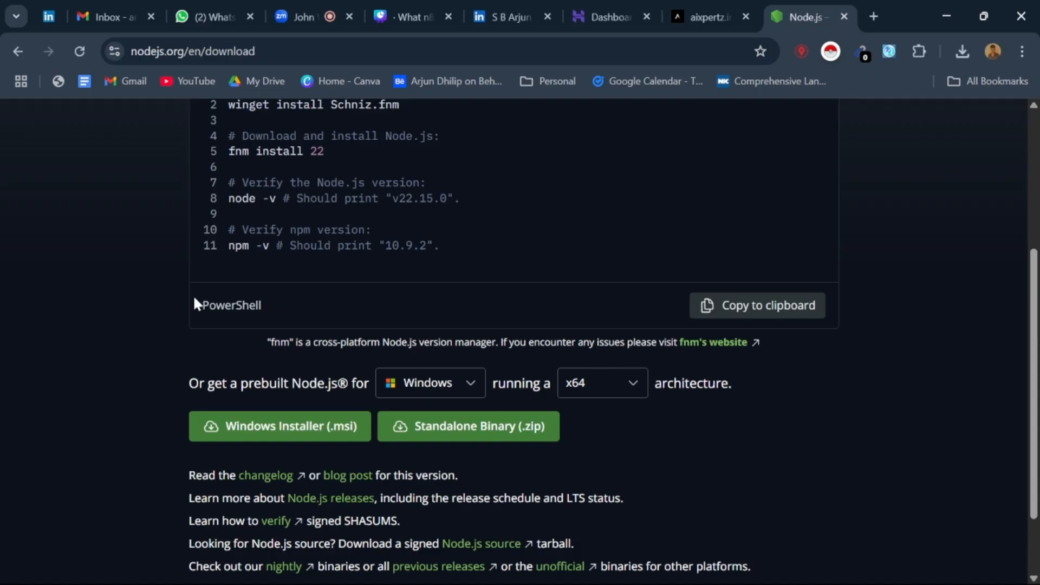
scroll(234, 318, up, 5)
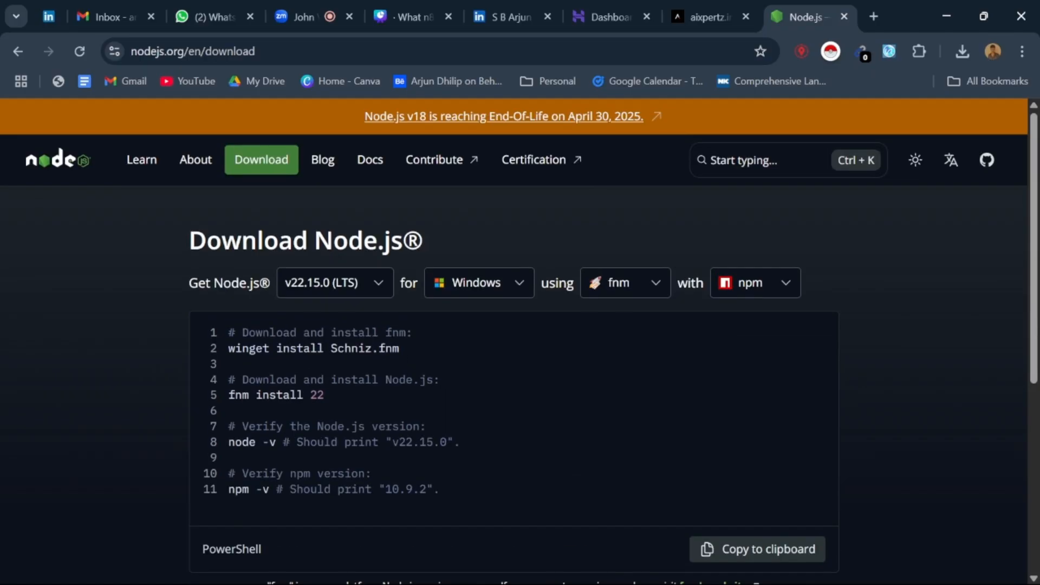
scroll(304, 326, down, 3)
scroll(303, 327, up, 3)
scroll(304, 326, down, 4)
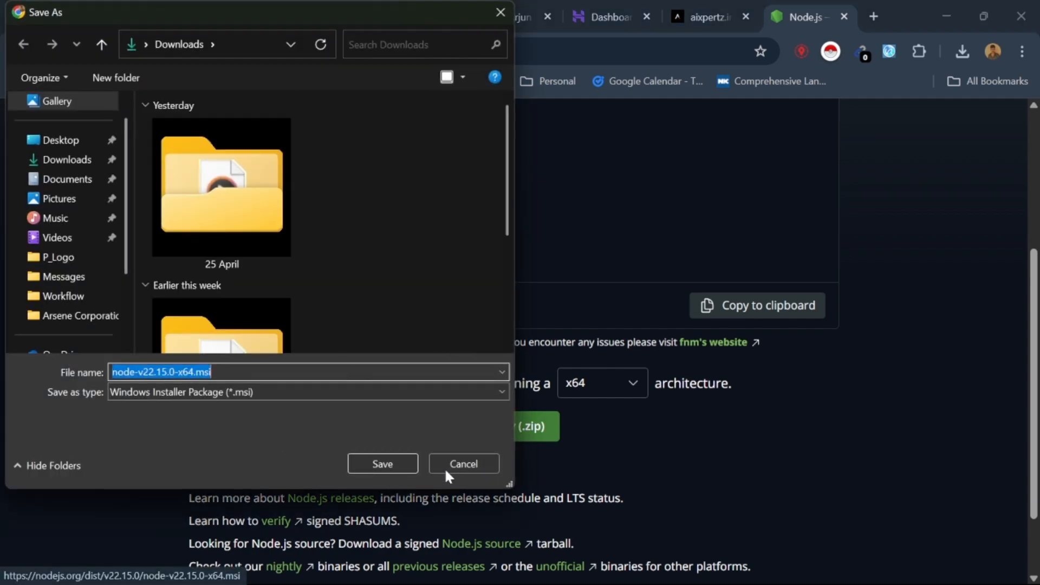
click(446, 466)
click(422, 1)
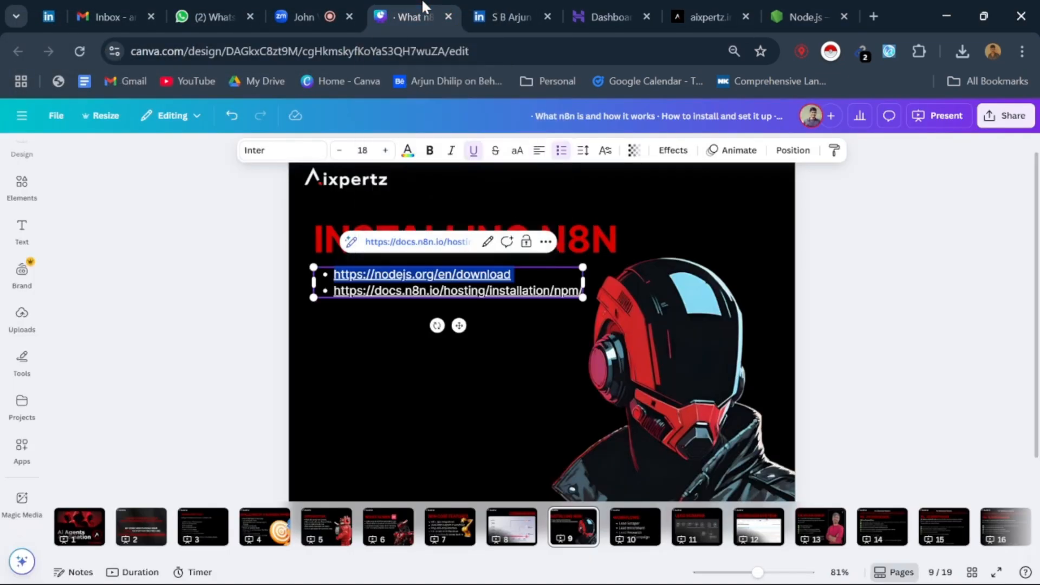
click(781, 9)
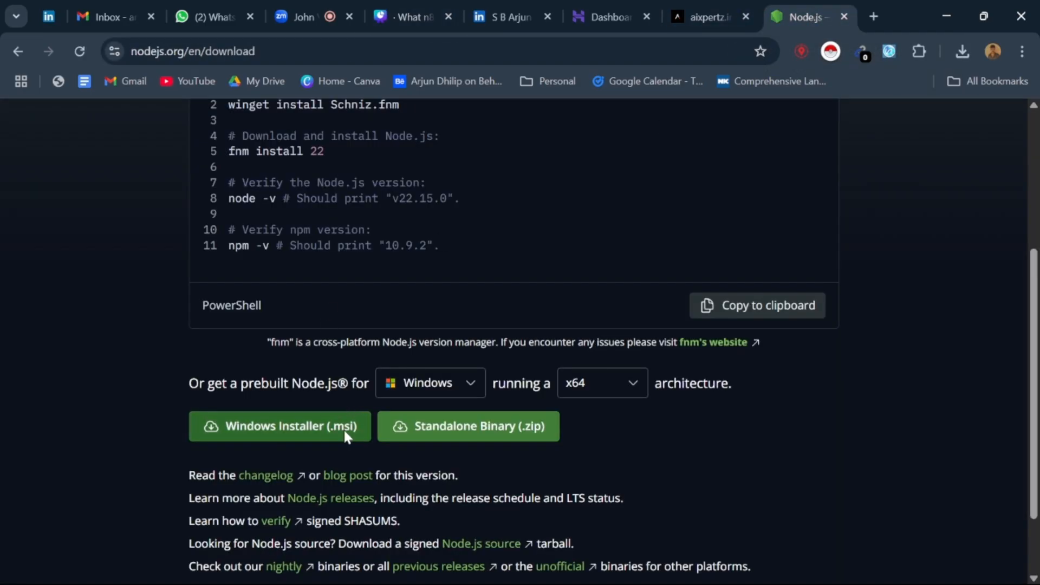
Step: Download the prebuilt Windows installer node-v22.15.0-x64.msi to the Downloads folder and check its download progress
click(345, 432)
click(370, 461)
click(963, 49)
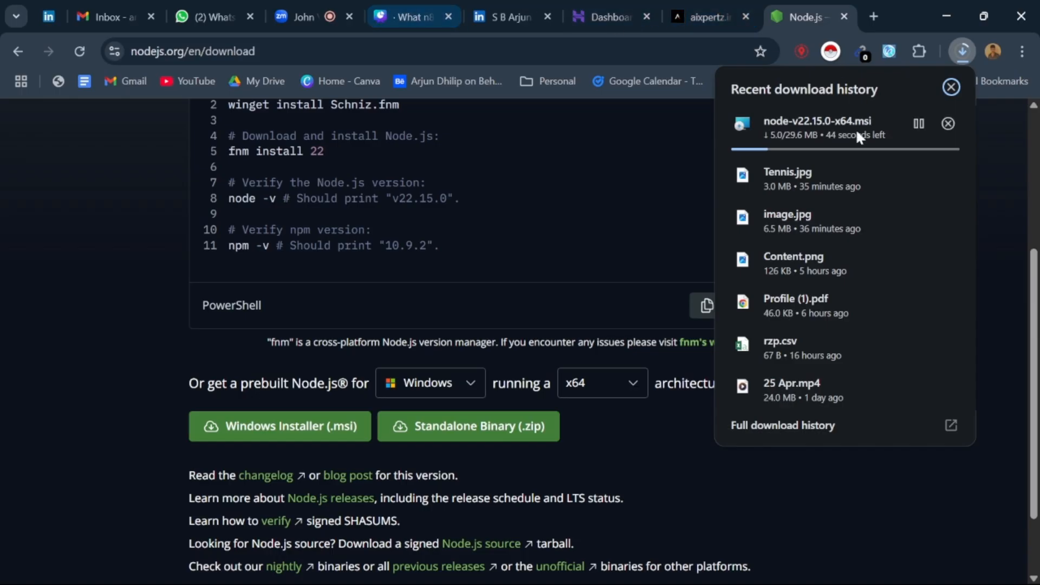
Step: Copy the n8n npm installation link from the Canva slide and open docs.n8n.io/hosting/installation/npm in a new browser tab
click(304, 16)
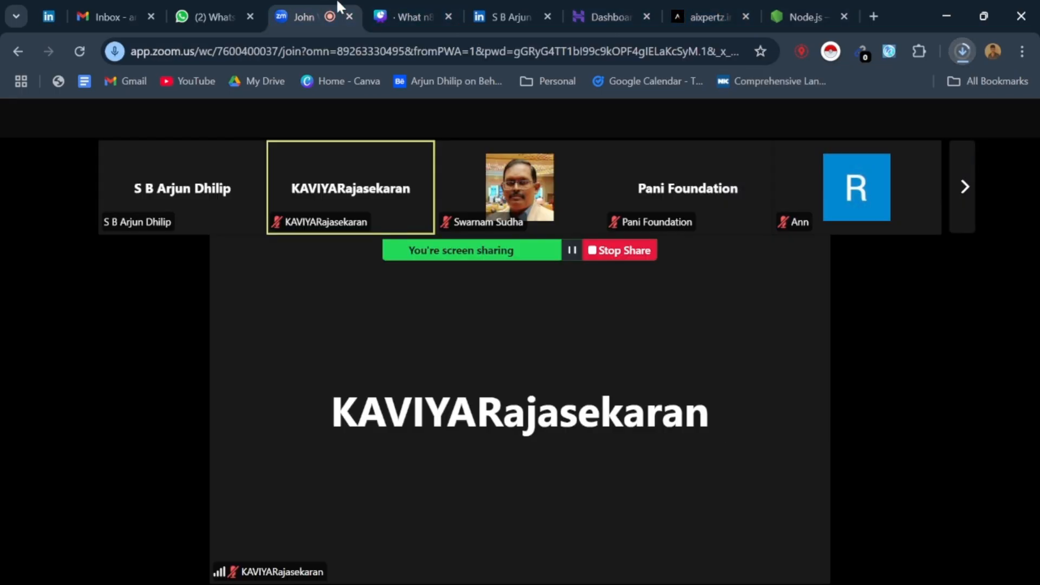
click(414, 16)
click(380, 291)
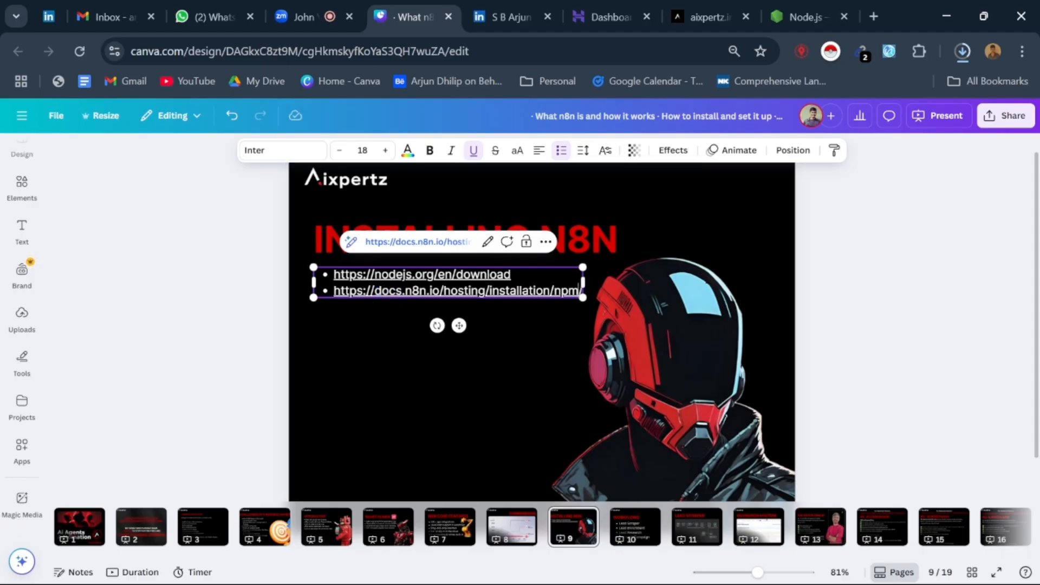
drag(579, 291, 333, 291)
key(ctrl+c)
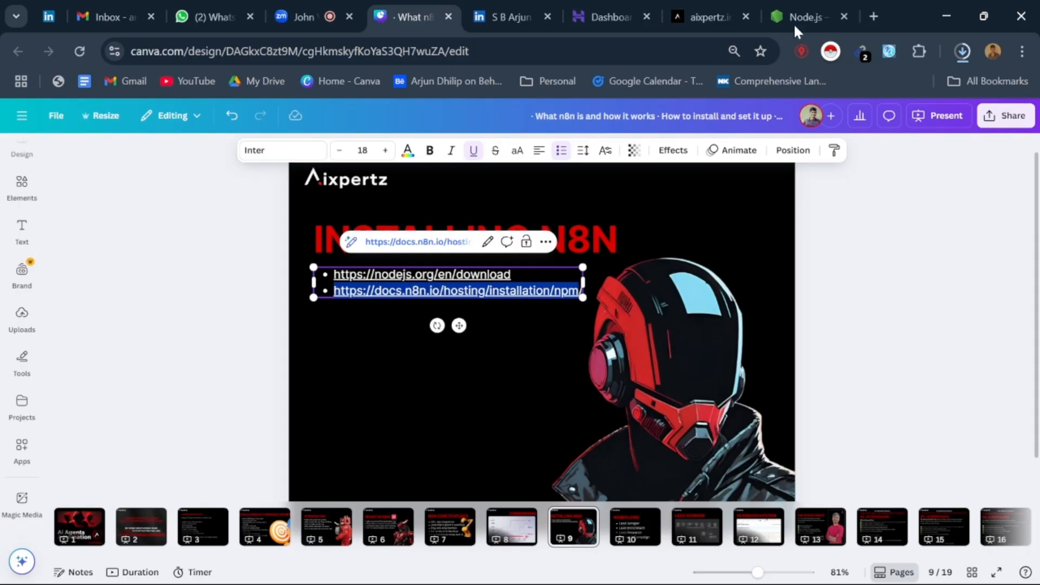
click(873, 16)
key(ctrl+v)
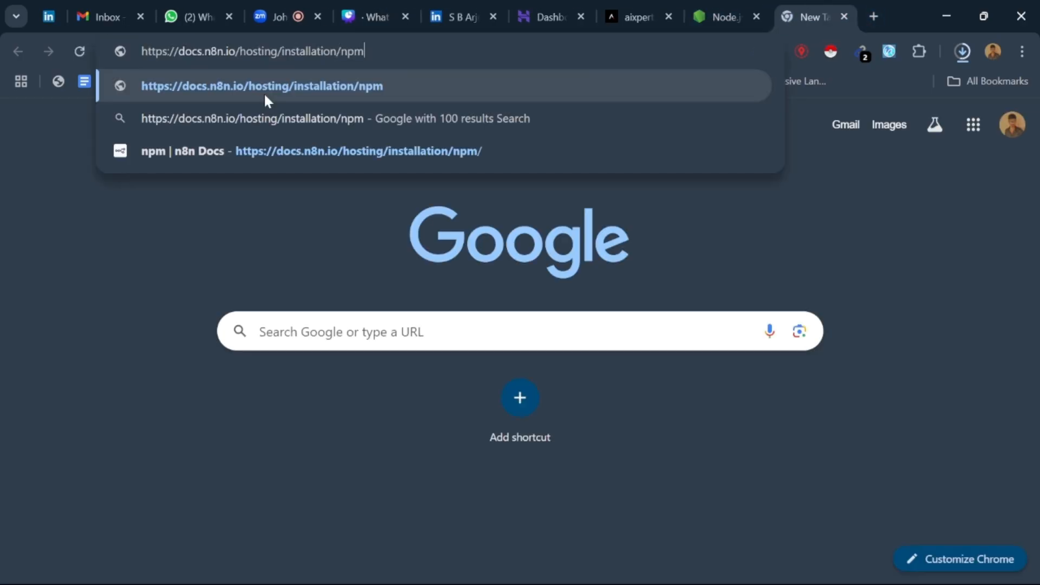
click(265, 96)
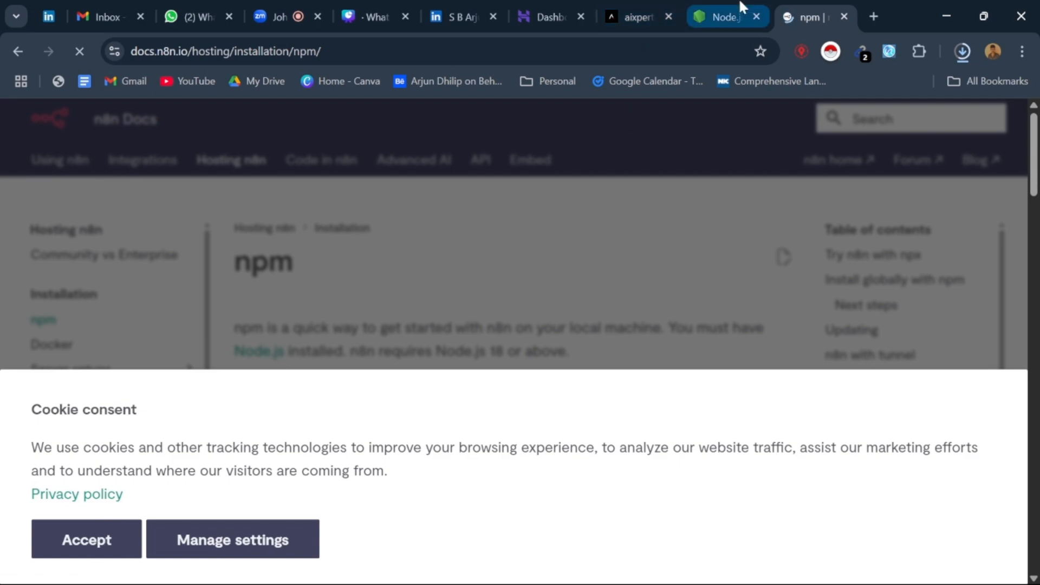
Step: Return to the Node.js download page and turn off the computer's Bluetooth
click(724, 17)
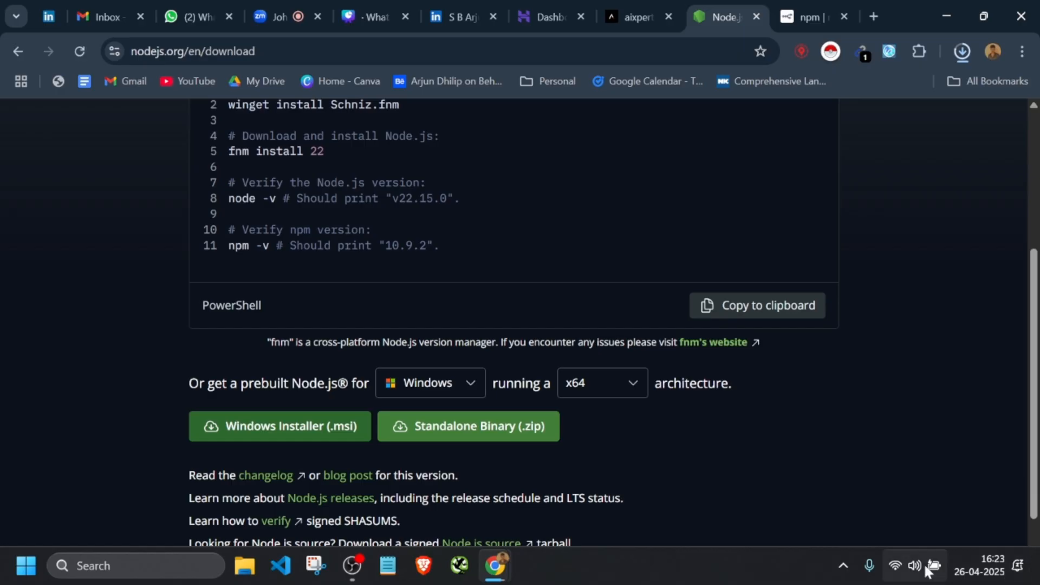
click(892, 566)
click(902, 259)
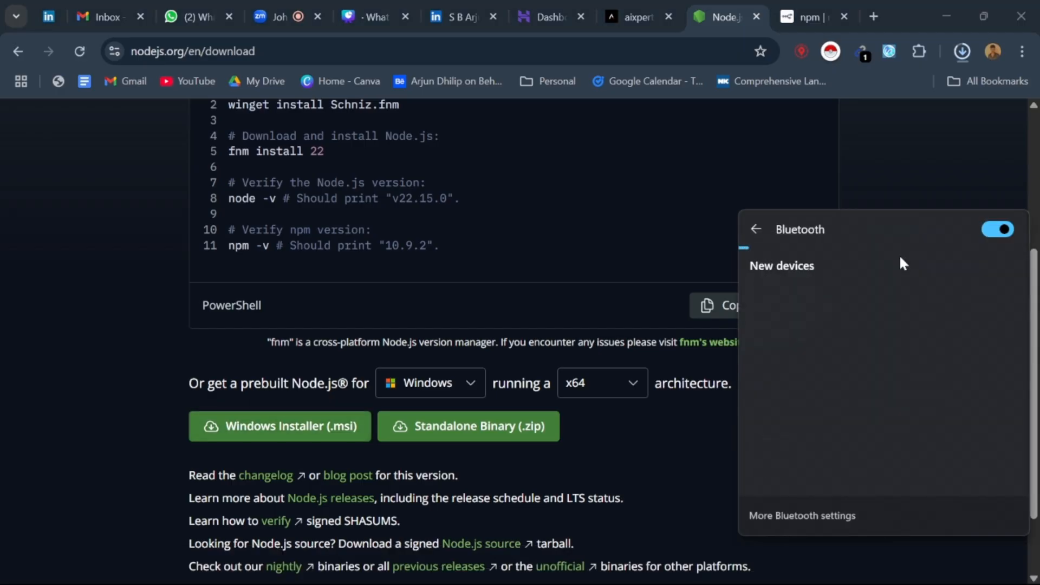
click(1006, 236)
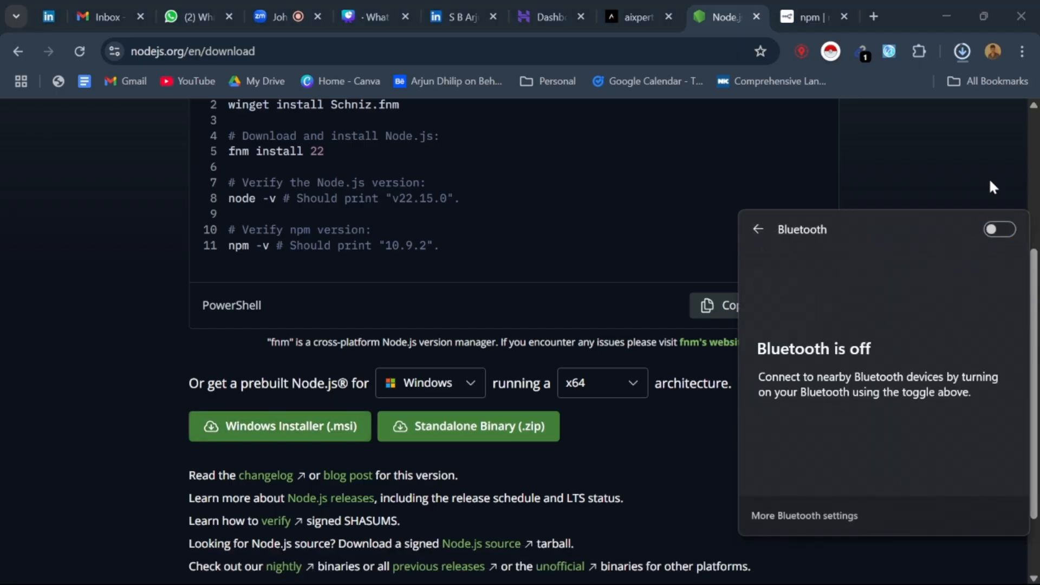
click(992, 187)
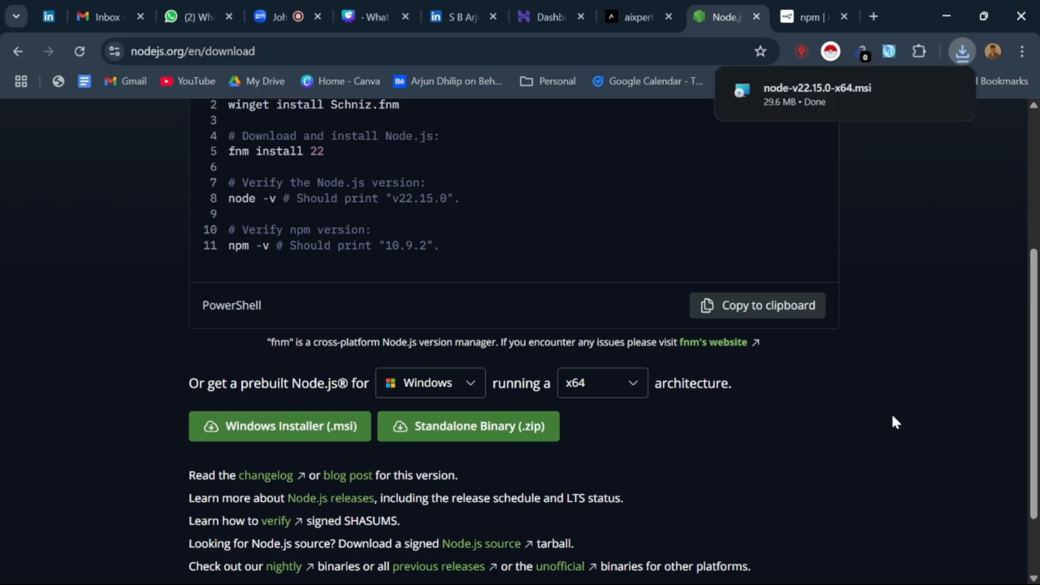
Step: Launch the downloaded Node.js installer, accept the license agreement and proceed to the destination folder page
click(831, 79)
click(578, 325)
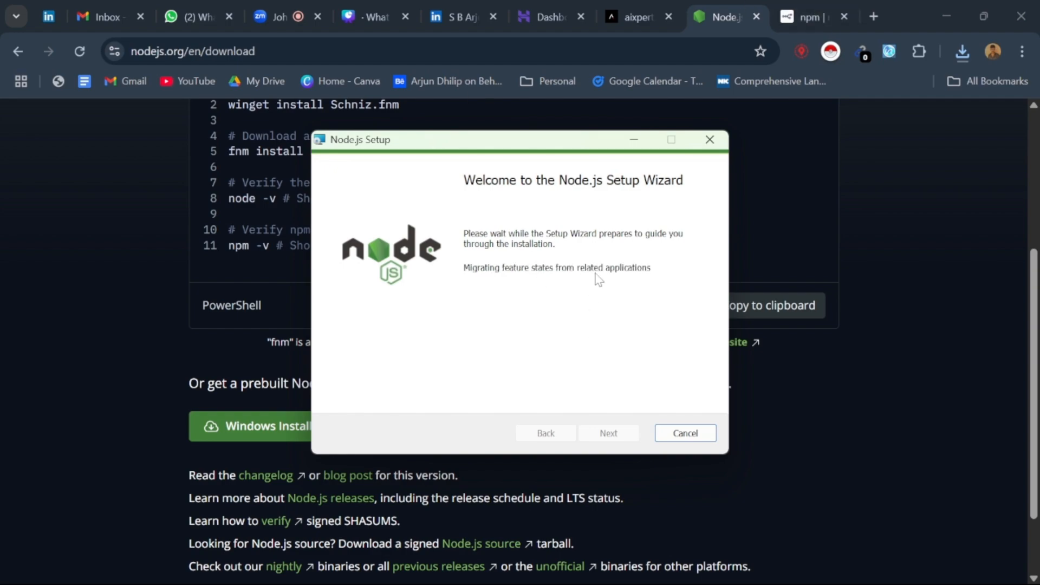
click(609, 435)
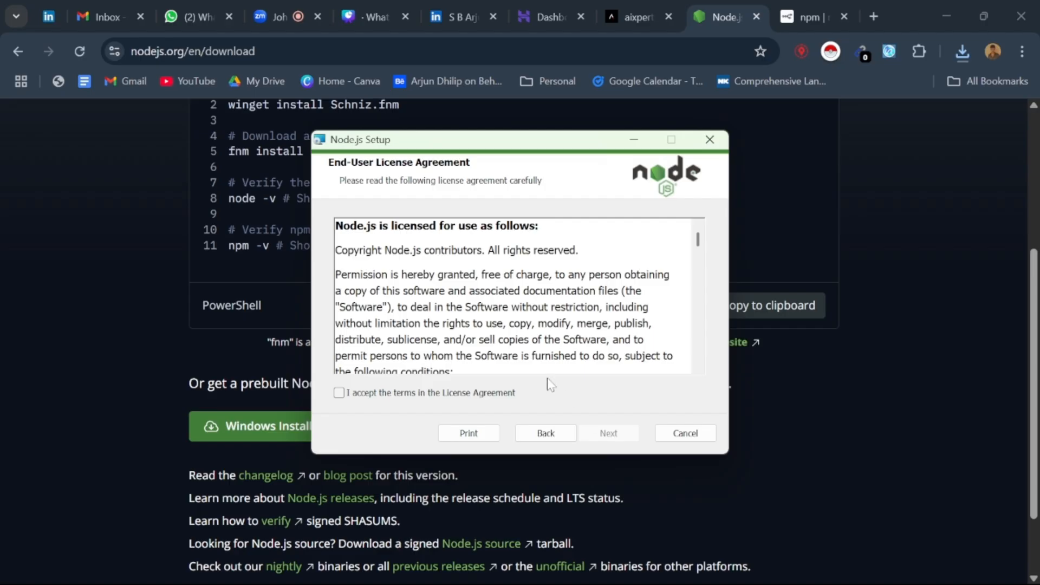
scroll(515, 298, down, 15)
click(339, 393)
scroll(515, 298, down, 10)
scroll(617, 431, down, 5)
click(609, 432)
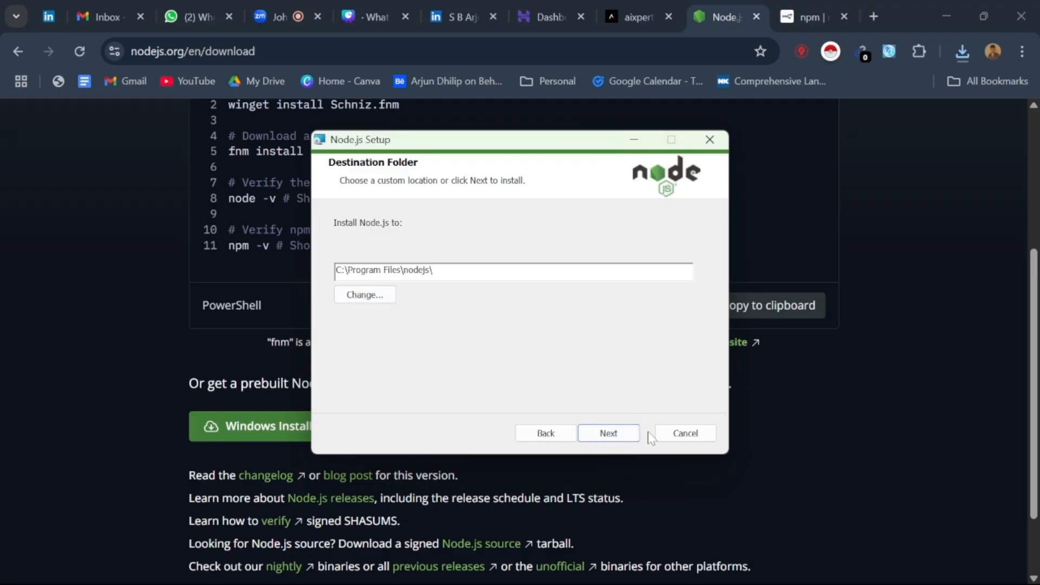
Step: Cancel the Node.js installation and close the setup wizard
click(675, 439)
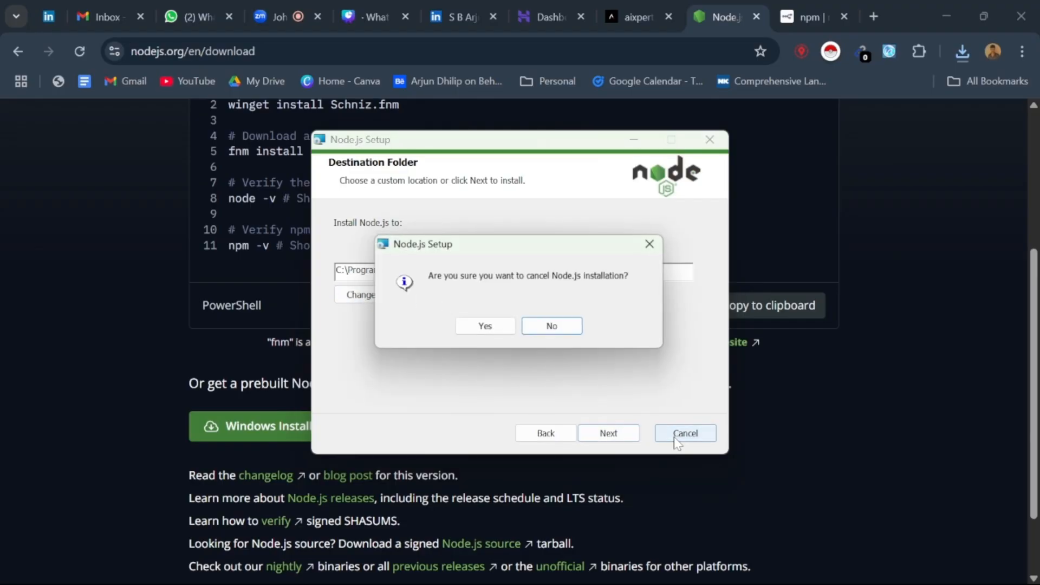
click(515, 332)
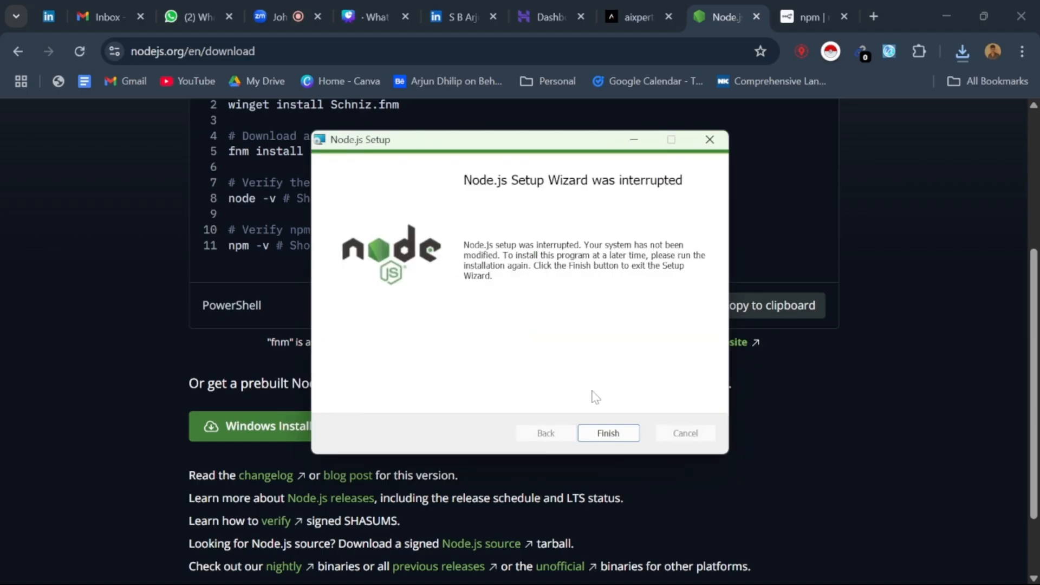
click(710, 140)
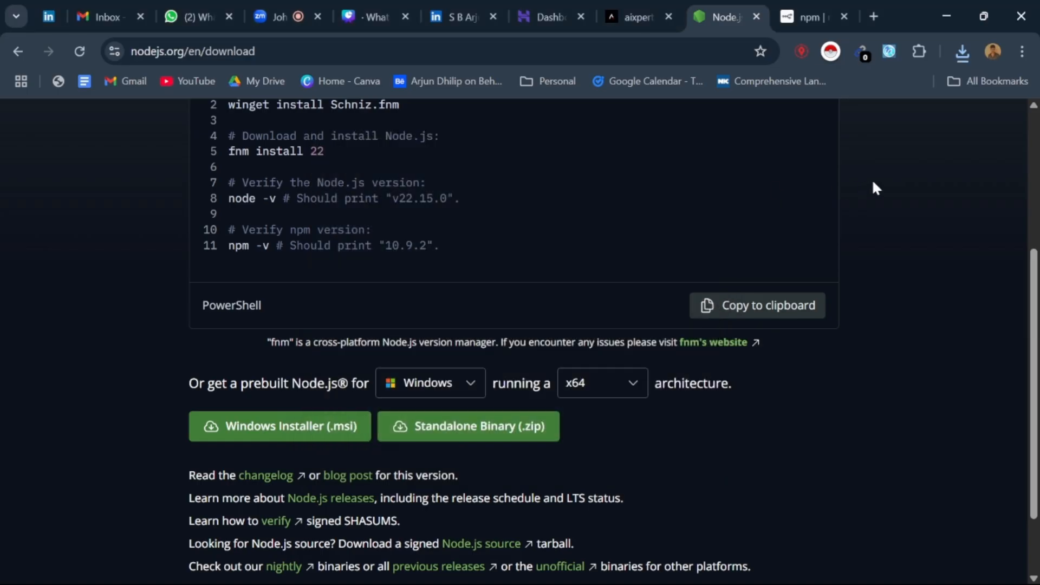
Step: Open Command Prompt and run the node command to check the installed Node.js version
click(174, 574)
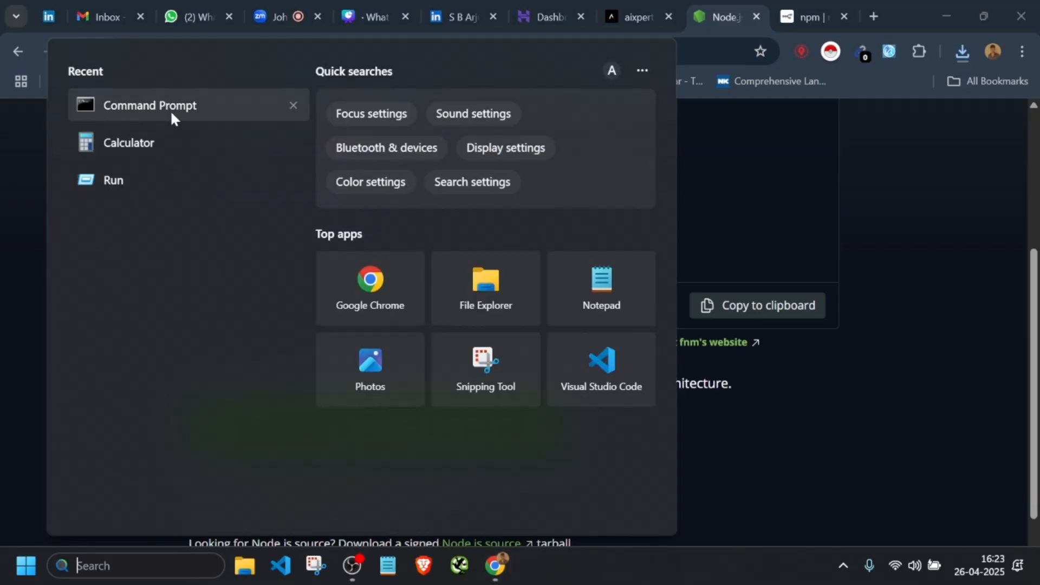
click(171, 115)
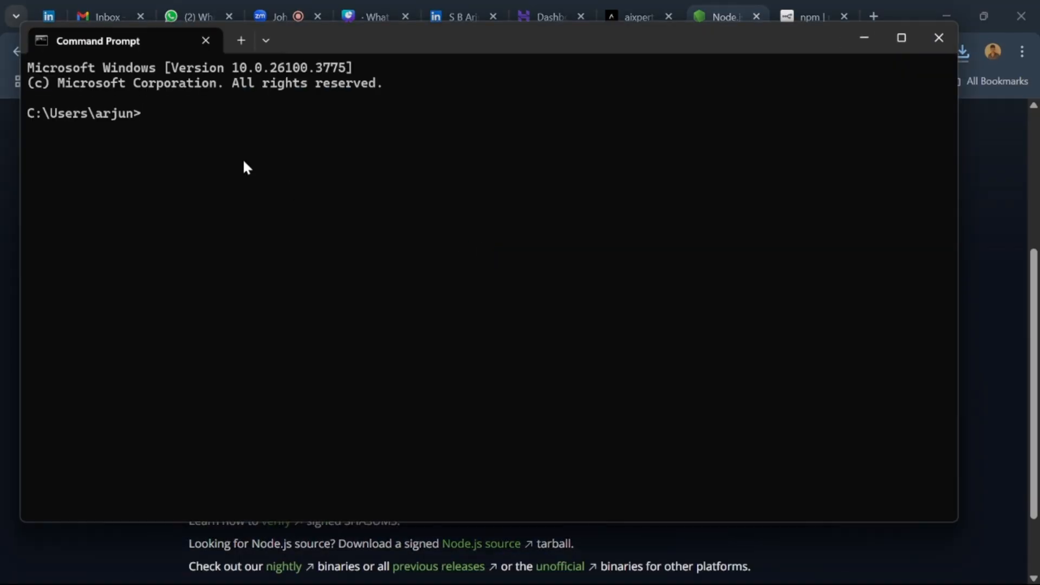
text(node)
key(Return)
drag(171, 131, 233, 132)
click(228, 136)
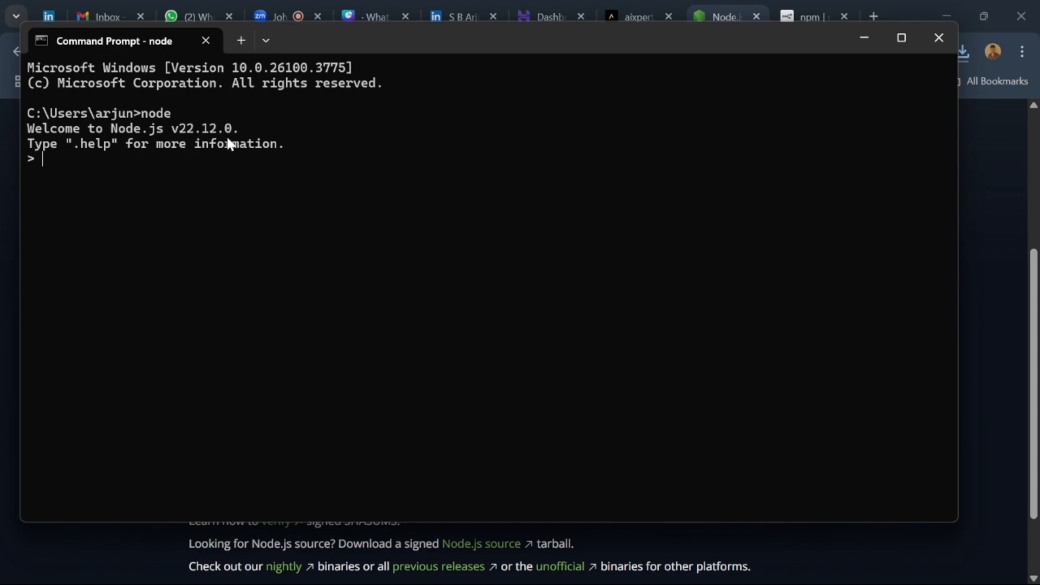
click(277, 12)
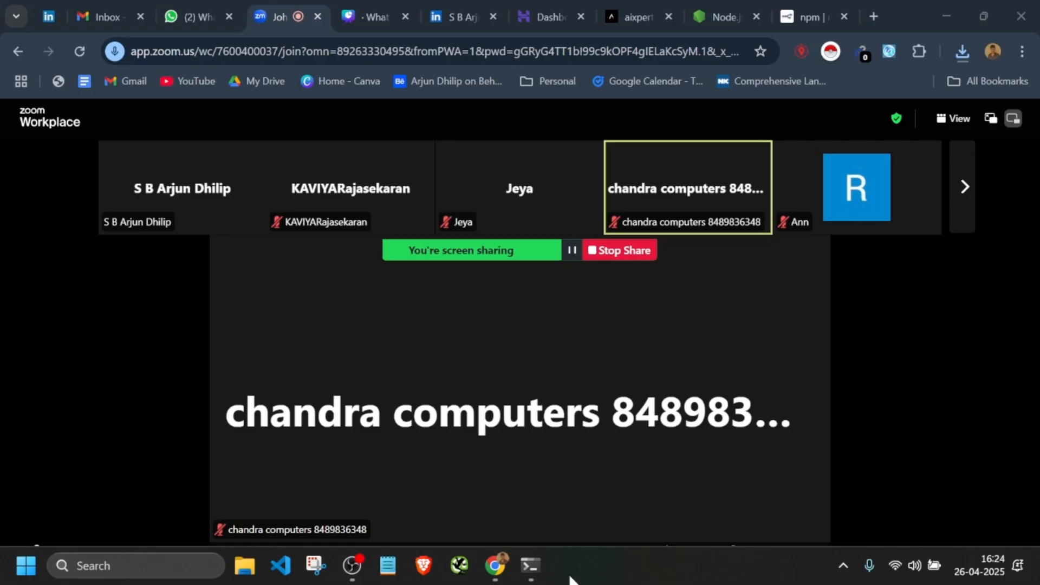
click(535, 560)
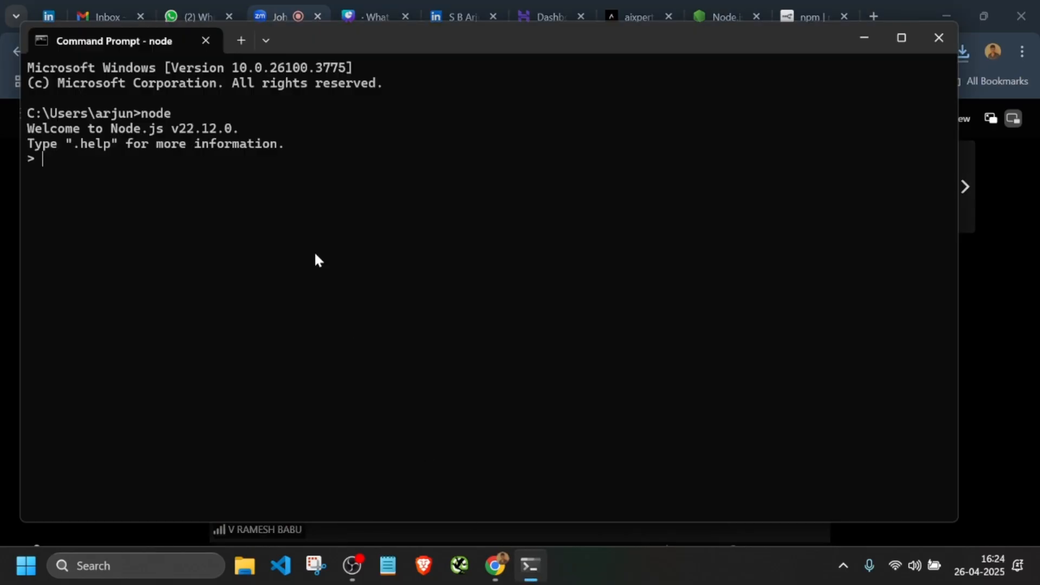
click(866, 36)
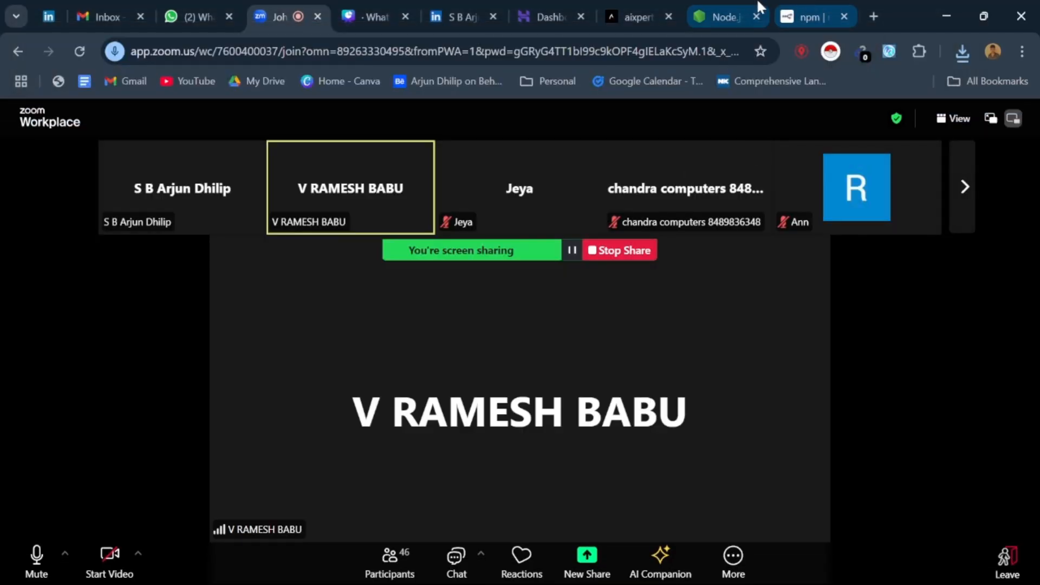
click(724, 17)
scroll(393, 355, down, 1)
scroll(394, 357, down, 1)
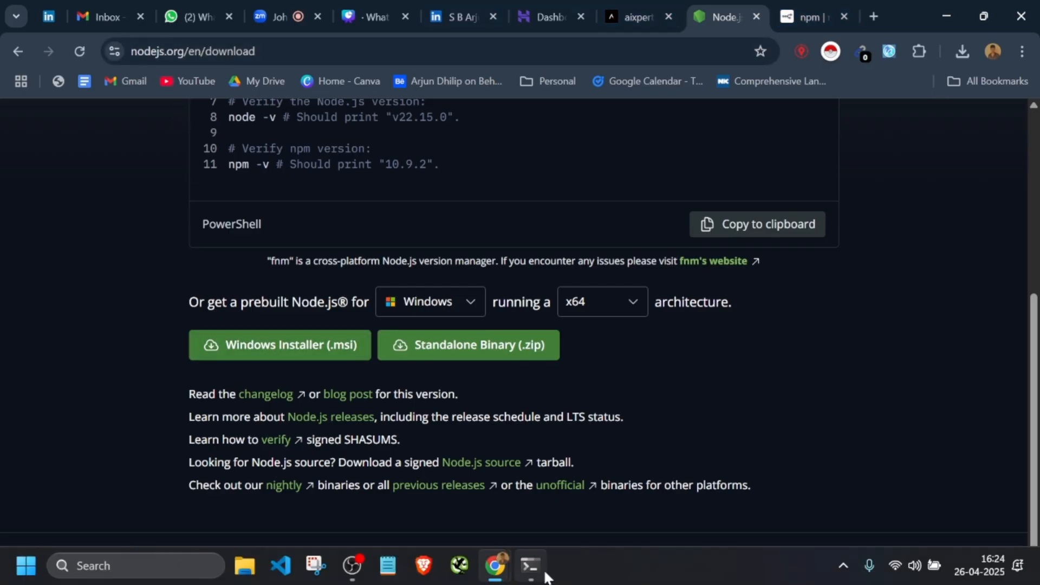
mouse_move(545, 575)
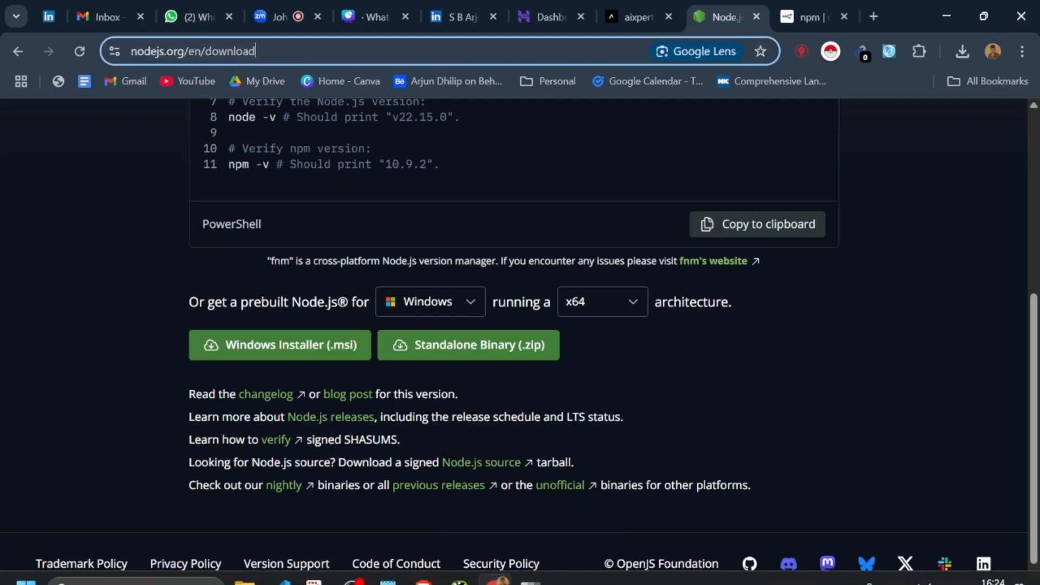
triple_click(261, 52)
key(ctrl+c)
click(279, 17)
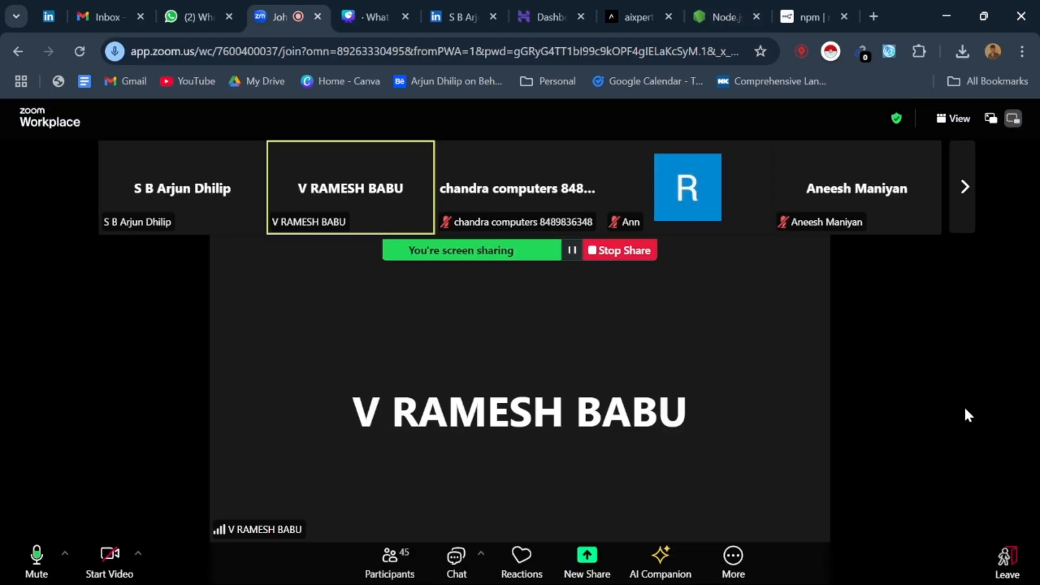
click(470, 566)
key(ctrl+v)
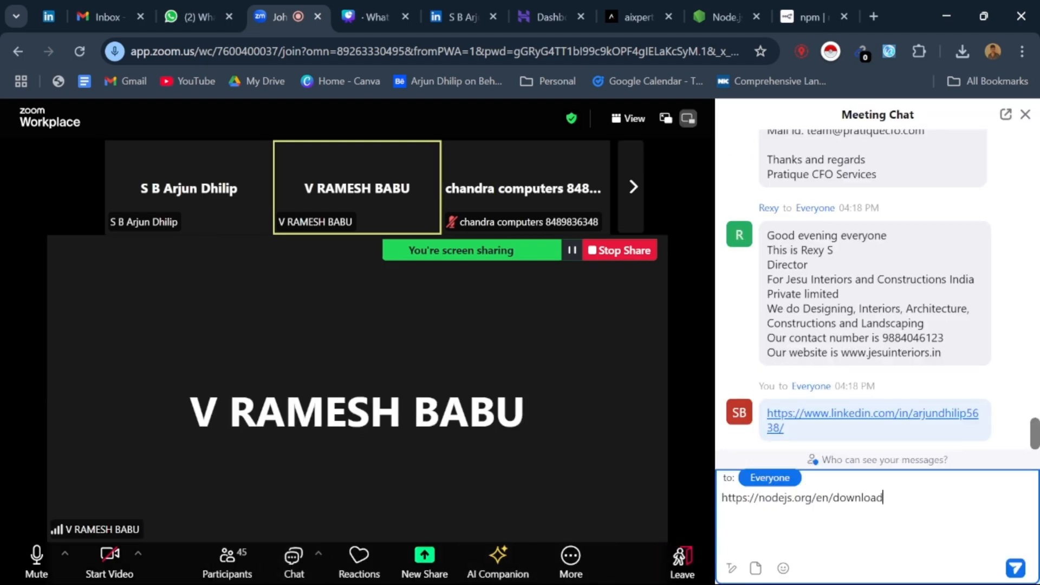
key(Return)
scroll(828, 433, down, 15)
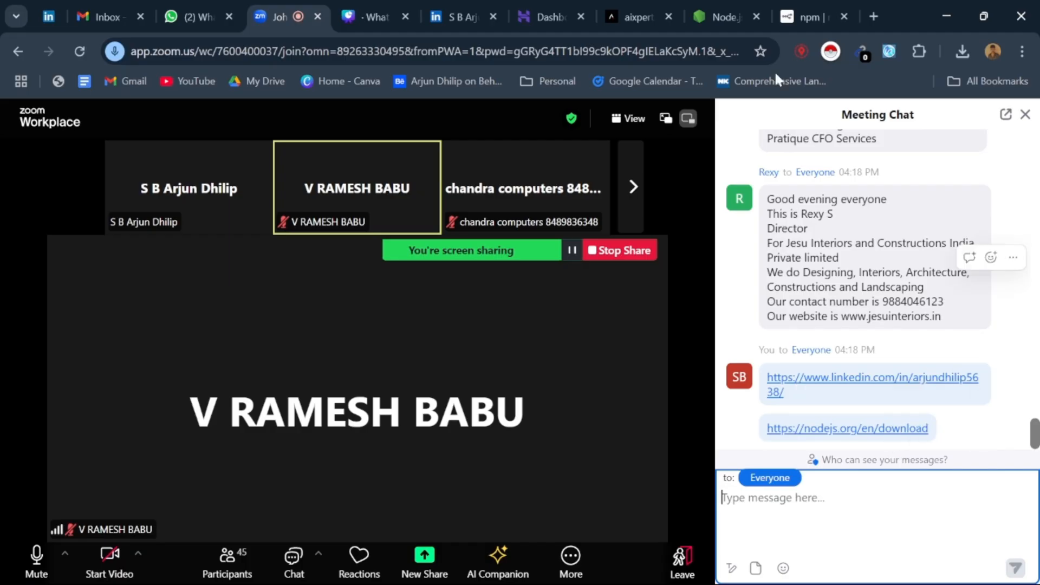
Step: Revisit the Node.js session in Command Prompt, then view the "Try n8n with npx" section of the n8n npm docs
click(721, 16)
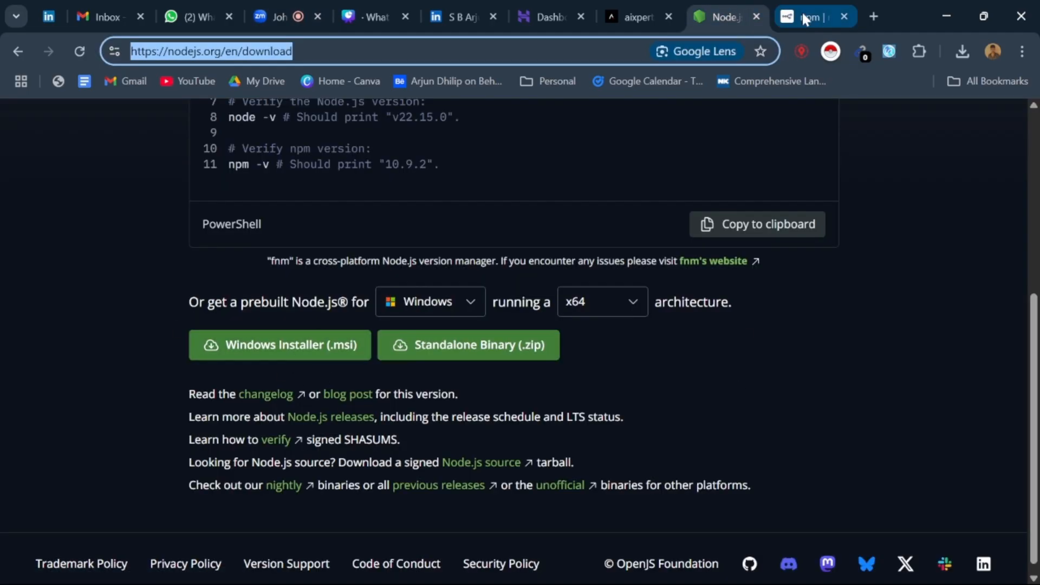
click(531, 569)
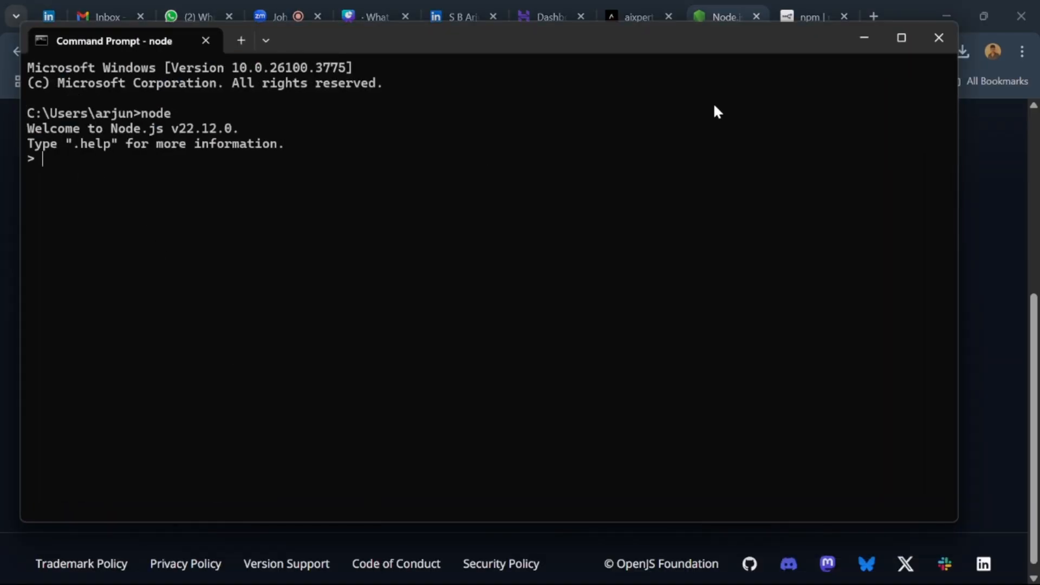
click(785, 7)
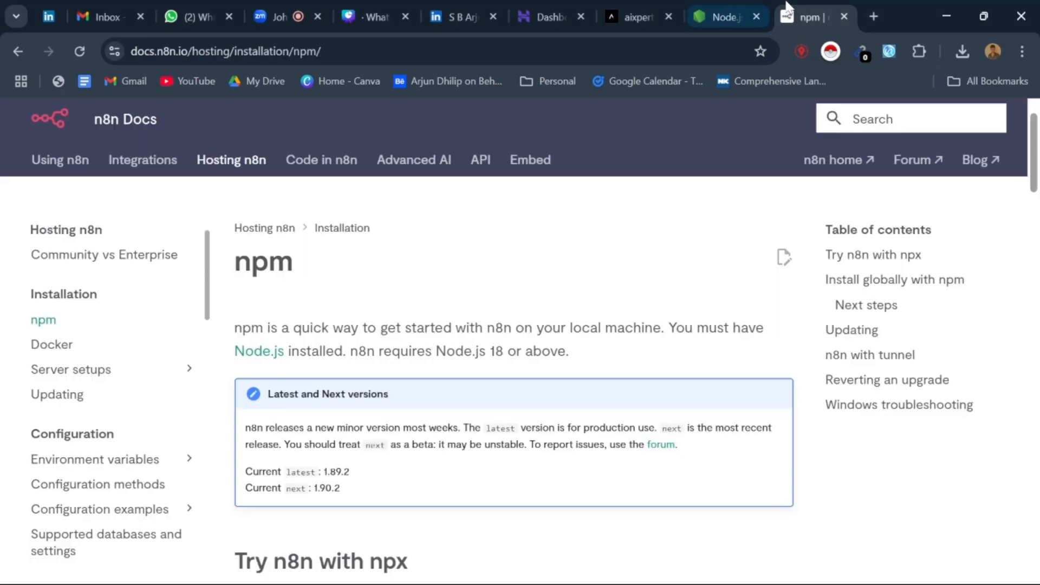
scroll(316, 374, down, 6)
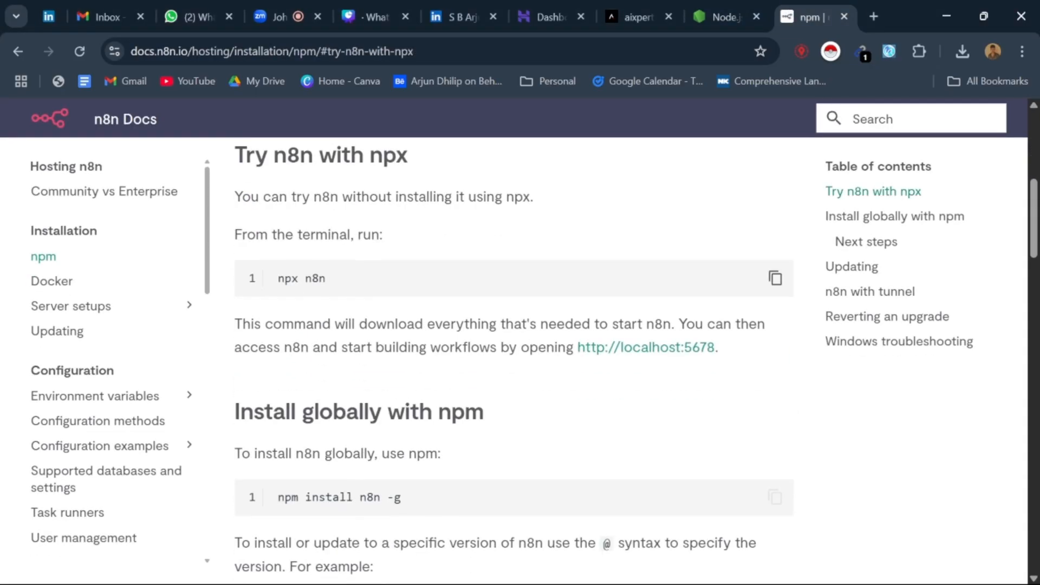
Step: Try to start n8n by running the documentation's n8n start command in the open Node.js session in Command Prompt
scroll(314, 309, down, 9)
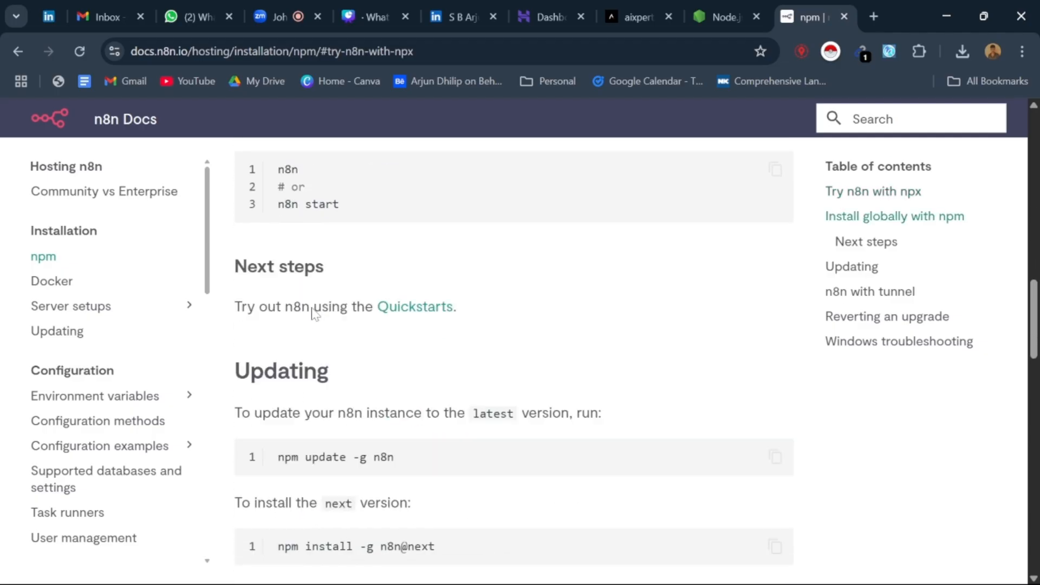
scroll(313, 325, down, 4)
scroll(320, 353, up, 6)
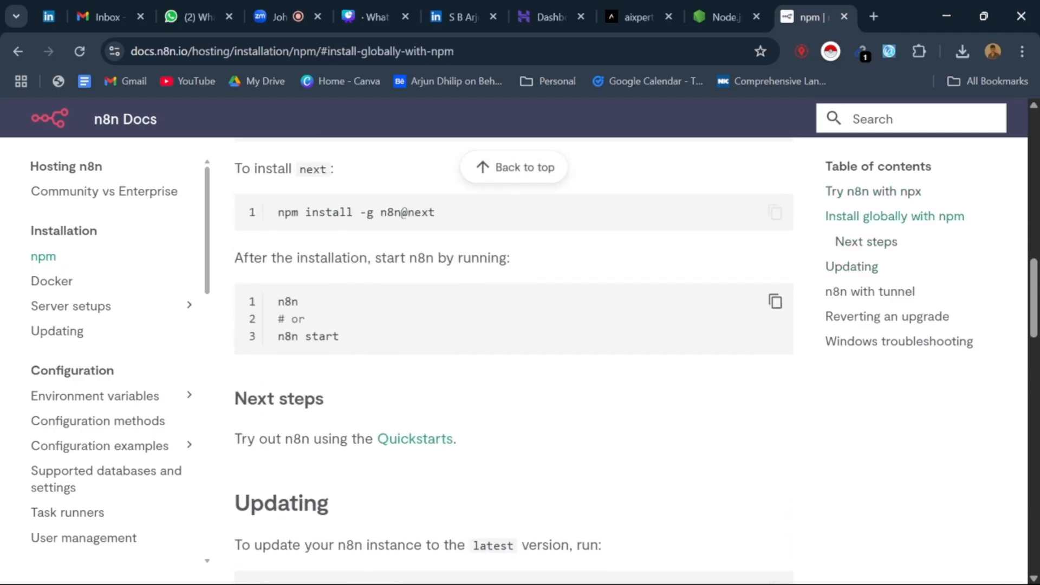
drag(276, 343, 369, 346)
key(ctrl+c)
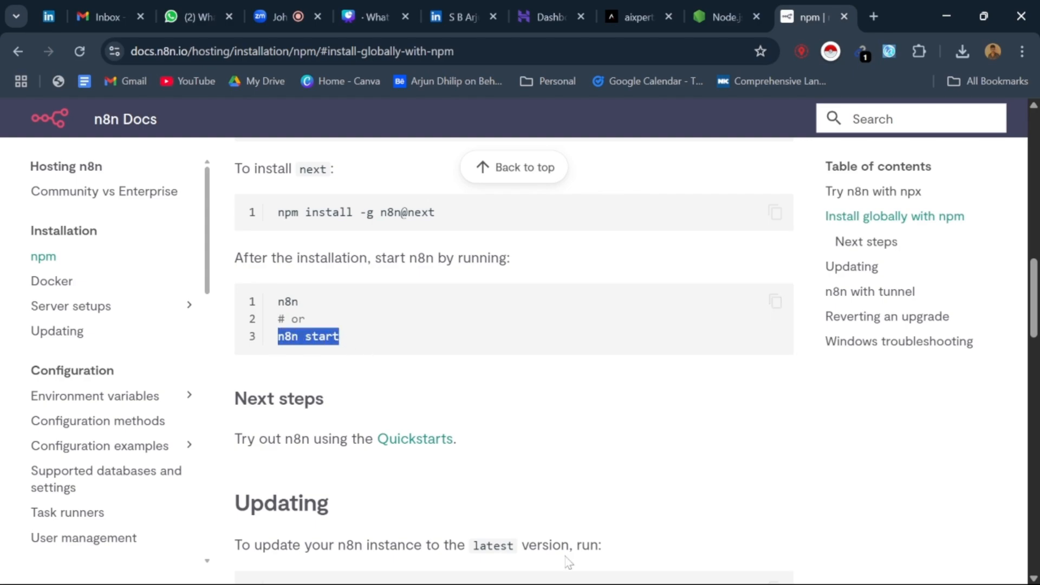
click(532, 565)
key(ctrl+v)
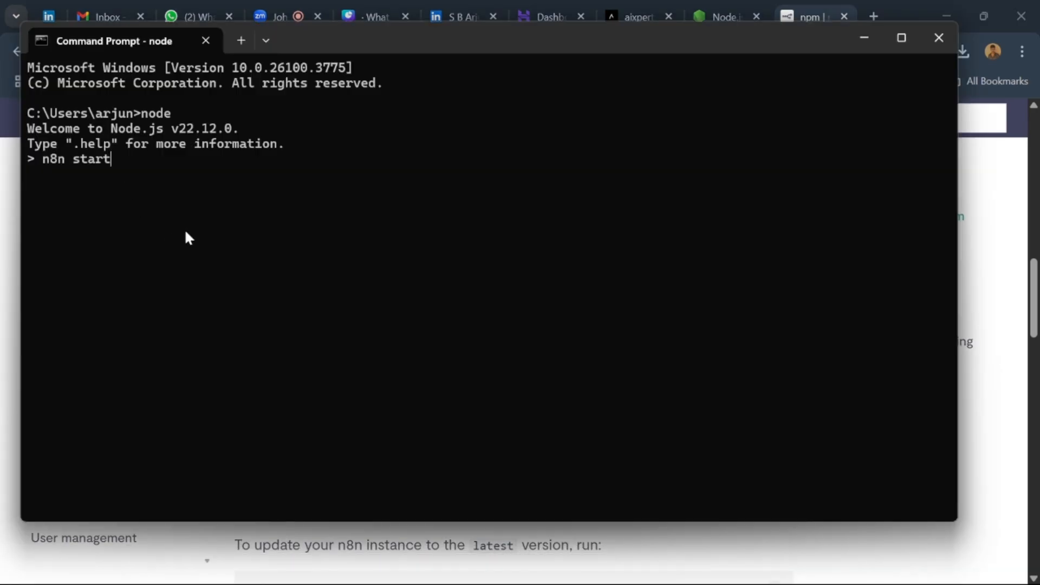
key(Return)
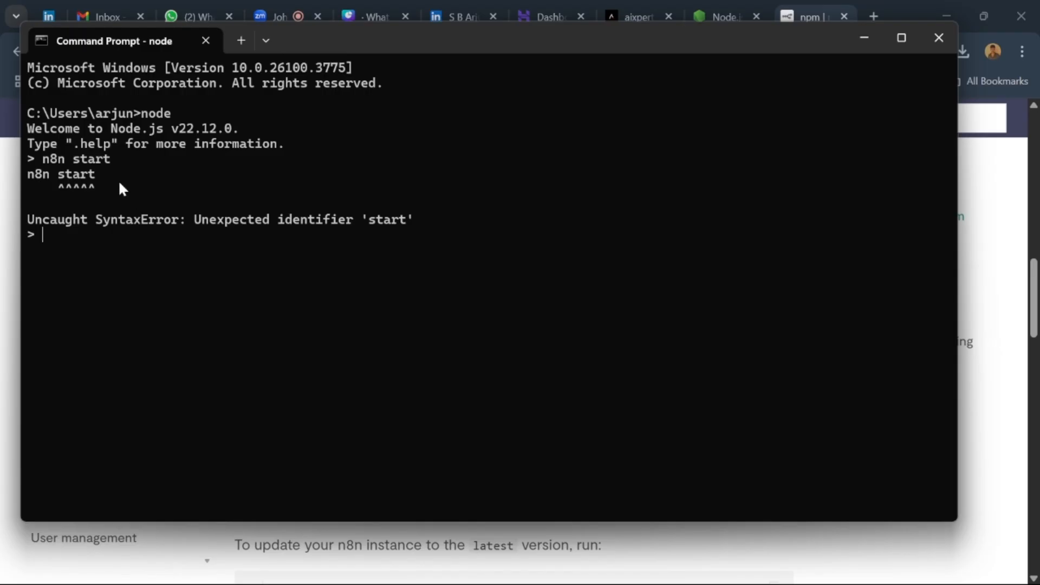
Step: Try the plain n8n command in the Node.js session and close the Command Prompt window
double_click(55, 159)
text(n8n)
key(Return)
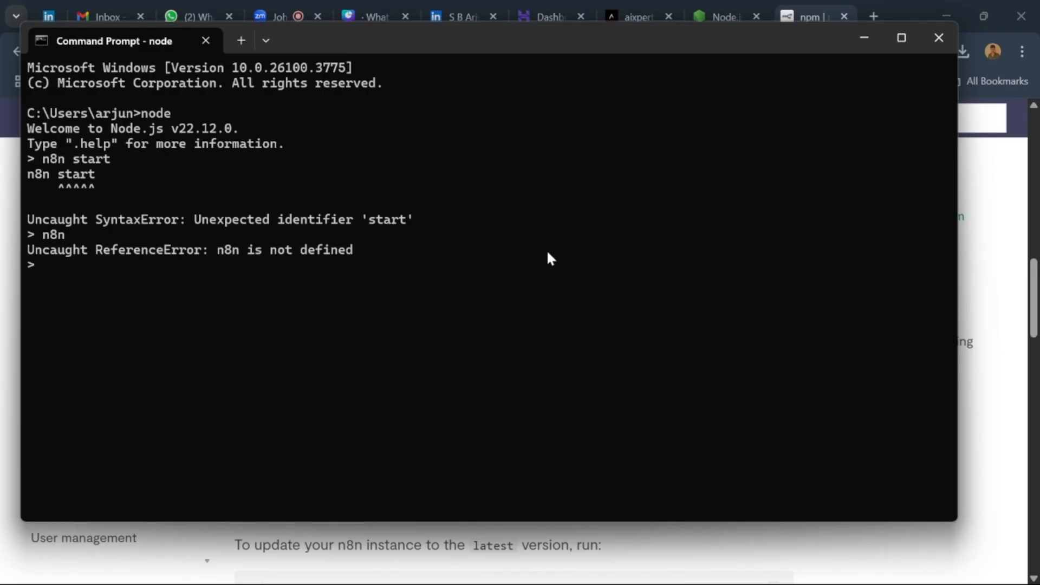
click(939, 37)
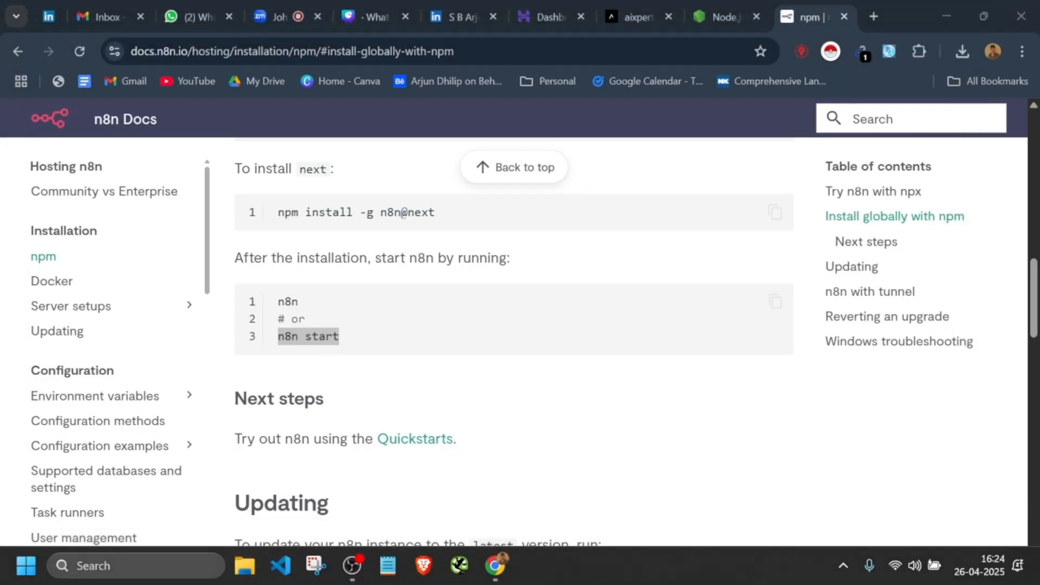
Step: Open Command Prompt as administrator and run the n8n command to start the local server
click(24, 561)
click(96, 569)
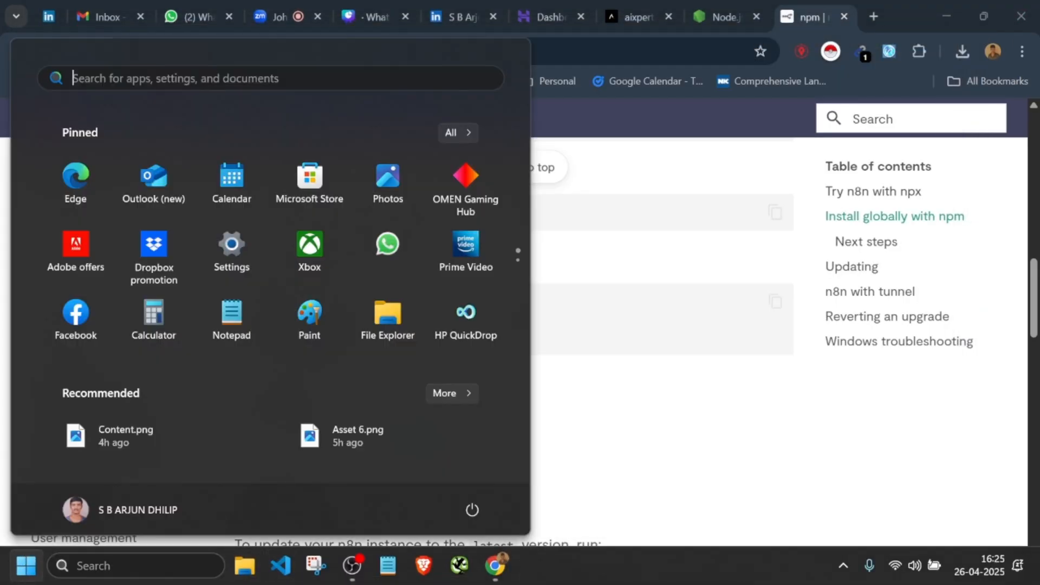
text(control Panel)
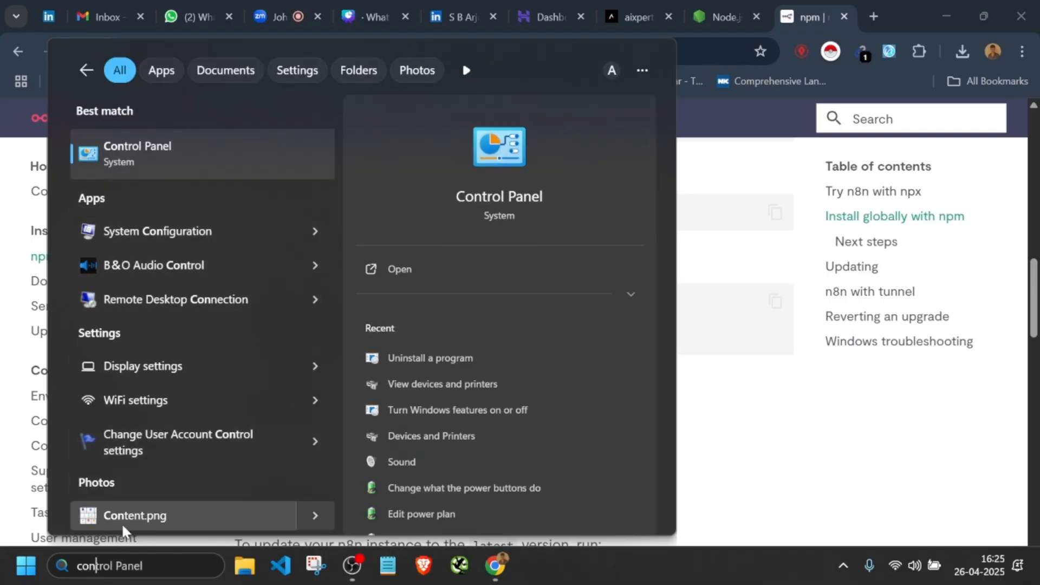
click(123, 558)
text(comm)
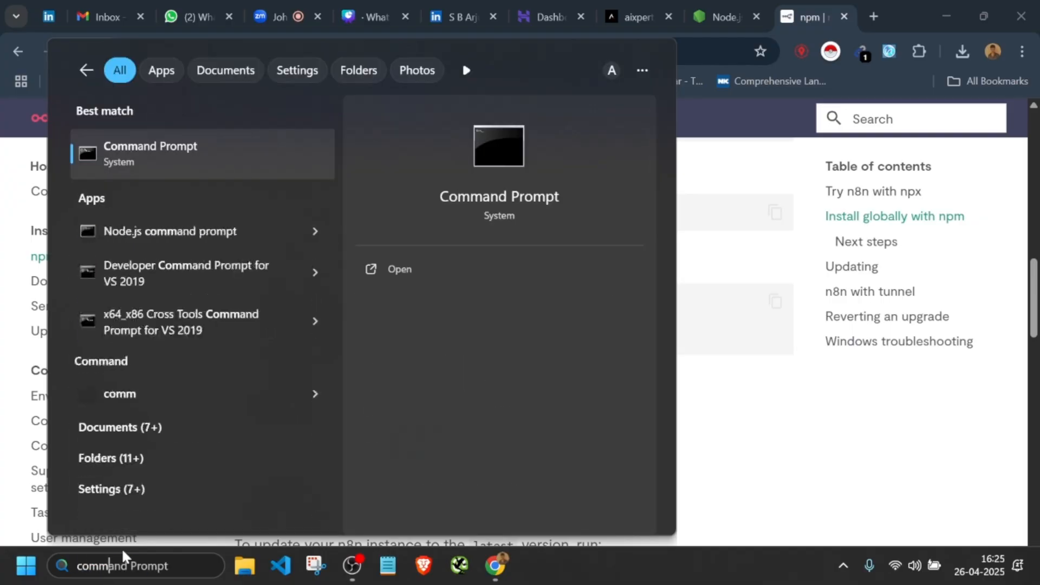
click(452, 302)
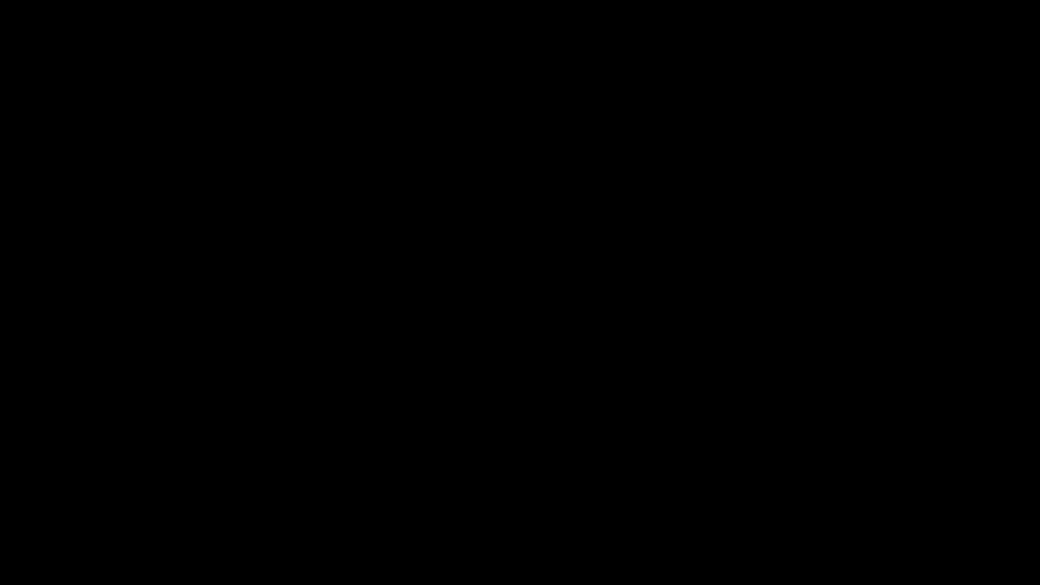
text(n8n)
key(Return)
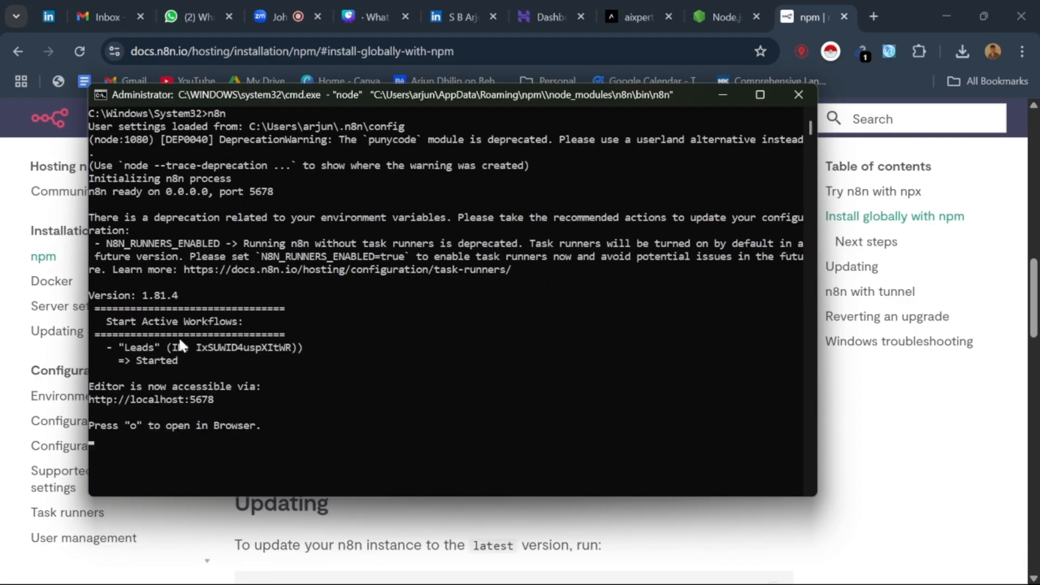
Step: Review the n8n startup output in the console and the npx, global install and start commands in the n8n npm docs
scroll(277, 316, up, 2)
scroll(258, 259, down, 3)
scroll(232, 198, up, 3)
scroll(233, 230, down, 2)
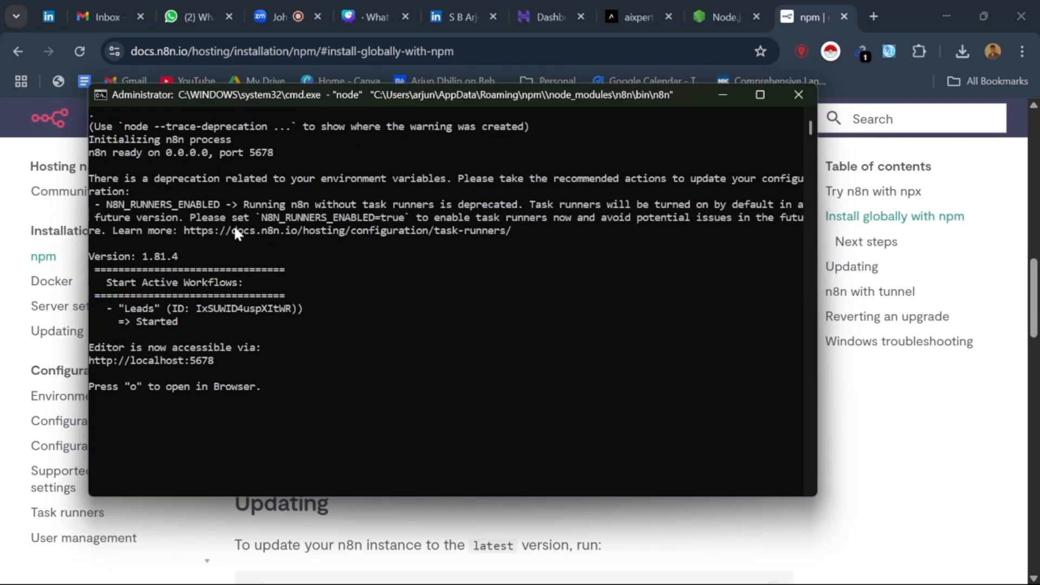
scroll(222, 241, up, 2)
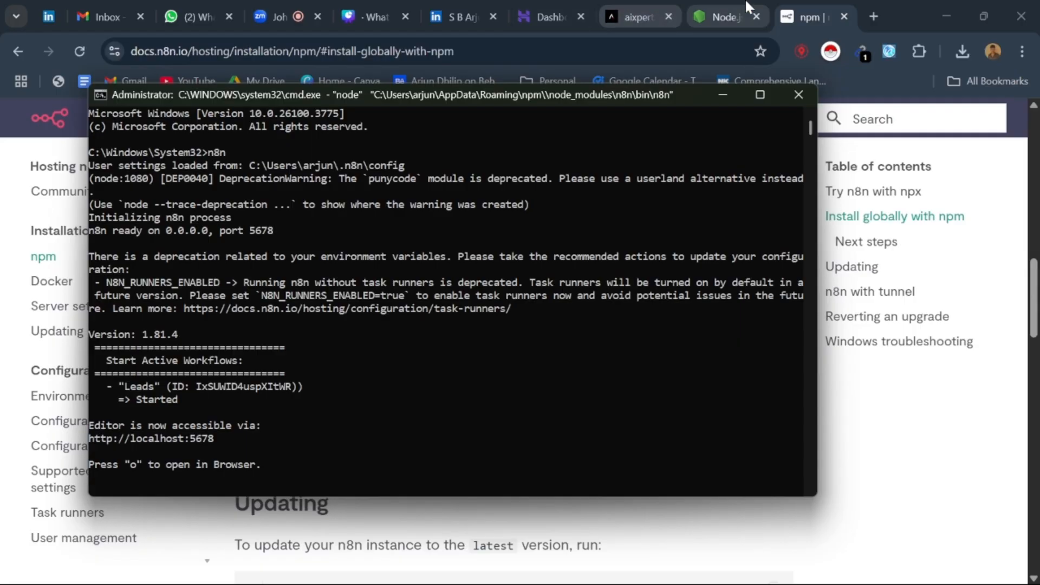
click(804, 7)
scroll(334, 327, up, 3)
scroll(331, 324, up, 10)
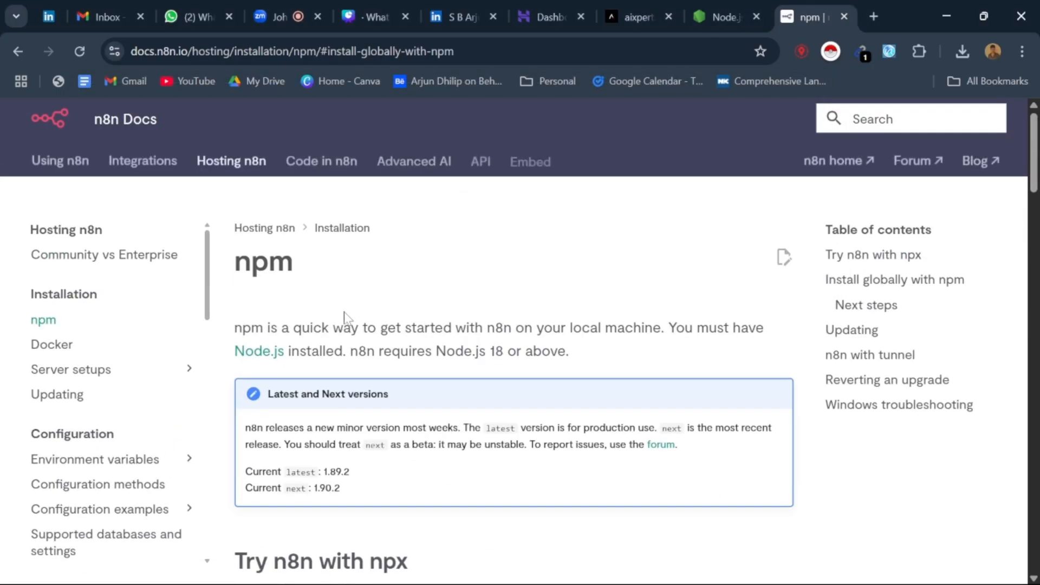
scroll(349, 260, down, 5)
drag(273, 432, 376, 446)
scroll(376, 446, down, 3)
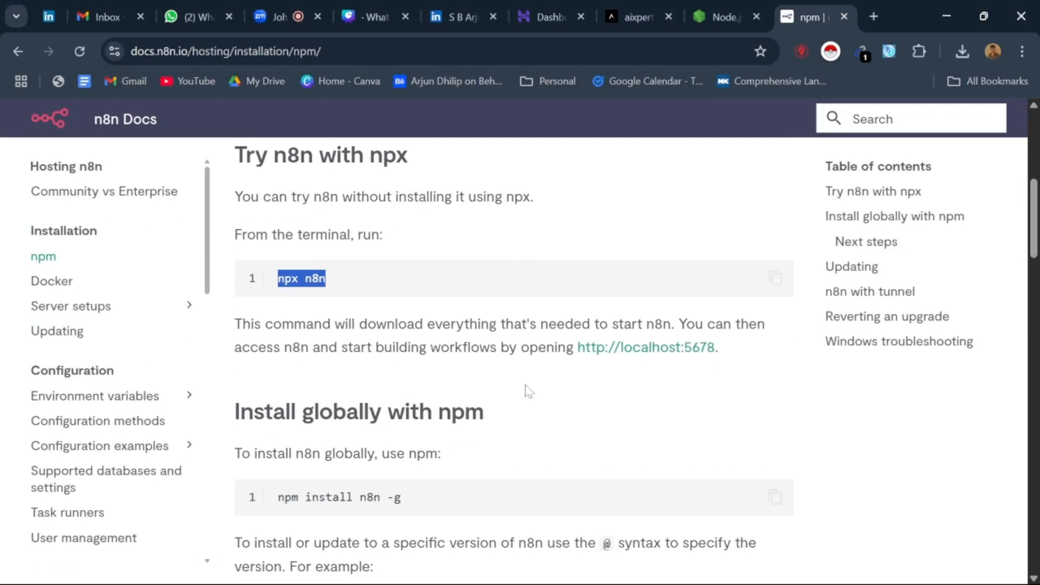
scroll(514, 412, down, 7)
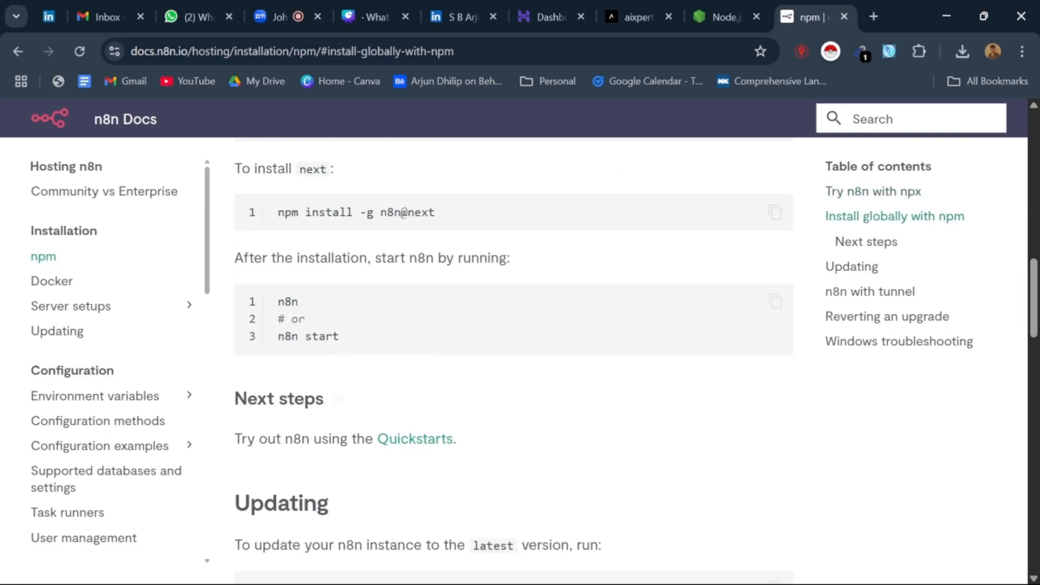
Step: Launch the n8n editor in the browser from the running console session and sign in with the prefilled account credentials
click(533, 574)
scroll(193, 242, down, 3)
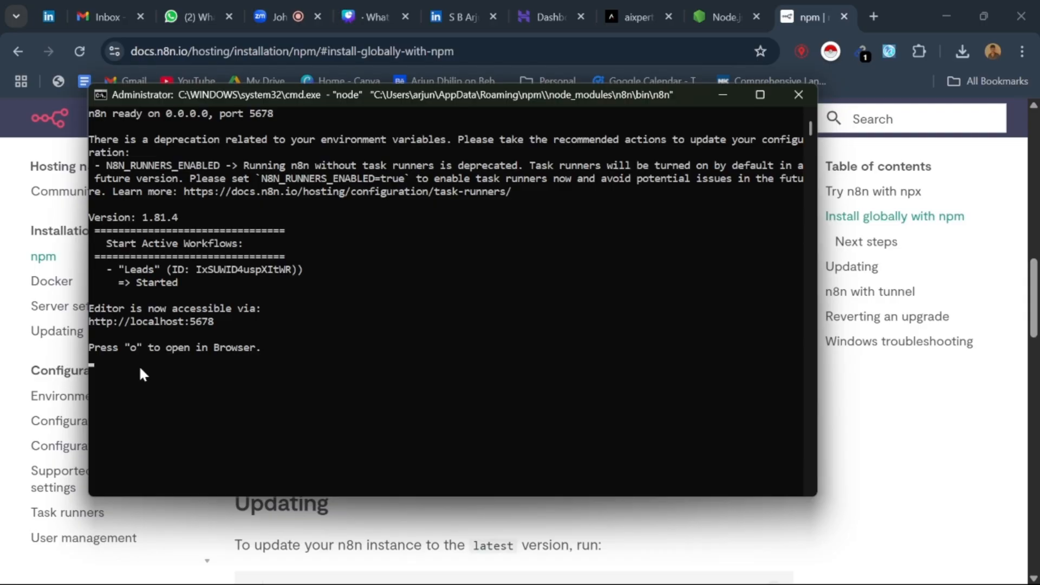
key(o)
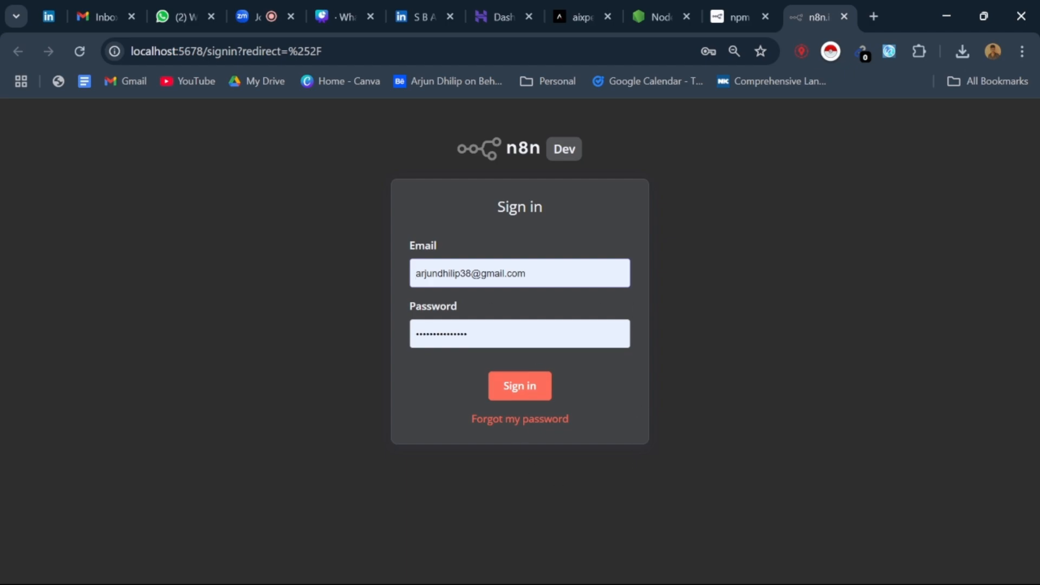
click(522, 396)
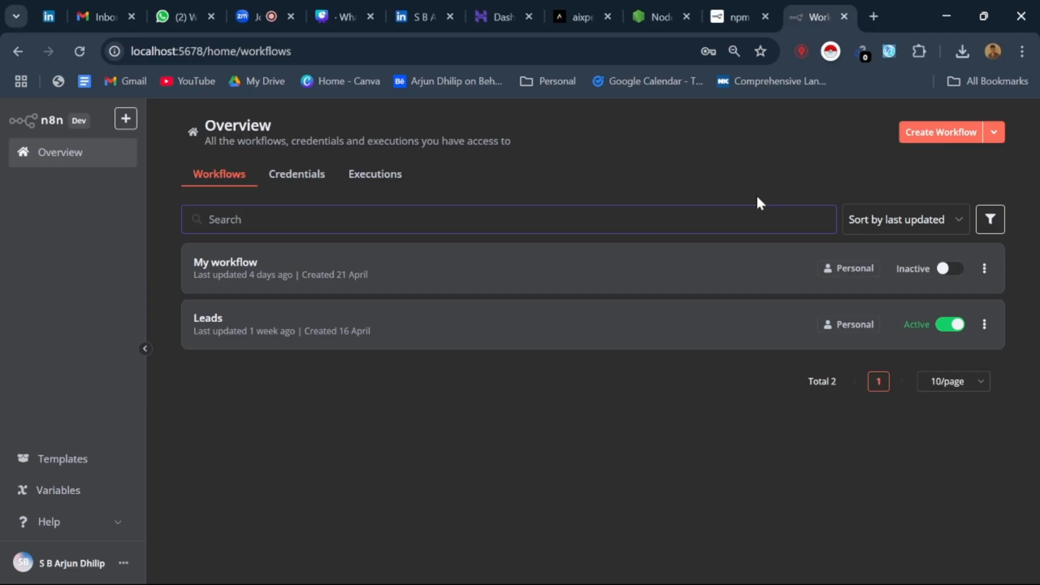
Step: Open the Leads workflow and examine its chain of nodes on the canvas
click(403, 331)
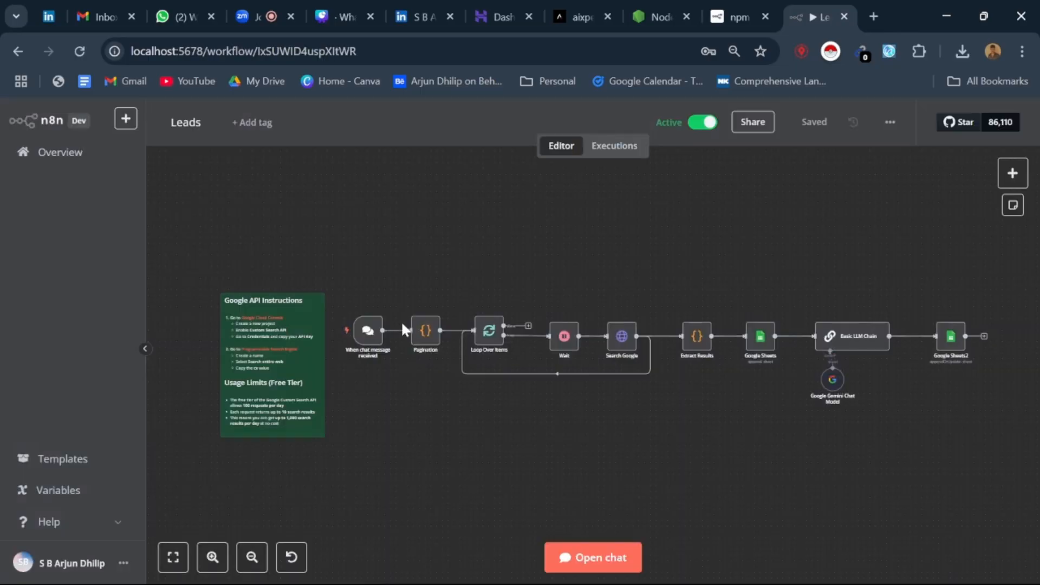
scroll(763, 354, down, 1)
scroll(1023, 366, up, 2)
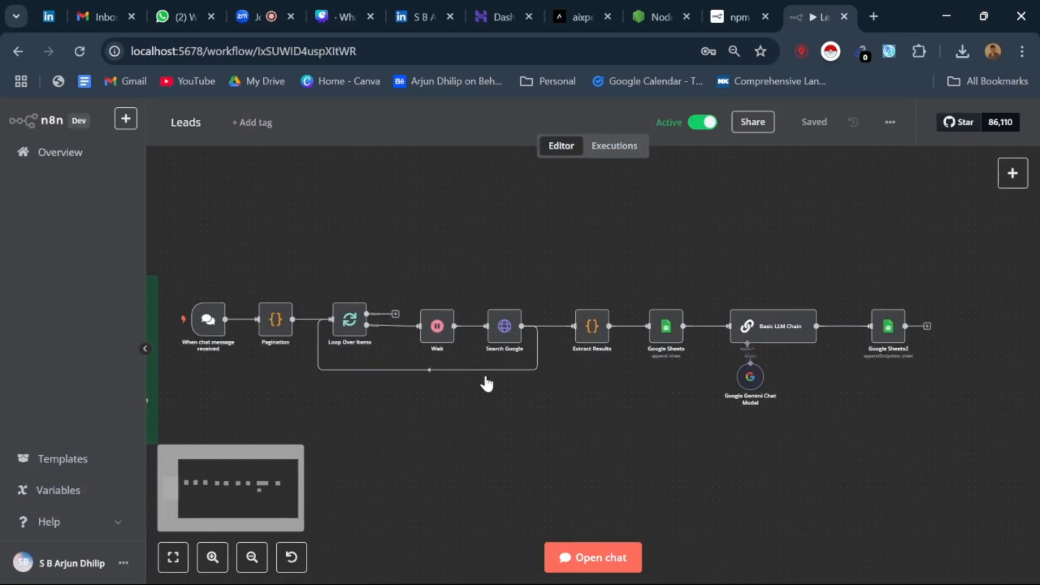
scroll(693, 432, down, 1)
scroll(288, 322, up, 1)
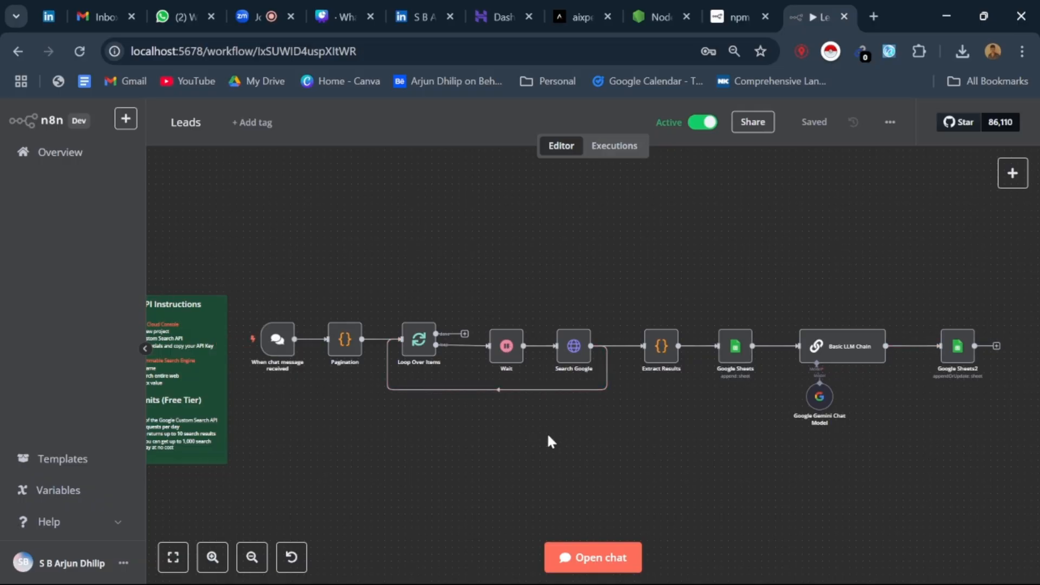
Step: Open the bookmarked Leads_Automation spreadsheet in a new browser tab and view its Auto sheet
click(542, 83)
right_click(583, 141)
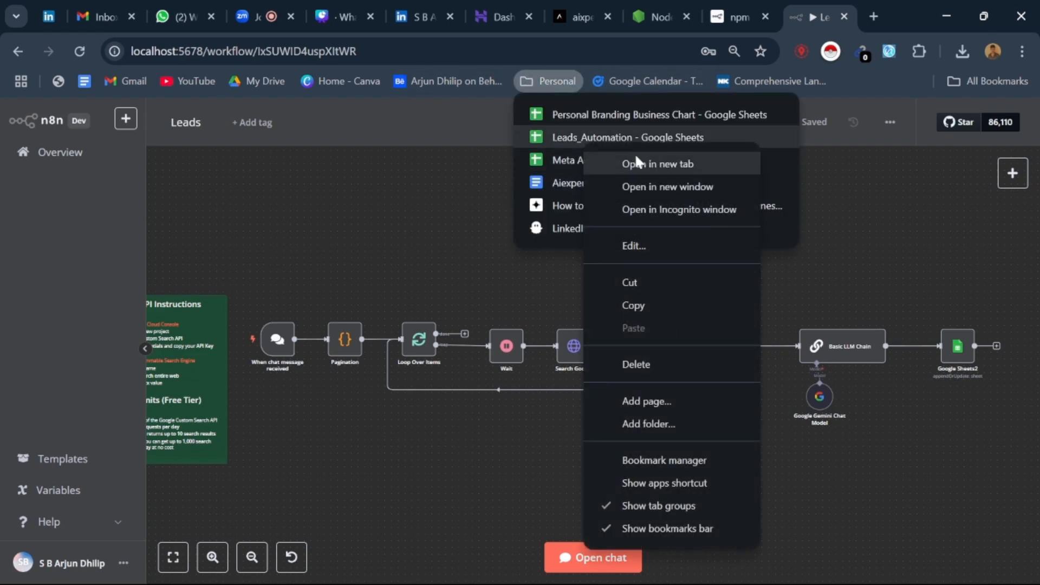
click(624, 159)
click(834, 12)
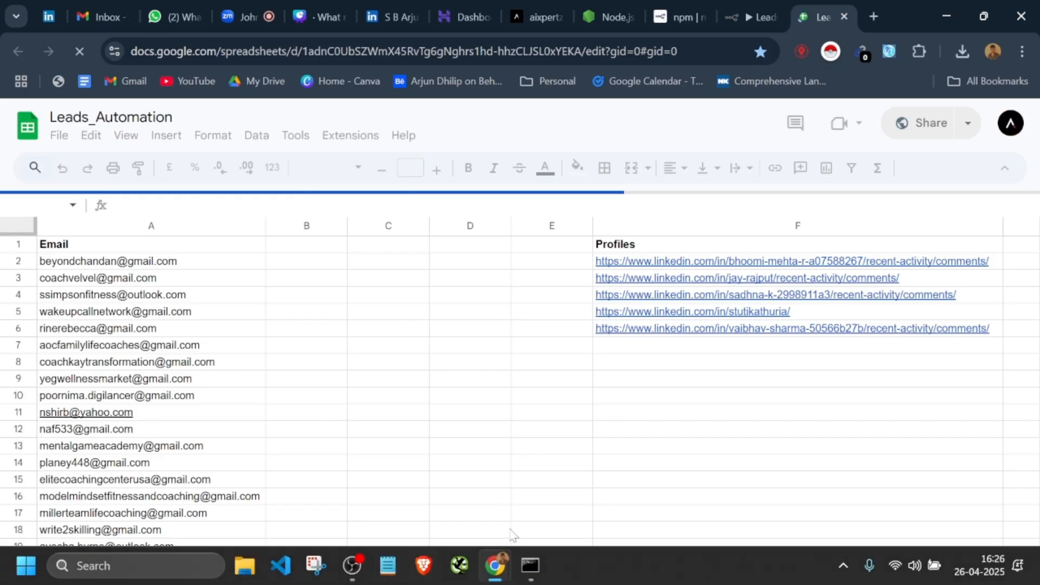
scroll(491, 441, down, 6)
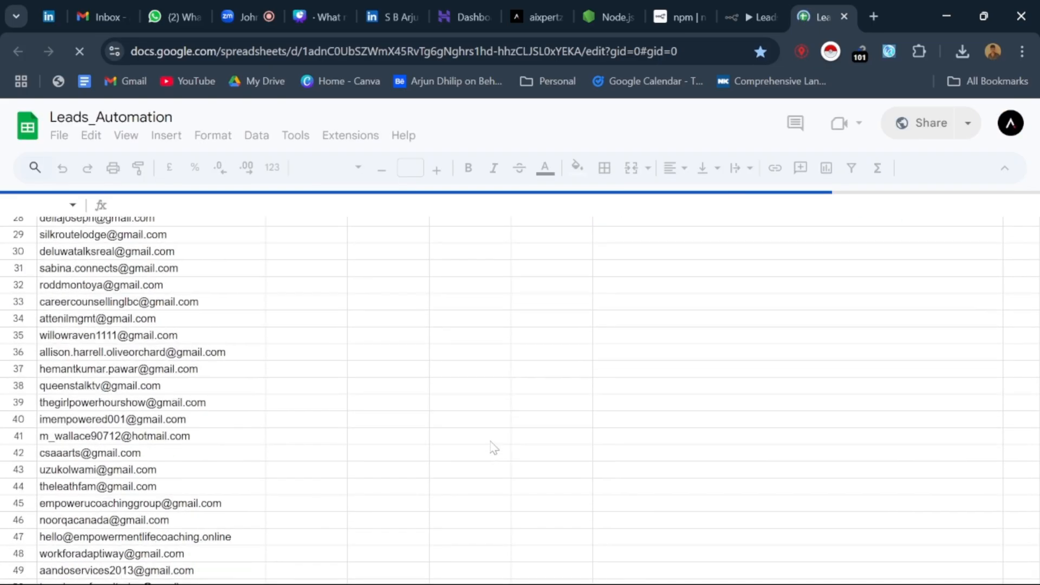
scroll(491, 442, up, 6)
click(453, 565)
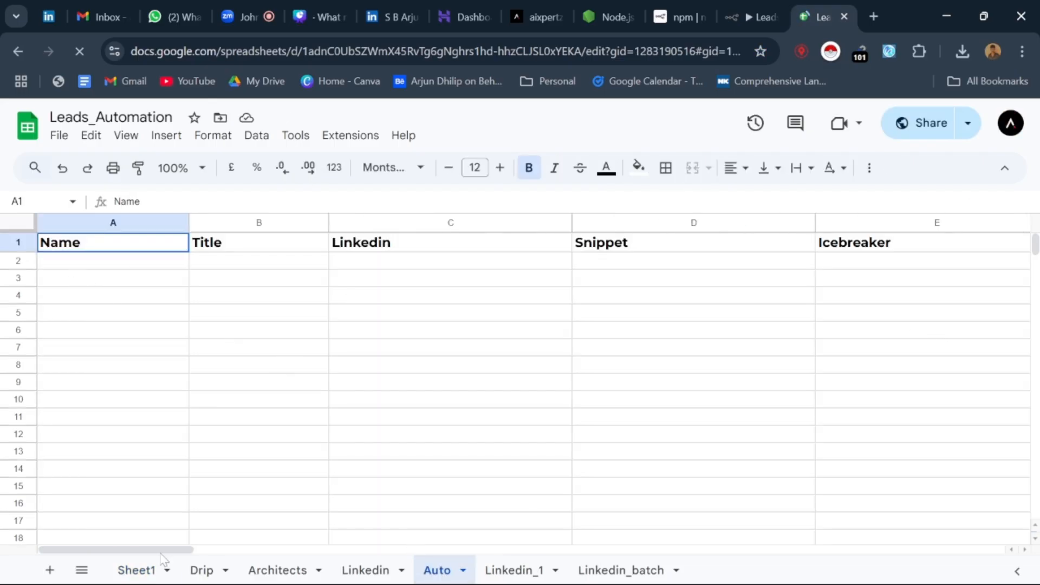
Step: Return to the Leads workflow, examine the Pagination node's JavaScript code, and go back to the canvas
click(762, 16)
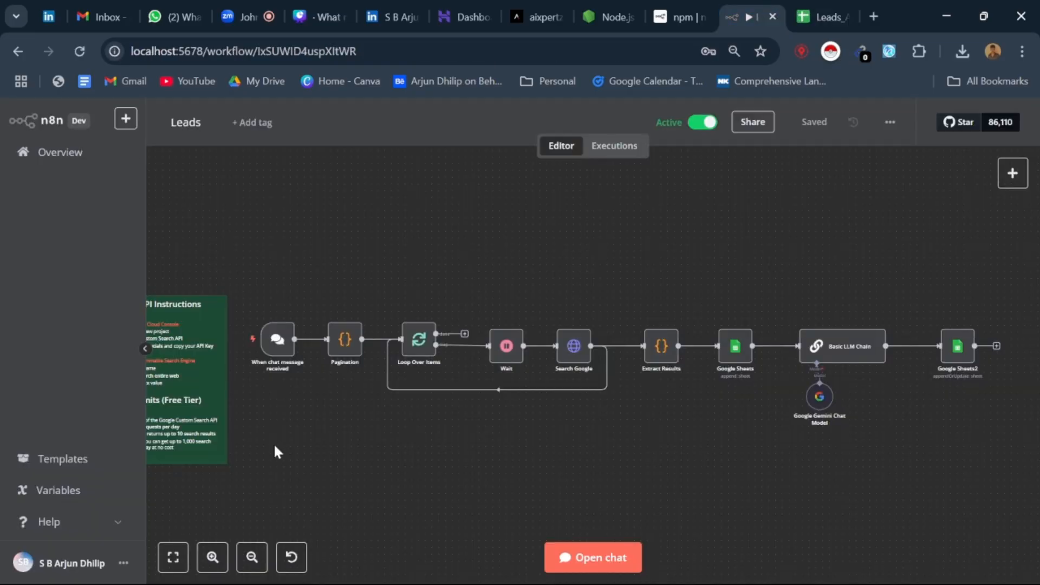
double_click(346, 342)
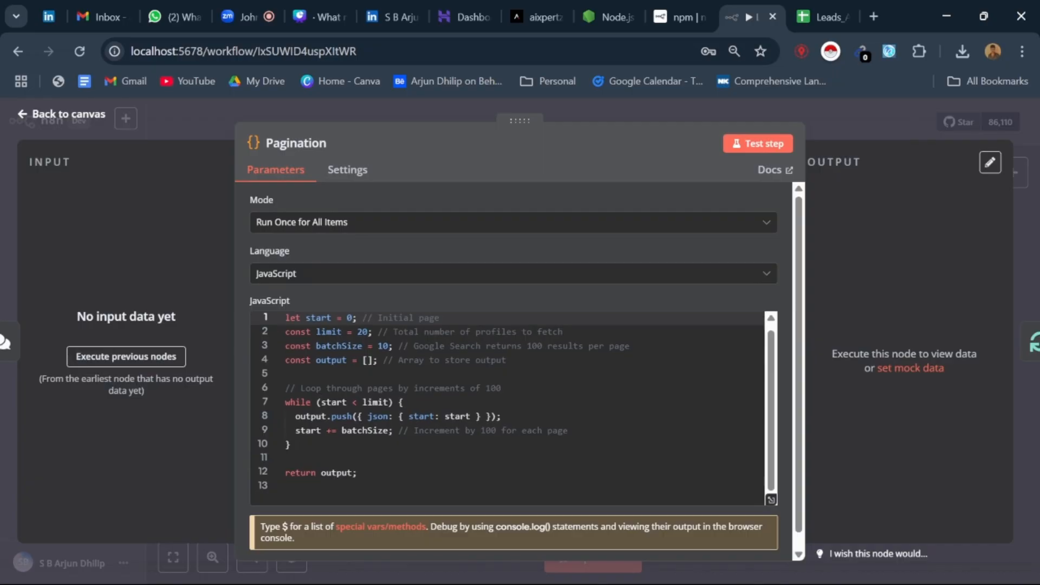
scroll(514, 366, down, 1)
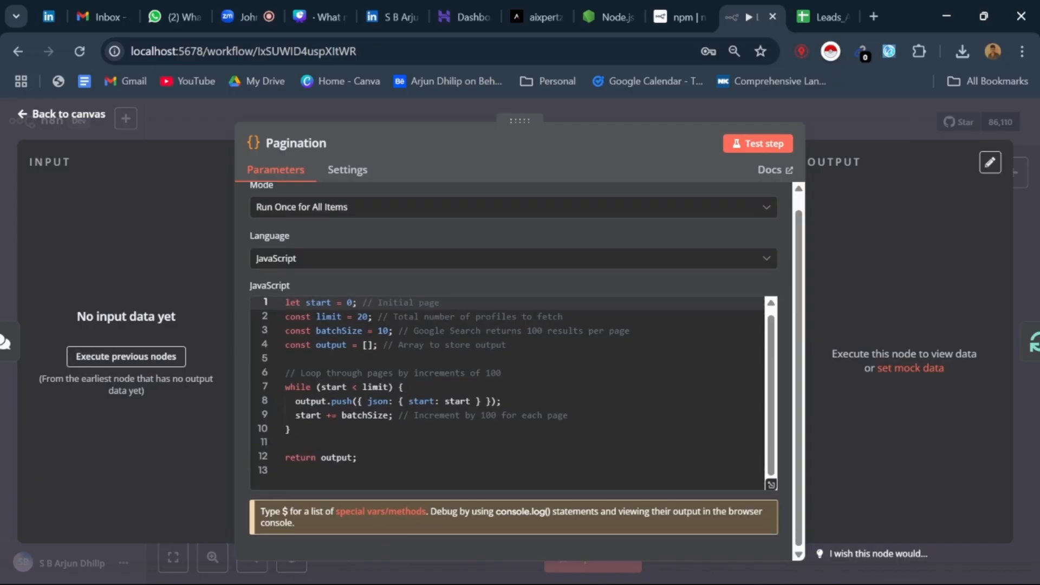
click(20, 116)
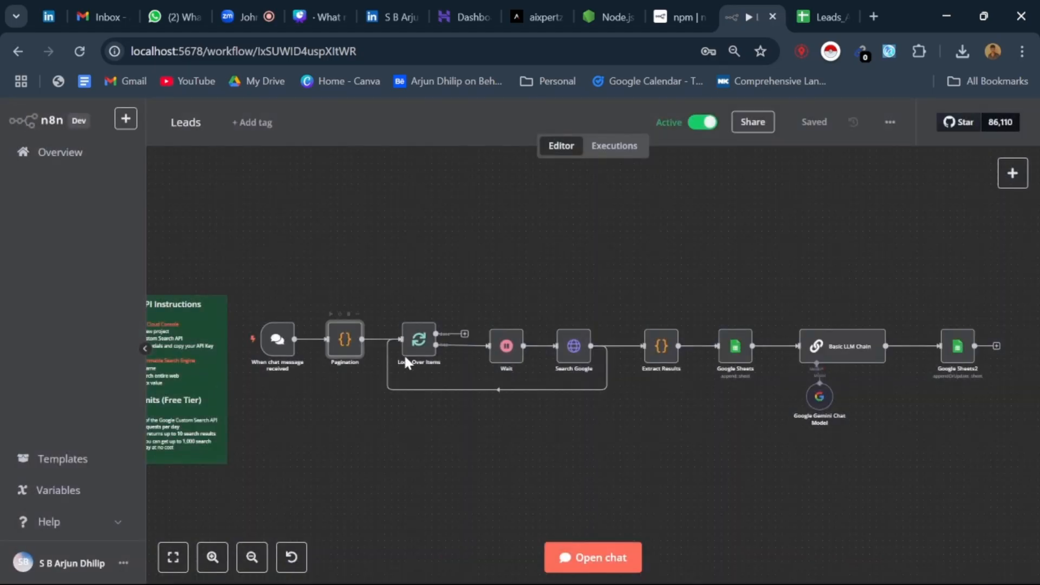
Step: Examine the Search Google node's parameters and expand its URL expression in the full expression editor
click(572, 358)
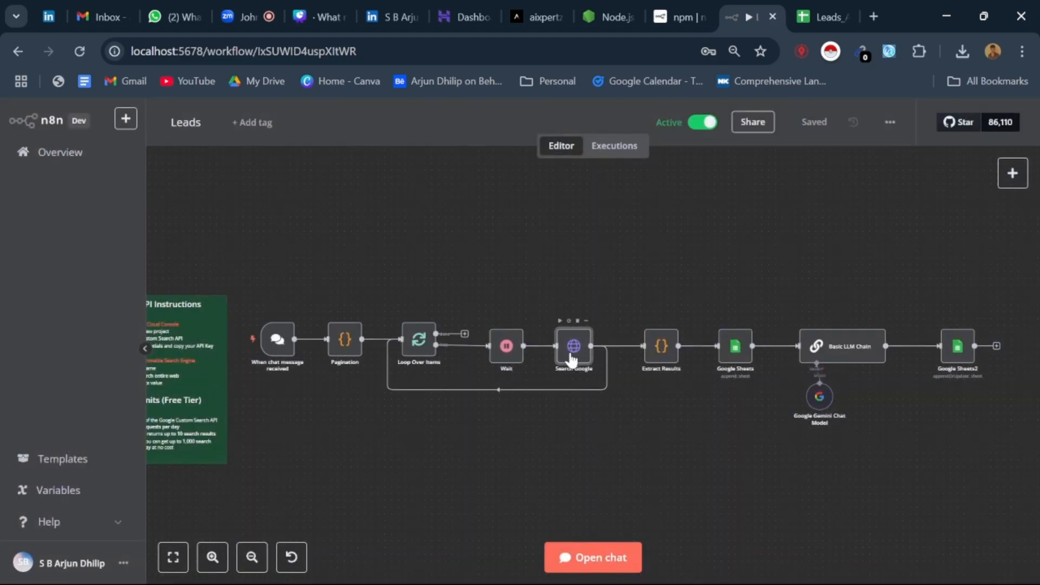
double_click(572, 358)
scroll(501, 336, down, 5)
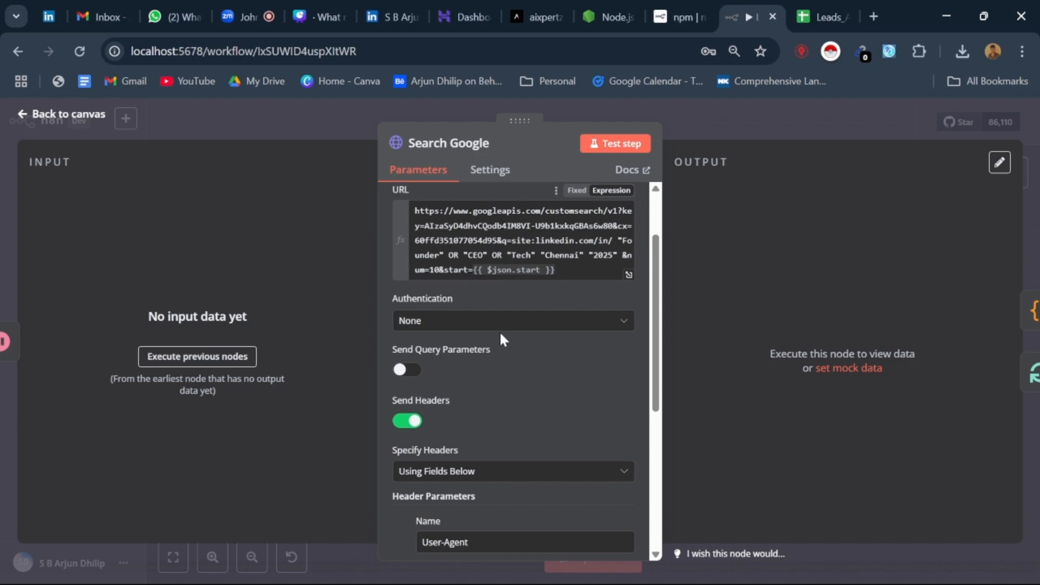
scroll(552, 286, up, 3)
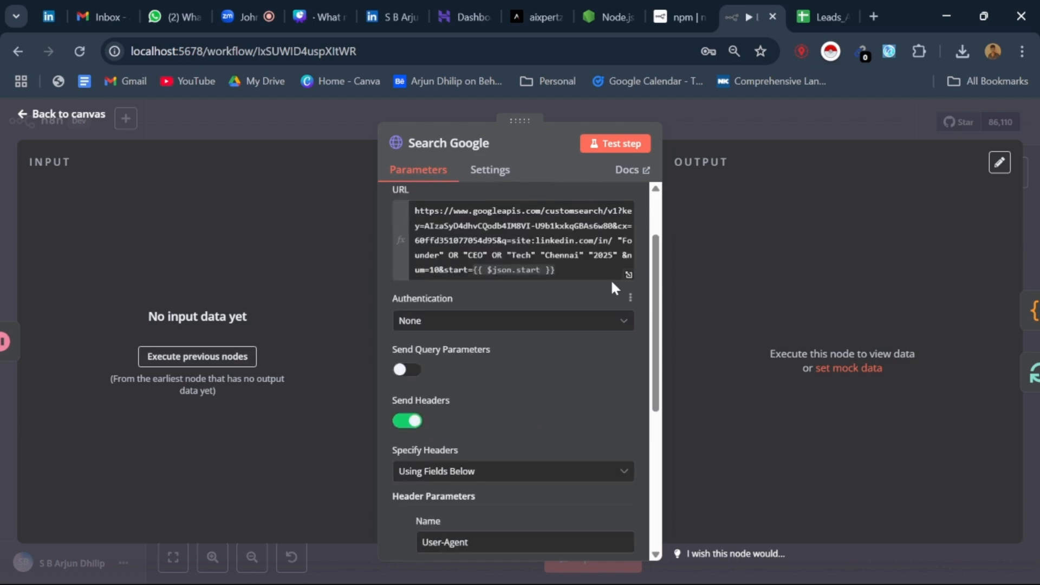
click(629, 276)
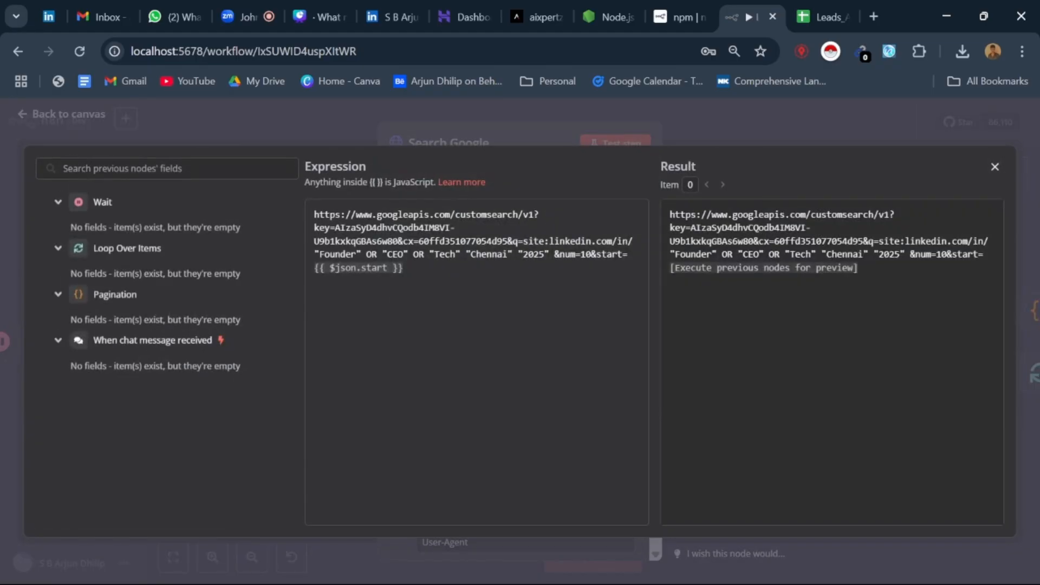
Step: Copy the Founder/CEO/Tech Chennai 2025 query from the Search Google URL expression and examine its Google results in a new tab
drag(549, 254, 334, 241)
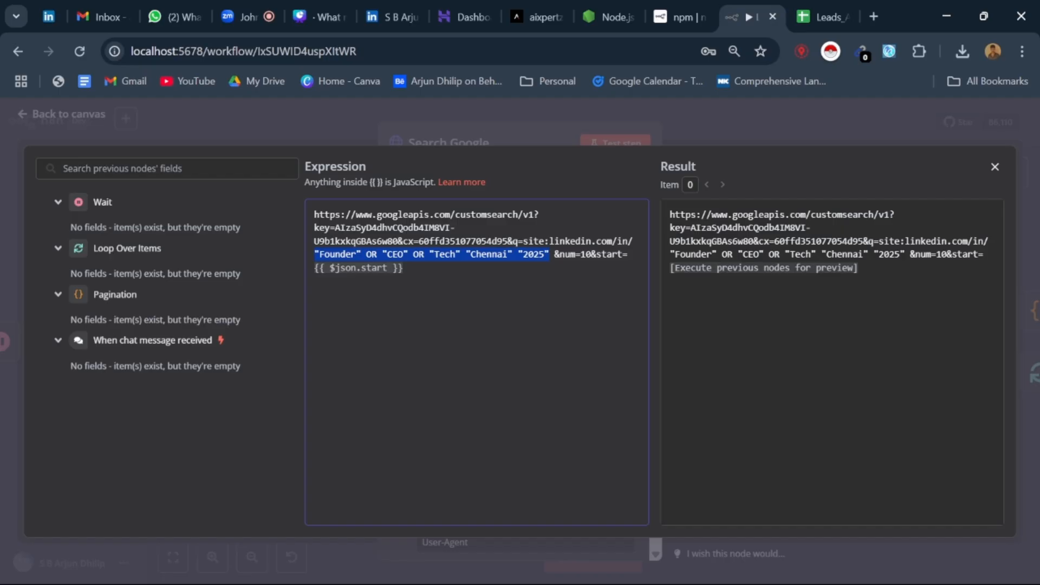
click(874, 16)
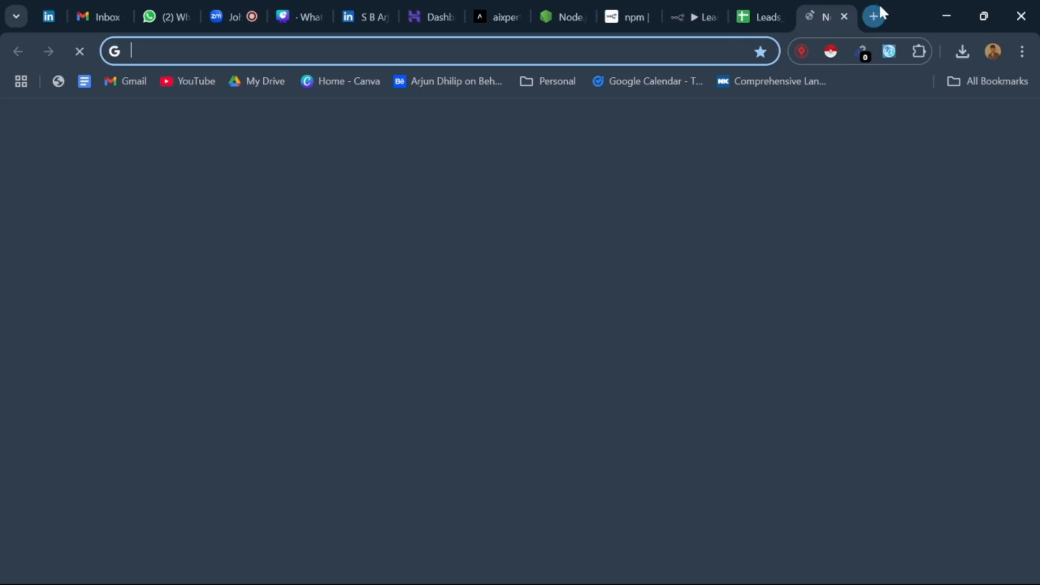
text("Founder" OR "CEO" OR "Tech" "Chennai" "2025")
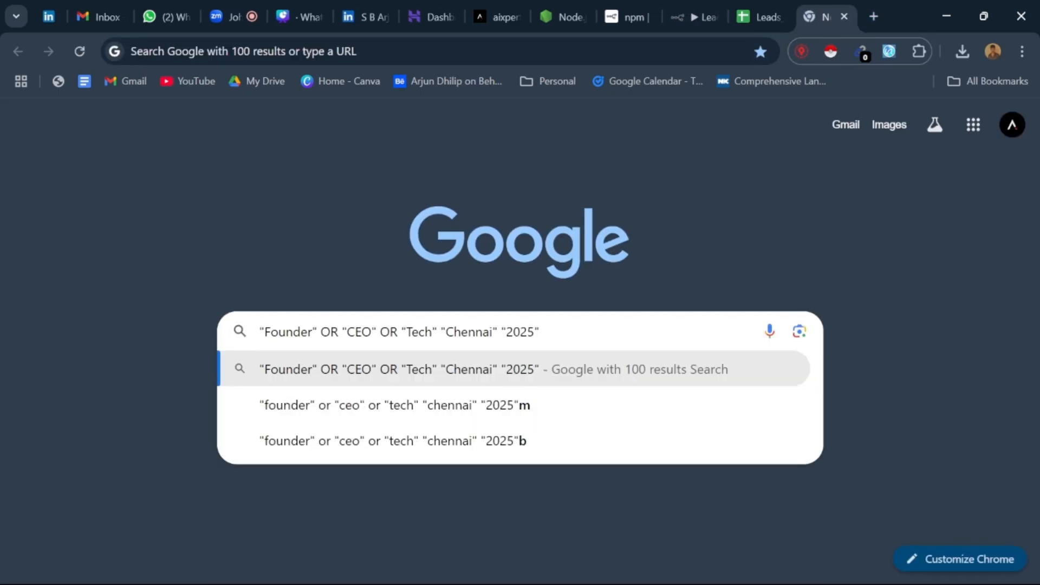
key(Return)
scroll(307, 286, down, 15)
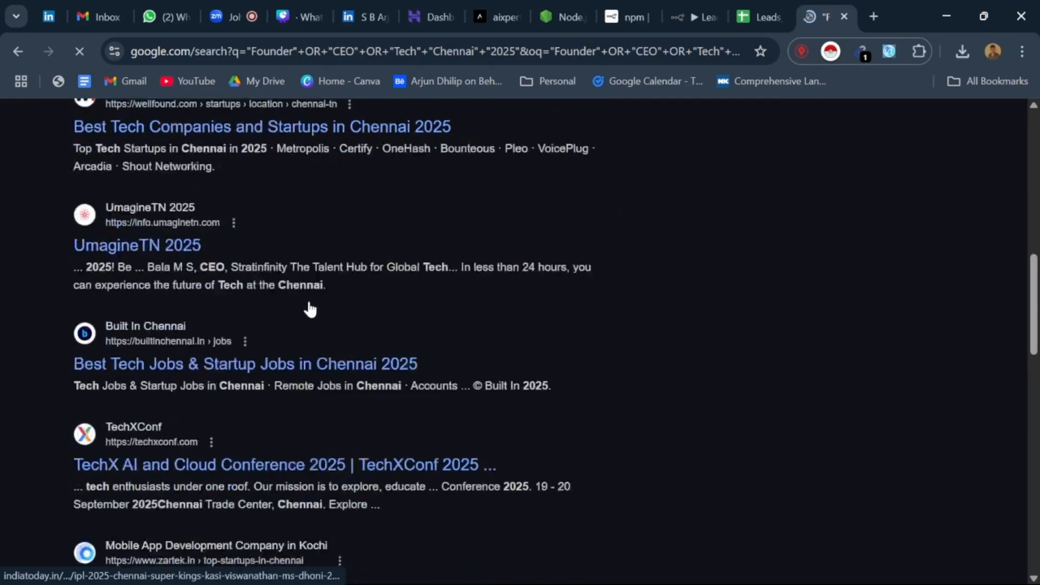
click(289, 304)
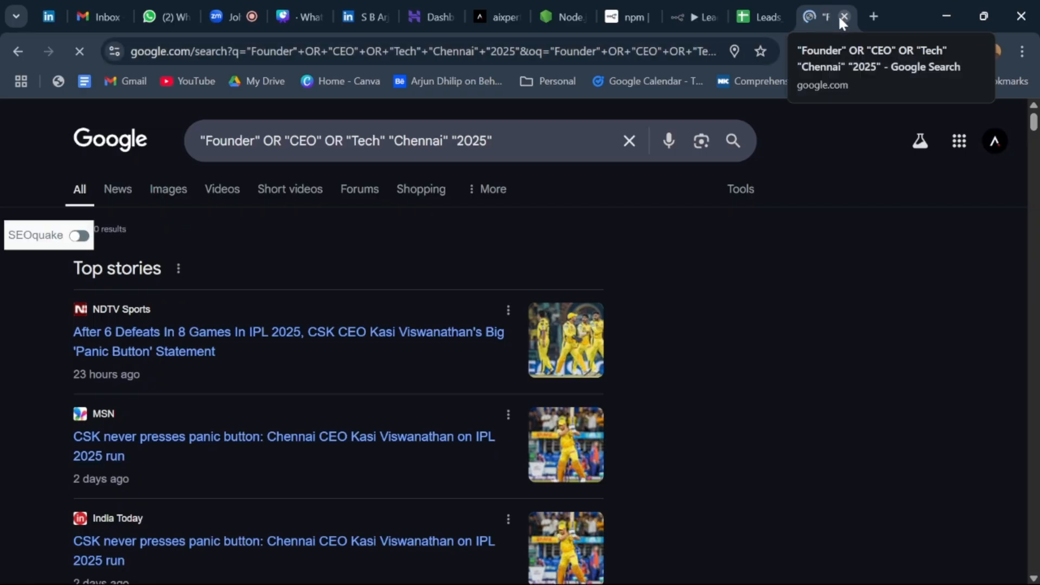
Step: Check the Leads_Automation sheet, close the search results tab, and return to the Leads workflow canvas
click(758, 16)
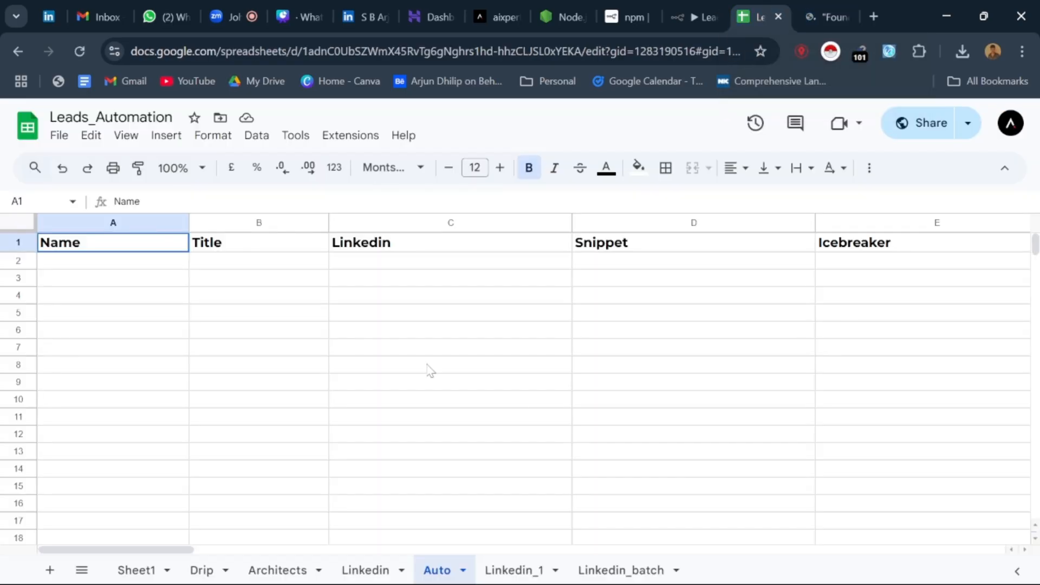
click(821, 12)
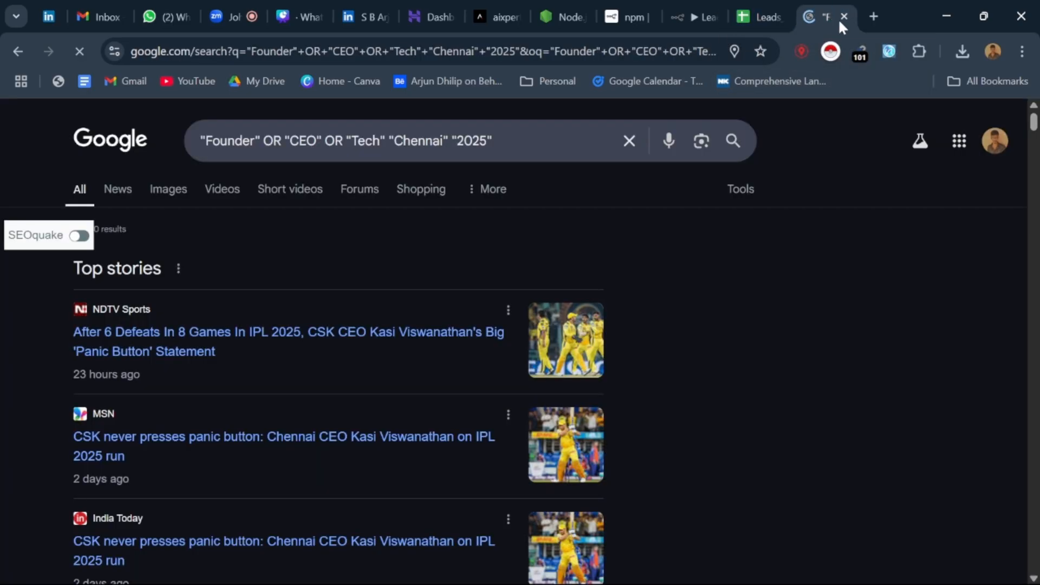
click(841, 16)
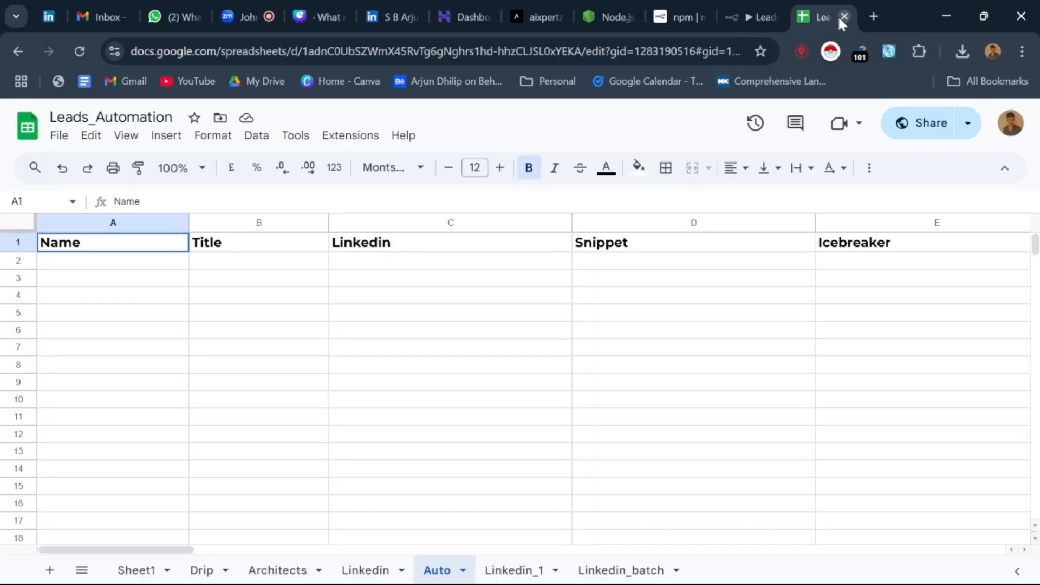
click(749, 2)
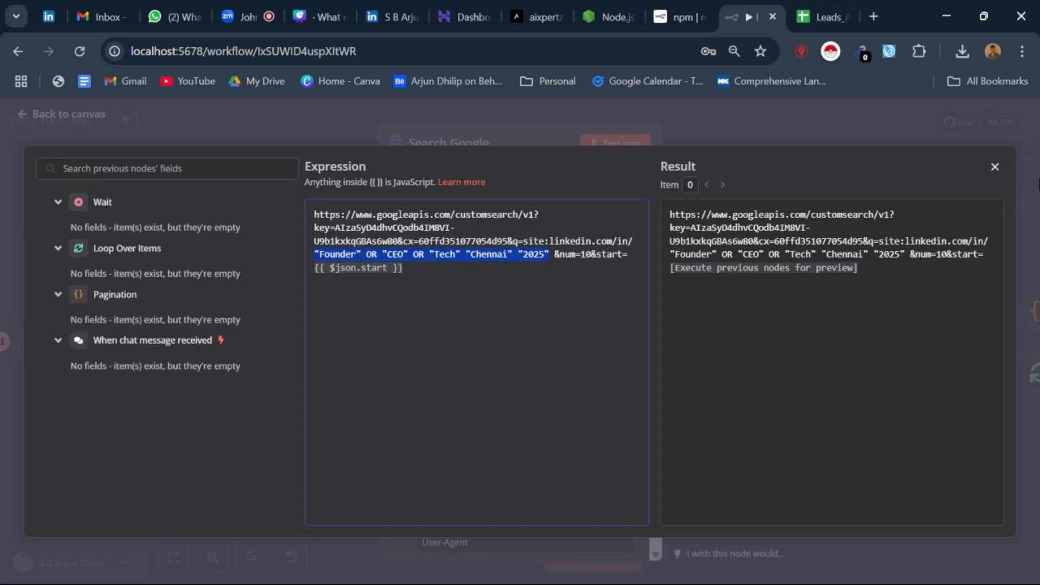
click(996, 168)
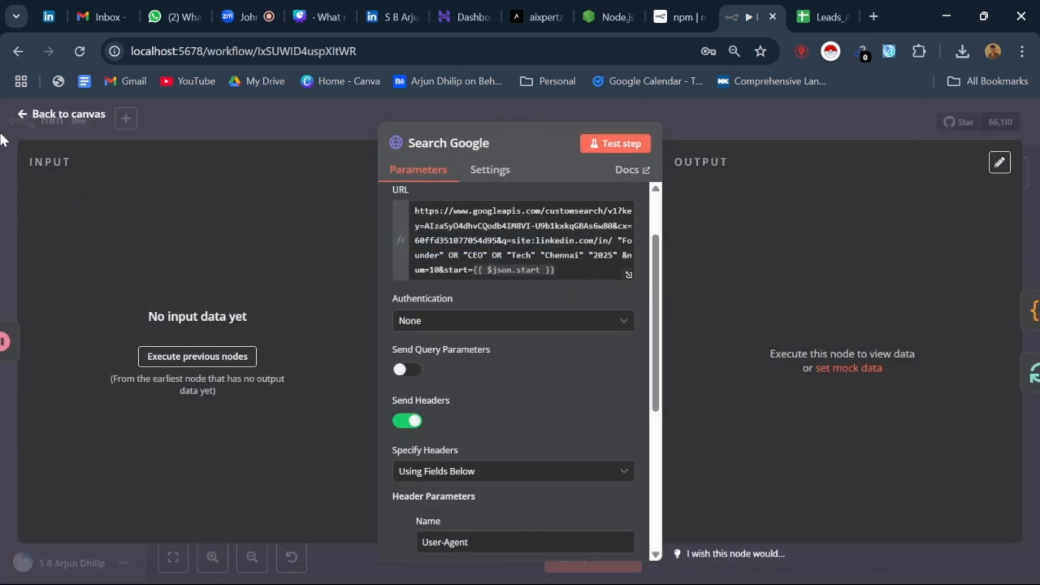
click(24, 118)
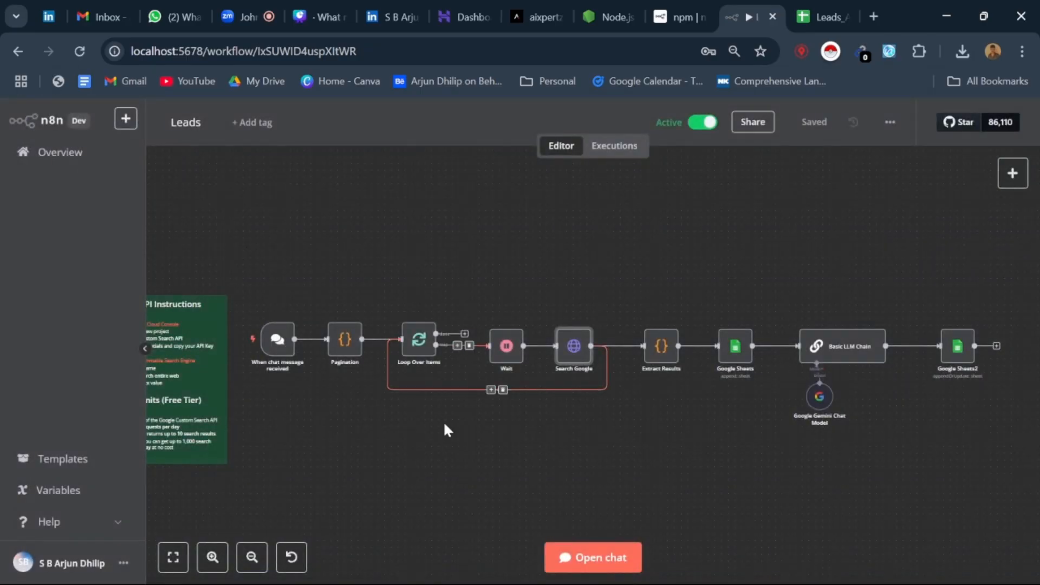
Step: Run the Leads workflow by sending the chat message "hi", and dismiss the error notification
scroll(525, 359, down, 1)
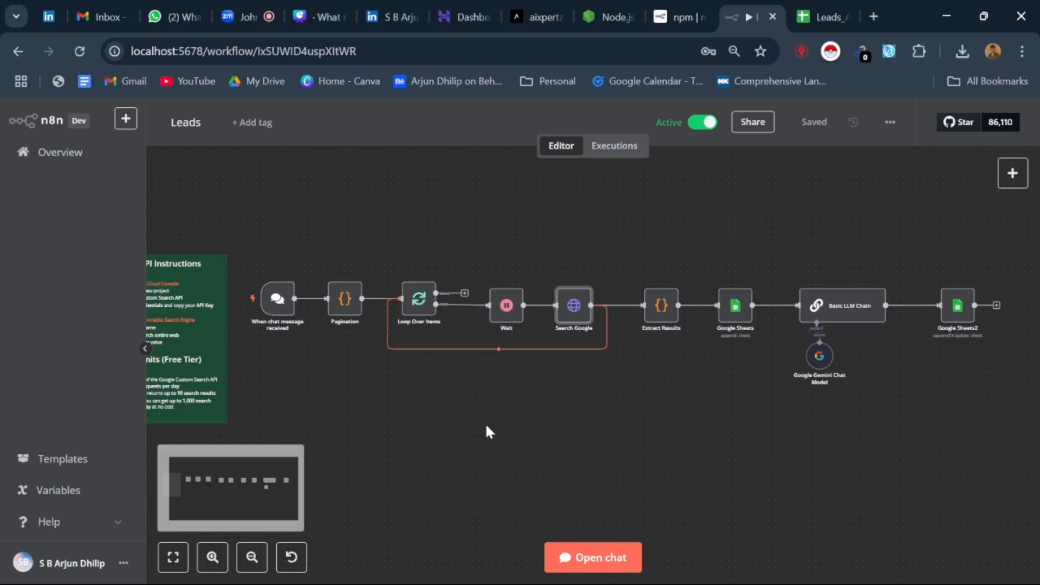
click(586, 558)
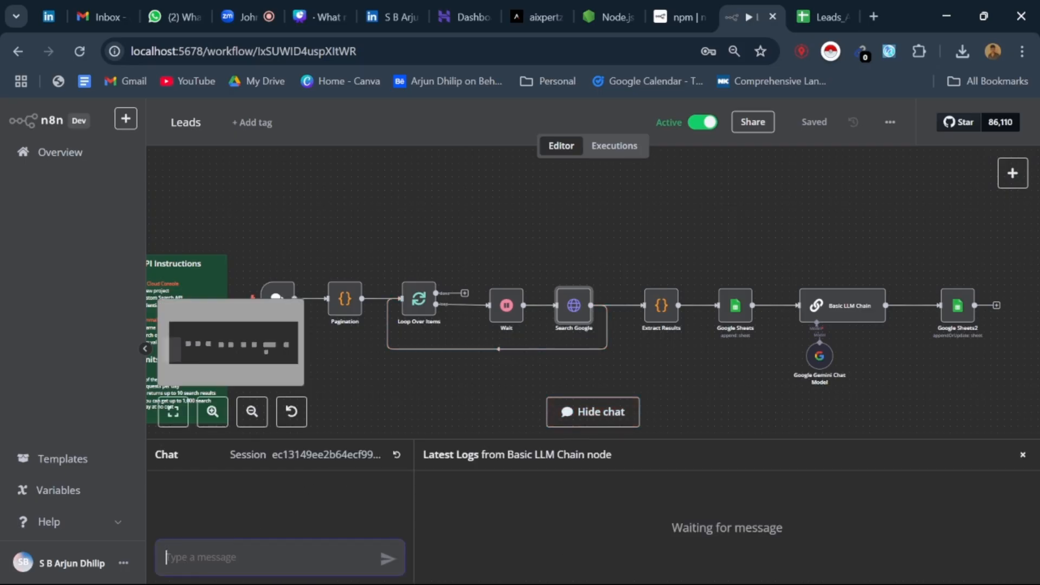
text(hi)
key(Return)
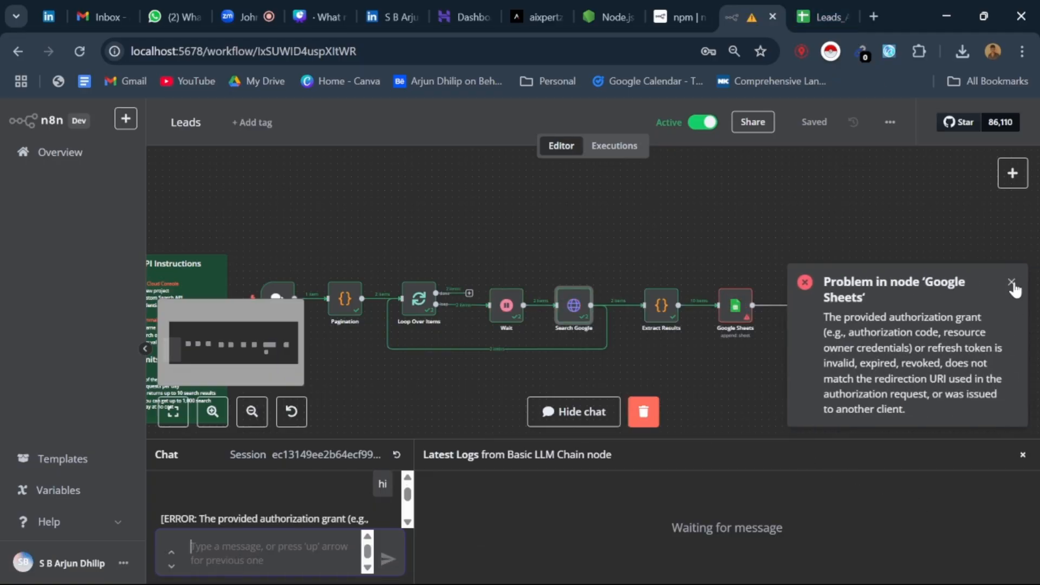
click(1012, 283)
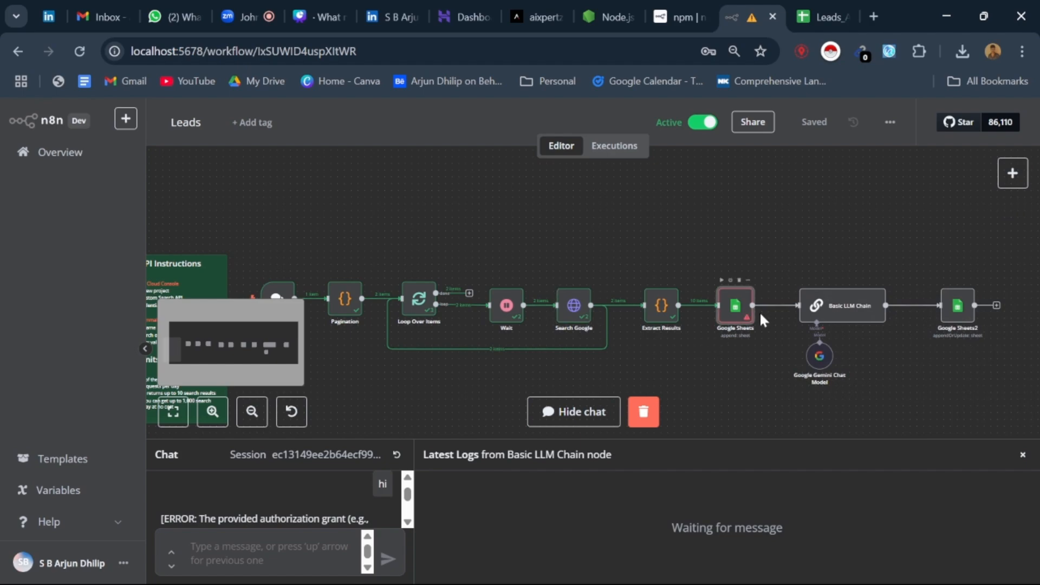
Step: Examine the first Google Sheets node's parameters and column mappings, and expand the error details from Google Sheets
double_click(740, 304)
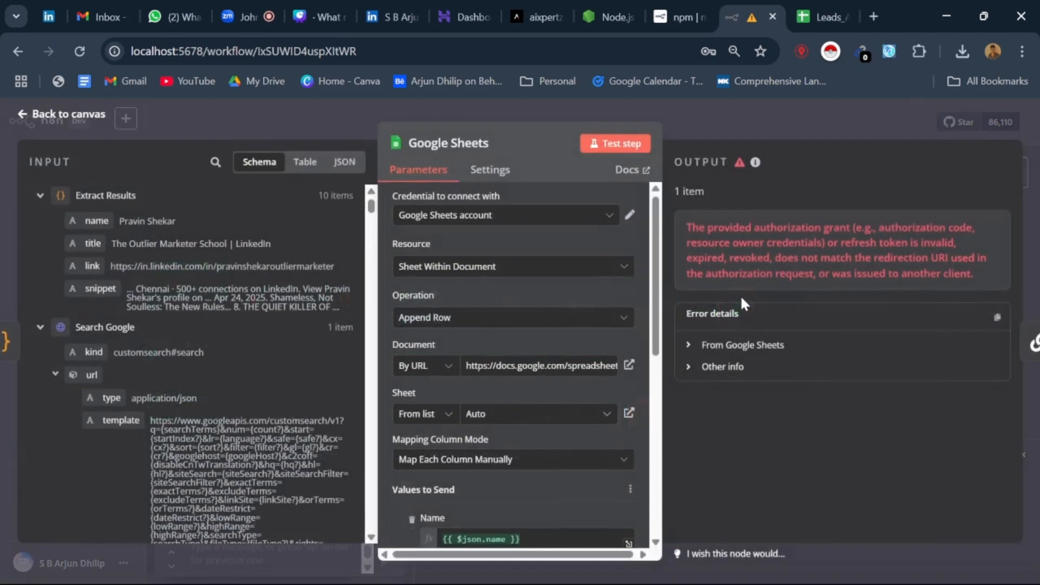
scroll(502, 327, down, 10)
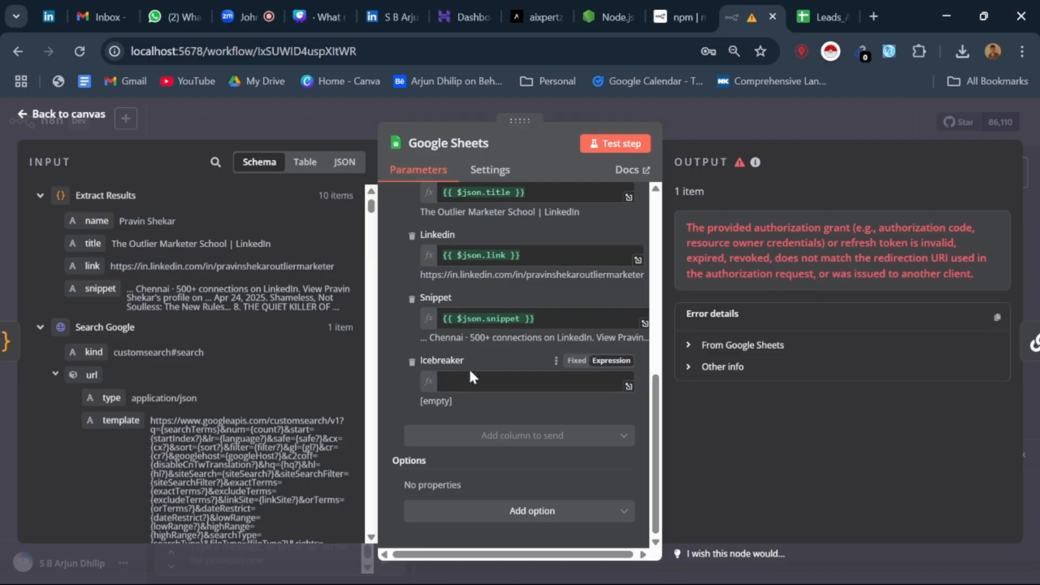
scroll(503, 411, up, 10)
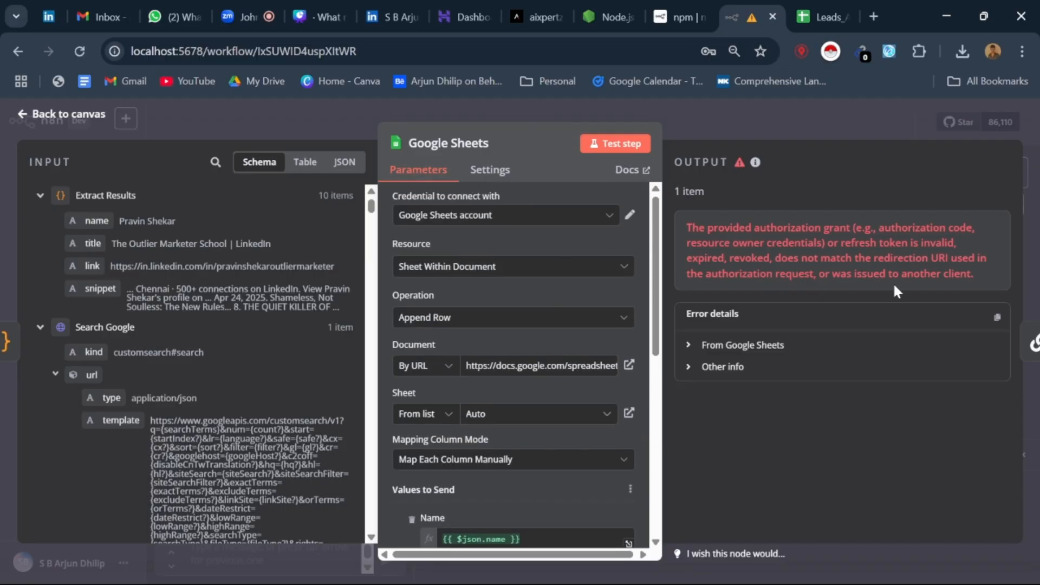
click(703, 346)
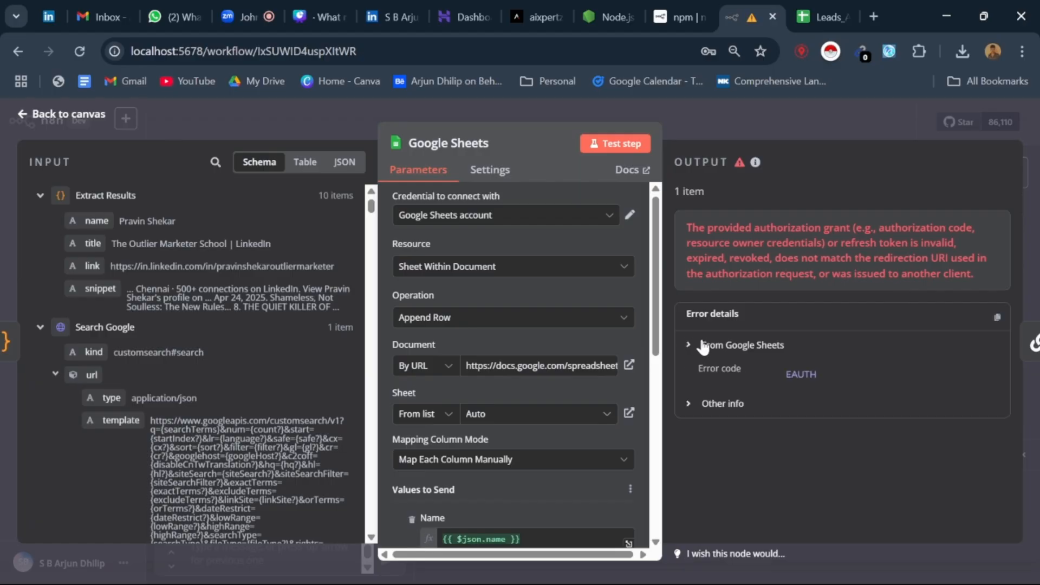
Step: Reload the linked Leads_Automation spreadsheet and replace the Google Sheets node's Document URL with the spreadsheet's current address
click(629, 365)
scroll(265, 372, down, 3)
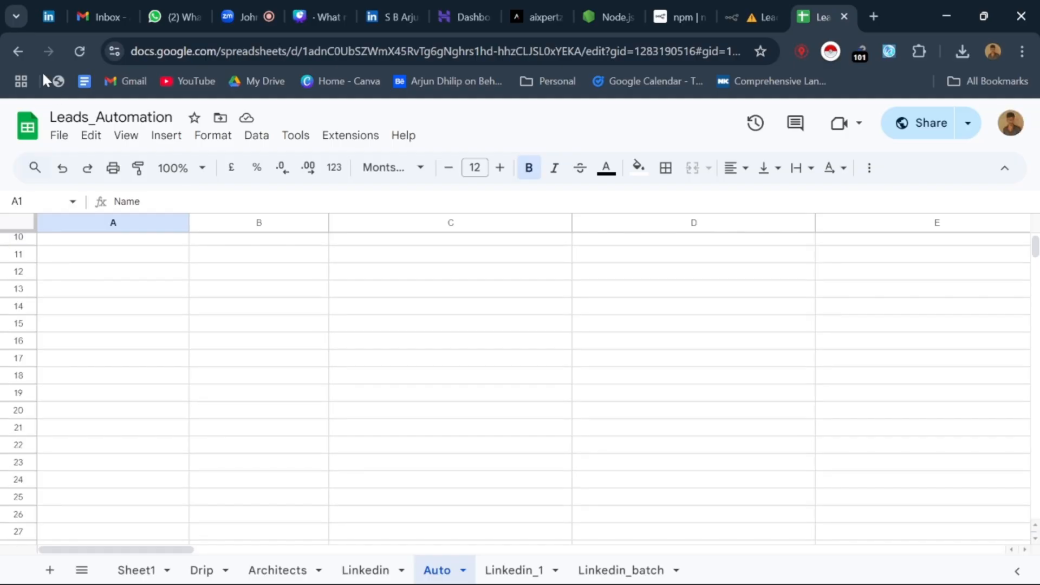
click(81, 52)
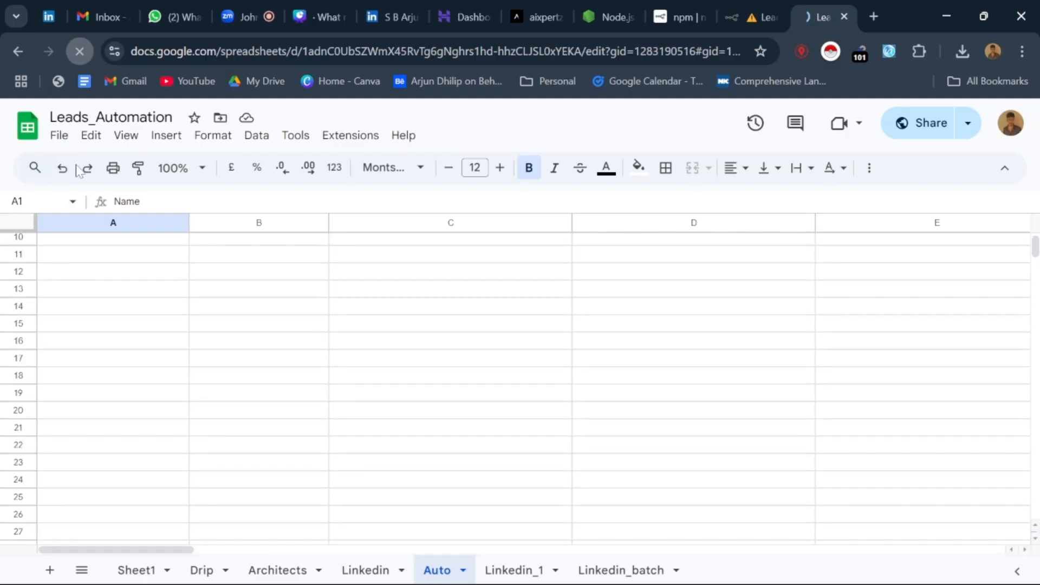
triple_click(212, 51)
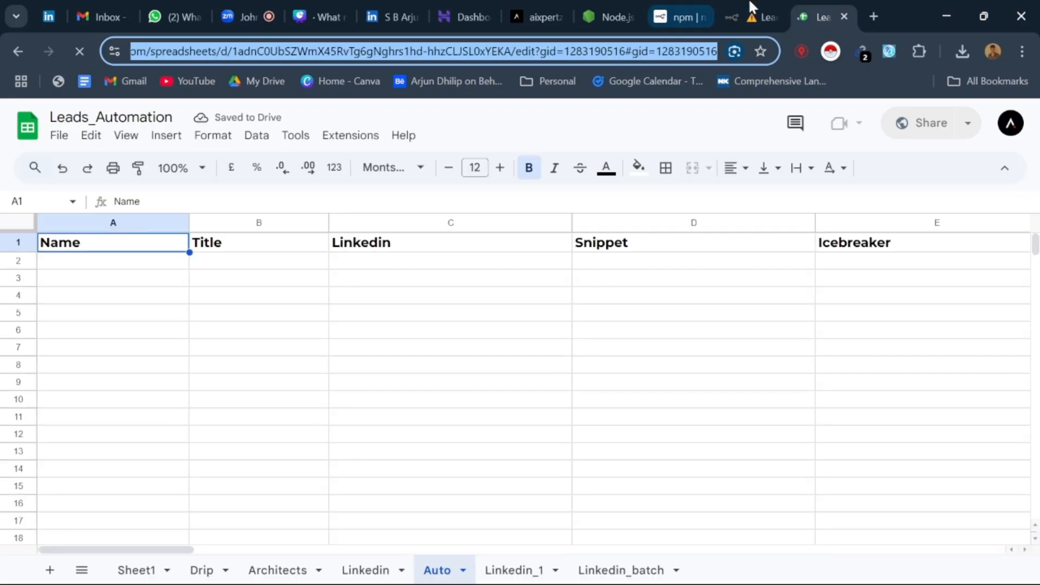
click(751, 15)
triple_click(511, 366)
key(ctrl+v)
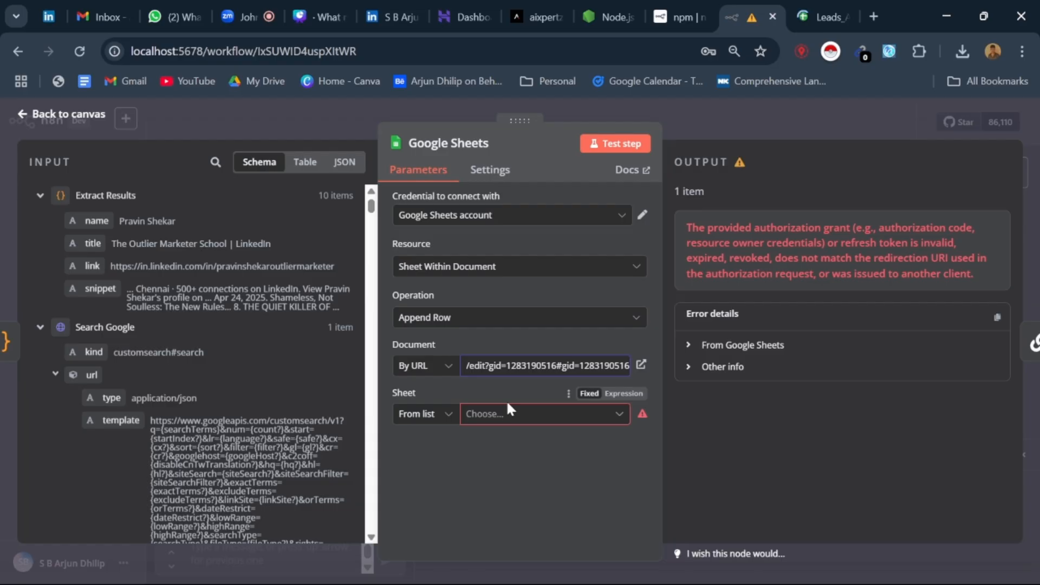
Step: Try to choose a sheet from the Google Sheets node's Sheet list, and check the node's settings
click(502, 414)
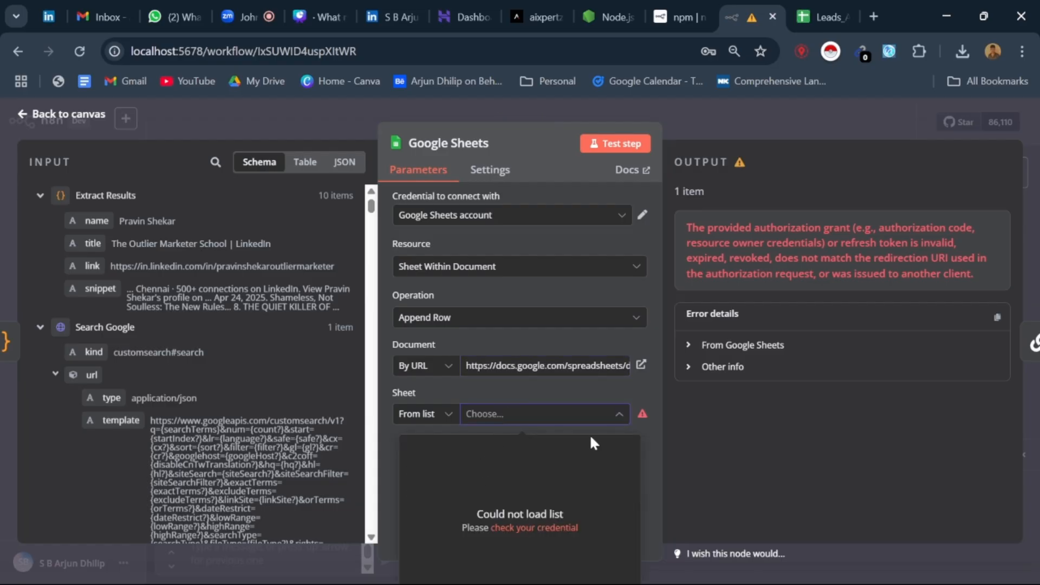
click(620, 405)
click(620, 415)
click(641, 414)
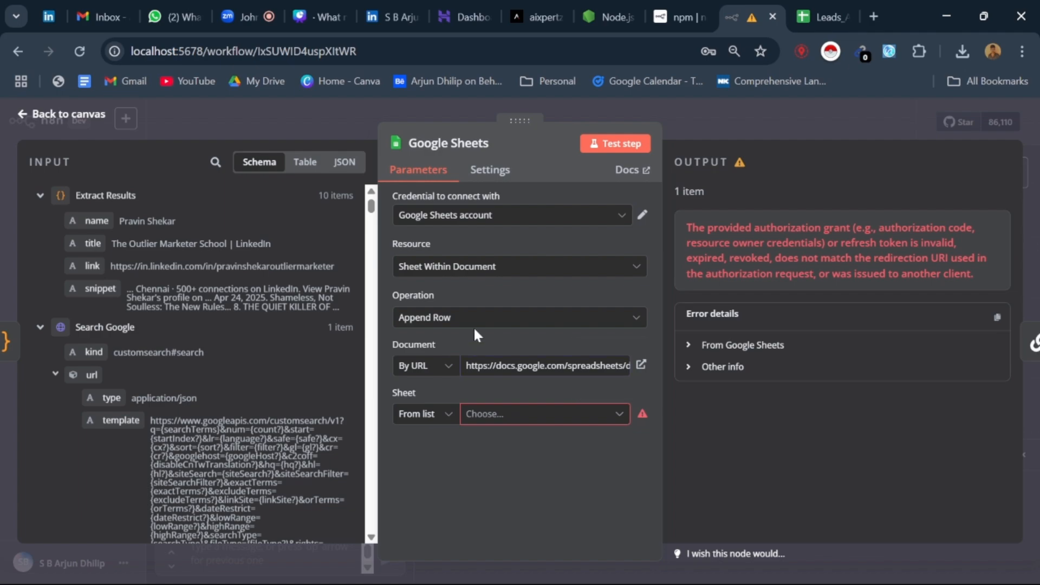
click(508, 178)
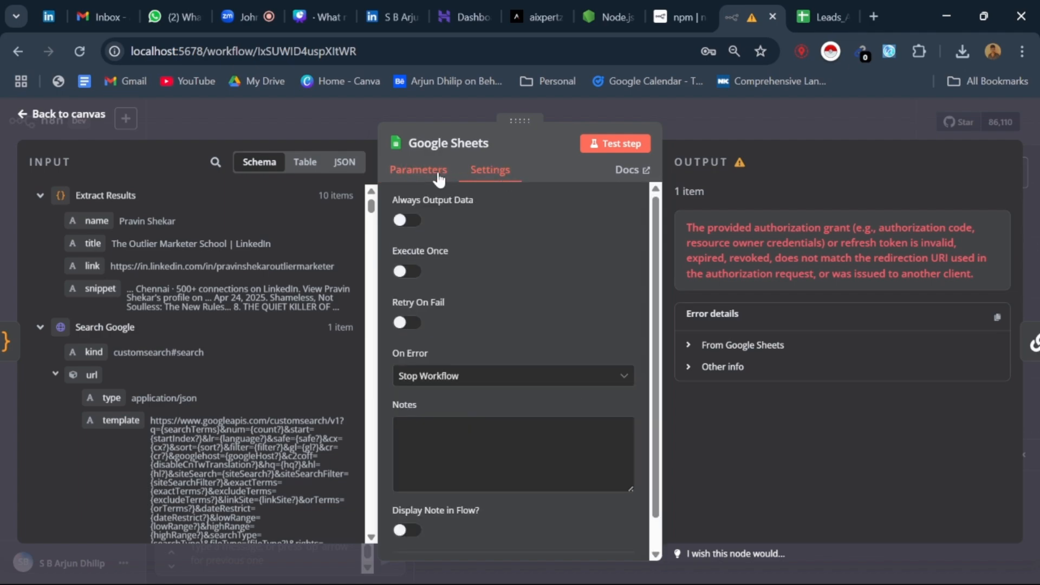
click(433, 172)
Step: Open the sharing options of the Leads_Automation spreadsheet and copy its share link
click(827, 15)
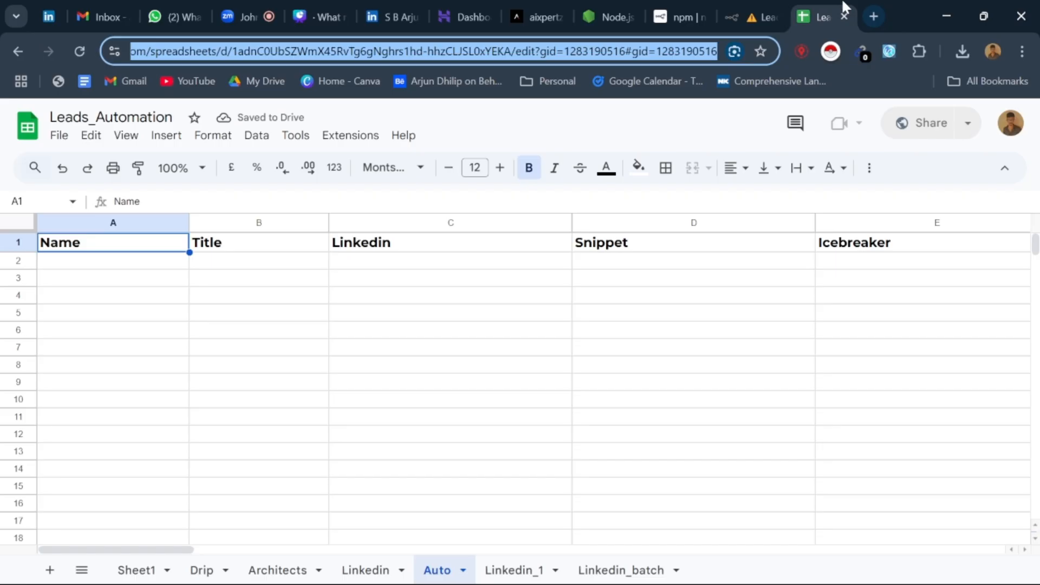
click(223, 278)
click(69, 138)
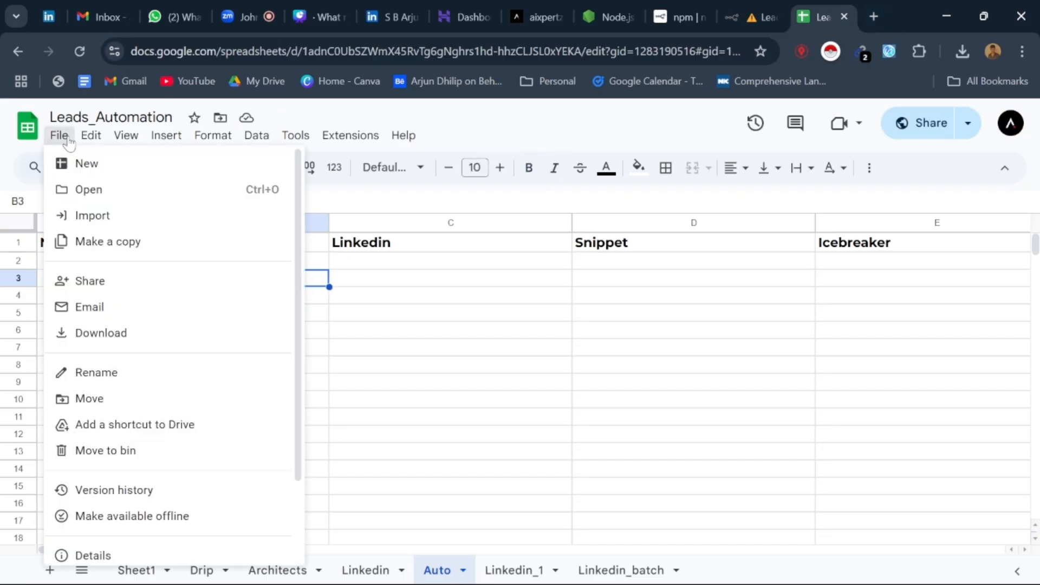
mouse_move(120, 277)
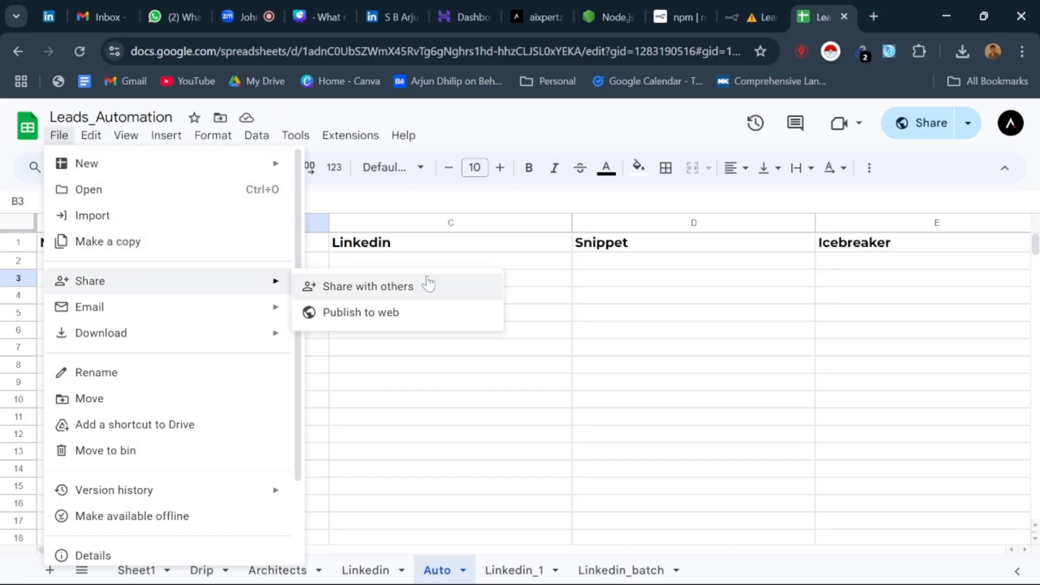
click(417, 286)
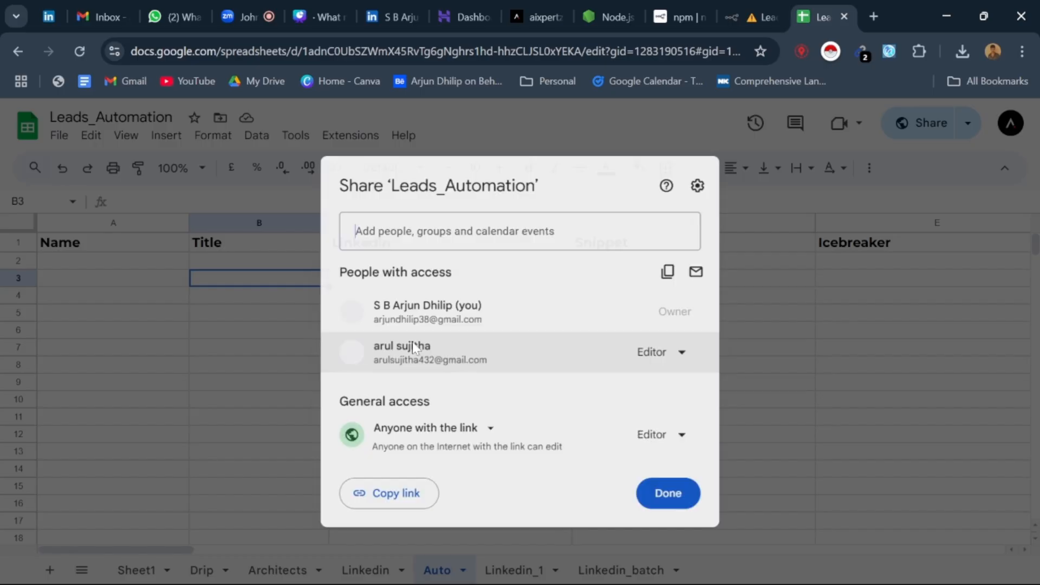
click(371, 502)
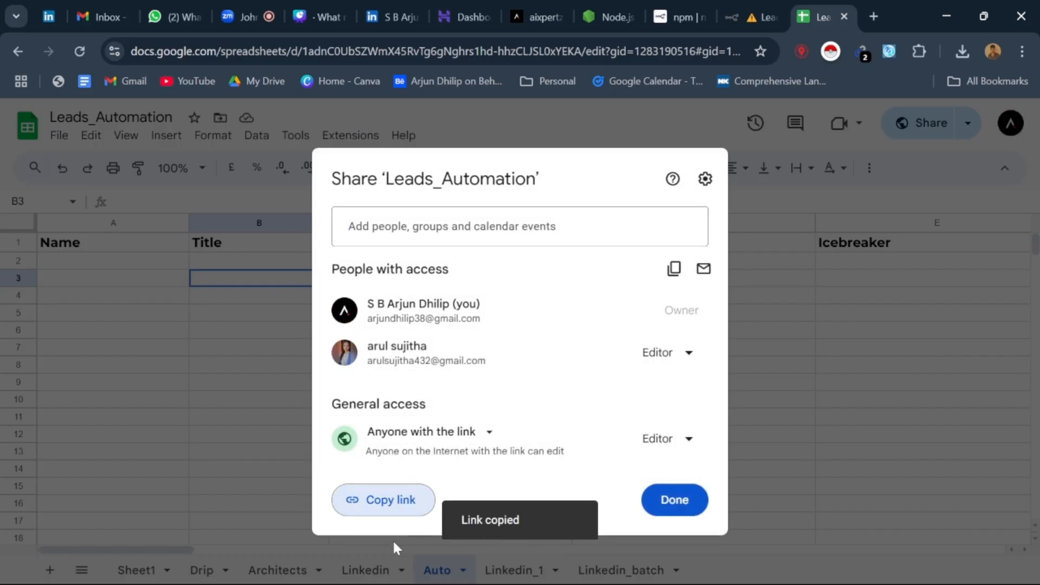
Step: Return to the Google Sheets node and retry the sheet selection, keeping its mode as From list
key(ctrl+shift+Tab)
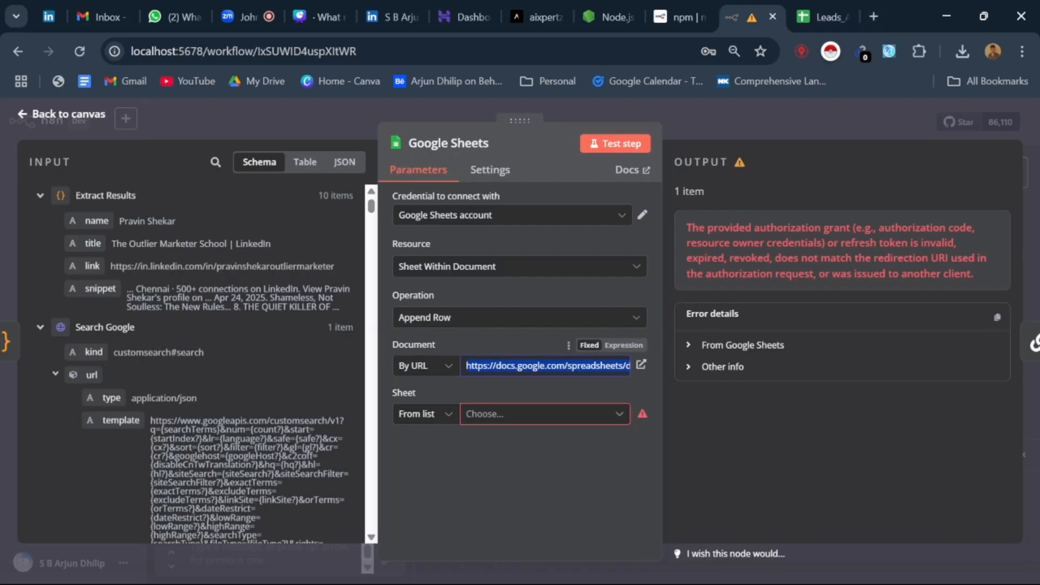
click(497, 418)
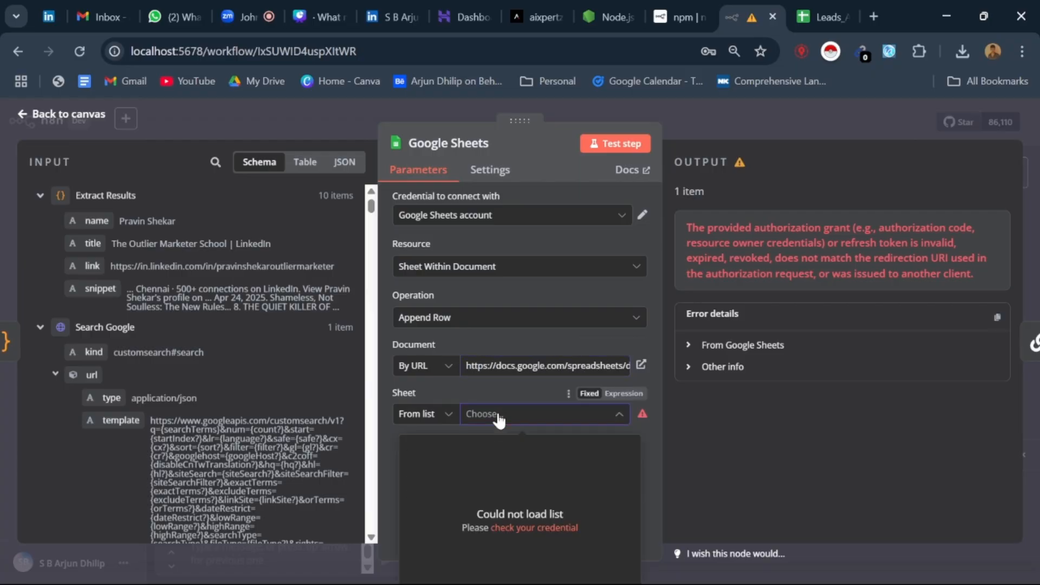
click(444, 415)
click(430, 452)
Step: Open the Google Sheets account credential from the Sheet list's error and start reconnecting it through Google sign-in
click(617, 419)
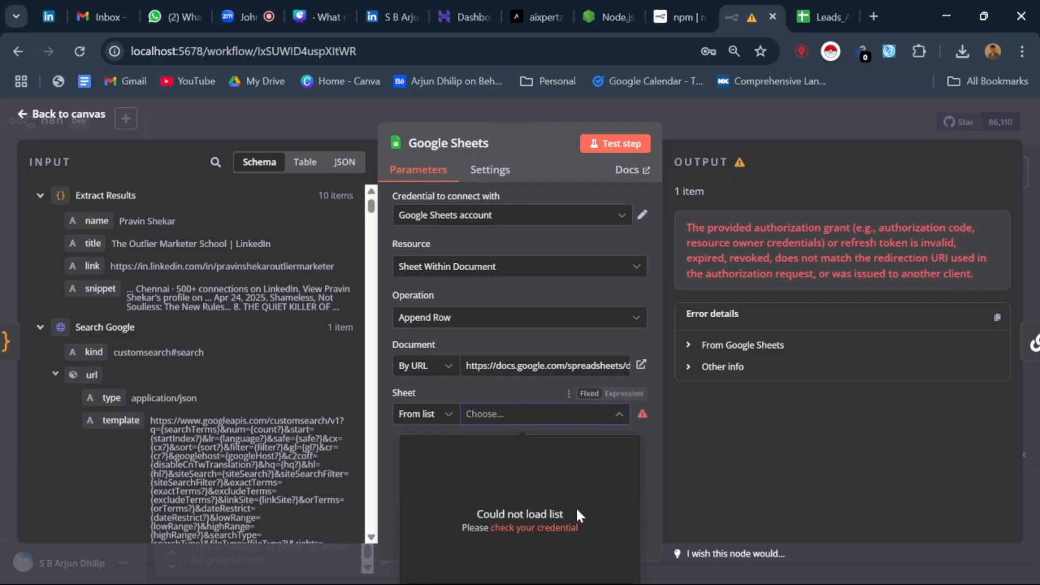
click(554, 528)
scroll(450, 295, down, 3)
scroll(480, 285, up, 3)
click(761, 244)
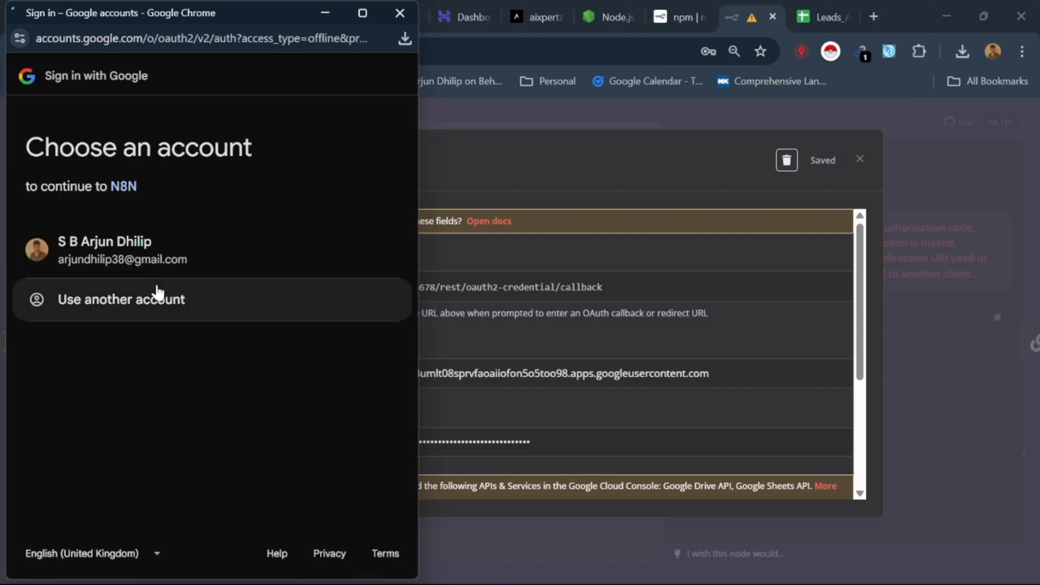
Step: Choose the Google account, continue past the unverified-app warning, grant N8N all requested Drive and Sheets permissions, and close the credential
click(152, 254)
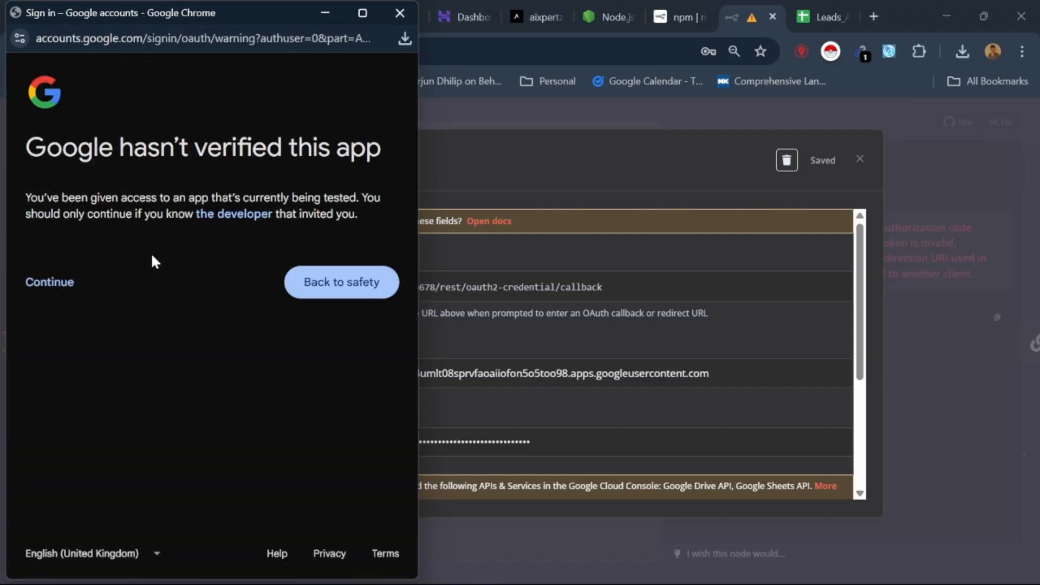
click(79, 292)
scroll(180, 293, down, 2)
click(49, 156)
scroll(199, 297, down, 3)
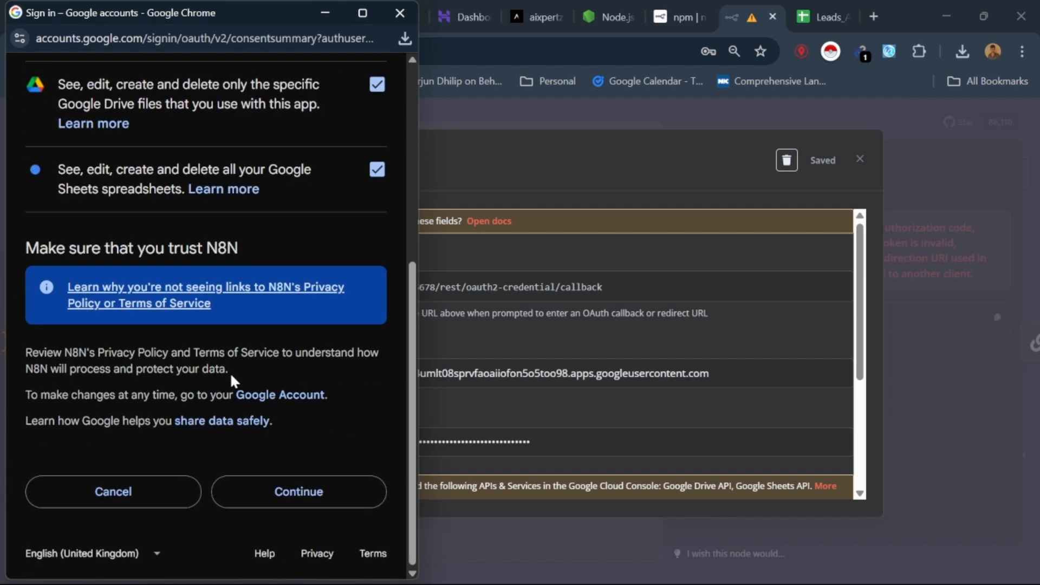
click(297, 502)
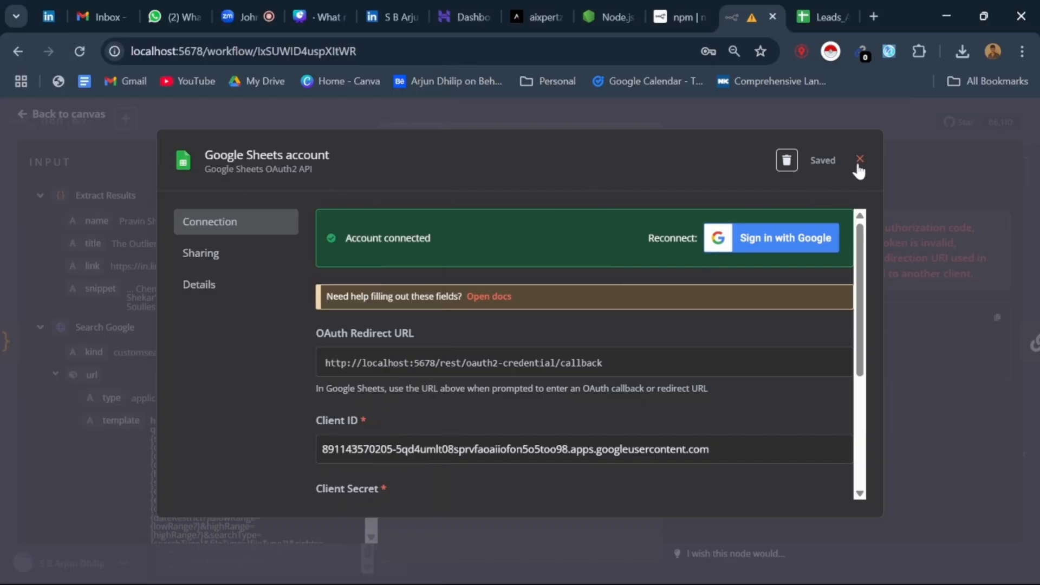
click(859, 160)
Step: Choose Auto from the Google Sheets node's Sheet list and return to the workflow canvas
click(440, 418)
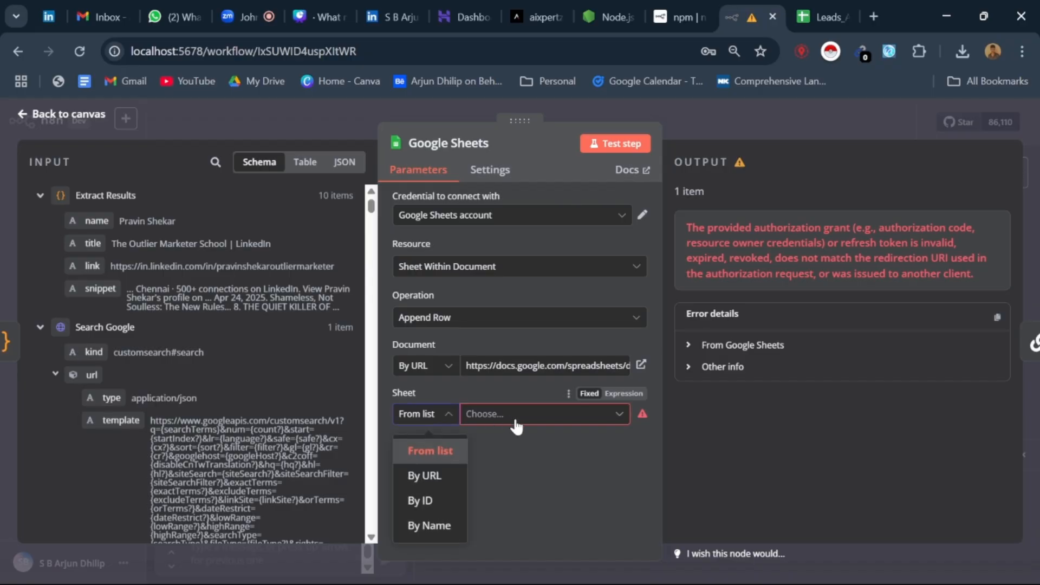
click(508, 420)
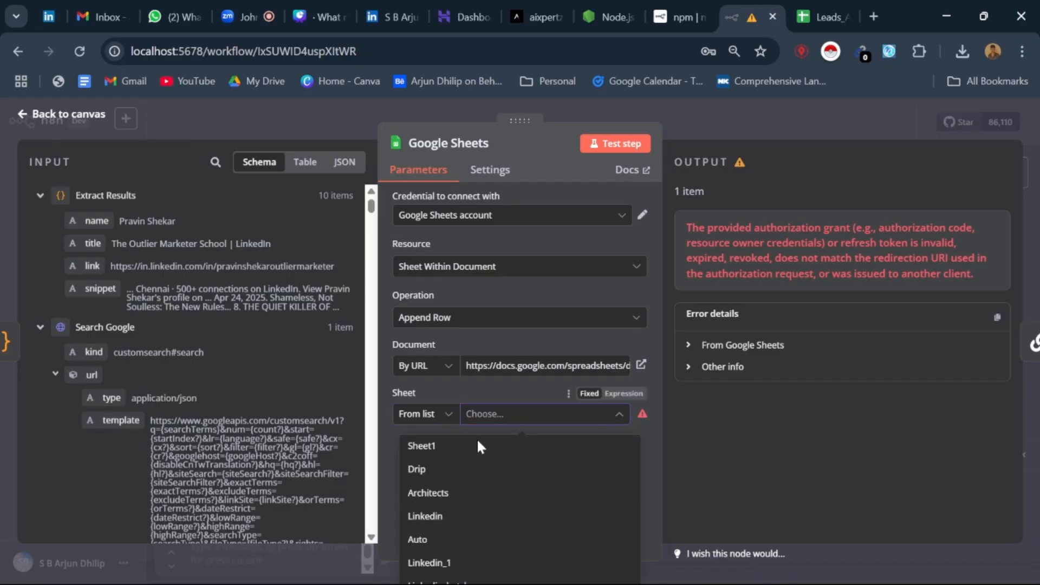
click(450, 539)
scroll(506, 460, down, 1)
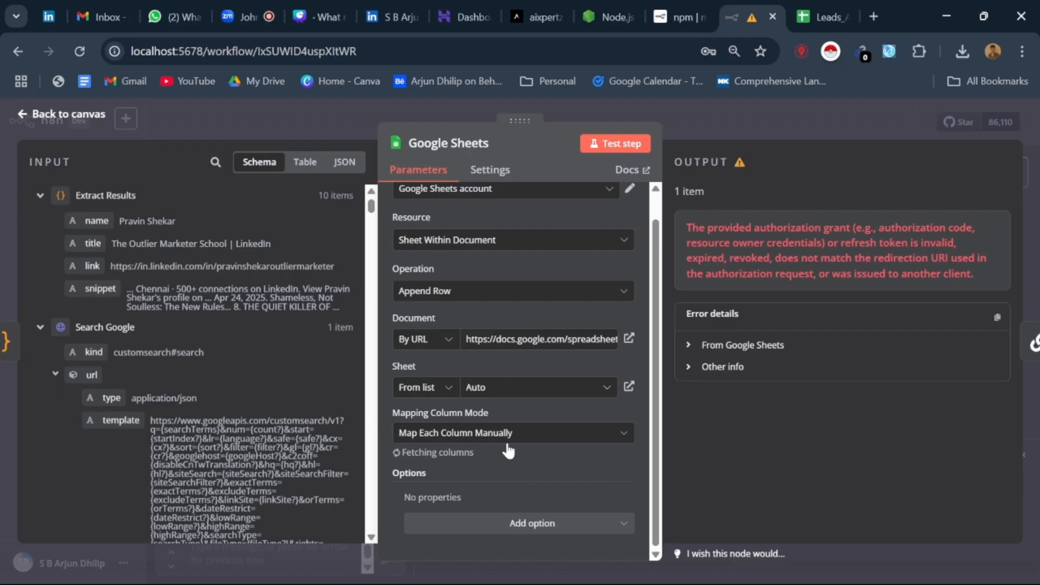
click(28, 117)
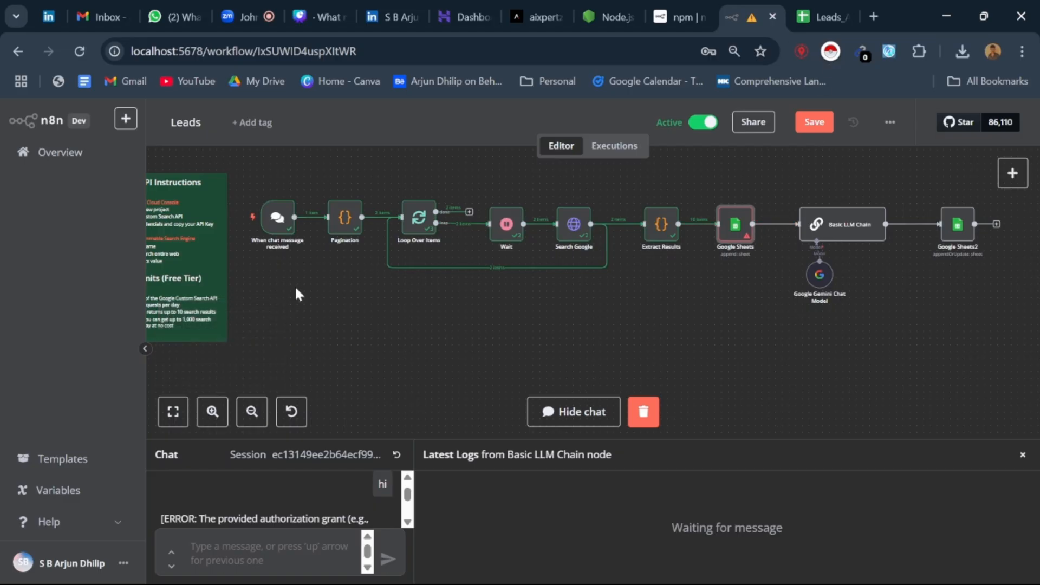
scroll(588, 330, down, 3)
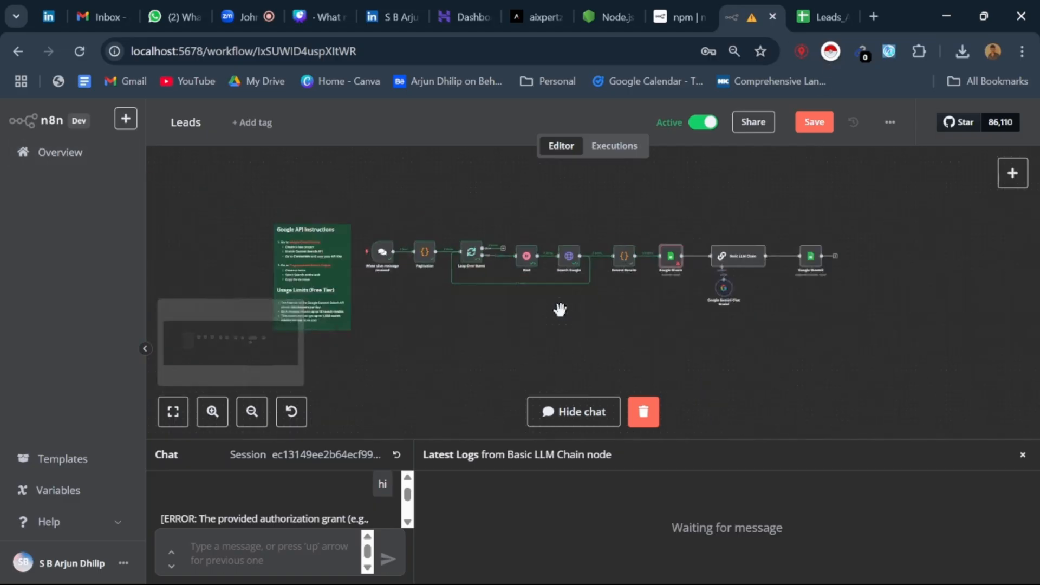
scroll(590, 249, up, 2)
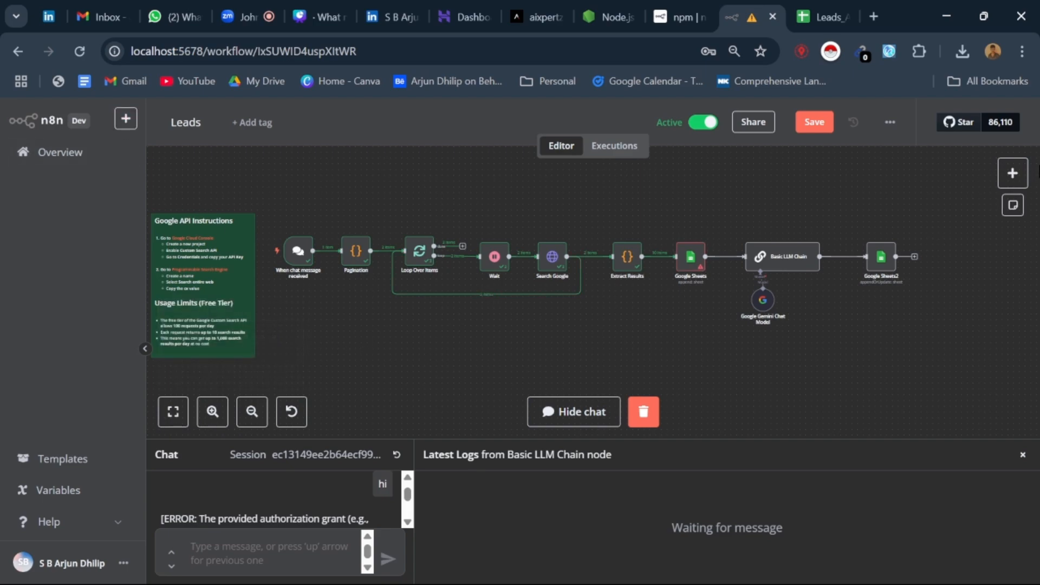
Step: Open n8n's new credential page in a separate browser tab and switch to it
click(126, 121)
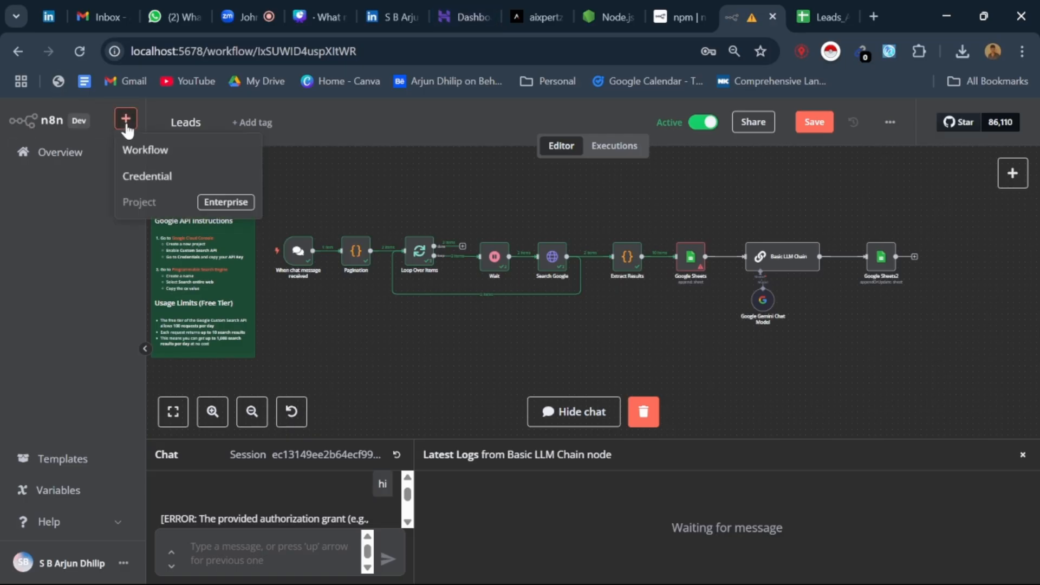
right_click(167, 179)
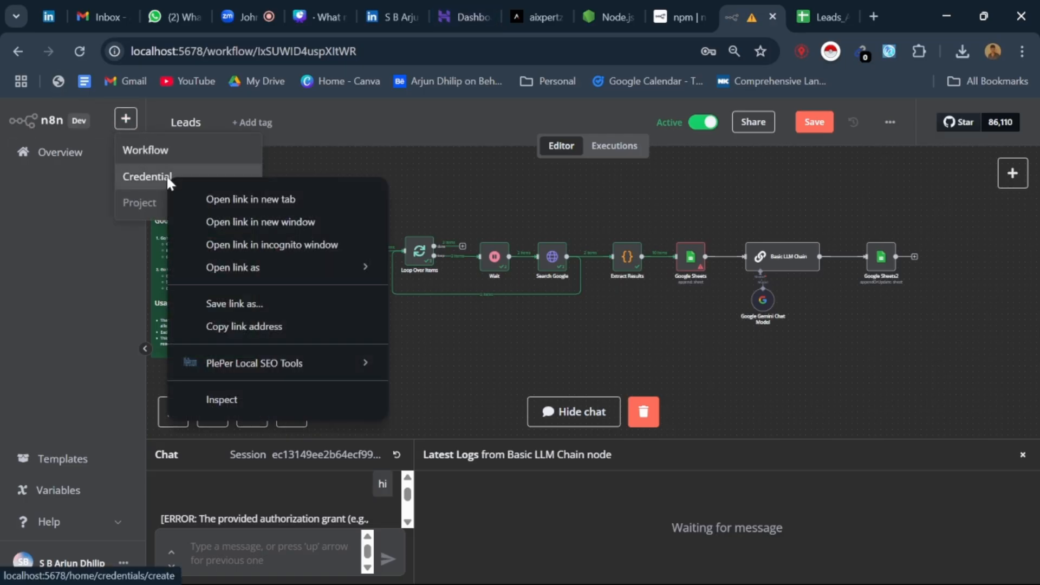
click(258, 197)
click(741, 10)
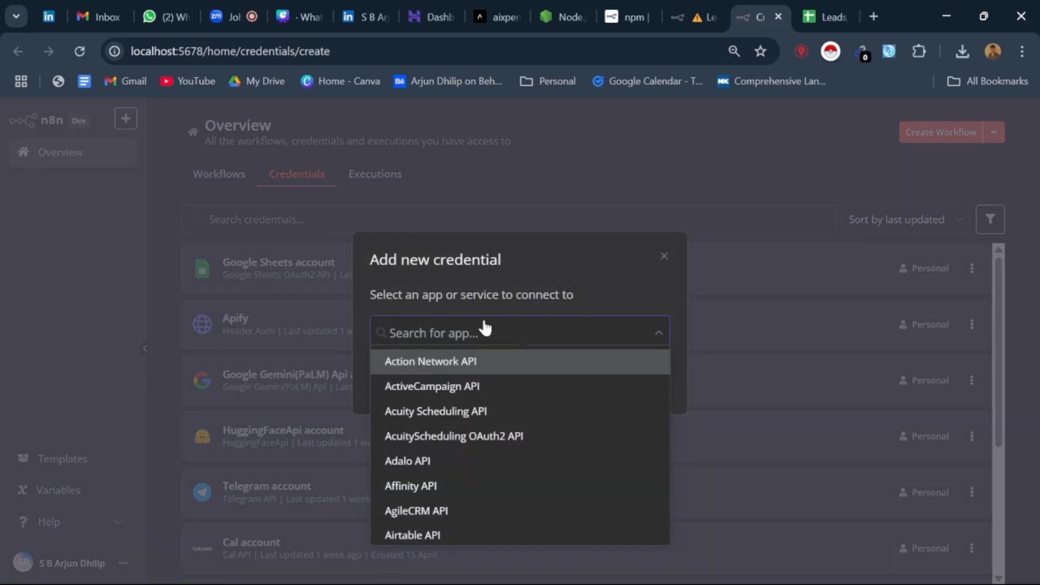
Step: Dismiss the Add new credential dialog and look through the list of saved credentials
click(664, 256)
scroll(336, 295, down, 2)
scroll(360, 255, up, 2)
scroll(333, 339, down, 2)
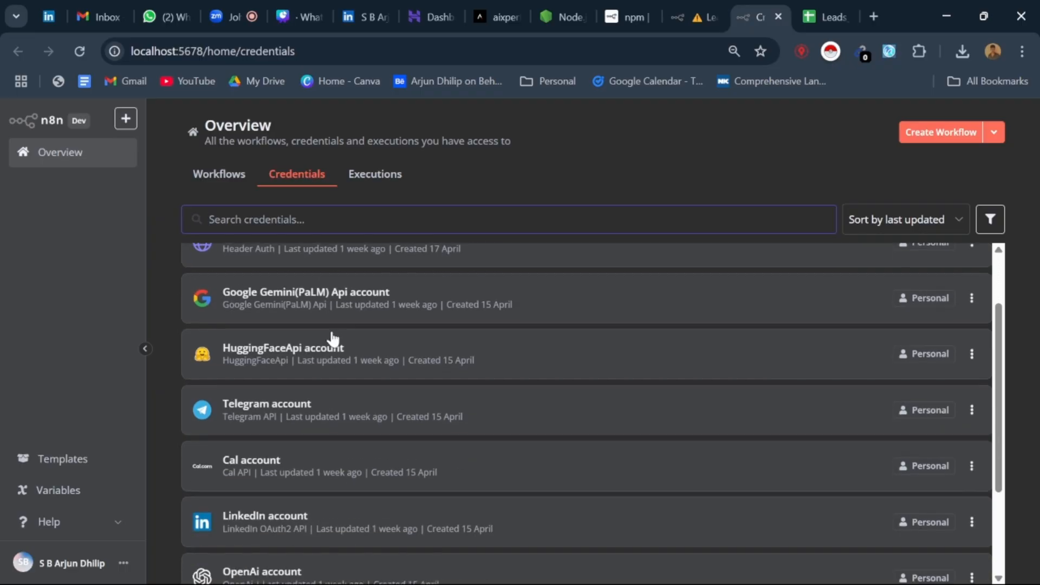
scroll(332, 339, down, 3)
scroll(331, 544, up, 1)
scroll(336, 536, up, 3)
Step: Open the Google Sheets account credential, review its redirect URL, Client ID and Client Secret fields, and close it
click(394, 271)
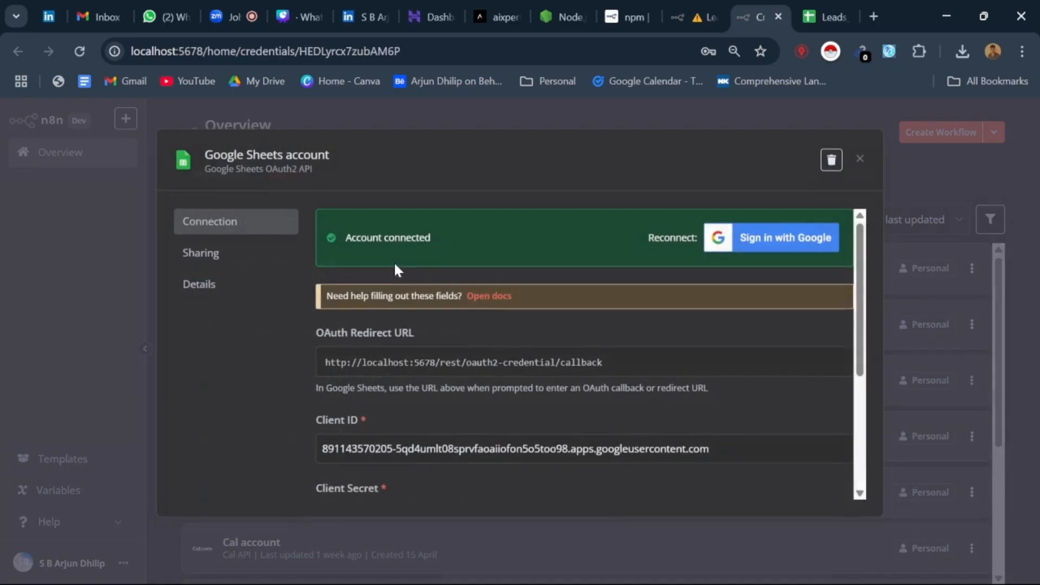
scroll(447, 317, down, 3)
scroll(432, 331, up, 3)
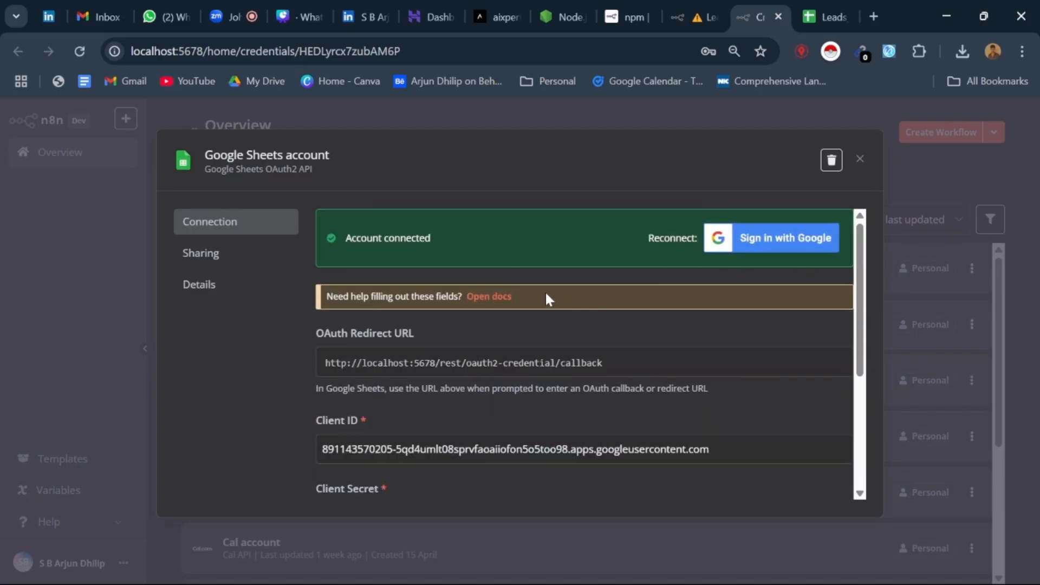
scroll(549, 300, down, 3)
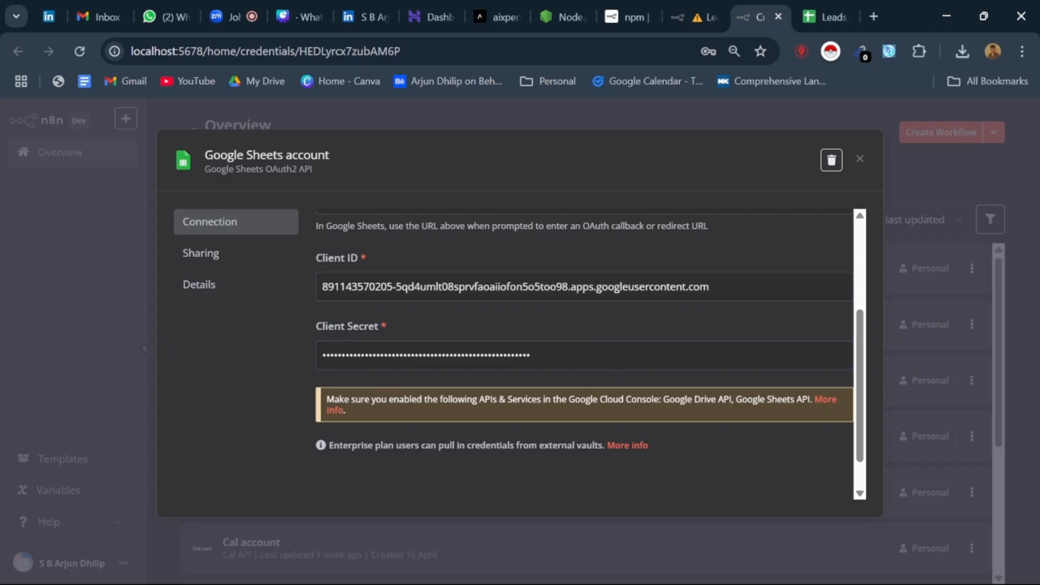
scroll(584, 354, up, 3)
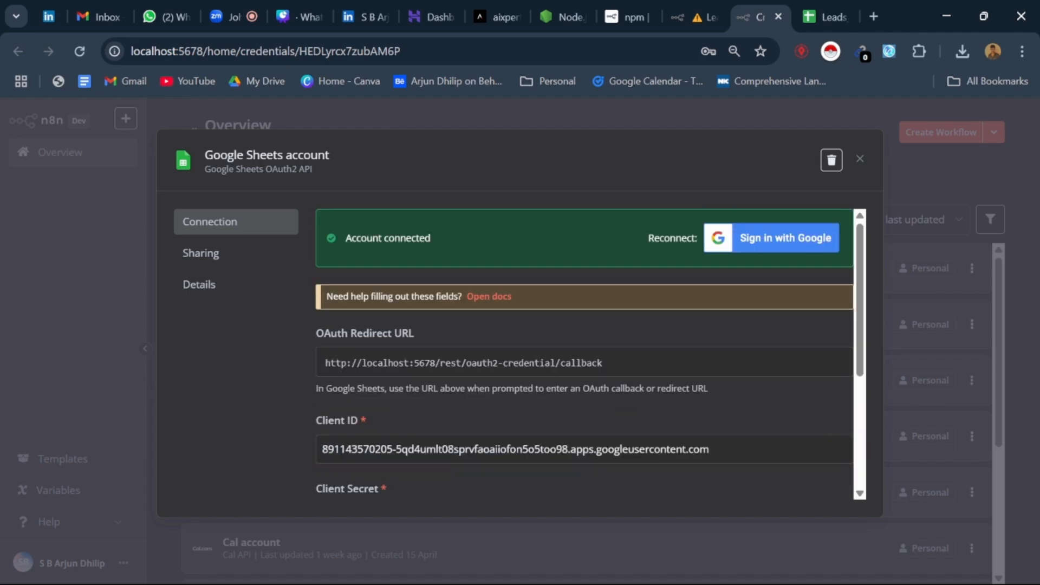
click(861, 159)
Step: Search for google cloud in a new browser tab and open the Google Cloud console
click(873, 17)
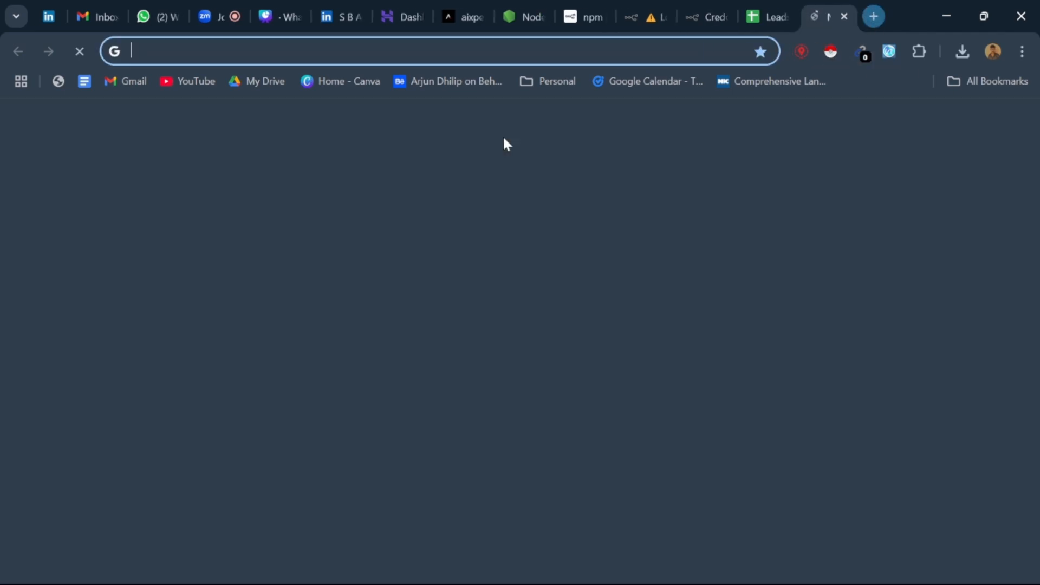
click(488, 331)
text(google )
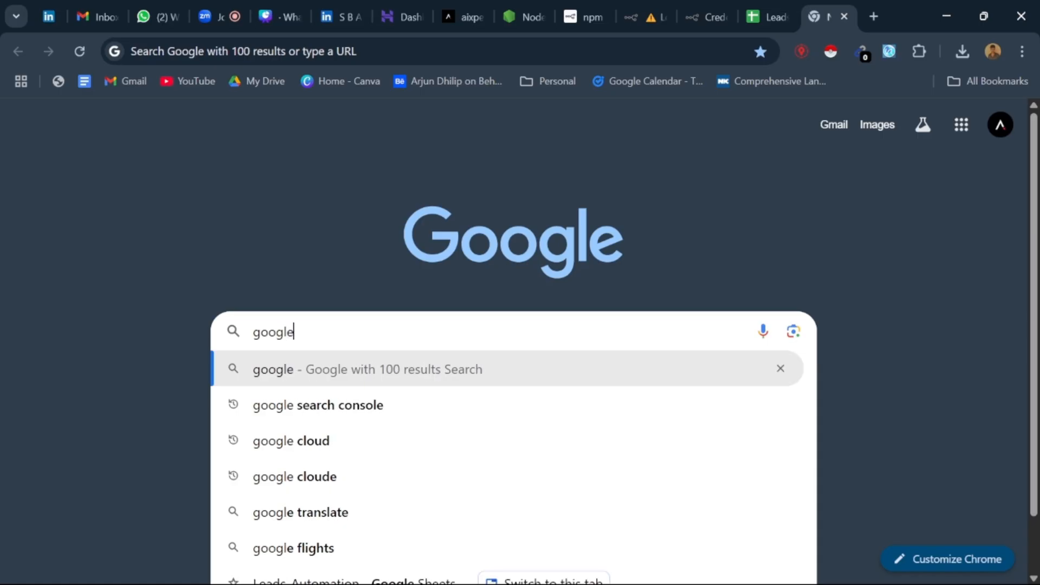
text(cloud)
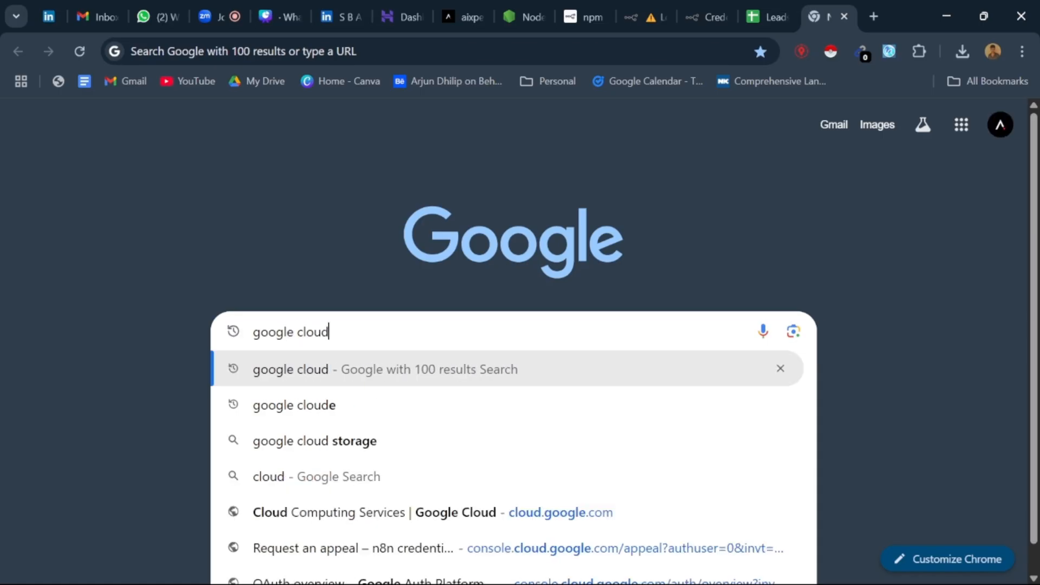
key(Return)
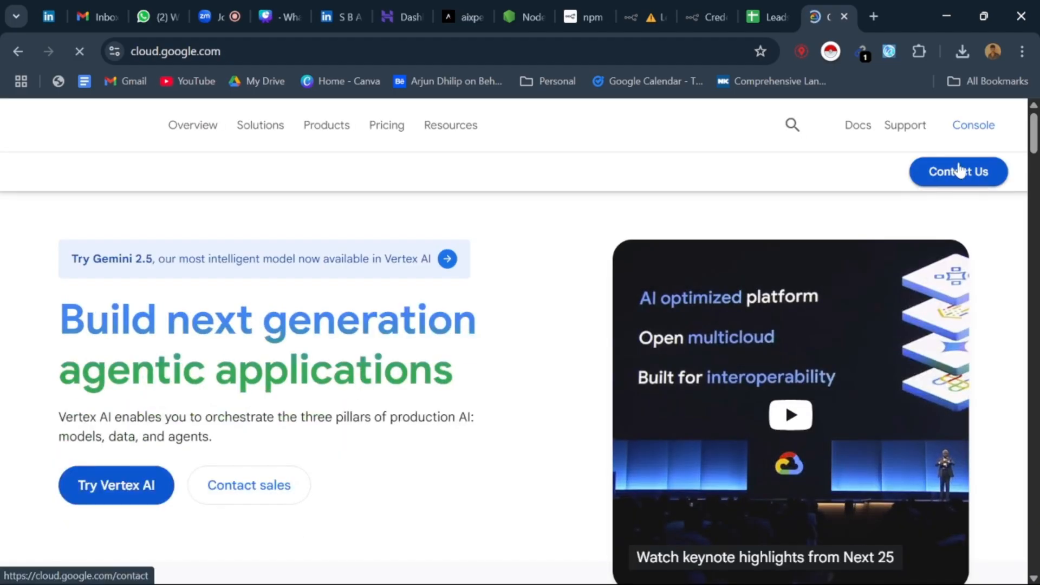
click(975, 130)
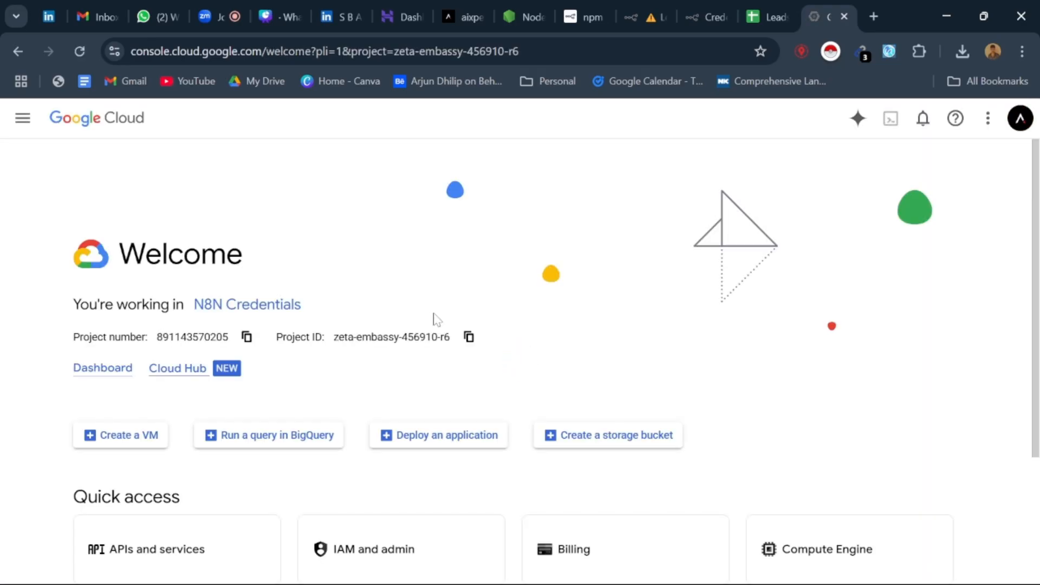
Step: Look over the Google Cloud console's welcome page for the N8N Credentials project and return to the Leads workflow
scroll(434, 314, down, 3)
scroll(434, 314, up, 3)
scroll(352, 273, down, 2)
scroll(355, 276, up, 3)
click(591, 15)
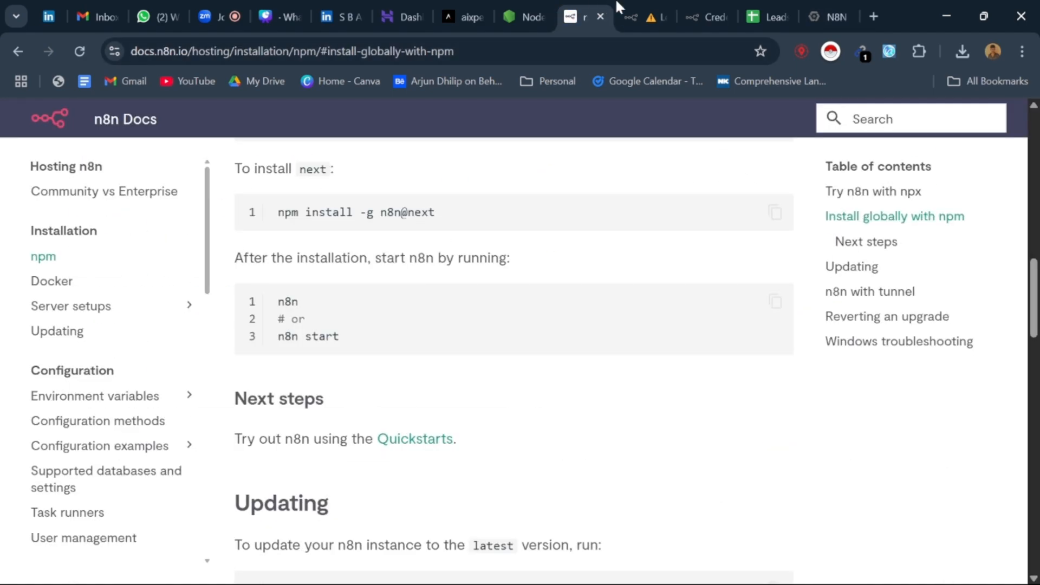
click(631, 15)
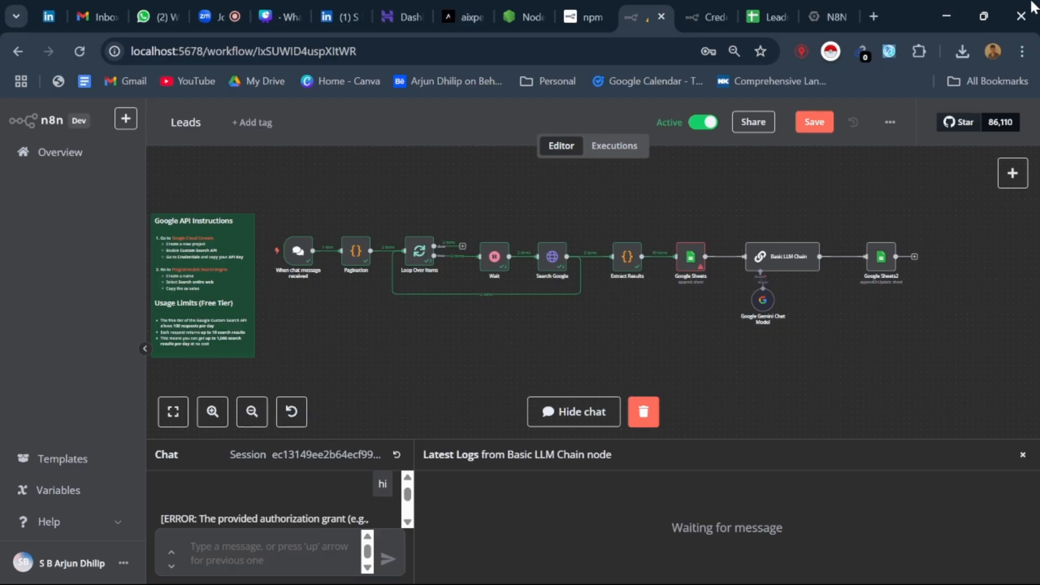
Step: Open chatgpt.com in a new browser tab and accept all cookies
click(876, 12)
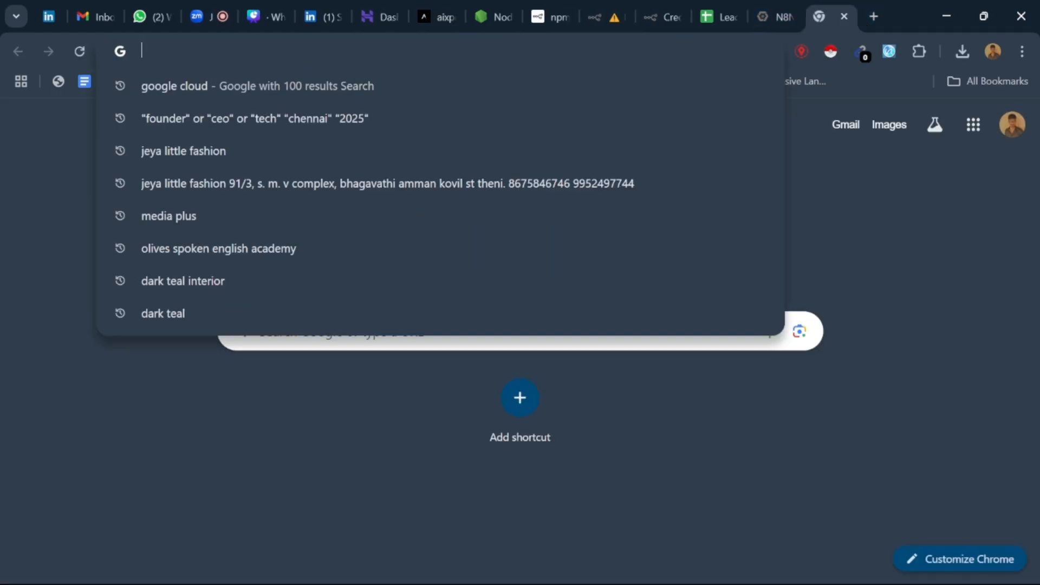
text(chat)
key(Return)
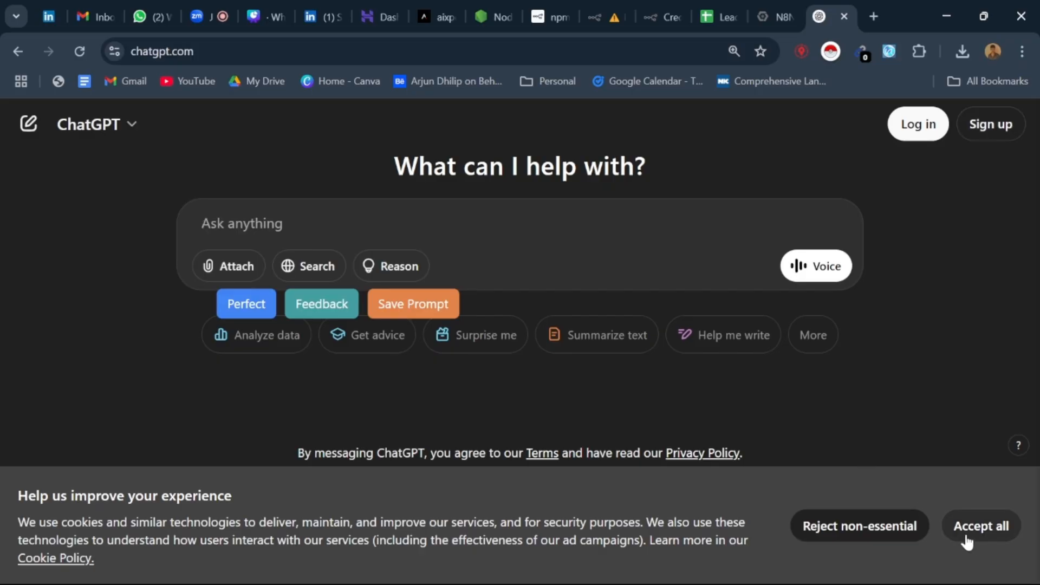
click(964, 534)
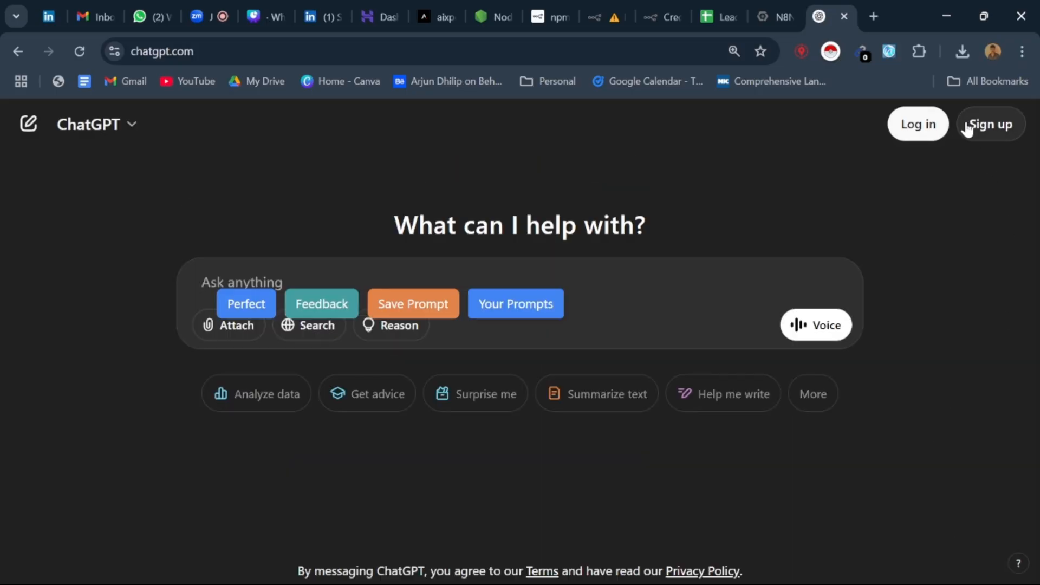
Step: Log in to ChatGPT with the existing Google account and dismiss the o4-mini upgrade notice
click(974, 129)
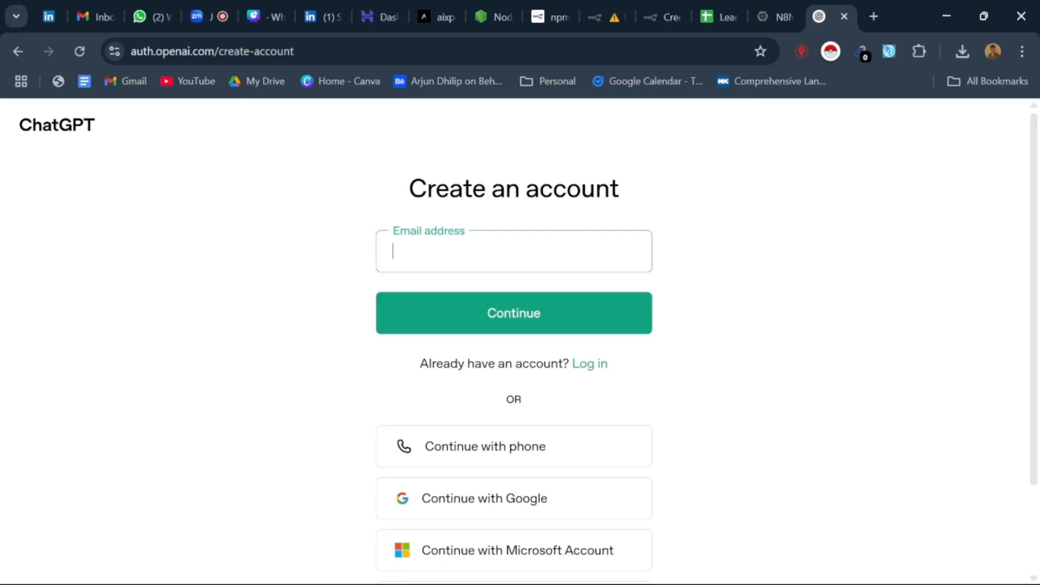
click(603, 363)
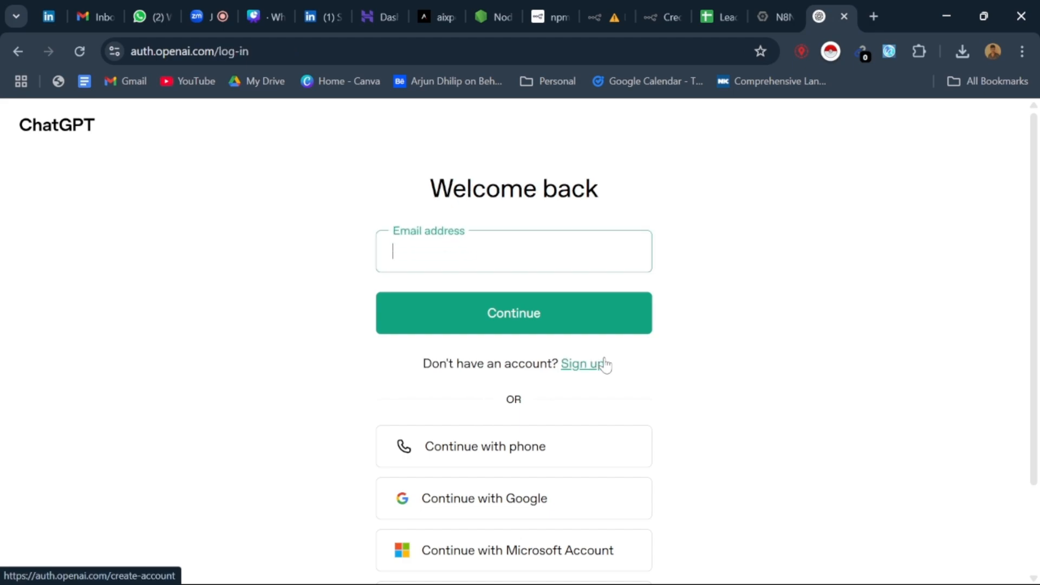
click(496, 497)
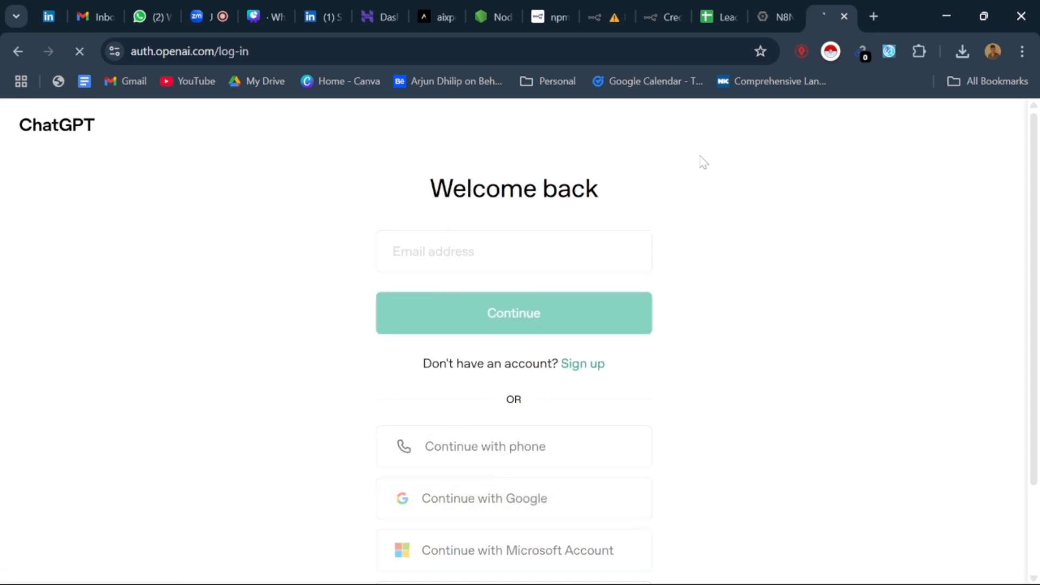
mouse_move(603, 1)
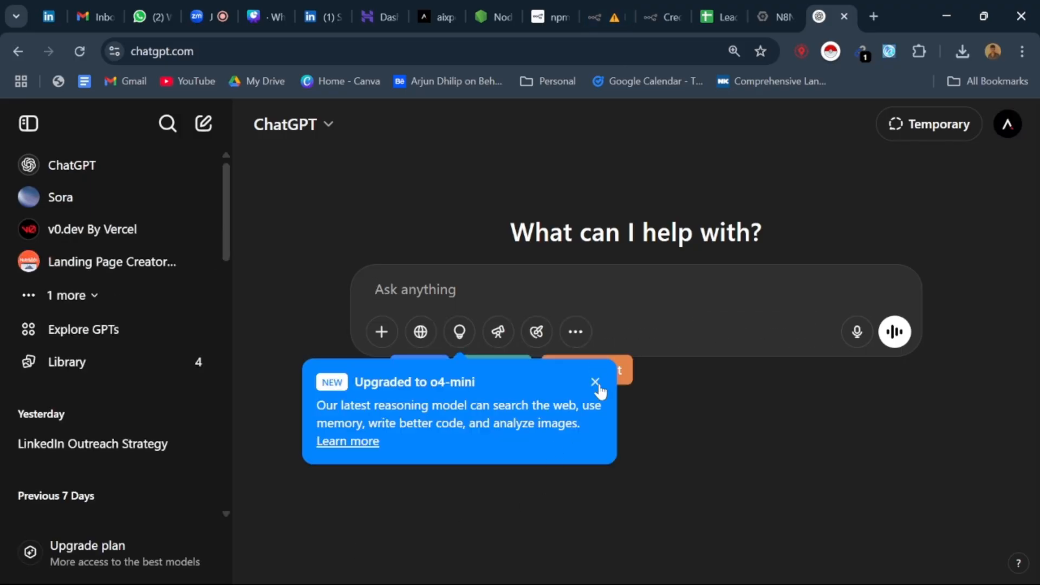
click(594, 378)
click(873, 17)
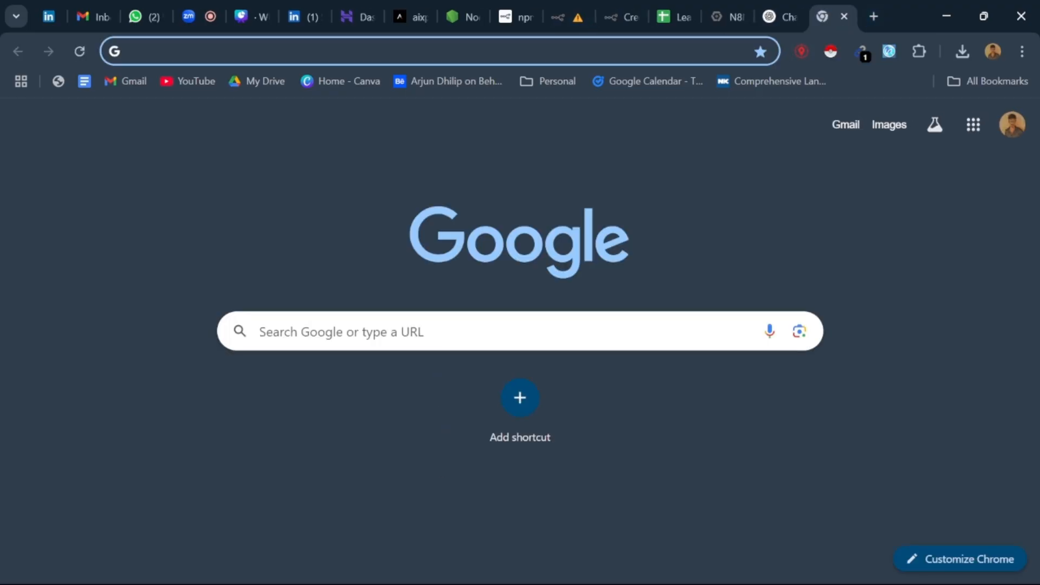
click(446, 332)
click(785, 17)
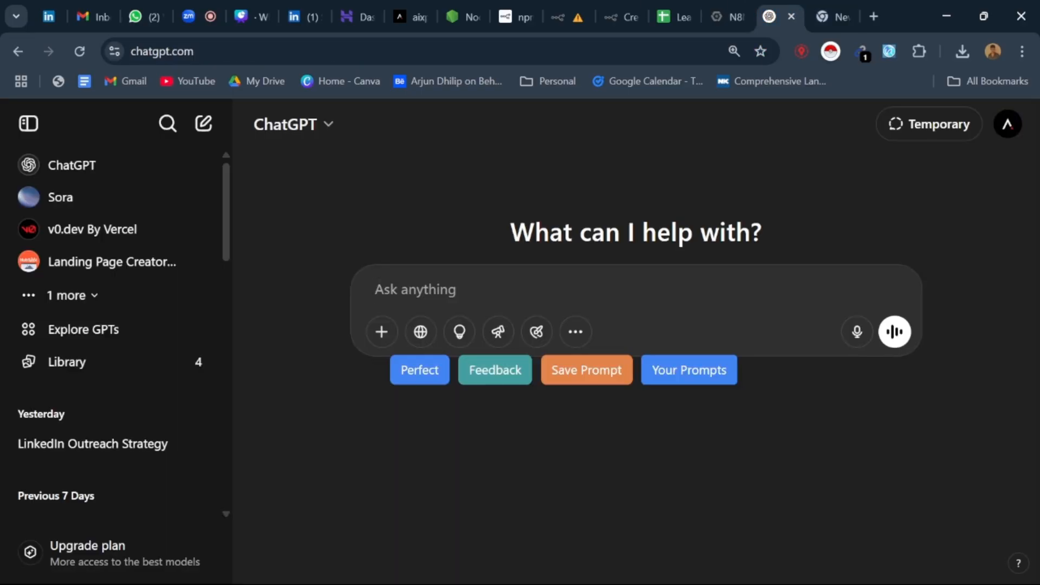
Step: Search Google for "founder" or "ceo" or "tech" "chennai" "2025" in the empty browser tab
click(740, 6)
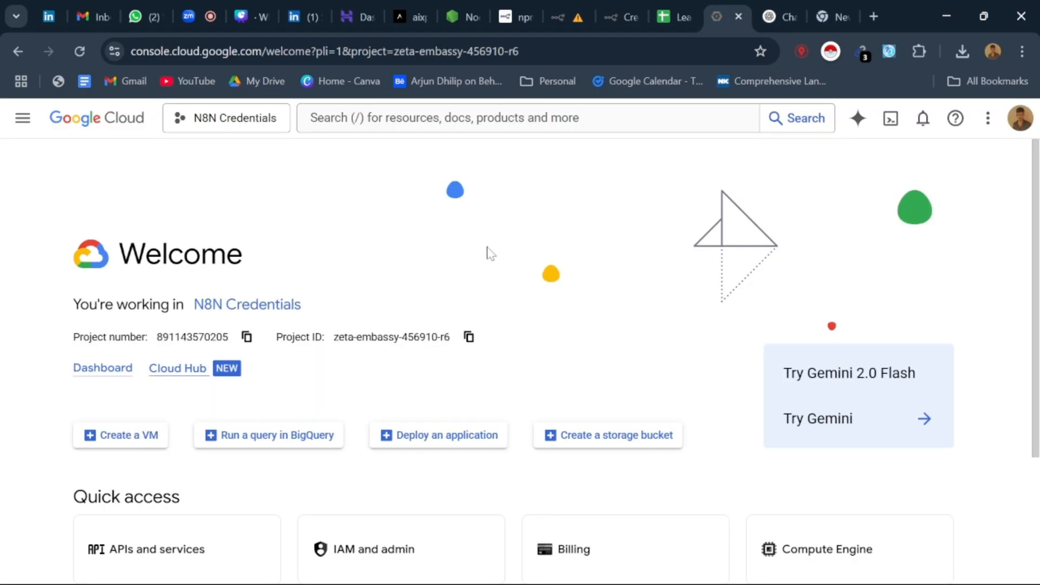
click(566, 9)
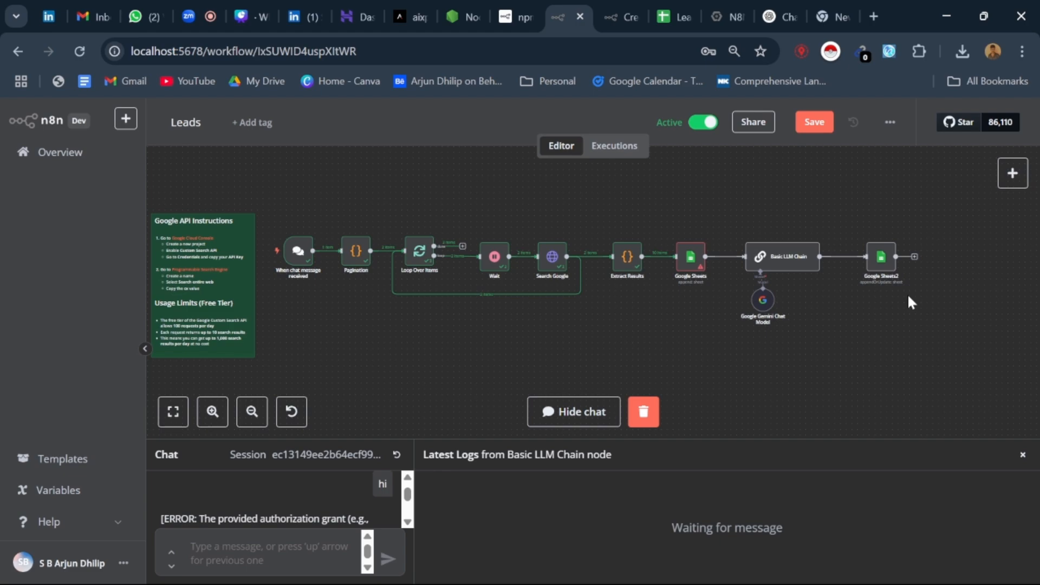
click(831, 17)
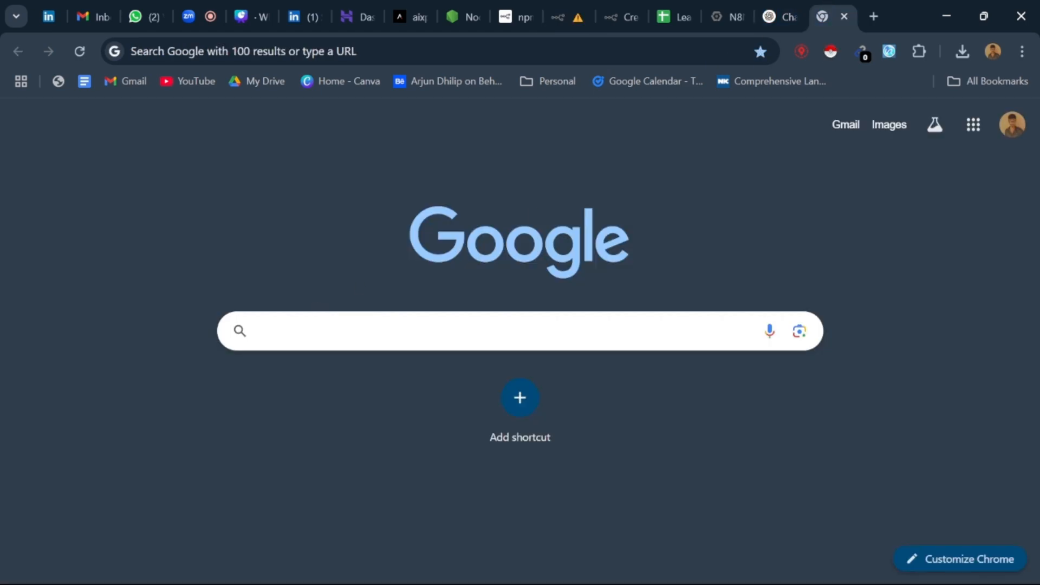
click(520, 331)
click(378, 407)
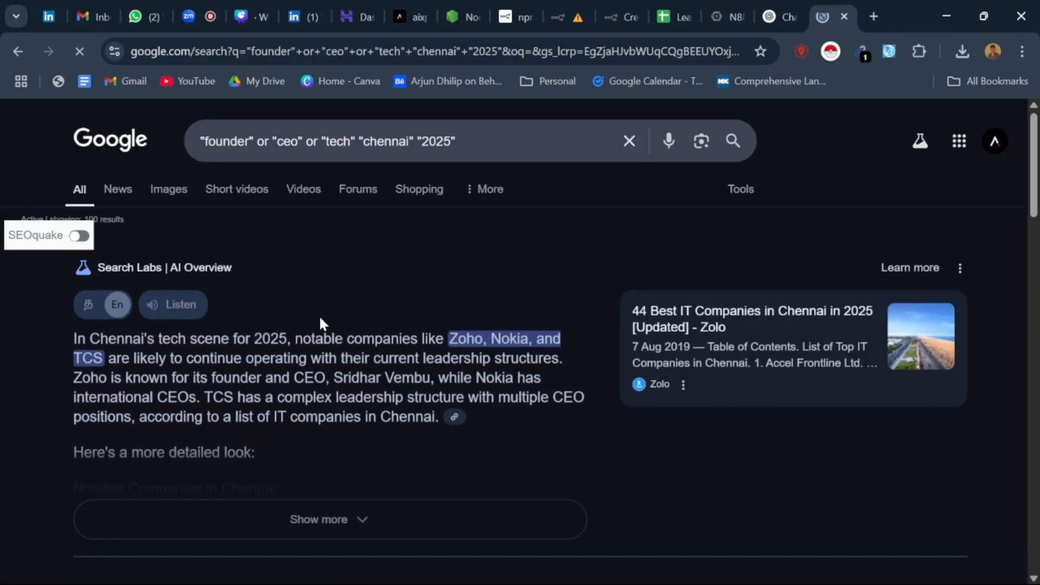
Step: Look through the search results and open the third result, a LinkedIn profile, in a new tab
scroll(320, 317, down, 5)
scroll(241, 341, down, 8)
scroll(158, 309, up, 6)
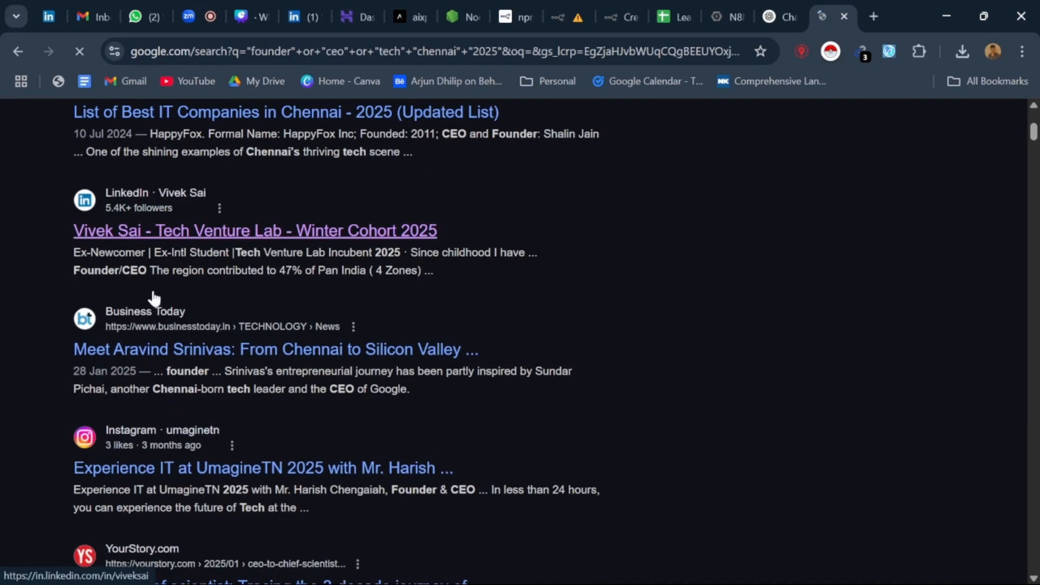
right_click(203, 250)
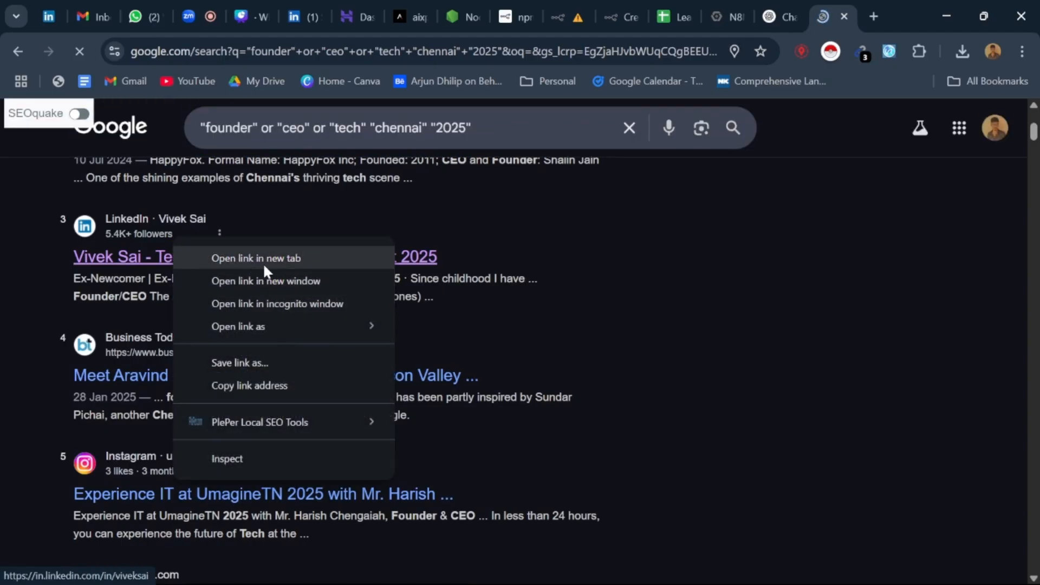
click(254, 257)
Step: Switch to the Leads_Automation spreadsheet, close its sharing dialog and select cell B2 on the Auto sheet
click(639, 16)
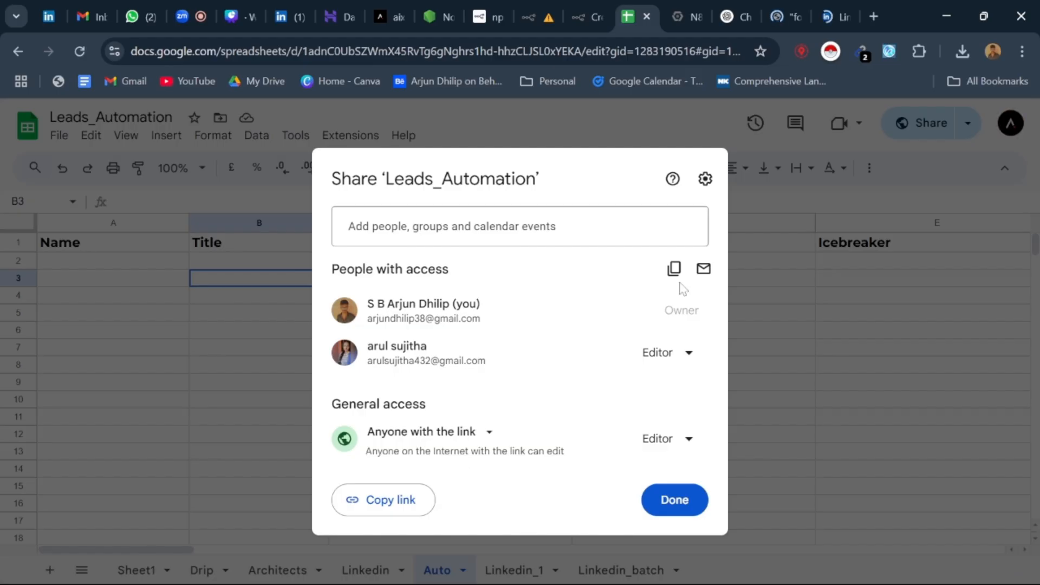
click(675, 500)
key(Up)
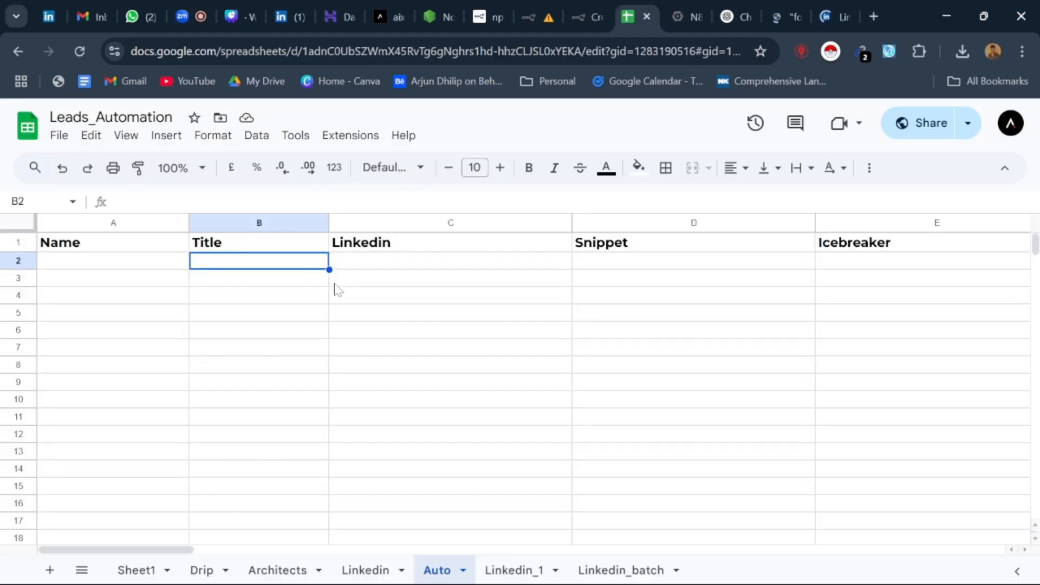
Step: Close the Google search results and the LinkedIn profile tabs
click(772, 8)
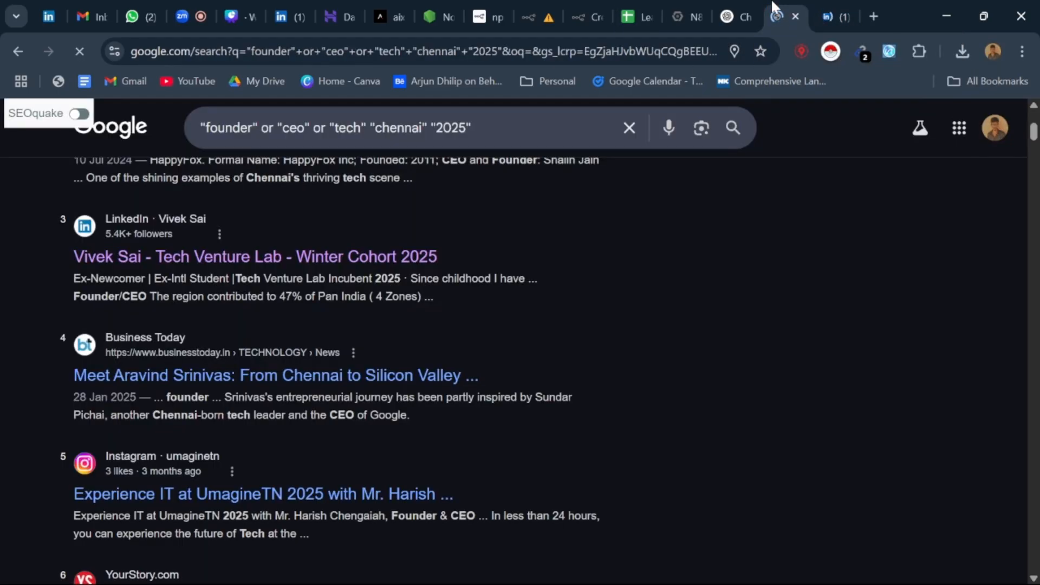
click(794, 16)
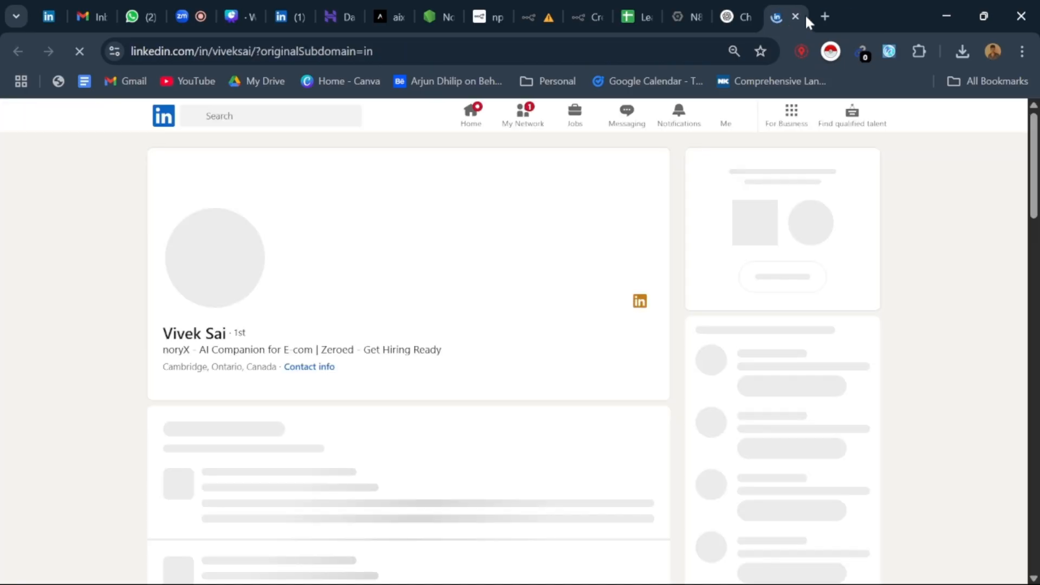
click(796, 17)
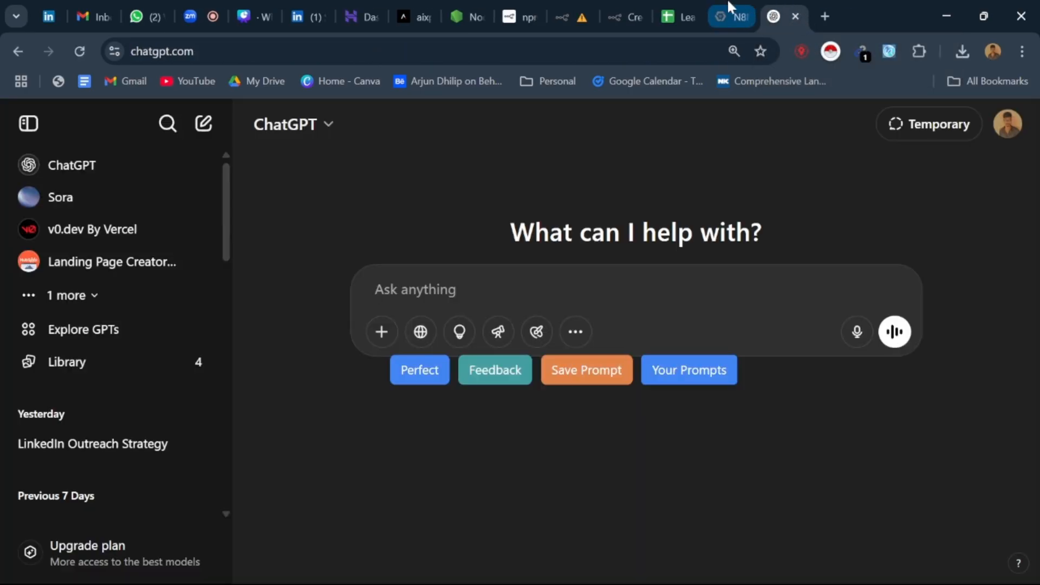
Step: Switch to the Zoom meeting, close its meeting chat and return to the n8n Leads workflow
click(731, 6)
click(603, 7)
click(571, 6)
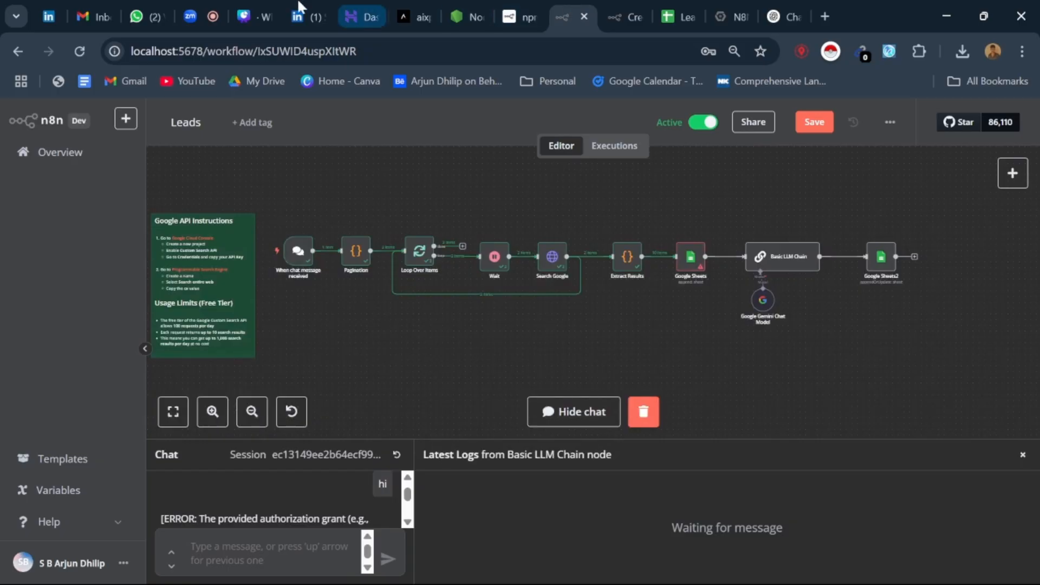
click(208, 16)
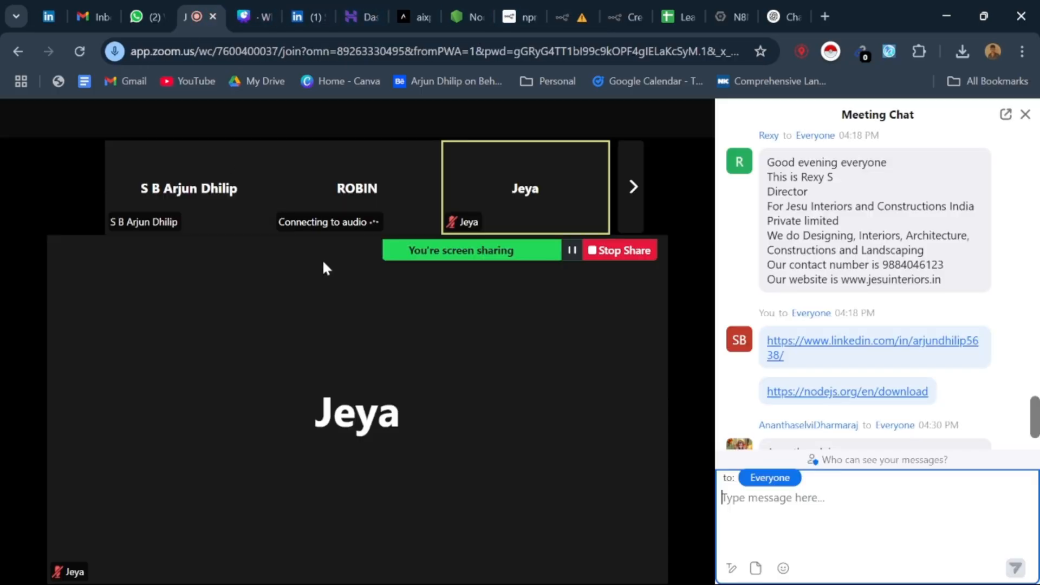
click(1025, 114)
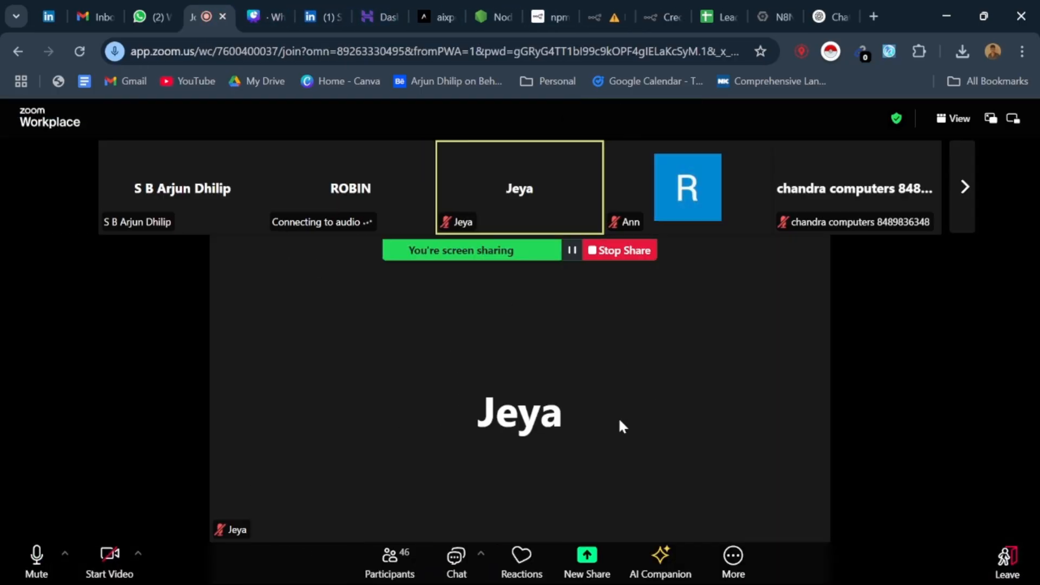
click(616, 2)
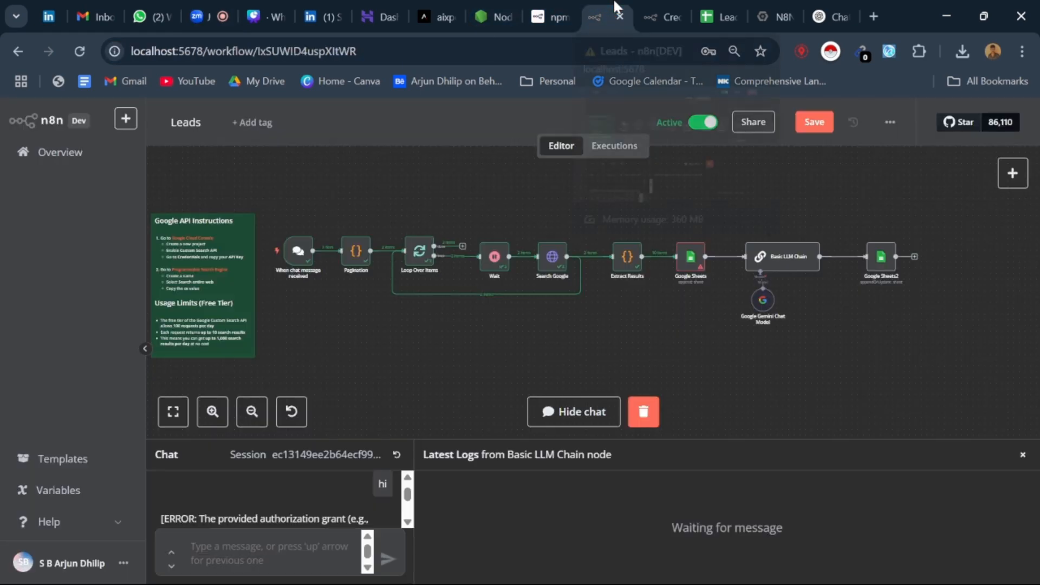
Step: Look over the n8n credentials list and the Google Cloud welcome page with its quick access products
click(651, 7)
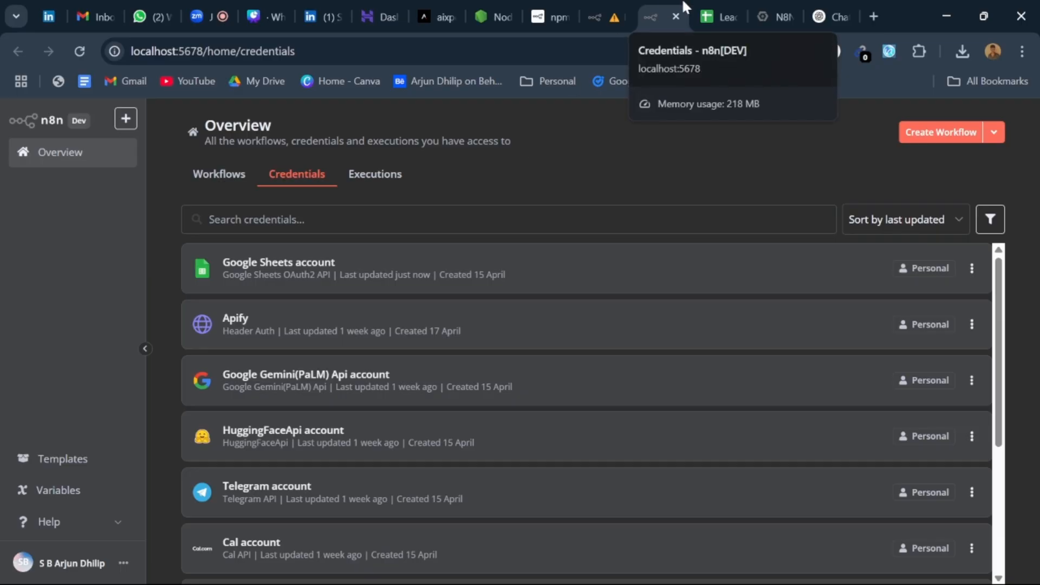
click(725, 8)
click(754, 10)
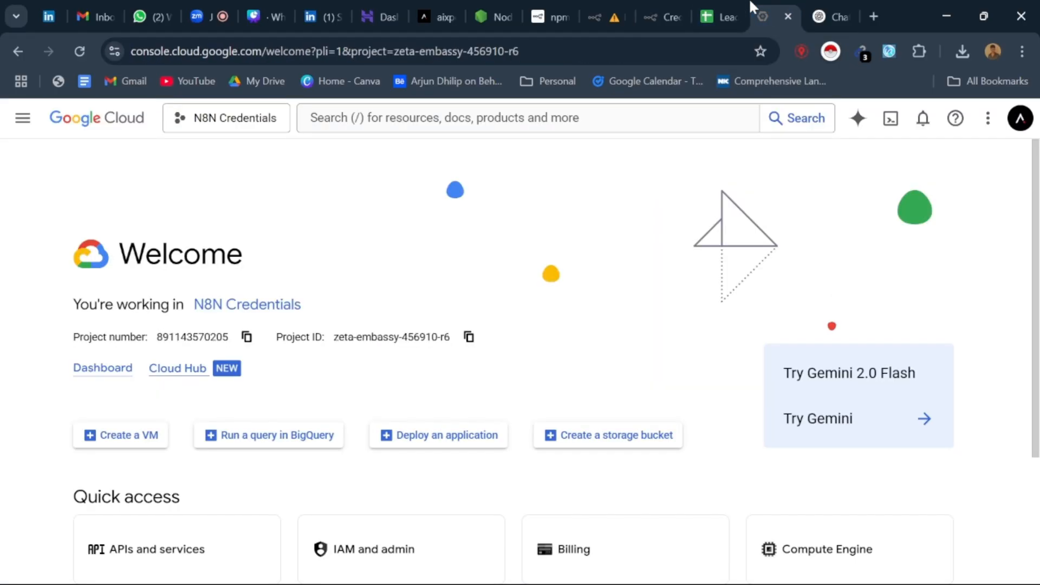
scroll(413, 271, down, 3)
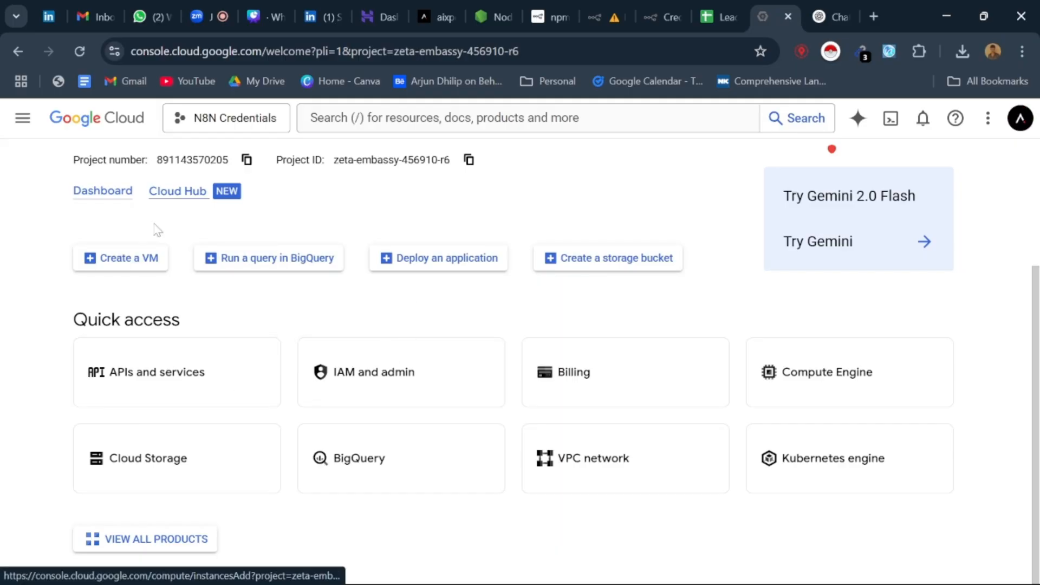
scroll(287, 262, up, 3)
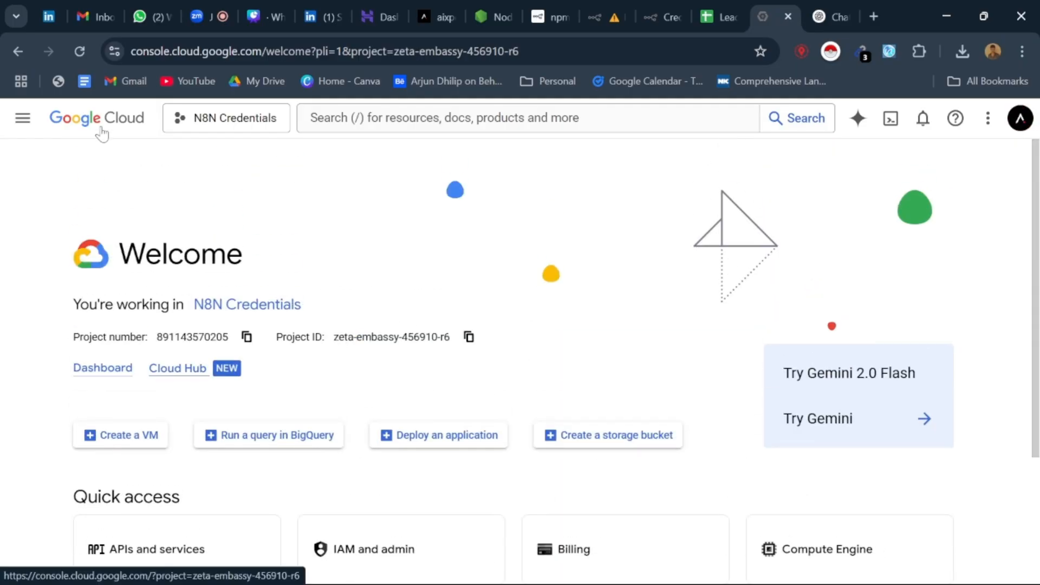
scroll(466, 236, down, 3)
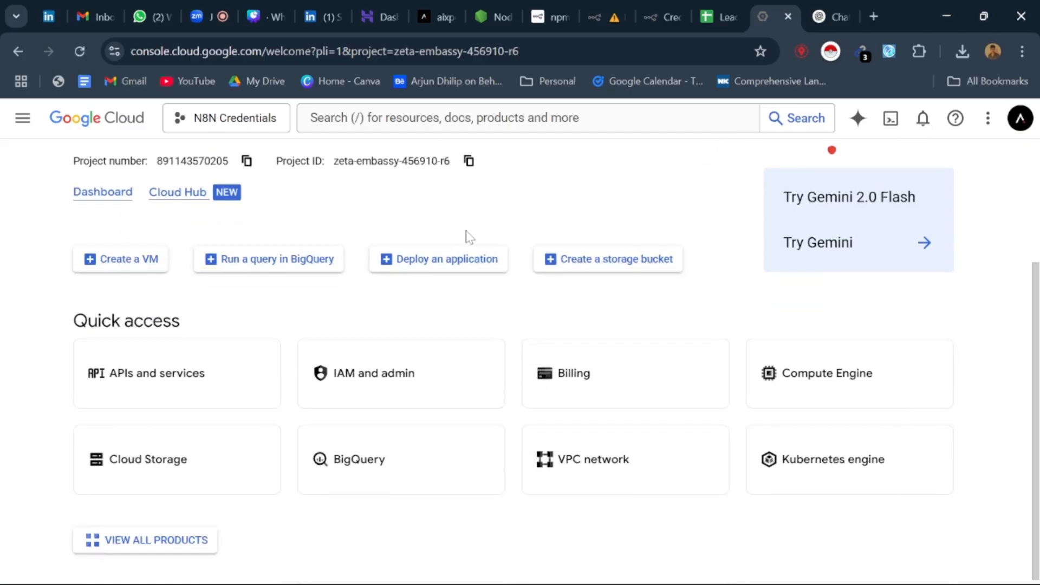
Step: Open the Credentials page under APIs and services for the N8N Credentials project, dismissing the project picker
click(231, 368)
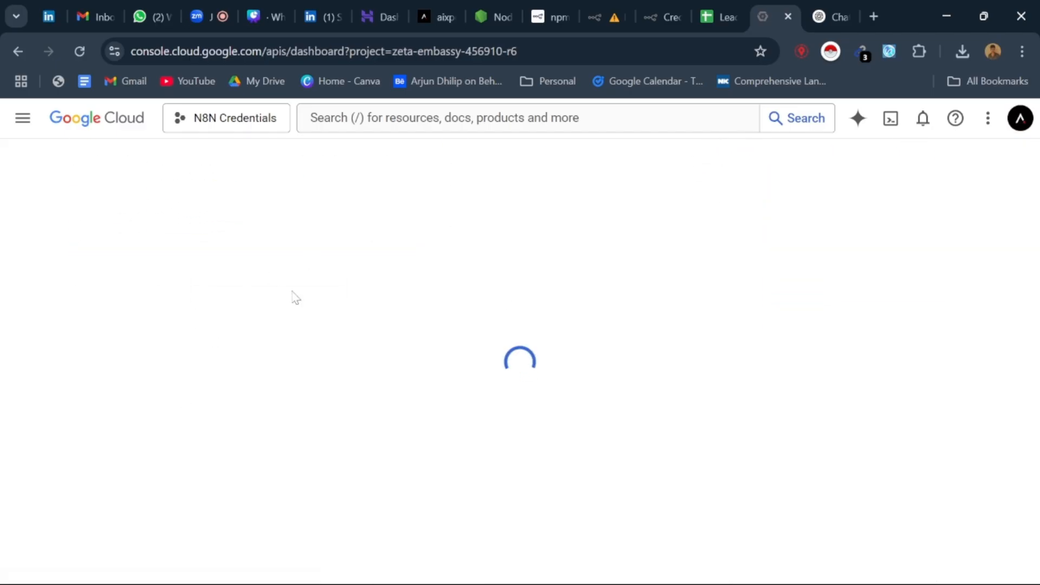
click(226, 119)
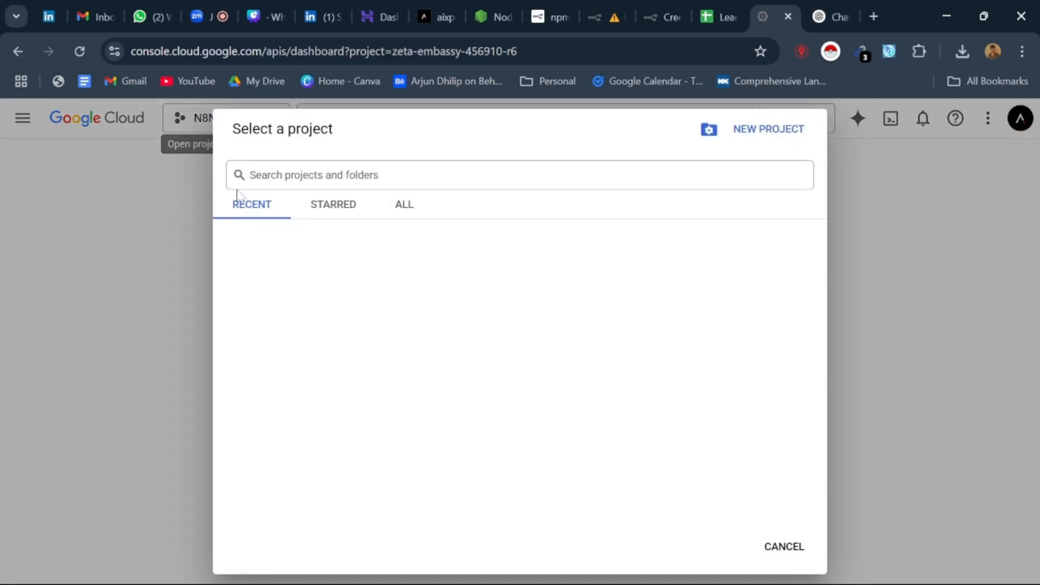
click(874, 174)
click(82, 258)
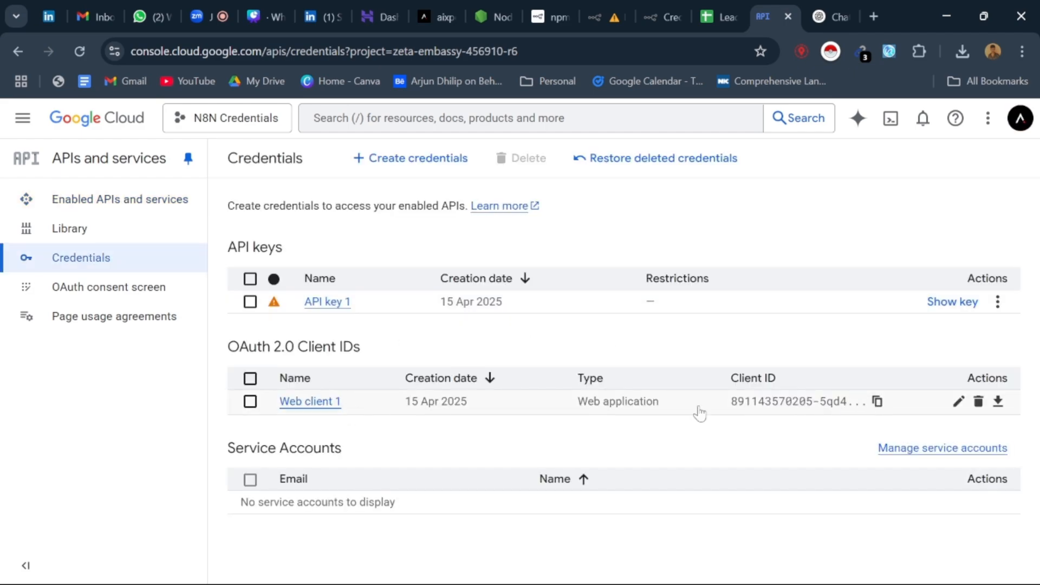
Step: Return to the n8n Leads workflow, open the dialog for adding a new credential and close it
click(601, 11)
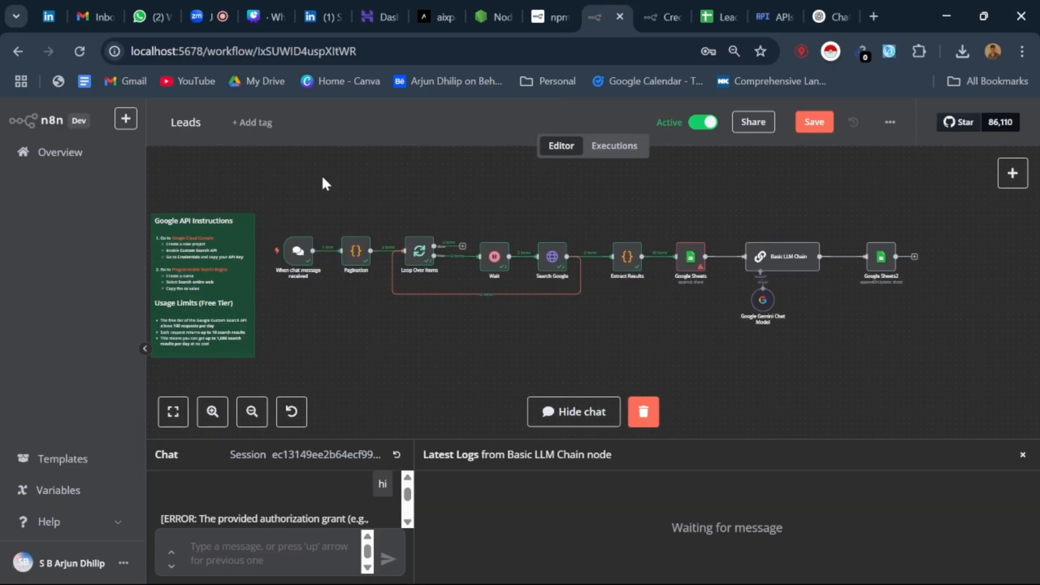
click(126, 119)
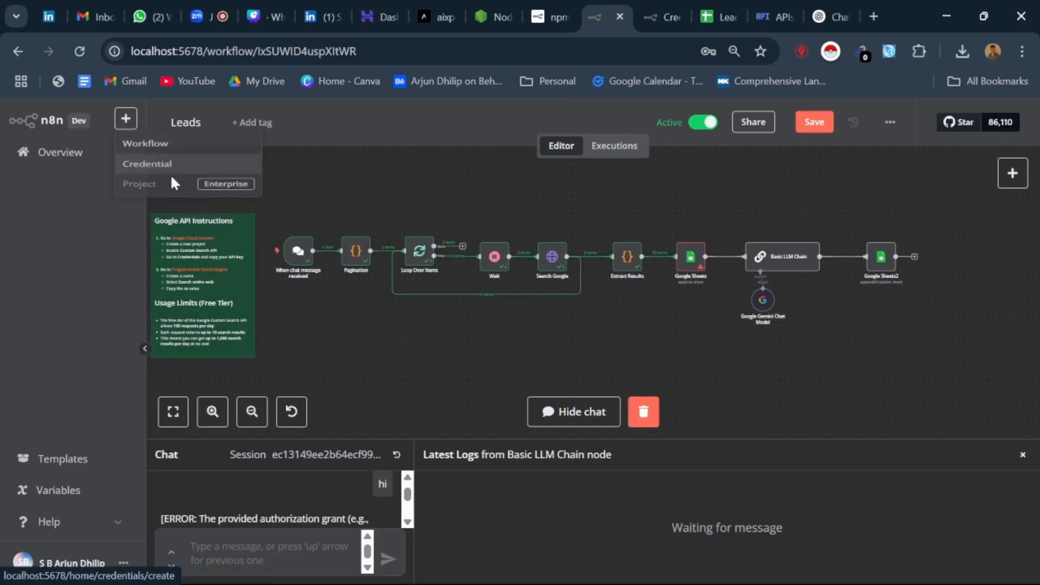
click(136, 178)
click(640, 373)
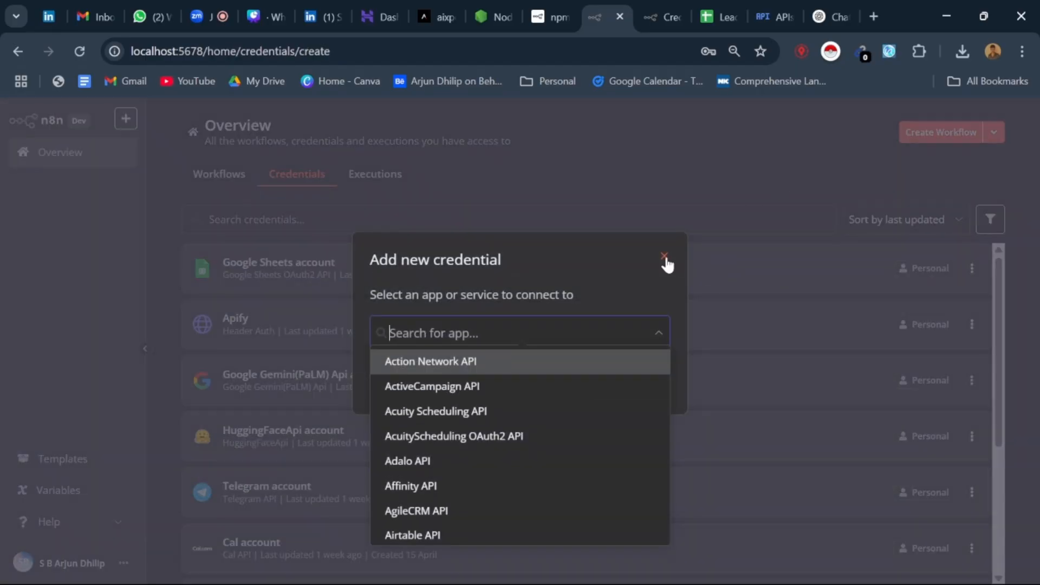
click(665, 256)
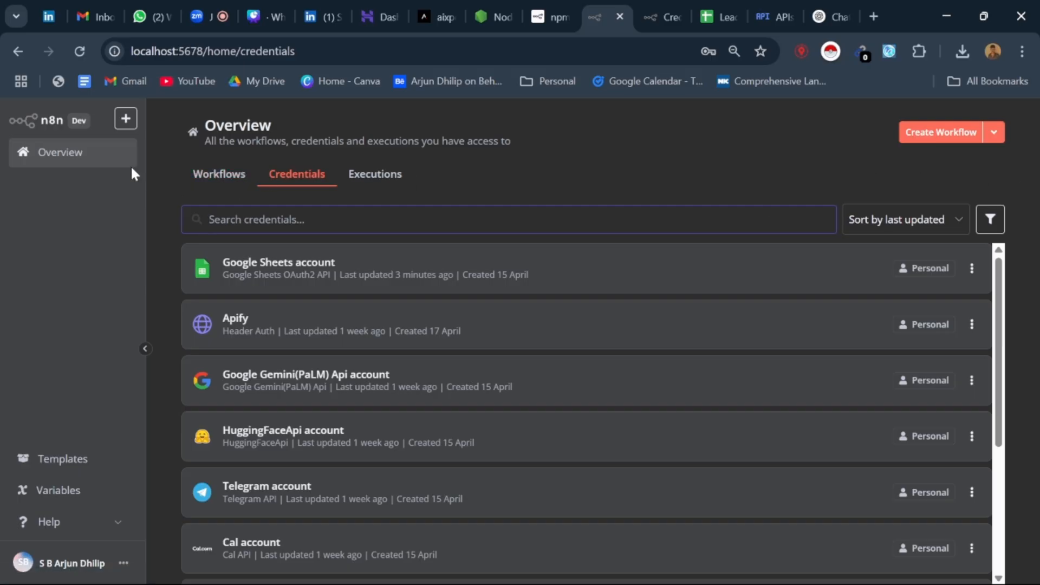
Step: Reopen the new credential dialog, browse the list of supported apps and services, and close it
click(133, 129)
click(163, 173)
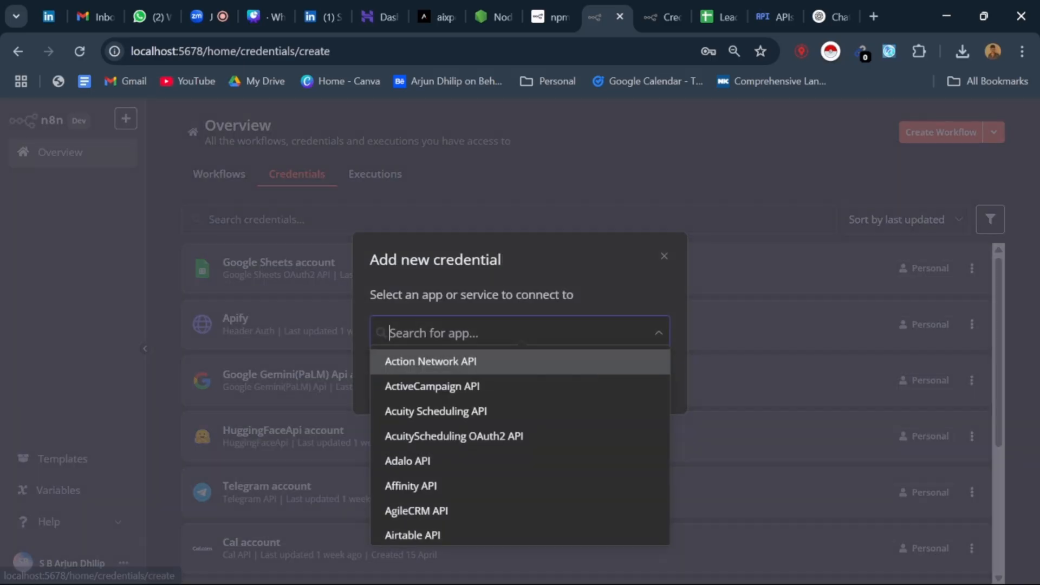
scroll(443, 415, down, 10)
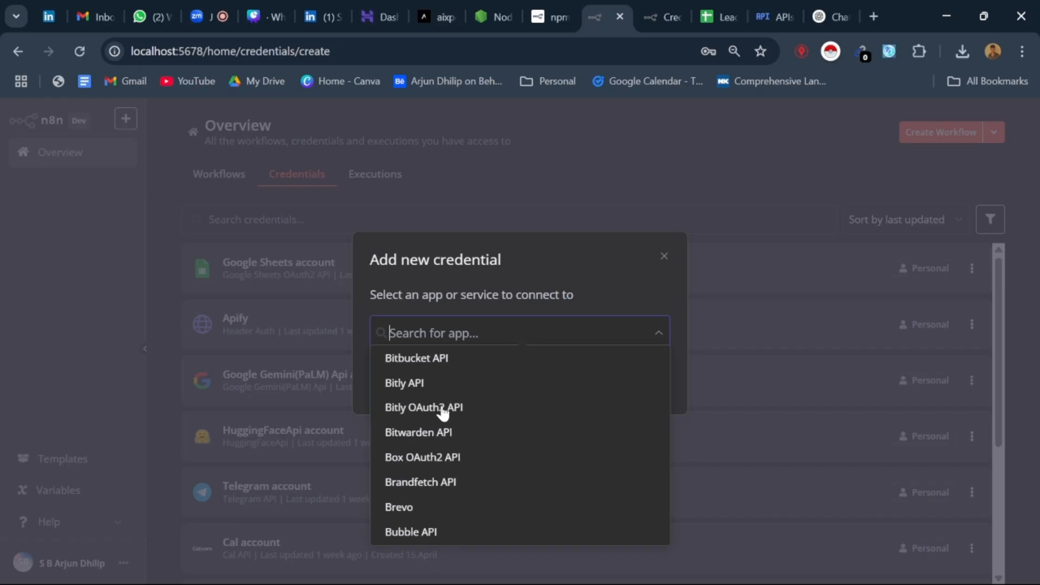
scroll(443, 414, down, 8)
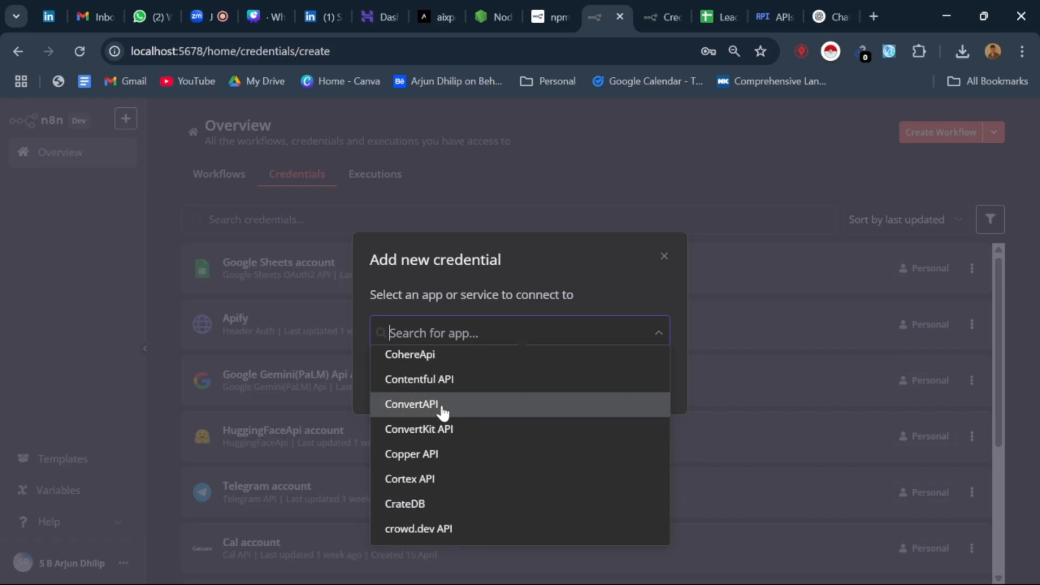
scroll(443, 414, down, 2)
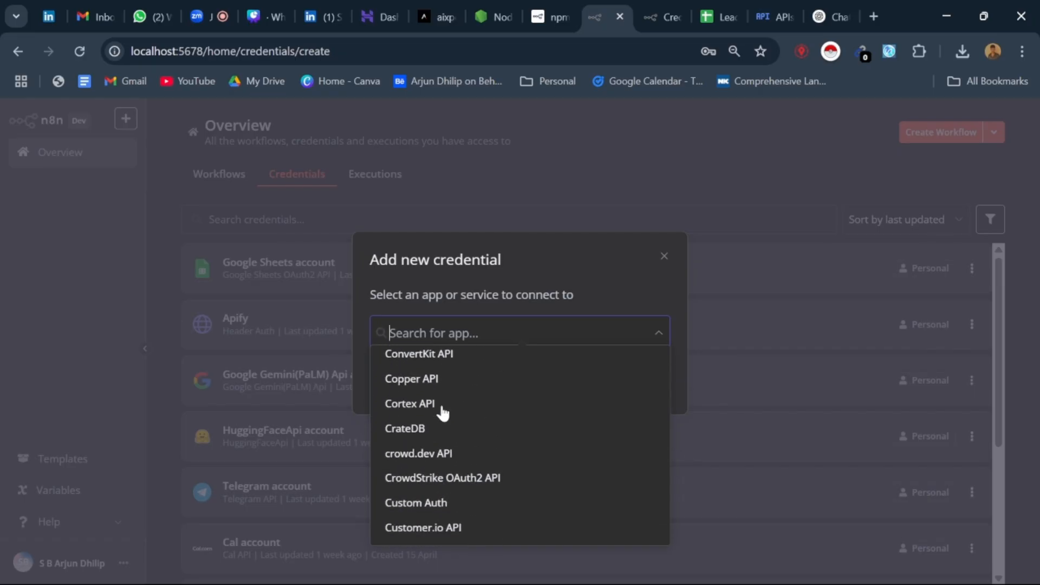
click(660, 251)
click(663, 259)
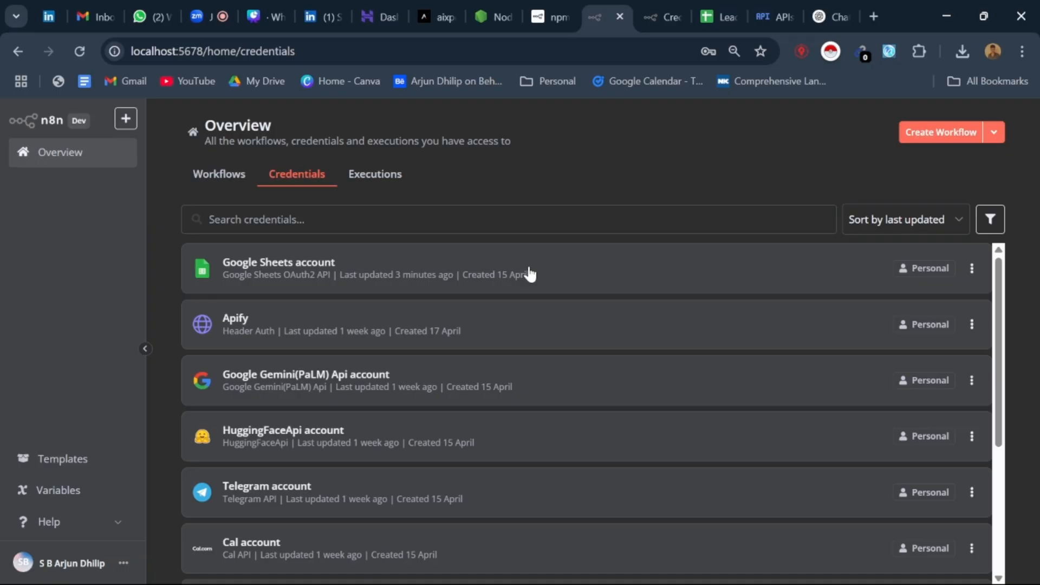
Step: Review Google Cloud's Credentials page with its API key and OAuth client, and return to the n8n credentials list
click(645, 5)
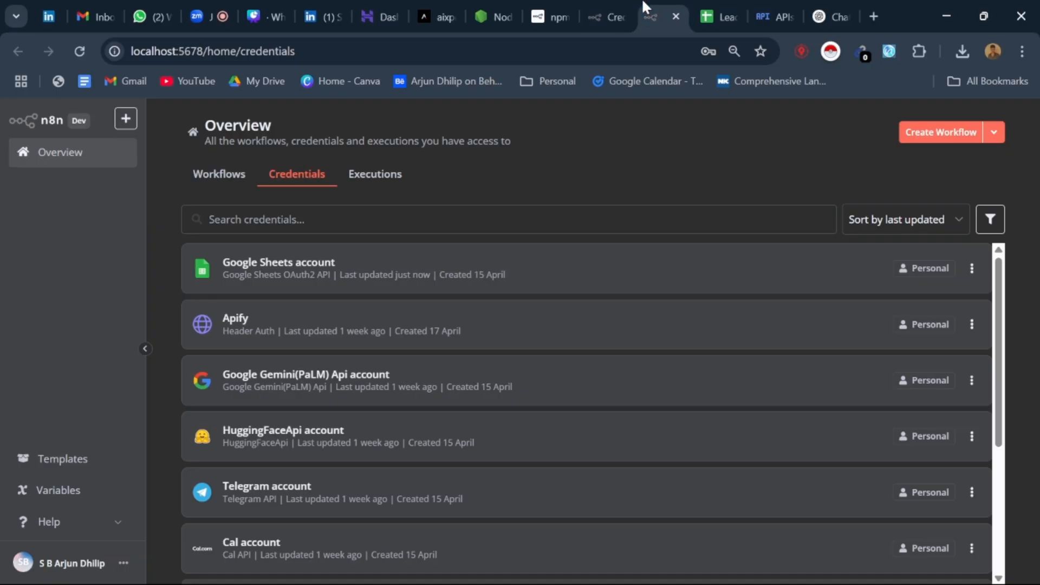
click(716, 6)
click(676, 4)
click(716, 5)
click(772, 6)
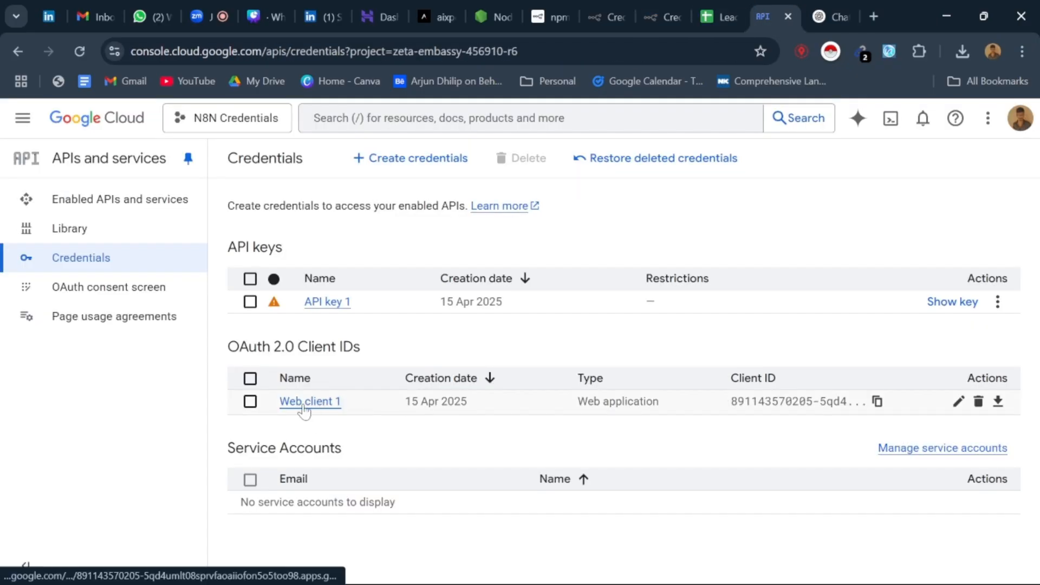
click(674, 11)
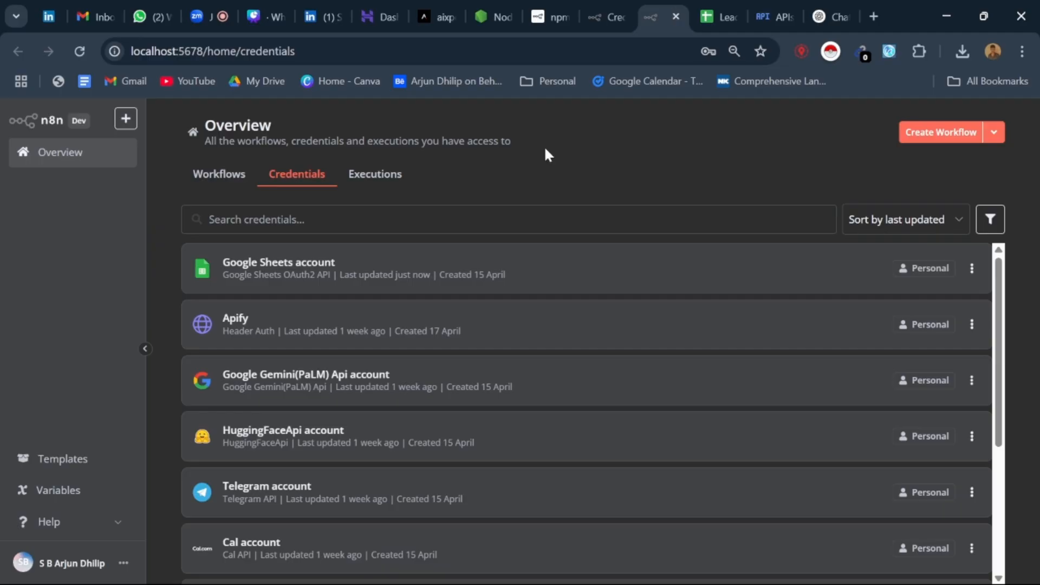
Step: Open the Leads workflow from the n8n workflows list
click(609, 5)
click(538, 24)
click(596, 10)
click(196, 170)
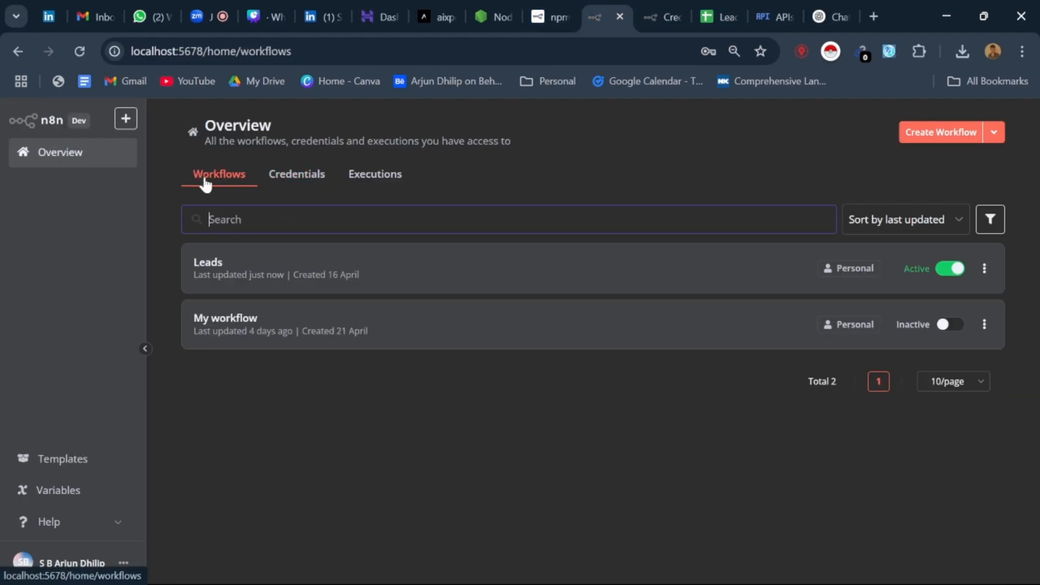
click(250, 267)
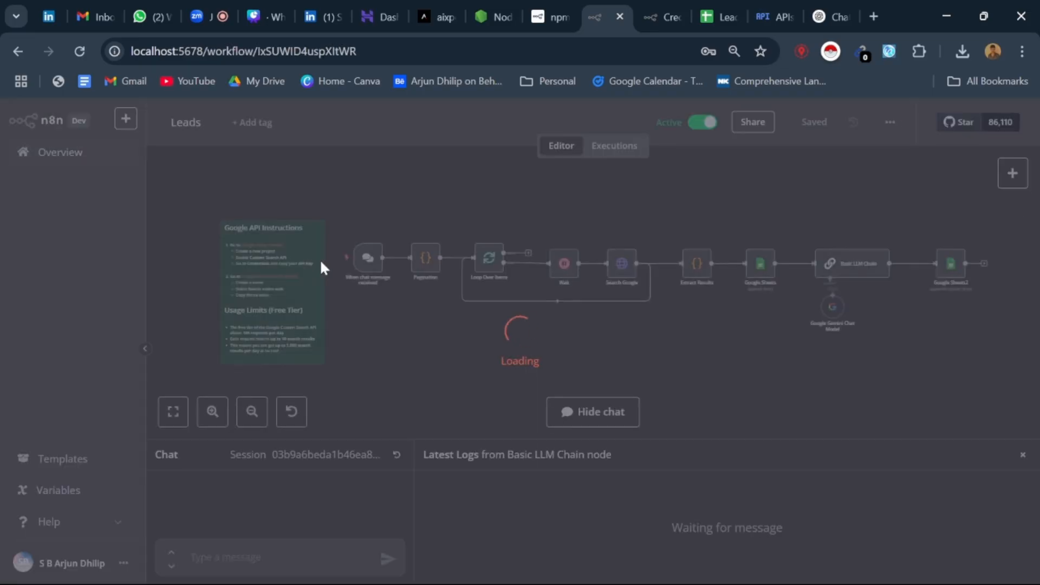
scroll(438, 271, down, 2)
scroll(650, 273, up, 3)
scroll(399, 278, down, 2)
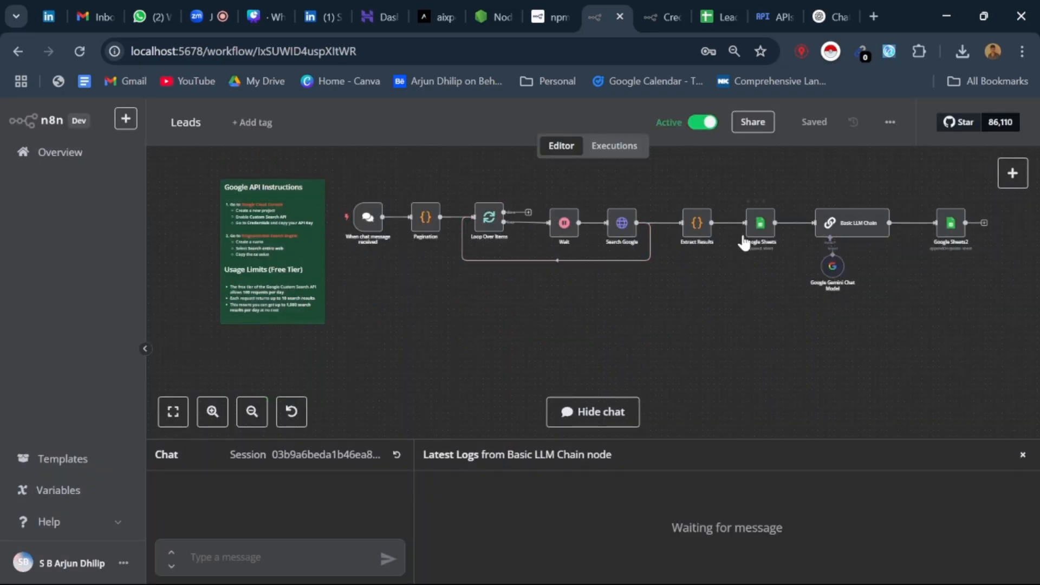
Step: Check the column values to send in the first Google Sheets node and return to the canvas
click(766, 234)
double_click(758, 233)
scroll(592, 271, down, 10)
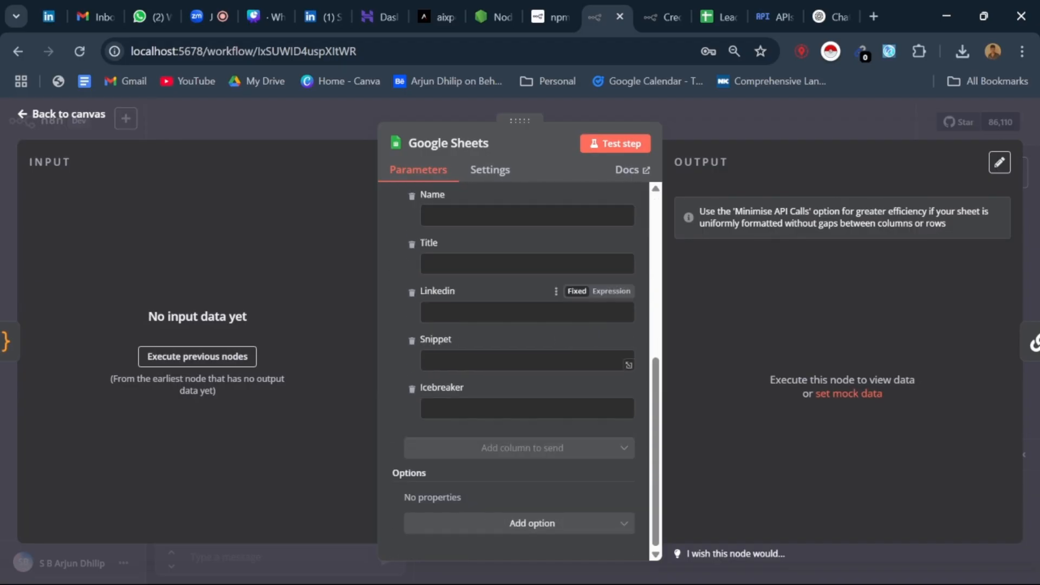
key(Escape)
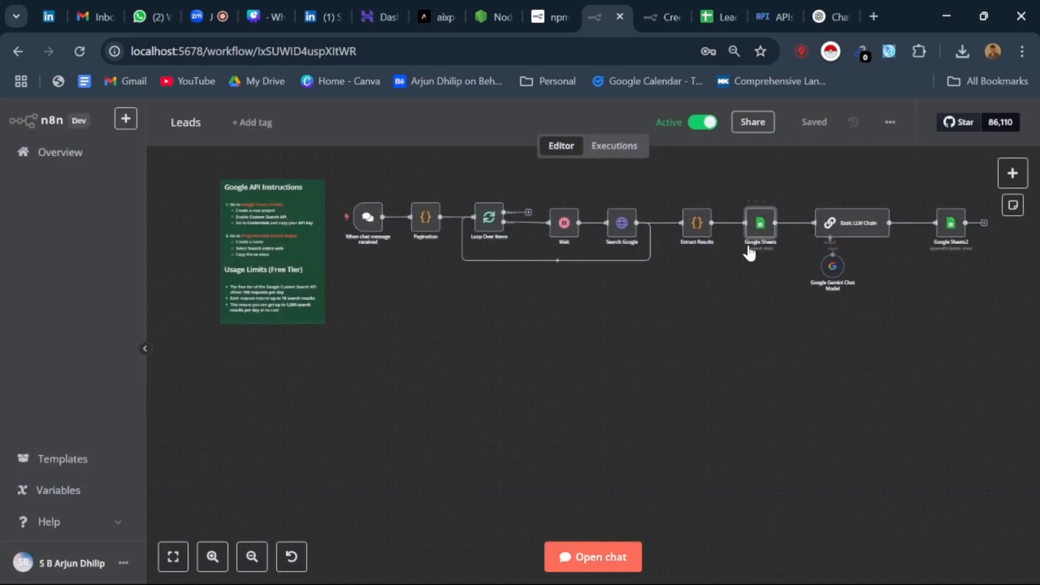
Step: Open the workflow chat and send the message "g" to run the Leads workflow
scroll(596, 422, up, 3)
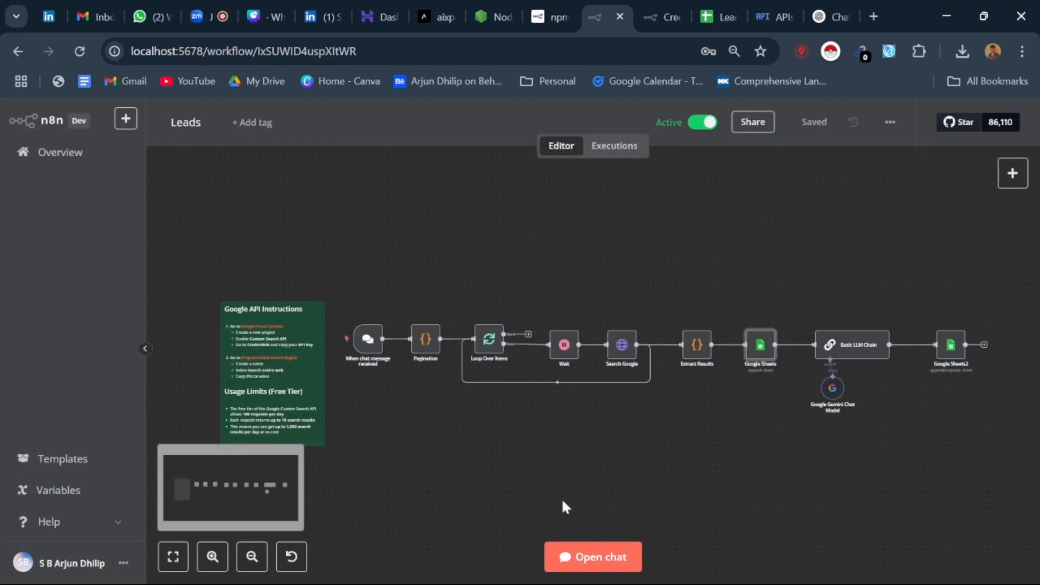
scroll(473, 498, down, 2)
click(551, 557)
text(g)
click(396, 564)
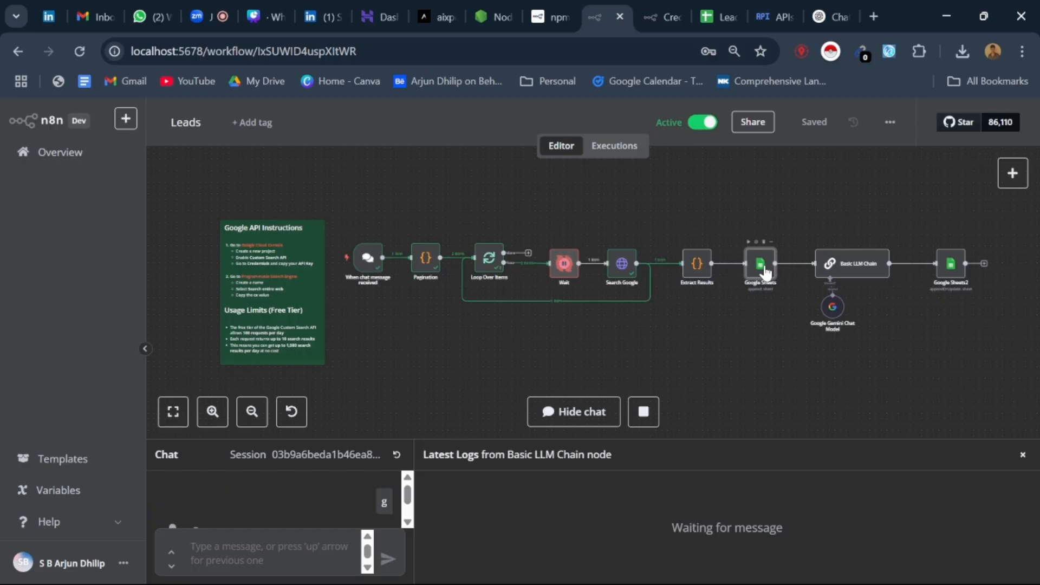
Step: Open the Extract Results node, widen its output area and examine the name, title, link and snippet rows of run 2 of 2
double_click(697, 272)
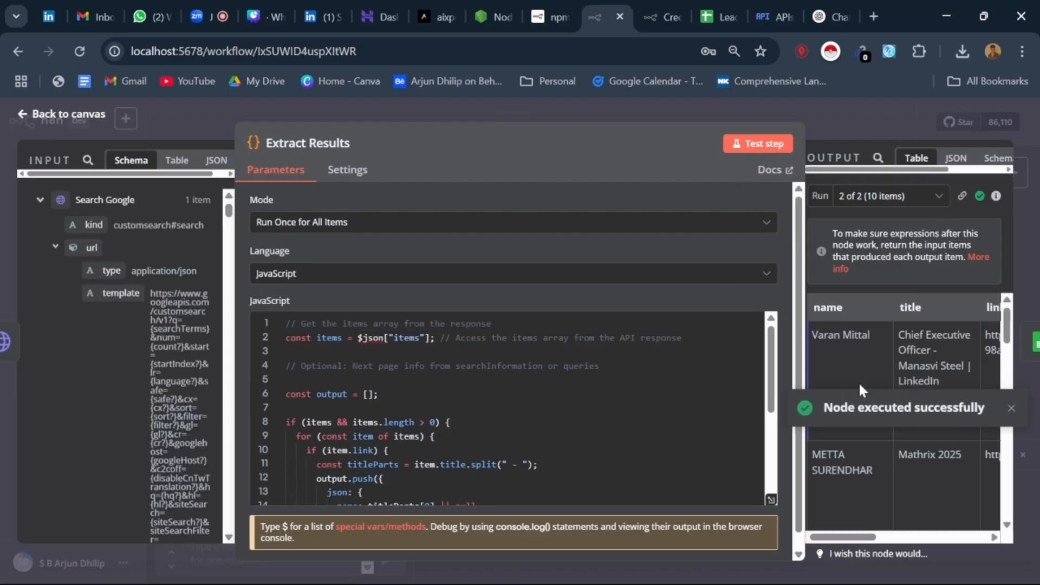
scroll(860, 382, down, 5)
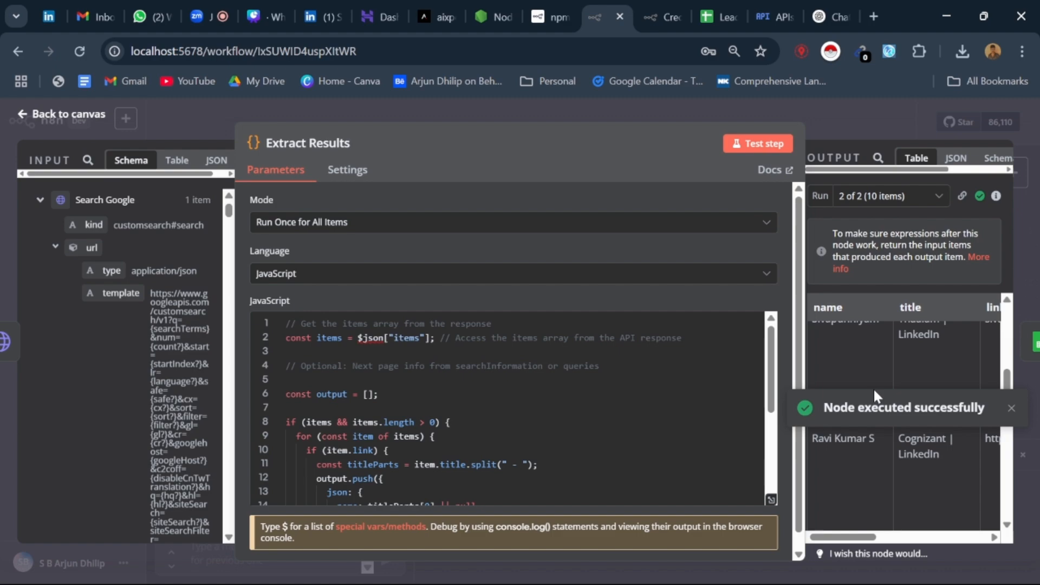
click(1012, 409)
scroll(838, 391, up, 5)
drag(804, 361, 466, 359)
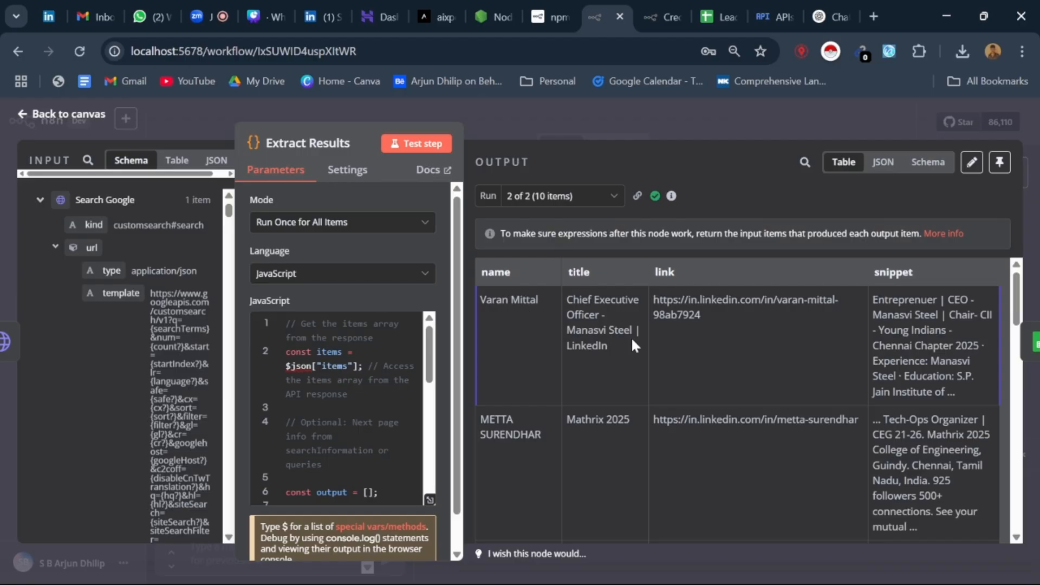
scroll(544, 372, down, 10)
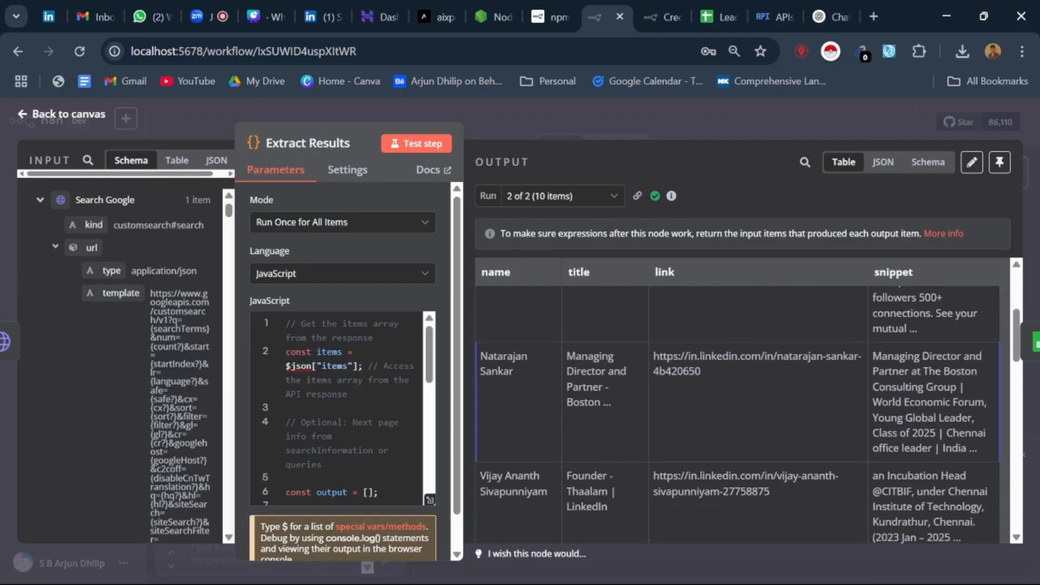
scroll(542, 415, down, 6)
scroll(547, 352, up, 5)
scroll(827, 340, up, 10)
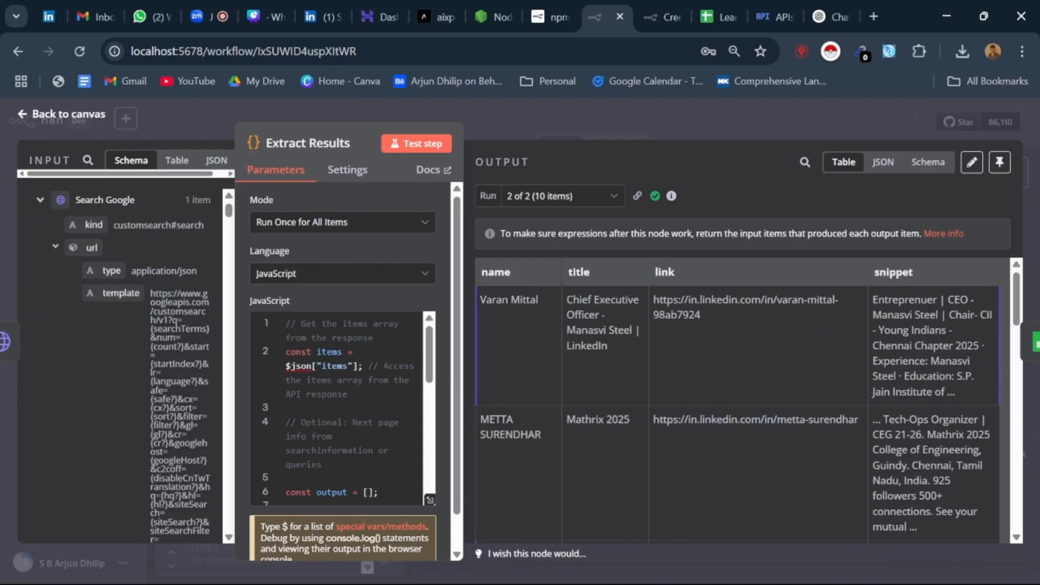
Step: Switch the Extract Results output to run 1 of 2, examine its rows and return to the canvas
click(612, 203)
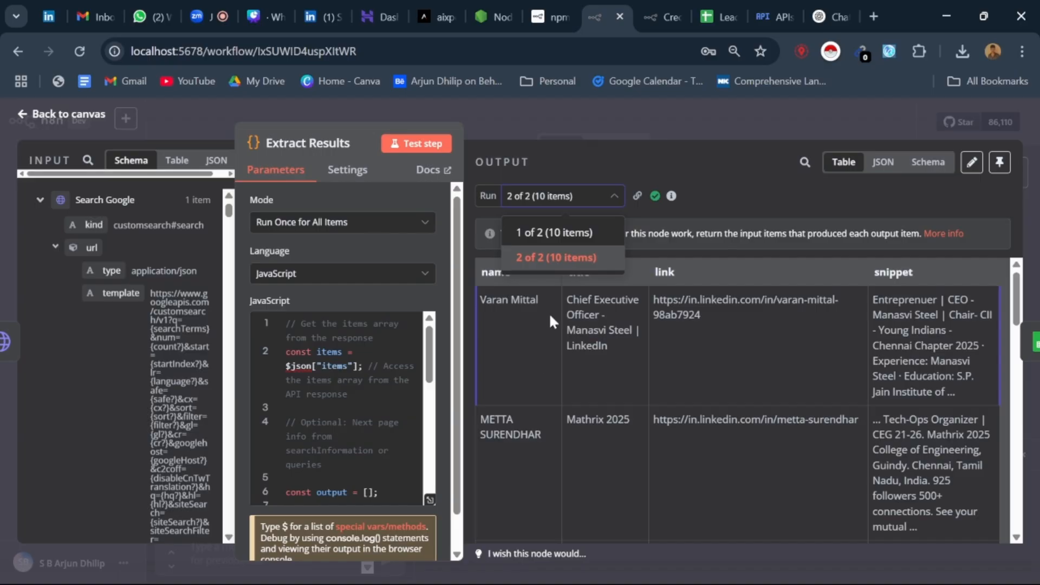
click(553, 232)
scroll(542, 374, down, 5)
scroll(542, 382, down, 5)
scroll(542, 382, up, 10)
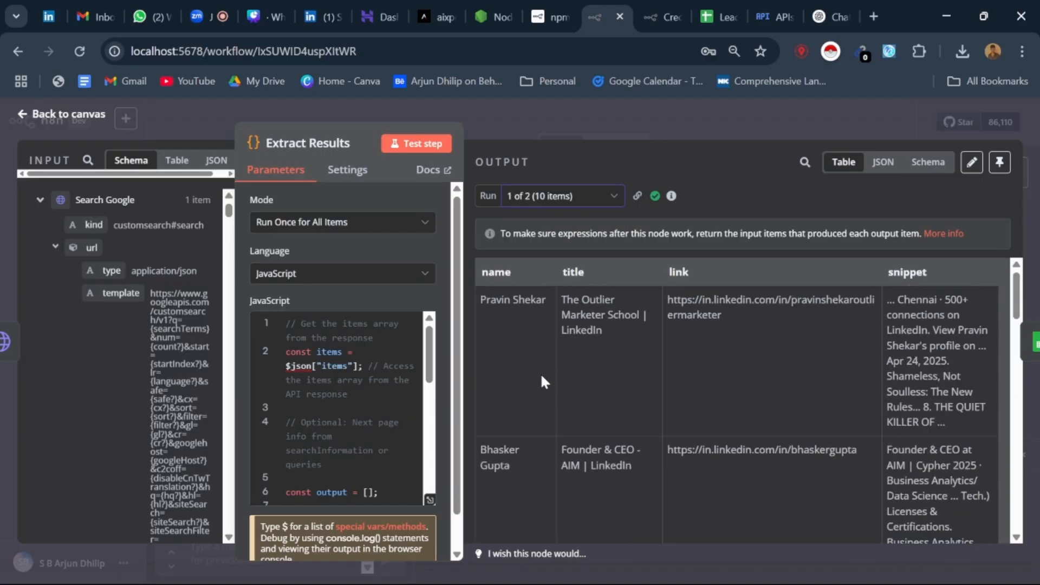
scroll(557, 362, down, 8)
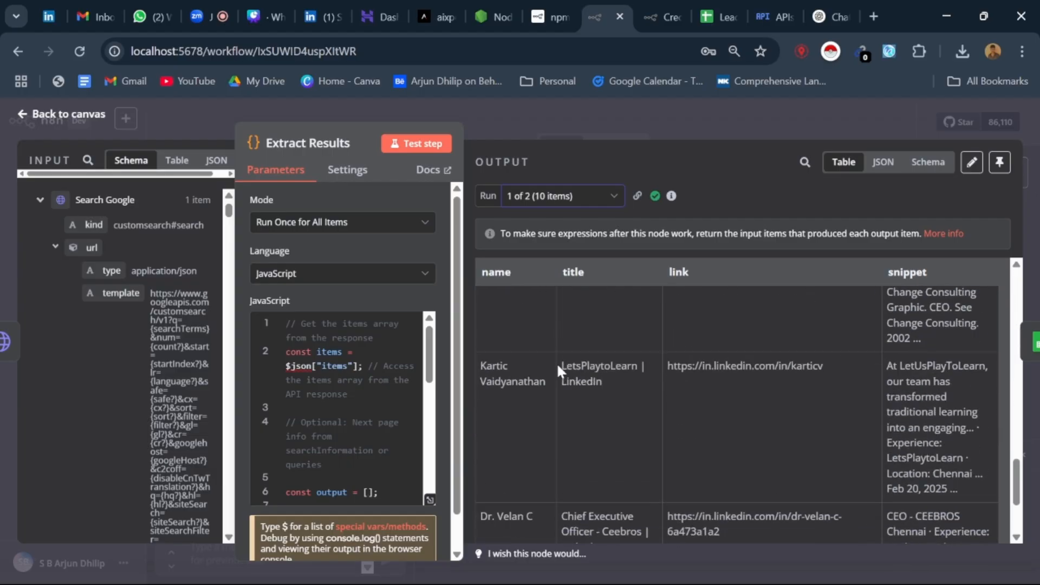
scroll(557, 370, down, 2)
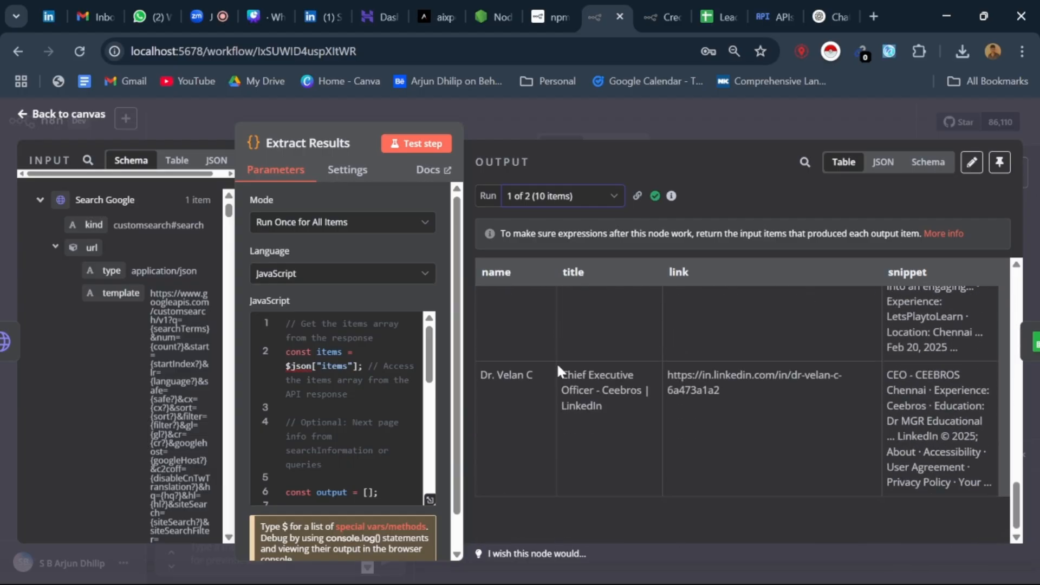
click(18, 120)
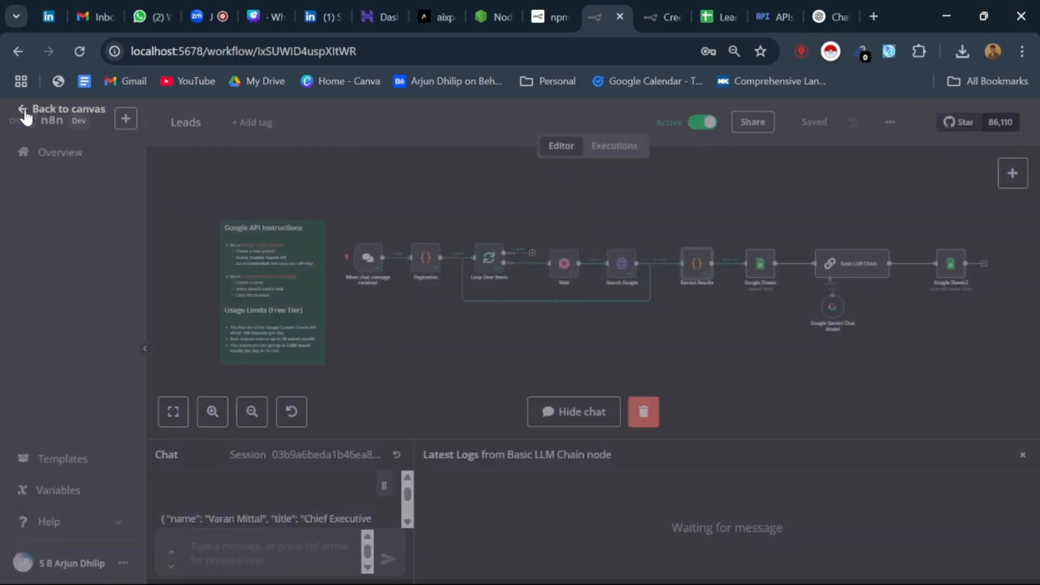
Step: In the first Google Sheets node, map the Name column to {{ $json.name }} and the Title column to {{ $json.title }}
click(767, 269)
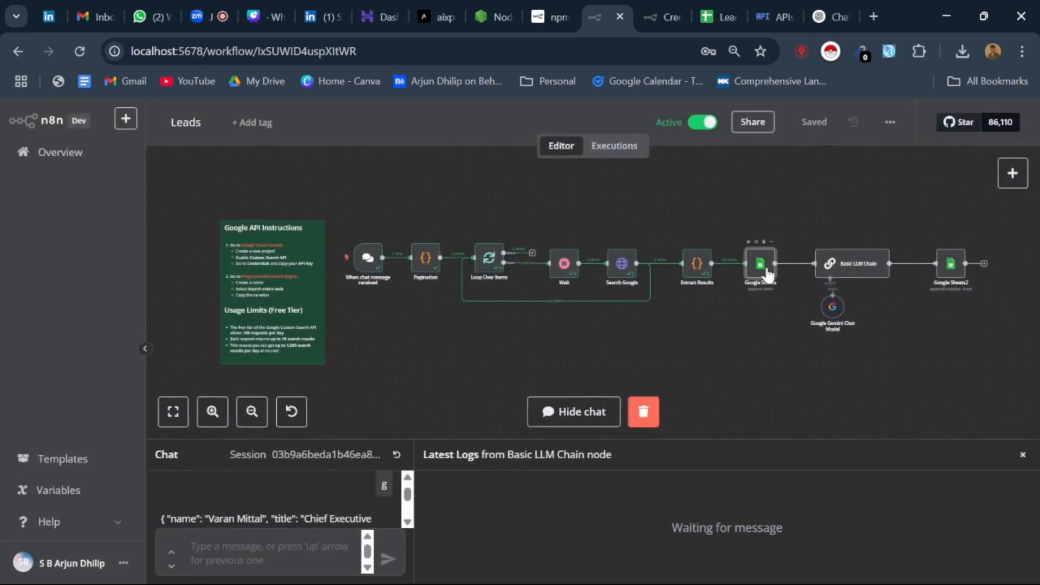
double_click(766, 266)
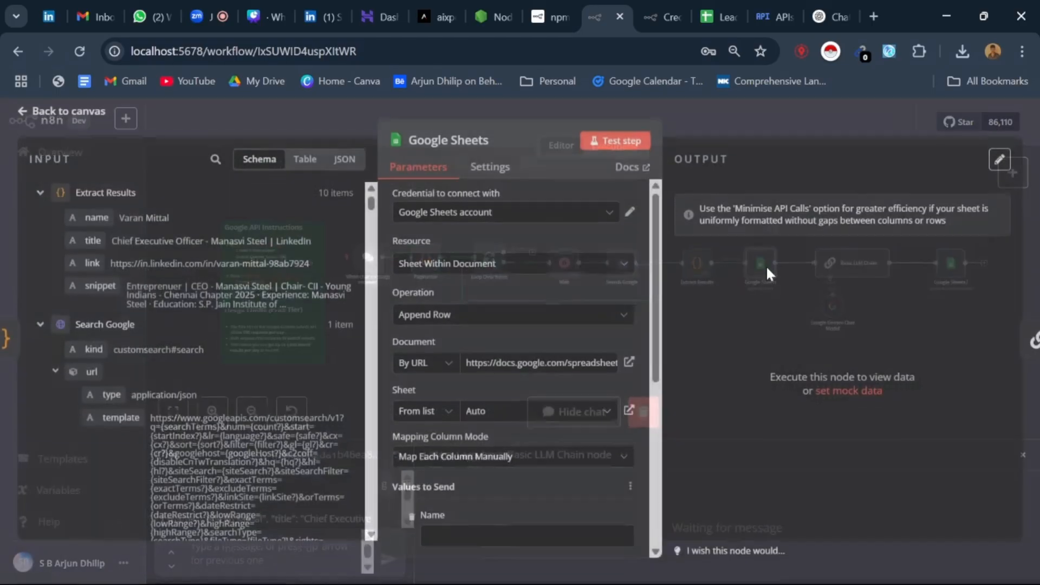
scroll(423, 320, down, 8)
scroll(434, 287, up, 2)
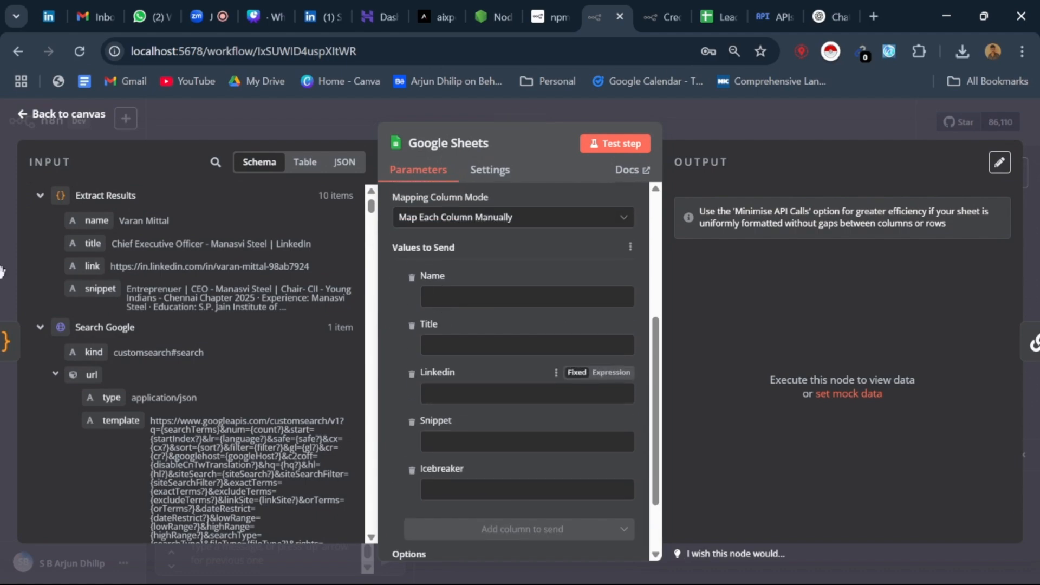
drag(98, 221, 450, 304)
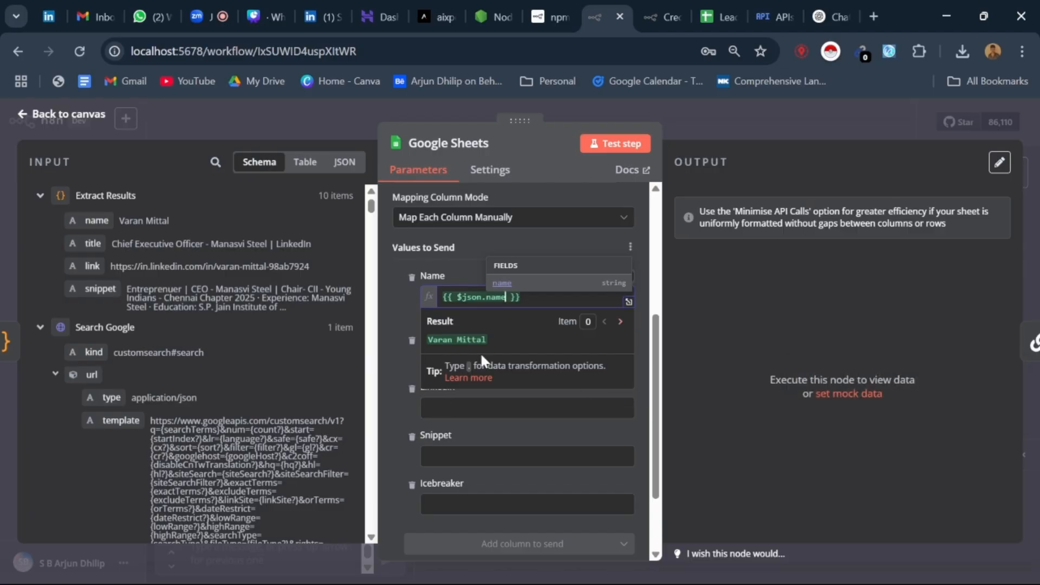
click(406, 322)
drag(92, 243, 477, 360)
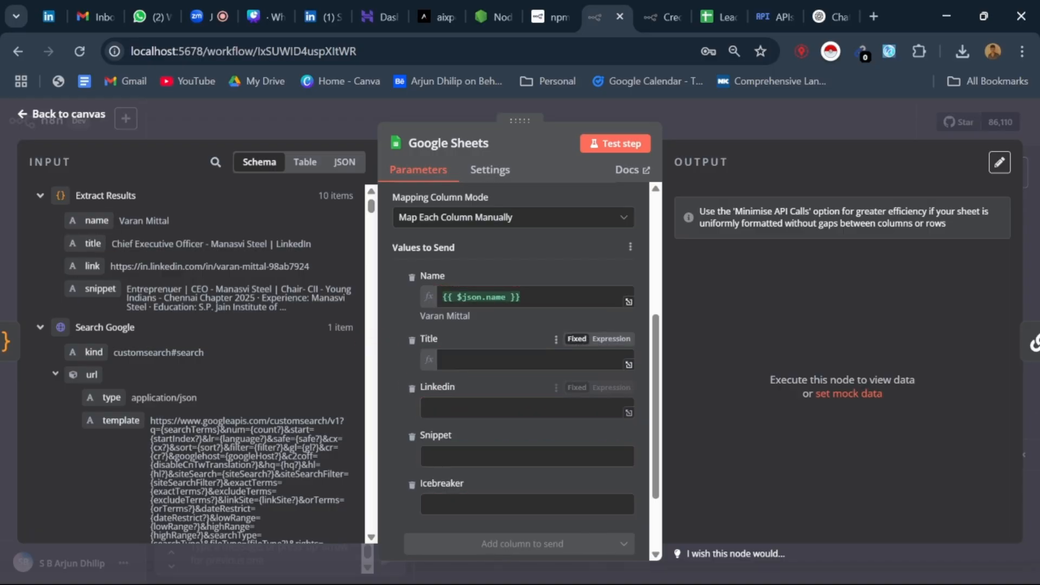
Step: Map the Linkedin column to {{ $json.link }} and the Snippet column to {{ $json.snippet }}
drag(93, 266, 447, 434)
drag(93, 267, 434, 434)
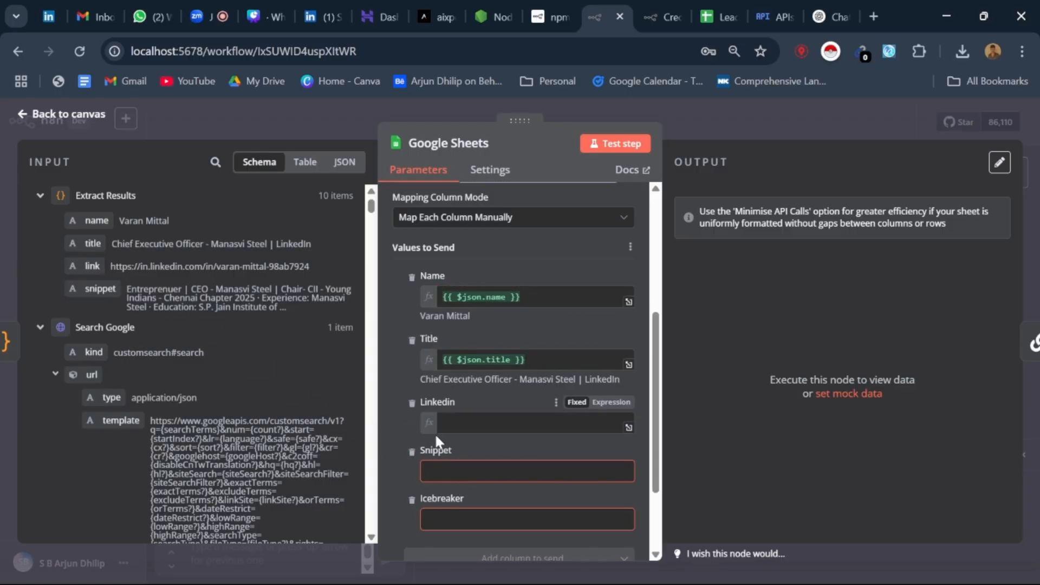
scroll(434, 415, down, 3)
click(391, 285)
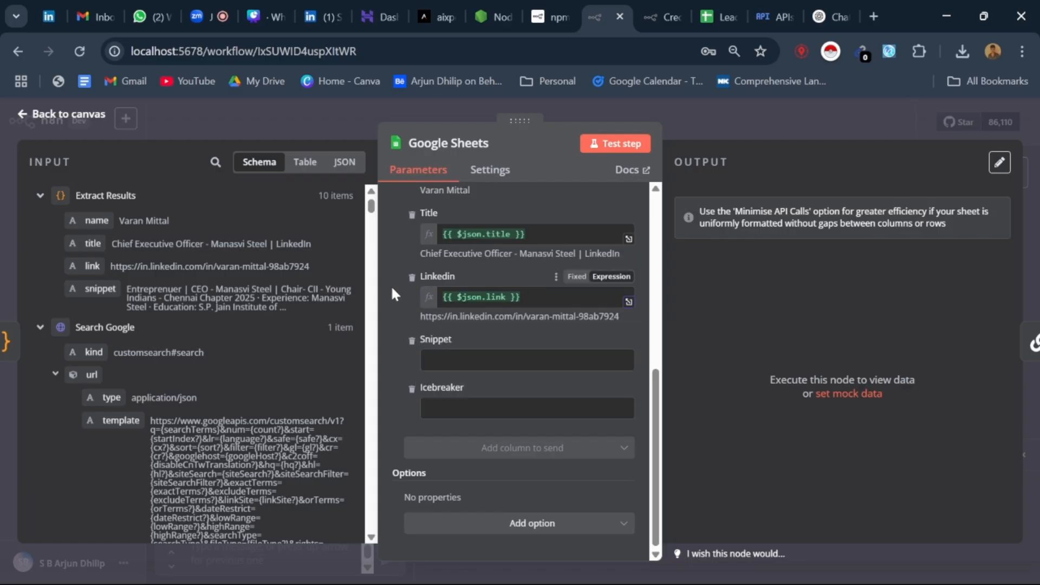
drag(100, 289, 423, 372)
click(407, 359)
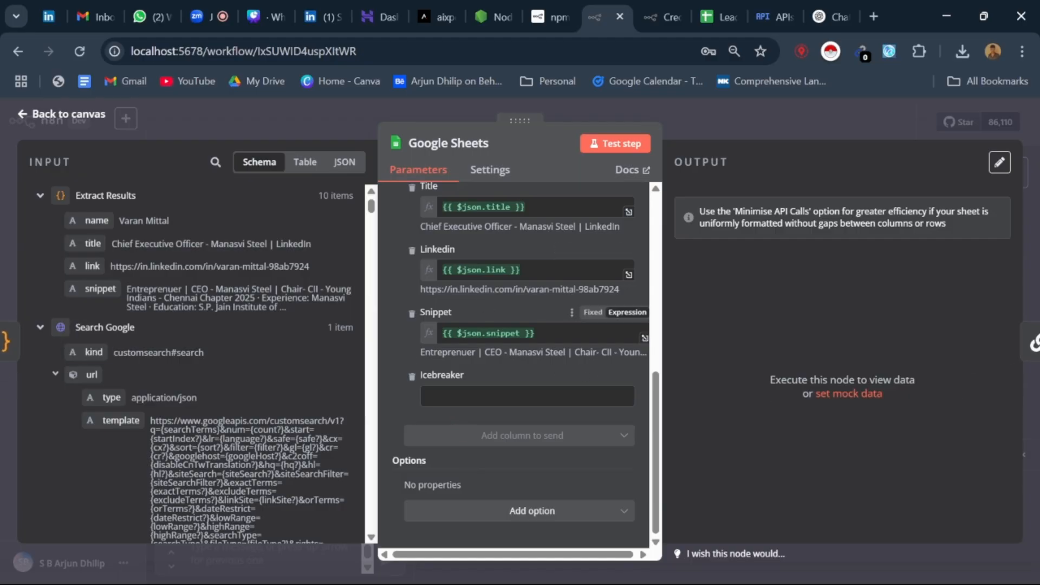
Step: Test the Google Sheets append step and return to the workflow canvas
scroll(598, 277, up, 7)
click(622, 144)
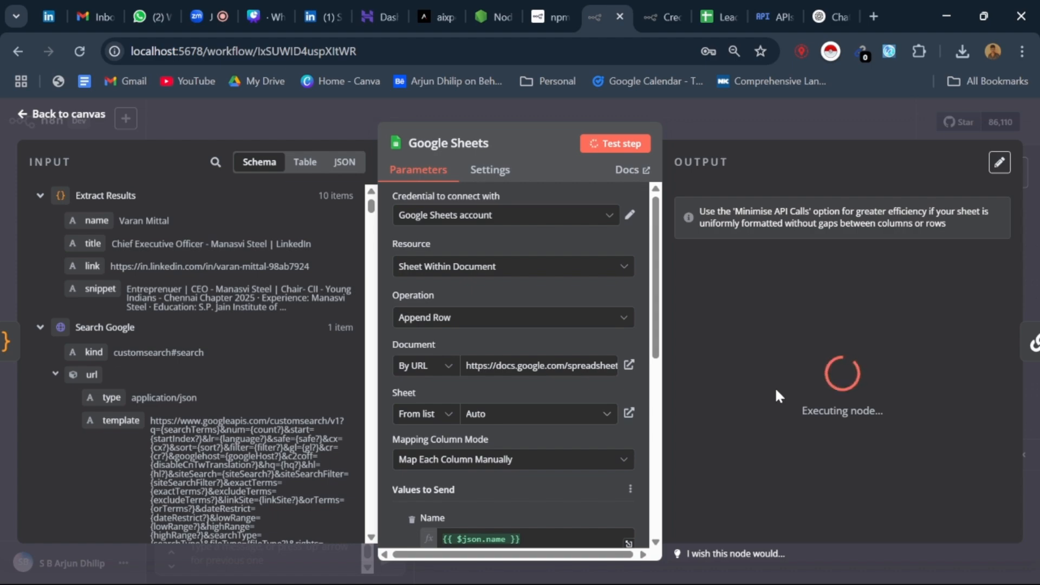
scroll(777, 298, down, 1)
scroll(777, 299, up, 1)
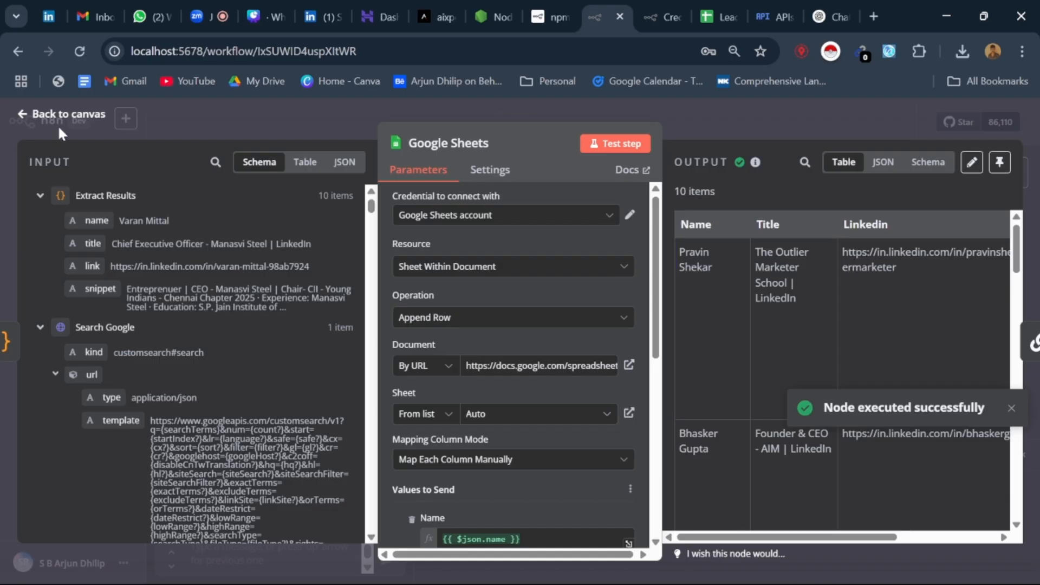
click(24, 116)
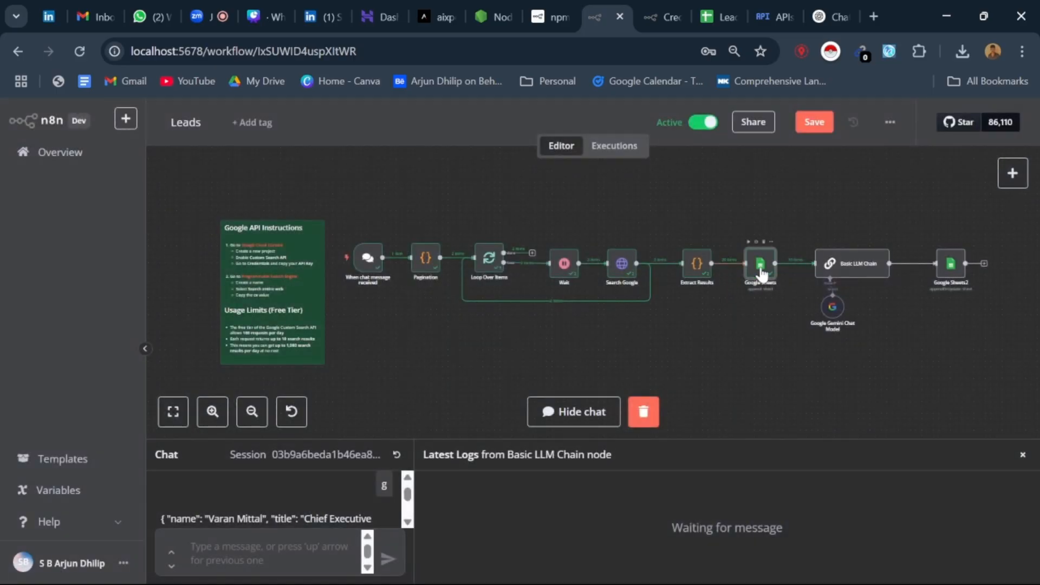
Step: Review the appended names, titles and snippets in the Auto sheet of Leads_Automation, and return to the Leads workflow
click(738, 8)
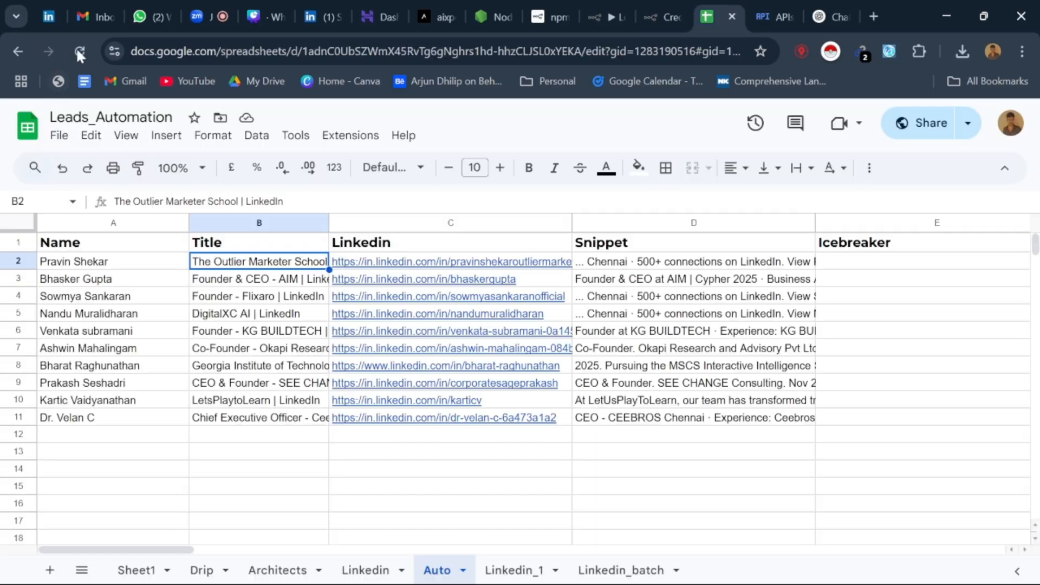
click(138, 271)
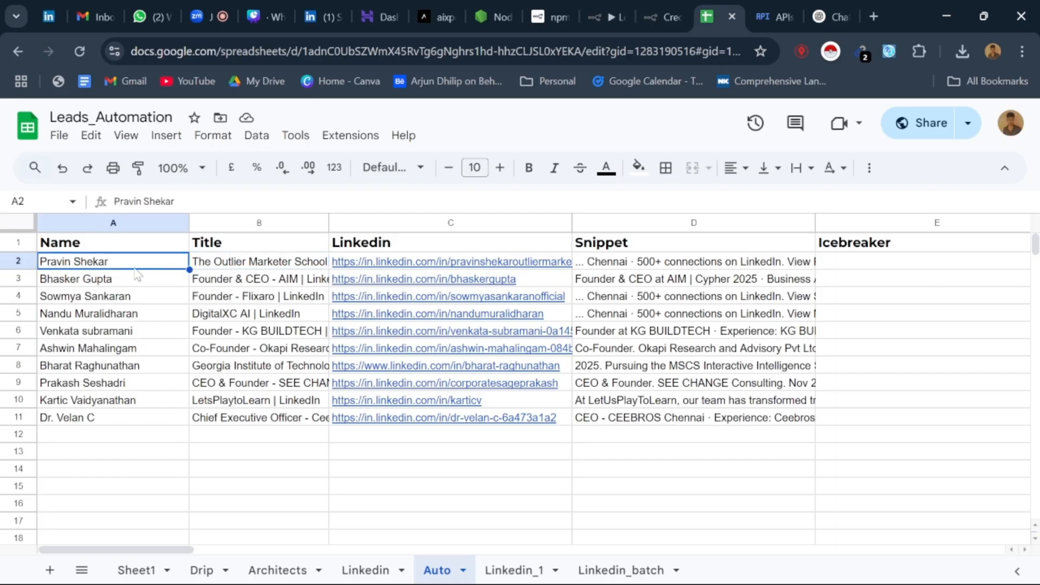
click(135, 418)
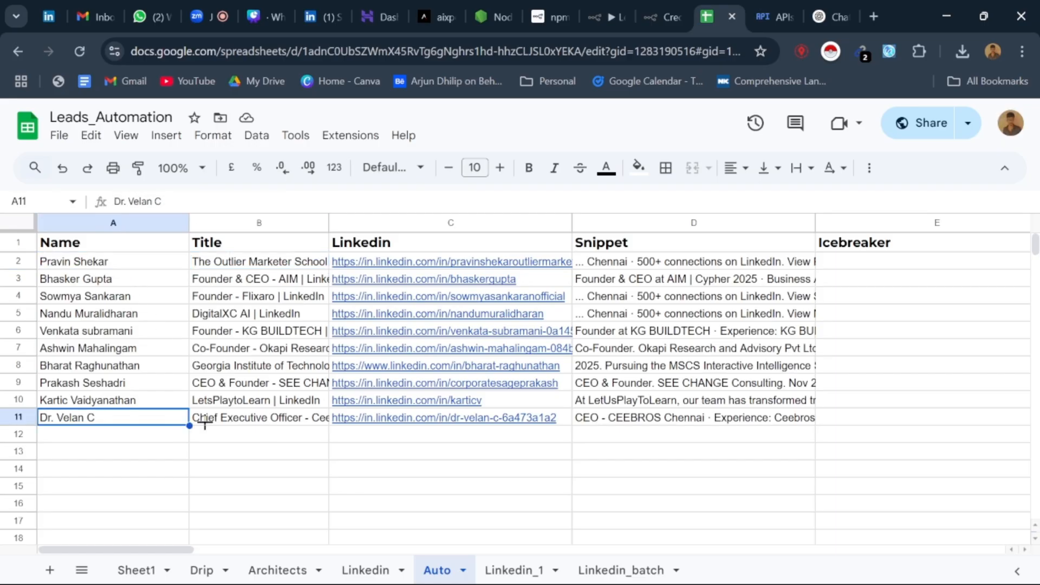
click(264, 266)
click(706, 268)
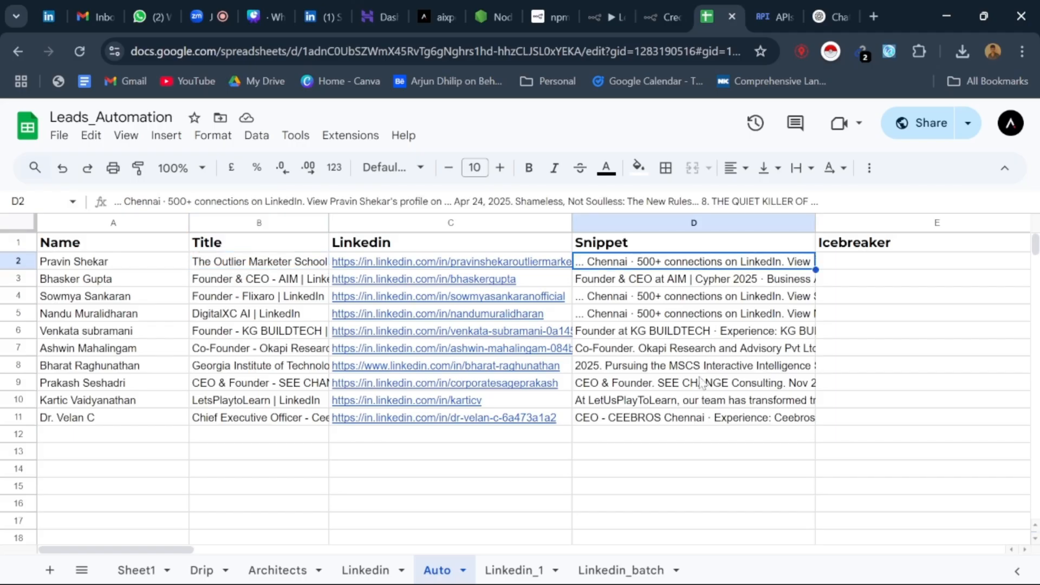
click(699, 423)
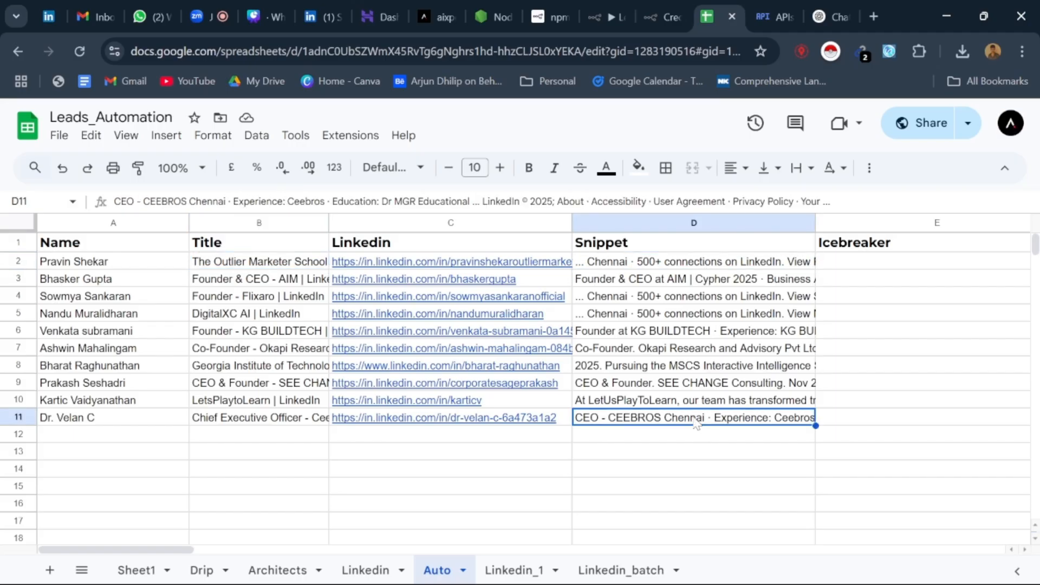
click(660, 7)
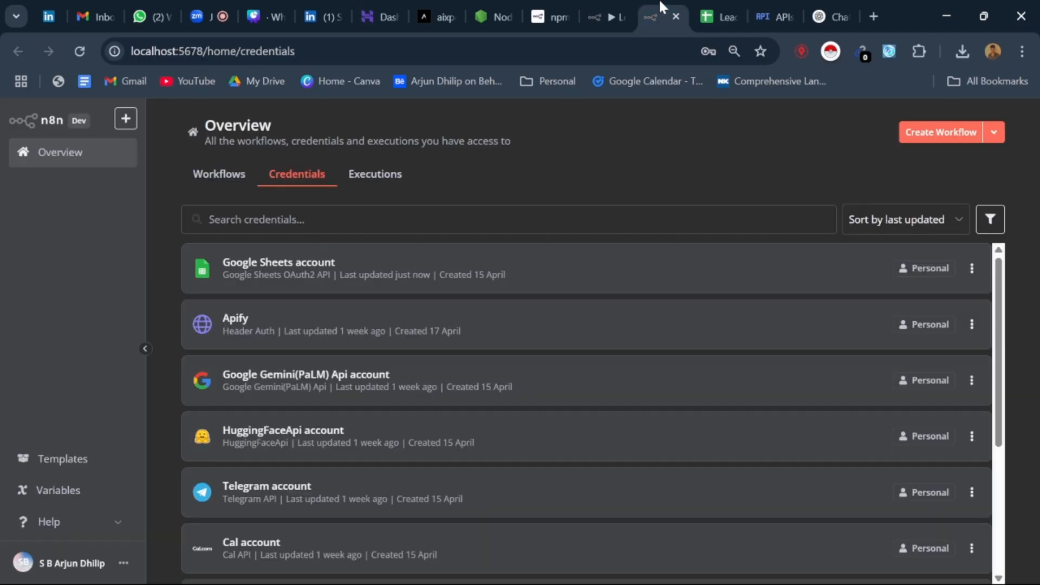
click(744, 6)
click(594, 8)
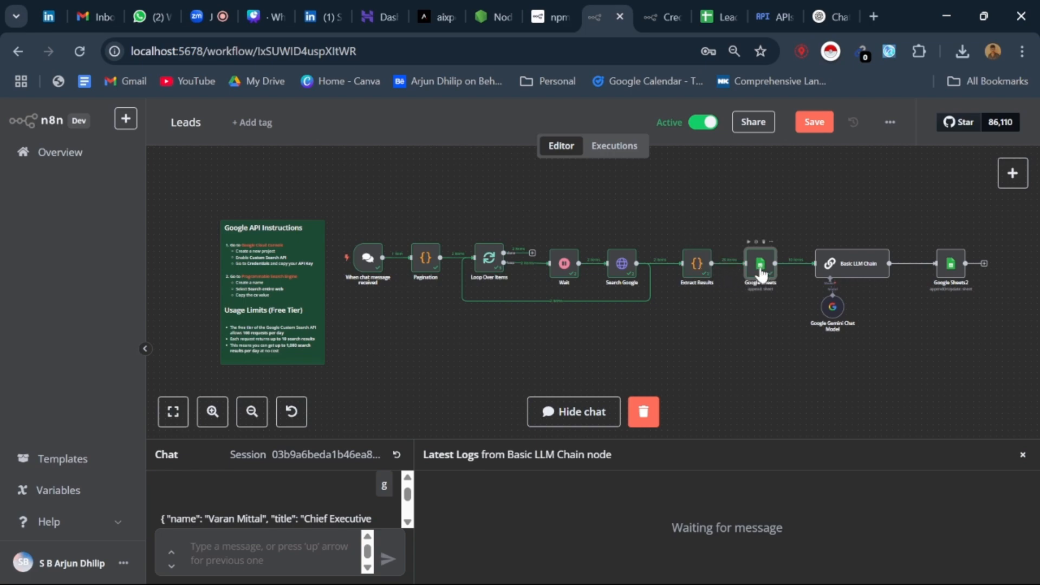
Step: Examine the founder and CEO search terms in the Search Google node's URL expression, and return to the workflow canvas
click(721, 12)
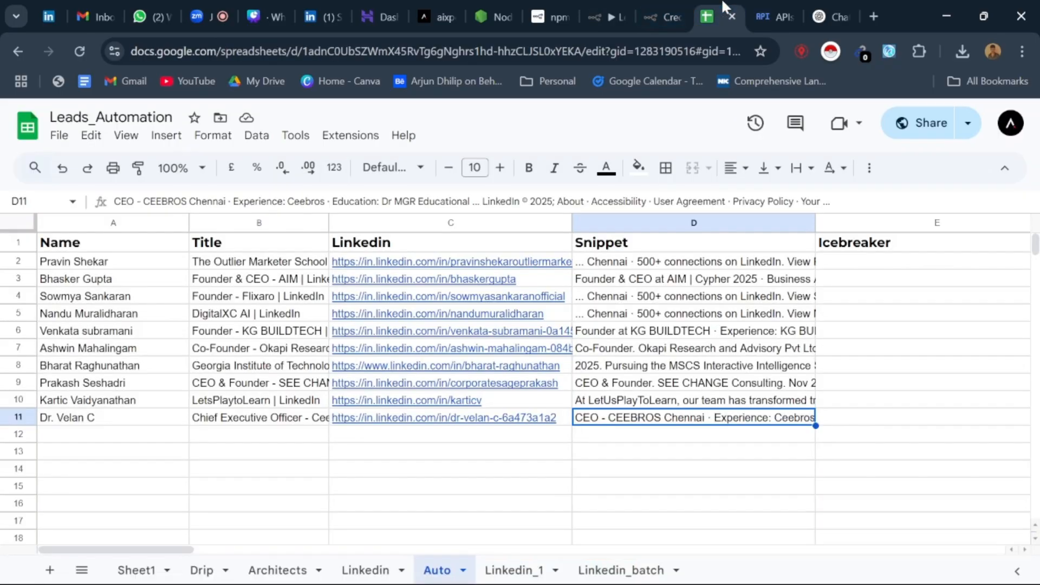
click(357, 486)
click(666, 12)
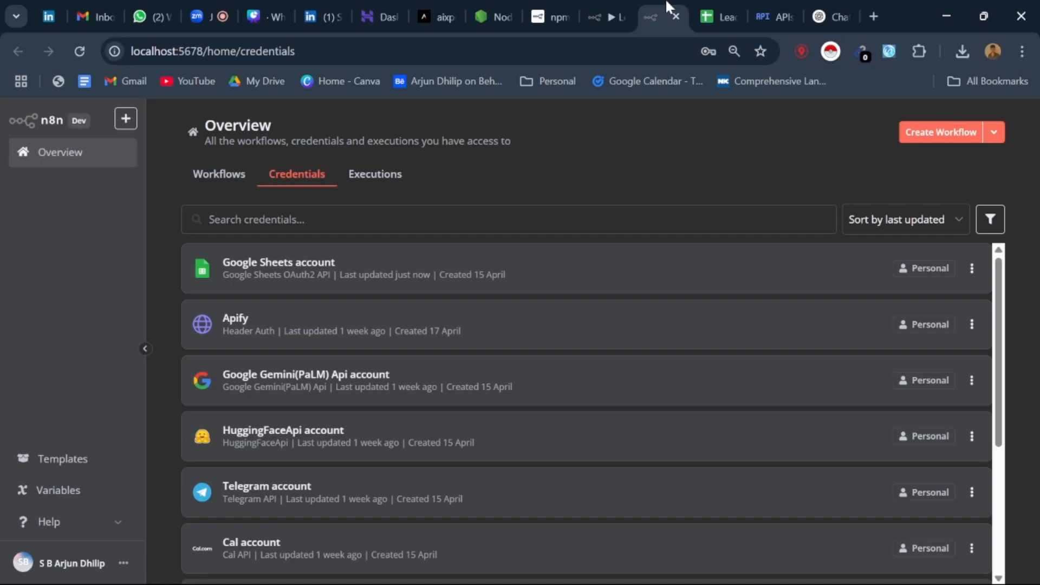
click(585, 8)
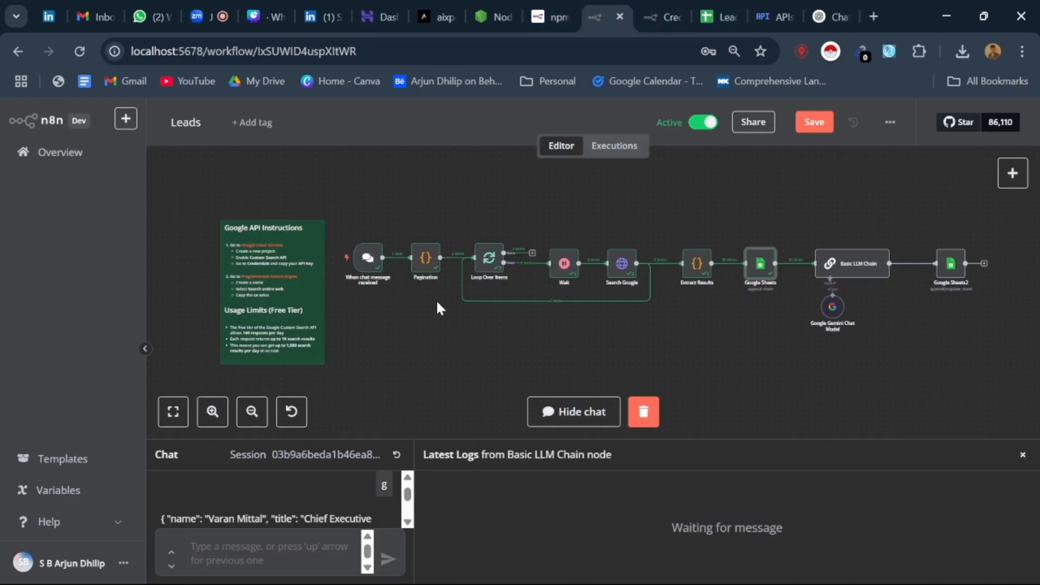
double_click(622, 265)
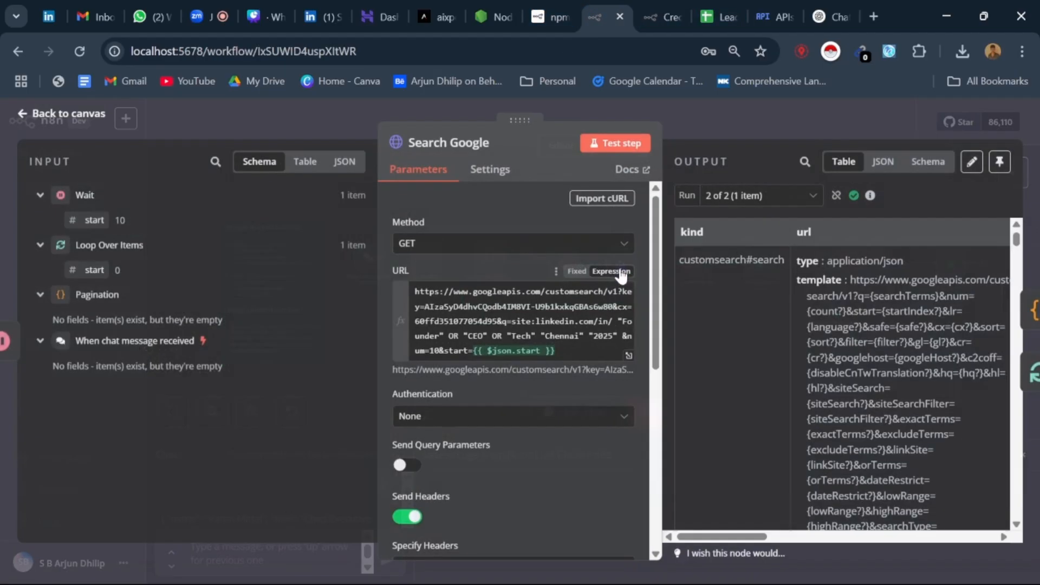
click(629, 358)
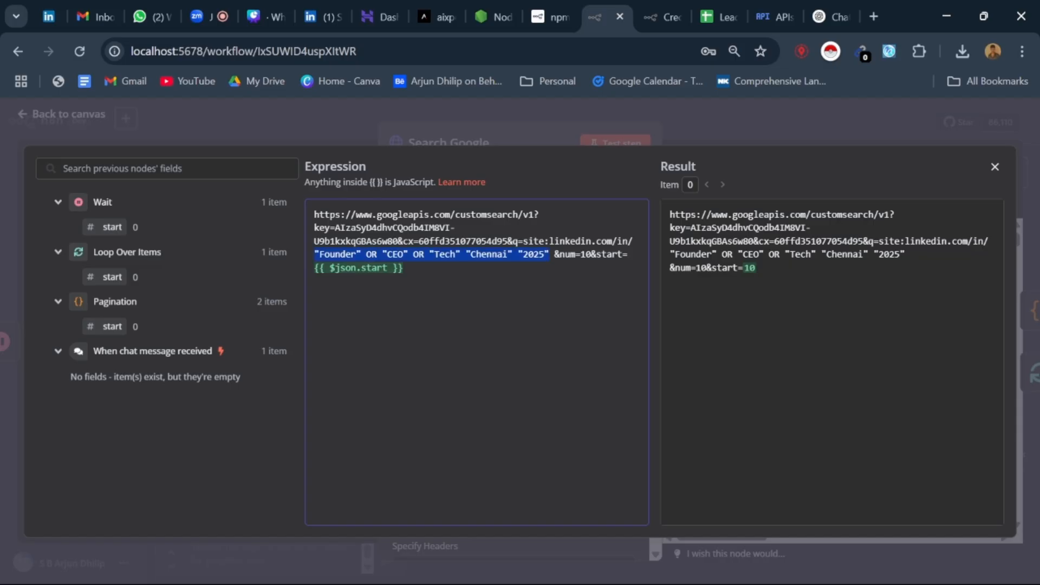
click(996, 168)
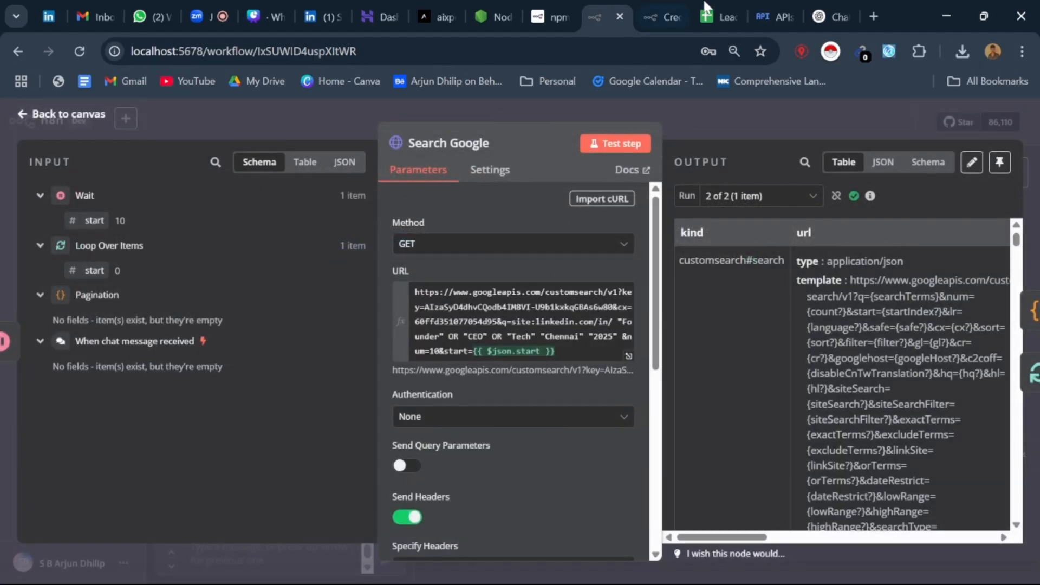
click(707, 10)
click(660, 7)
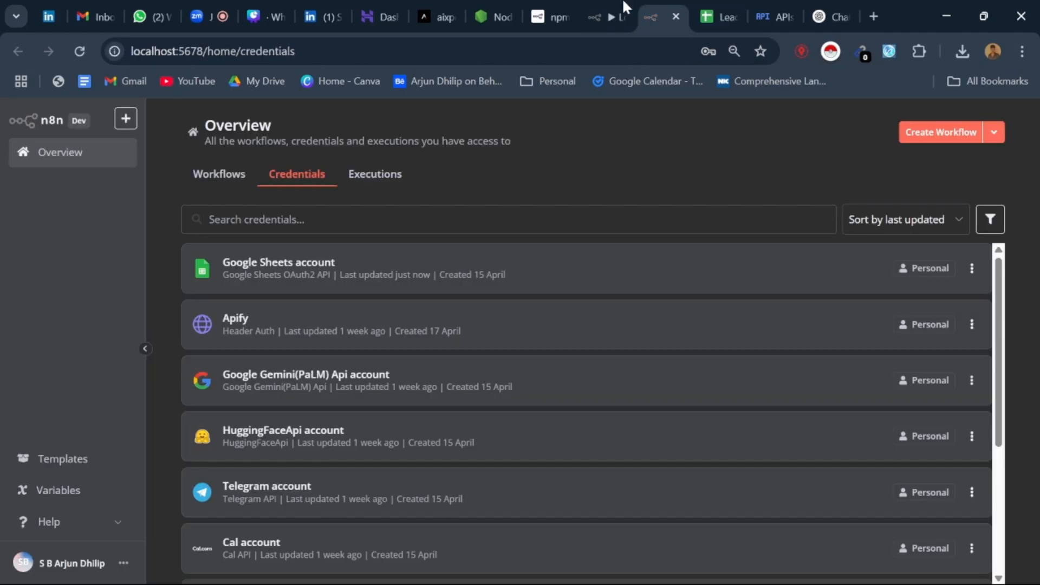
click(619, 3)
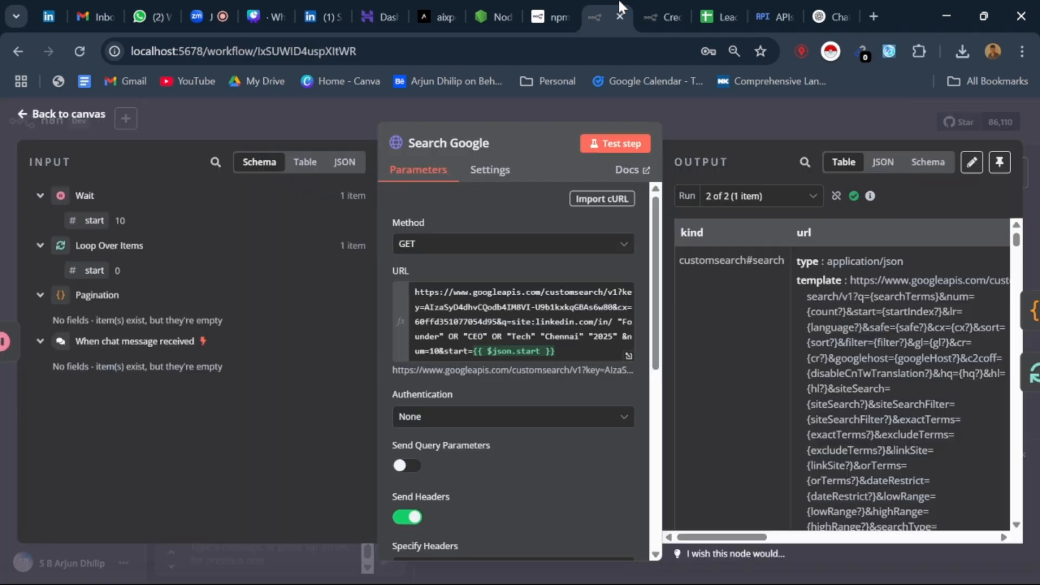
click(24, 114)
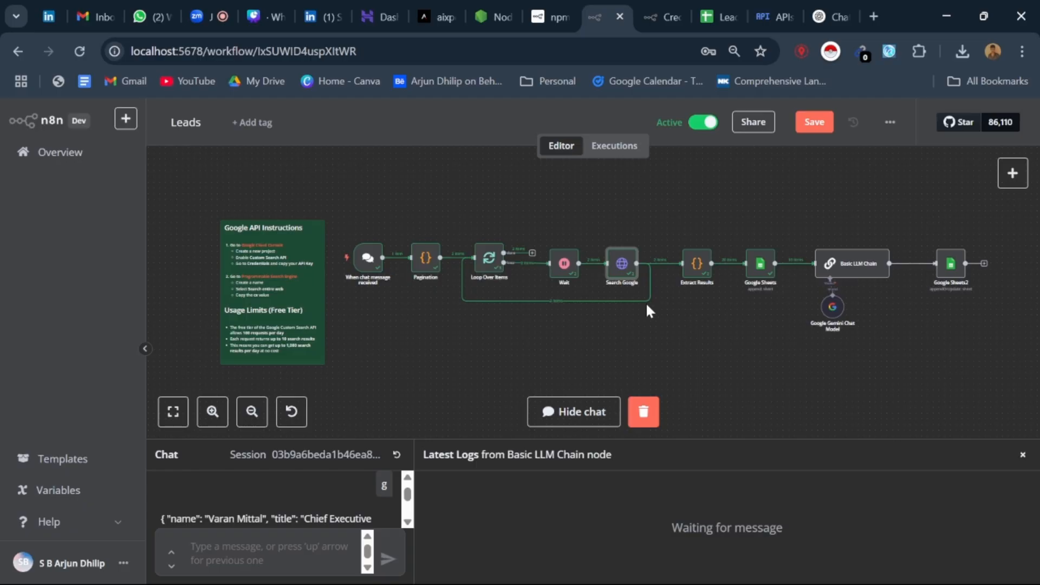
Step: Switch to the Zoom meeting, raise the system volume to 100, and return to the Leads workflow
click(213, 4)
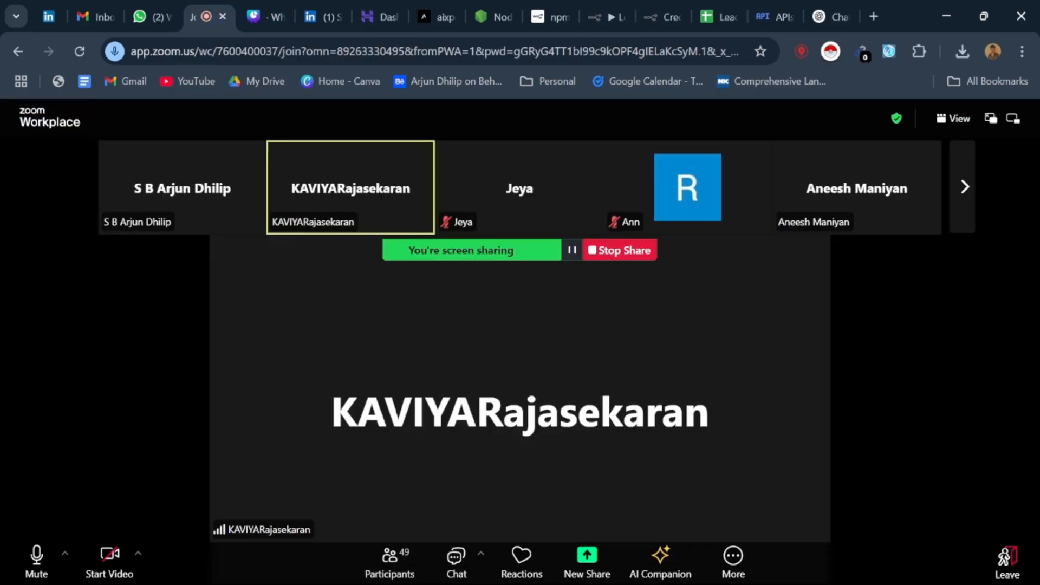
key(XF86AudioRaiseVolume)
key(XF86AudioRaiseVolume)
key(XF86AudioRaiseVolume)
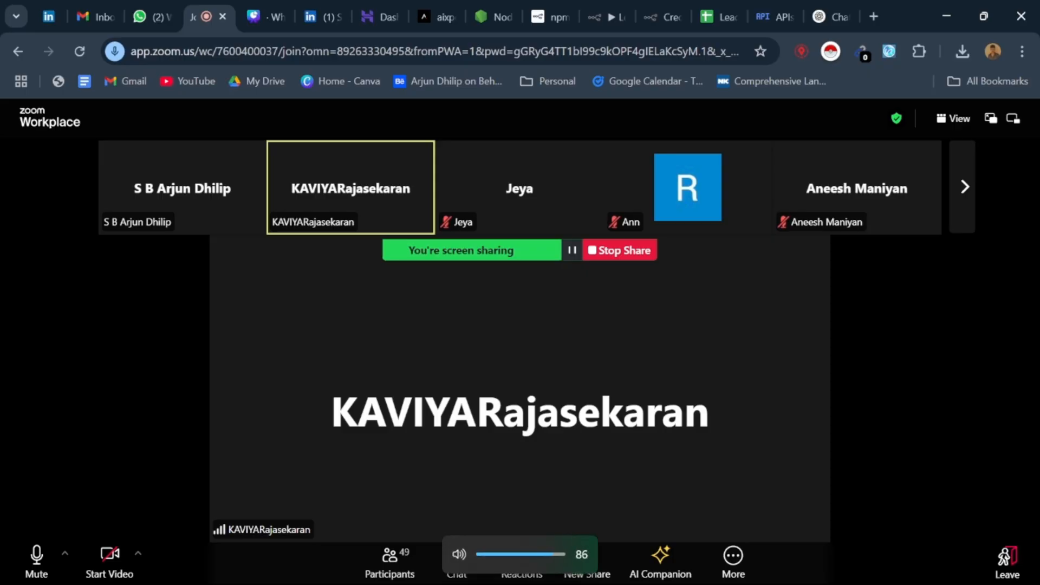
key(XF86AudioRaiseVolume)
key(XF86AudioRaiseVolume)
key(XF86AudioRaiseVolume)
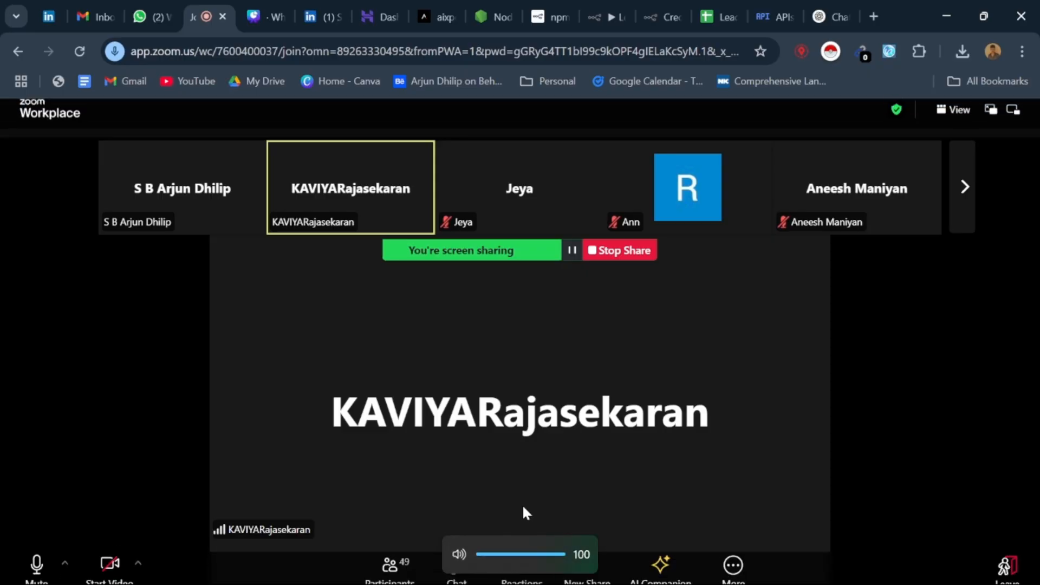
click(629, 2)
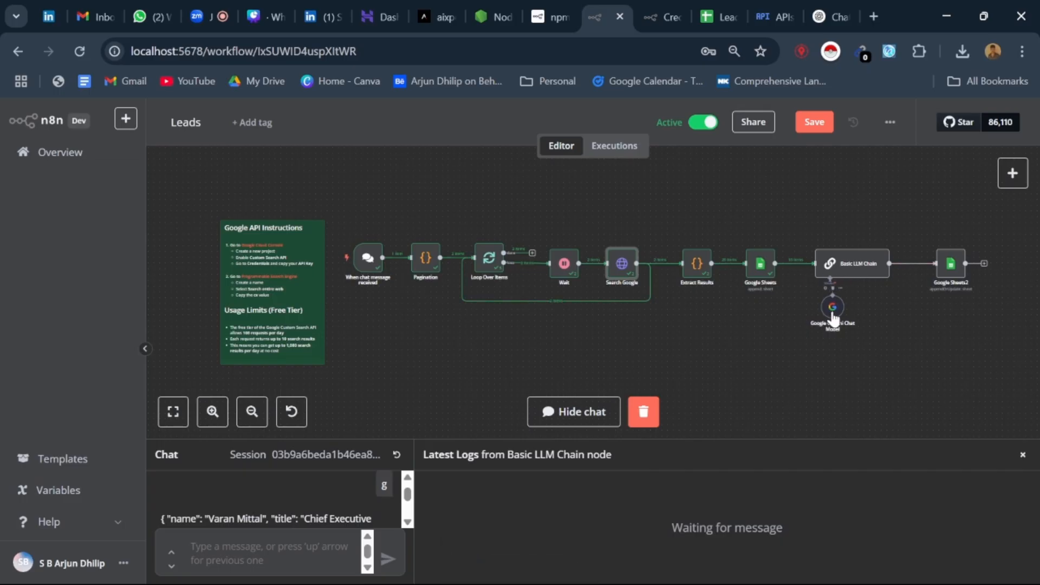
Step: Check the Icebreaker column in the Auto sheet of Leads_Automation, and return to the Leads workflow
click(720, 3)
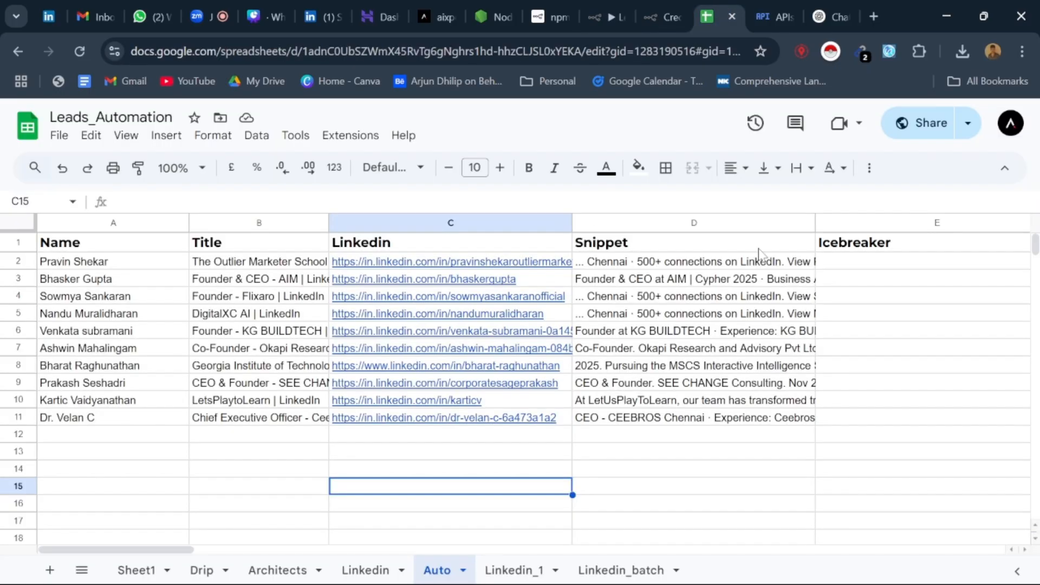
click(831, 265)
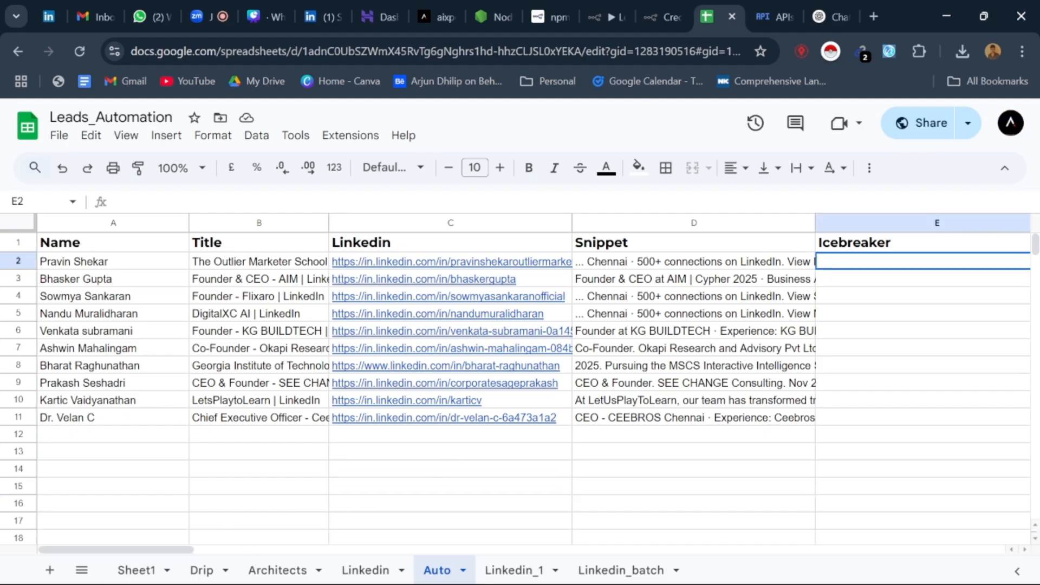
click(664, 12)
click(605, 6)
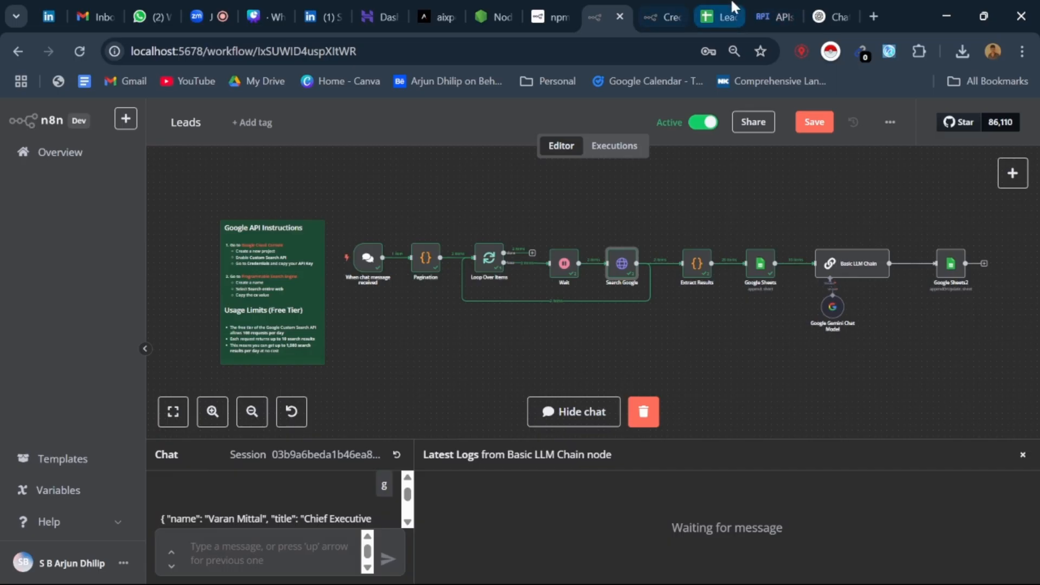
click(719, 17)
double_click(611, 266)
key(ctrl+a)
key(ctrl+c)
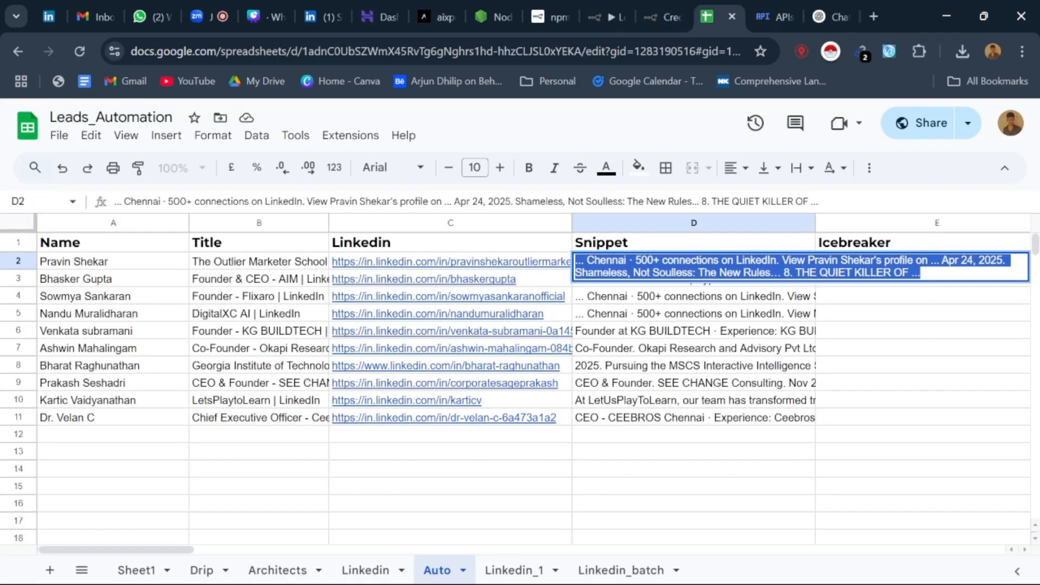
click(854, 2)
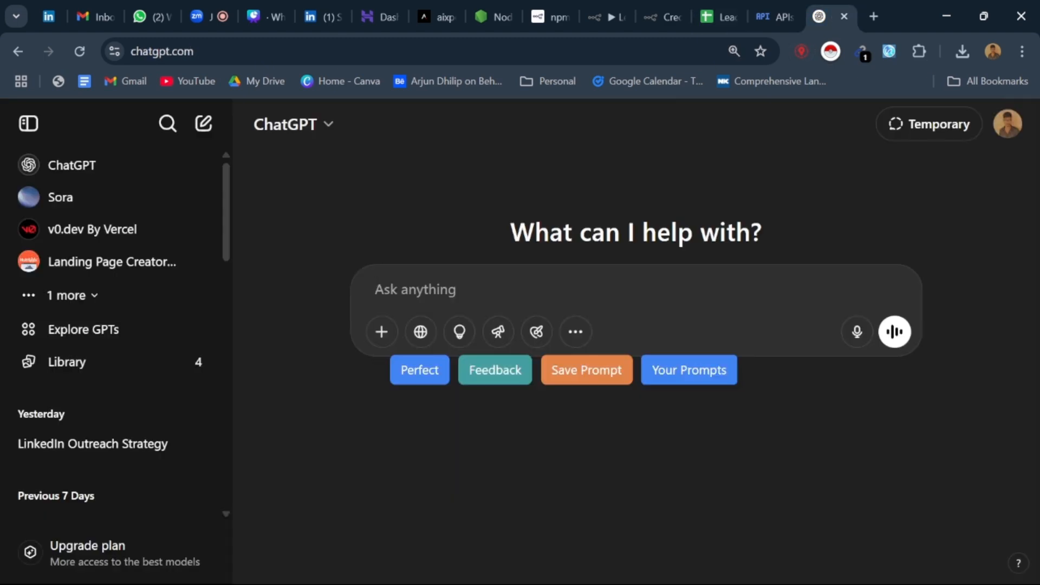
key(ctrl+v)
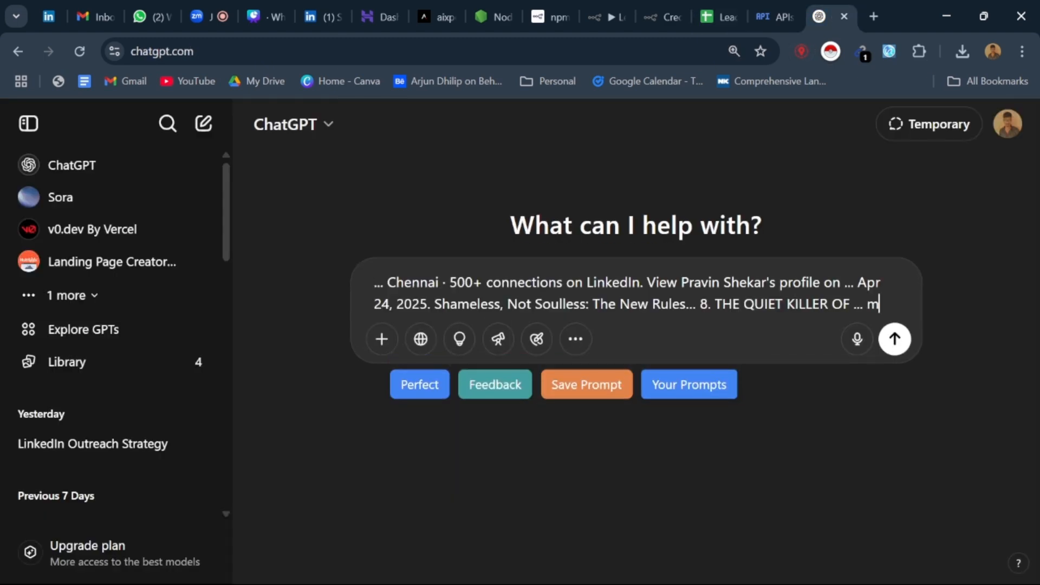
text(make an)
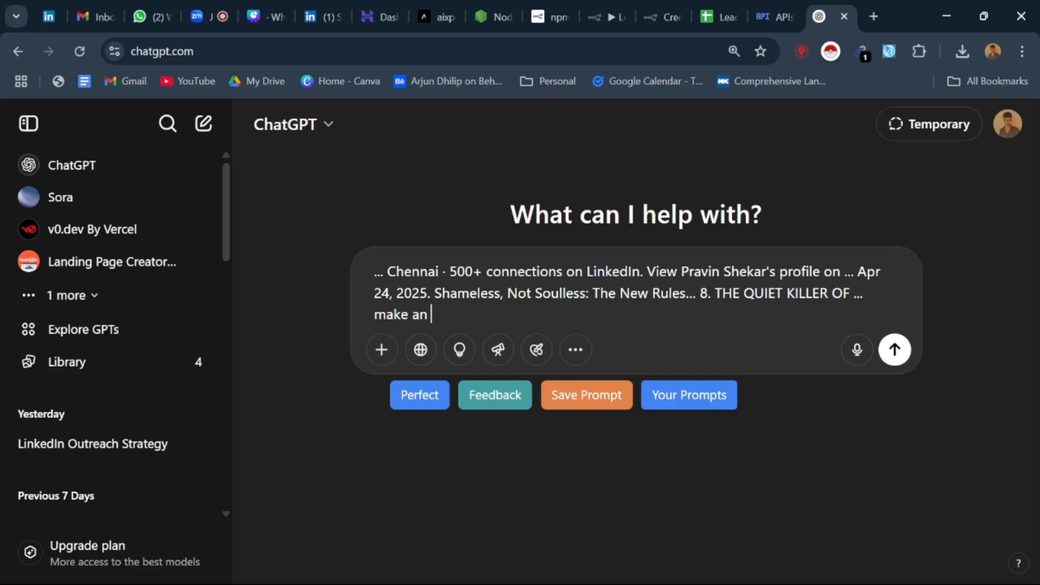
key(ctrl+a)
key(BackSpace)
click(592, 8)
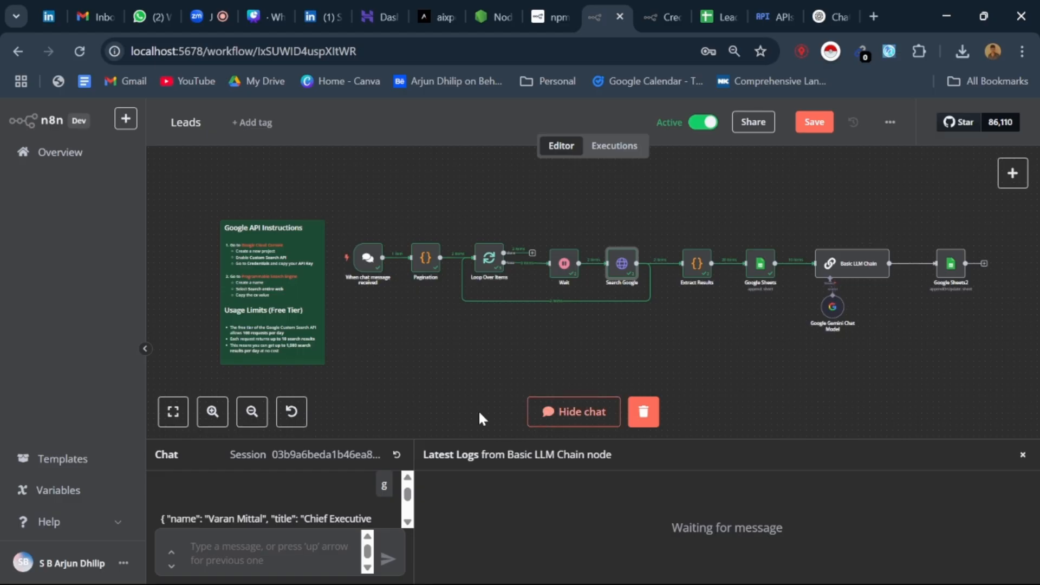
Step: Open the Basic LLM Chain node and read through its prompt for the LinkedIn icebreaker message
click(837, 279)
double_click(839, 278)
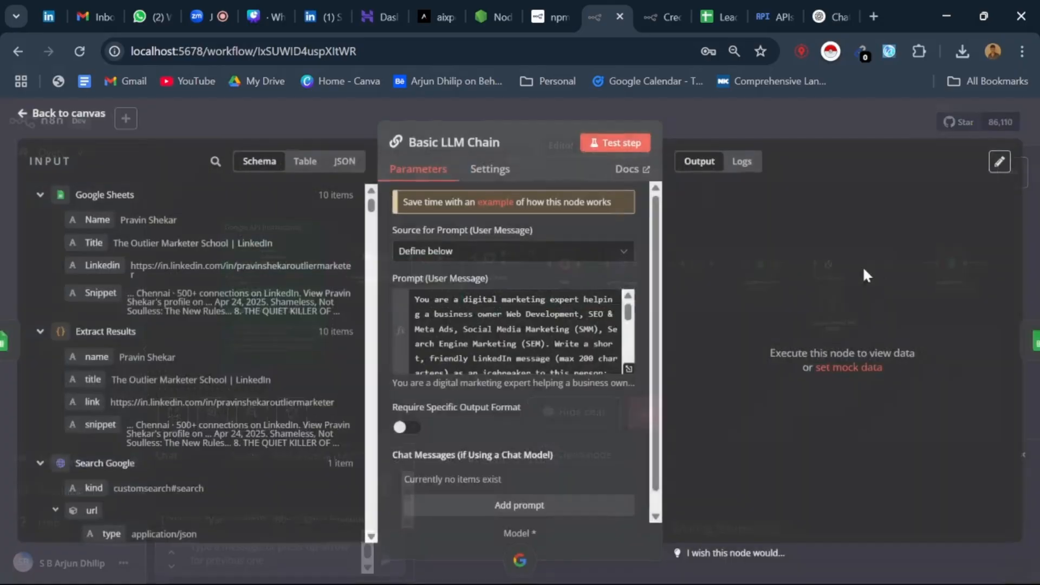
scroll(515, 331, down, 5)
scroll(515, 330, down, 1)
scroll(515, 331, up, 1)
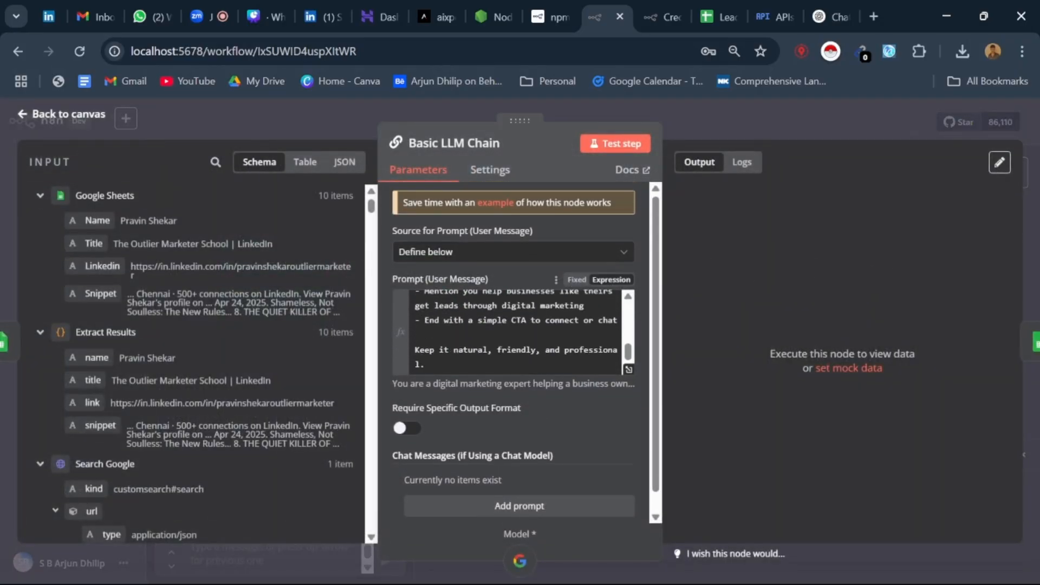
scroll(514, 331, down, 1)
scroll(515, 326, up, 5)
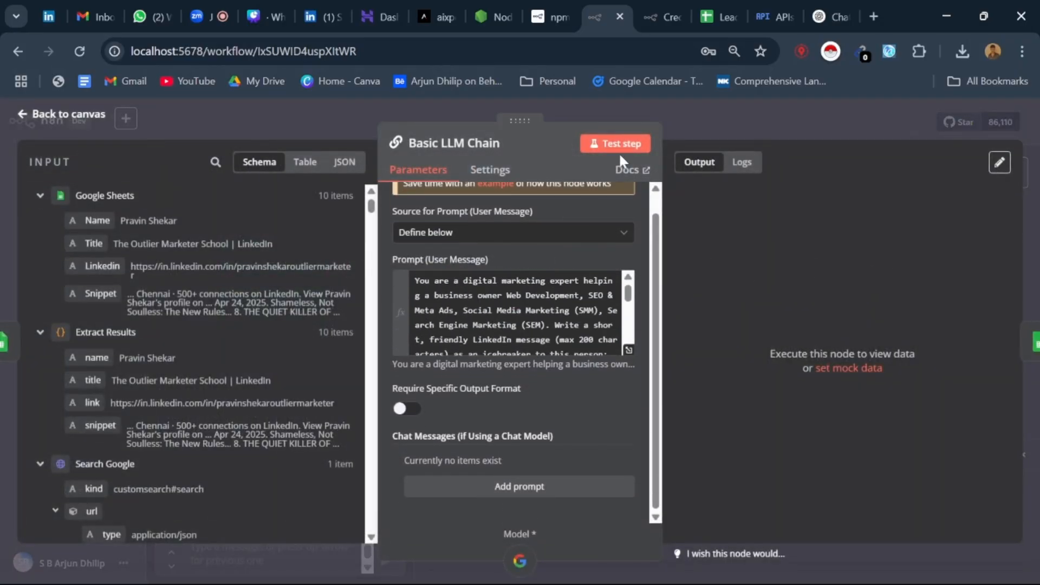
scroll(514, 317, down, 5)
scroll(532, 400, up, 1)
scroll(520, 484, down, 1)
scroll(523, 401, up, 1)
scroll(521, 331, up, 5)
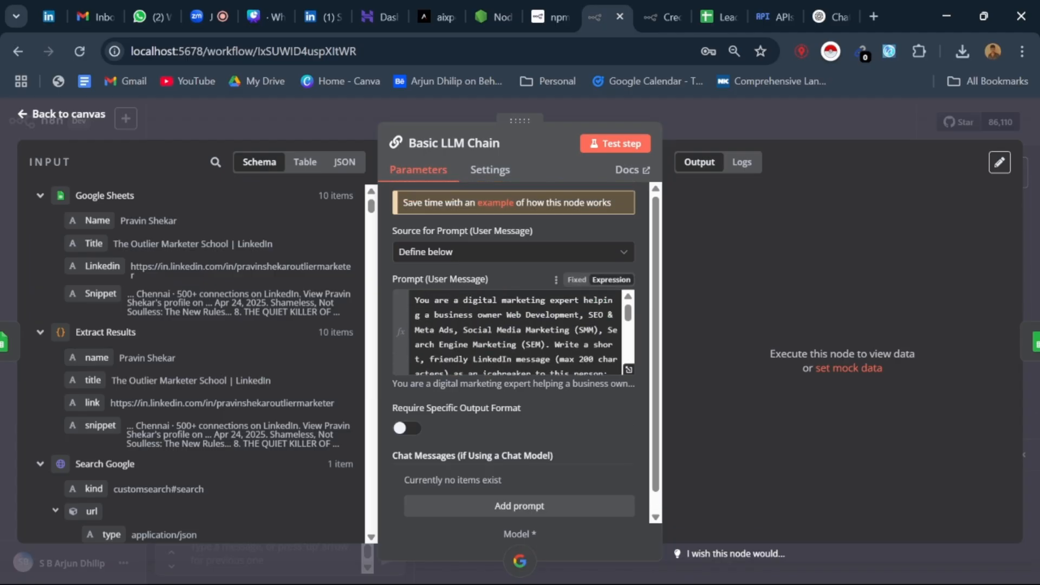
Step: Test the Basic LLM Chain step, review the generated messages, and return to the workflow canvas
click(625, 148)
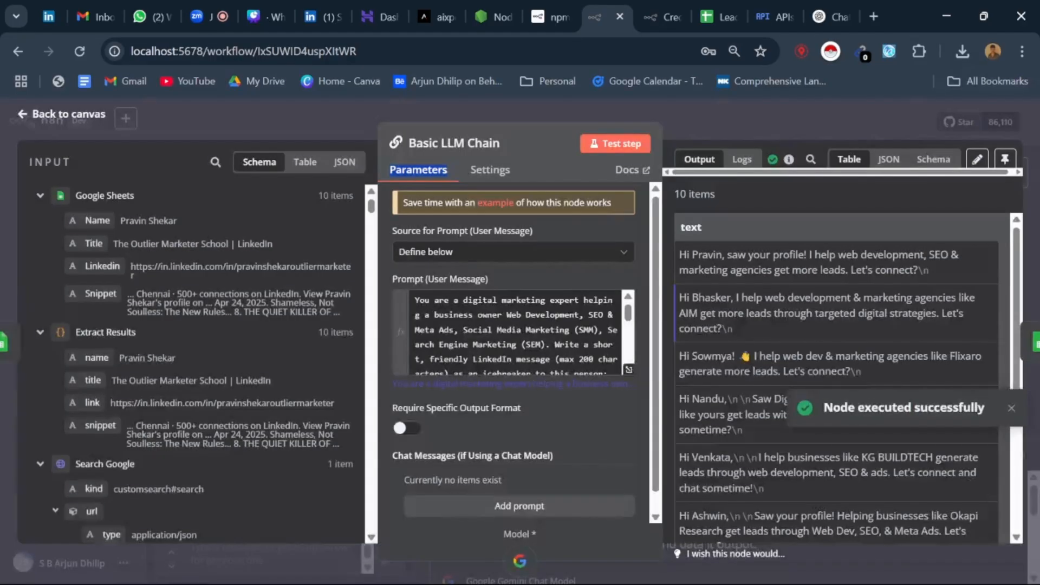
scroll(744, 362, down, 5)
scroll(743, 362, up, 5)
scroll(742, 355, up, 1)
click(22, 114)
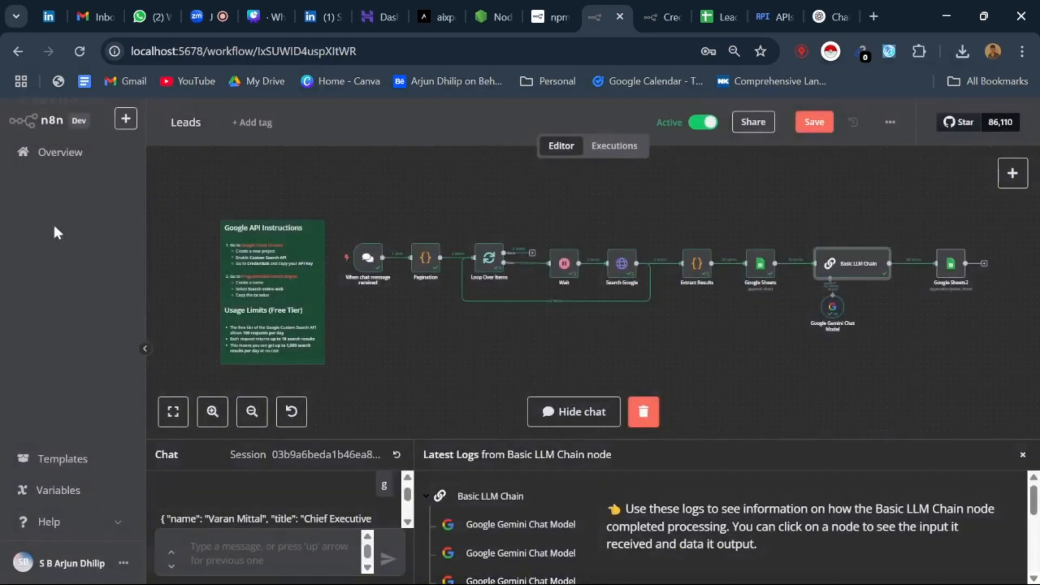
Step: Check the Icebreaker column in the Auto sheet, reload the spreadsheet, and return to the Leads workflow
click(729, 11)
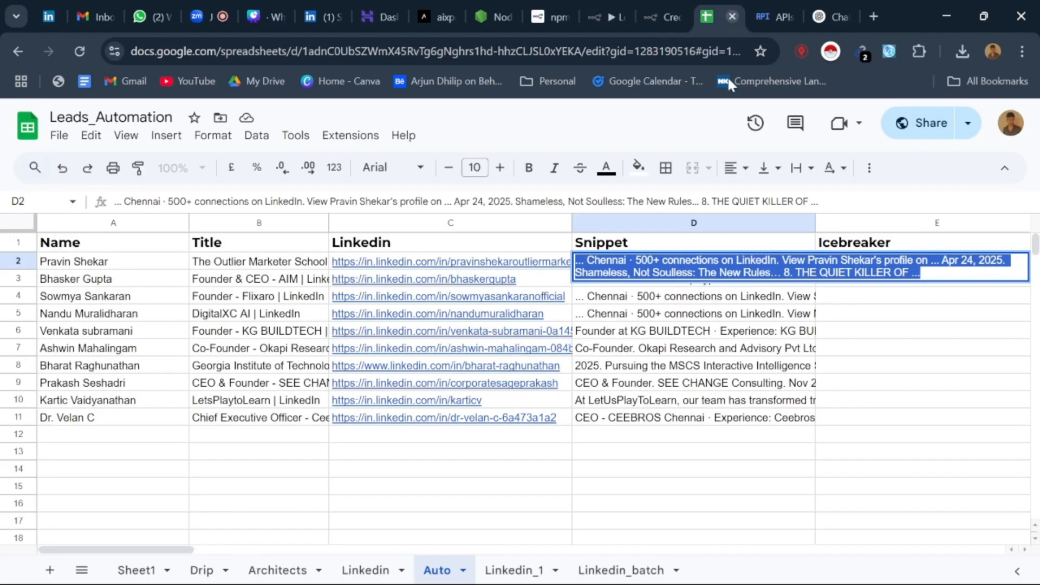
click(867, 312)
click(856, 263)
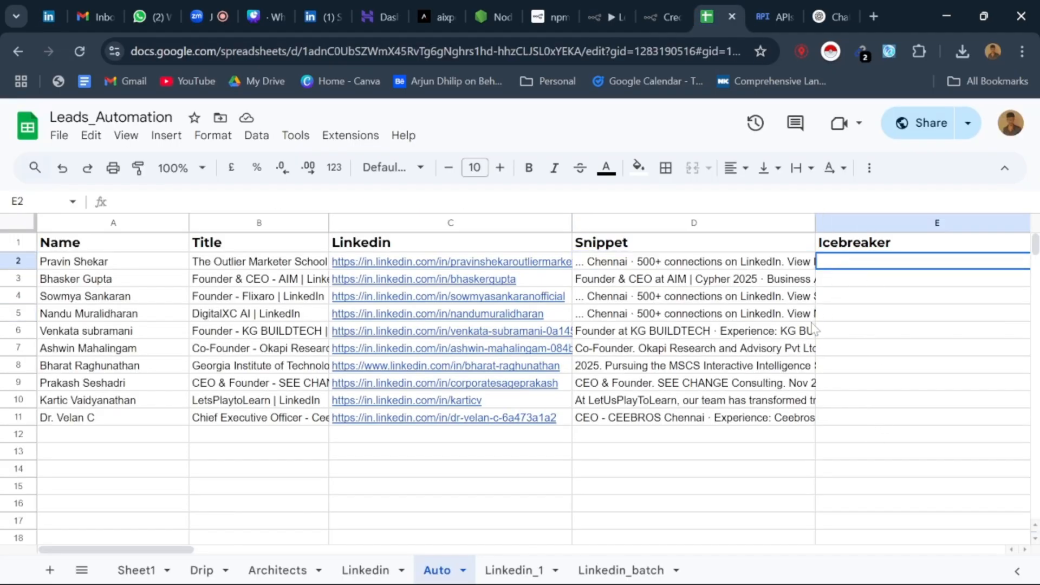
click(80, 51)
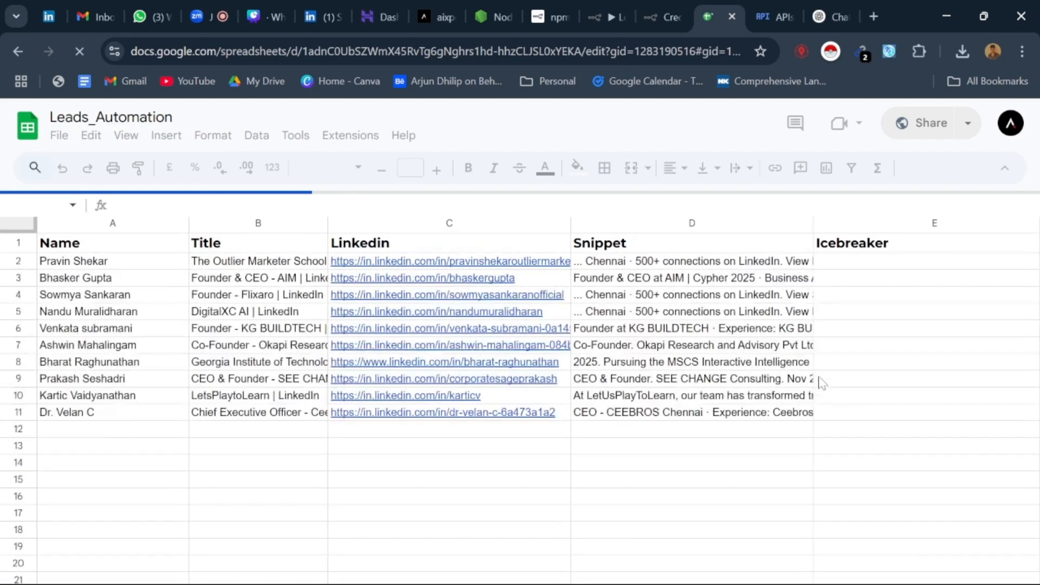
click(666, 16)
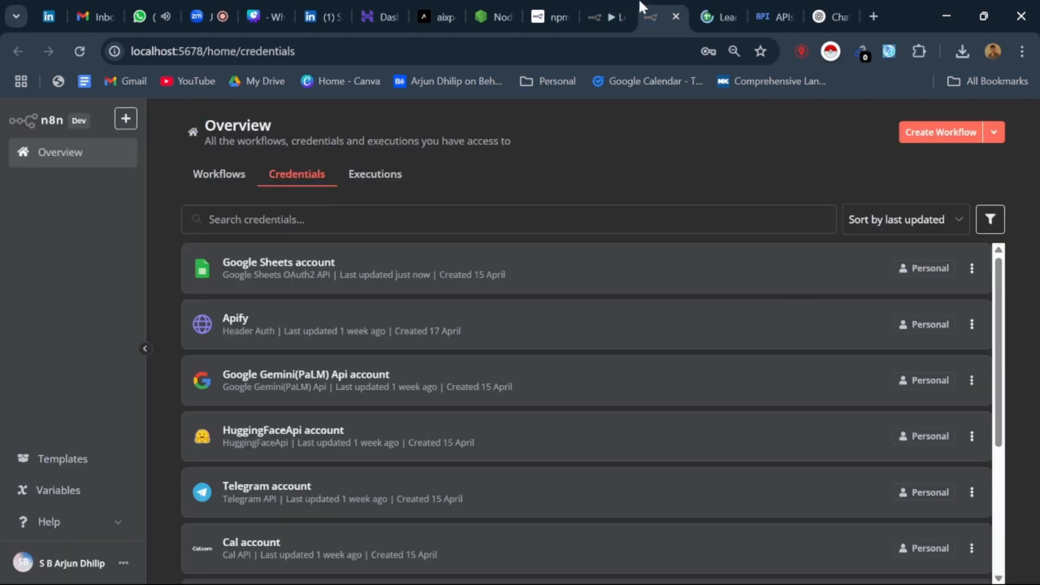
click(615, 8)
Step: Review the column mappings in the Google Sheets2 node, including Icebreaker, and test the append or update step
click(945, 270)
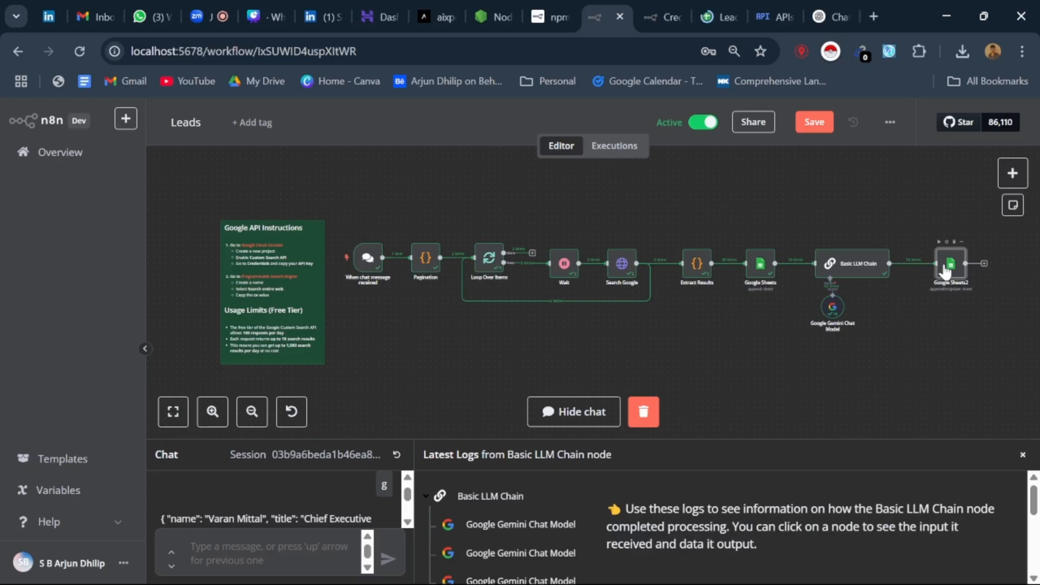
double_click(946, 270)
scroll(622, 399, down, 6)
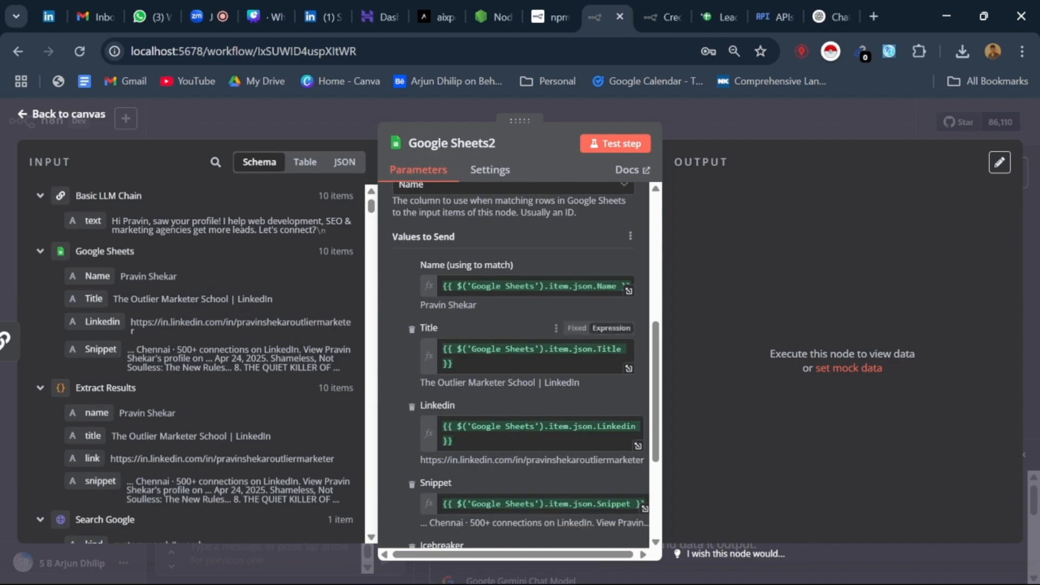
scroll(469, 413, down, 4)
scroll(331, 213, down, 2)
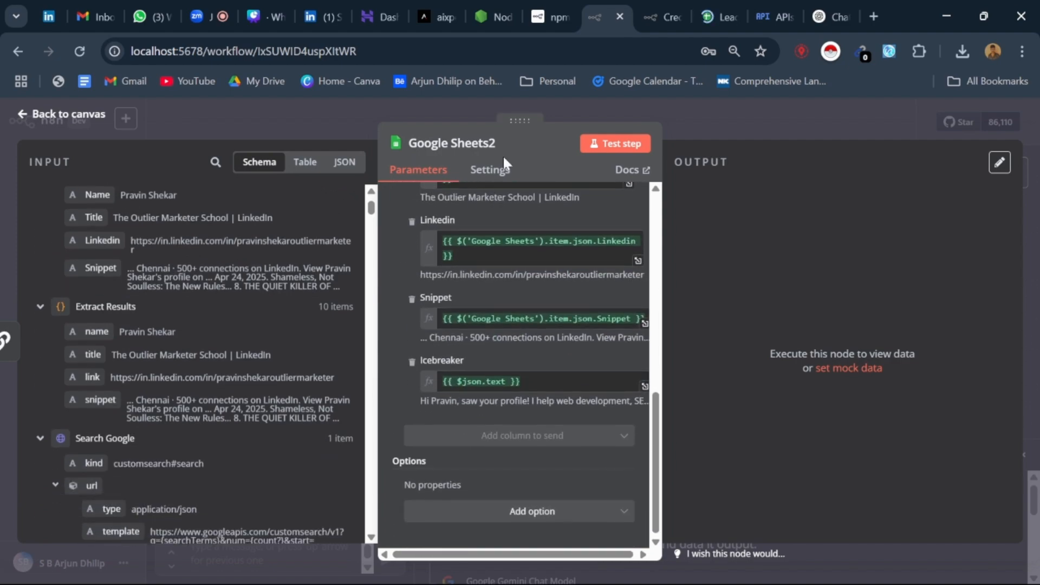
click(615, 143)
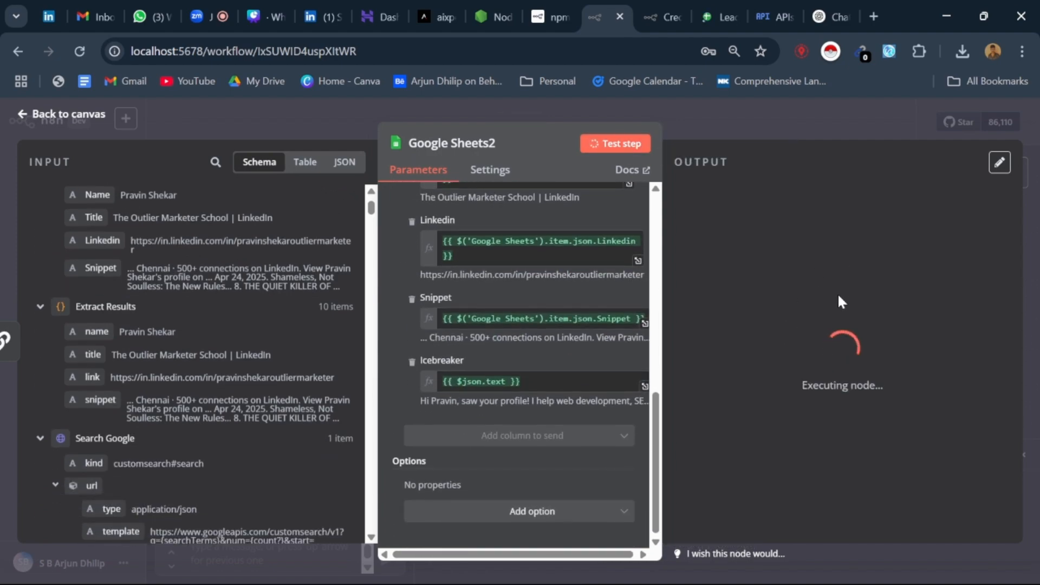
scroll(839, 368, down, 3)
Step: Review the generated messages in the Icebreaker column of the Auto sheet in Leads_Automation
click(721, 17)
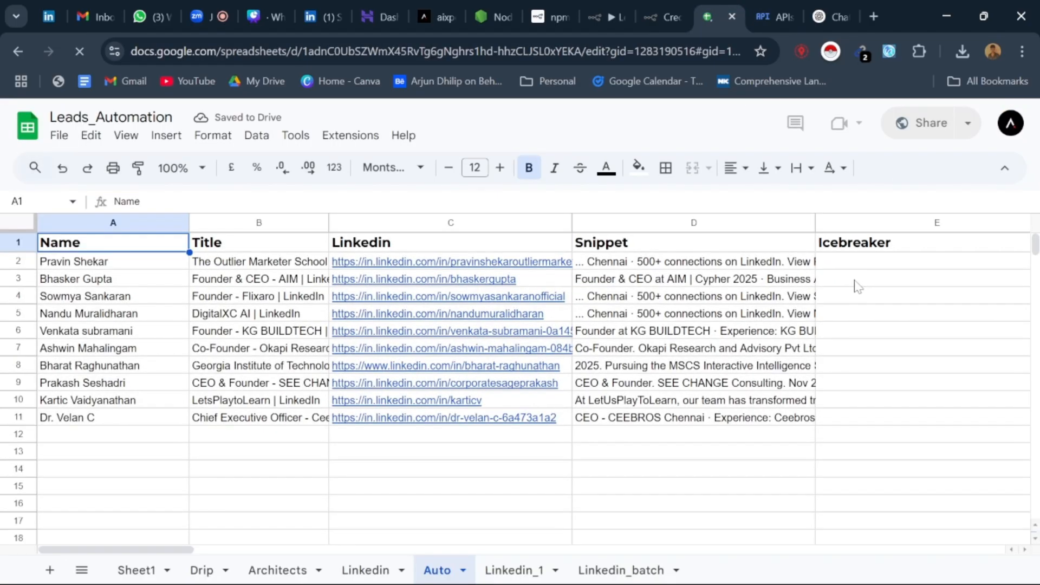
click(872, 270)
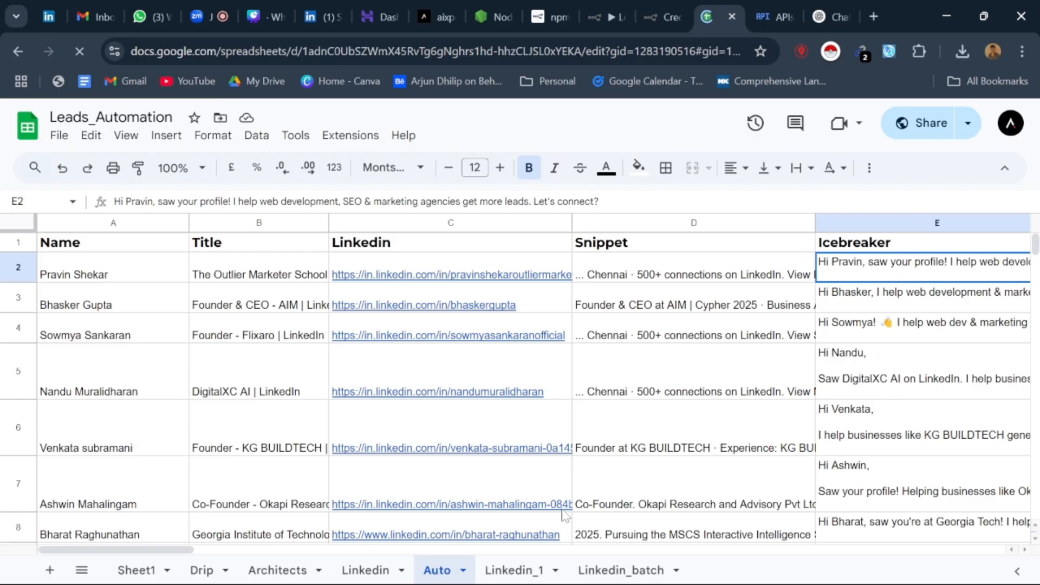
drag(130, 550, 193, 552)
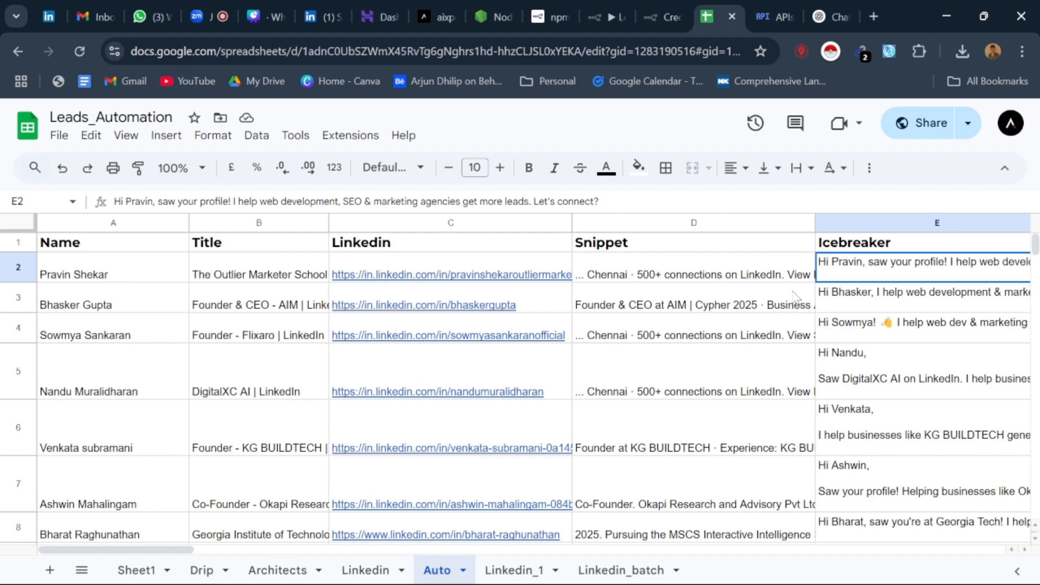
Step: Read individual Icebreaker messages in the Auto sheet, including cells E4 and E11
click(843, 341)
scroll(672, 374, down, 7)
scroll(860, 457, up, 3)
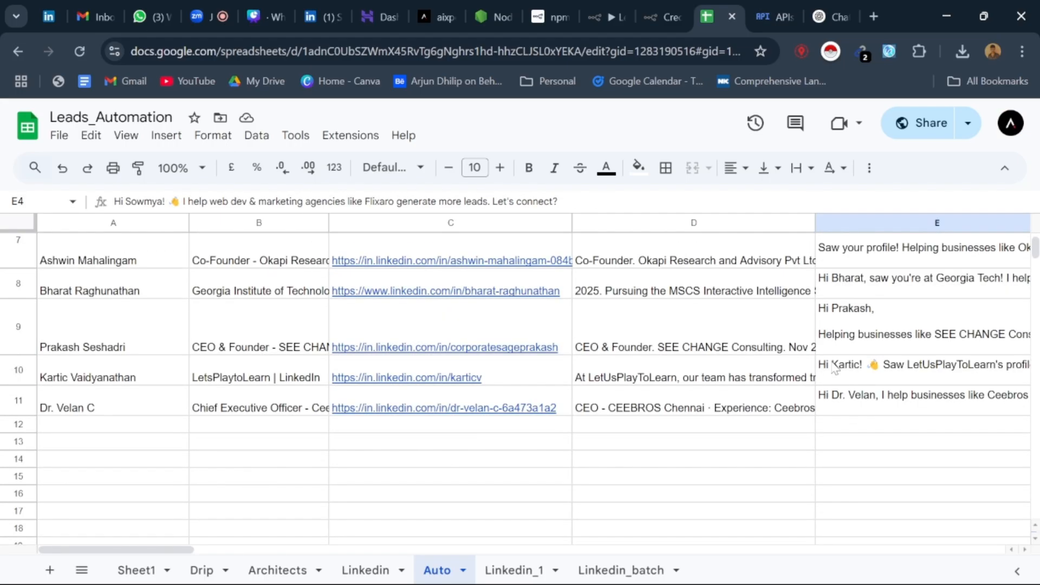
click(854, 409)
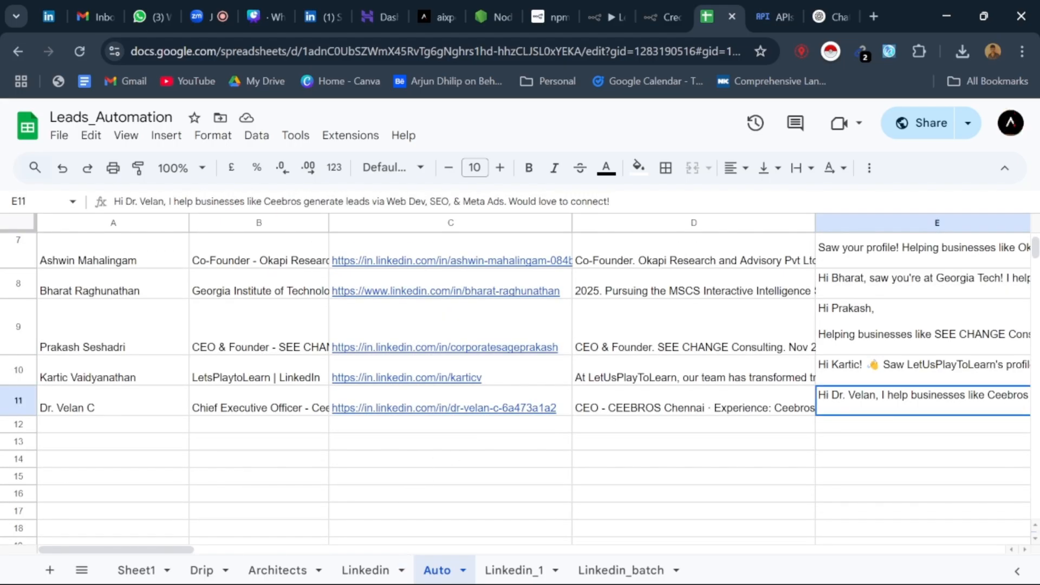
scroll(641, 453, up, 3)
scroll(641, 453, up, 2)
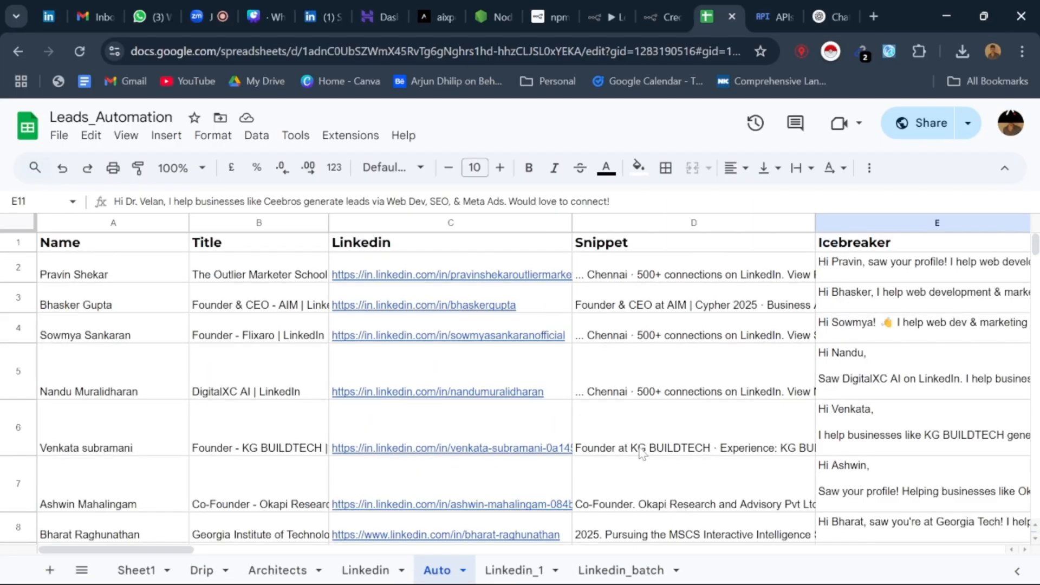
Step: Leave the Google Sheets2 node in the Leads workflow and close the Google Cloud credentials page
click(601, 16)
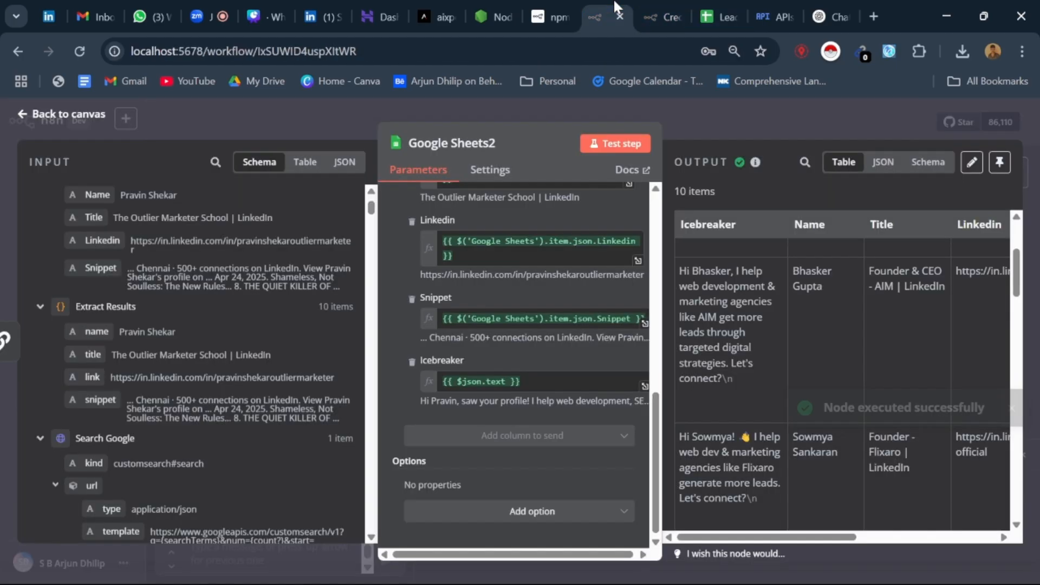
click(24, 114)
click(731, 10)
click(767, 12)
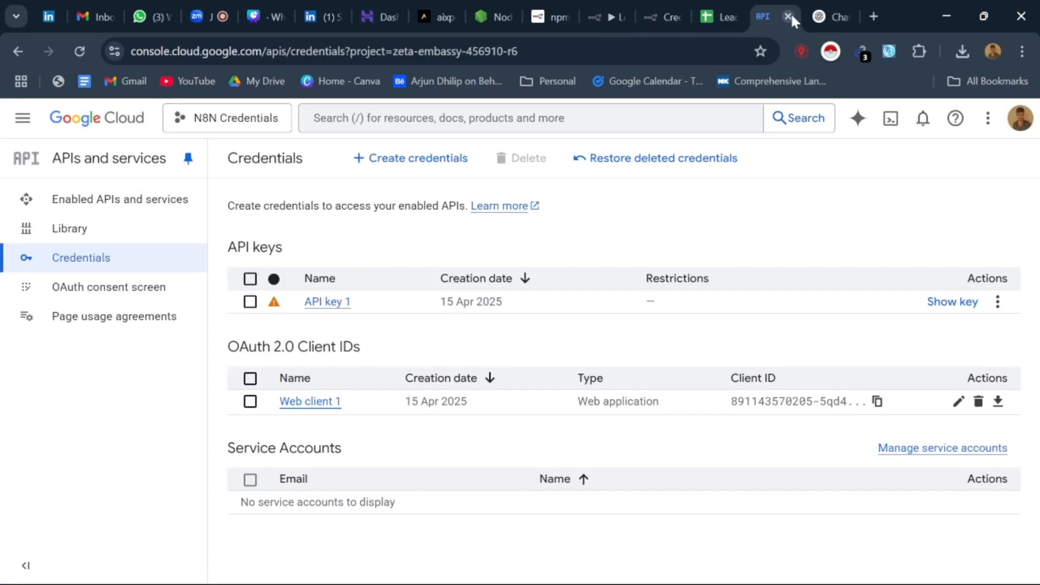
click(789, 15)
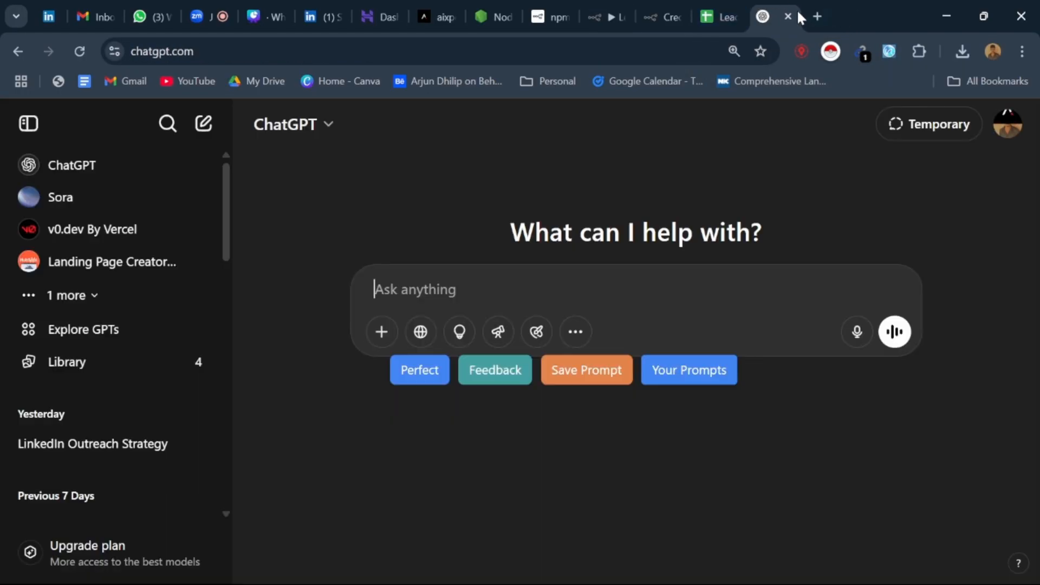
Step: Search Google for PhantomBuster in a new browser tab and open its official website
click(816, 14)
text(phatomn)
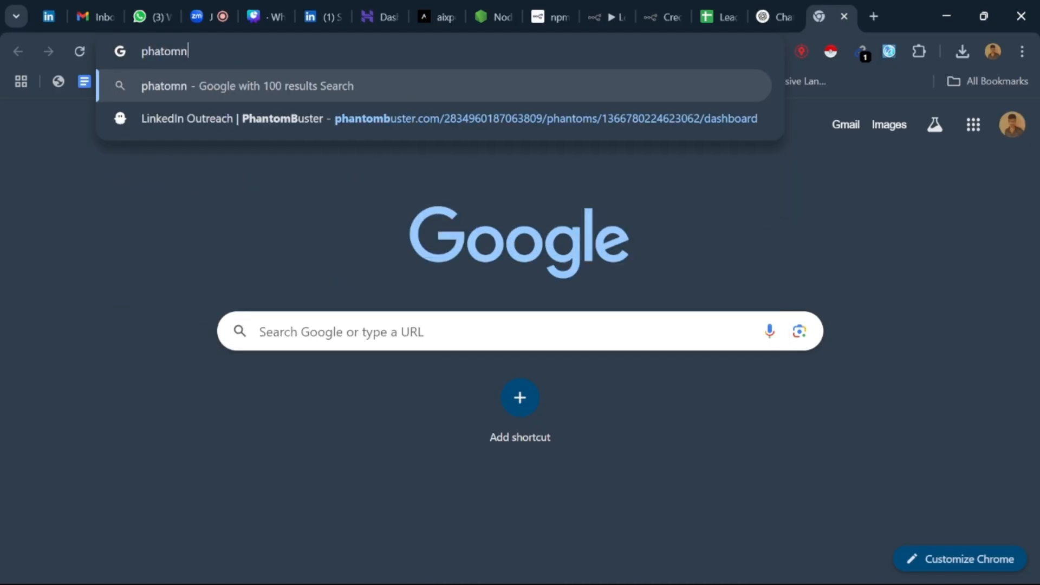
key(BackSpace)
text(buster)
key(Return)
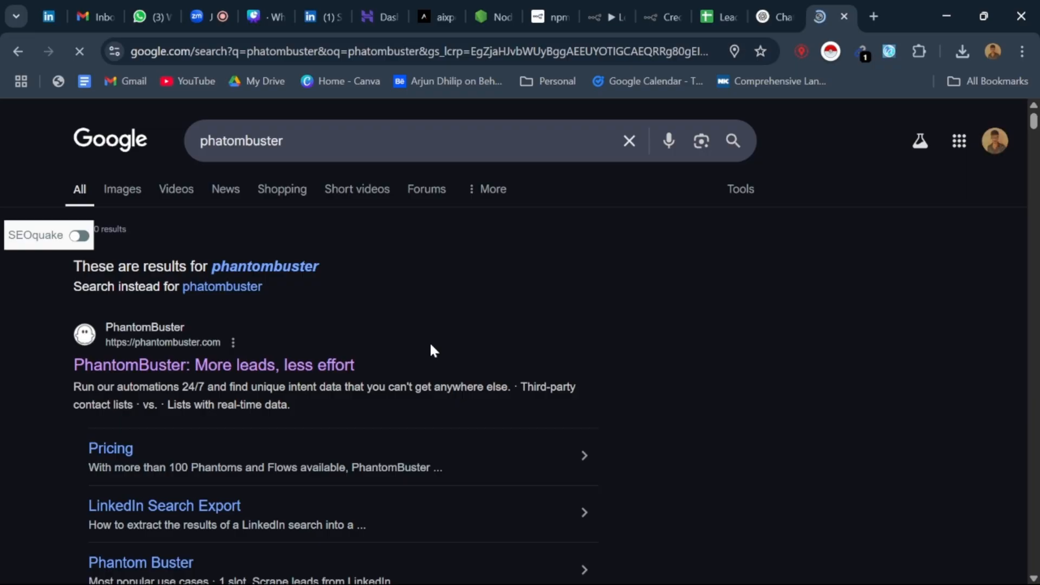
click(309, 370)
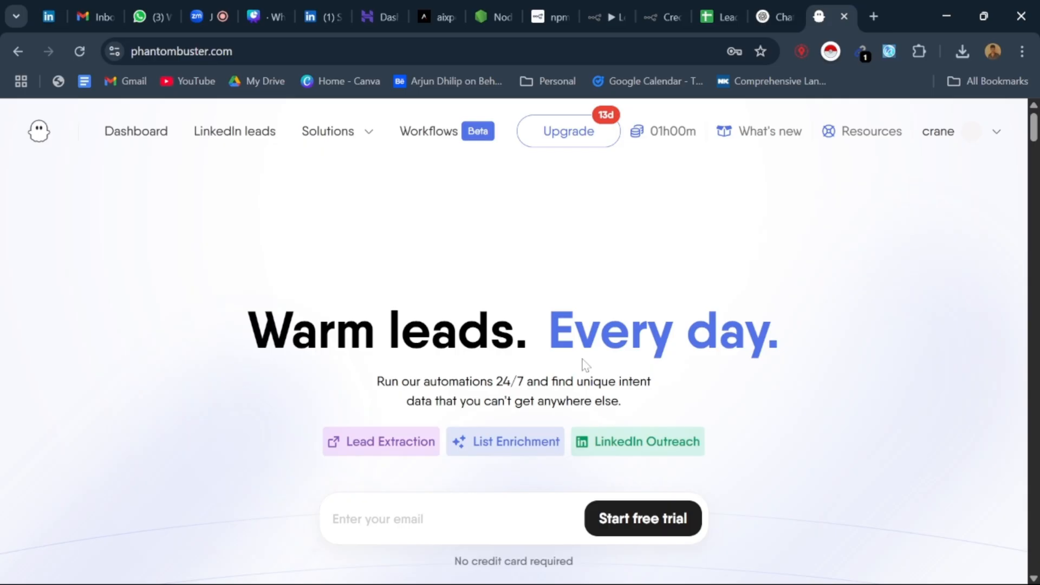
Step: Look over the PhantomBuster workspace account options and the LinkedIn leads page
click(970, 134)
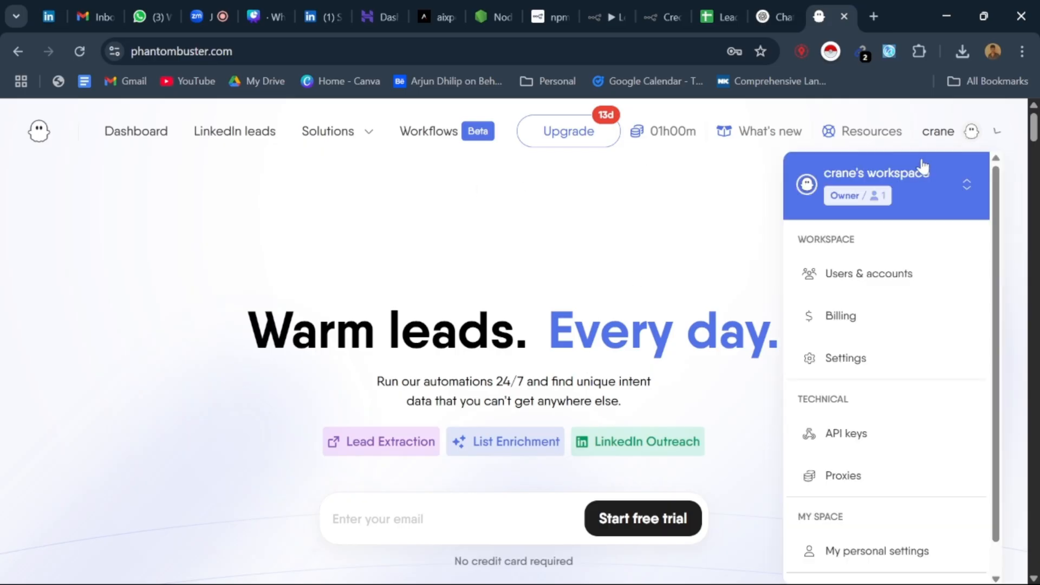
click(497, 255)
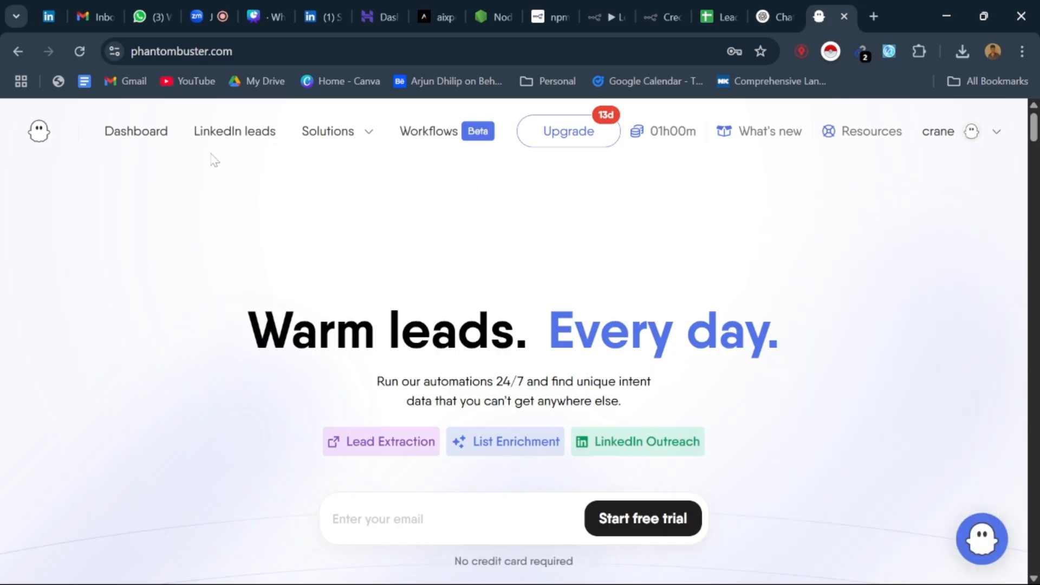
click(260, 131)
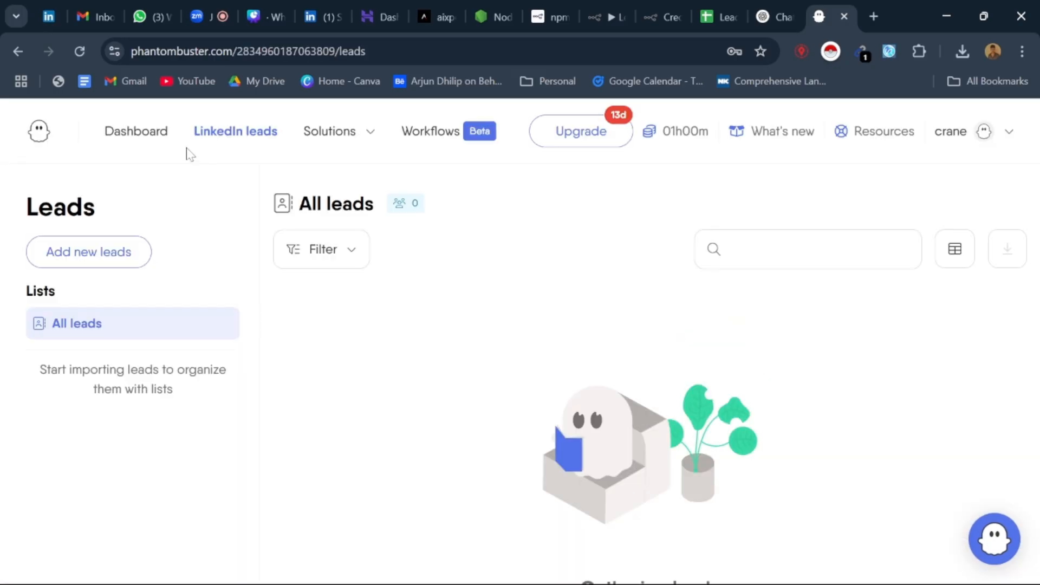
Step: Browse the PhantomBuster dashboard, filter it by the LinkedIn platform, and examine the popular solutions and existing flows
click(155, 134)
scroll(250, 282, down, 3)
scroll(249, 281, up, 9)
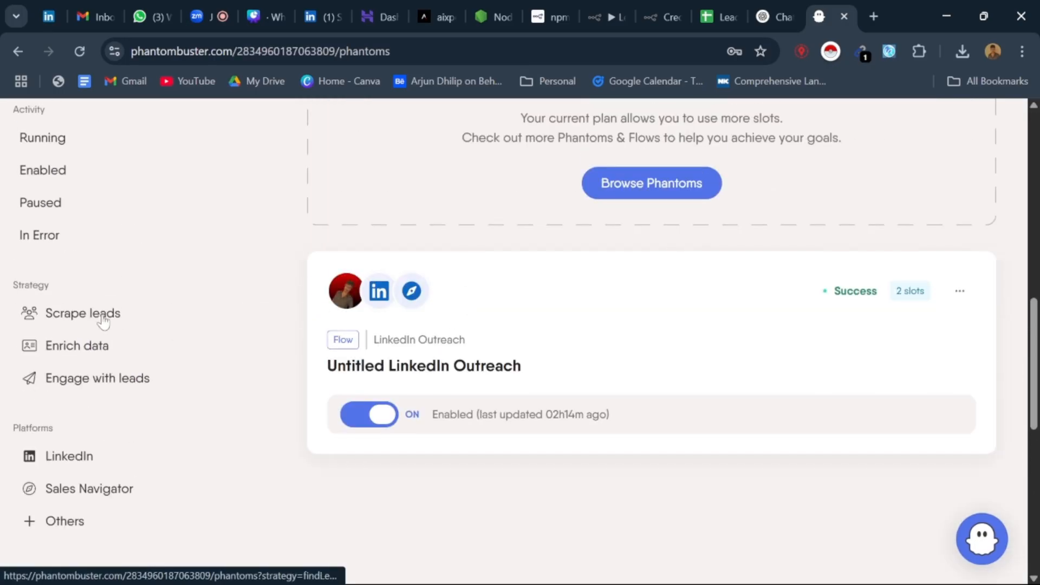
scroll(76, 366, down, 1)
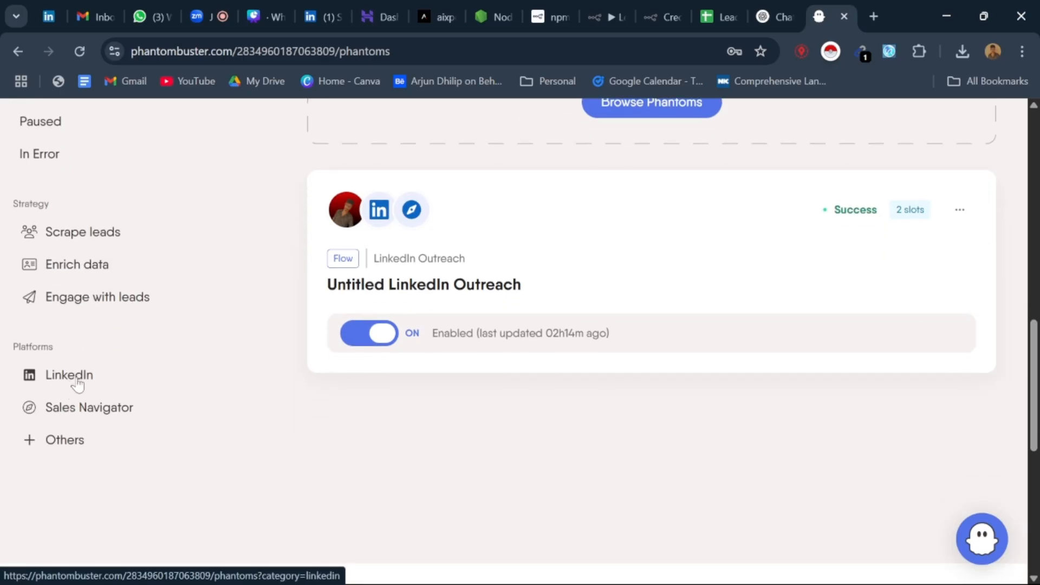
click(77, 379)
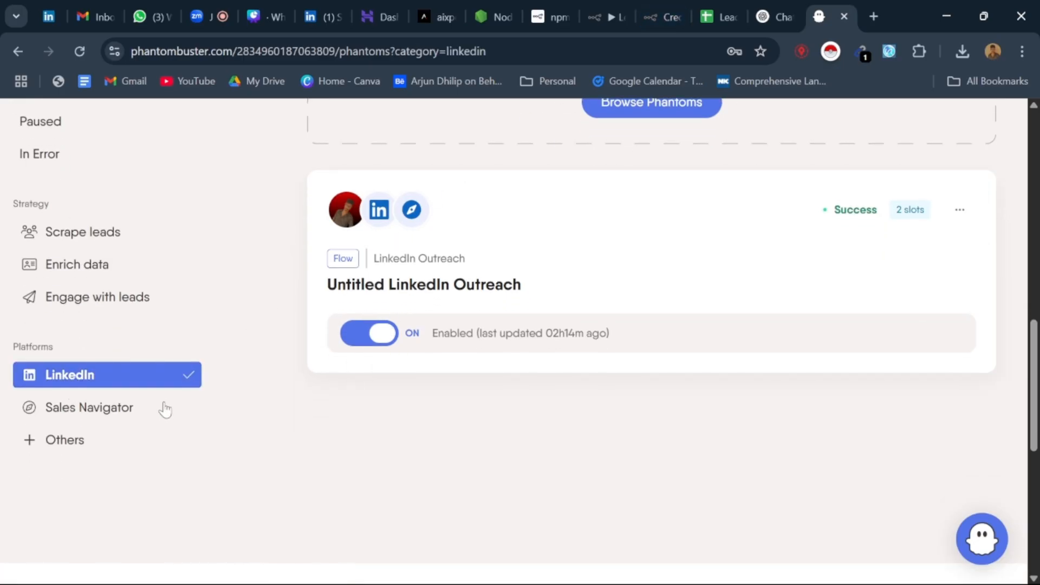
scroll(413, 300, up, 10)
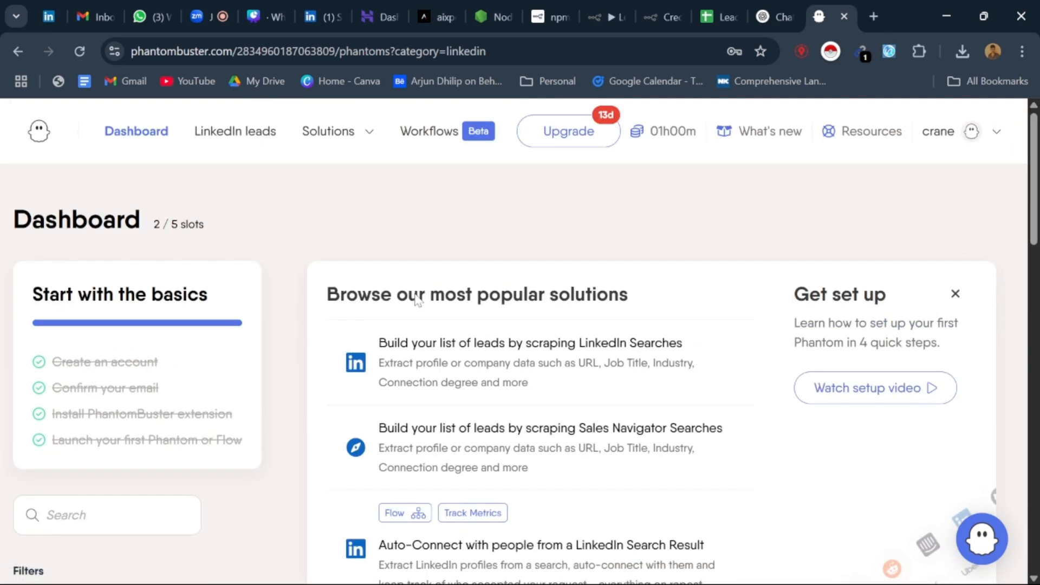
scroll(414, 302, down, 6)
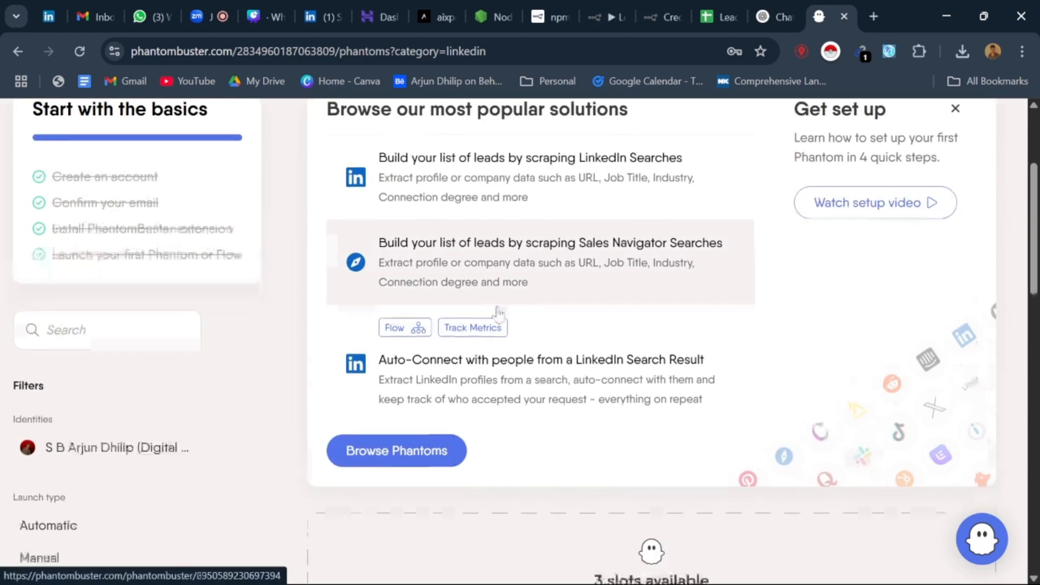
scroll(500, 314, down, 2)
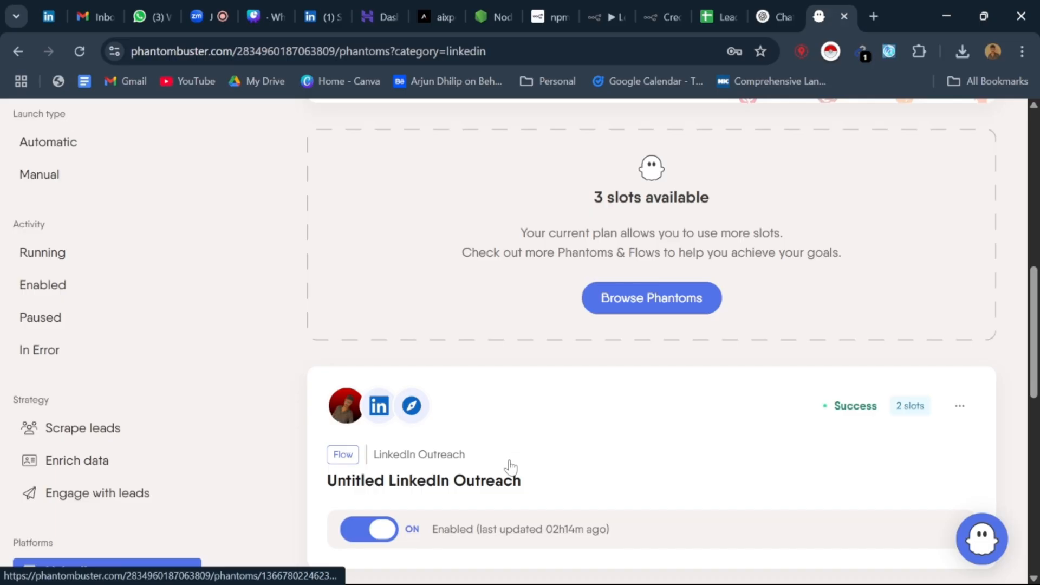
Step: Open the Untitled LinkedIn Outreach flow and look over its Leads view
click(511, 467)
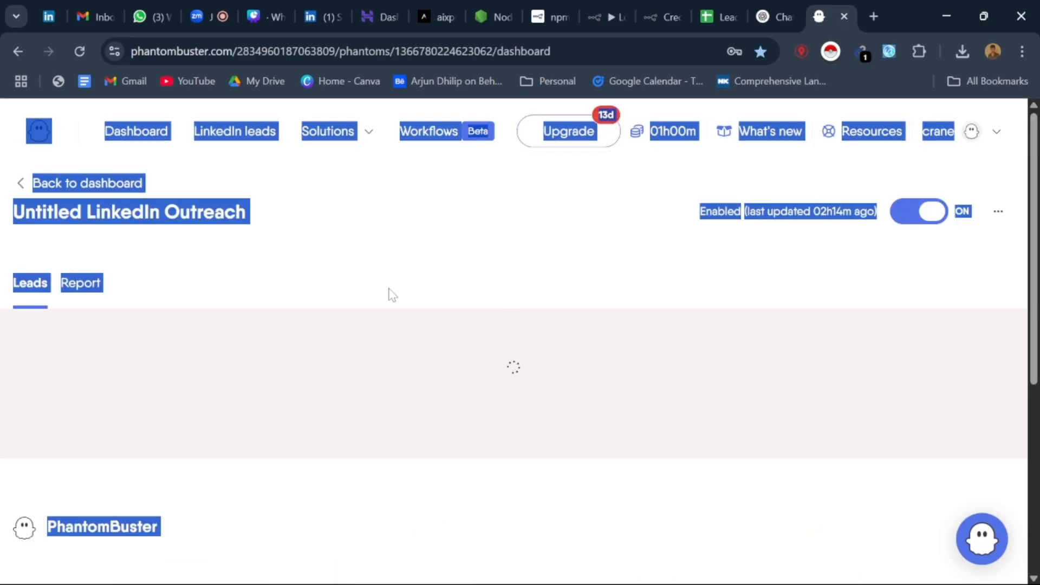
click(318, 307)
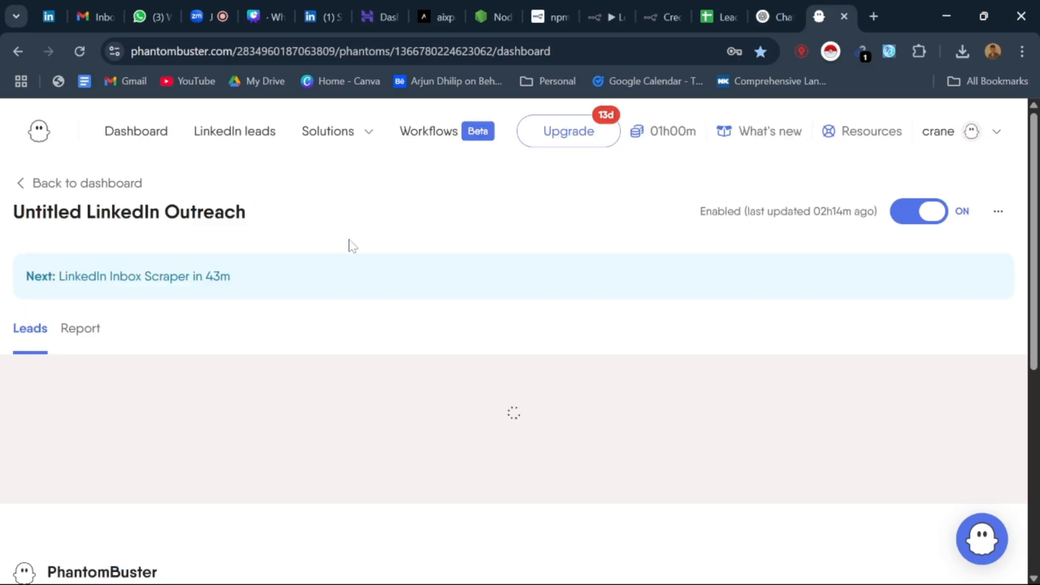
scroll(358, 295, down, 1)
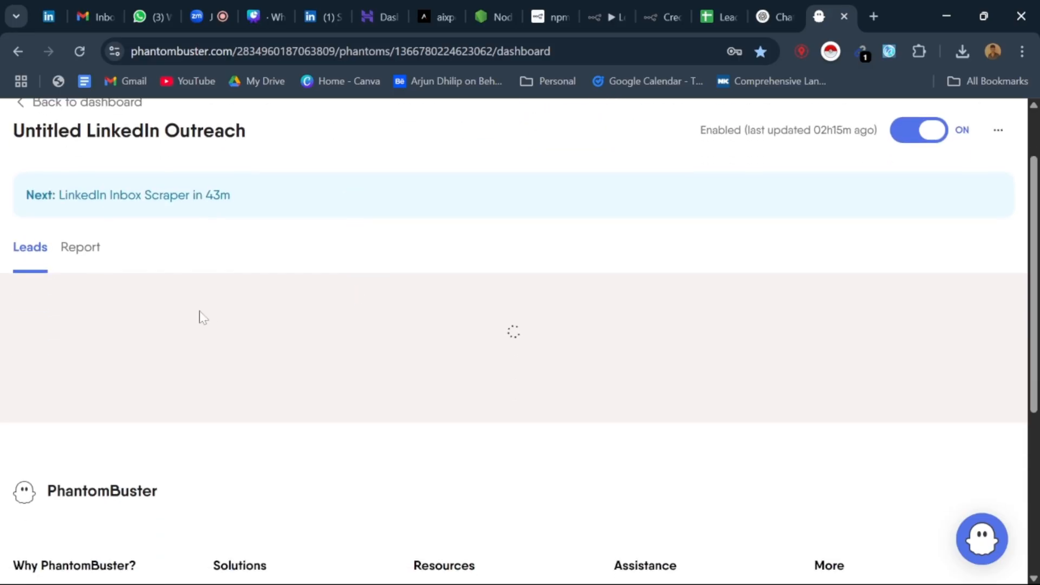
Step: Check the lead list in the Auto sheet of Leads_Automation and return to the PhantomBuster dashboard
click(699, 8)
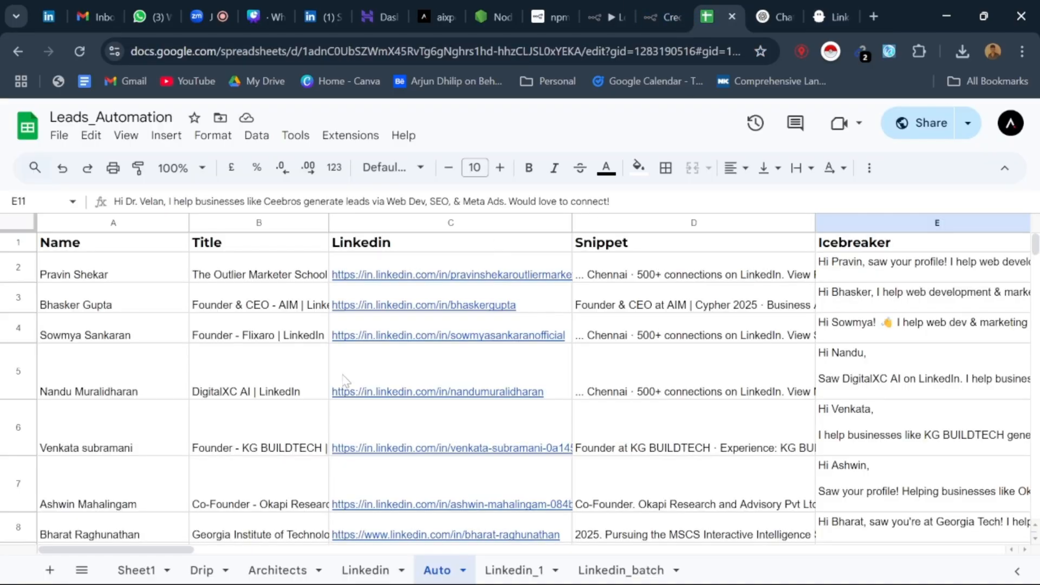
scroll(504, 353, down, 8)
scroll(485, 337, up, 9)
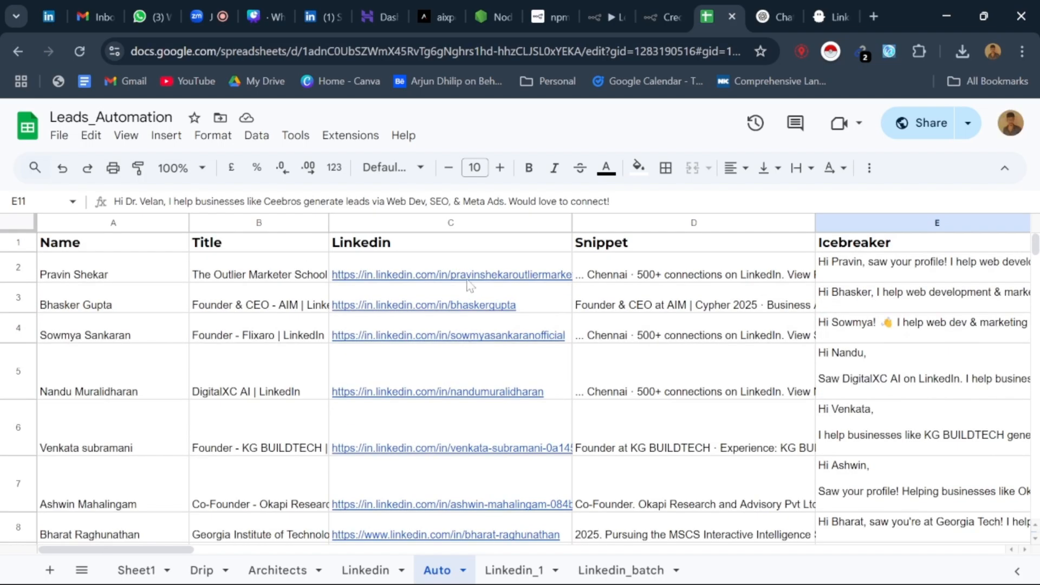
click(774, 16)
click(832, 16)
scroll(261, 255, up, 2)
click(28, 182)
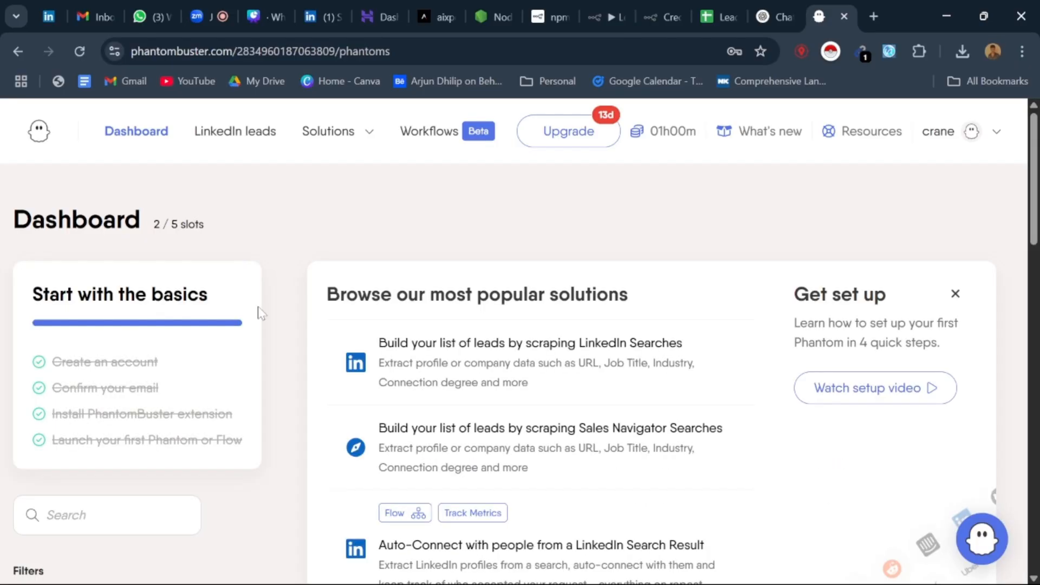
scroll(240, 302, down, 10)
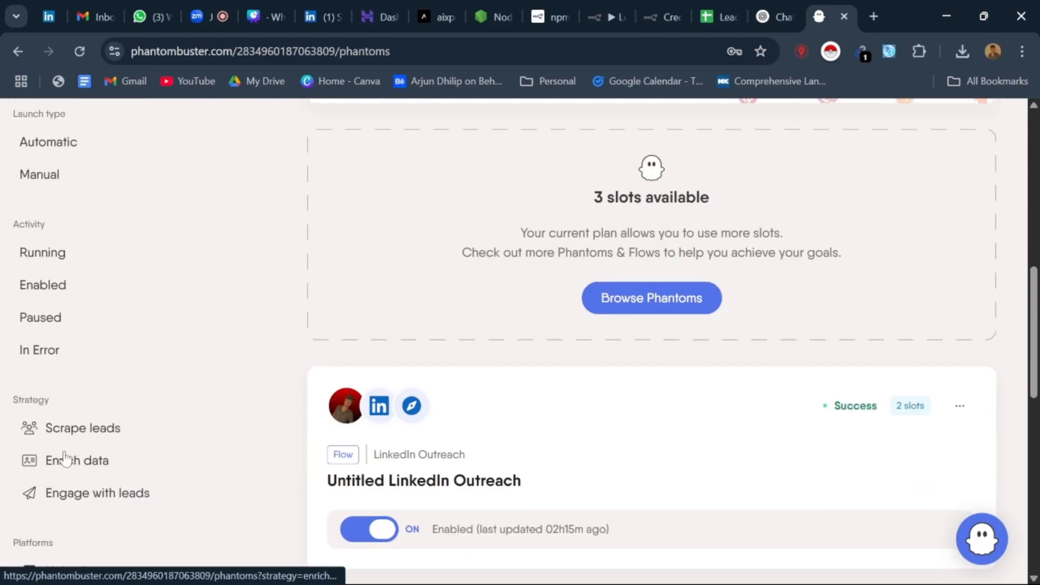
scroll(88, 468, down, 5)
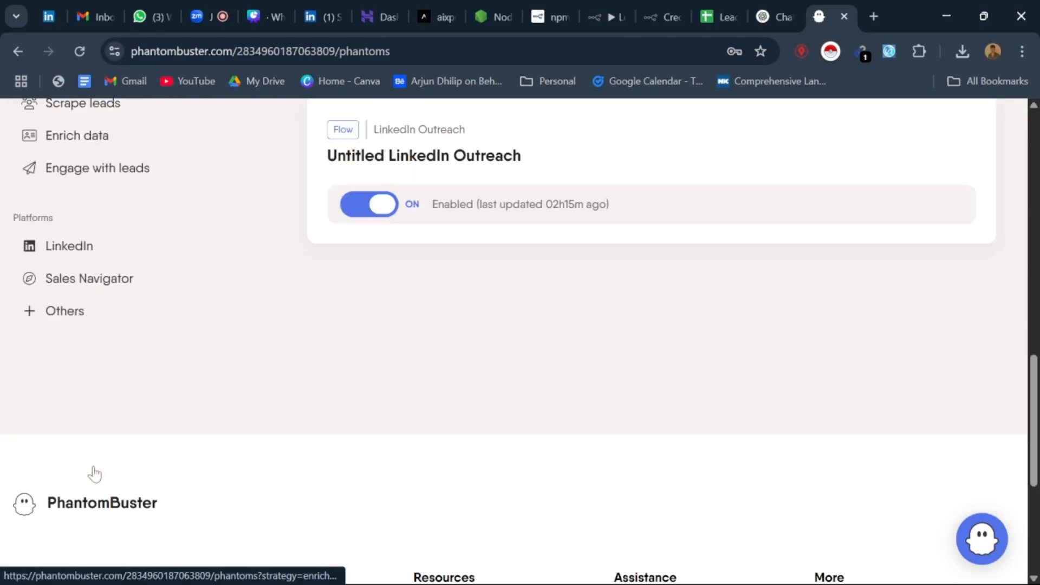
click(82, 252)
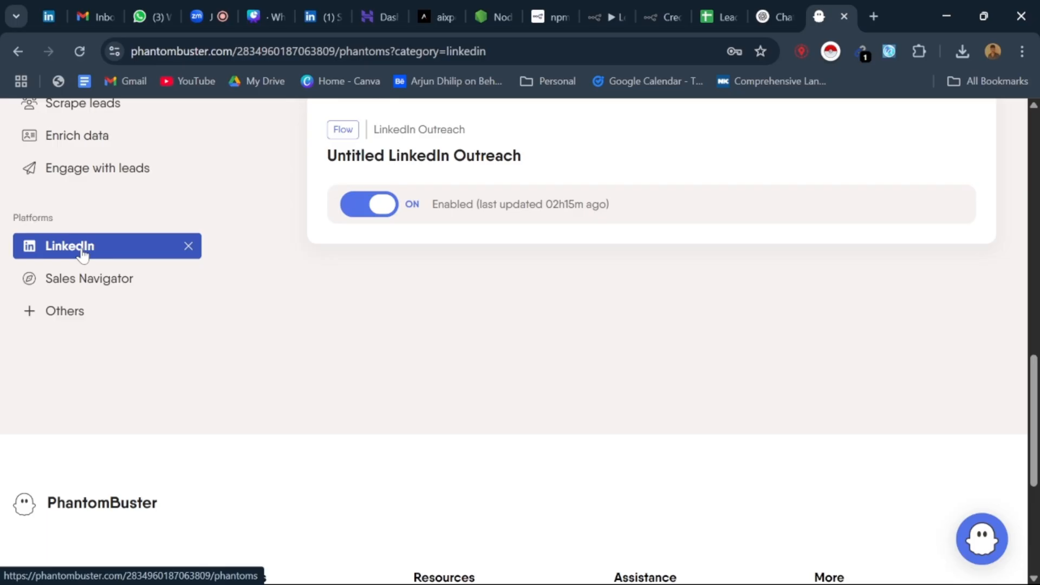
click(89, 254)
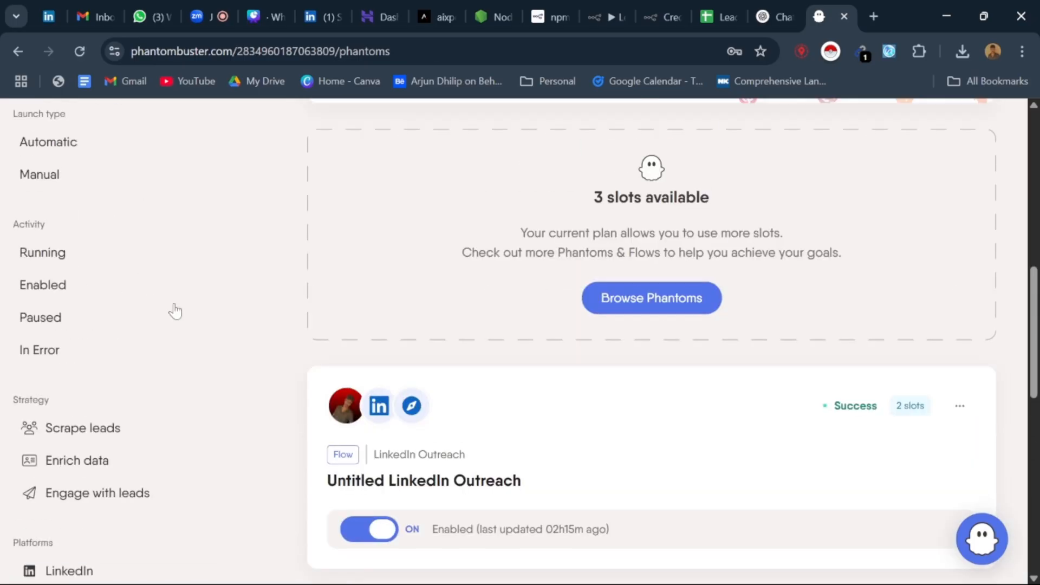
Step: Browse the available Phantoms and start a new setup of the "Connect and send follow-up messages" solution
click(677, 313)
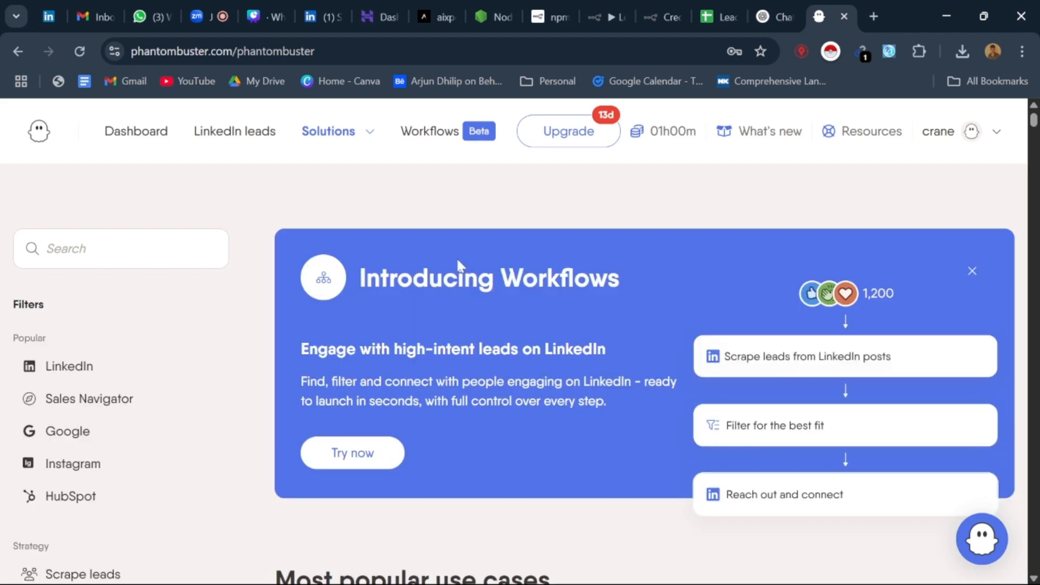
scroll(596, 302, down, 10)
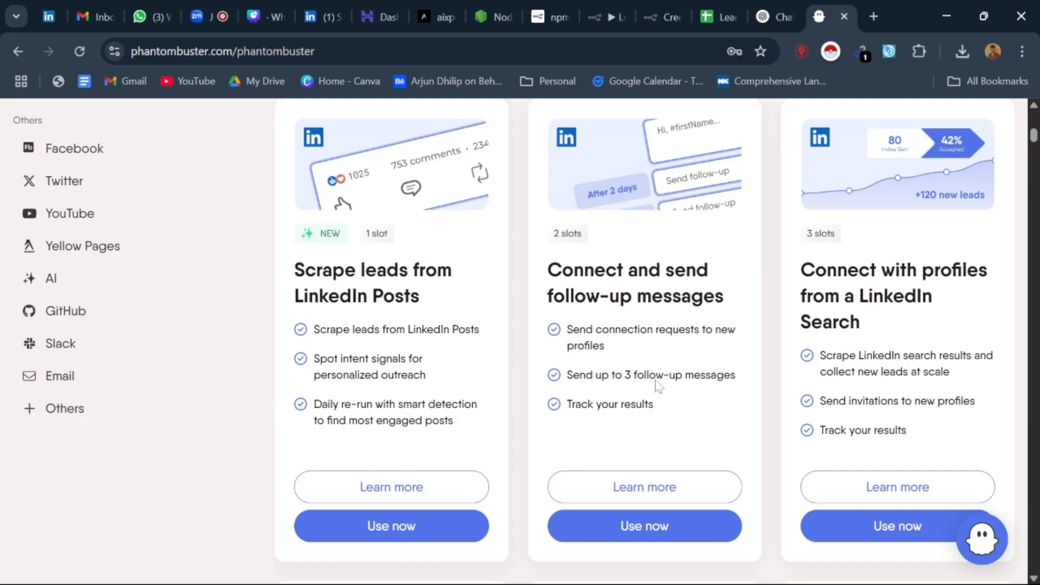
click(661, 537)
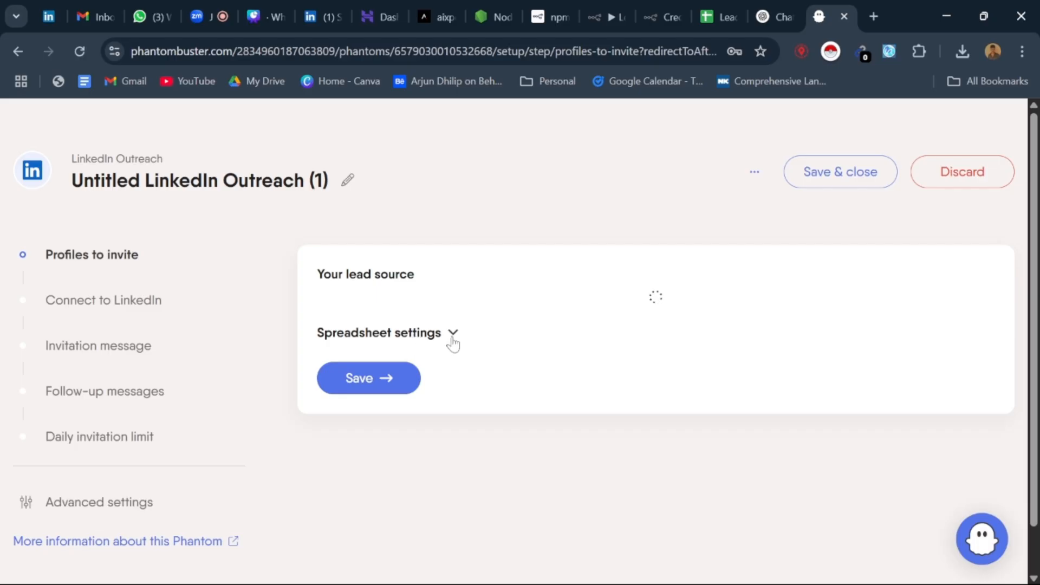
Step: Choose a URL as the lead source for the profiles to invite and enter the Leads_Automation Auto sheet's link
scroll(454, 371, down, 1)
click(493, 238)
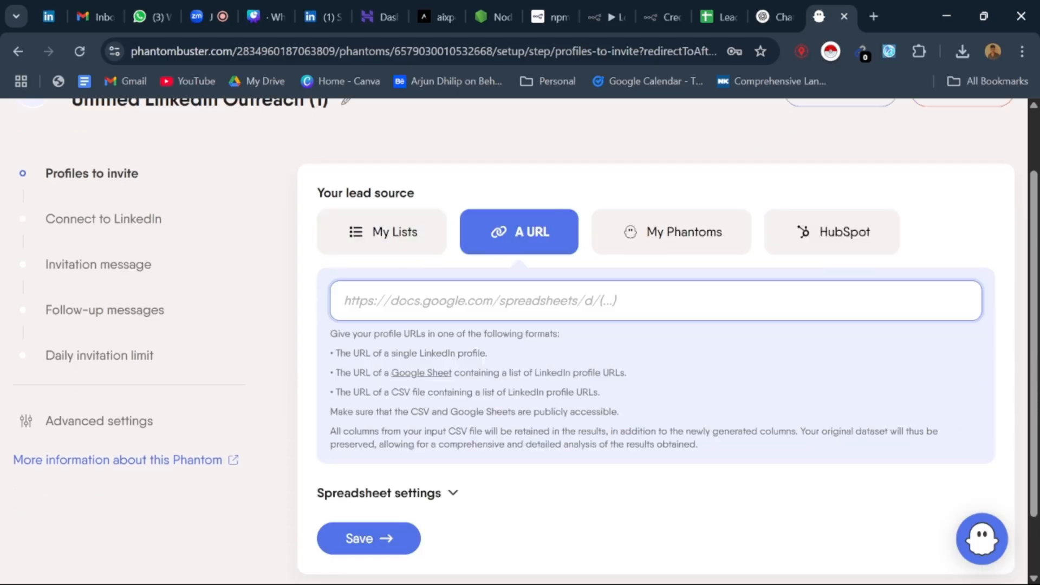
click(716, 7)
key(ctrl+l)
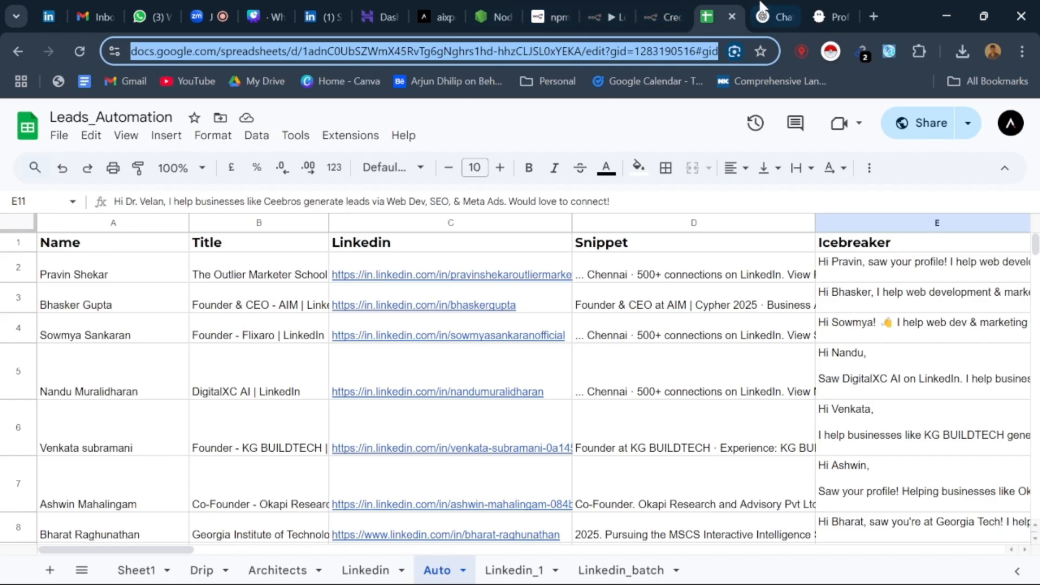
click(873, 16)
click(767, 16)
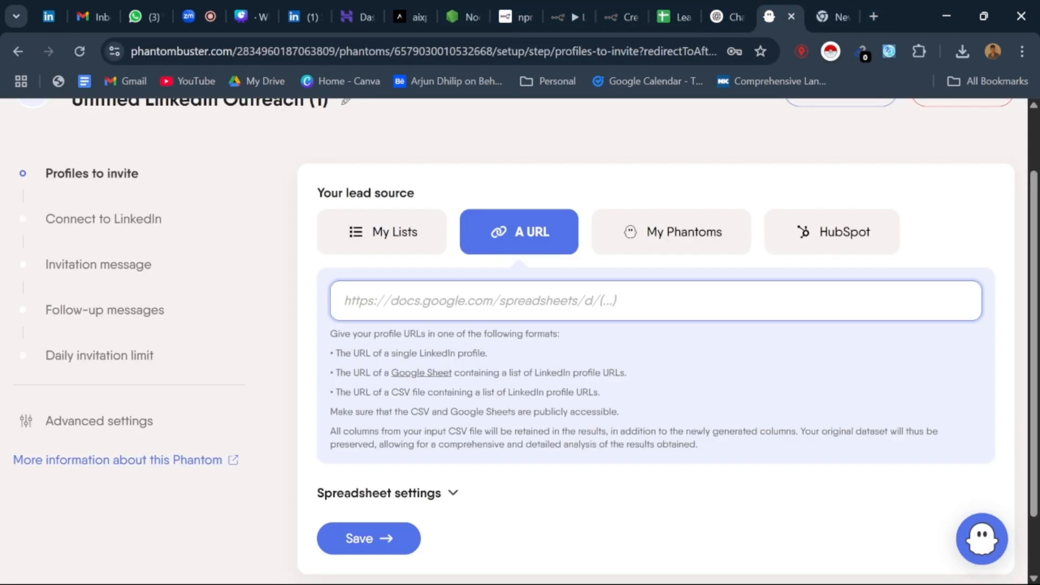
key(ctrl+v)
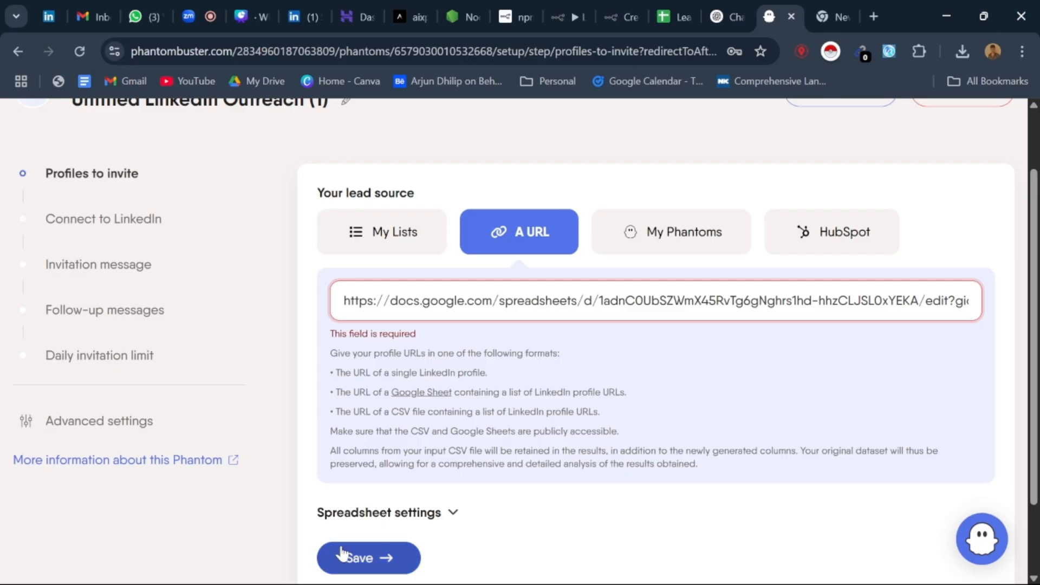
Step: Save the profiles-to-invite source and accept the detected LinkedIn account for the outreach
click(401, 538)
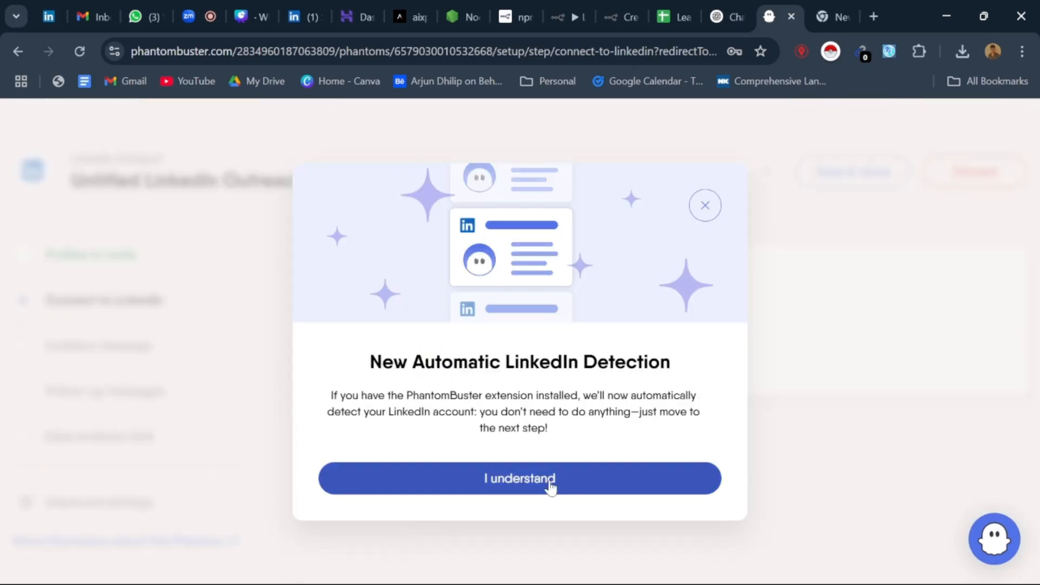
click(550, 484)
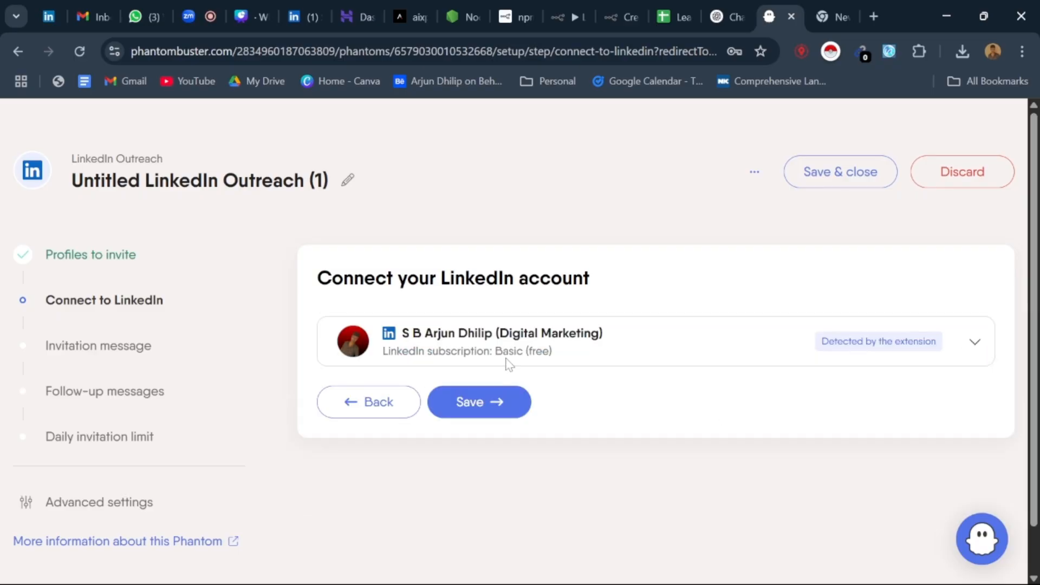
click(506, 401)
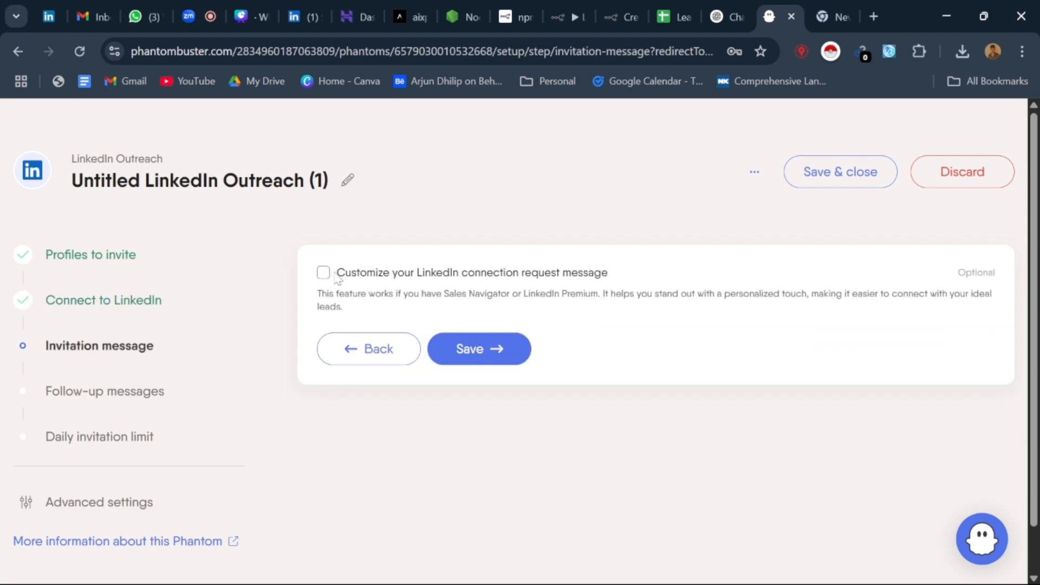
Step: Enable the customized LinkedIn connection request message and insert the Name placeholder into it
click(324, 273)
scroll(336, 278, down, 3)
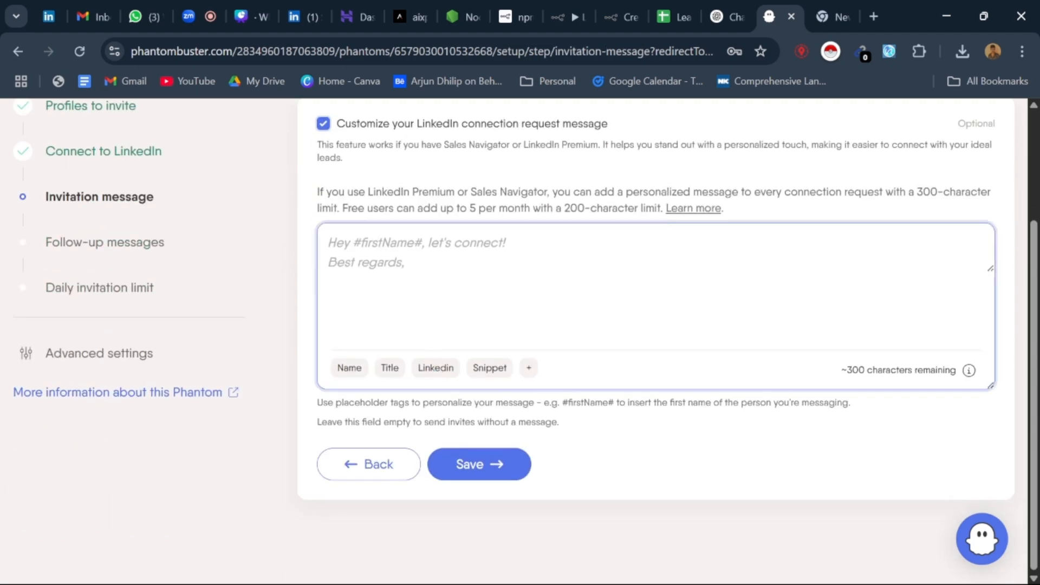
scroll(656, 325, up, 2)
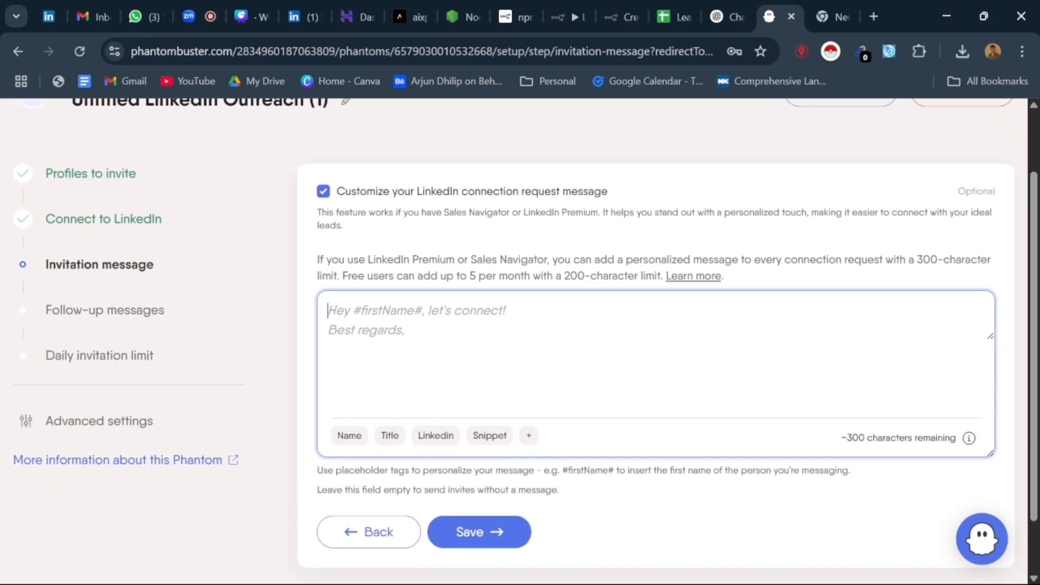
click(357, 440)
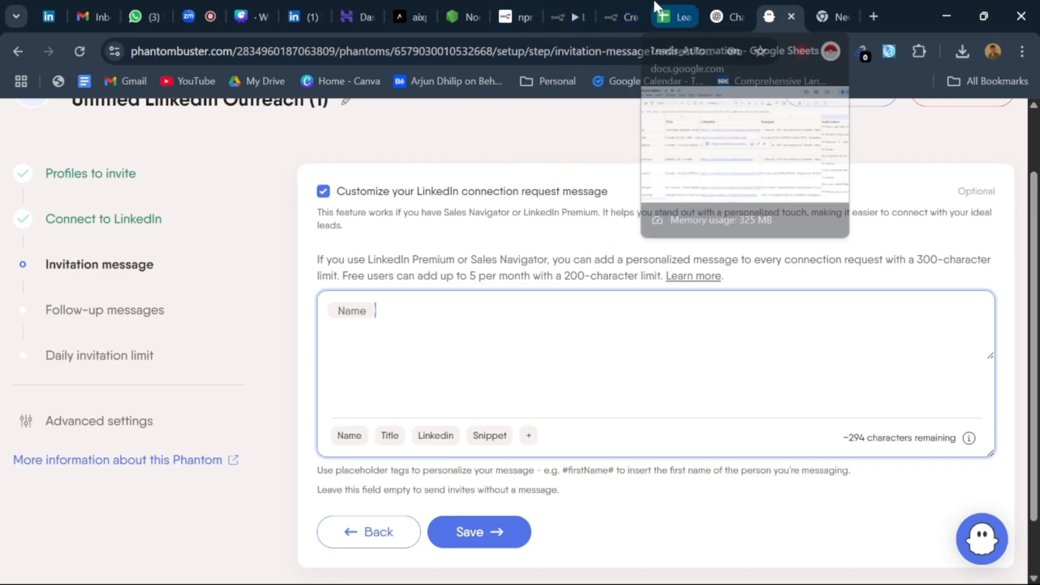
Step: Replace the invitation message with the icebreaker text copied from cell E2 of the Leads_Automation Auto sheet
click(672, 16)
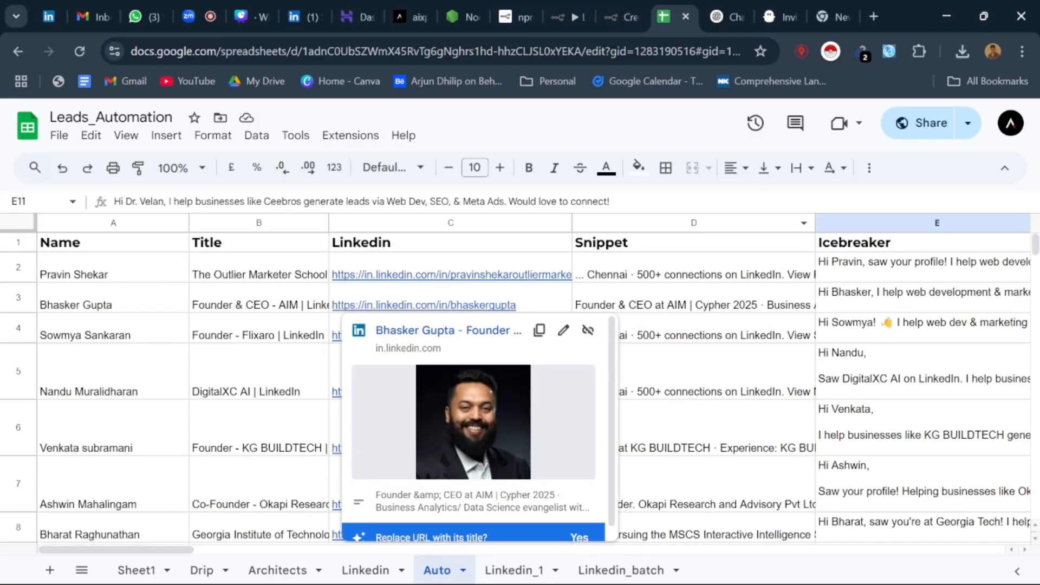
double_click(921, 268)
key(ctrl+a)
key(ctrl+c)
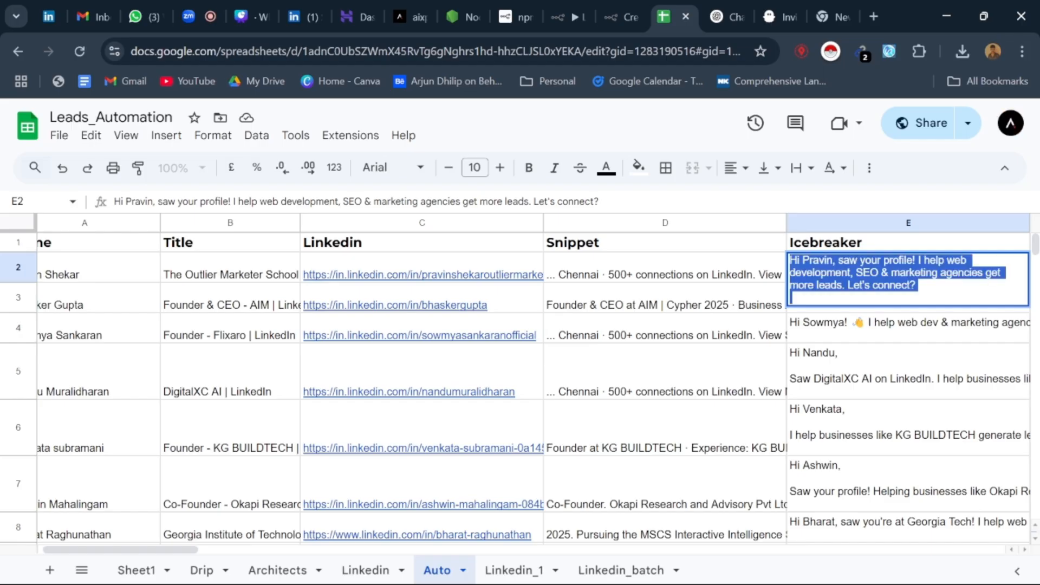
click(798, 3)
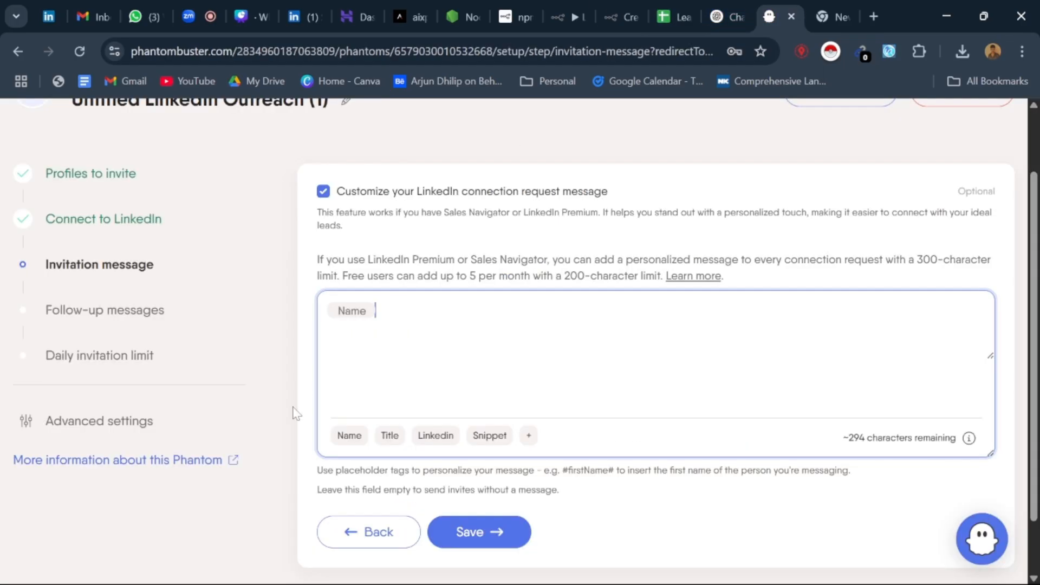
key(ctrl+v)
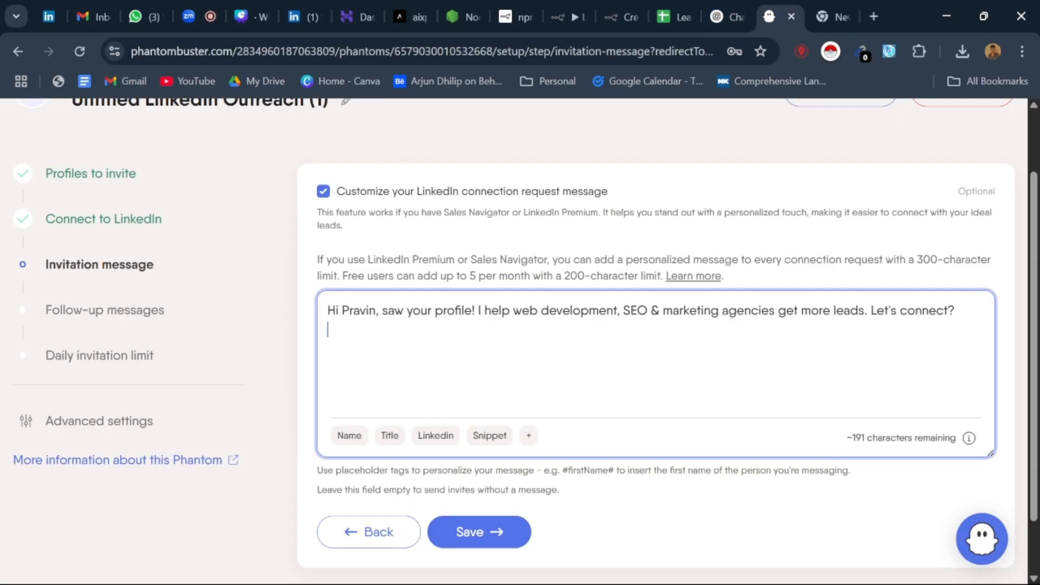
Step: Replace the recipient's first name in the invitation message with the Name placeholder and save the message
double_click(360, 311)
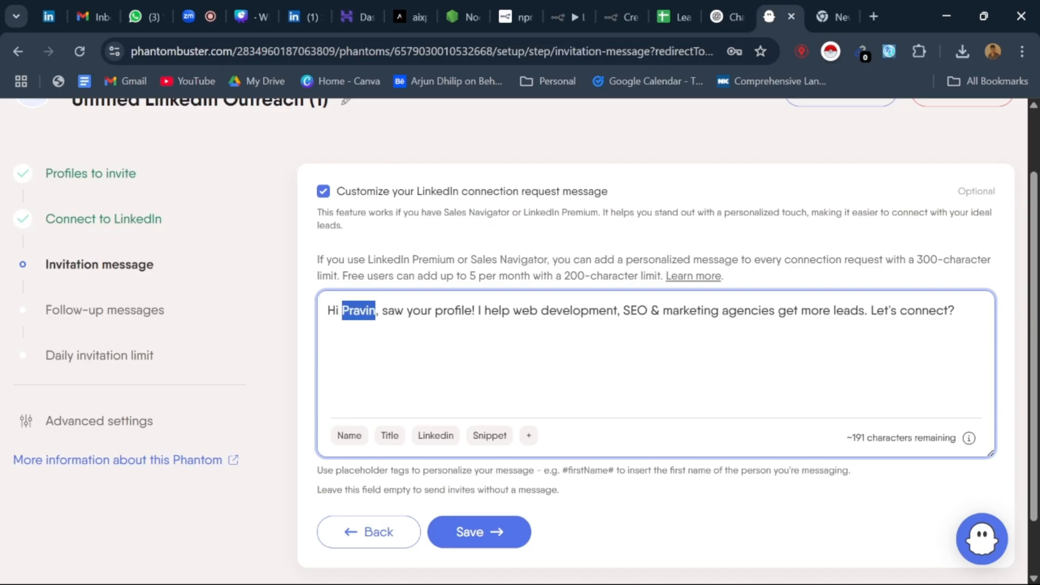
click(349, 437)
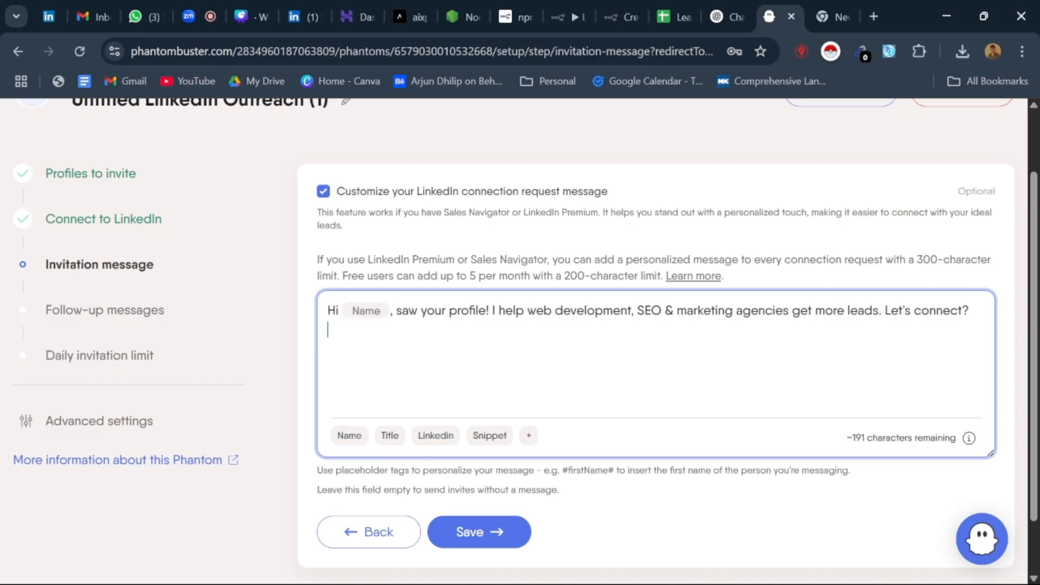
scroll(494, 498, down, 1)
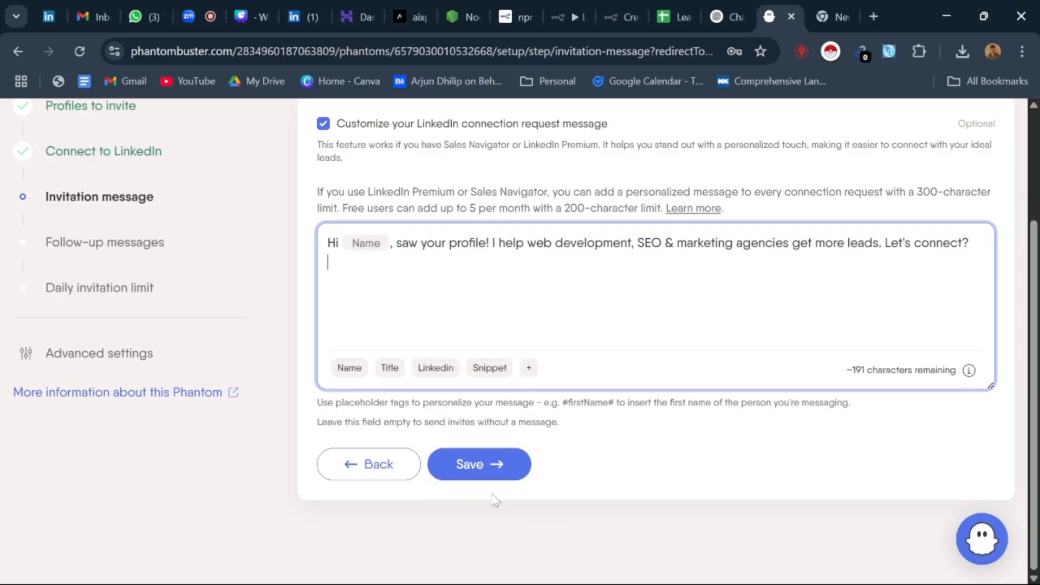
click(519, 476)
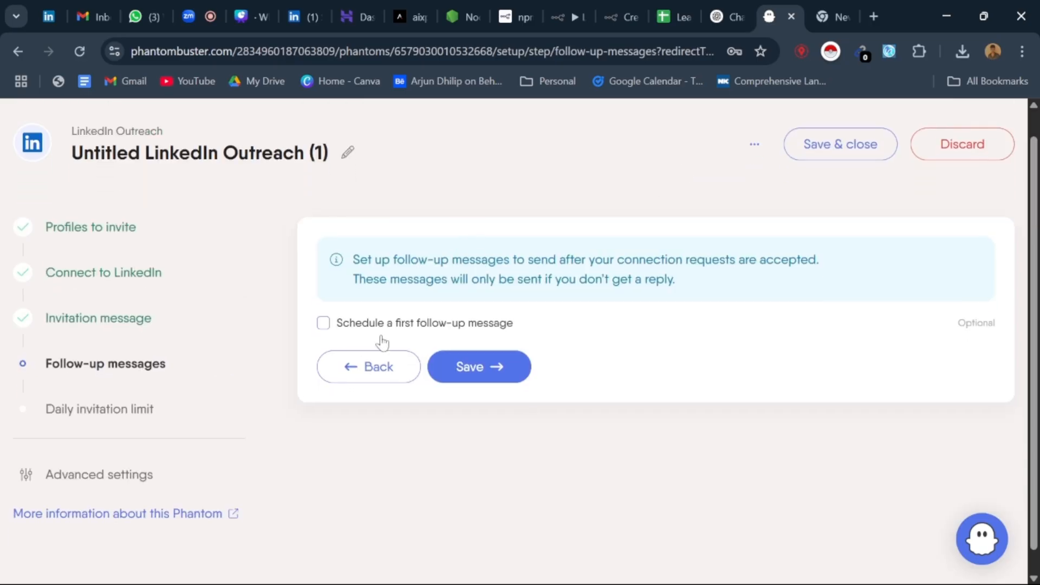
Step: Schedule a first follow-up message after at least 1 day and enable the second and third follow-up messages
click(323, 299)
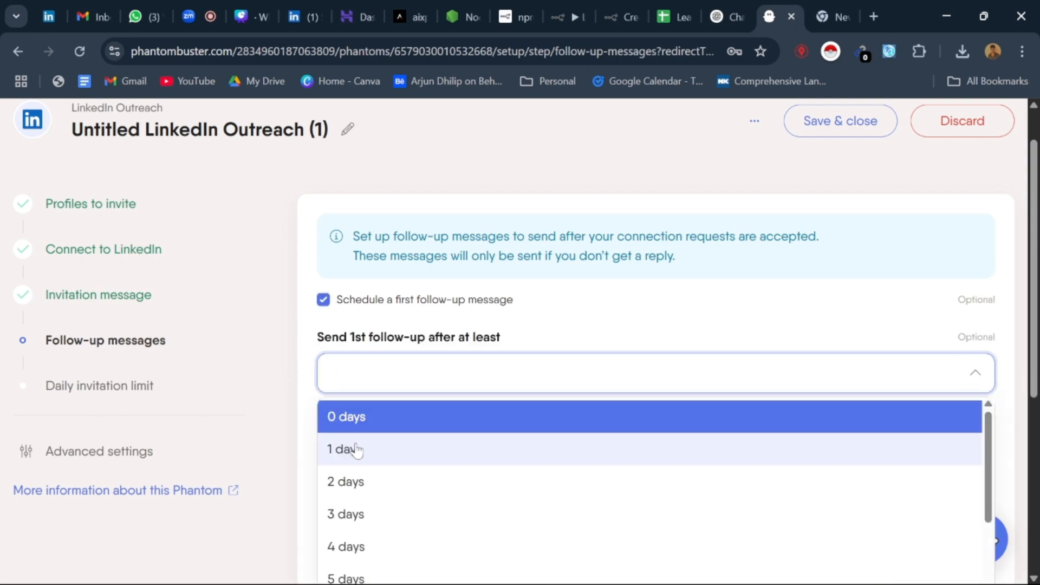
click(343, 448)
scroll(552, 297, down, 3)
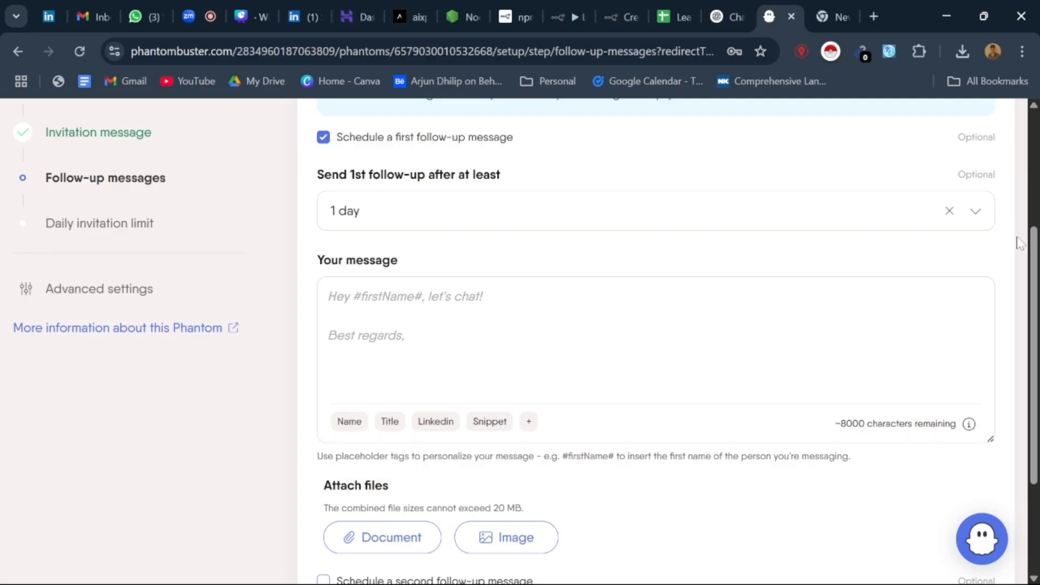
scroll(560, 425, down, 3)
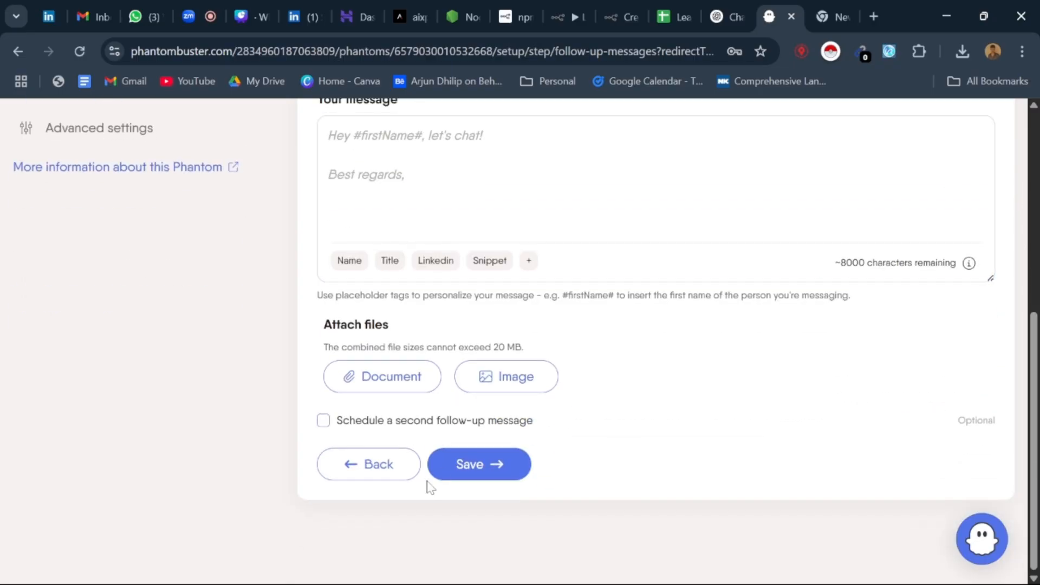
click(340, 428)
scroll(320, 431, down, 8)
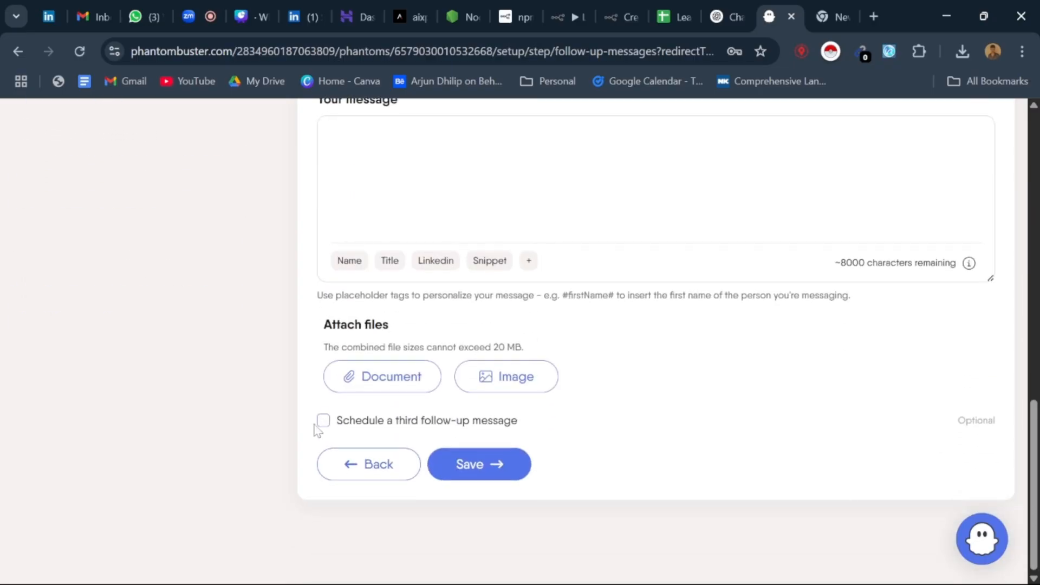
click(323, 421)
scroll(442, 493, down, 5)
scroll(441, 493, up, 5)
scroll(442, 493, up, 15)
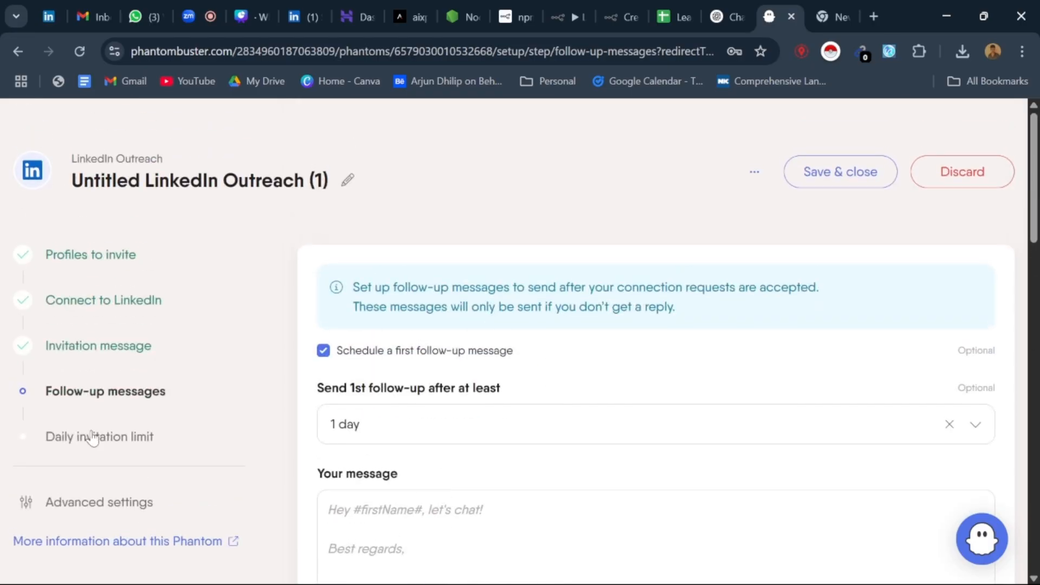
Step: Review the daily invitation limit and LinkedIn's weekly invite guidance, and discard the new LinkedIn Outreach setup
click(102, 443)
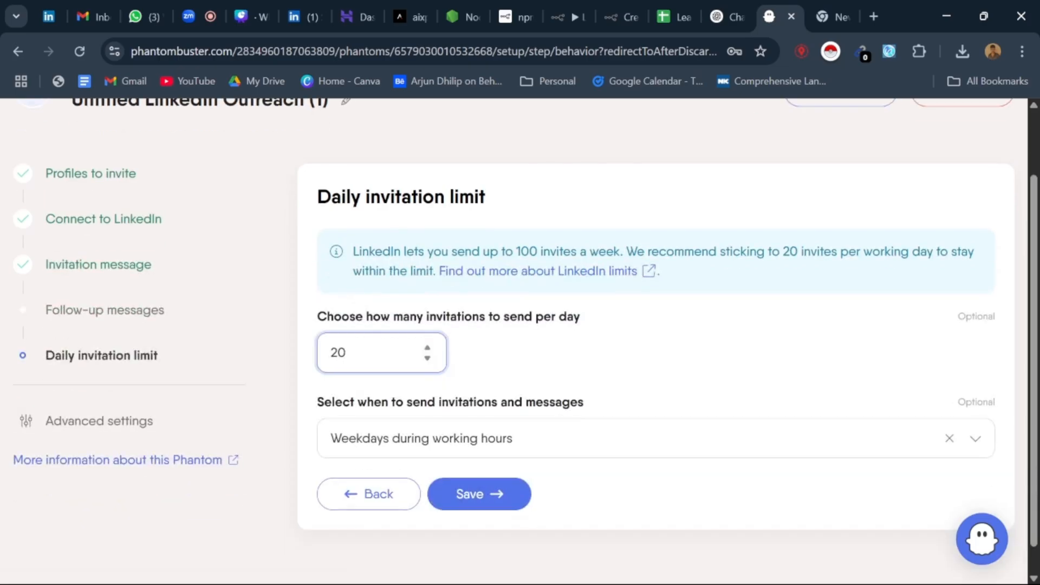
drag(351, 353, 327, 353)
drag(540, 252, 521, 252)
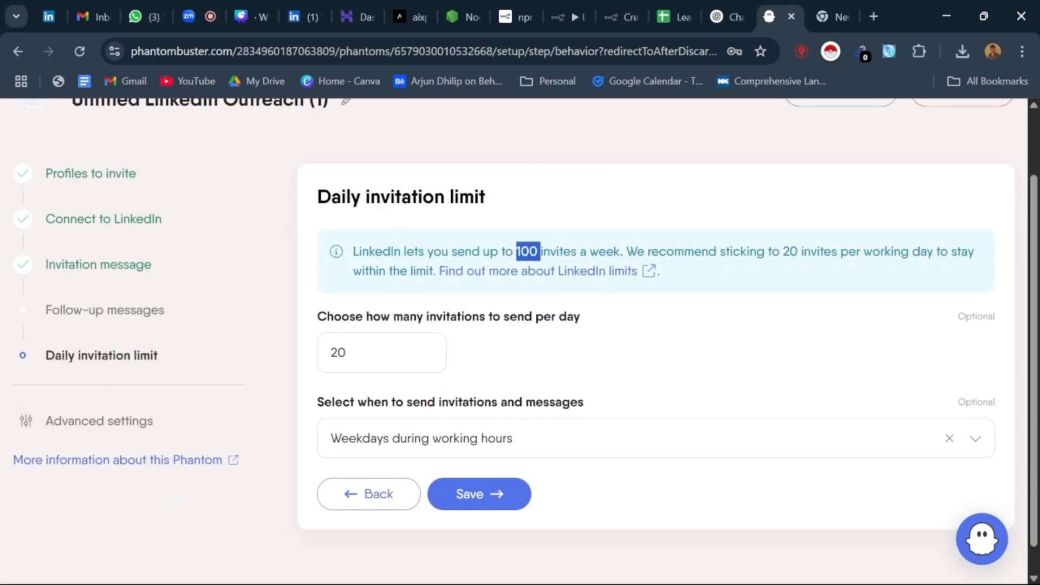
double_click(627, 334)
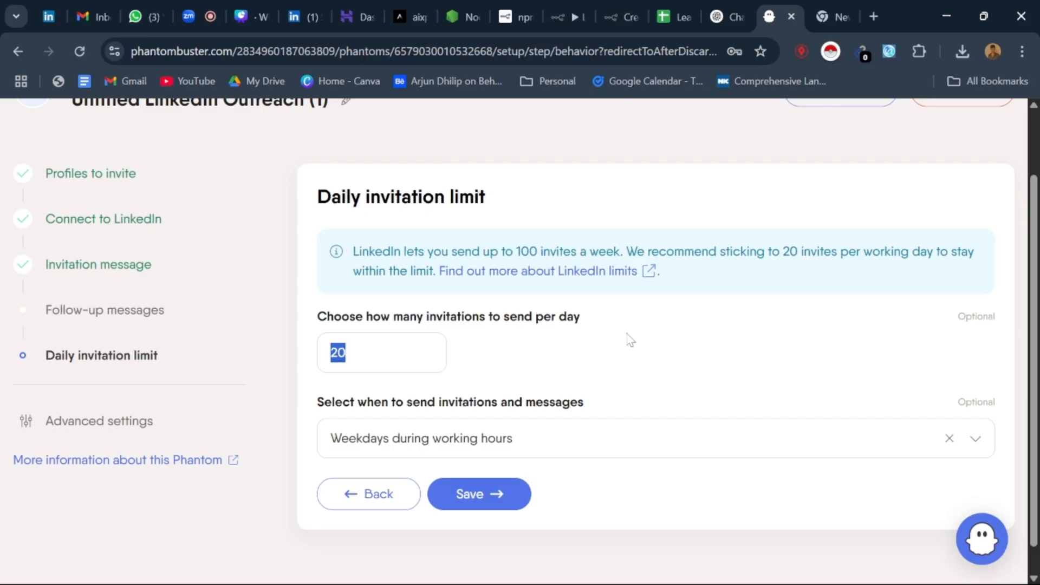
scroll(631, 340, up, 2)
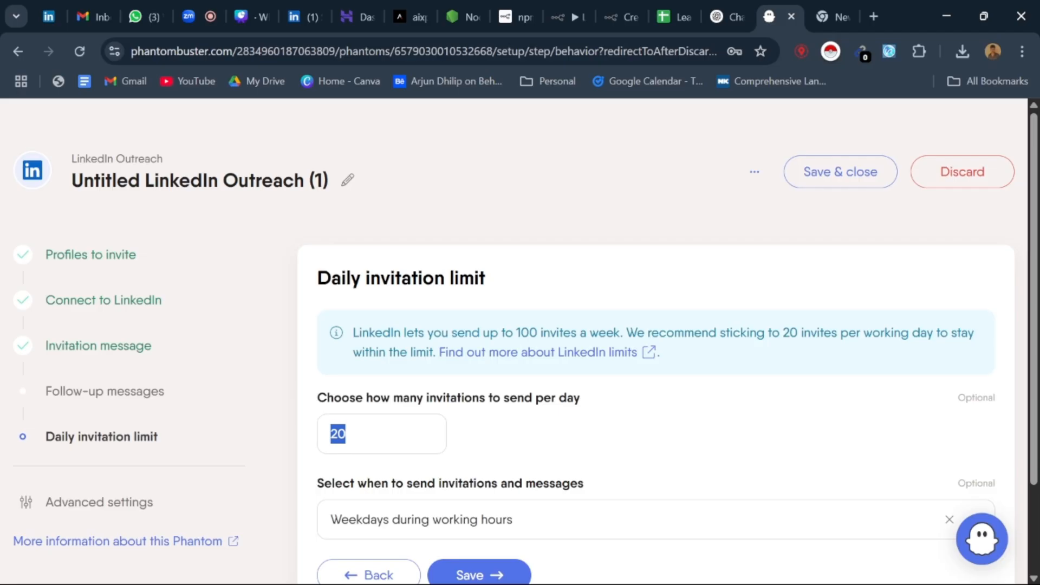
click(598, 390)
double_click(338, 433)
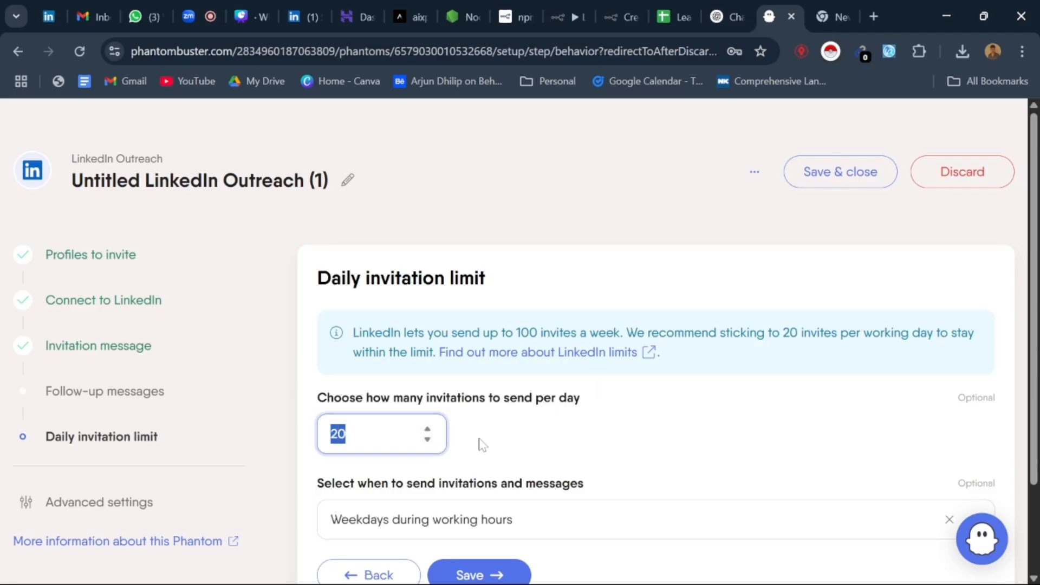
scroll(480, 439, down, 2)
scroll(611, 383, up, 2)
click(959, 183)
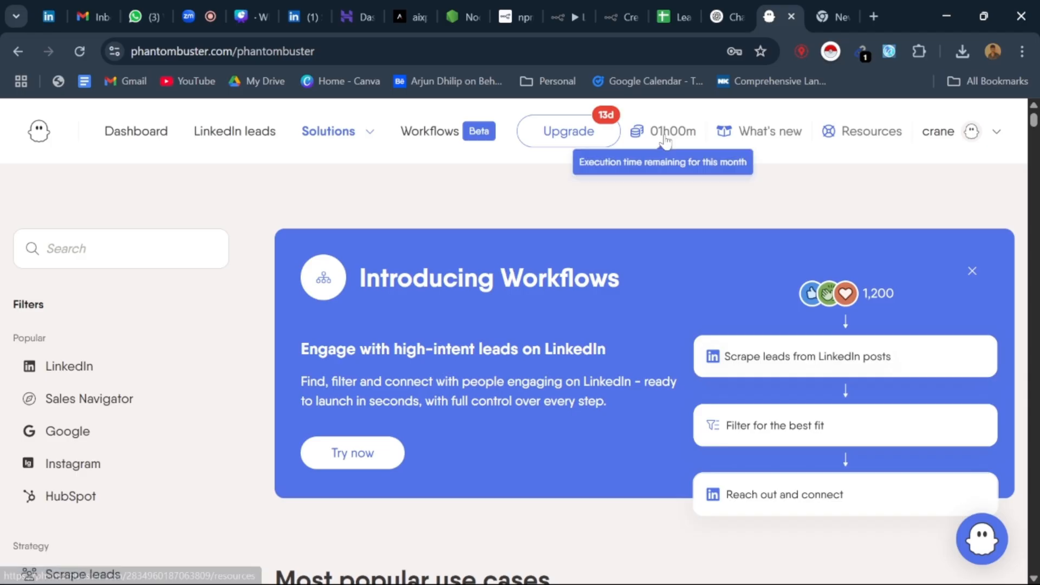
Step: Look over the workspace account options and browse the available solutions filtered by LinkedIn
click(941, 136)
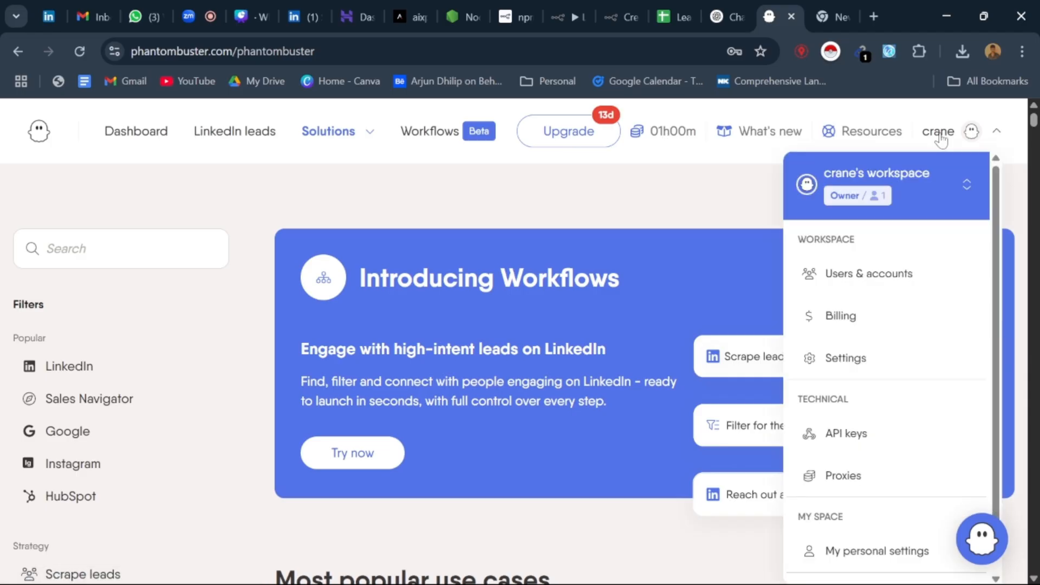
click(743, 232)
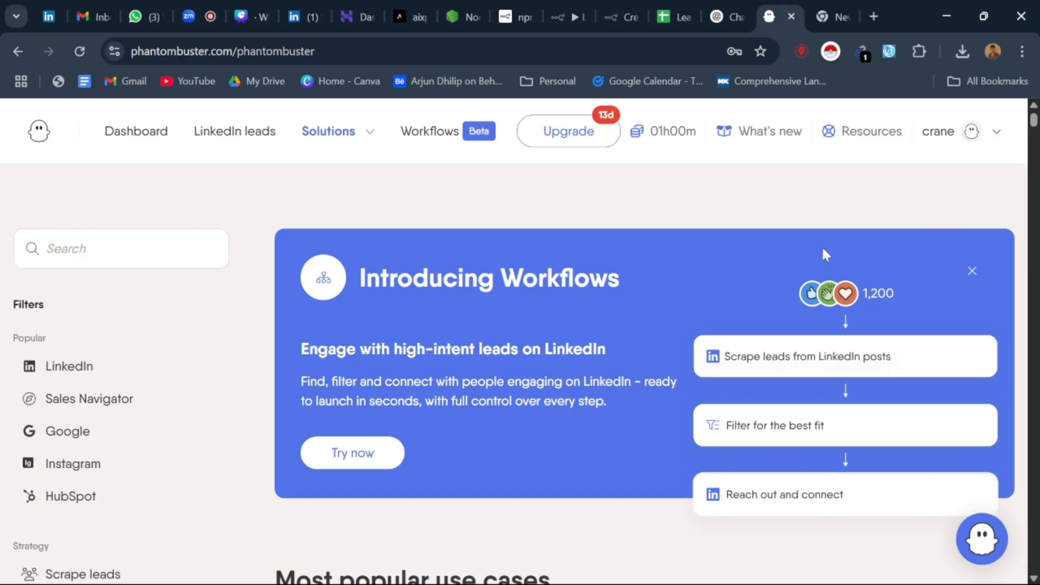
scroll(531, 254, down, 7)
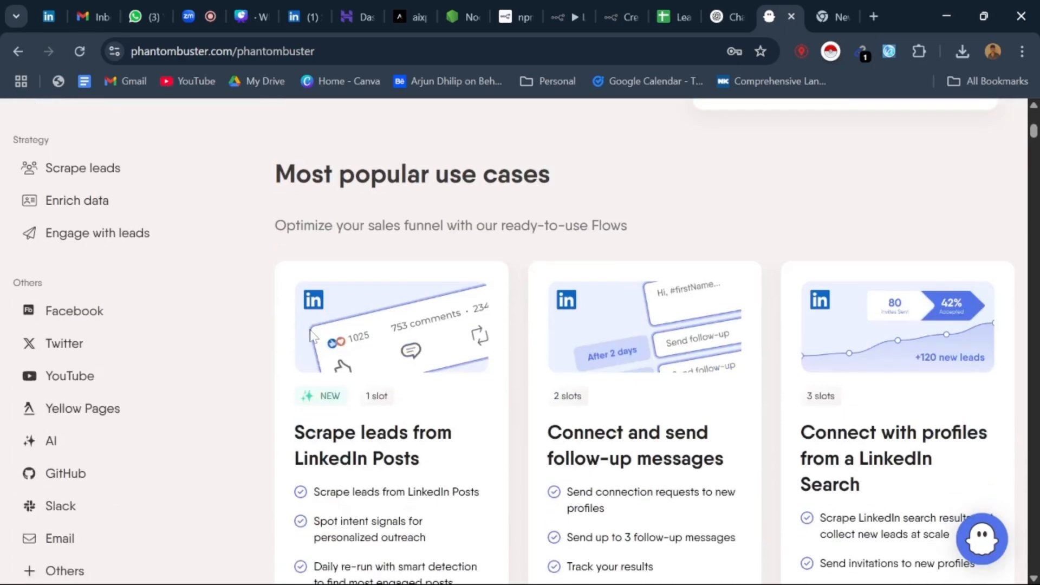
scroll(27, 367, up, 7)
scroll(127, 356, down, 10)
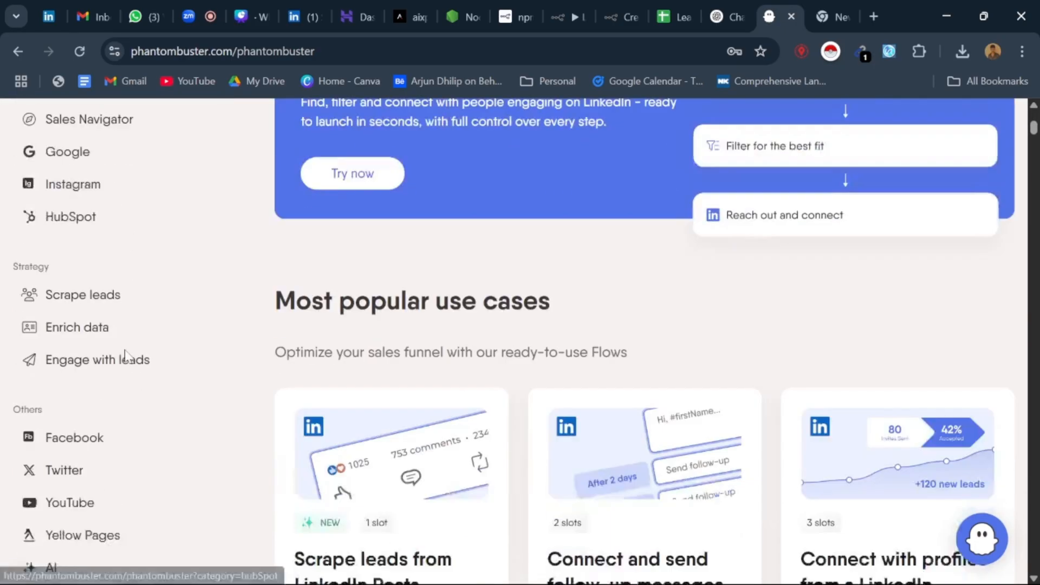
scroll(128, 355, up, 10)
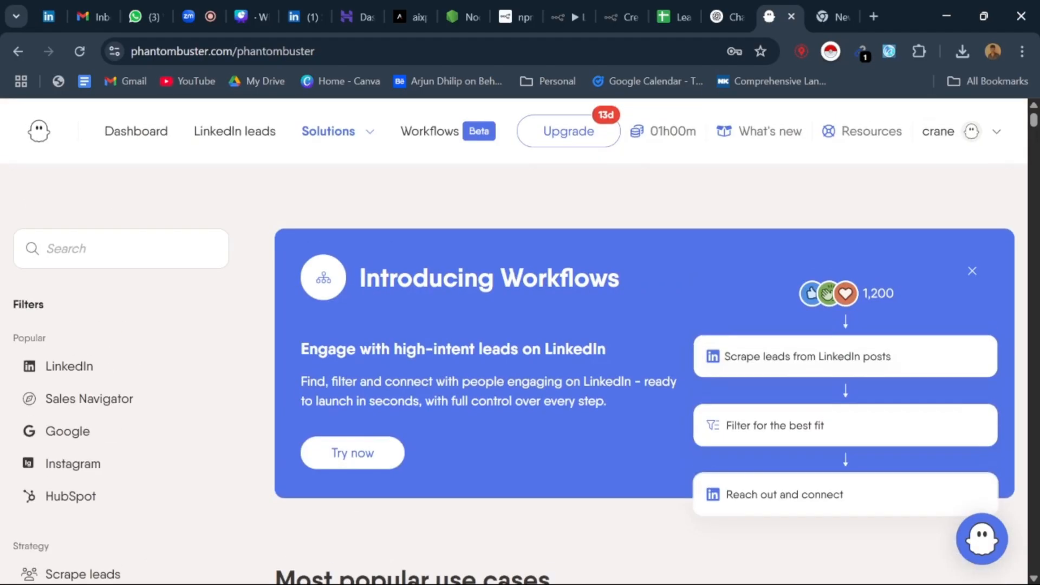
click(81, 374)
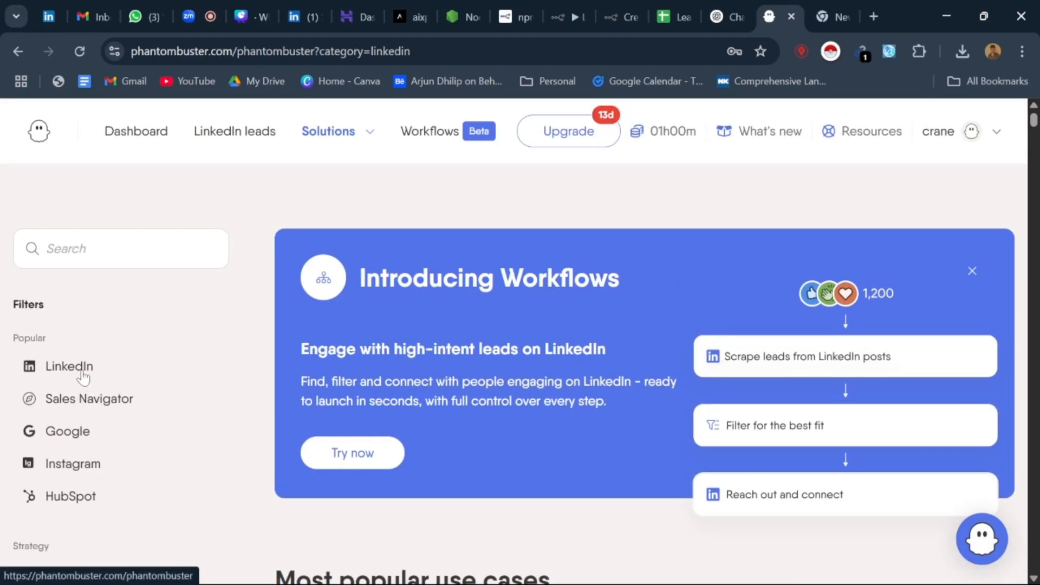
click(52, 407)
click(95, 372)
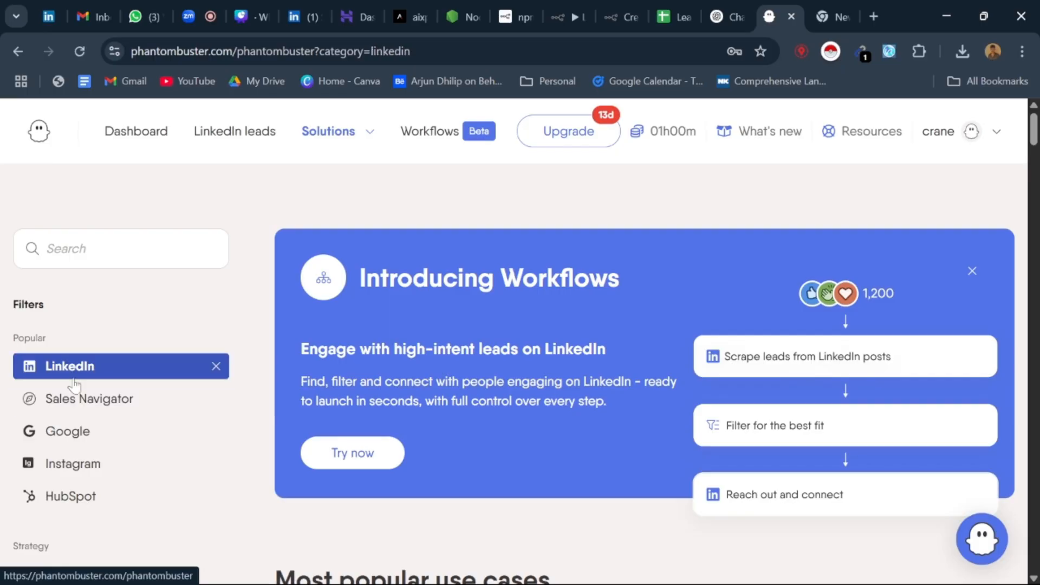
Step: Glance at the LinkedIn leads list and open the Untitled LinkedIn Outreach flow from the dashboard
click(234, 137)
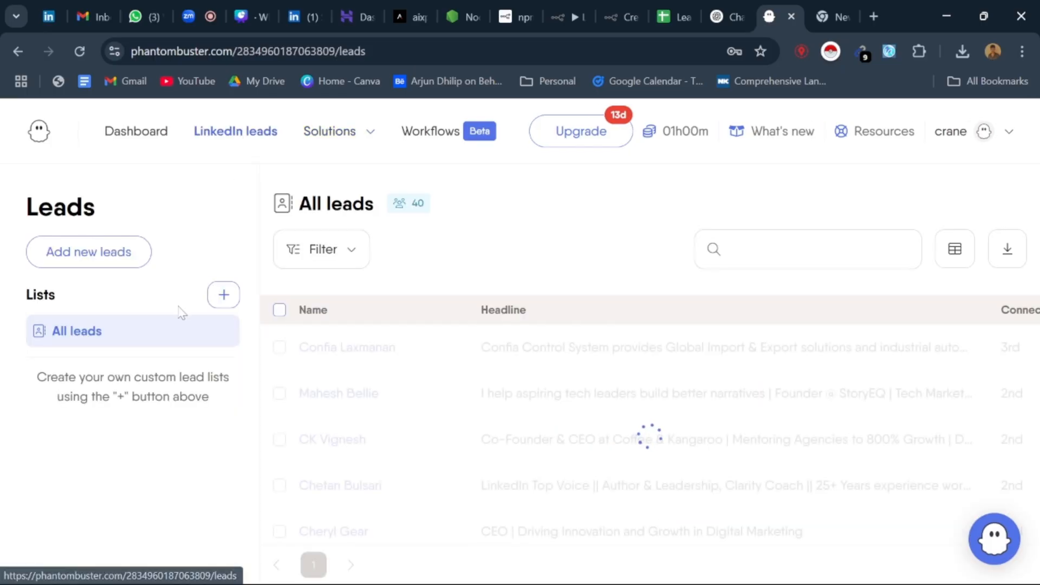
click(140, 137)
scroll(341, 372, down, 8)
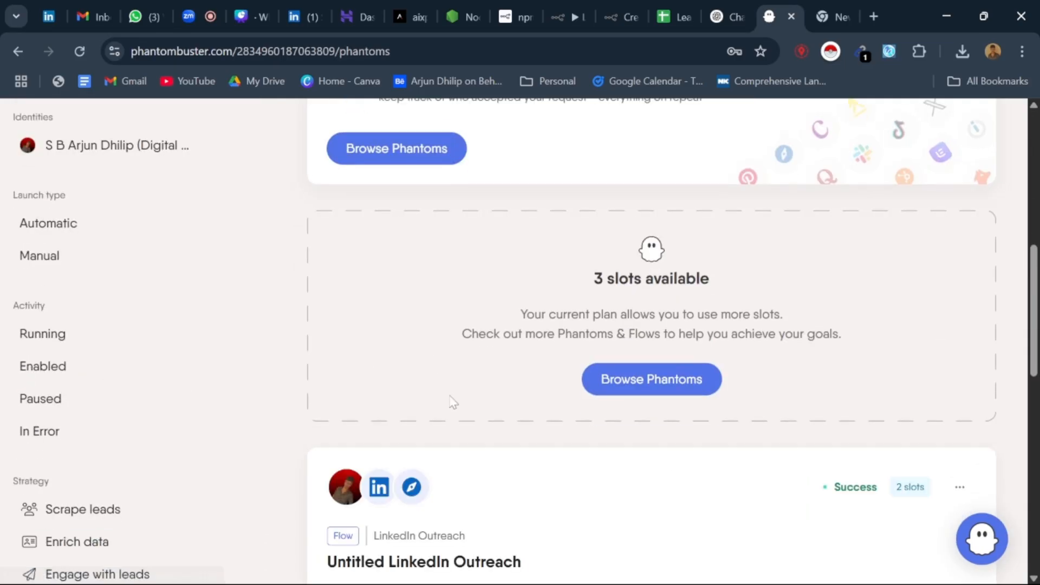
scroll(454, 402, down, 4)
click(521, 336)
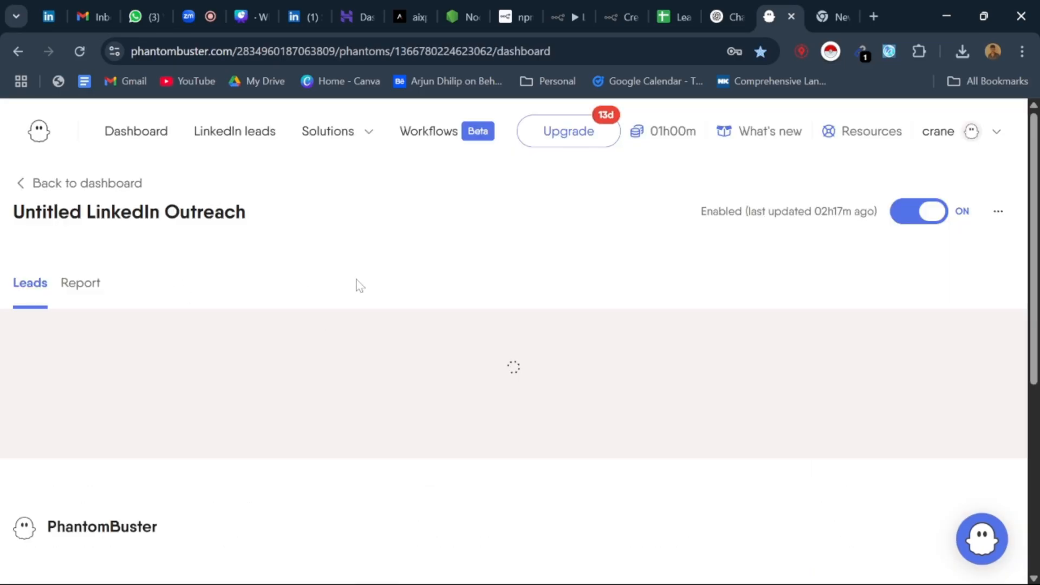
Step: Look through the leads and their invitation statuses in the Untitled LinkedIn Outreach flow
scroll(337, 276, down, 3)
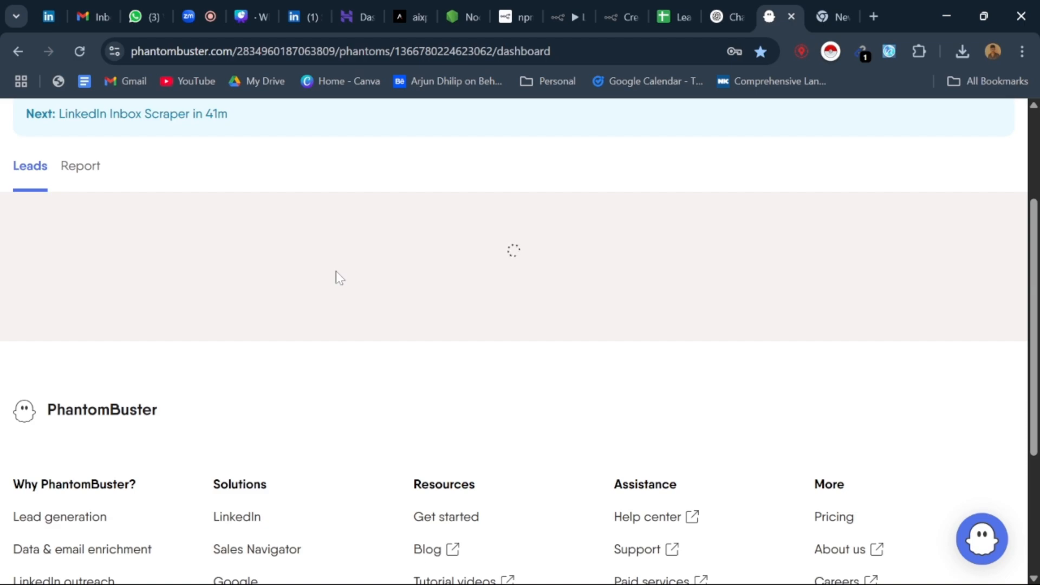
scroll(334, 276, down, 5)
scroll(189, 317, up, 3)
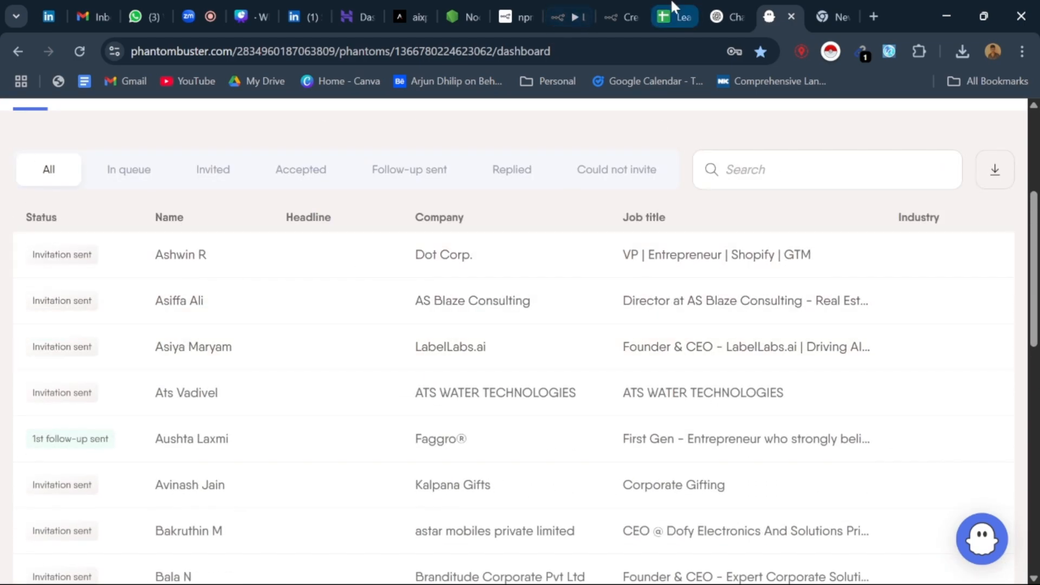
Step: Switch to the Leads_Automation spreadsheet and examine the rows and organization columns of the Linkedin_batch sheet
click(672, 8)
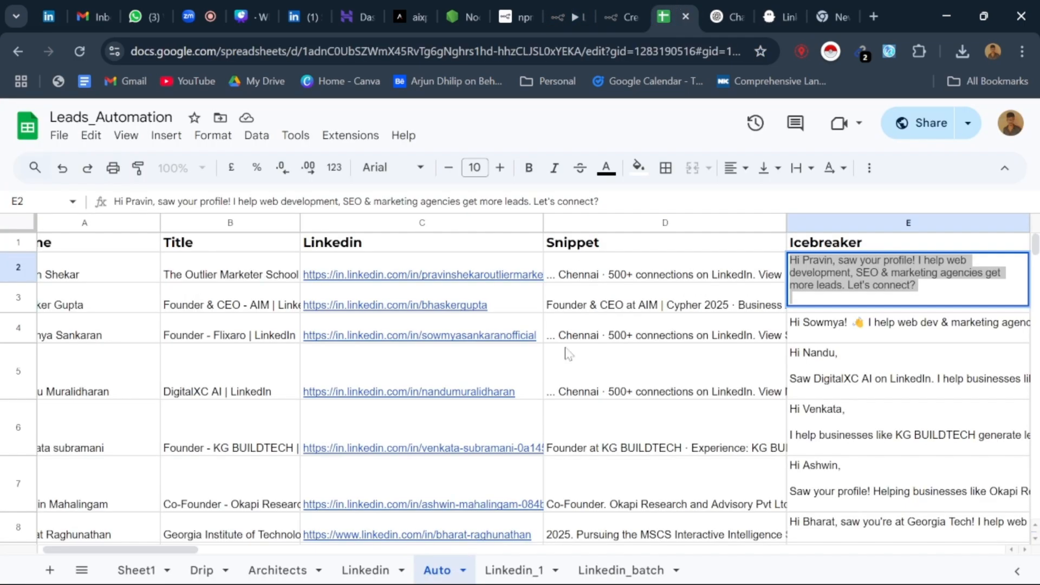
click(596, 570)
scroll(539, 407, down, 12)
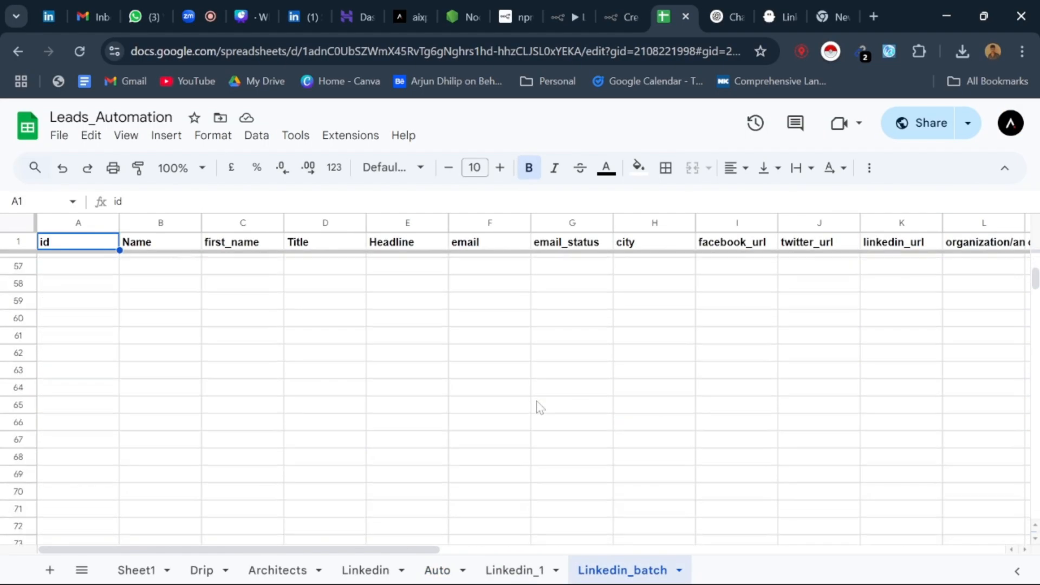
scroll(539, 407, down, 5)
scroll(537, 409, up, 20)
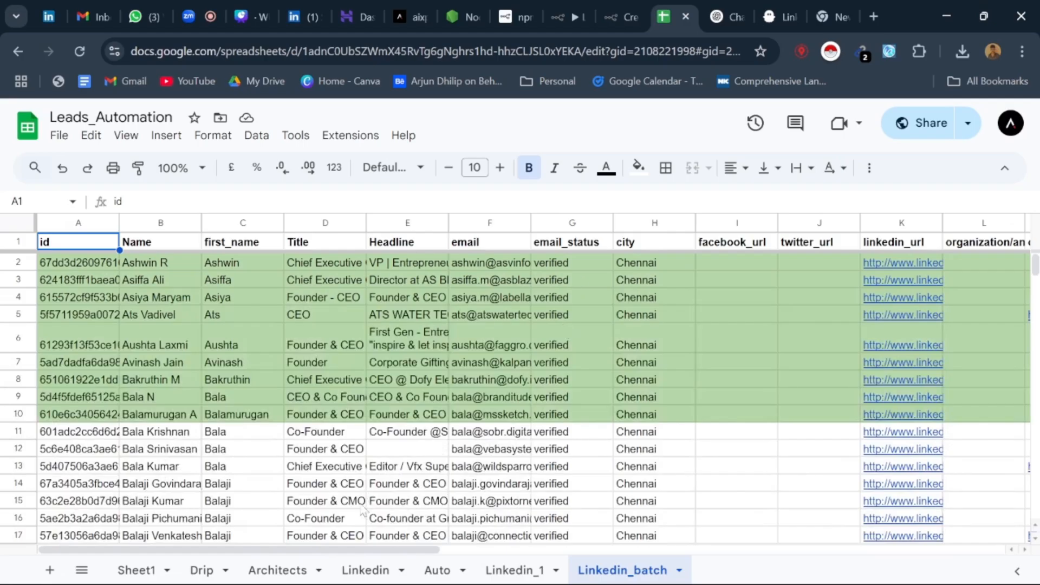
drag(363, 550, 891, 573)
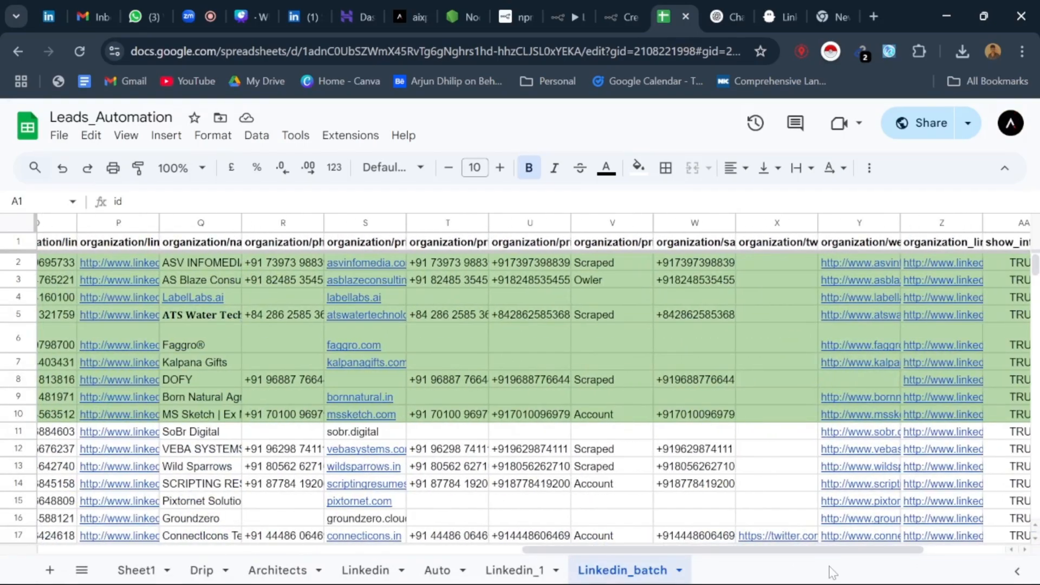
drag(833, 550, 348, 550)
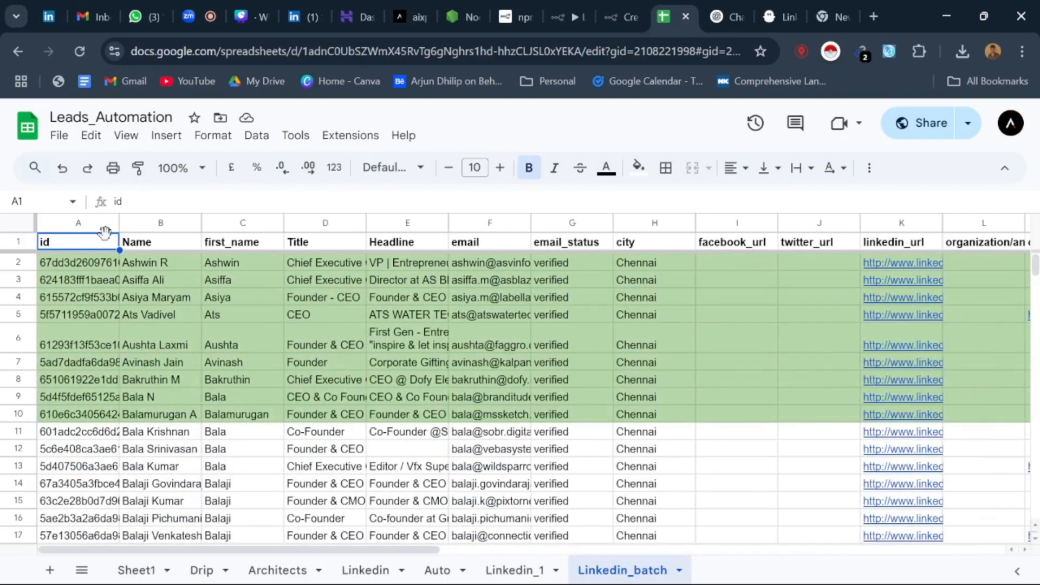
Step: Review the Linkedin_batch column headers and lead records, including the email value in row 7
key(Right)
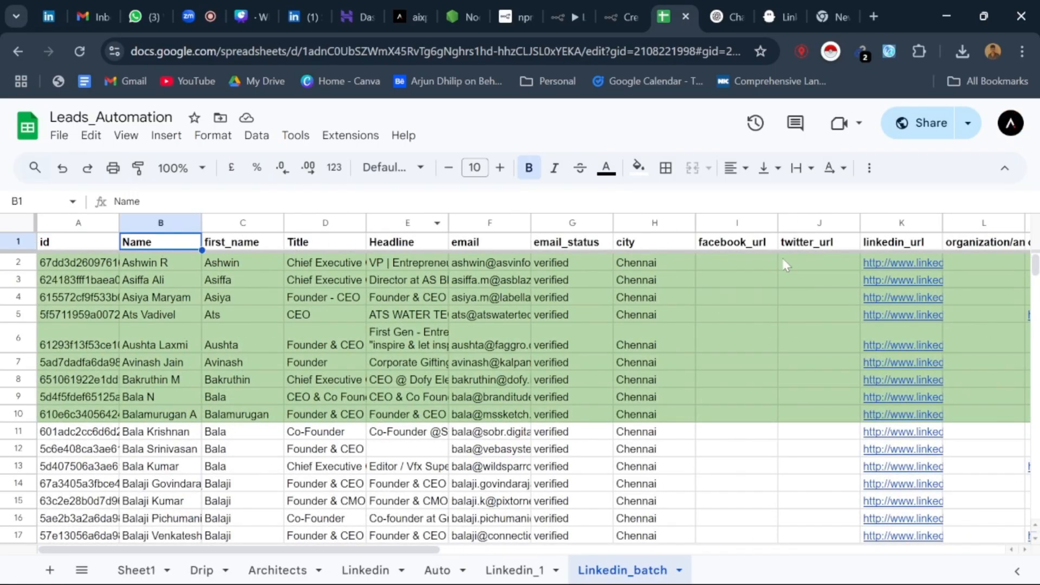
drag(442, 547, 692, 557)
drag(737, 553, 194, 541)
scroll(540, 429, down, 12)
scroll(531, 441, up, 12)
click(488, 362)
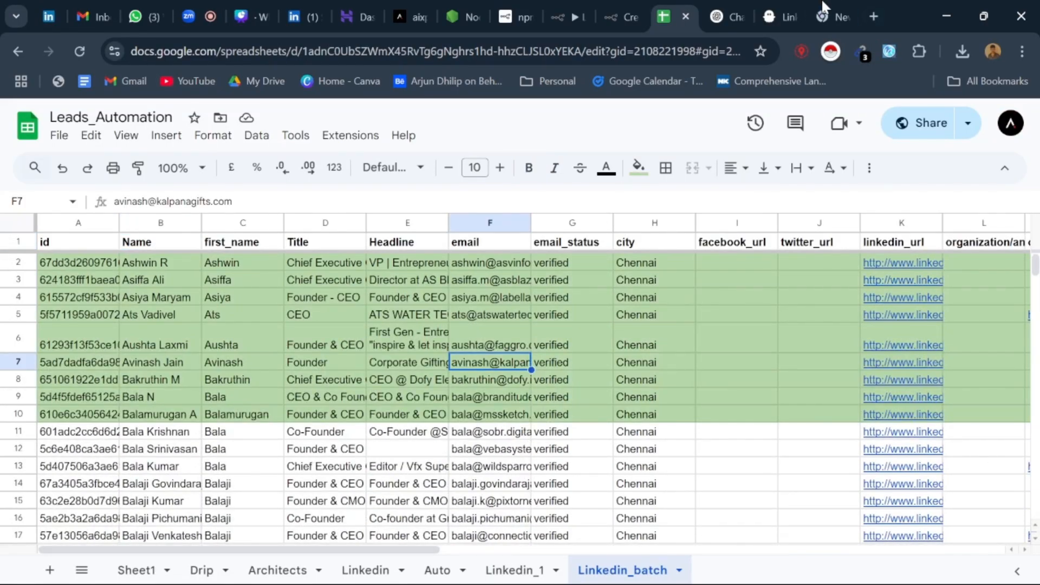
Step: Return to the PhantomBuster outreach leads and set the list to 30 rows per page
click(799, 8)
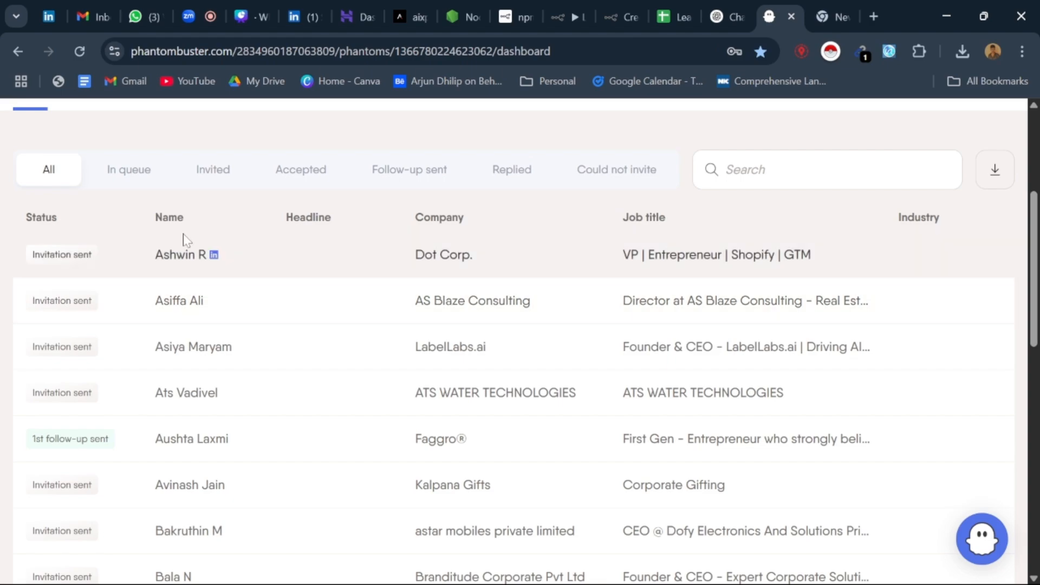
scroll(395, 318, down, 5)
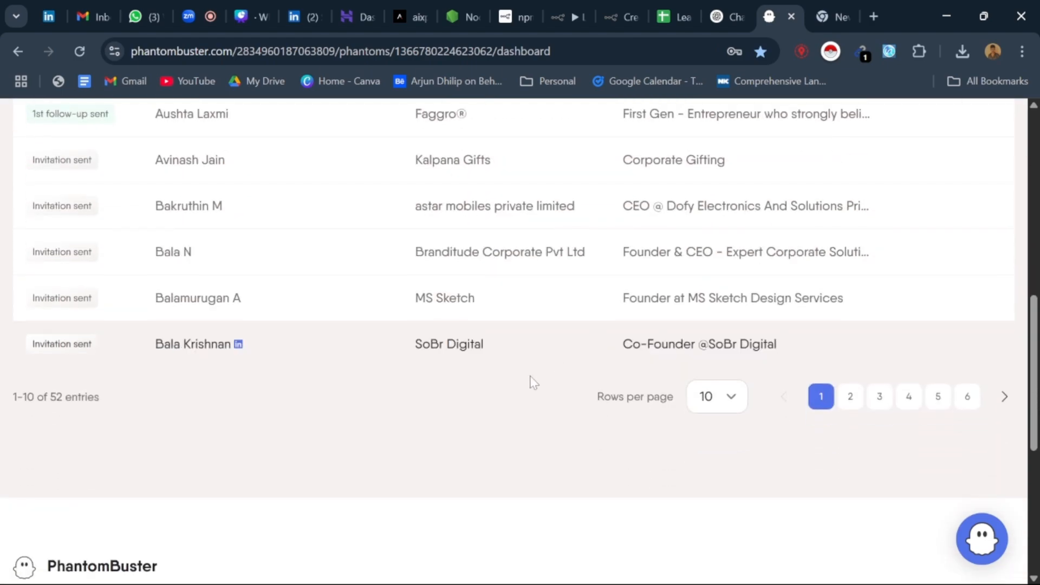
click(734, 394)
click(726, 490)
scroll(228, 367, up, 10)
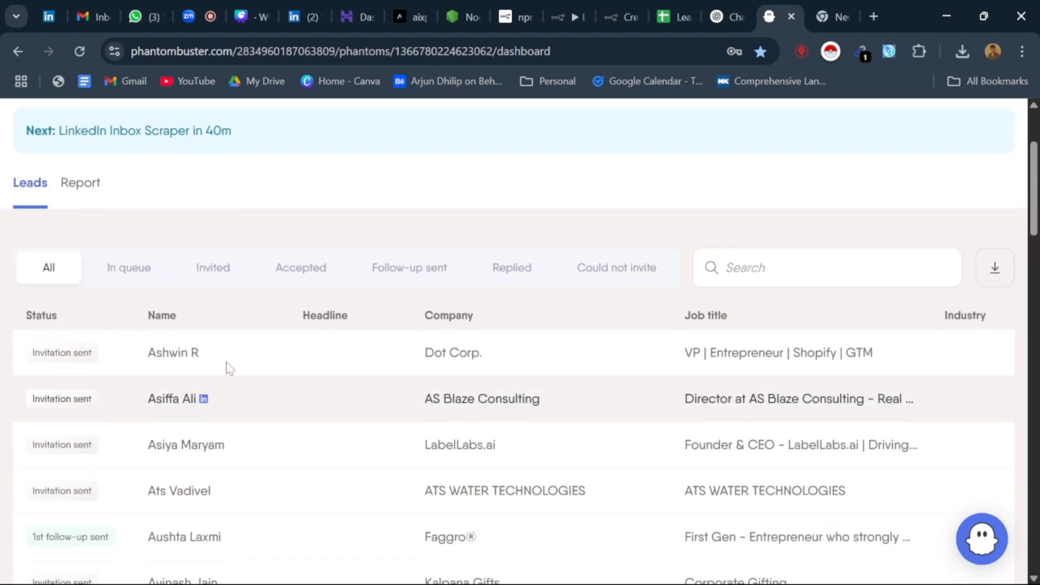
Step: Review the outreach leads filtered in turn by In queue, Invited, Accepted and Follow-up sent
click(130, 413)
scroll(216, 352, down, 3)
scroll(230, 352, down, 10)
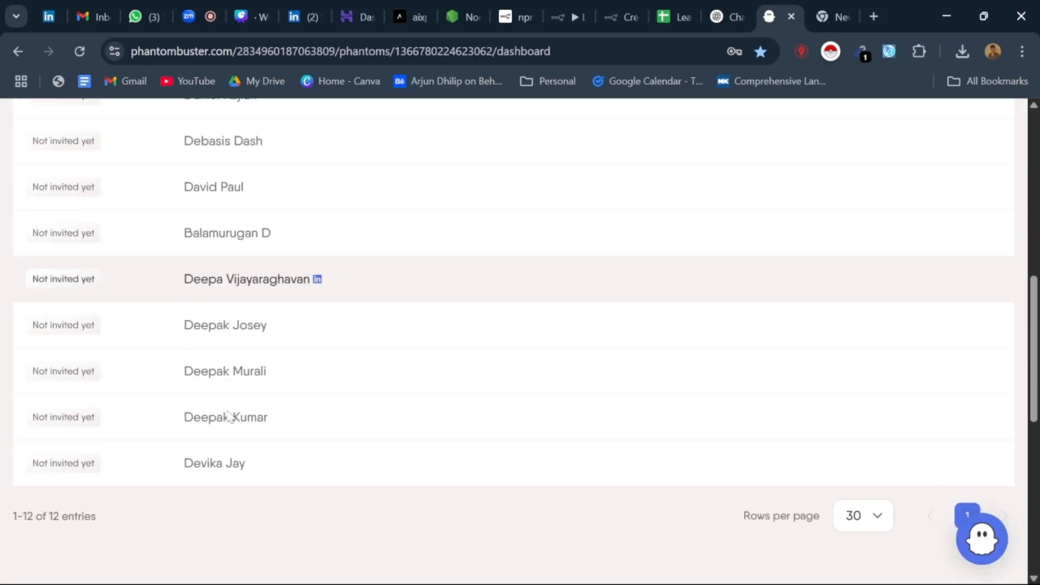
scroll(206, 347, up, 12)
click(218, 345)
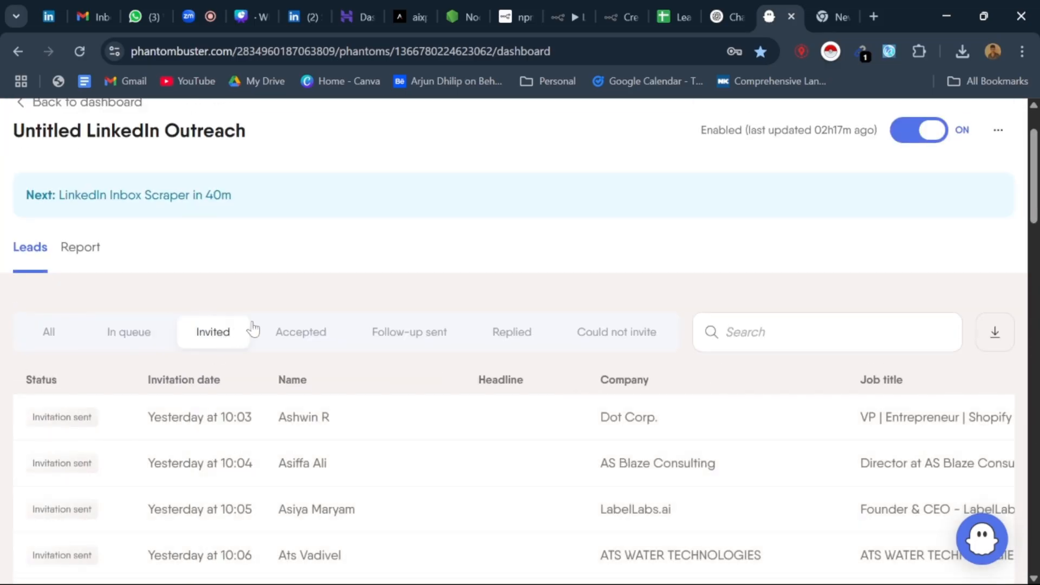
click(317, 345)
scroll(328, 350, down, 3)
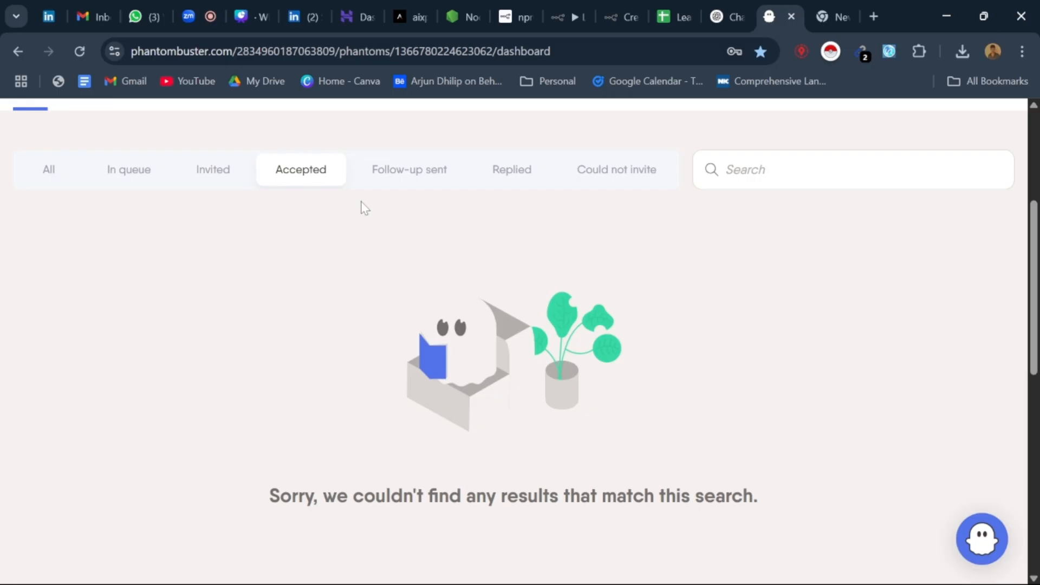
click(388, 175)
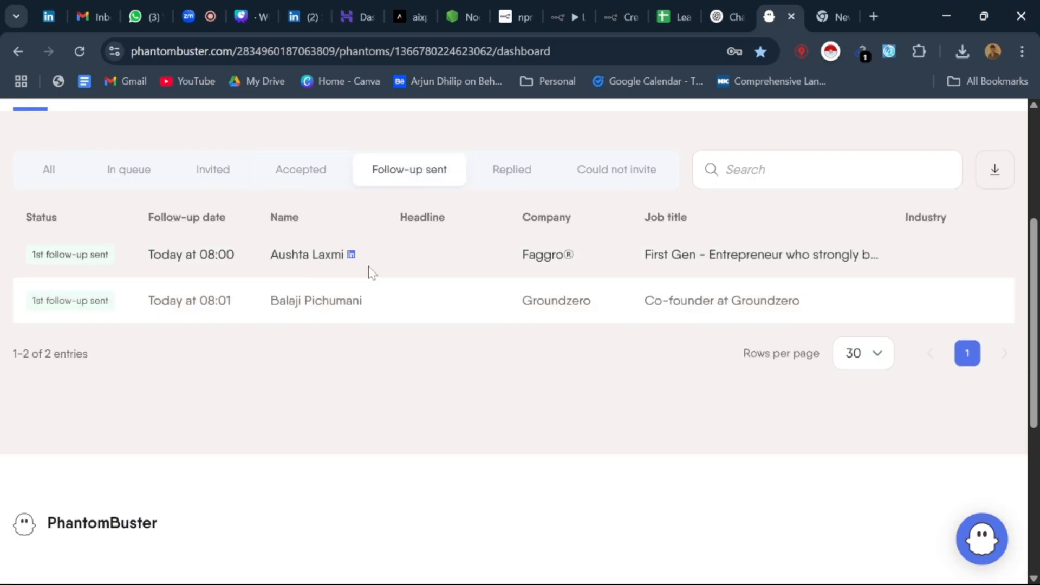
Step: Open the LinkedIn profile of the Faggro lead in a new tab and look it over
right_click(352, 259)
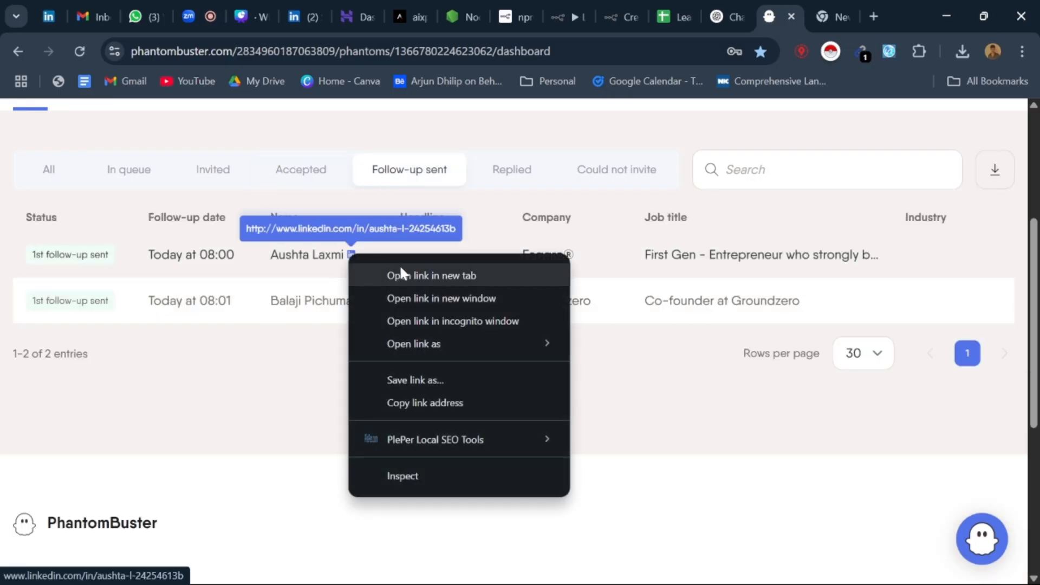
click(399, 273)
click(779, 2)
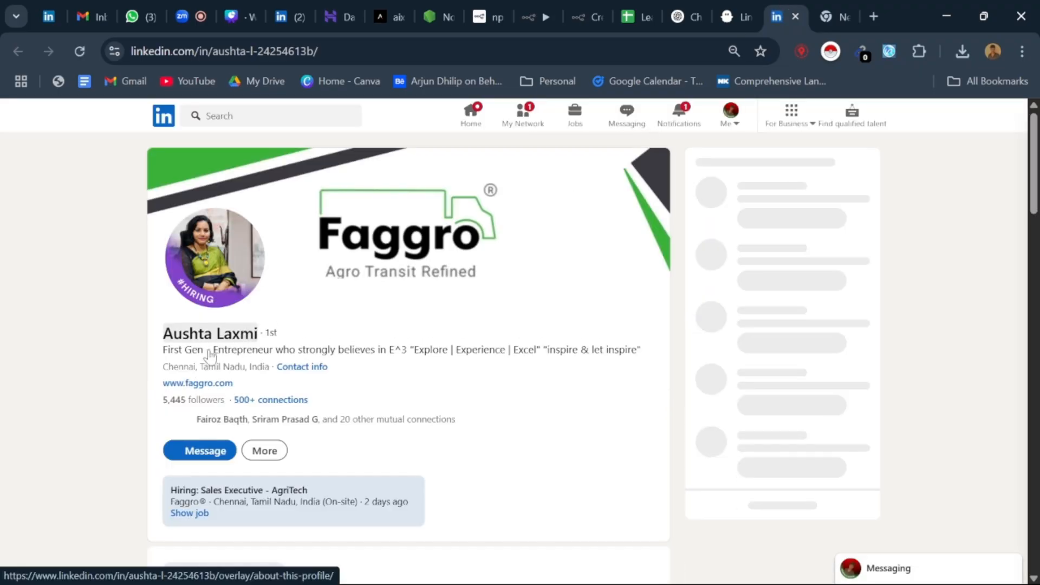
scroll(236, 342, down, 3)
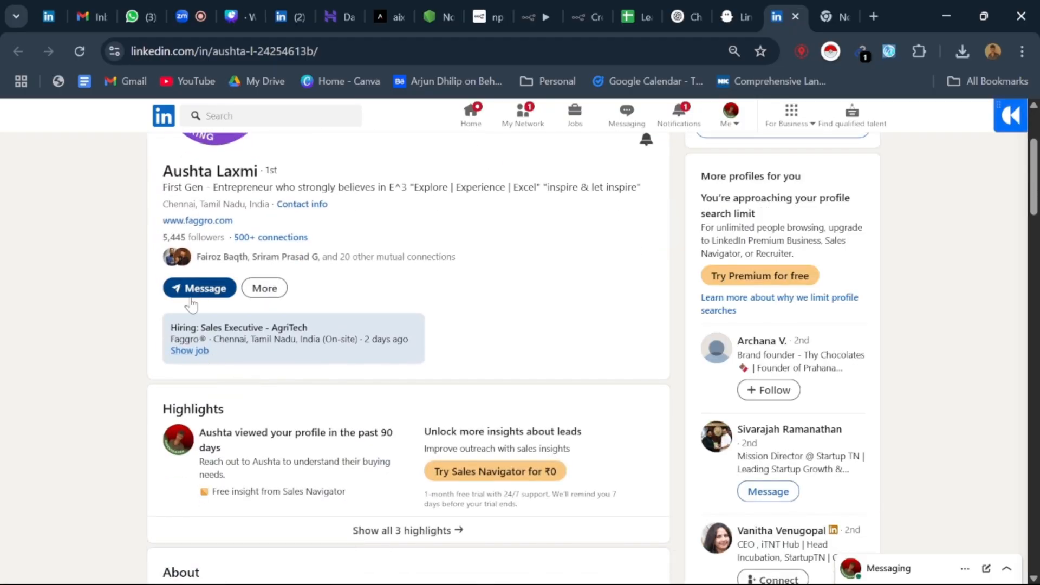
Step: Read the automated follow-up message in the Faggro lead's LinkedIn conversation, using the enlarged chat window
scroll(612, 383, up, 1)
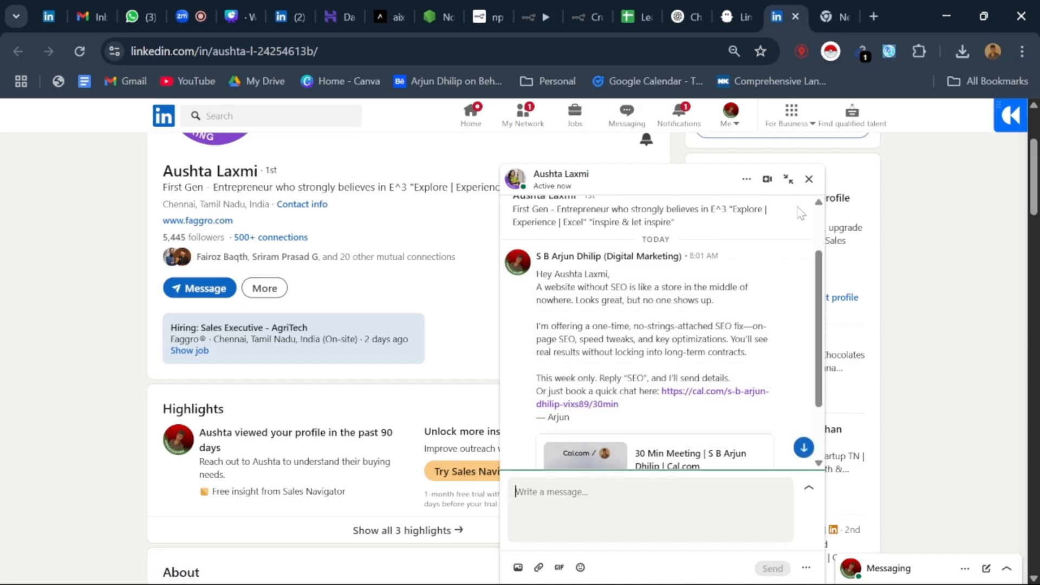
click(788, 180)
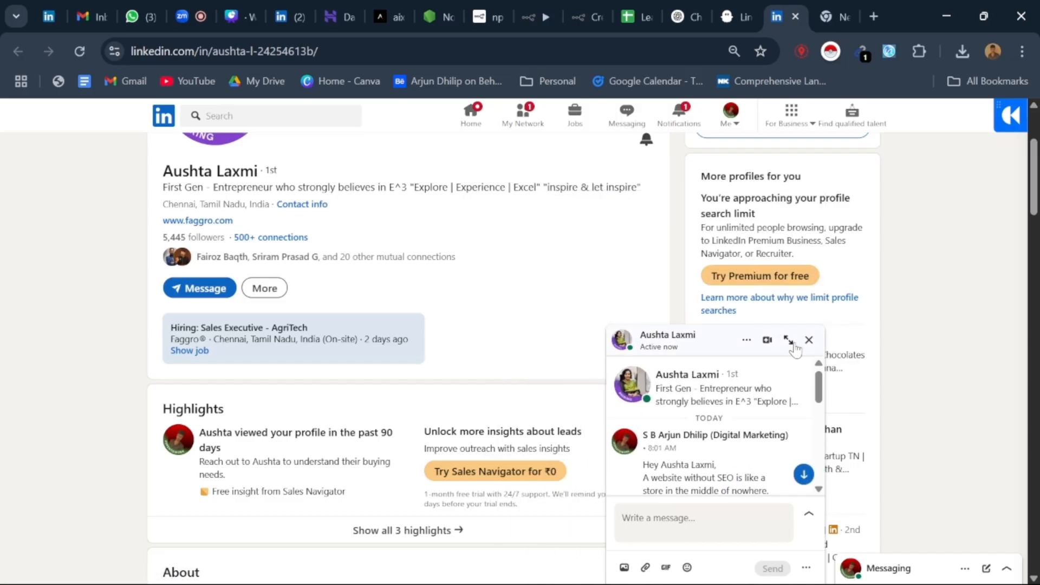
click(788, 340)
scroll(622, 323, down, 4)
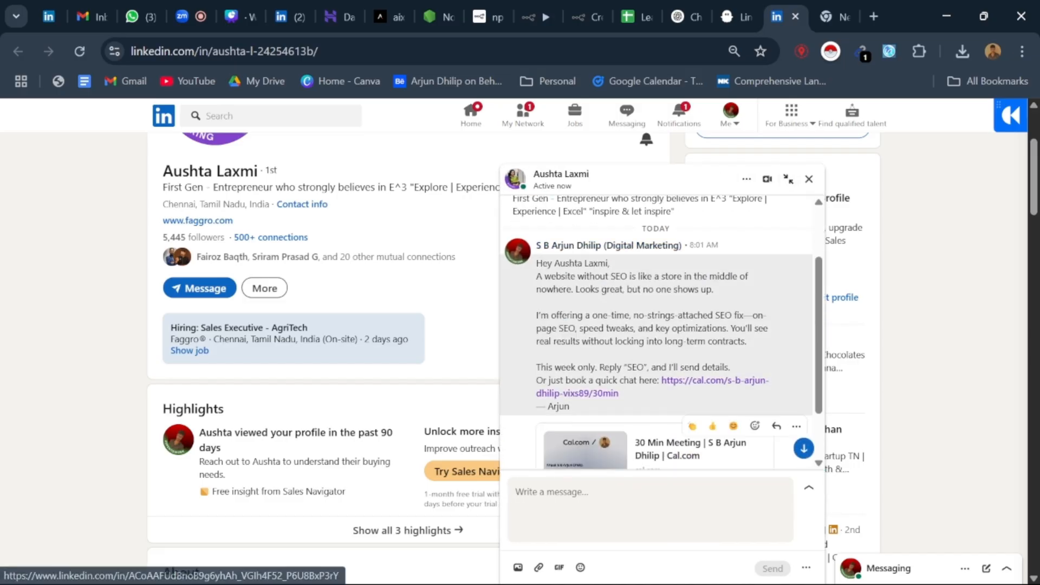
scroll(622, 324, up, 3)
scroll(658, 296, down, 3)
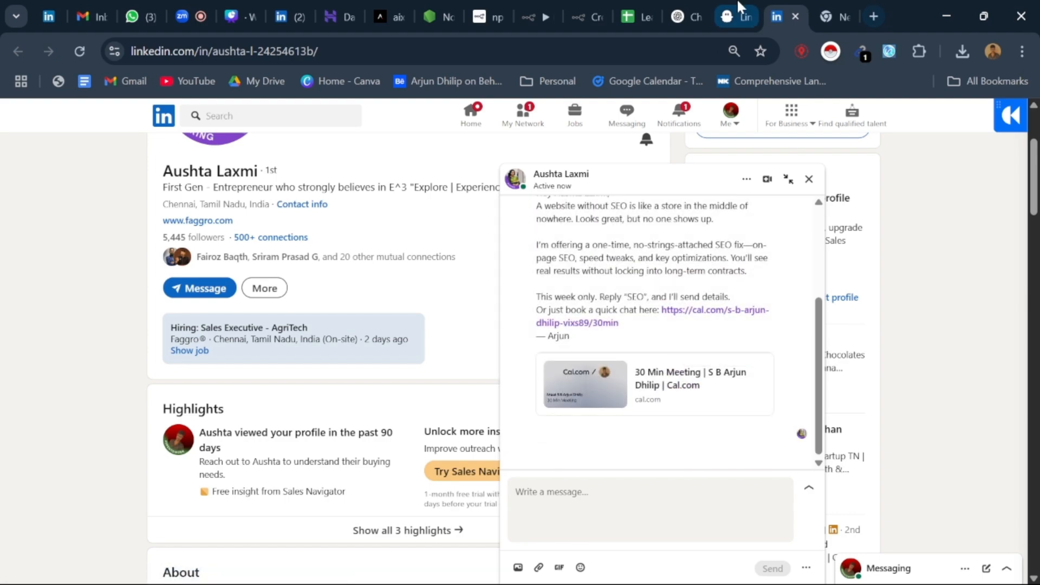
Step: Glance at the Linkedin_batch sheet again, and recheck the Follow-up sent leads in the PhantomBuster outreach flow
mouse_move(737, 1)
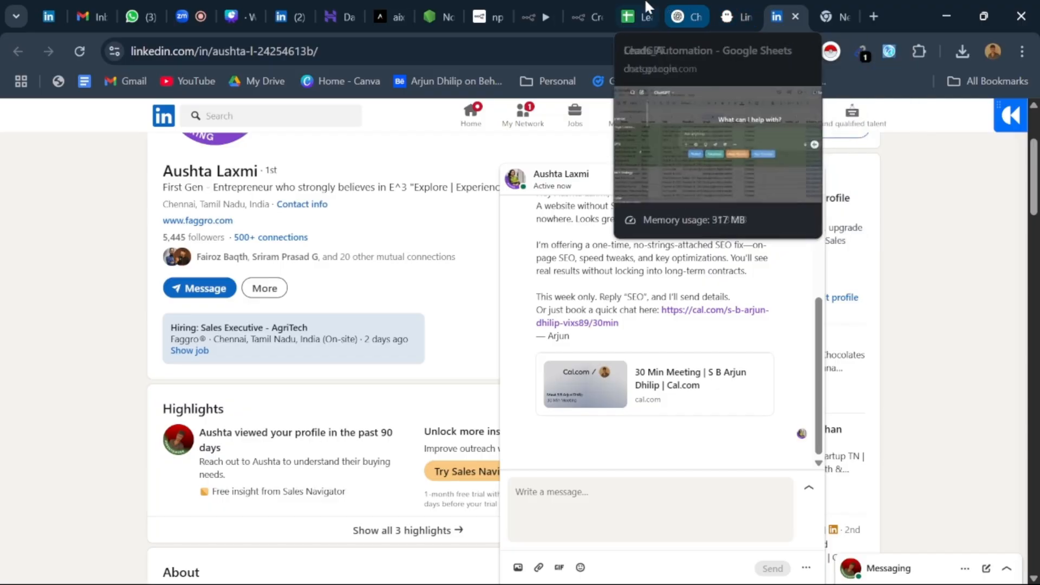
click(640, 15)
mouse_move(682, 7)
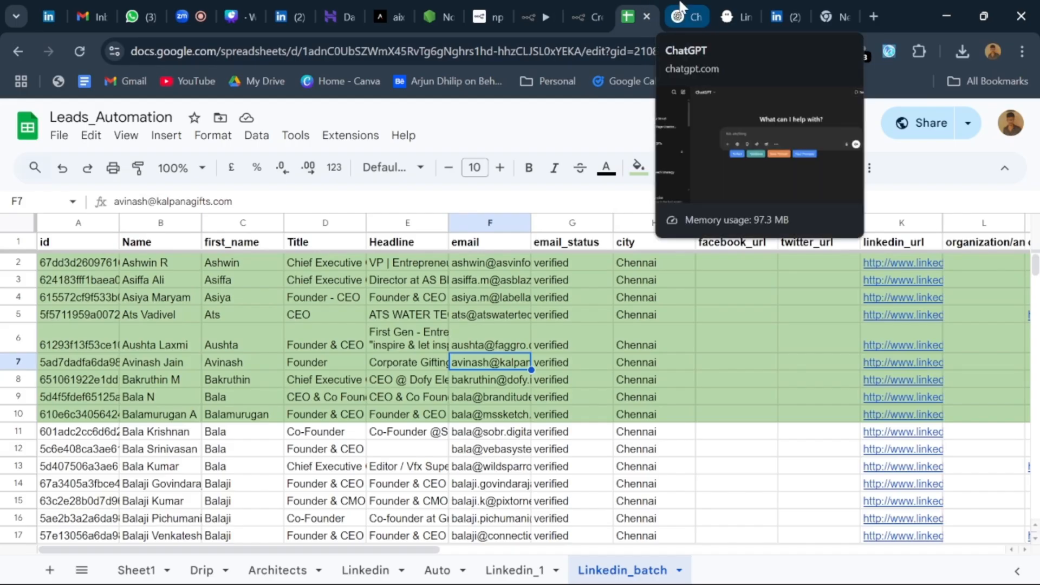
click(738, 7)
scroll(449, 376, up, 1)
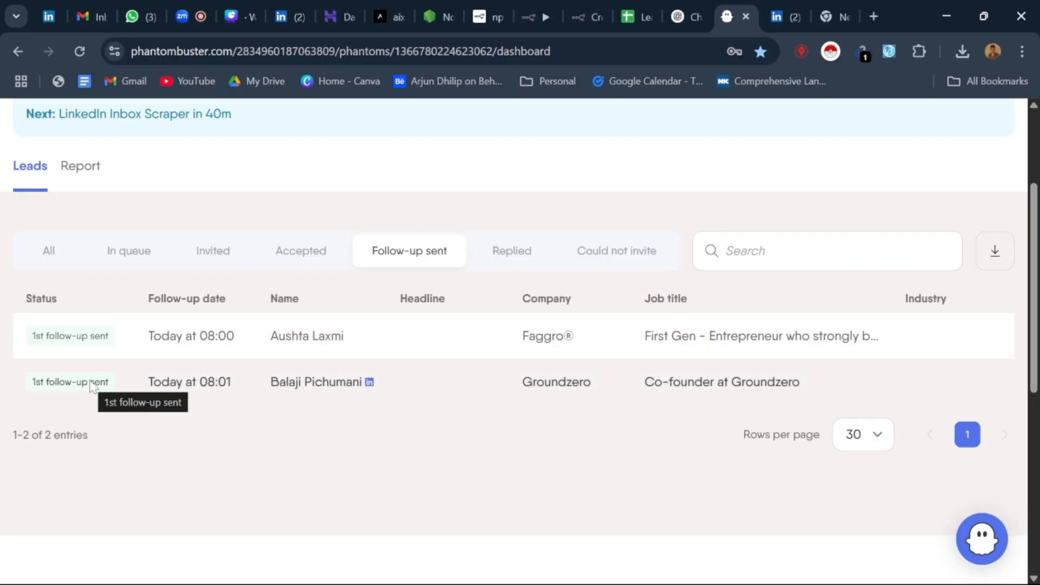
scroll(369, 260, up, 3)
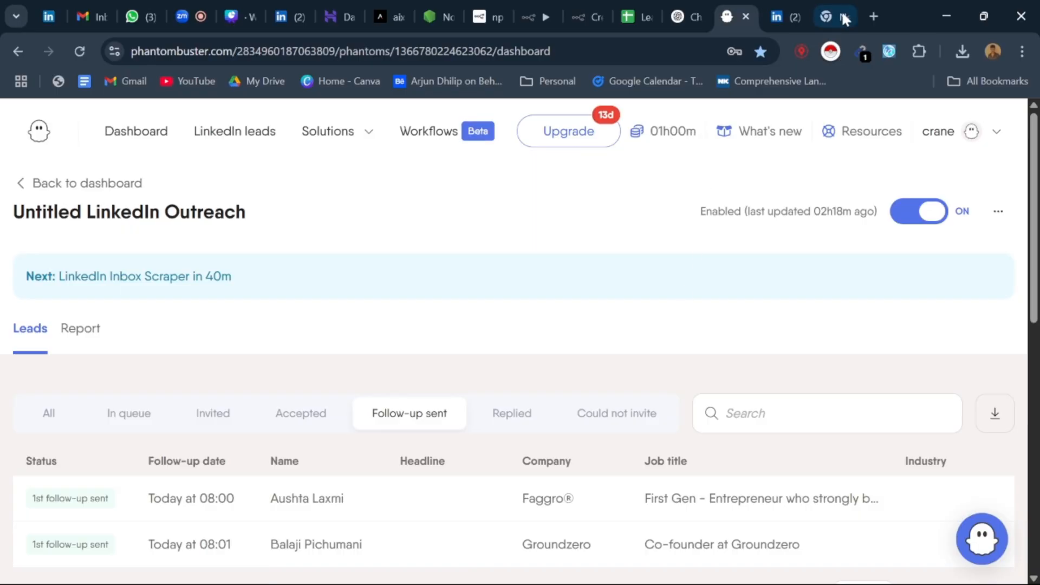
Step: Close the PhantomBuster tab and the lead's LinkedIn profile, and switch to the n8n presentation in Canva
click(743, 16)
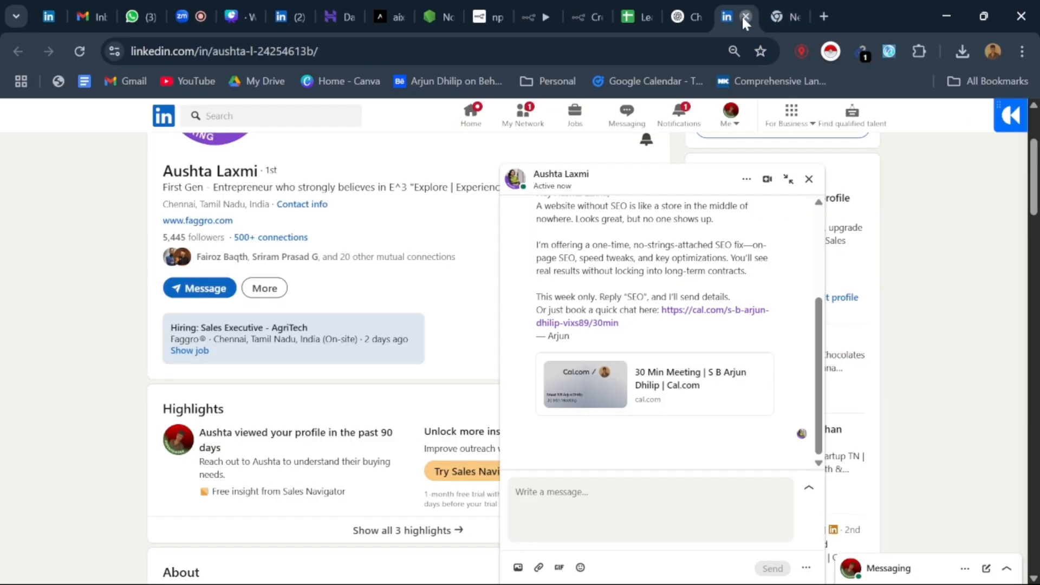
click(745, 16)
click(688, 16)
click(586, 16)
click(398, 16)
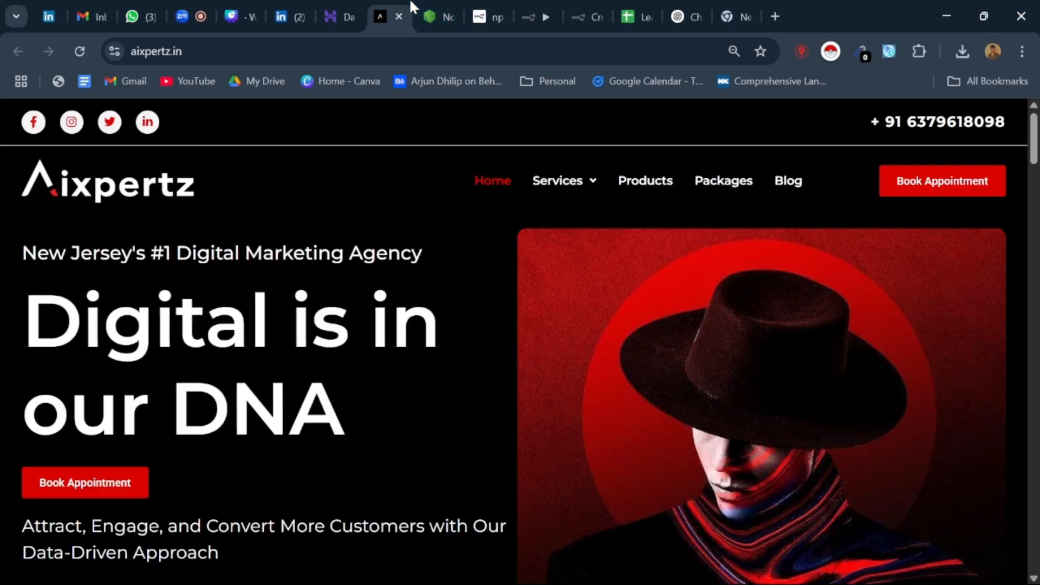
click(343, 15)
click(287, 15)
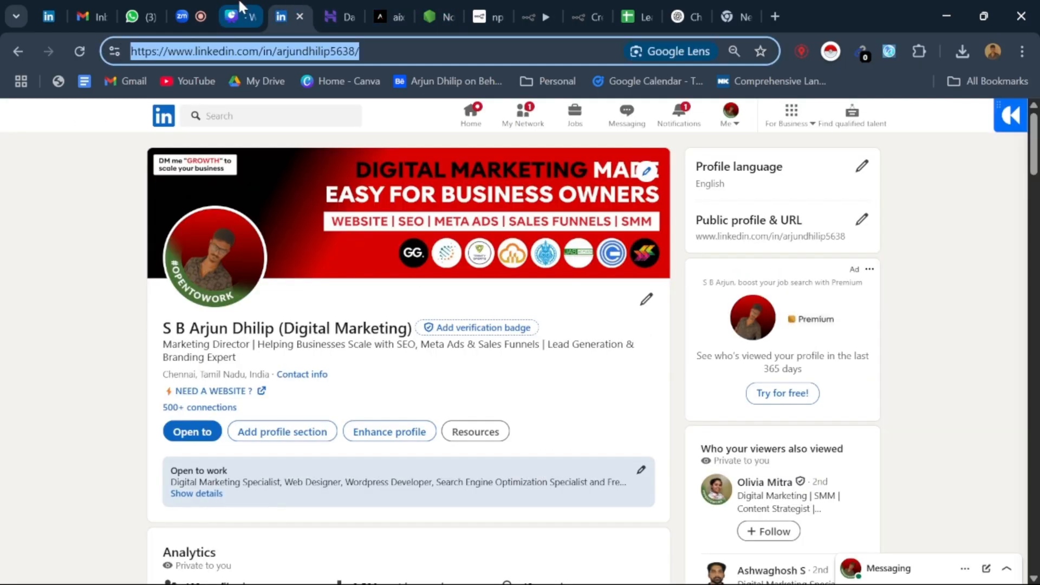
click(240, 7)
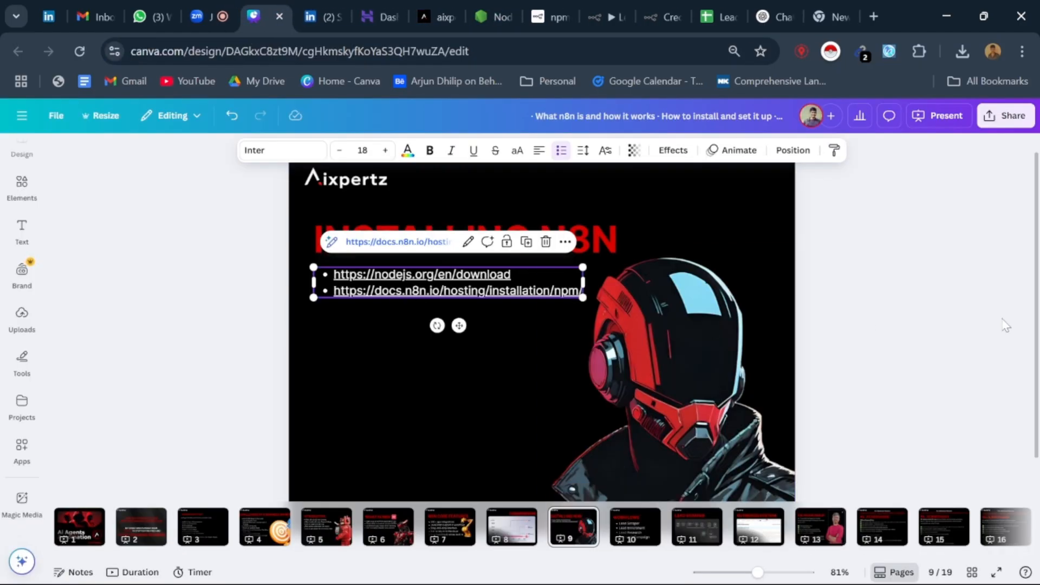
Step: Show the Workflows slide on page 10 and the Lead Scraper slide on page 11 of the presentation
click(888, 321)
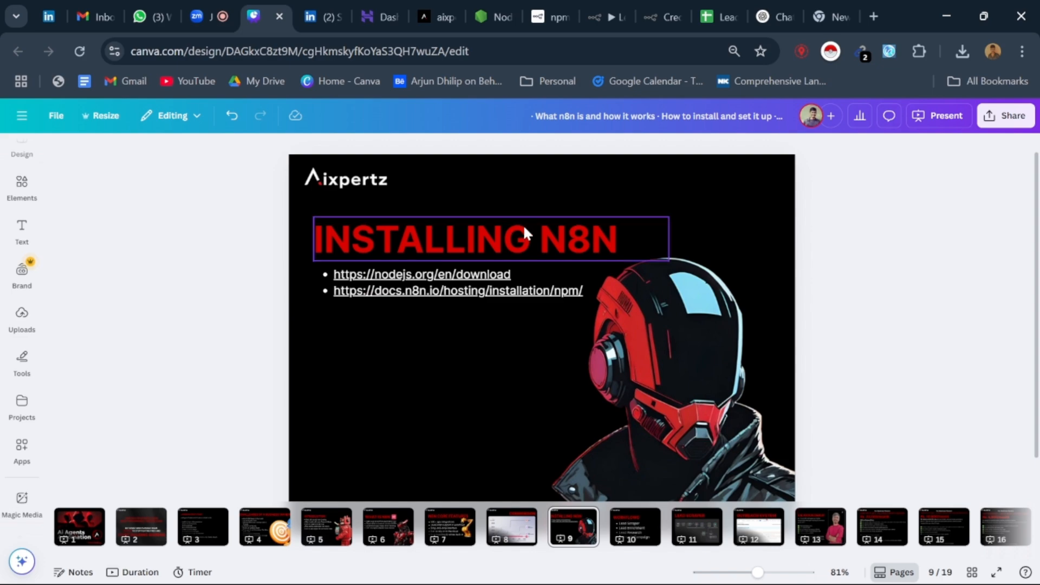
click(646, 536)
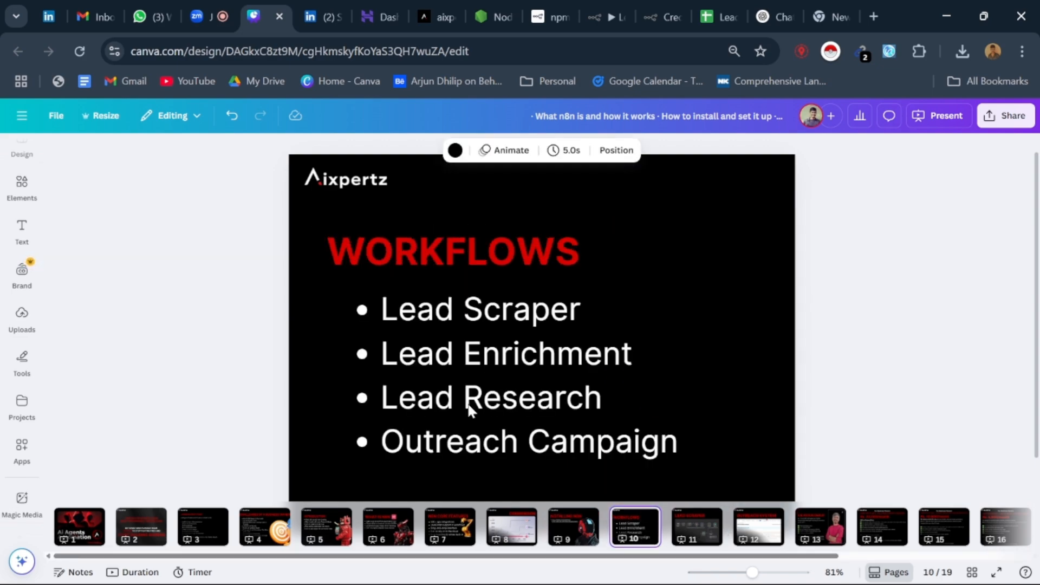
click(475, 380)
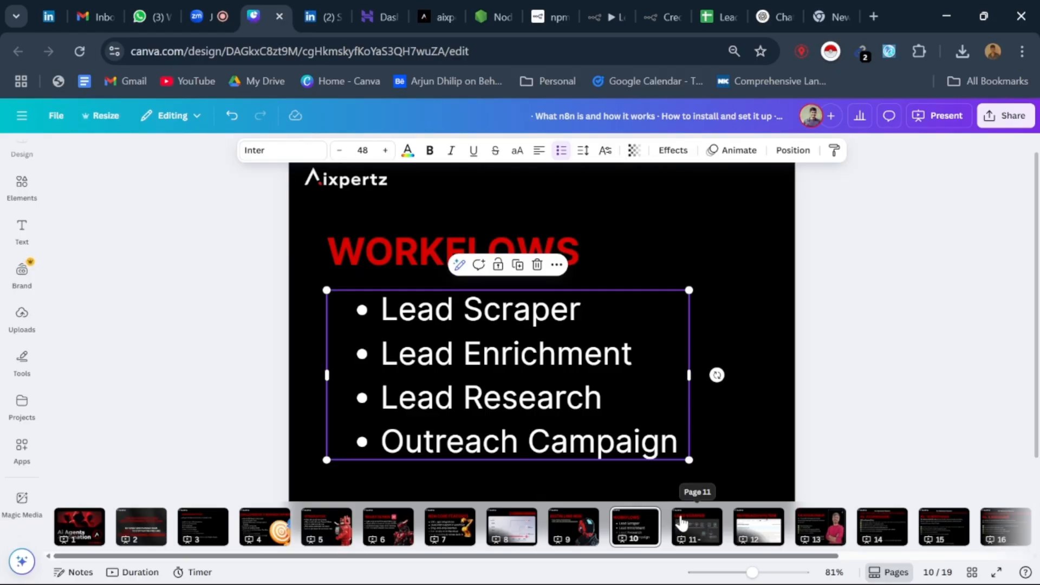
click(682, 524)
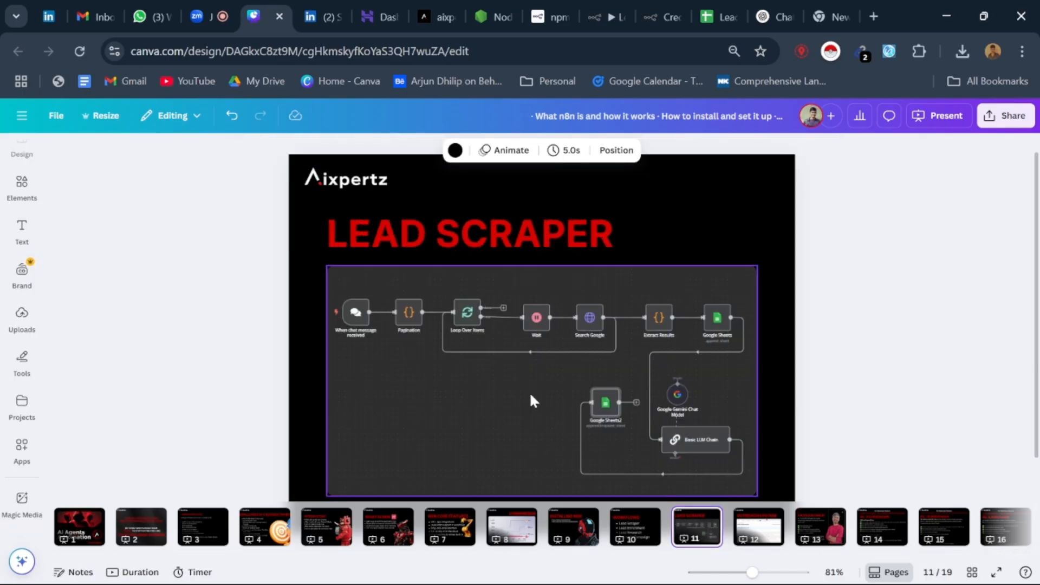
Step: Show the Outreach System slide on page 12, and return to the Lead Scraper slide on page 11
click(531, 396)
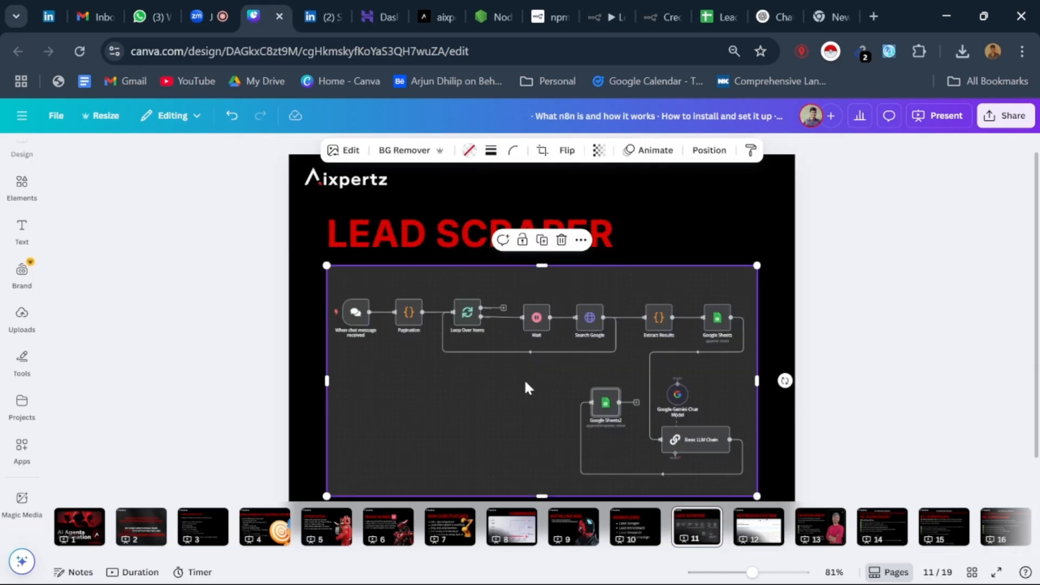
click(739, 531)
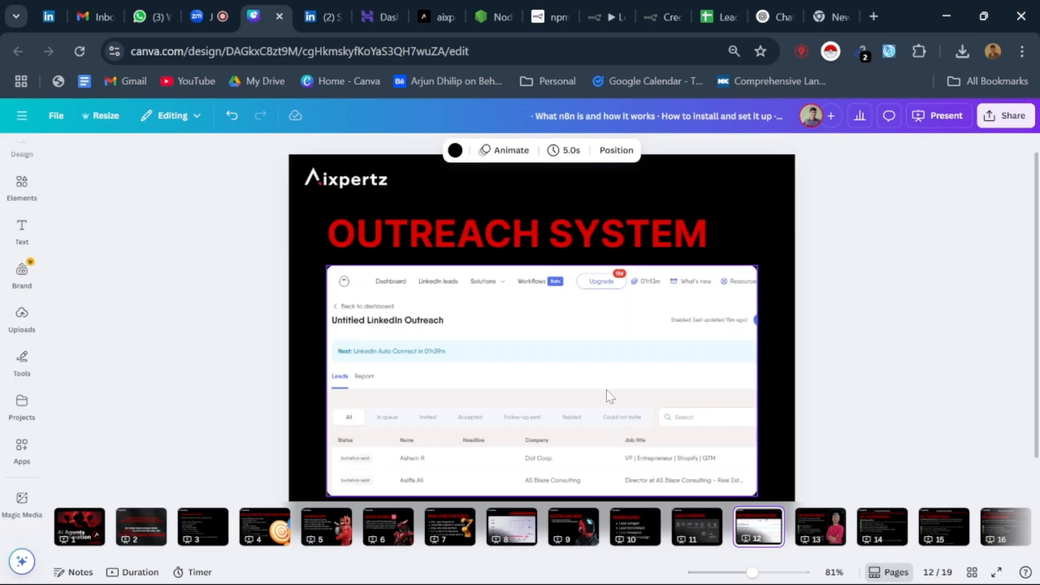
click(609, 393)
click(717, 534)
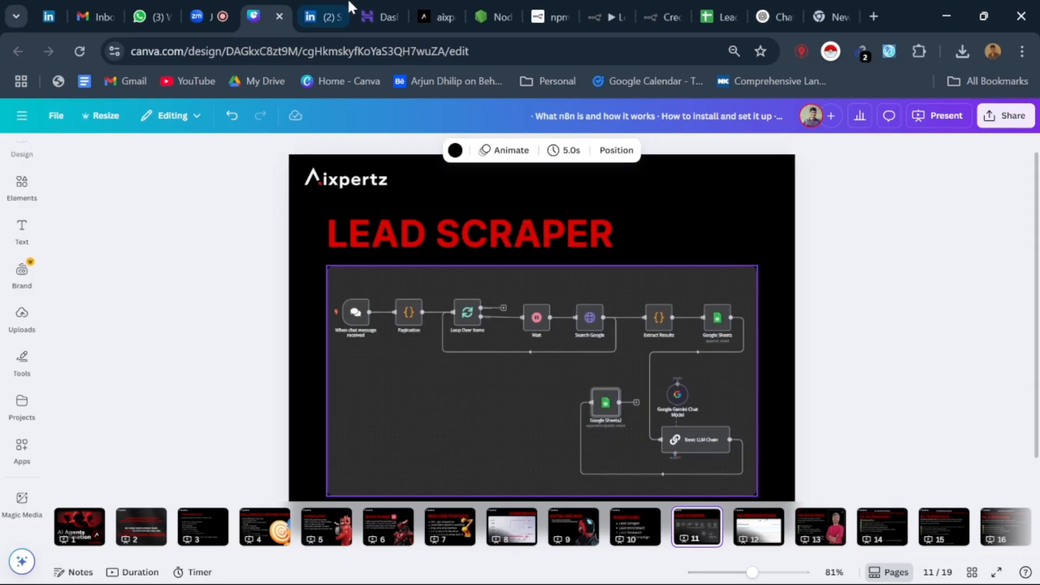
Step: Glance at the Leads workflow in n8n, the Linkedin_batch sheet and the LinkedIn profile
click(607, 16)
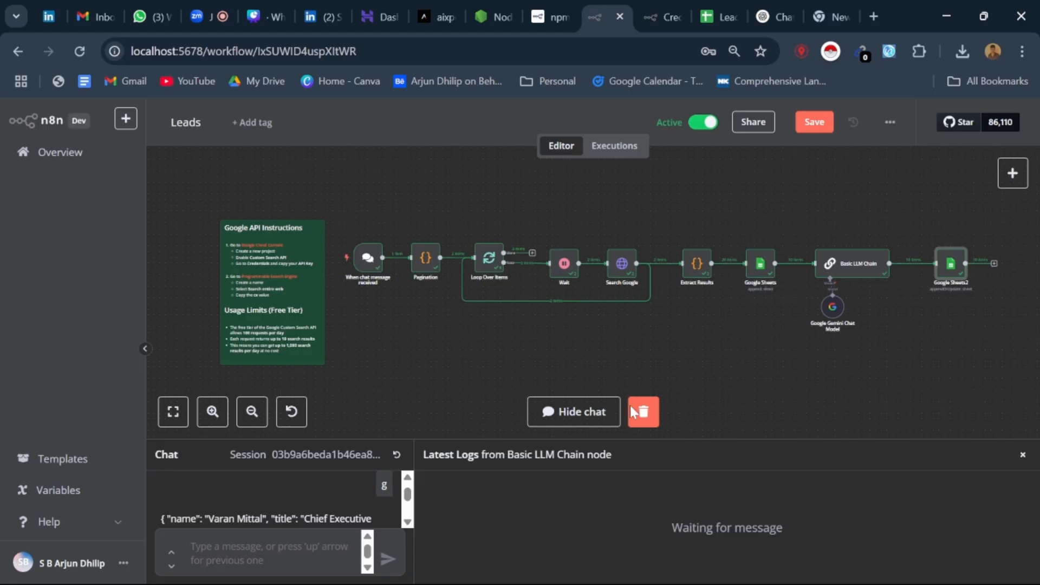
click(721, 16)
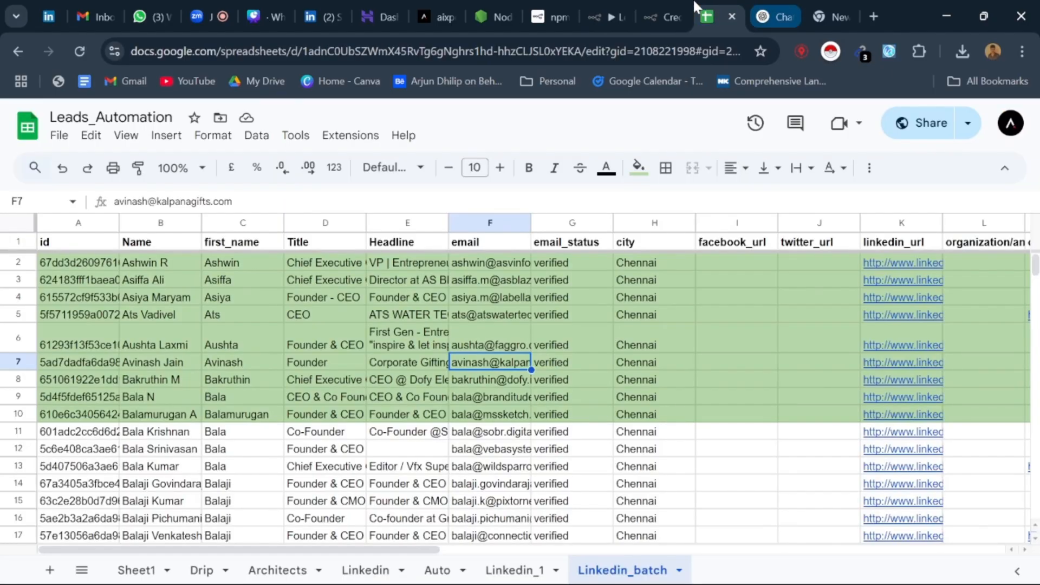
click(437, 4)
click(310, 6)
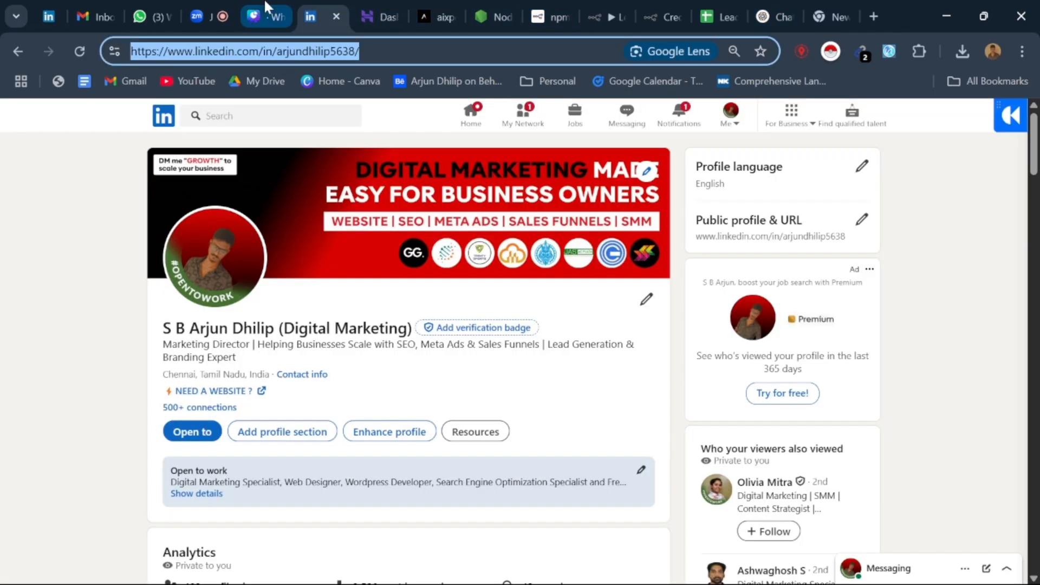
Step: Switch to the Canva presentation, show the Outreach System slide on page 12, and reveal the remaining page thumbnails through page 19
click(265, 6)
click(759, 527)
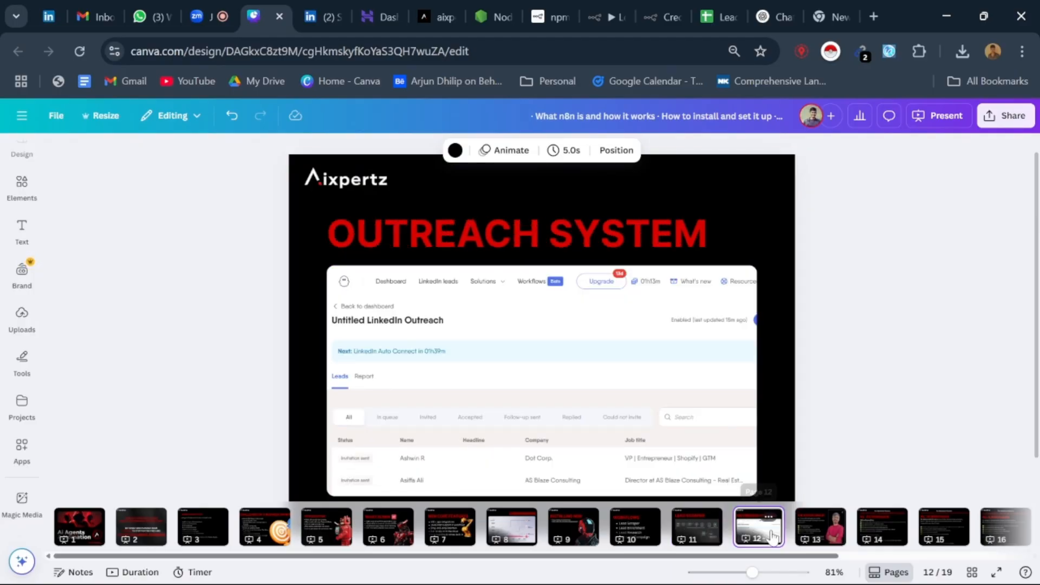
drag(499, 556, 849, 555)
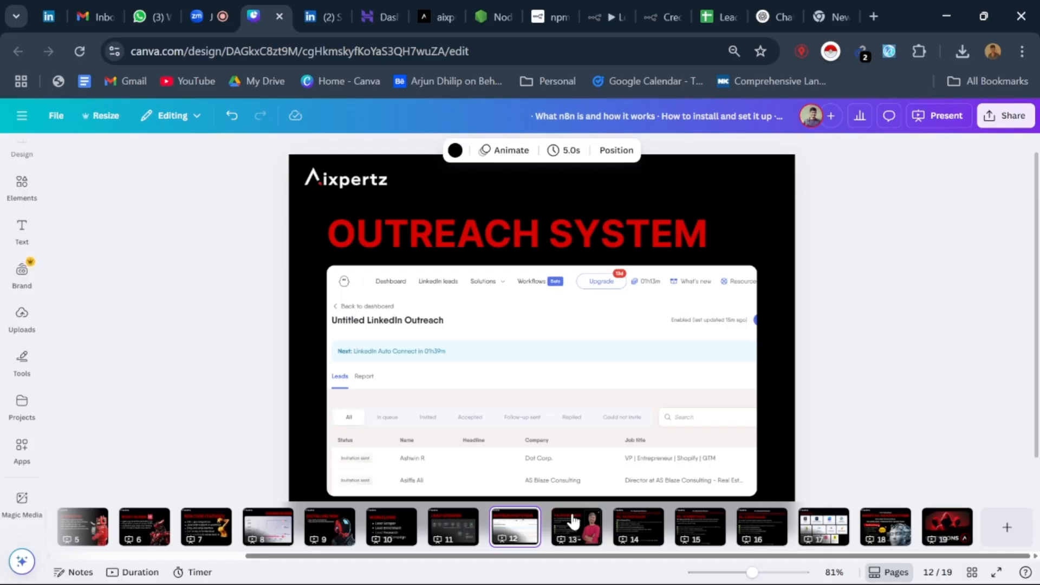
Step: Examine the profile limit and batch size in the Pagination node's JavaScript in the n8n Leads workflow, and return to the canvas
click(623, 2)
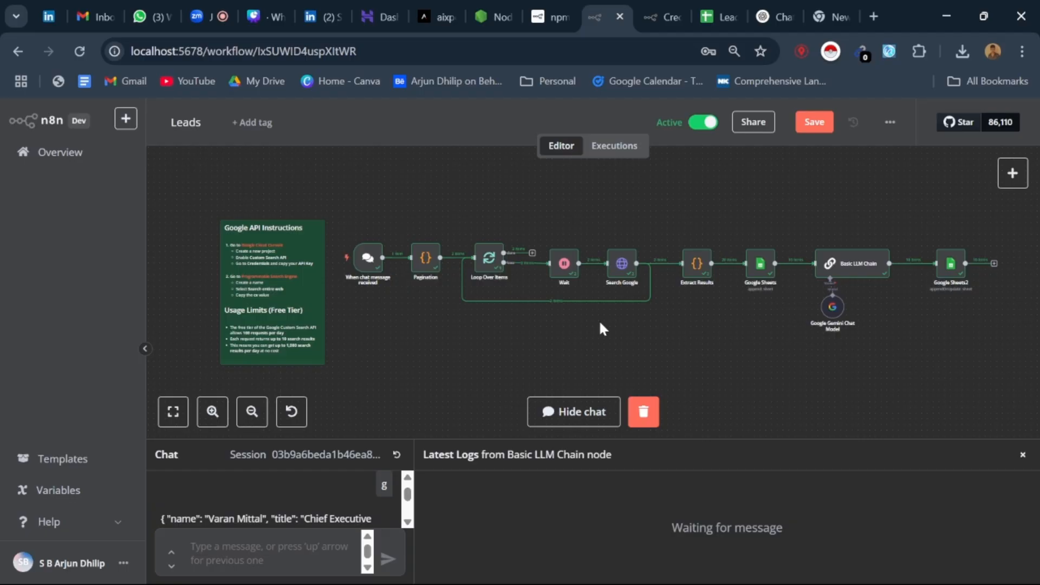
double_click(426, 271)
drag(467, 190, 802, 189)
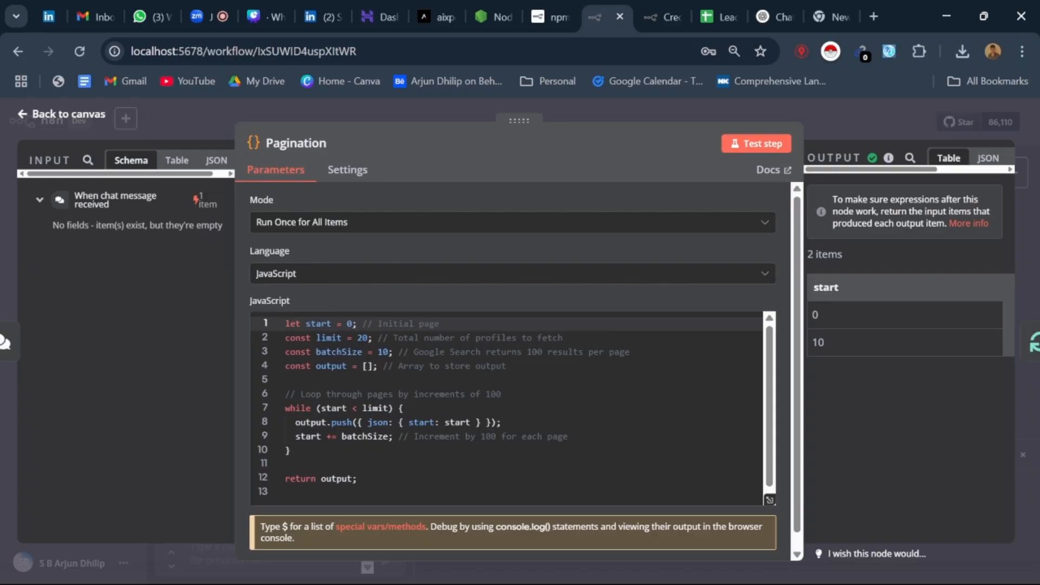
click(286, 338)
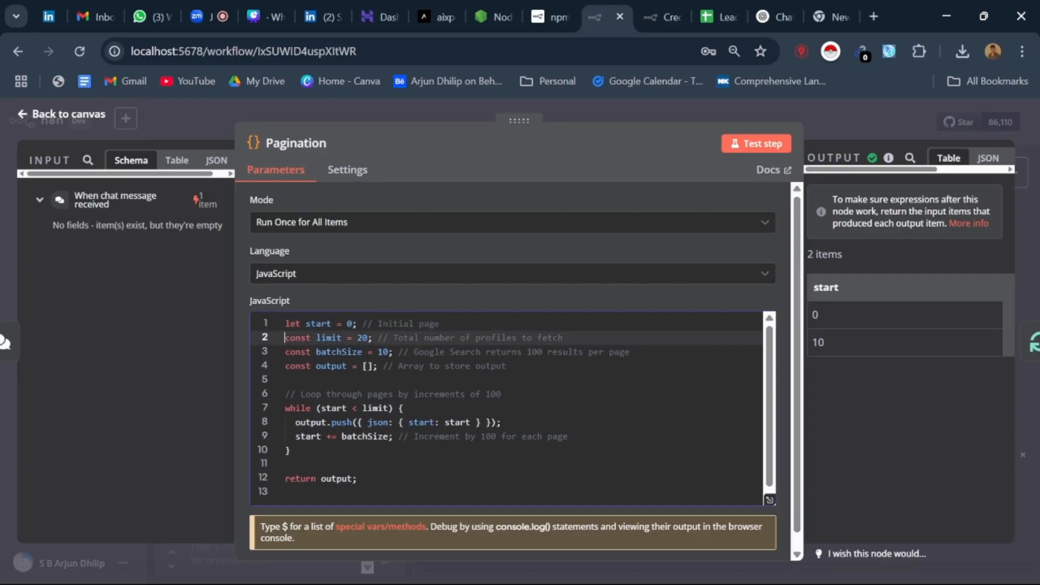
drag(286, 338, 373, 338)
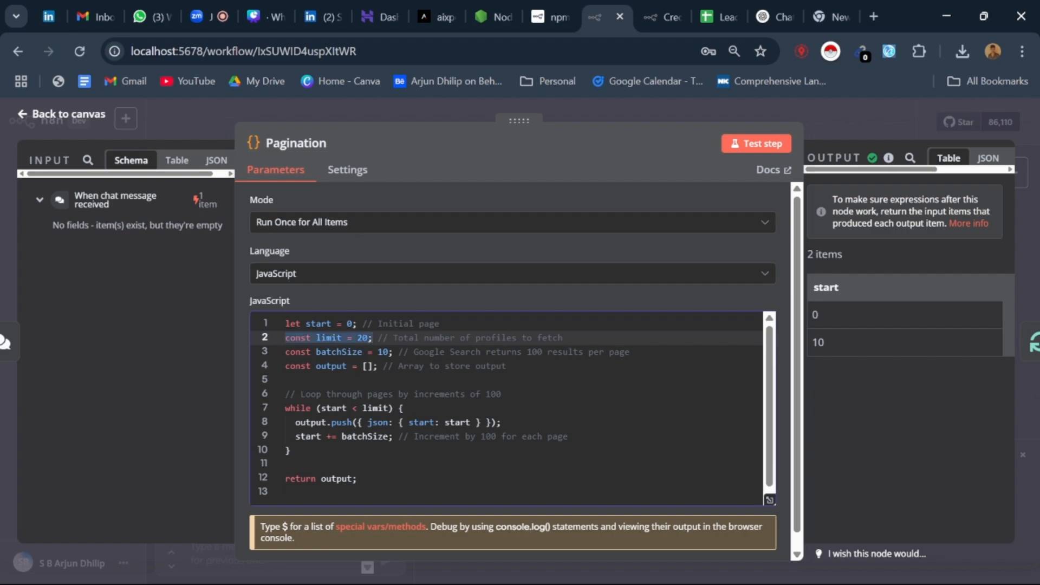
click(384, 352)
click(286, 339)
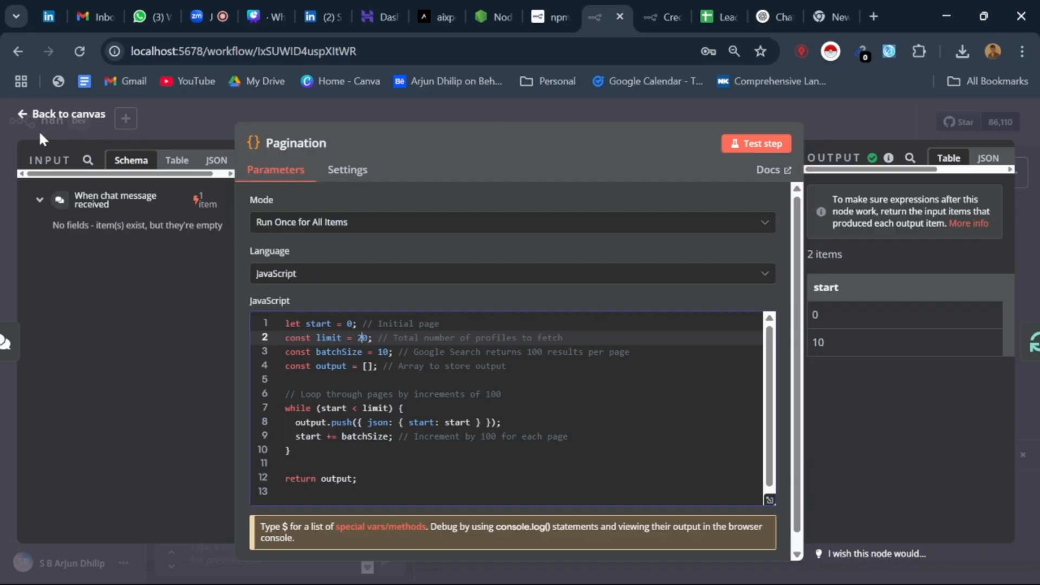
click(23, 116)
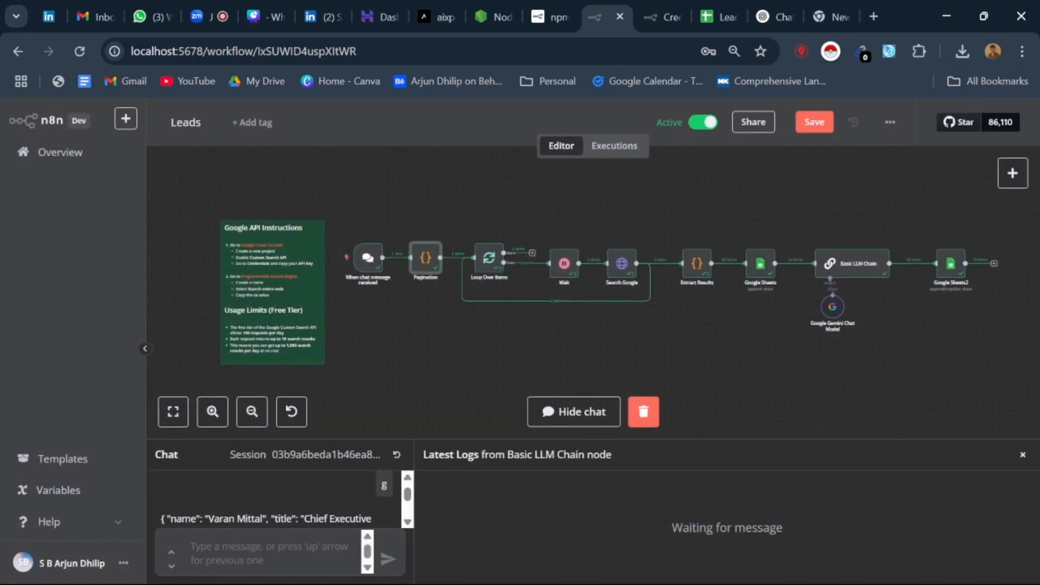
Step: Browse the Linkedin_1 sheet of the Leads_Automation spreadsheet from the first lead to the last filled row and back to the beginning
click(715, 16)
click(507, 567)
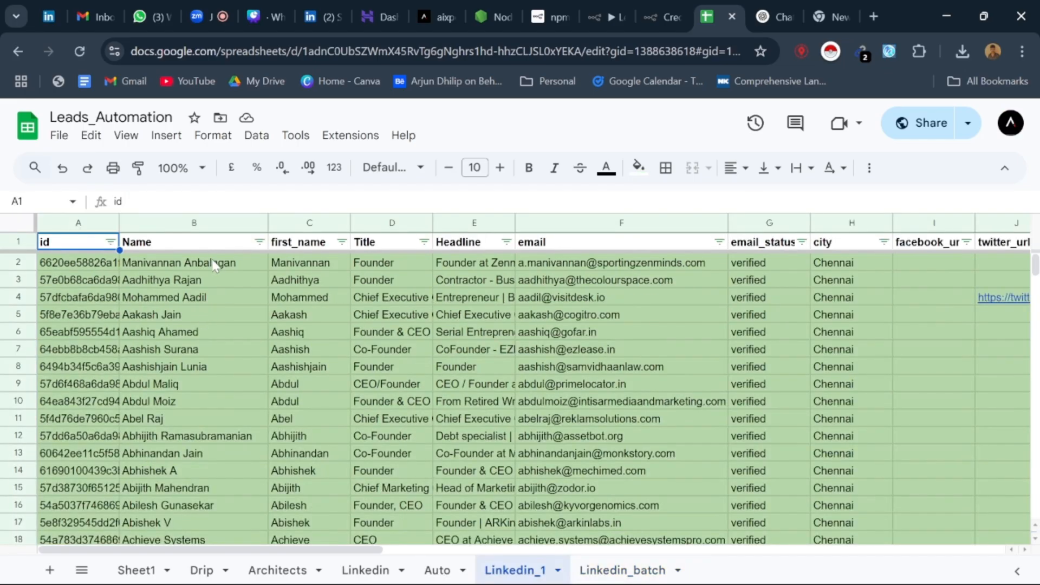
click(215, 264)
scroll(211, 390, down, 9)
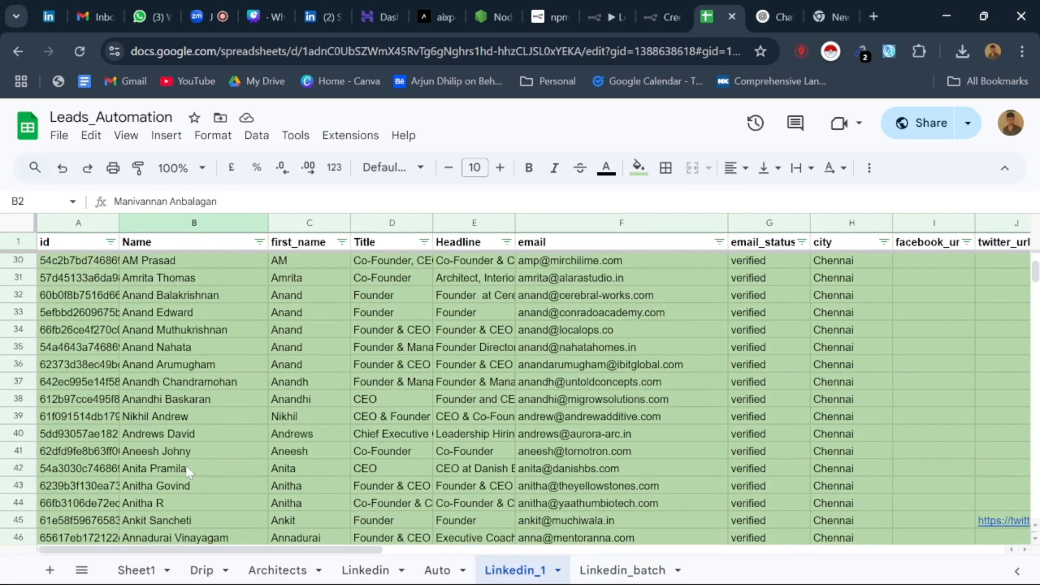
scroll(208, 446, down, 20)
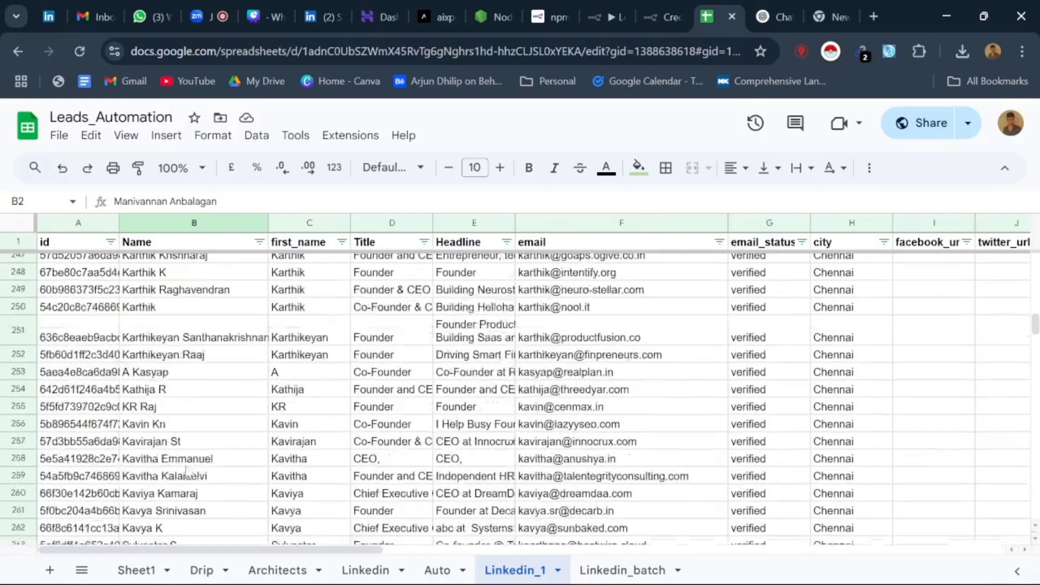
scroll(188, 472, down, 20)
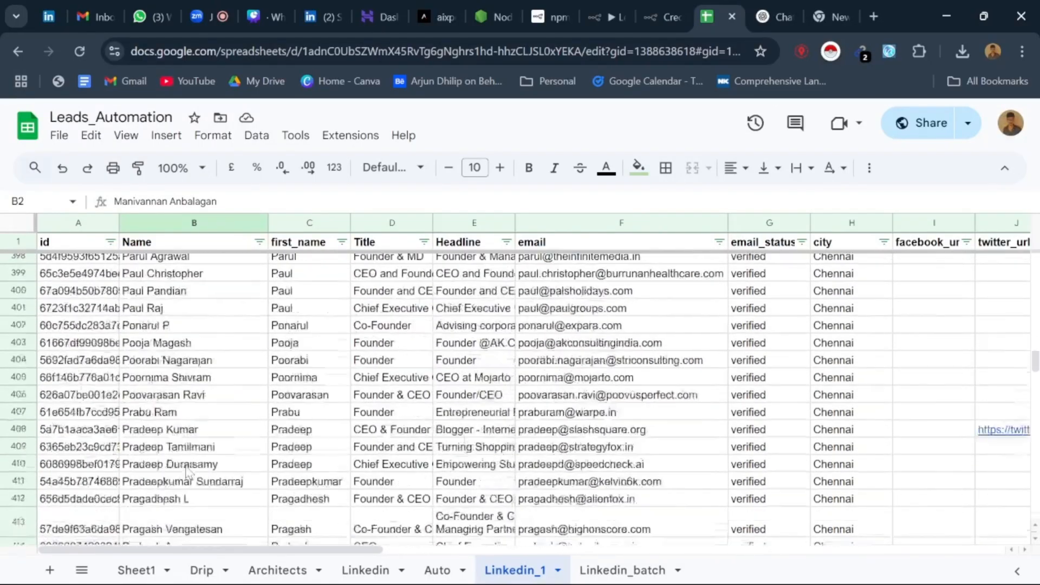
scroll(188, 473, down, 20)
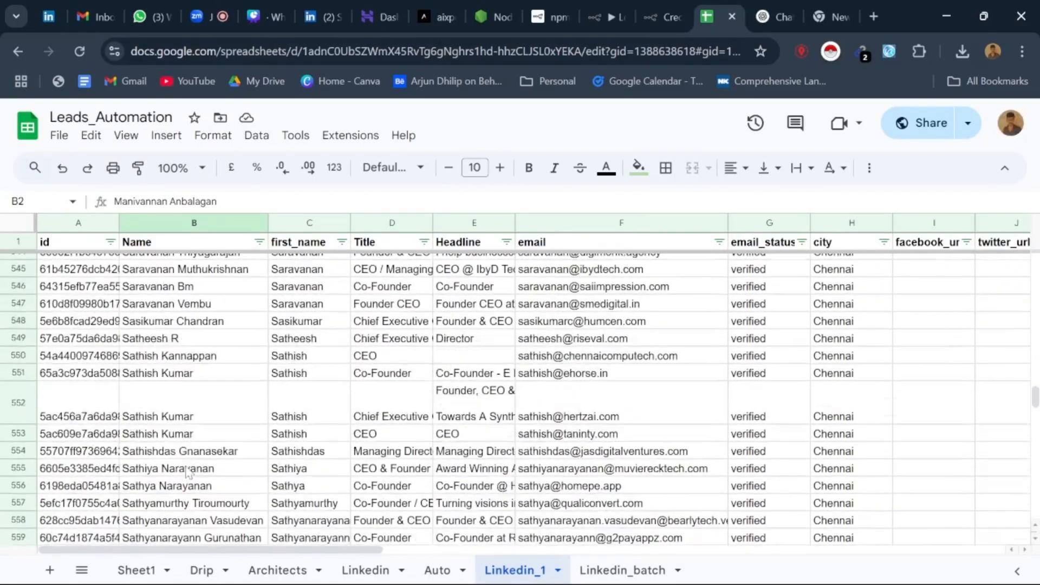
scroll(188, 473, down, 20)
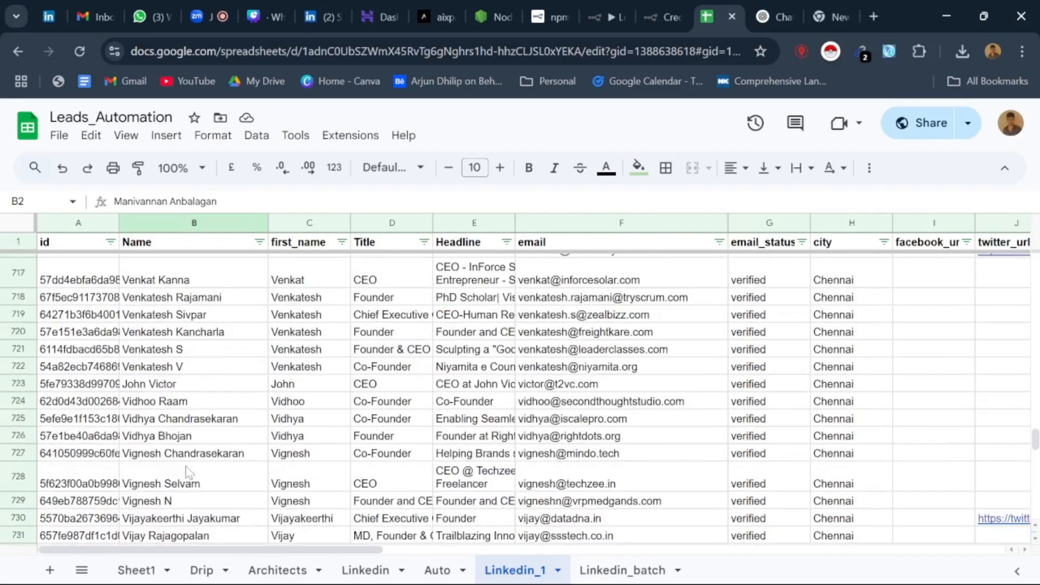
scroll(188, 473, down, 20)
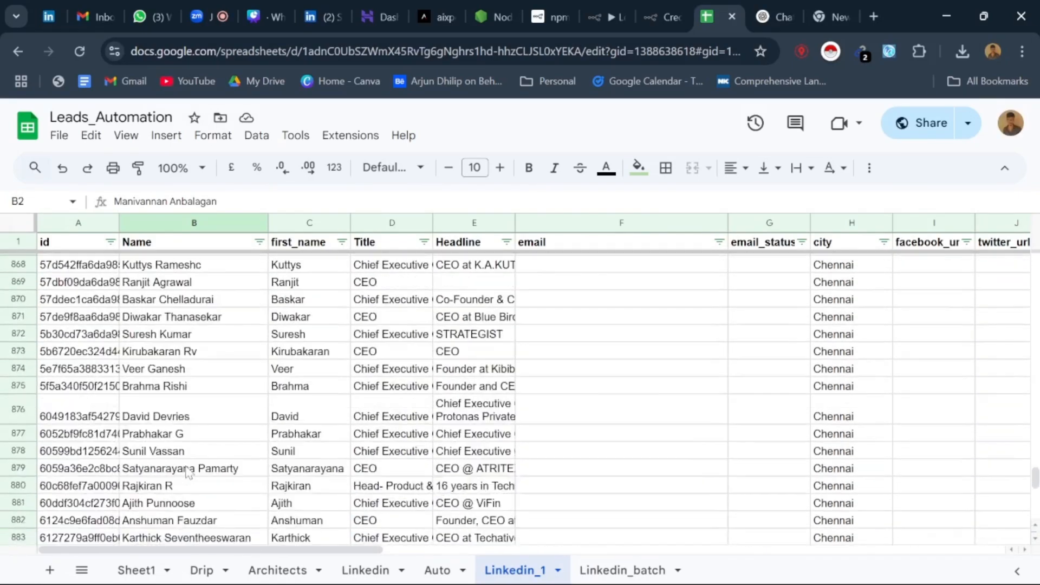
scroll(188, 473, down, 20)
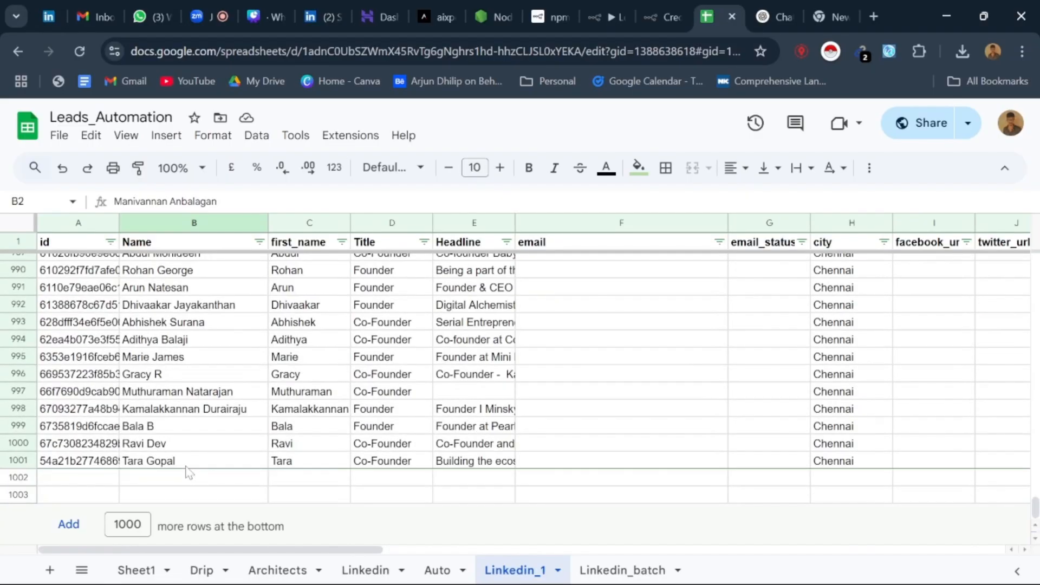
click(186, 466)
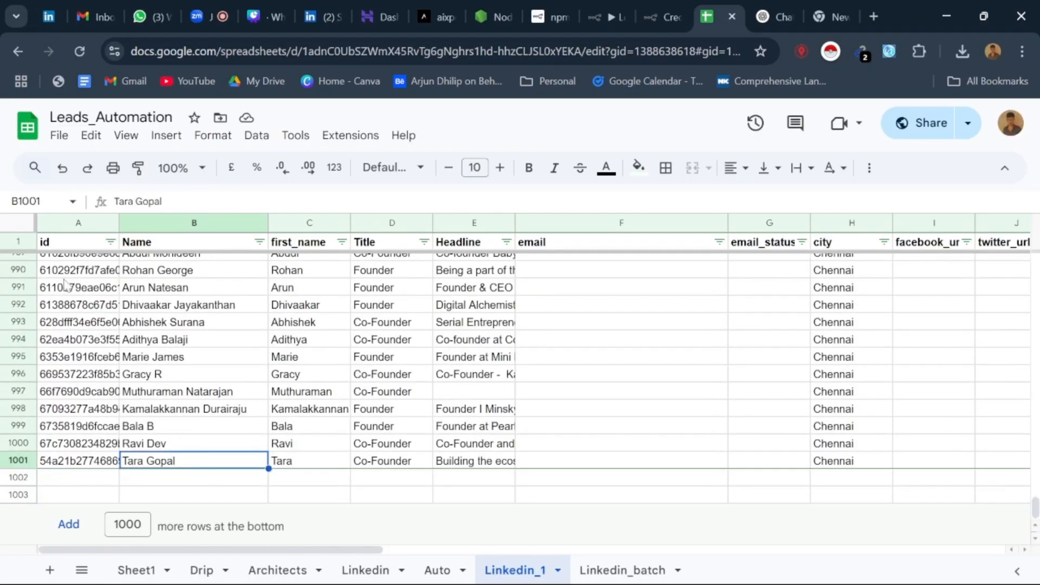
scroll(291, 463, up, 20)
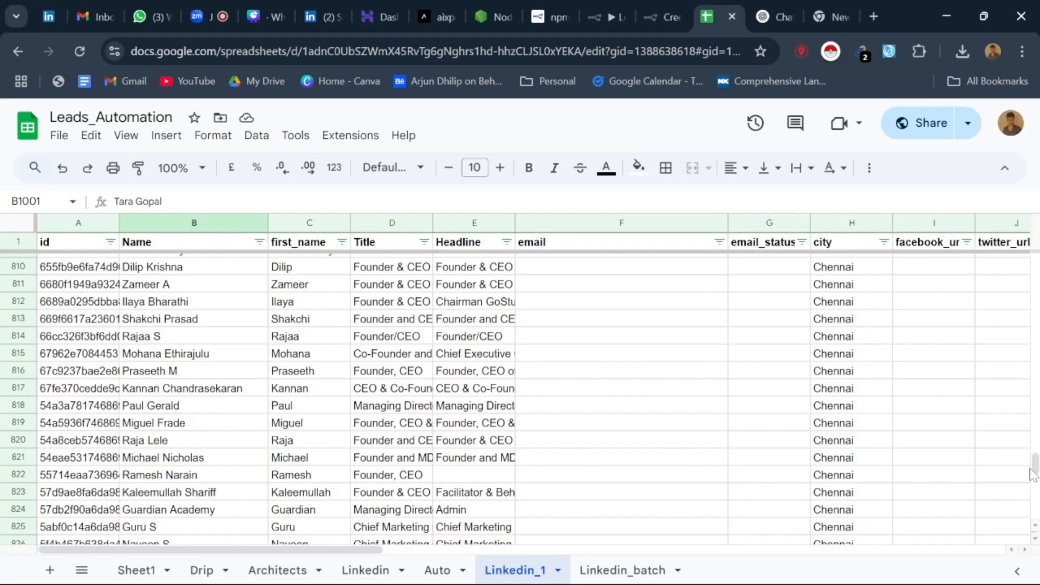
drag(1036, 465, 1036, 266)
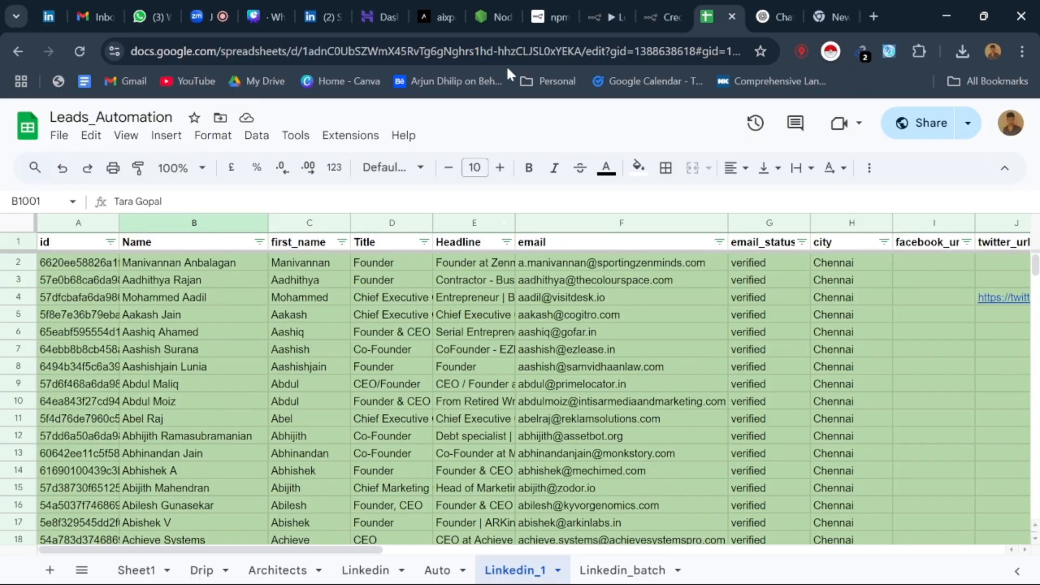
Step: Look over the n8n Leads workflow and the neighbouring n8n tab, and return to the Leads_Automation spreadsheet
click(580, 6)
click(601, 4)
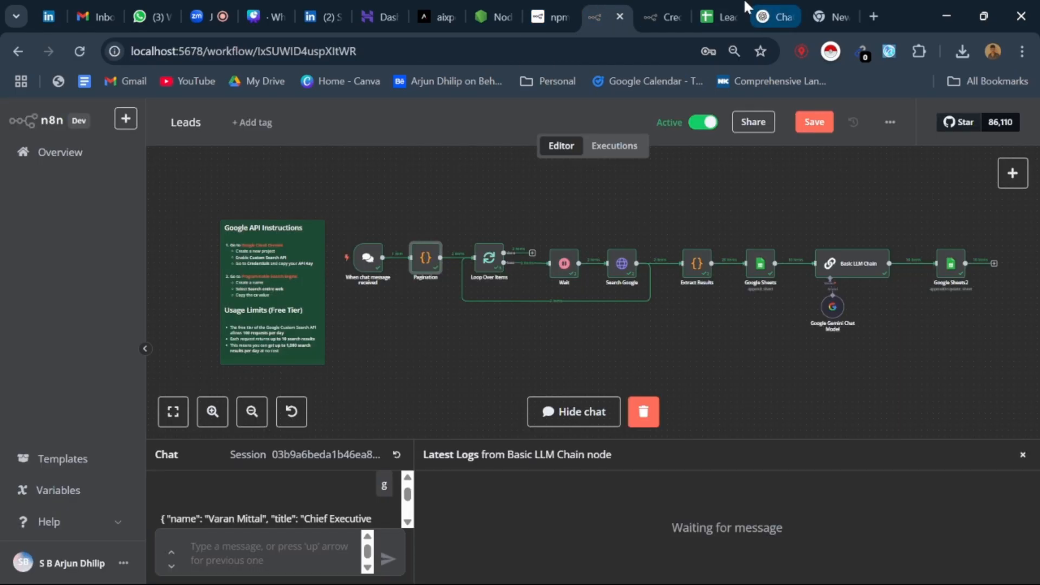
click(675, 2)
click(603, 6)
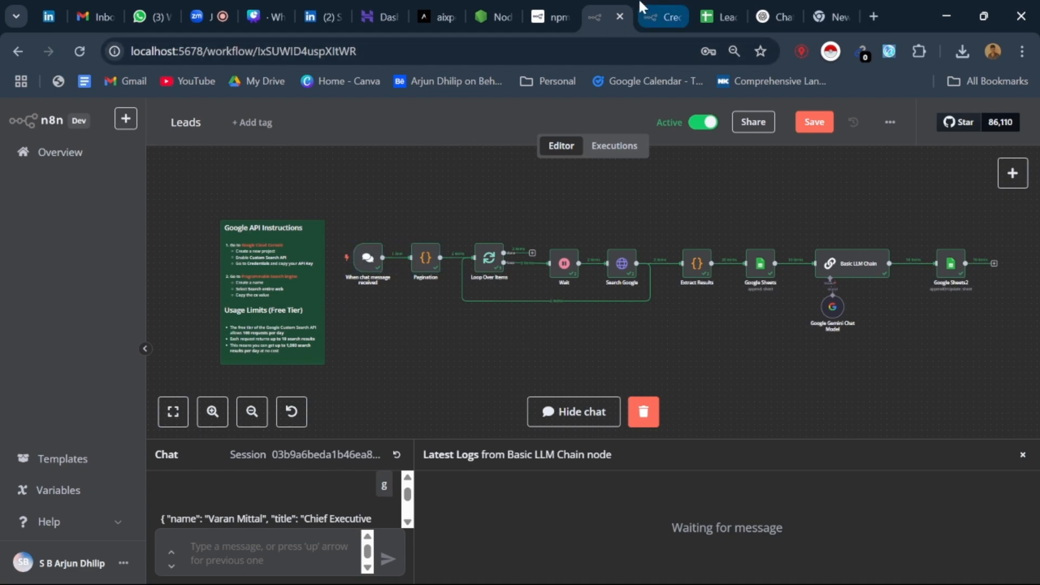
click(663, 7)
click(720, 15)
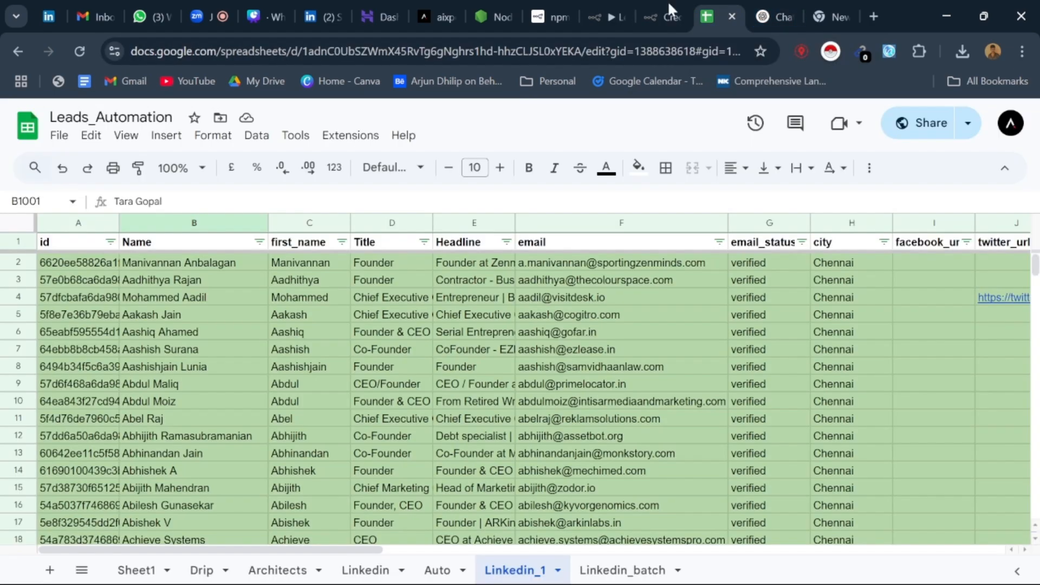
Step: Find the Node.js download page among the open browser tabs and close it
click(613, 15)
click(538, 12)
click(484, 8)
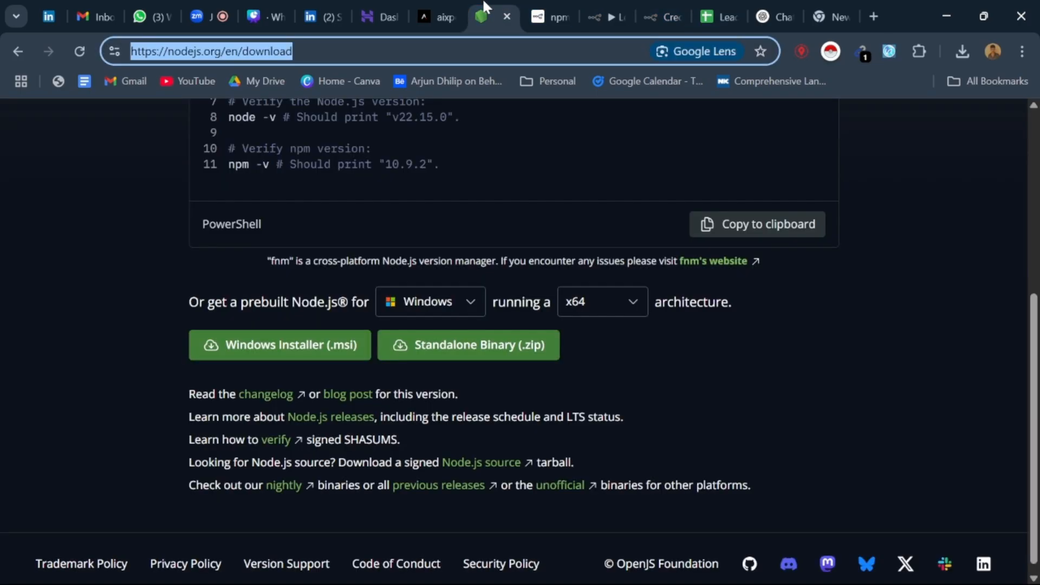
click(503, 17)
Step: Glance at the Aixpertz website, the dashboard page and the LinkedIn profile
click(434, 8)
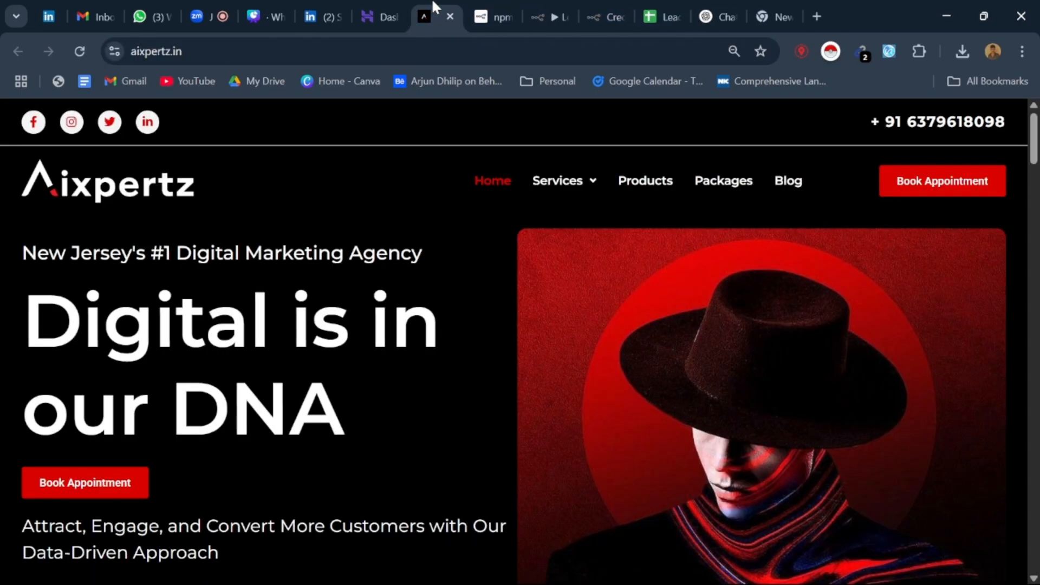
click(383, 10)
click(325, 5)
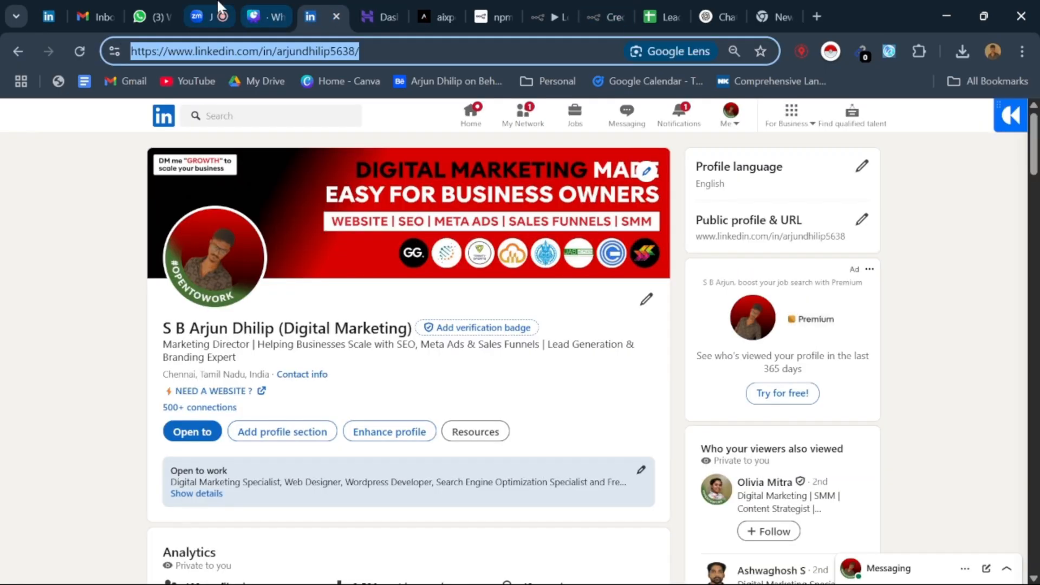
Step: Switch to the Canva presentation and show the presenter's introduction slide on page 13, pointing out the listed services
click(255, 8)
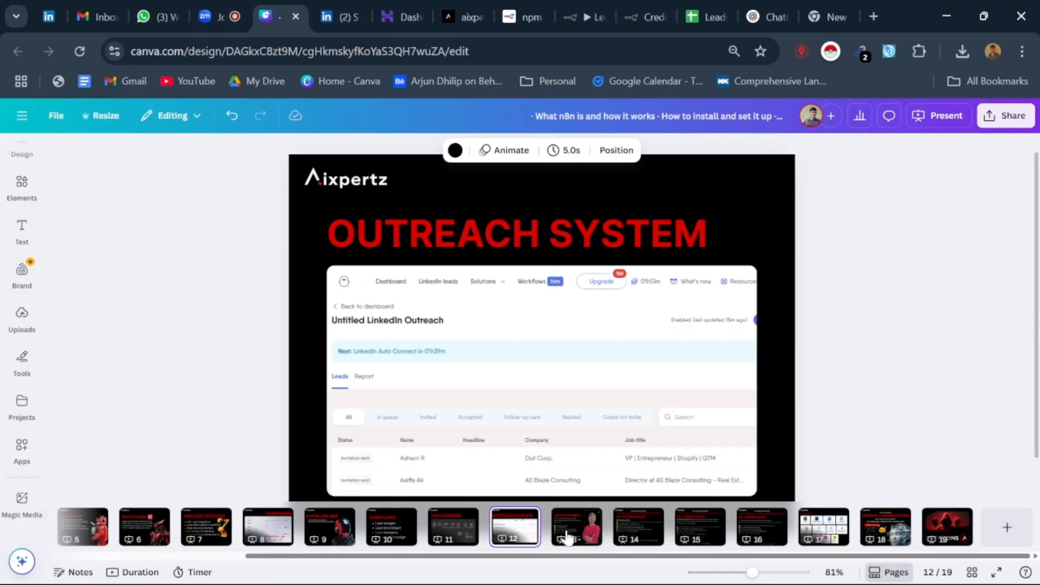
click(574, 529)
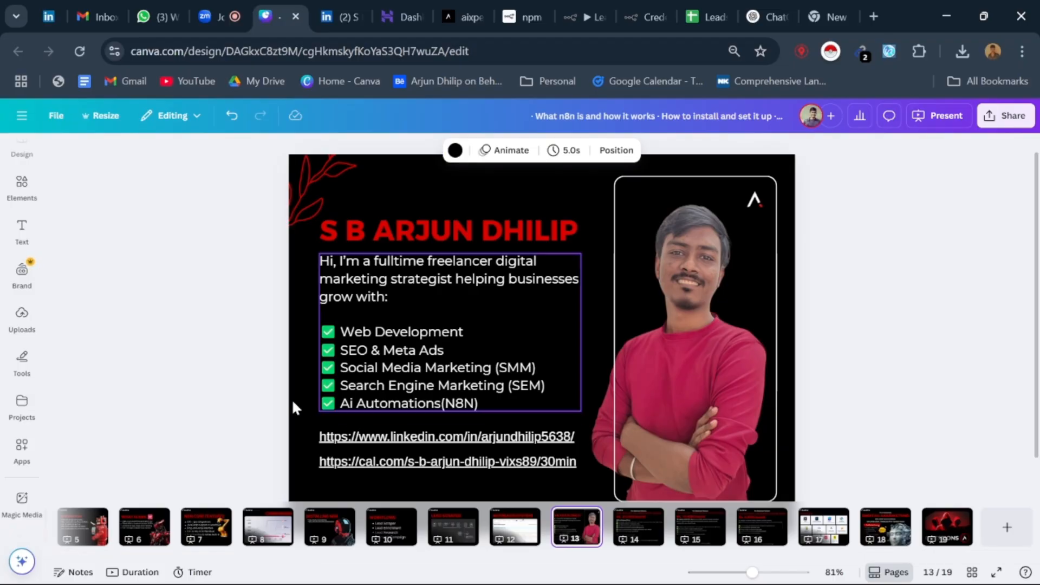
click(393, 368)
click(341, 332)
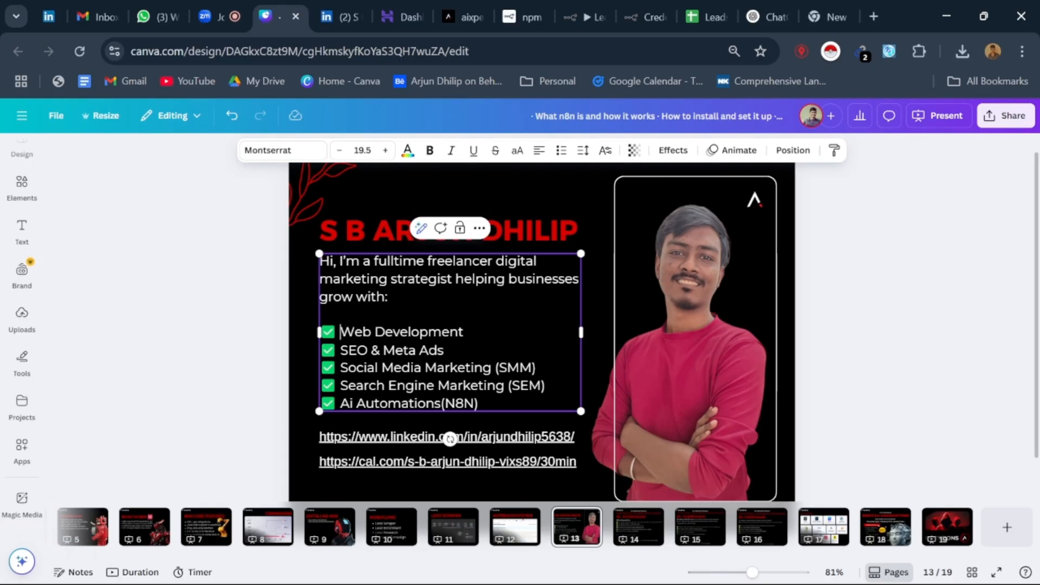
click(209, 332)
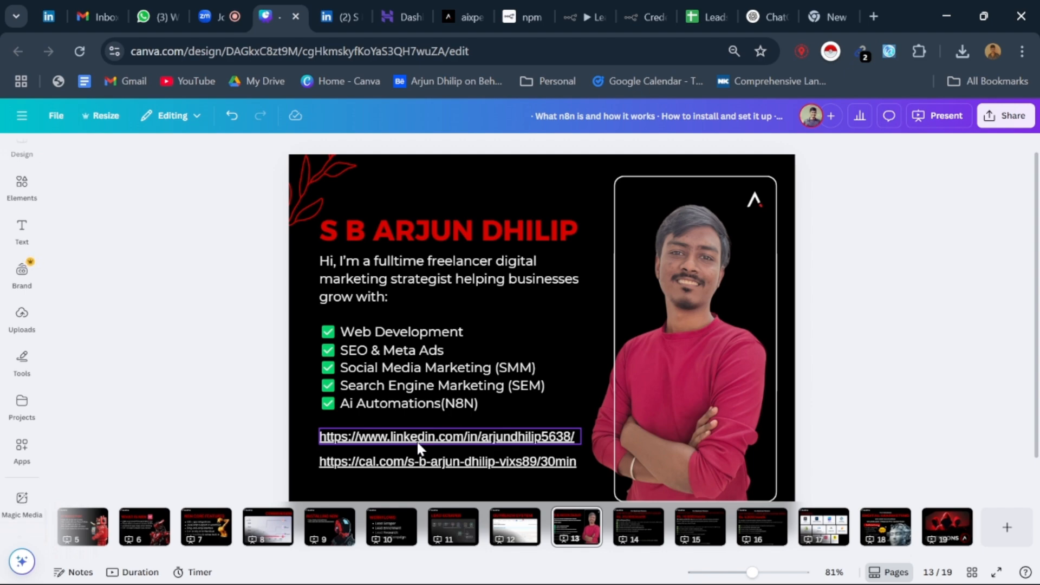
Step: Glance at the n8n Leads workflow and the Aixpertz website, and return to the Canva presentation
click(584, 10)
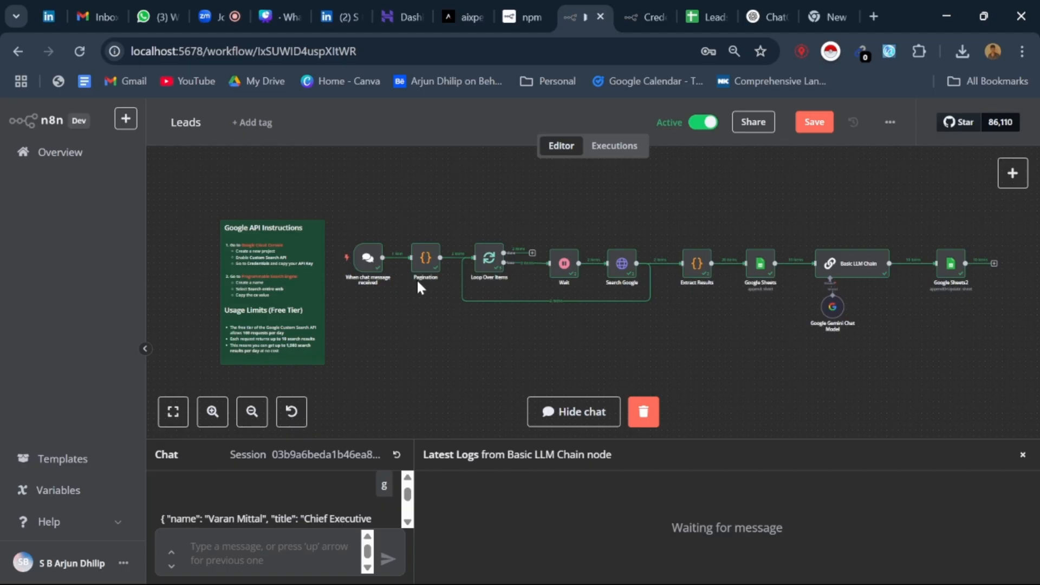
click(461, 6)
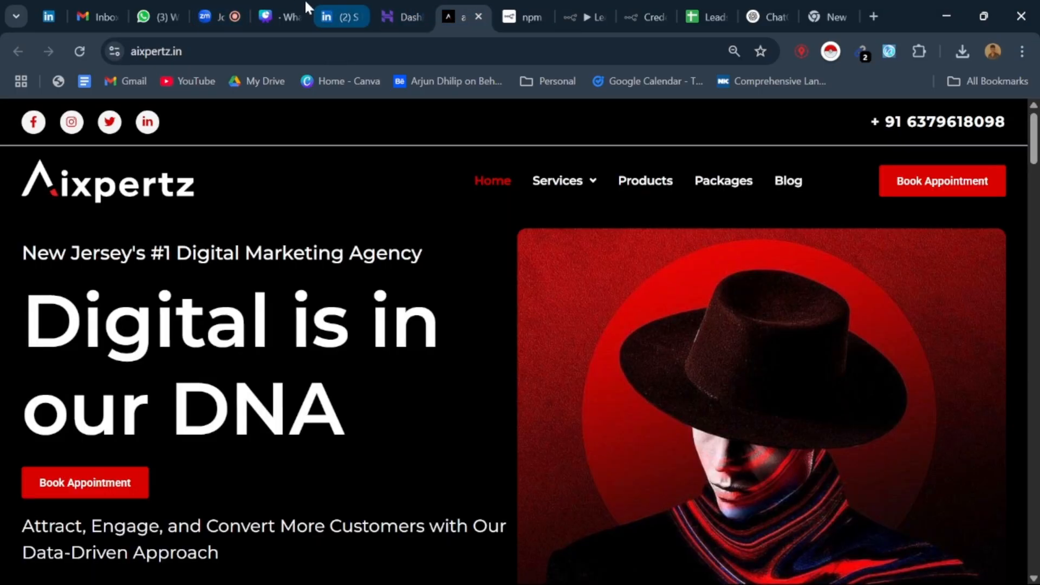
click(289, 6)
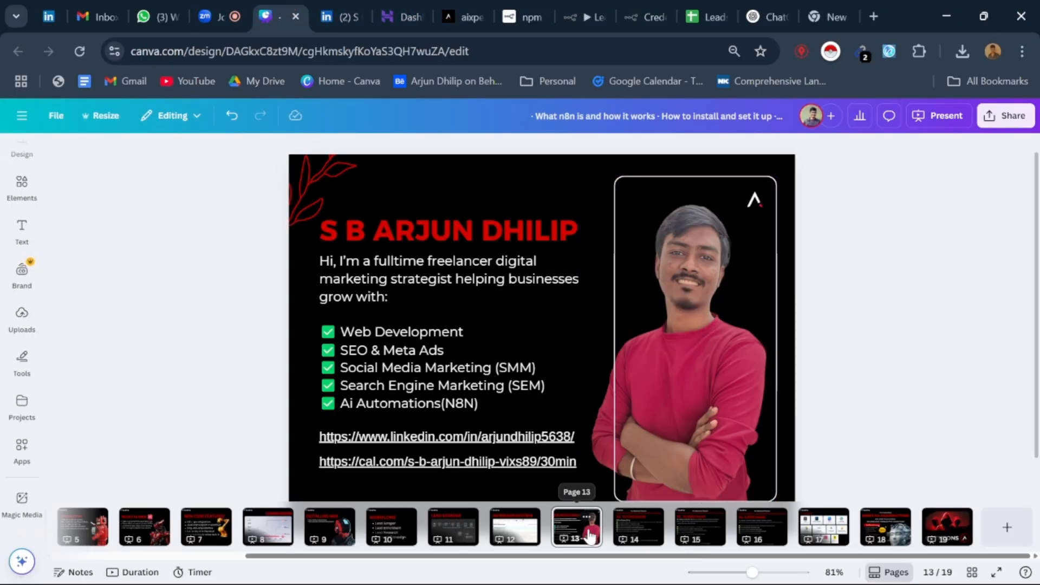
Step: Show page 14 with the Done-For-You LinkedIn growth and lead gen package, viewing it from its price through its bonuses
click(639, 533)
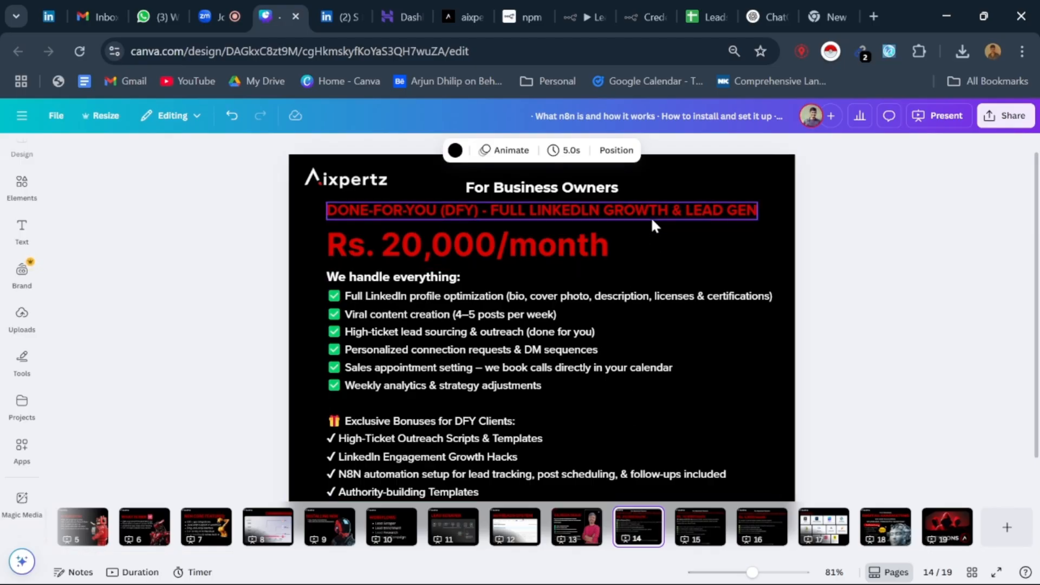
scroll(519, 379, down, 2)
scroll(519, 385, up, 2)
scroll(519, 385, down, 2)
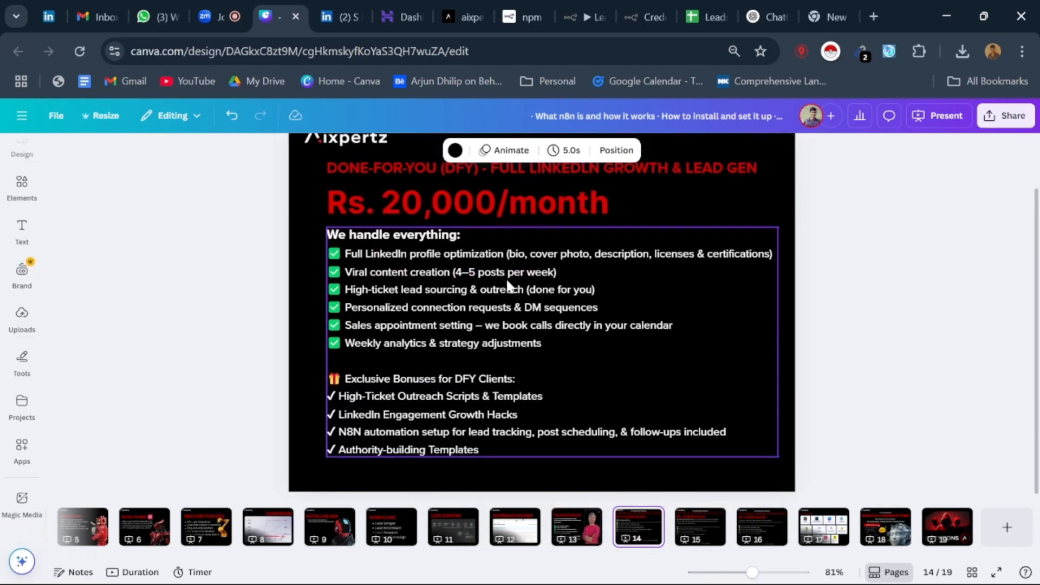
scroll(507, 285, up, 3)
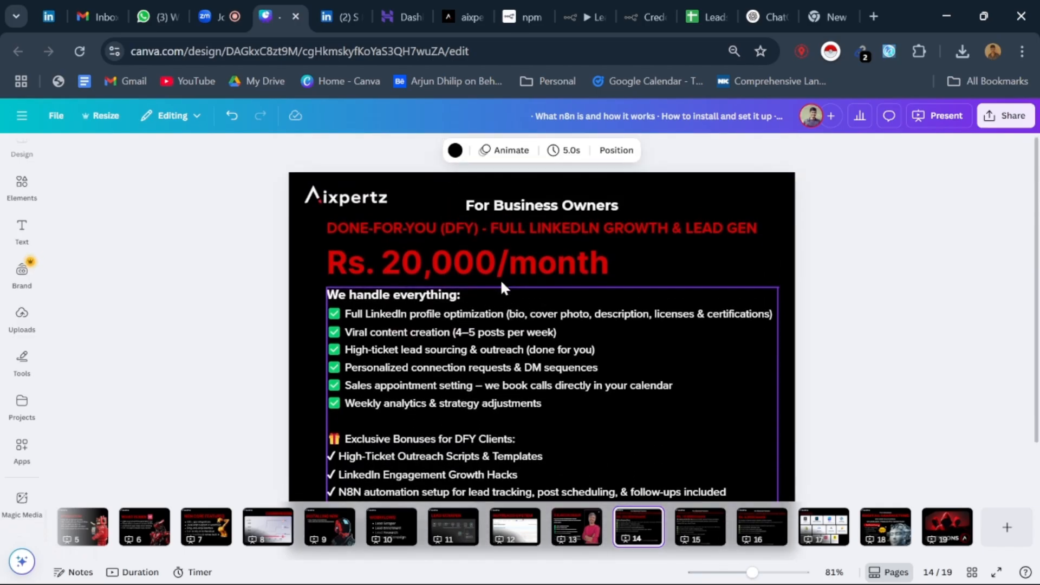
Step: Present the Done-With-You content creation package on page 15 and the Do-It-Together coaching package on page 16
click(684, 526)
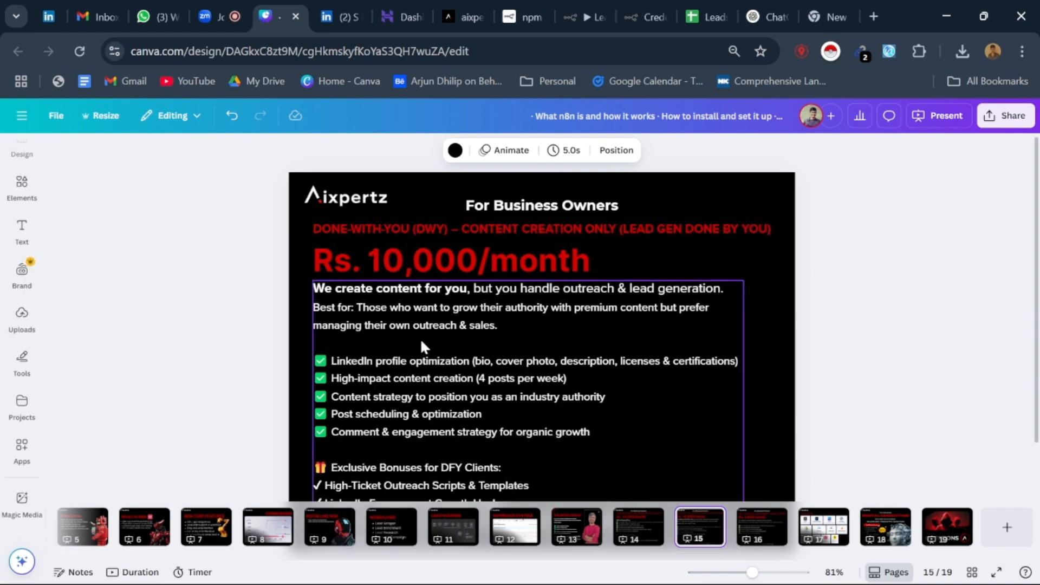
scroll(420, 338, down, 3)
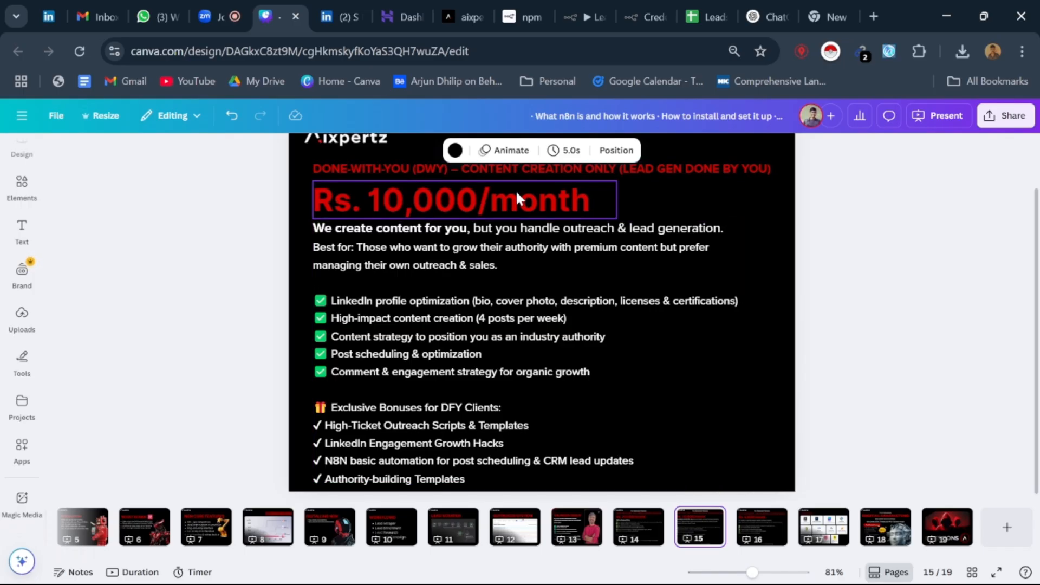
click(762, 525)
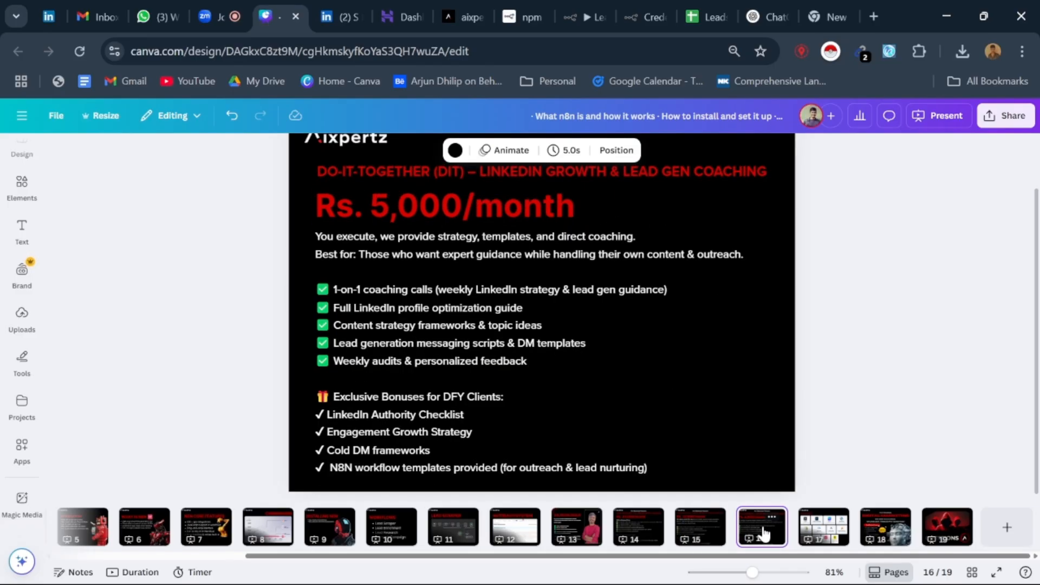
click(403, 336)
scroll(403, 336, up, 1)
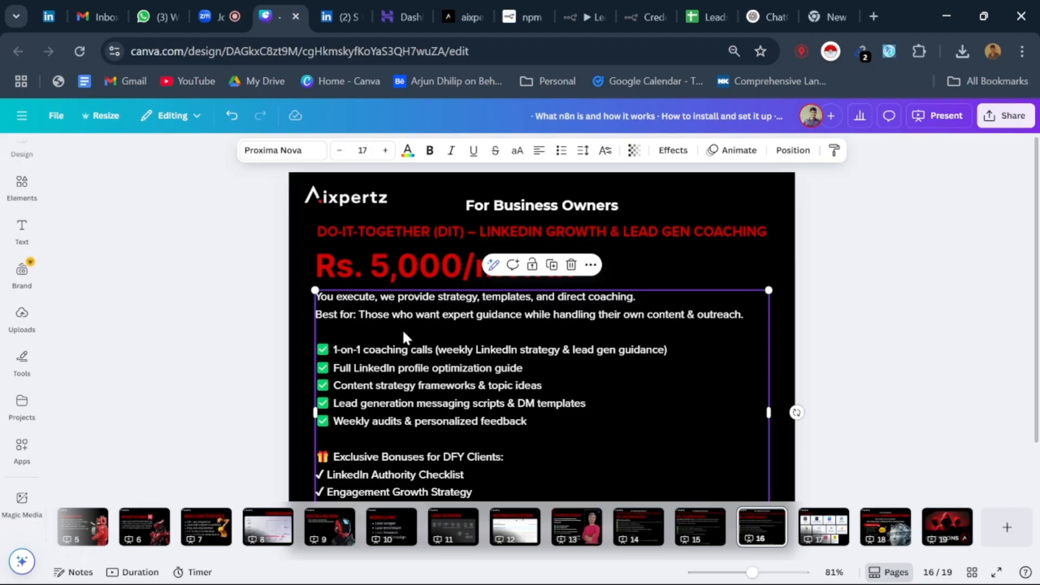
Step: Show the Other Services slide on page 17 and look over its full grid of tools
click(817, 521)
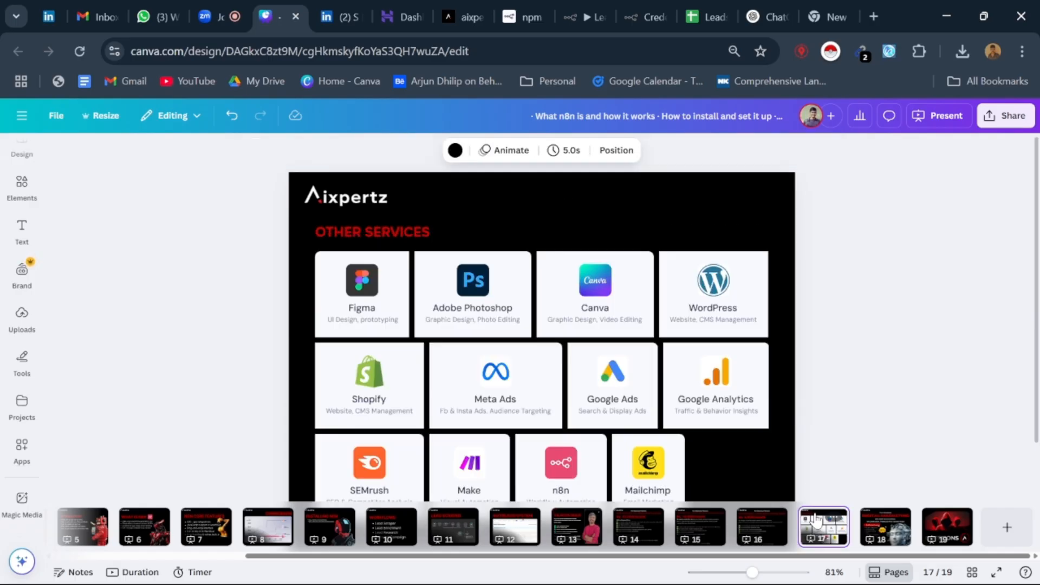
scroll(596, 388, down, 2)
click(596, 388)
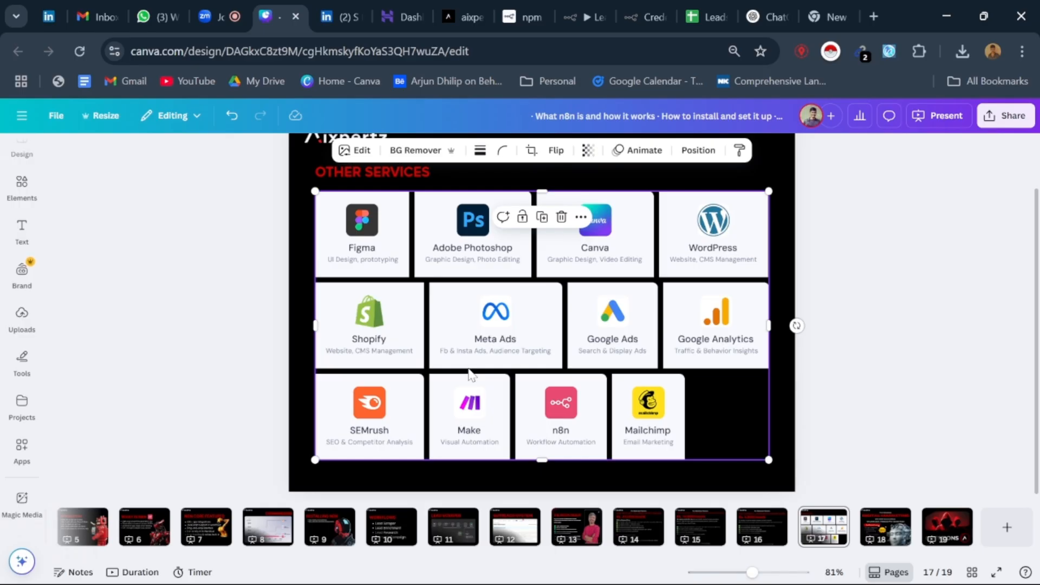
click(866, 400)
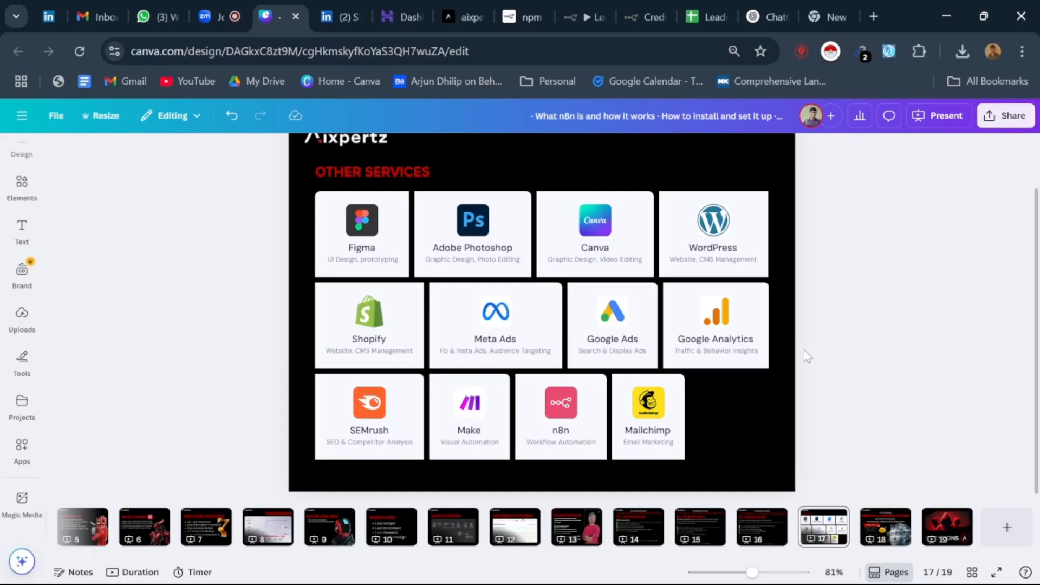
scroll(588, 360, up, 1)
scroll(588, 359, down, 1)
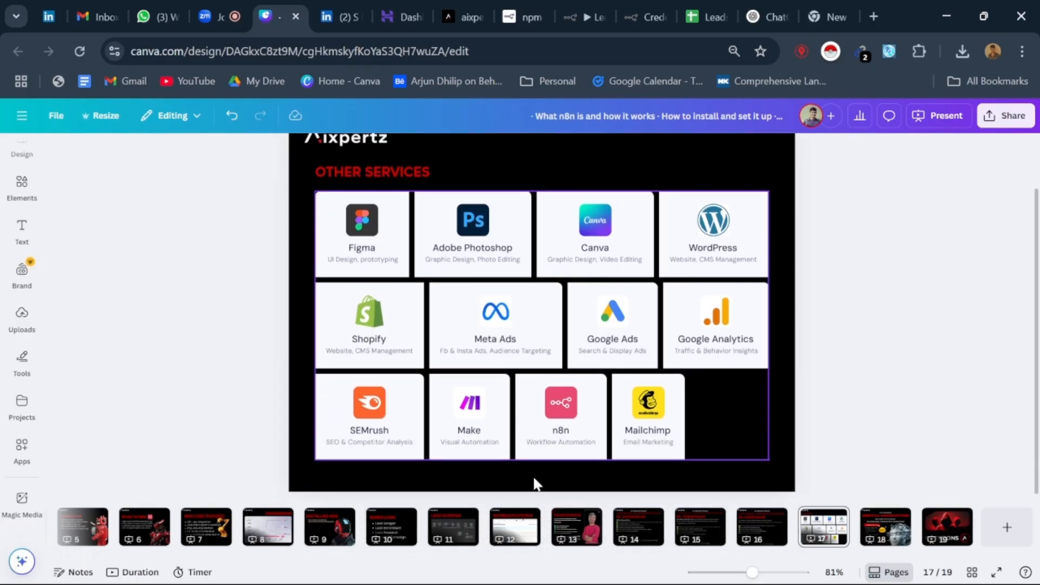
Step: Recap the three business-owner packages on pages 14 to 16 and return to the Other Services slide
click(634, 531)
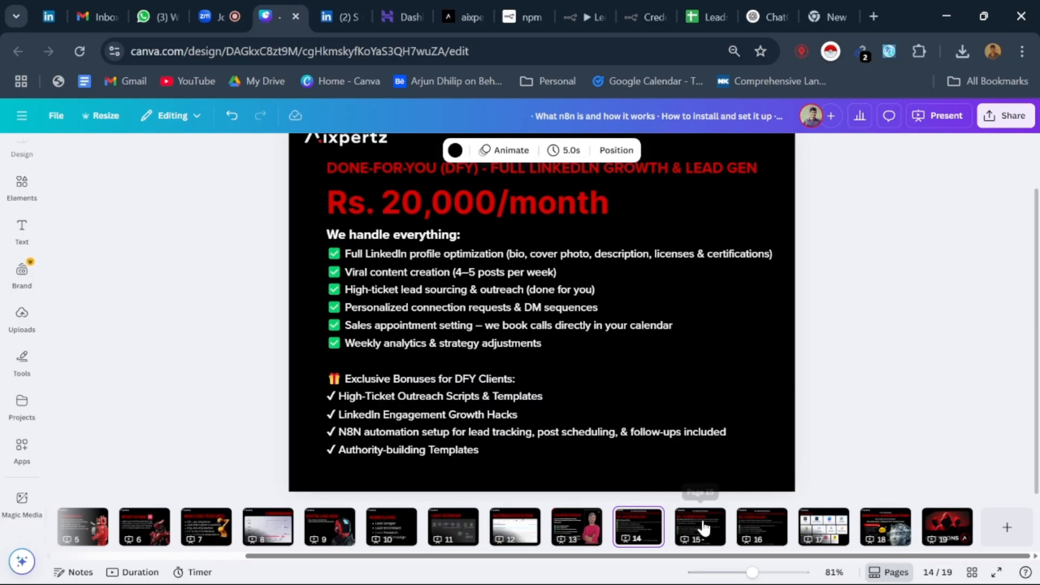
click(701, 530)
click(759, 531)
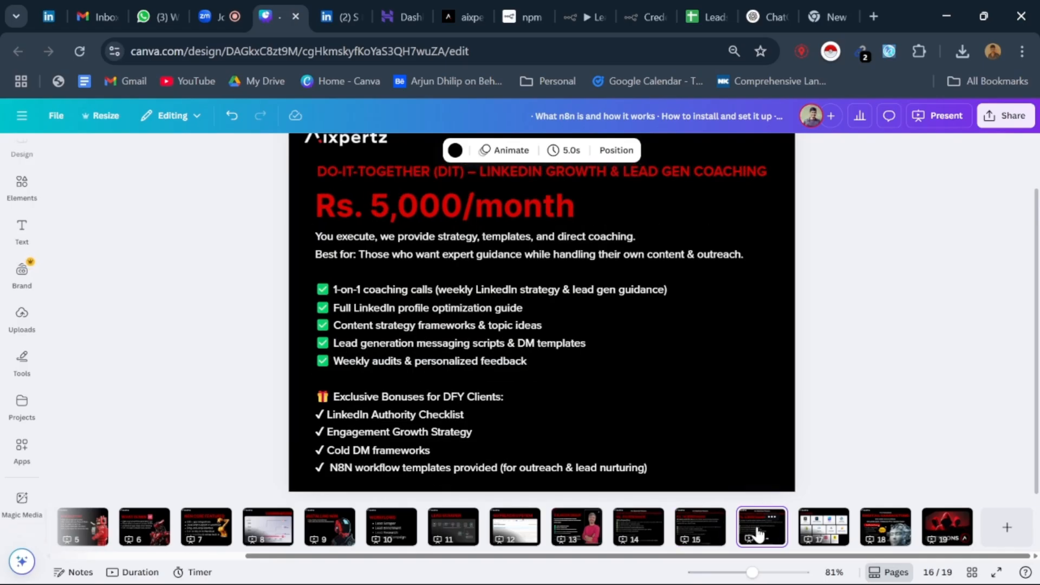
click(821, 529)
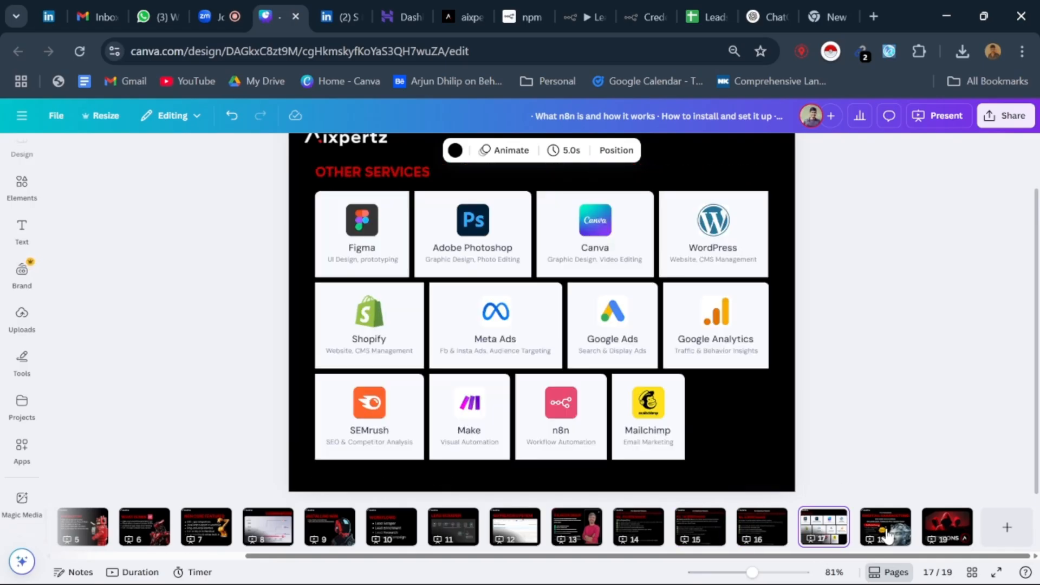
Step: Show the Digital Marketing certification course slide on page 18, pointing out the course topics and leaving nothing selected
click(885, 534)
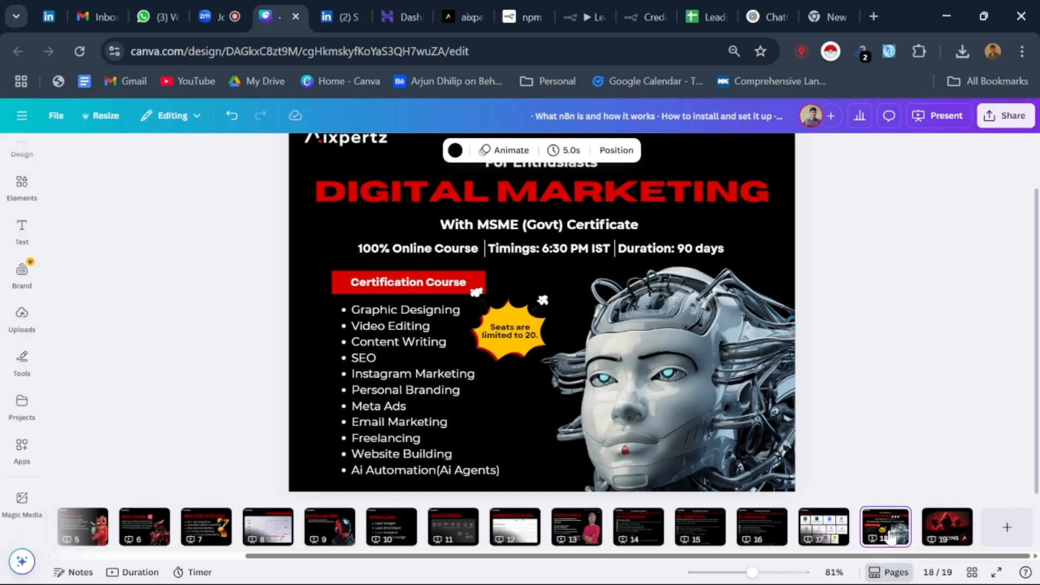
click(382, 334)
click(254, 382)
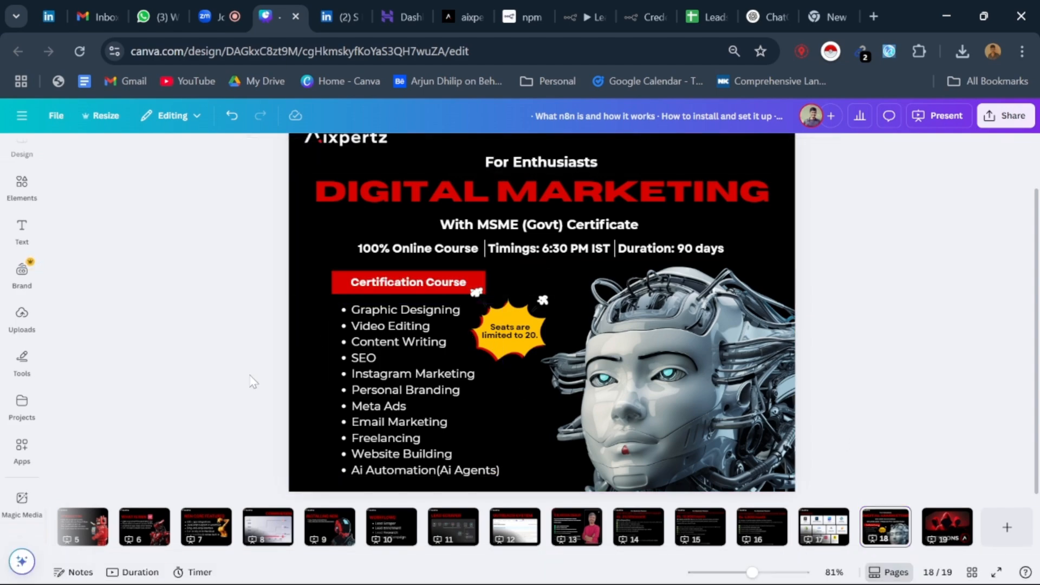
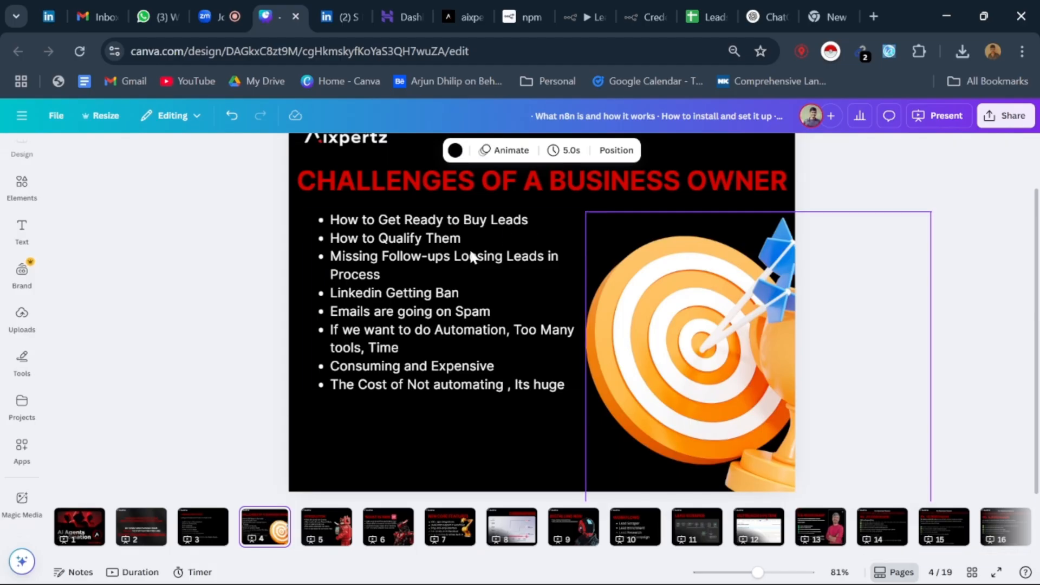
Step: Recap the presentation from the business owner challenges on page 4 through What Is N8N and Core Features to the Comparison chart on page 8
click(463, 267)
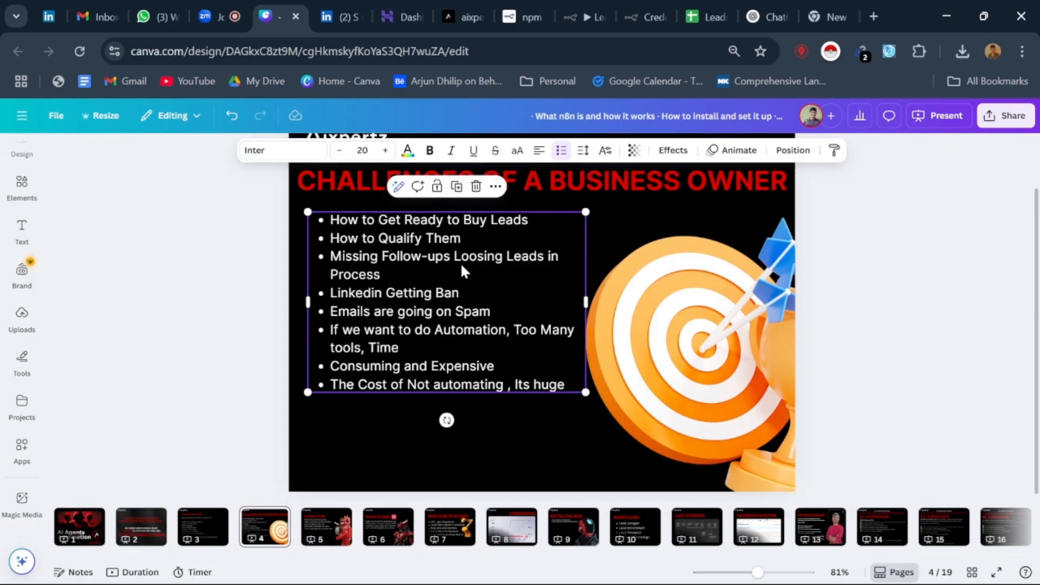
click(335, 527)
click(378, 527)
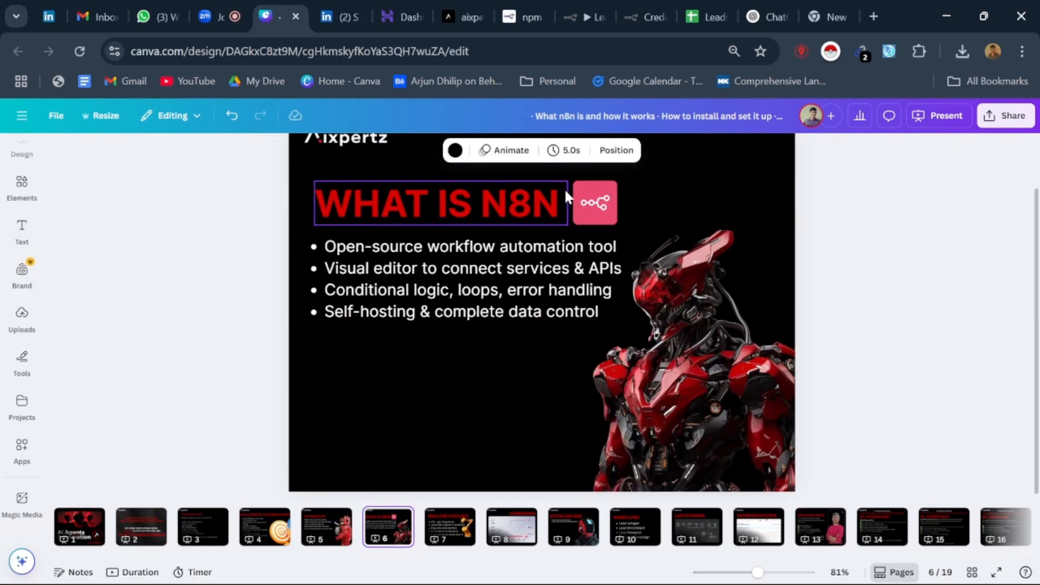
click(590, 207)
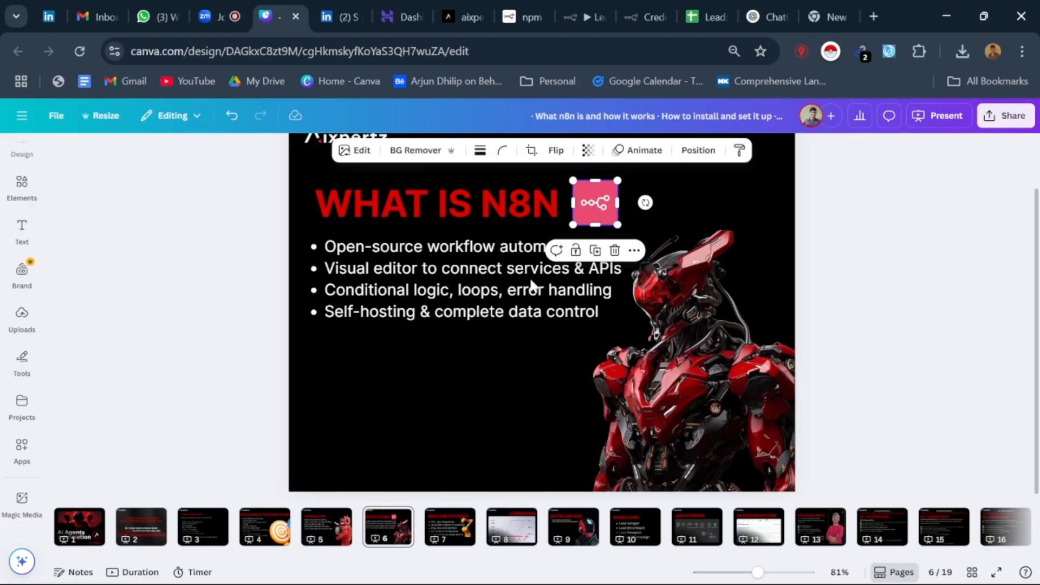
click(449, 531)
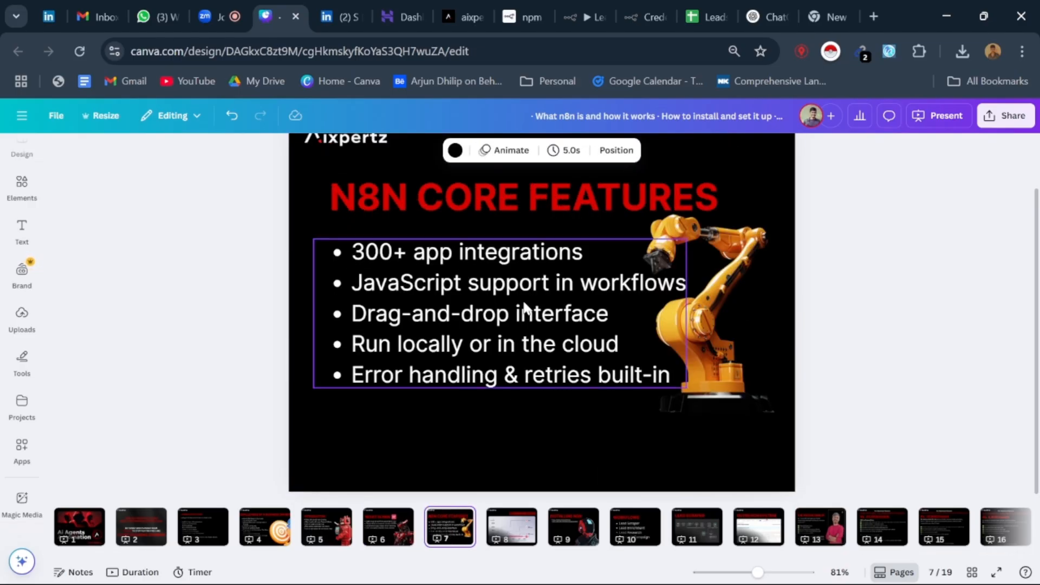
click(526, 531)
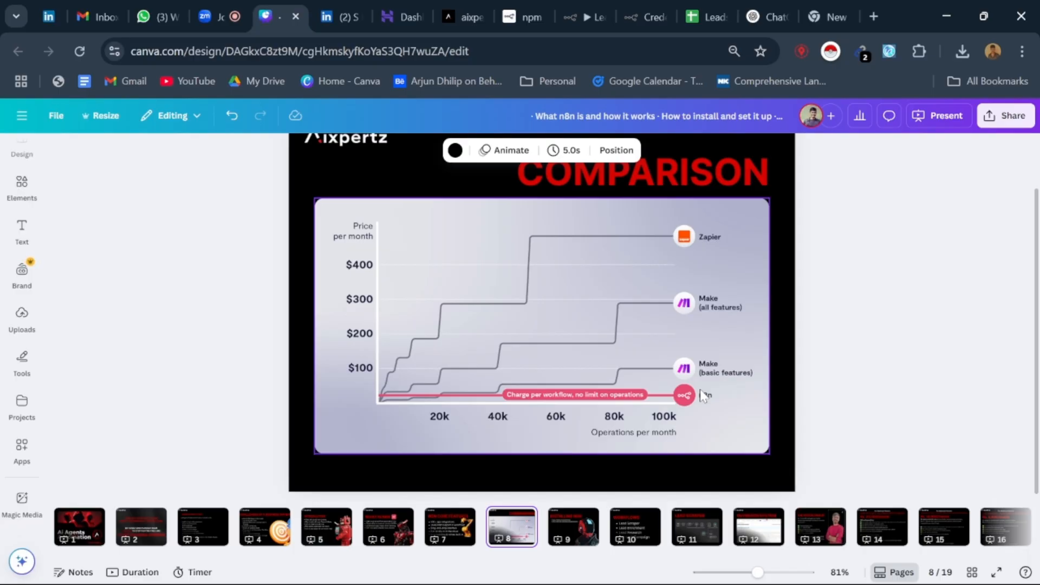
Step: Show the Installing N8N slide on page 9 and point out its Node.js download and n8n npm documentation links
click(573, 519)
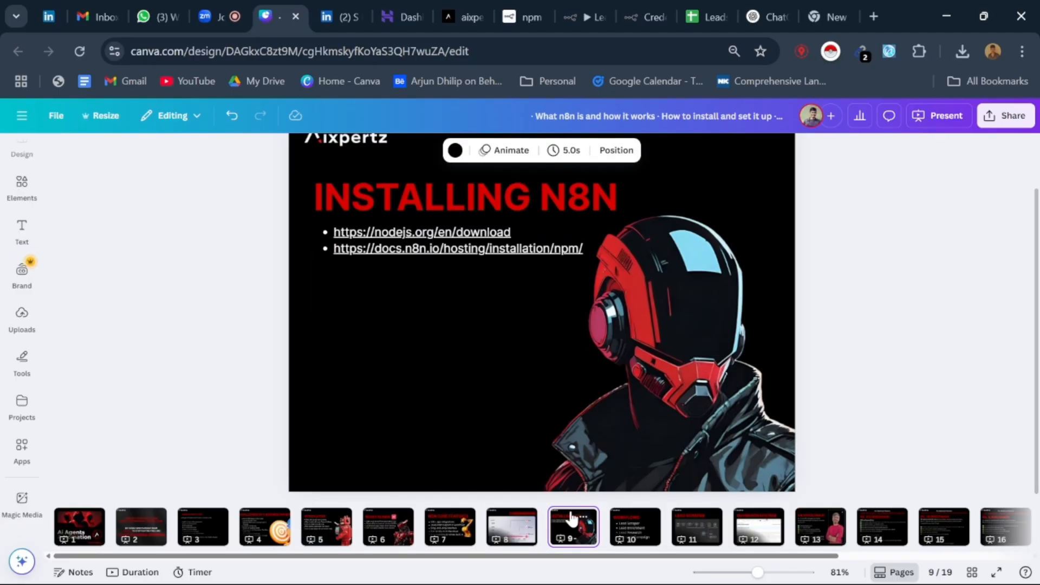
click(583, 278)
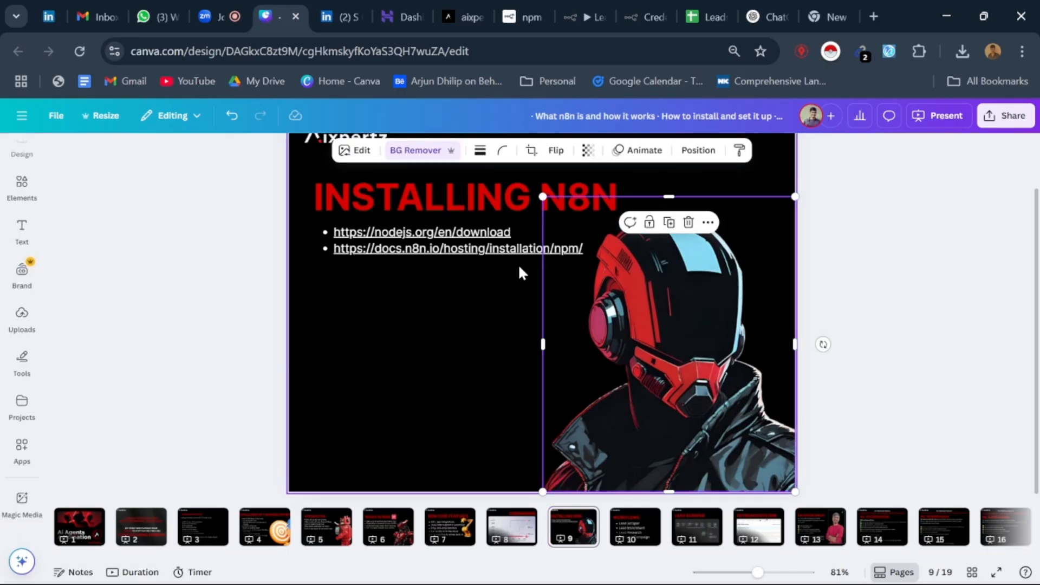
click(467, 299)
click(381, 208)
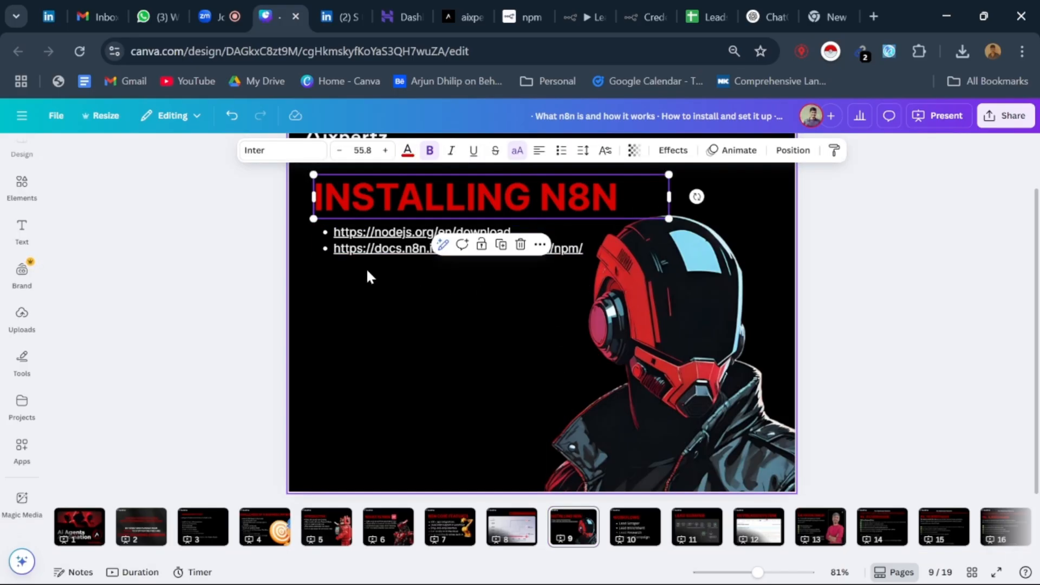
click(441, 342)
scroll(428, 350, up, 1)
scroll(421, 342, down, 1)
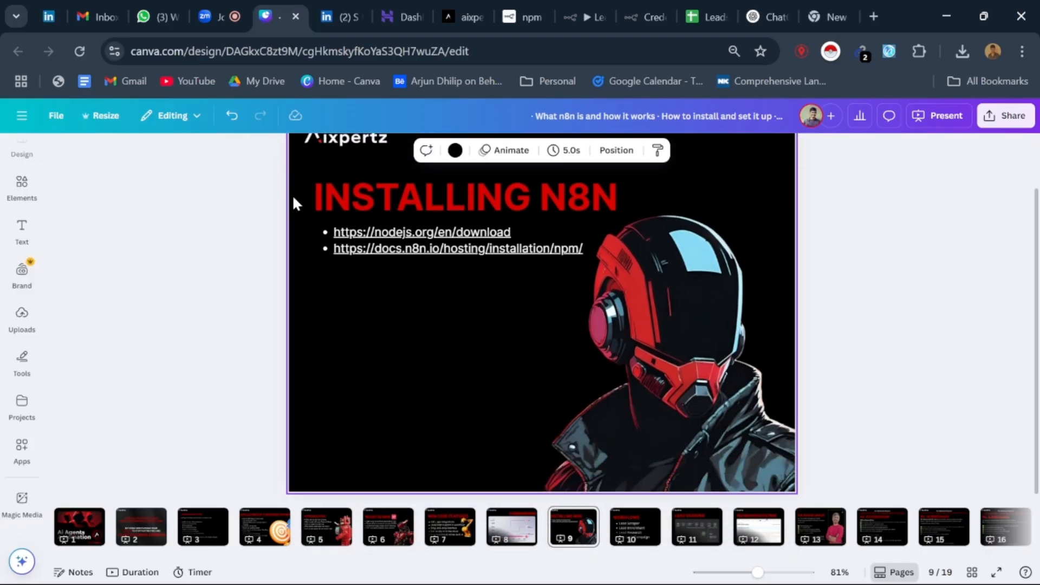
click(504, 249)
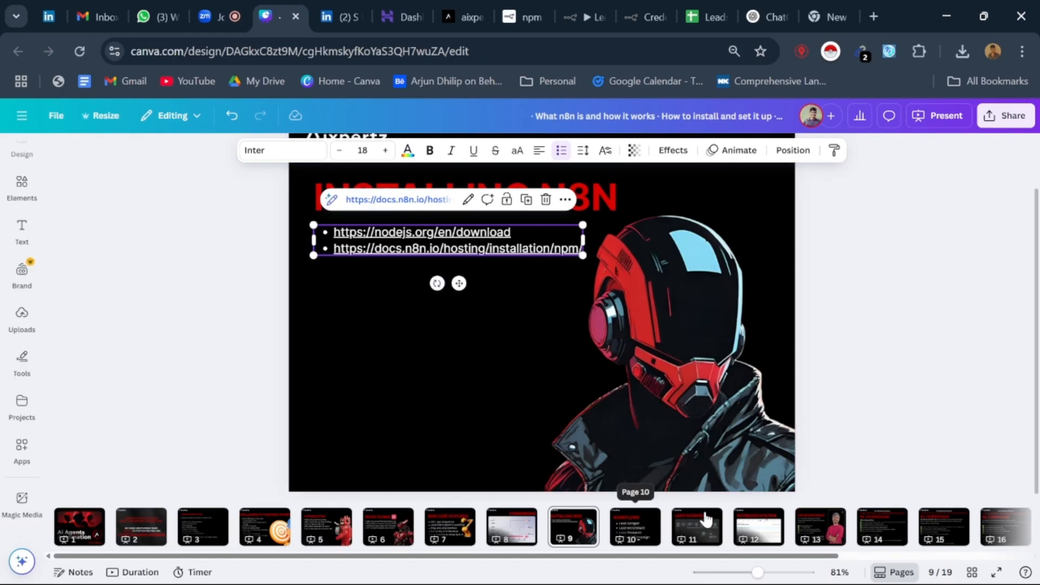
Step: Show the Workflows slide on page 10, the Lead Scraper diagram on page 11 and the Outreach System screenshot on page 12
click(631, 529)
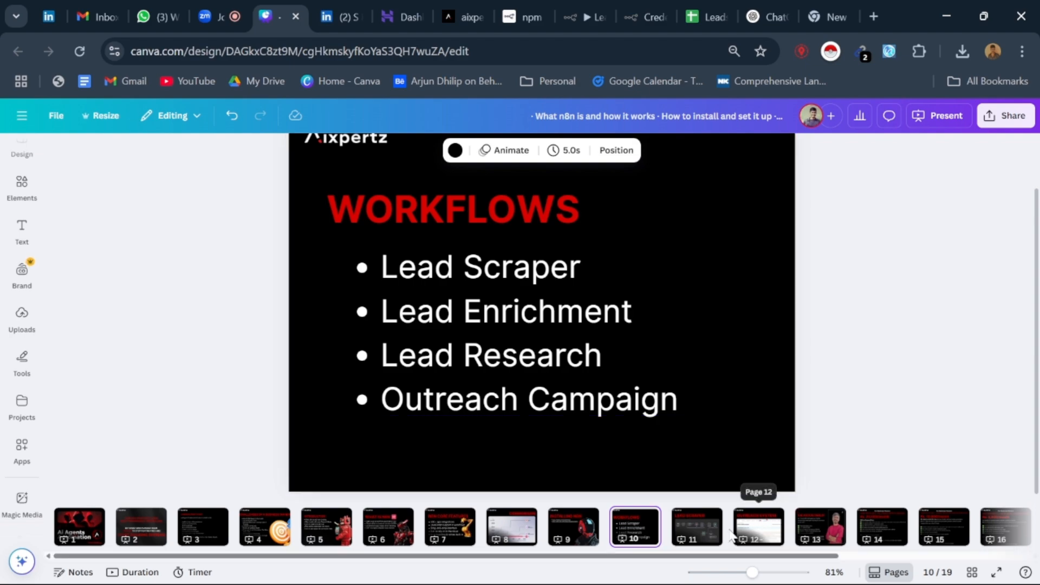
click(697, 528)
click(617, 414)
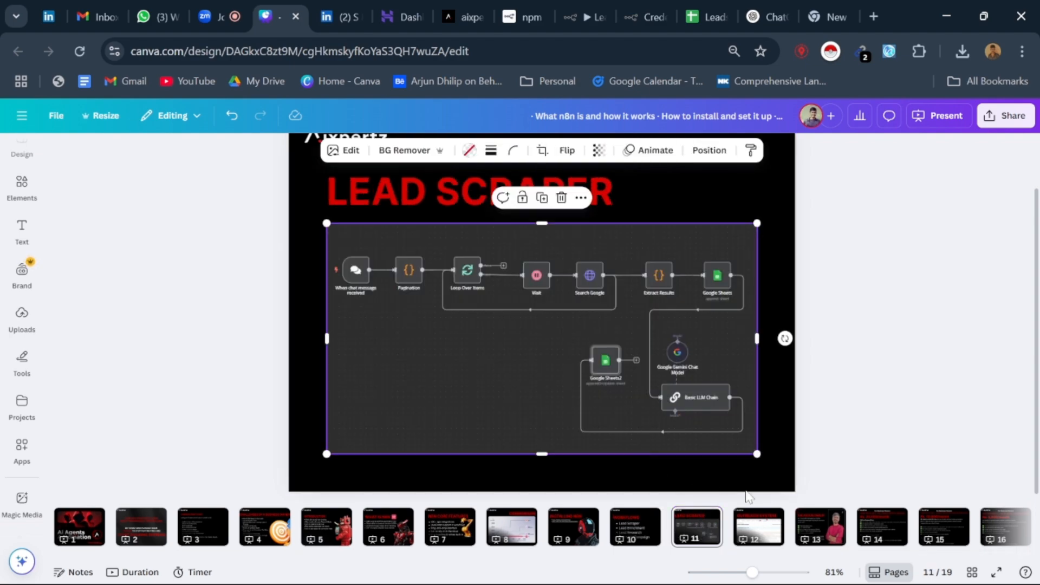
click(759, 527)
click(685, 396)
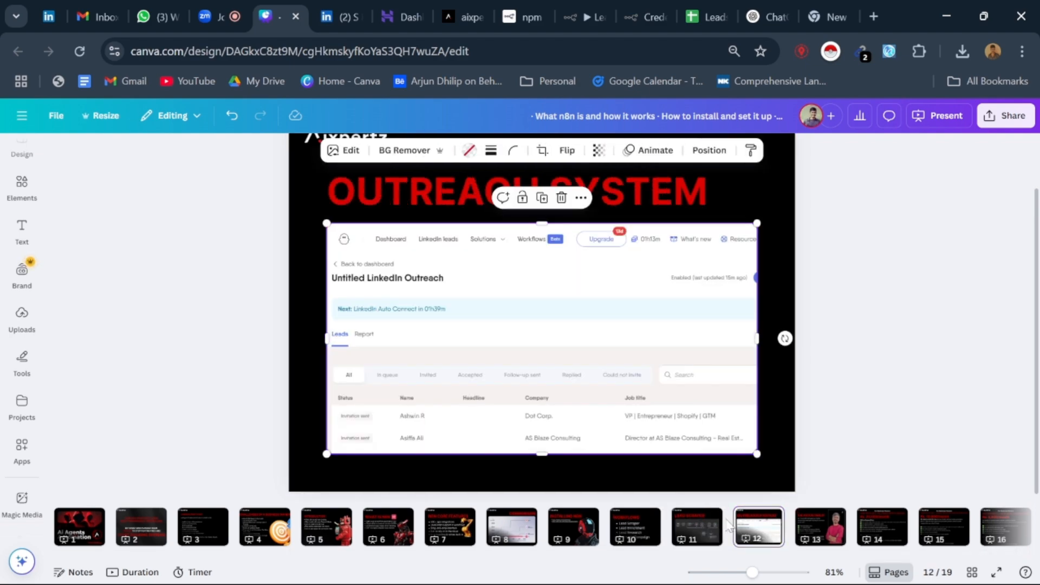
Step: Return to the Workflows slide on page 10 and highlight the Lead Enrichment item in the list
click(641, 528)
click(502, 320)
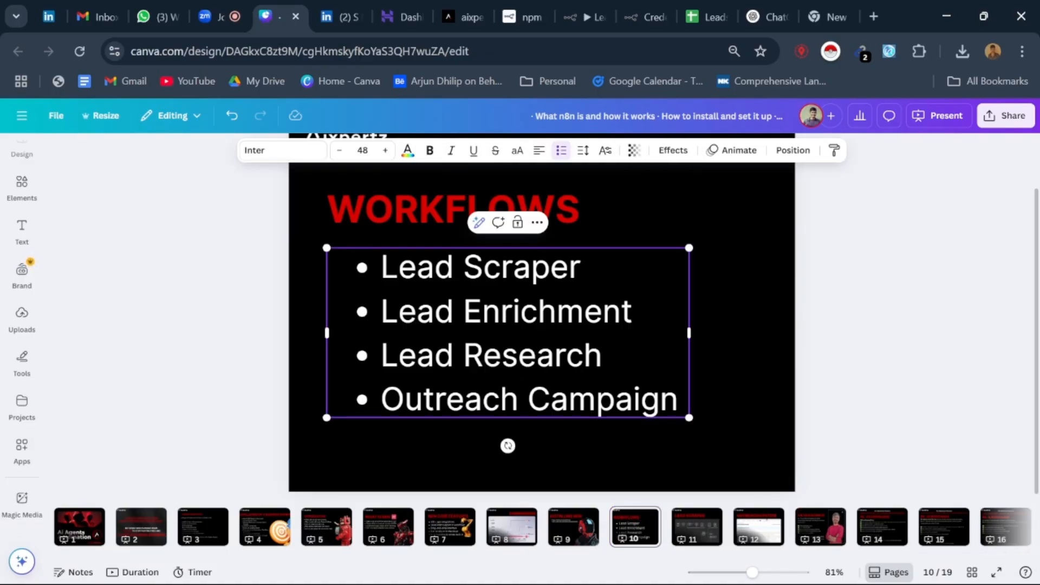
triple_click(504, 314)
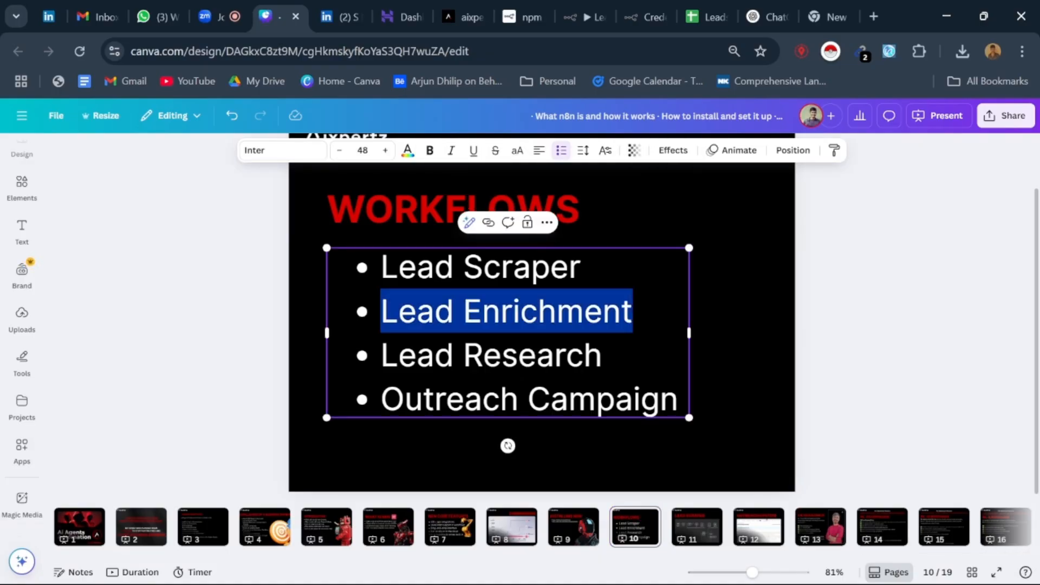
click(602, 355)
Step: Review the presenter introduction on page 13 and the Done-For-You LinkedIn growth package on page 14
click(884, 534)
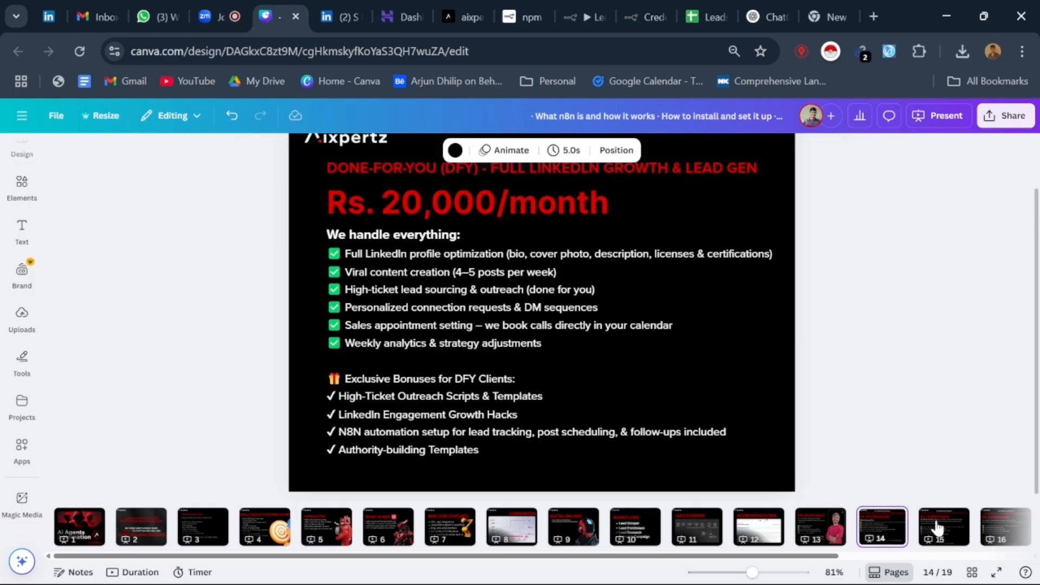
click(765, 540)
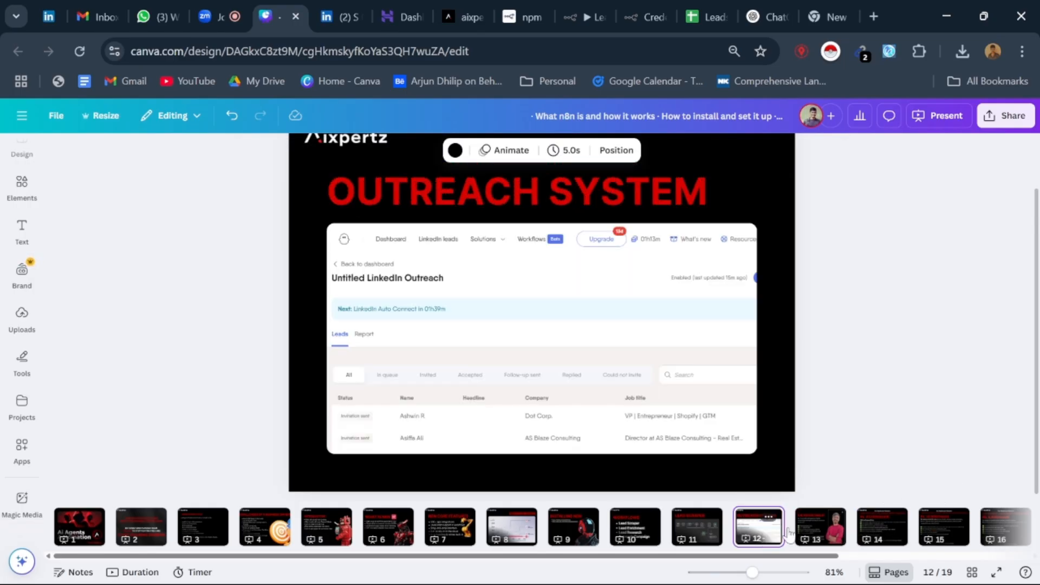
click(821, 536)
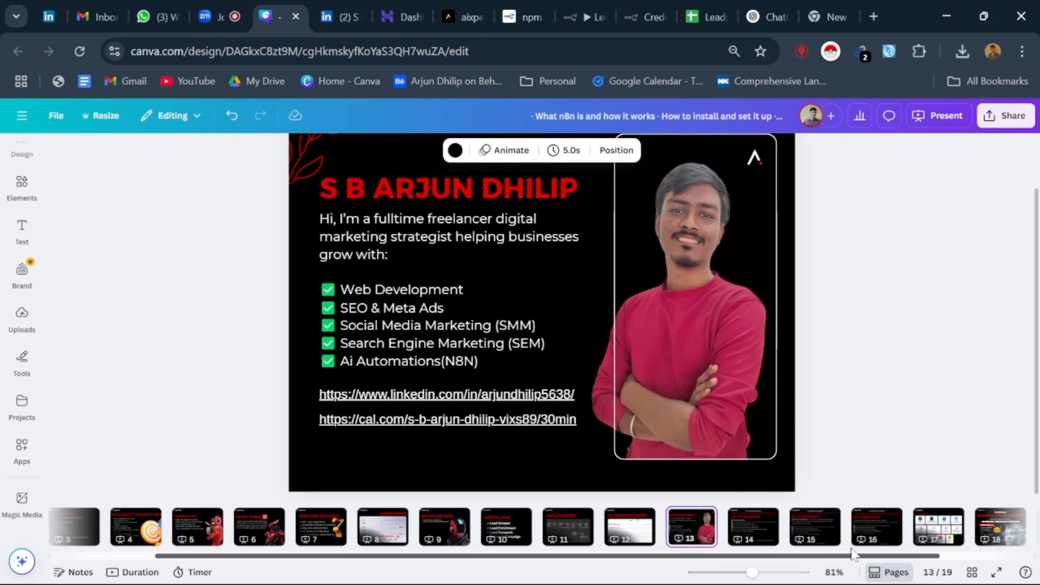
drag(744, 556, 849, 556)
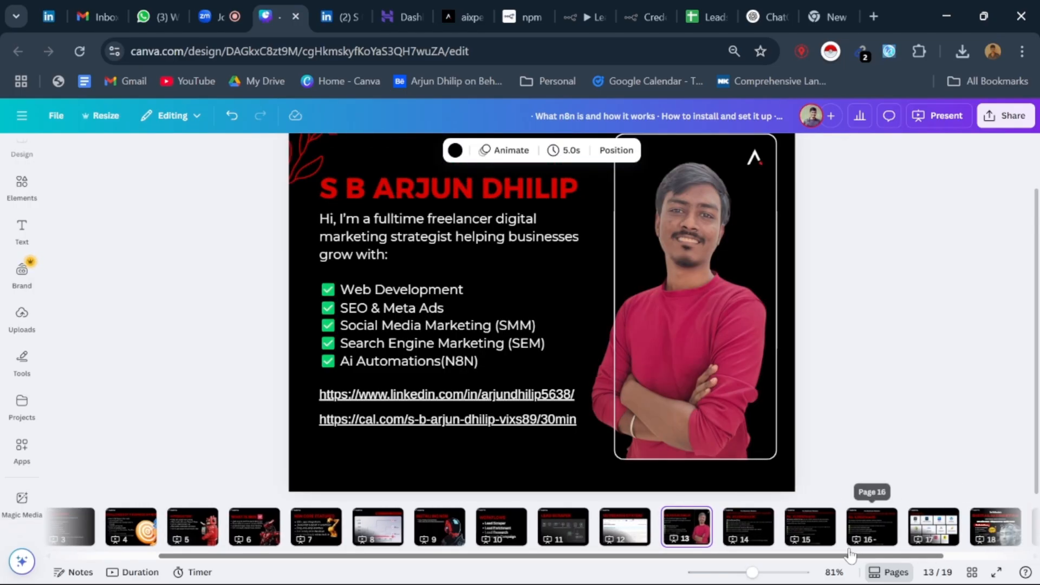
click(767, 540)
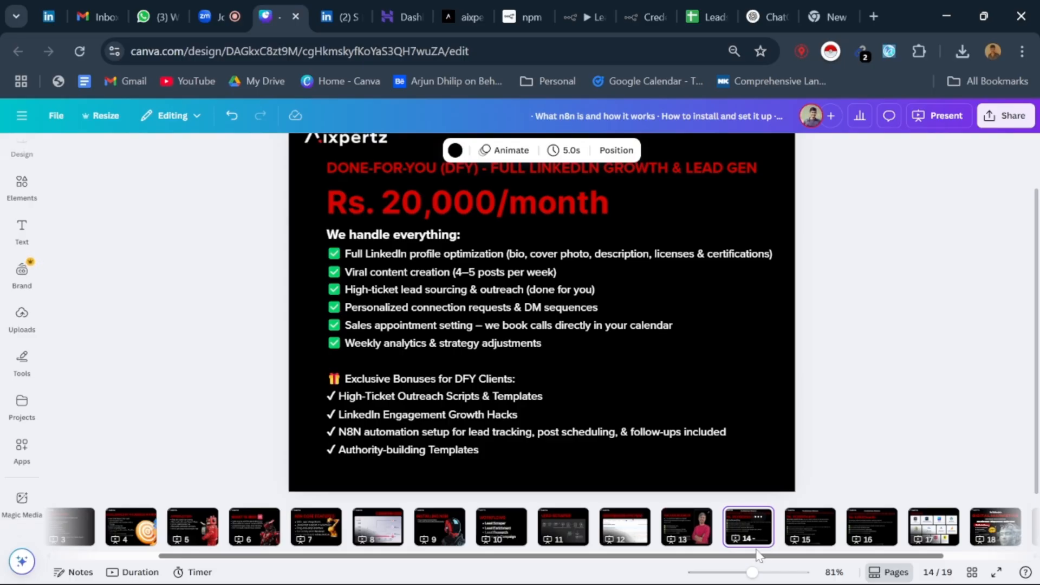
scroll(759, 553, right, 3)
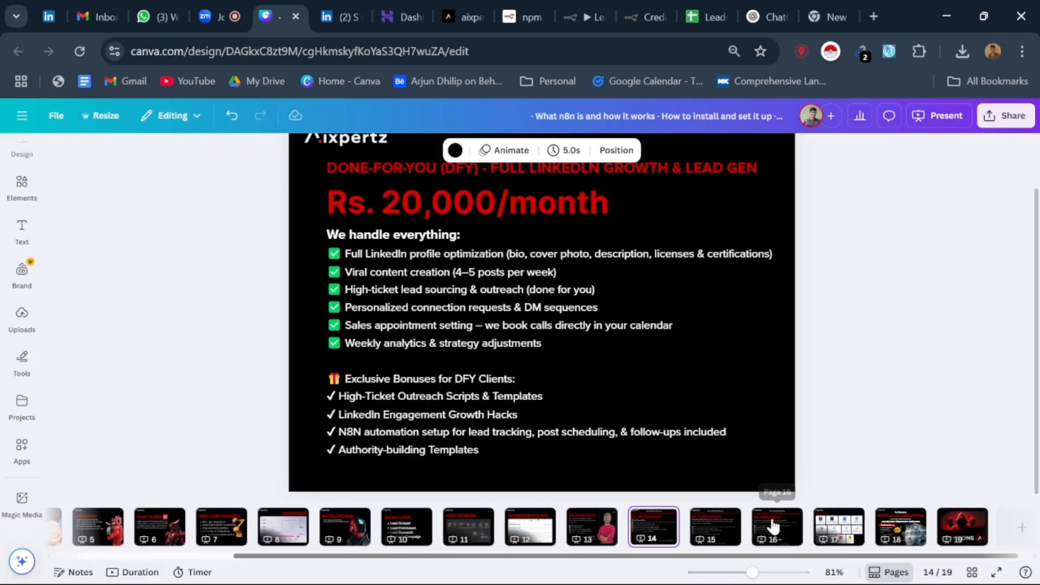
Step: Show the Do-It-Together coaching package on page 16 and point out its list of inclusions
click(774, 525)
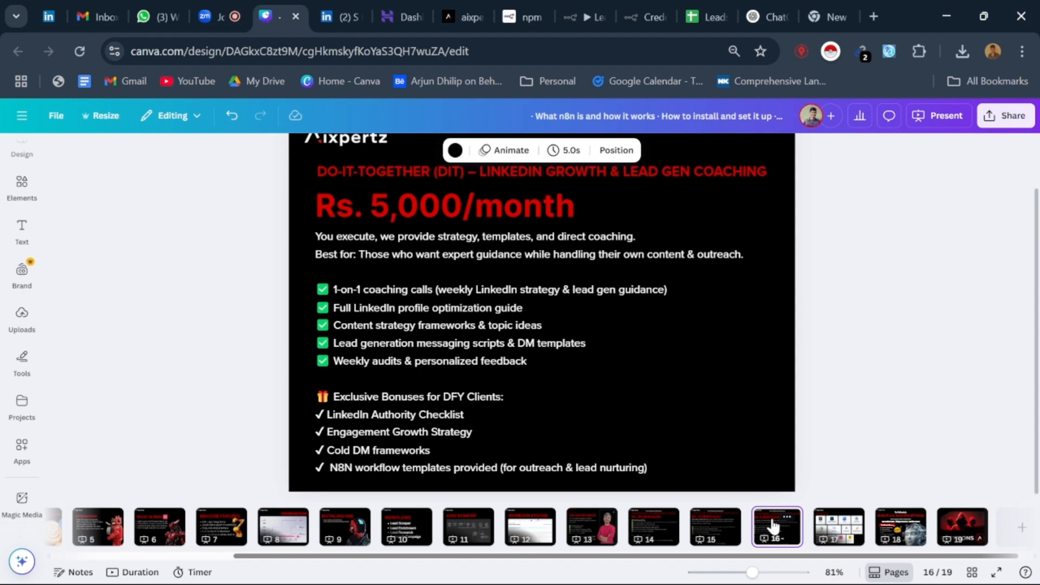
click(505, 359)
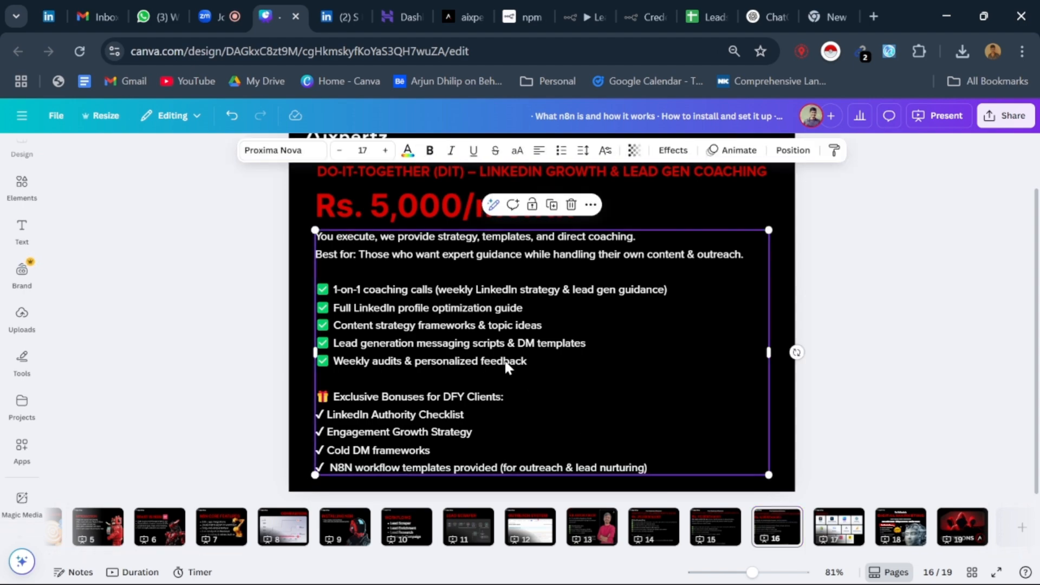
click(507, 361)
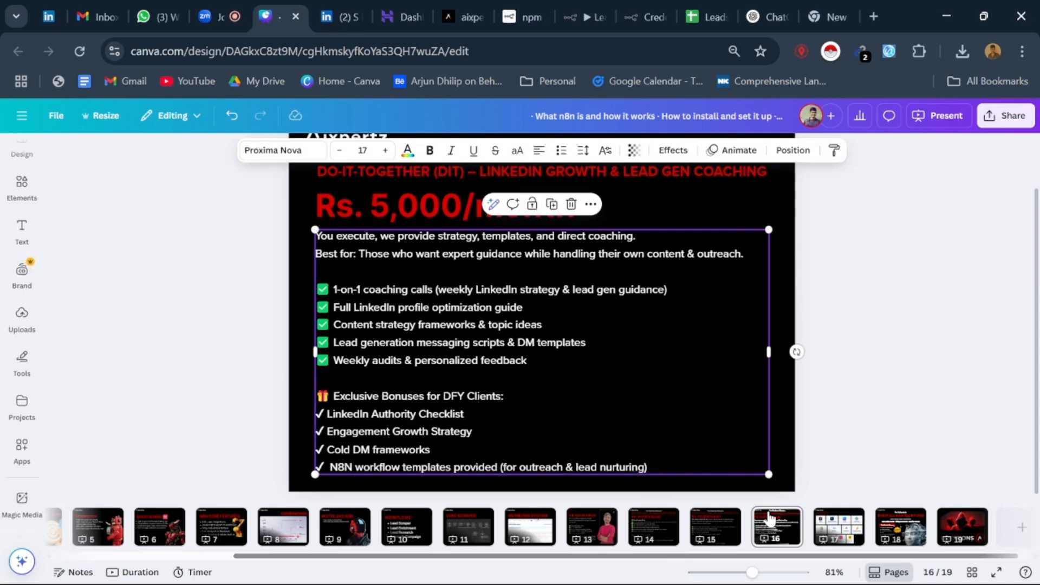
Step: Show the Digital Marketing certification course slide on page 18, leaving nothing selected
click(900, 525)
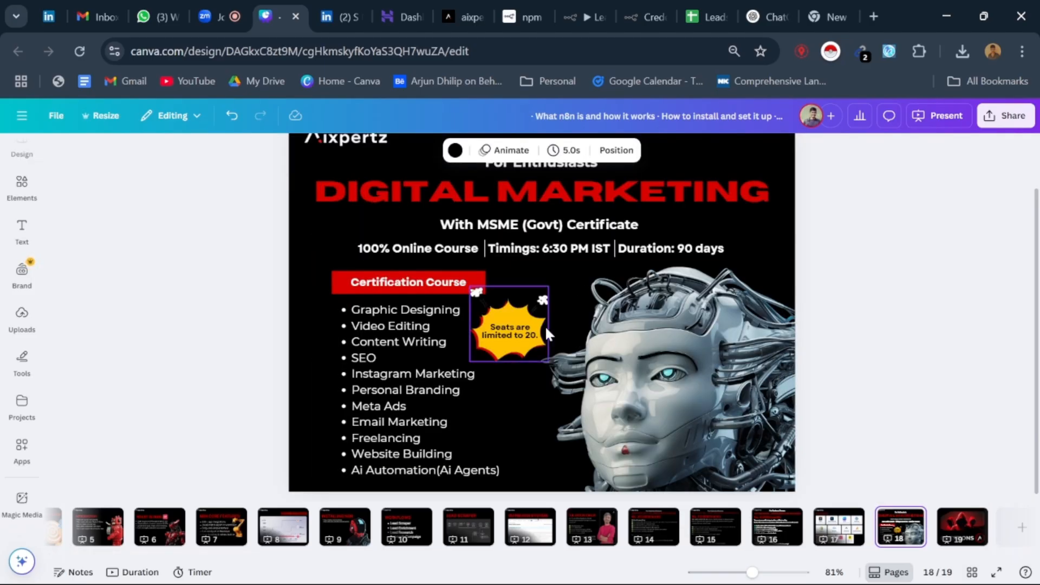
click(862, 293)
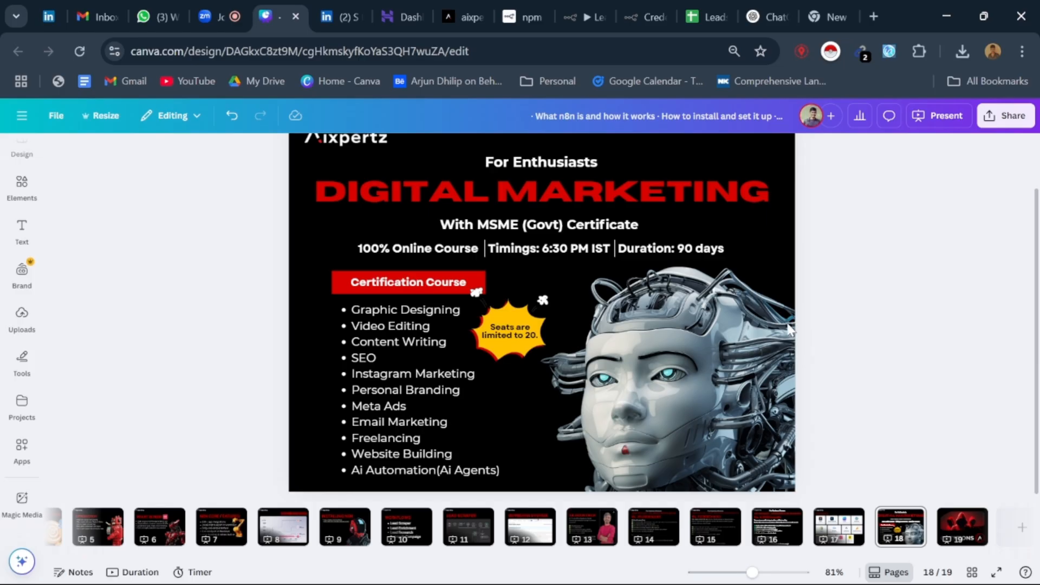
click(543, 346)
click(854, 261)
Step: Open the 30-minute Cal.com booking link from the presenter introduction slide on page 13
click(593, 527)
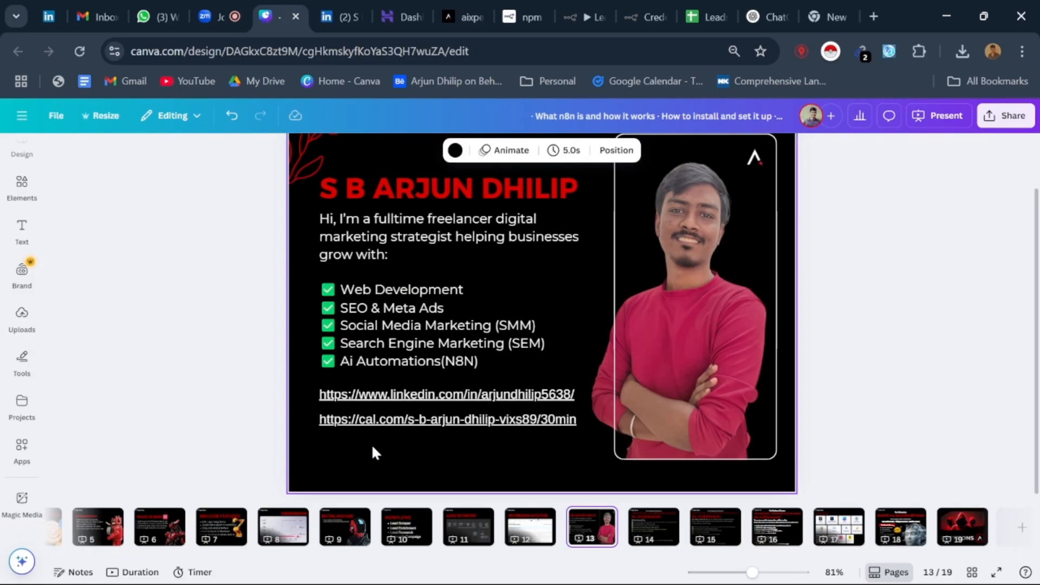
click(411, 428)
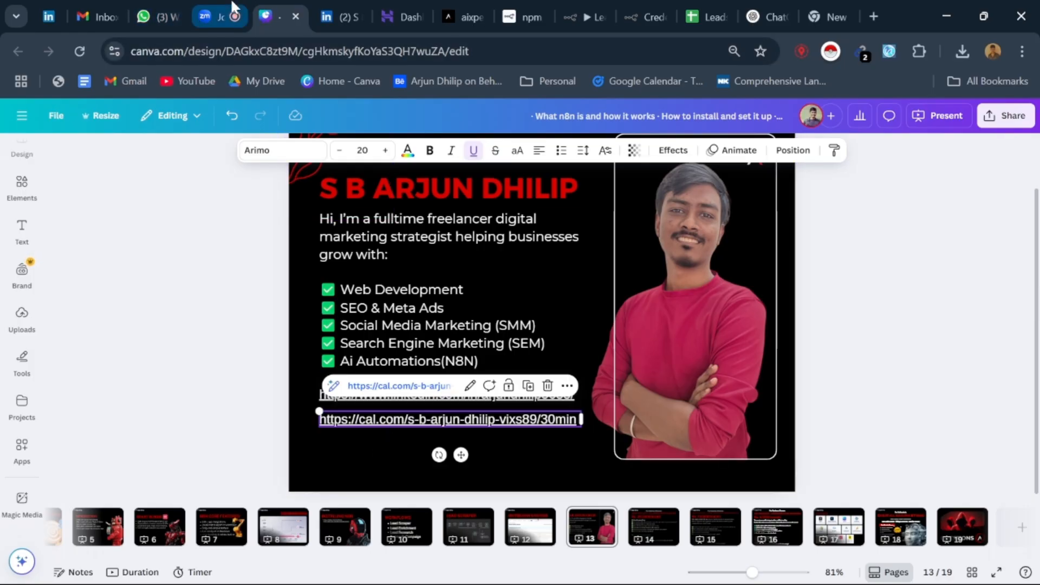
click(394, 386)
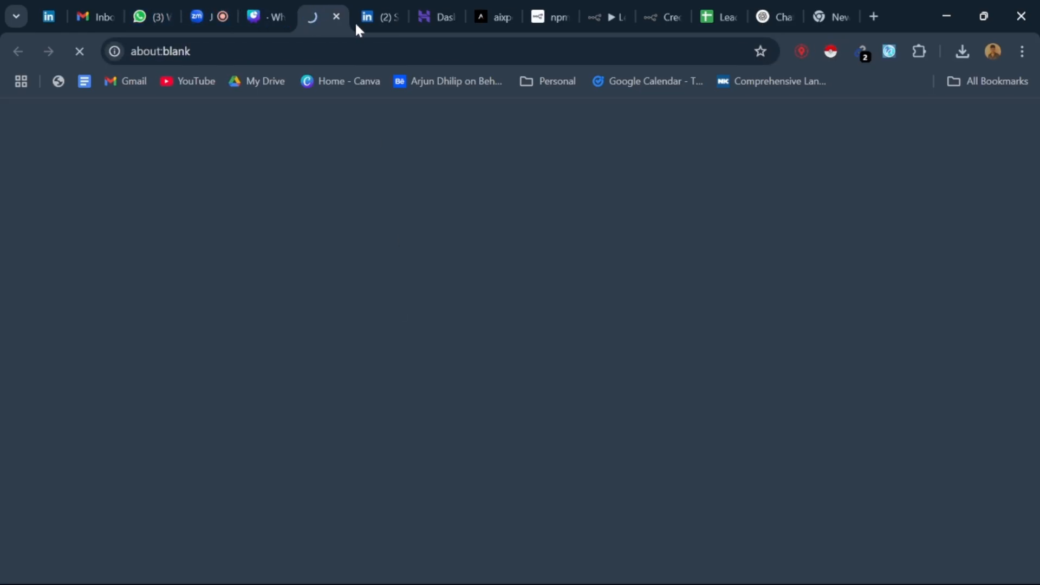
Step: Switch to the Zoom meeting, open the meeting chat addressed to everyone and clear the message draft
click(196, 12)
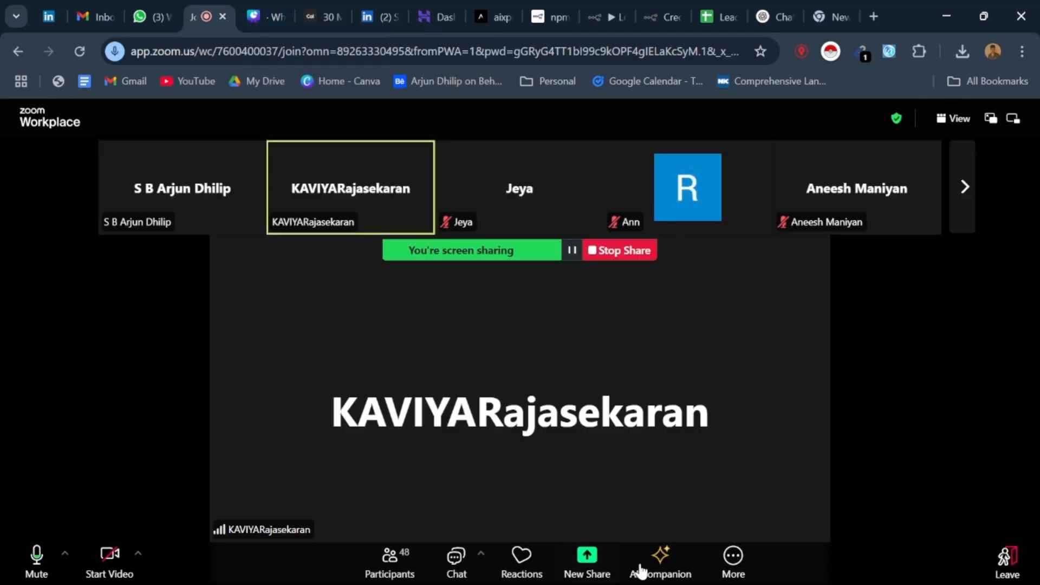
click(455, 568)
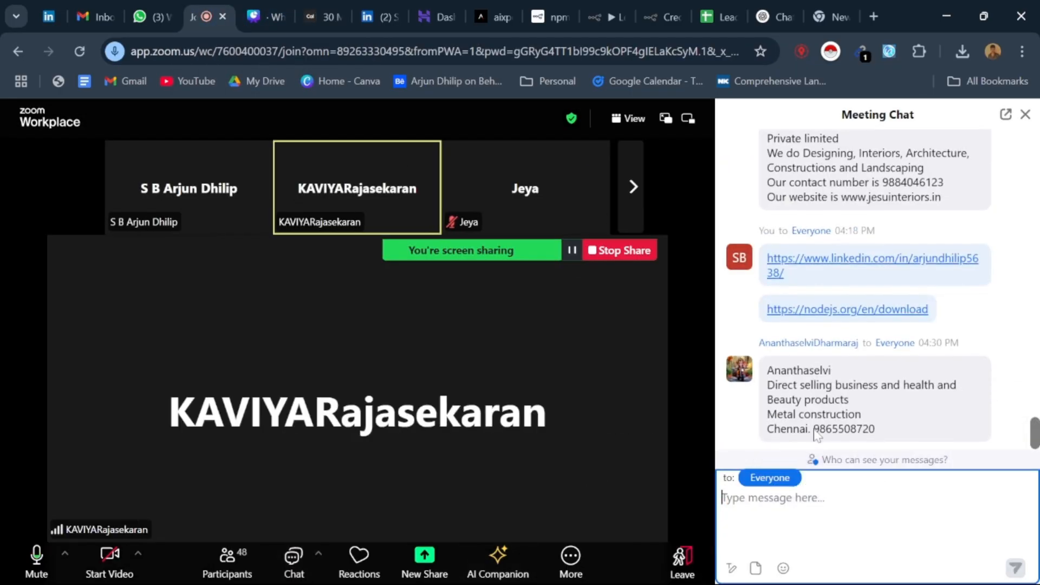
click(802, 490)
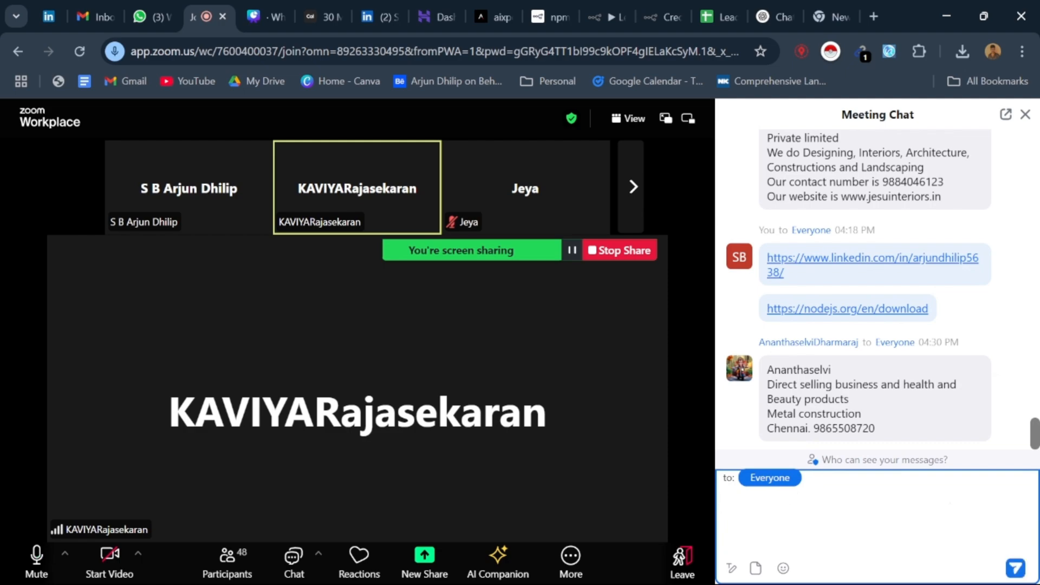
key(ctrl+a)
key(BackSpace)
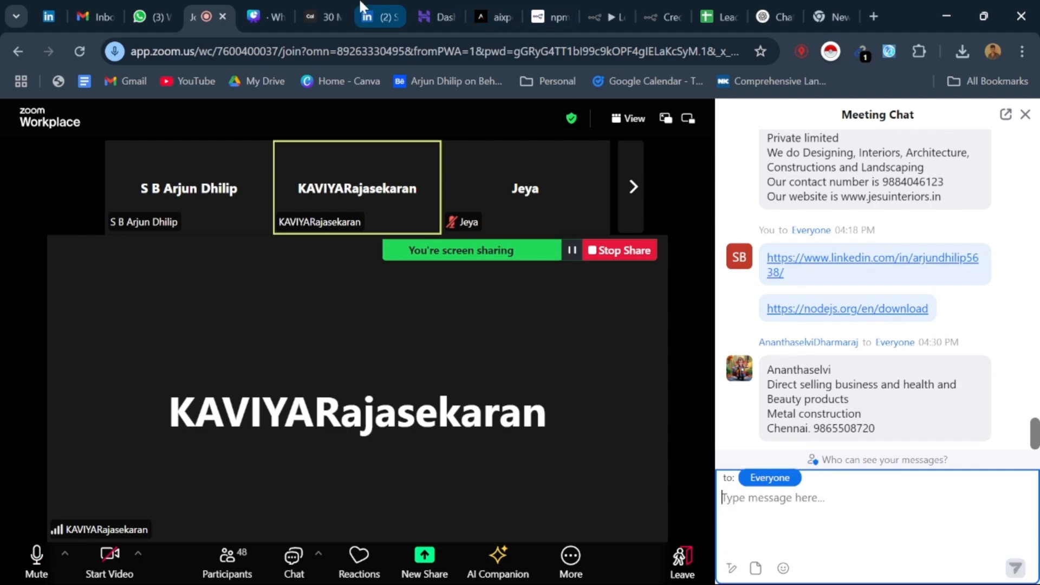
Step: Switch back to the Canva presentation and select the presenter's name heading on page 13
click(286, 16)
click(249, 370)
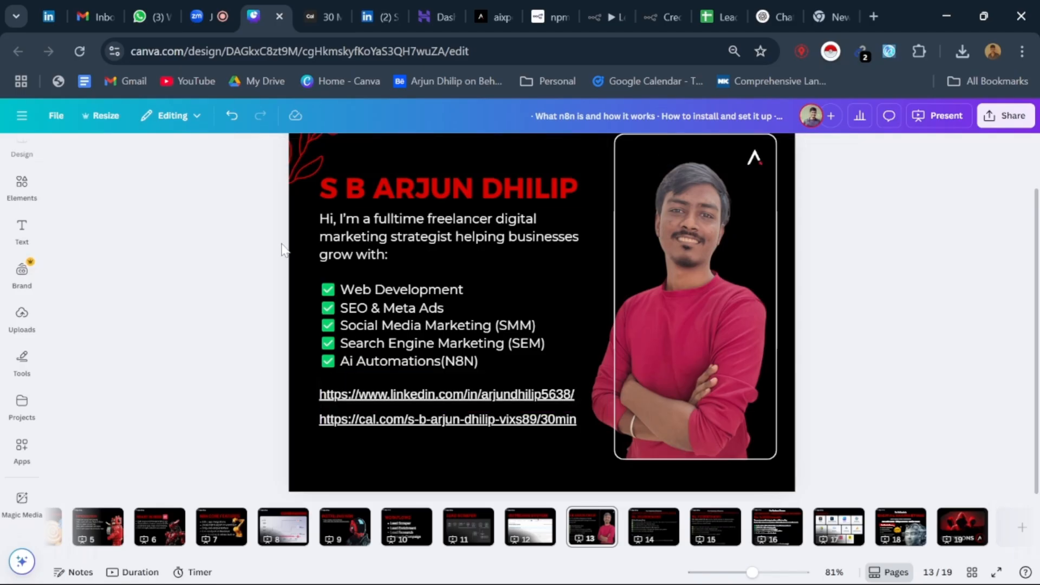
drag(288, 210, 455, 424)
click(295, 288)
click(353, 187)
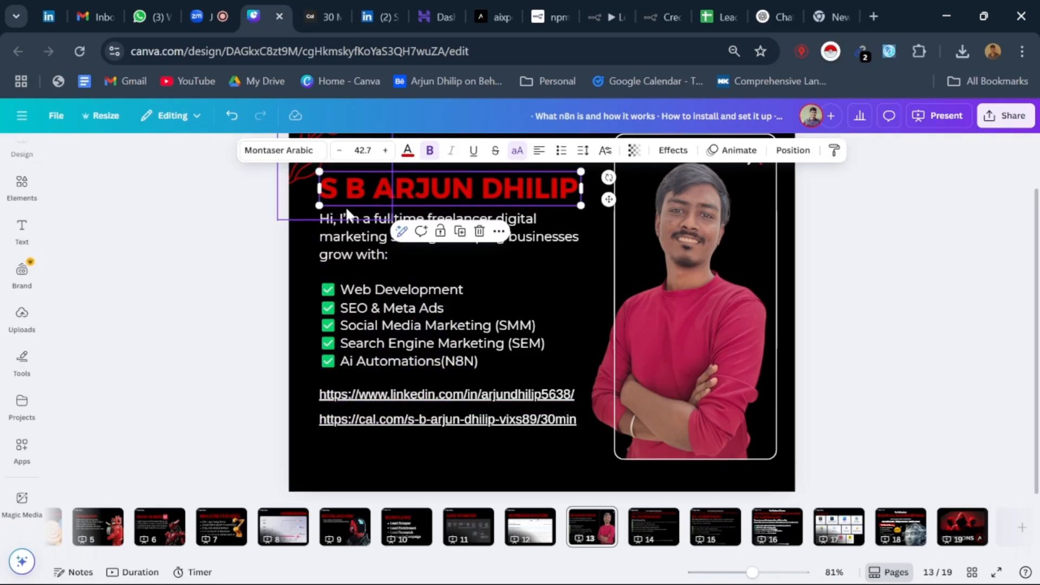
Step: Copy the name heading, service description, LinkedIn link and booking link from page 13 into the Zoom meeting chat draft
shift+click(348, 232)
shift+click(372, 421)
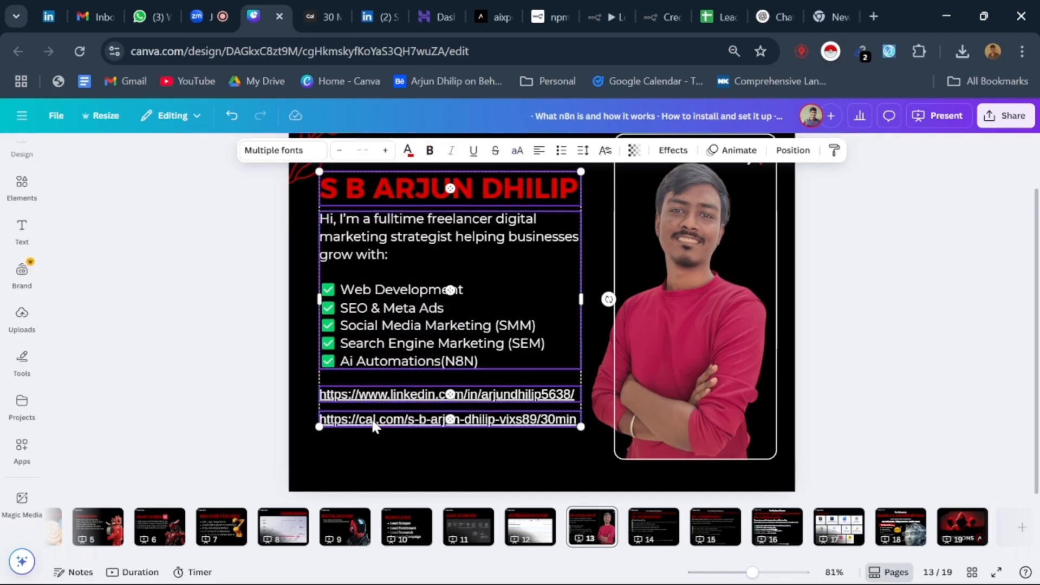
click(207, 16)
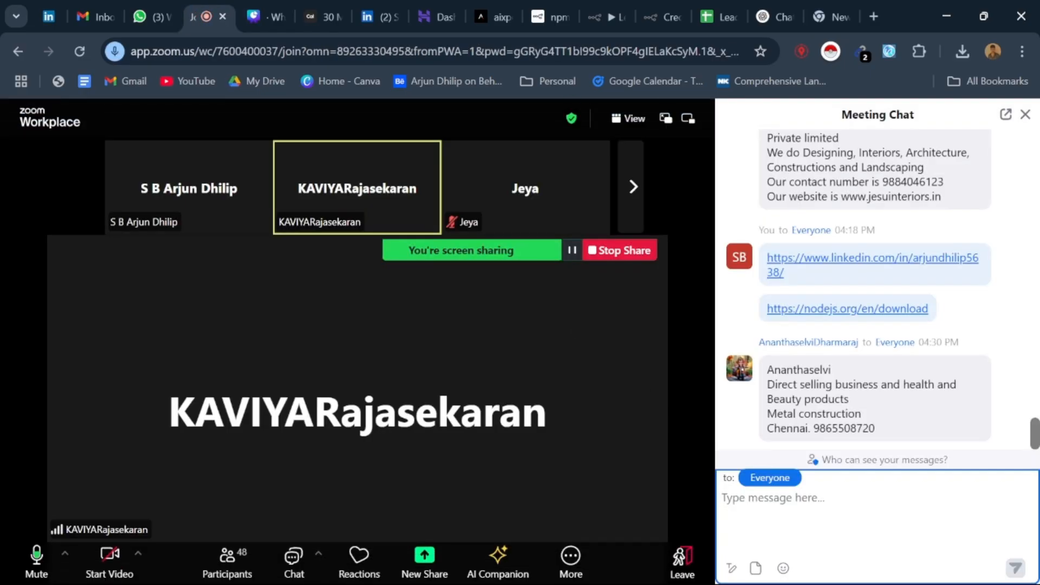
key(ctrl+v)
Step: Move the presenter's name to the start of the chat draft and send the message to everyone
click(801, 523)
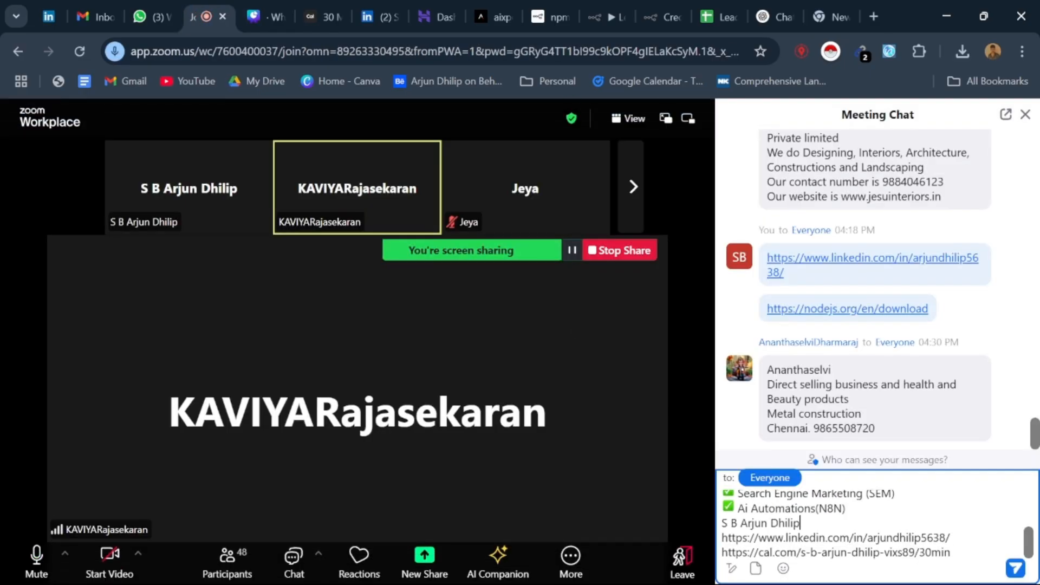
key(shift+Home)
key(ctrl+c)
key(BackSpace)
scroll(867, 522, up, 2)
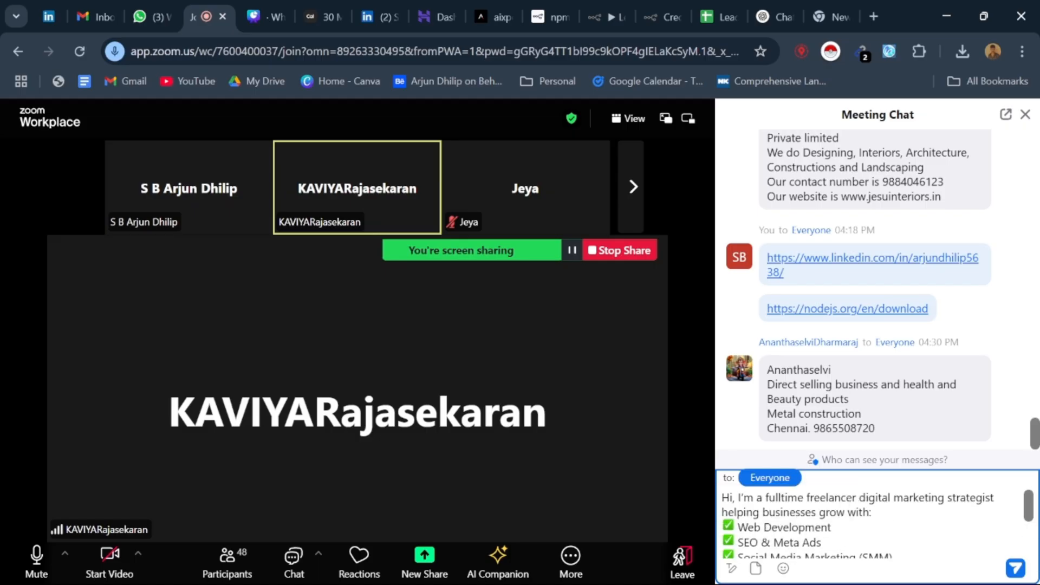
key(ctrl+v)
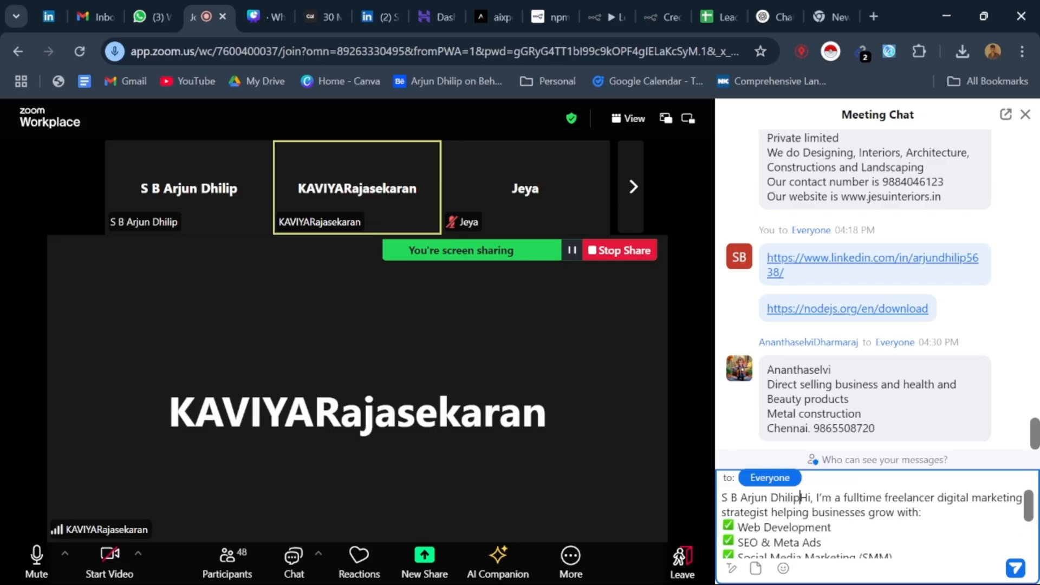
key(Return)
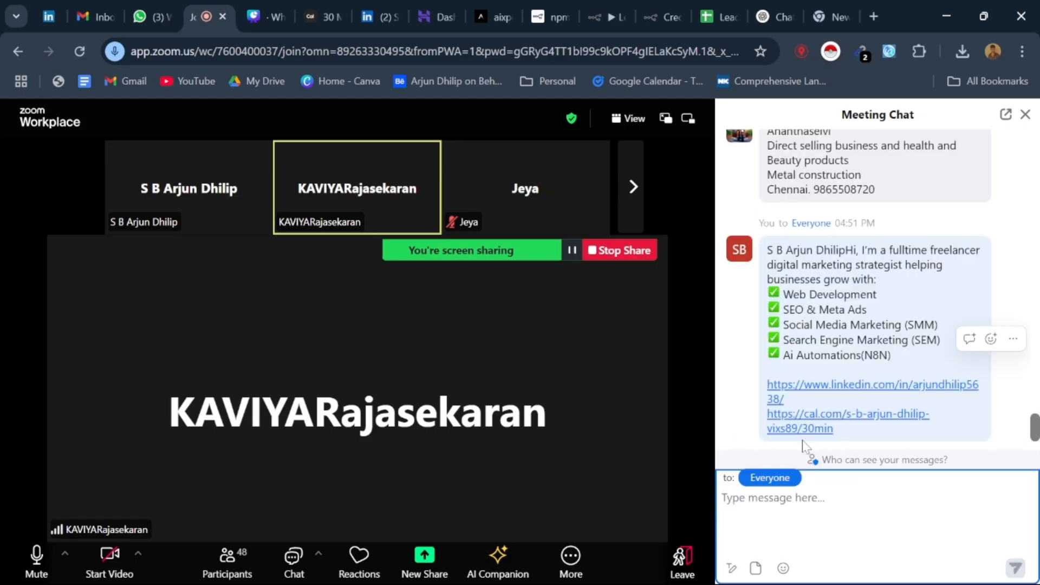
Step: Open the Cal.com booking link from the sent chat message and set the meeting duration to 1h 15m
click(813, 336)
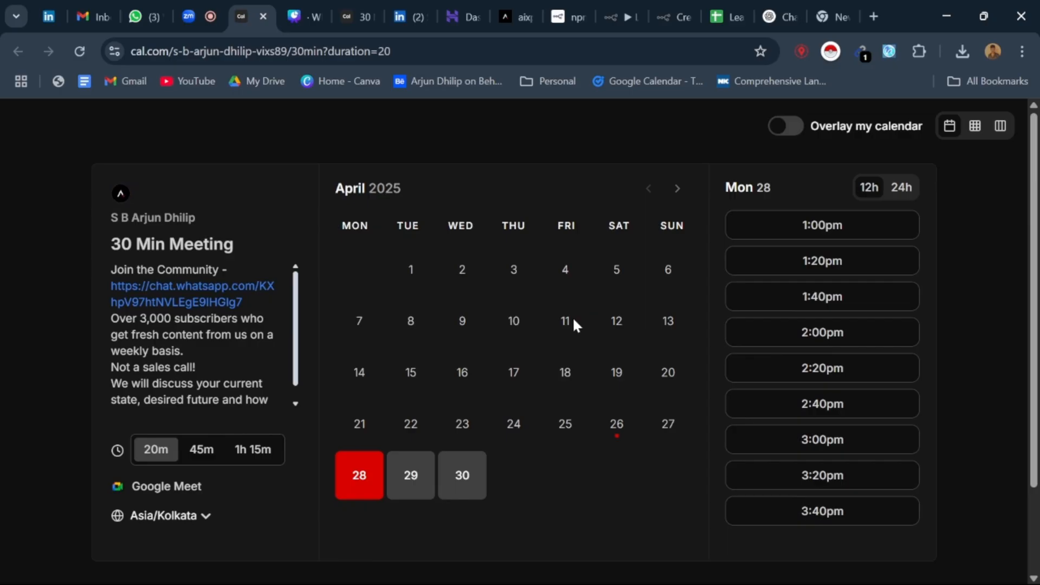
click(189, 462)
click(253, 361)
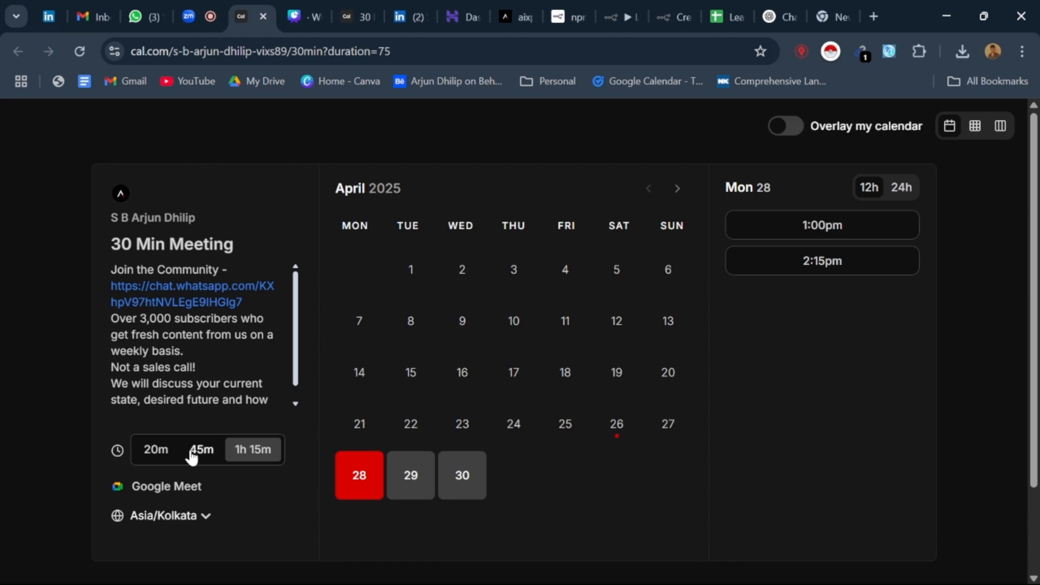
scroll(222, 411, down, 2)
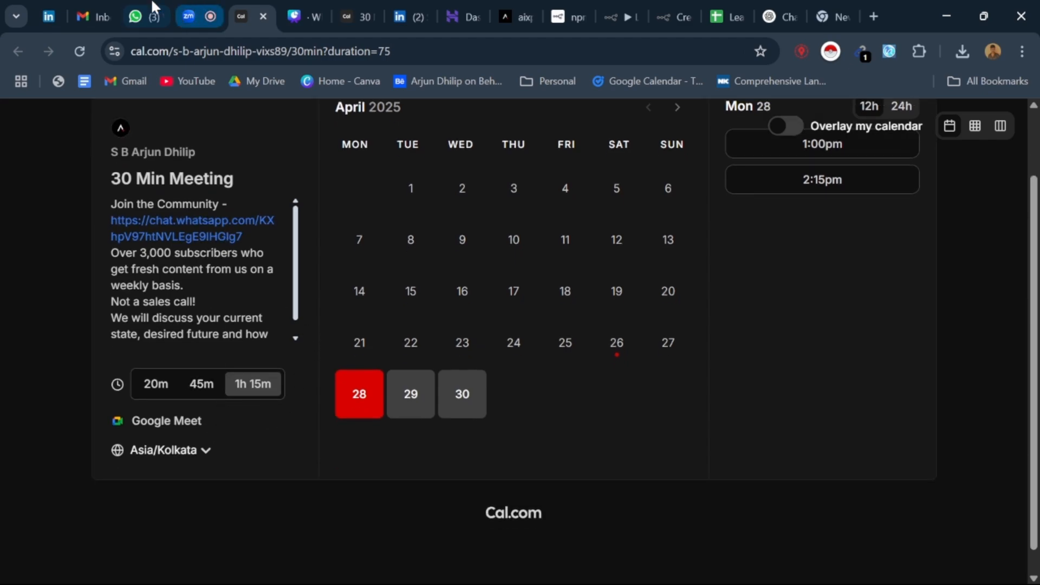
scroll(234, 469, up, 2)
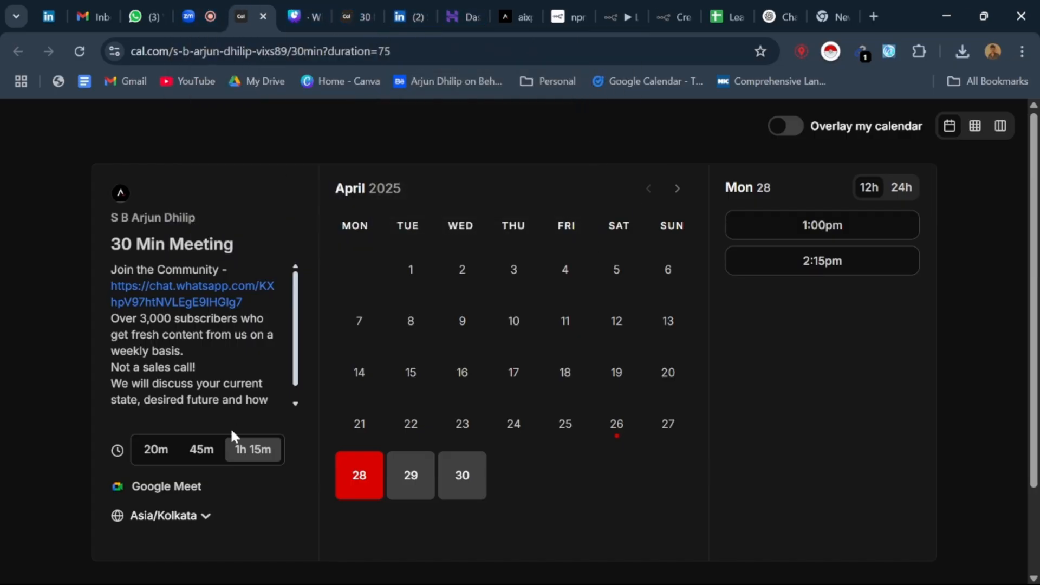
Step: Choose the 2:15pm slot on Monday, April 28 for the meeting
scroll(217, 444, down, 2)
click(345, 412)
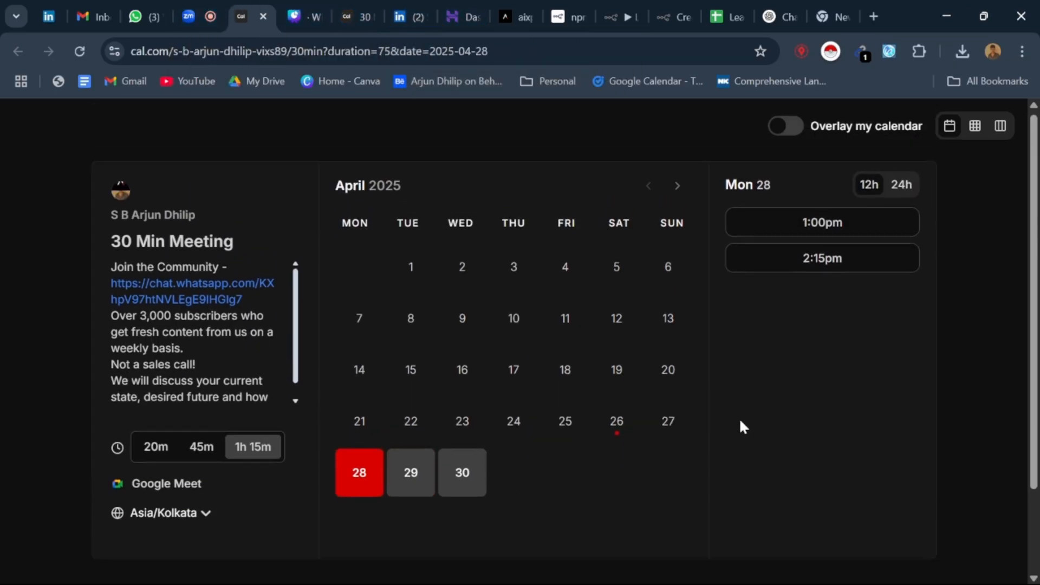
click(873, 260)
Step: Select Ai Automations(N8N) as the needed service and Up to ₹20,000 as the budget in the booking form
scroll(491, 353, down, 5)
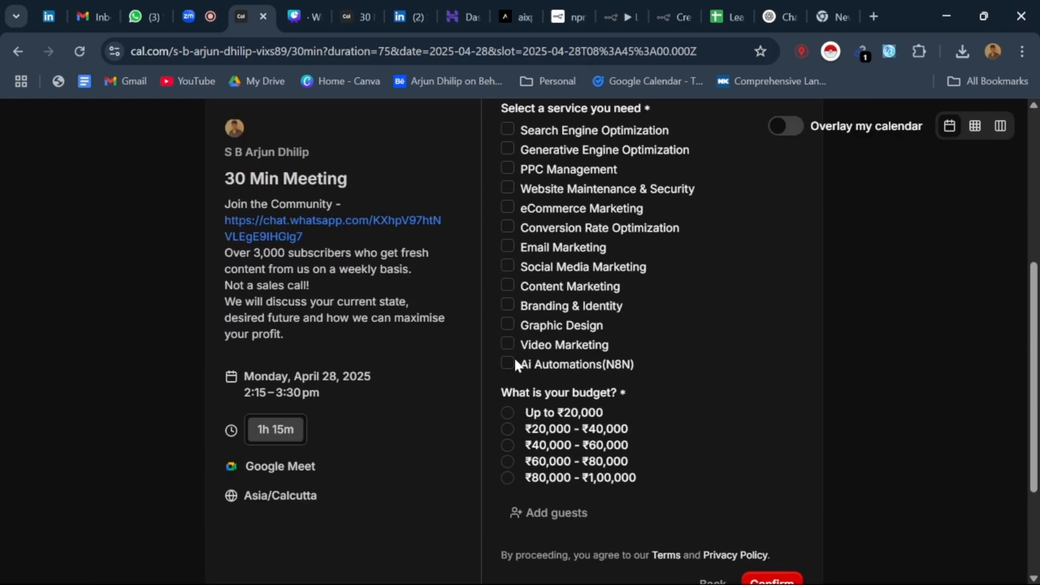
click(515, 362)
scroll(576, 399, down, 2)
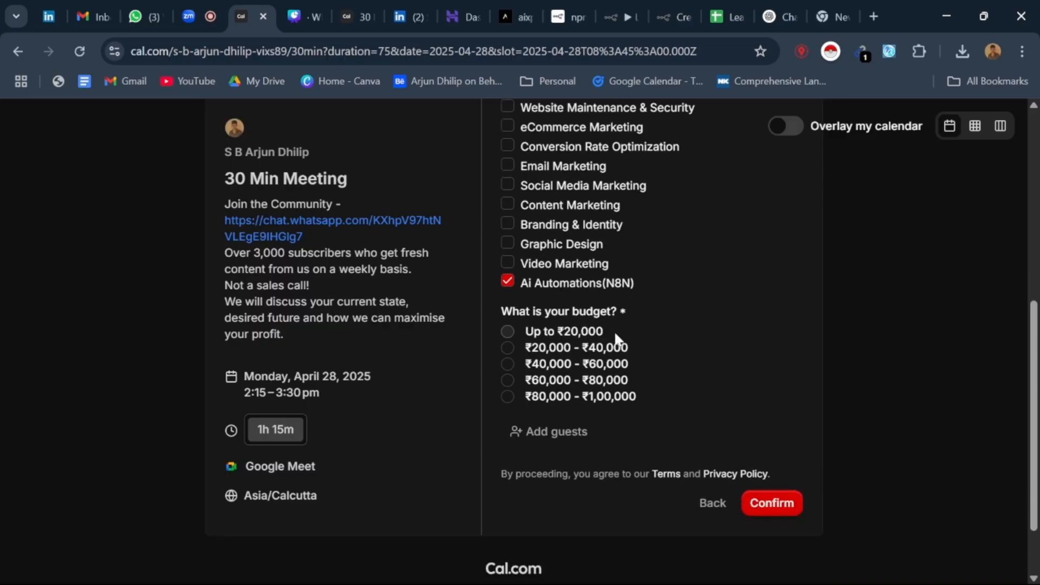
click(510, 336)
Step: Add three guest email fields to the booking form and remove two of them
click(539, 432)
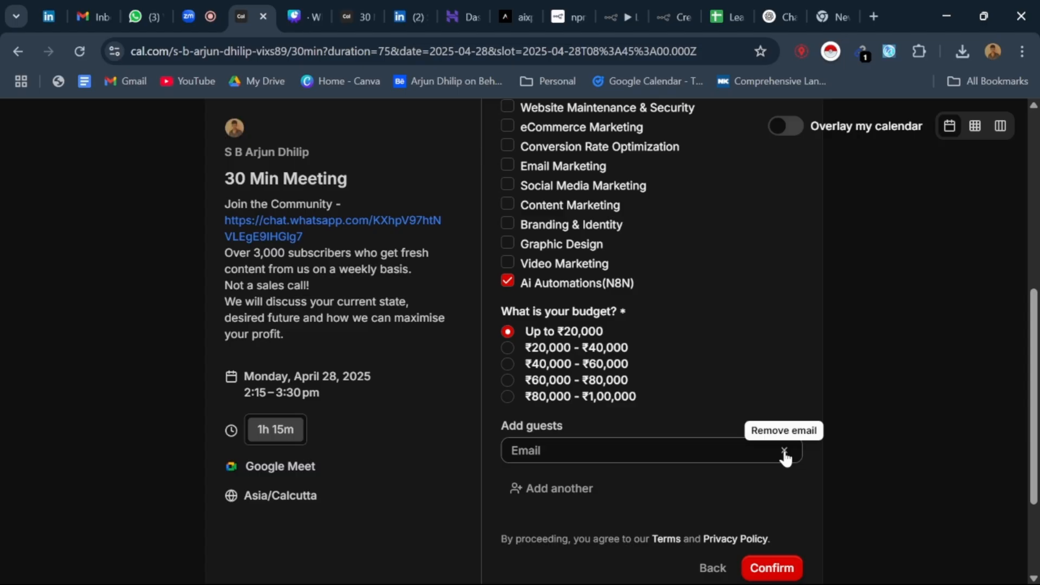
click(581, 490)
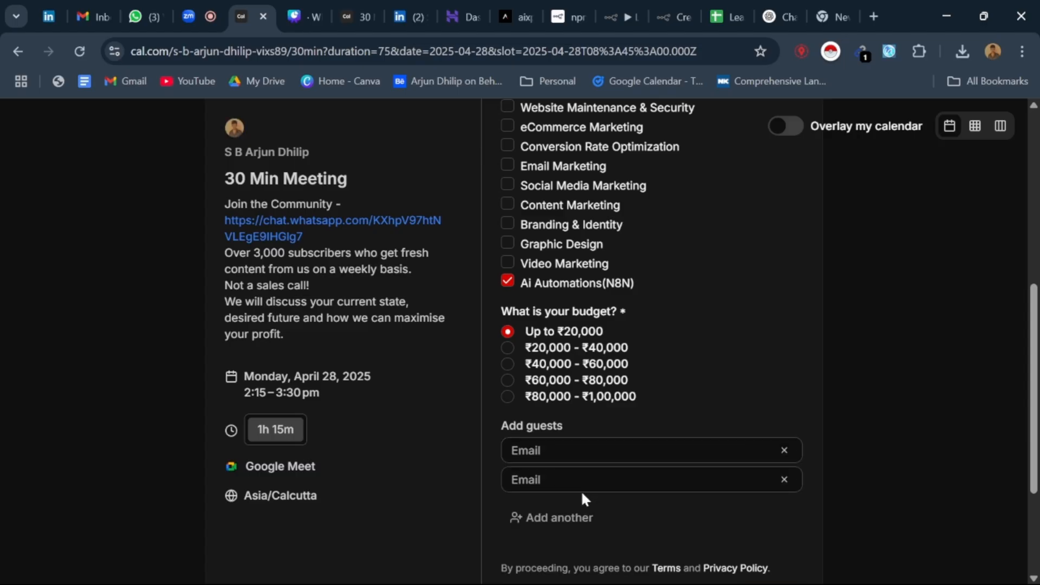
click(585, 531)
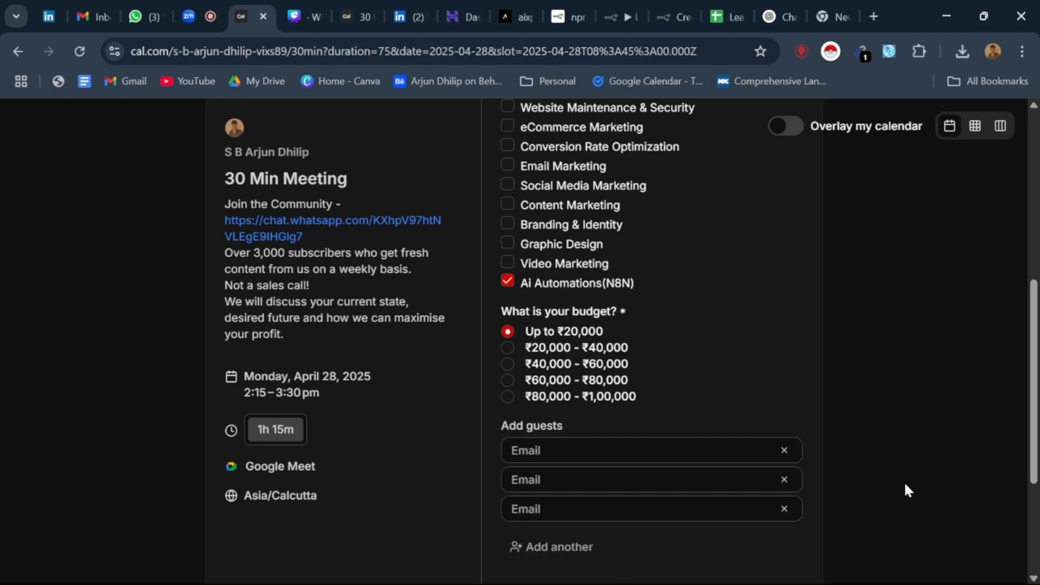
click(786, 454)
click(786, 452)
click(786, 452)
scroll(644, 415, up, 7)
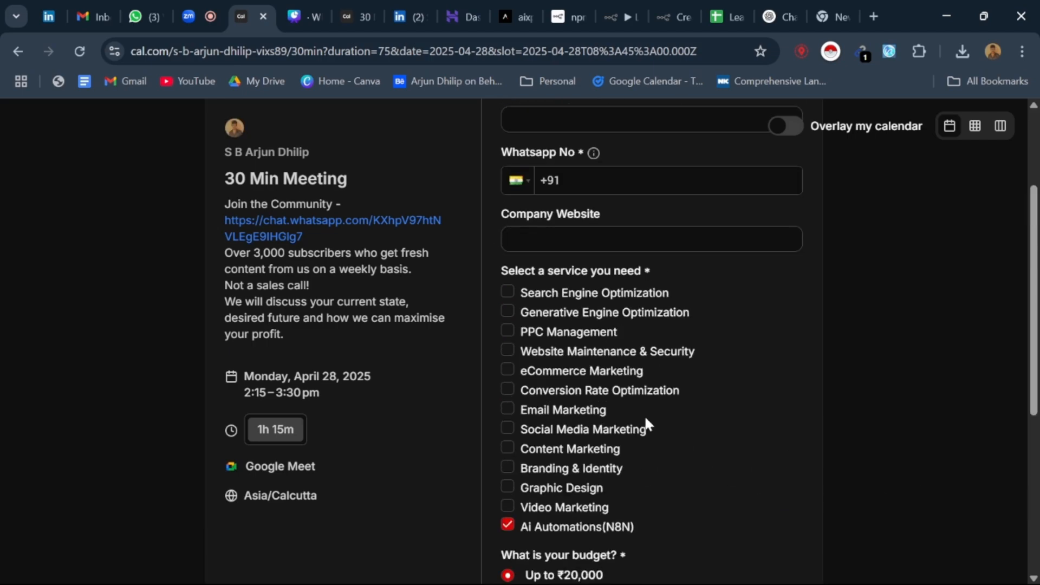
Step: Go back from the booking form to the slot calendar and close the booking page
click(19, 49)
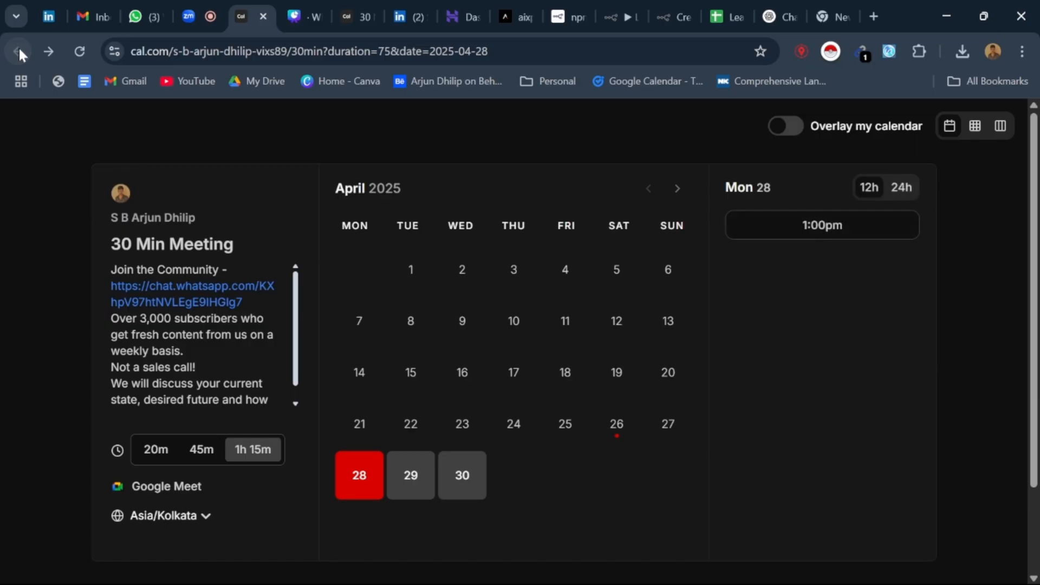
click(261, 16)
click(246, 8)
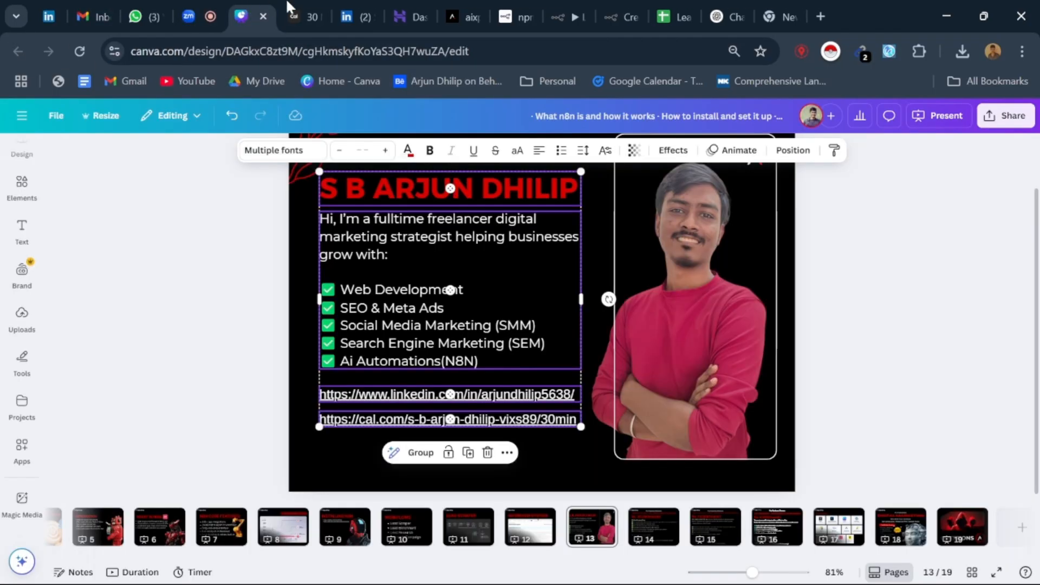
Step: Show the n8n credentials overview and the Leads workflow, and return to the Canva presentation
click(624, 16)
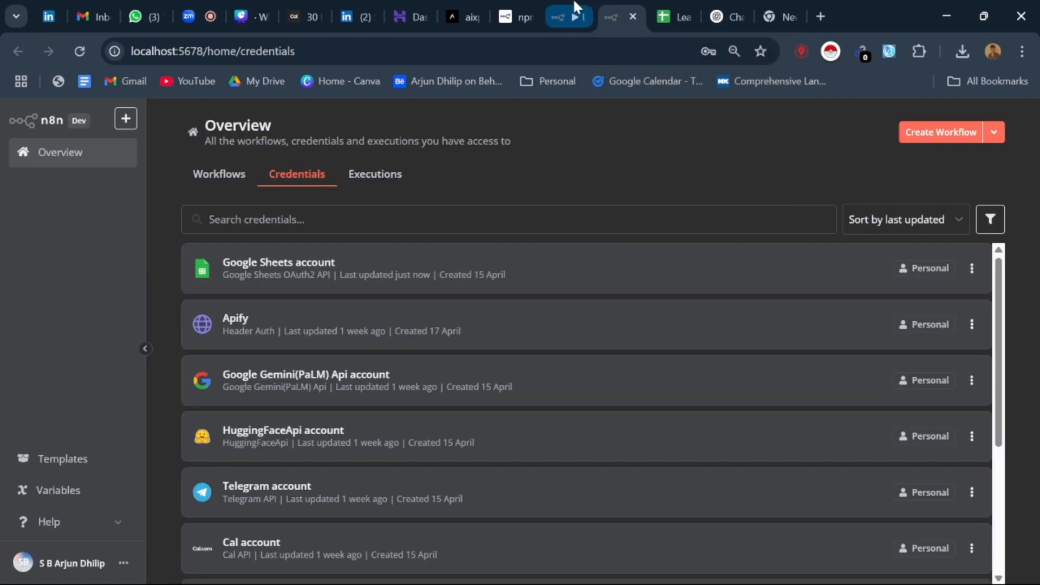
click(572, 16)
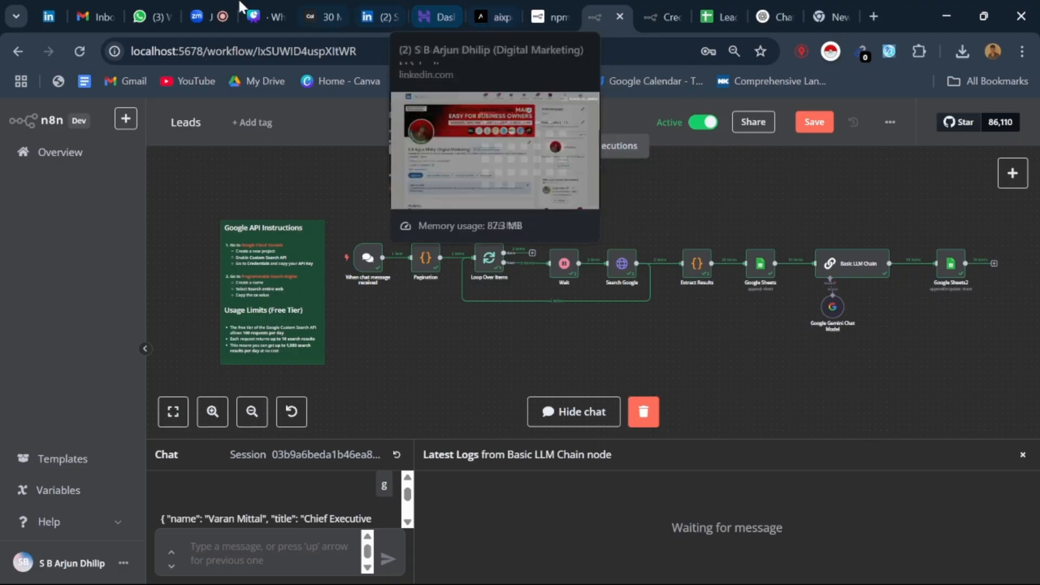
click(248, 15)
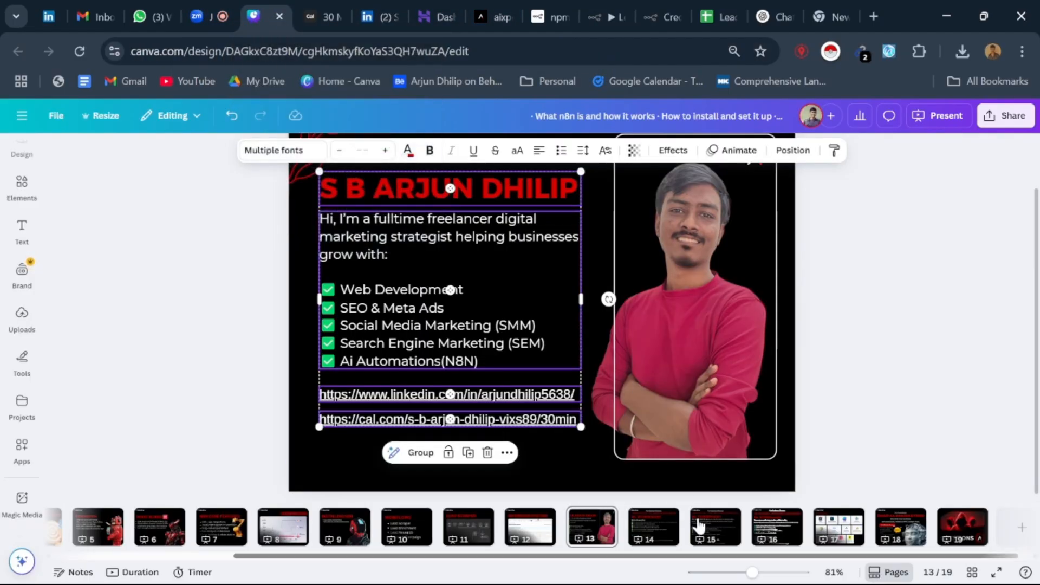
Step: Show the package slides on pages 15 and 14, highlighting the LinkedIn Engagement Growth Hacks bonus line
click(699, 525)
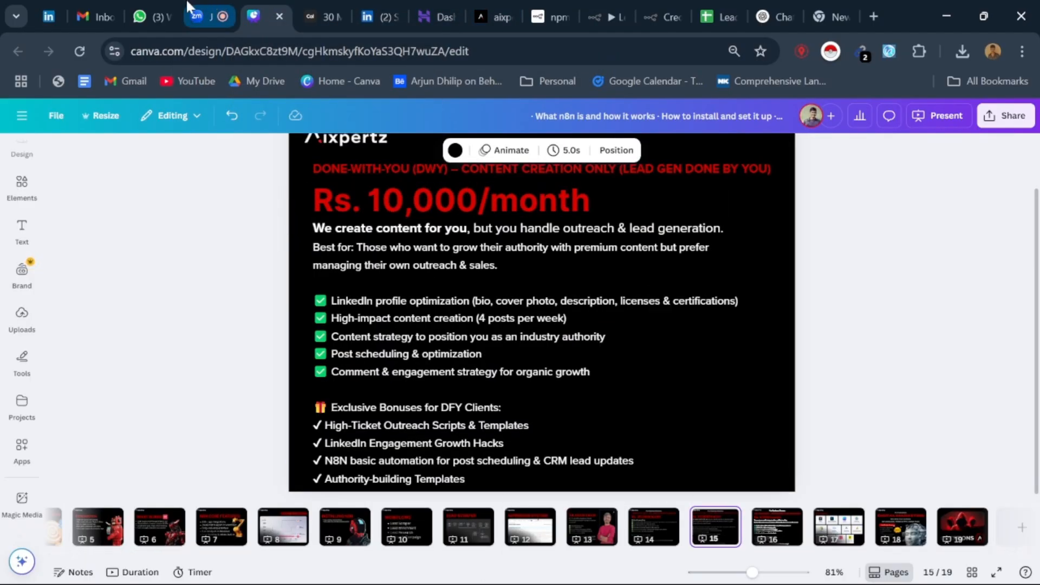
click(645, 539)
click(386, 397)
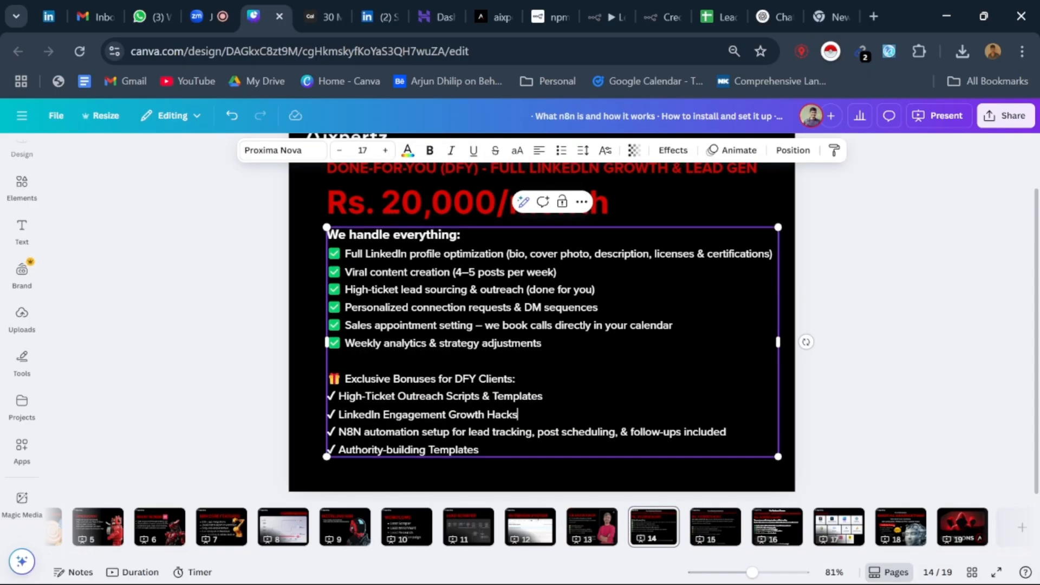
key(shift+Home)
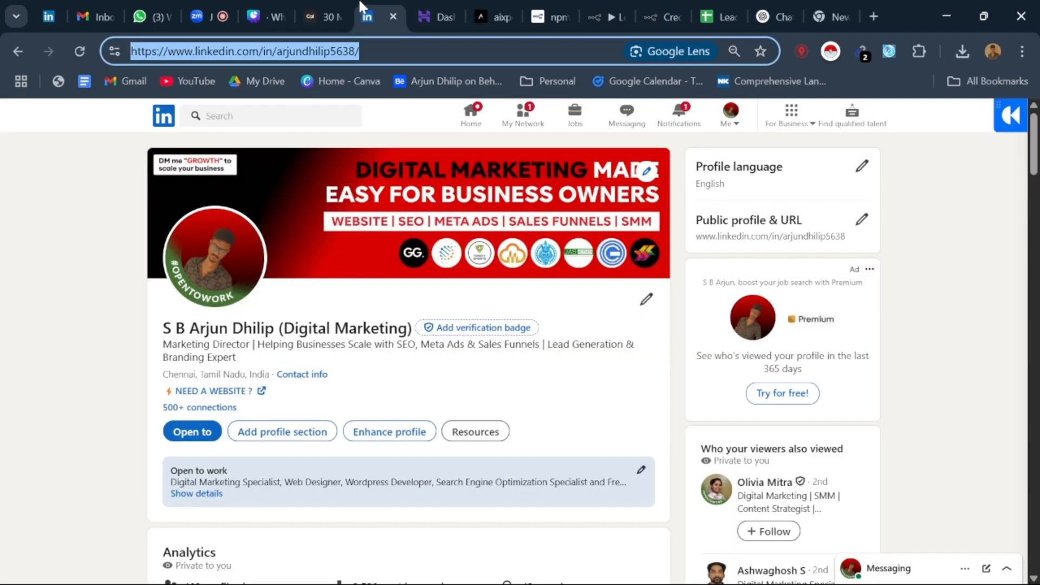
Step: Switch to the presenter's LinkedIn profile and review its Featured section and recent posts
click(374, 17)
scroll(373, 389, down, 15)
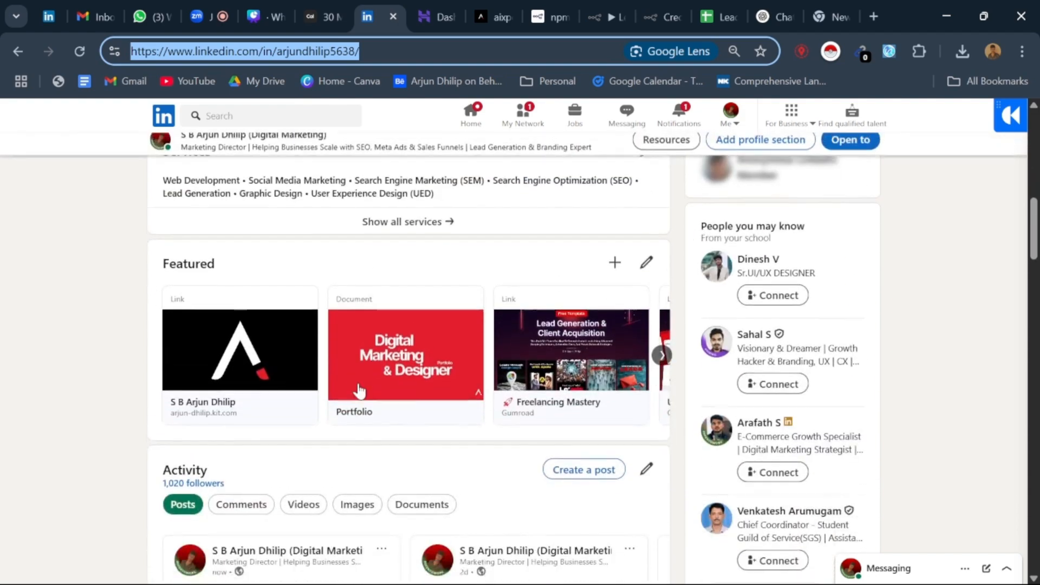
scroll(257, 257, up, 1)
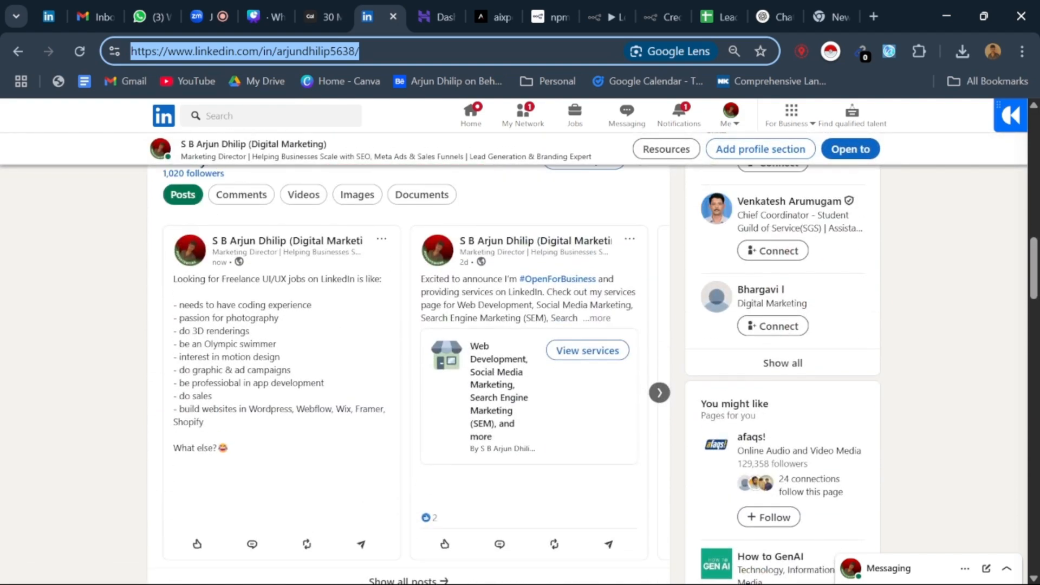
click(258, 256)
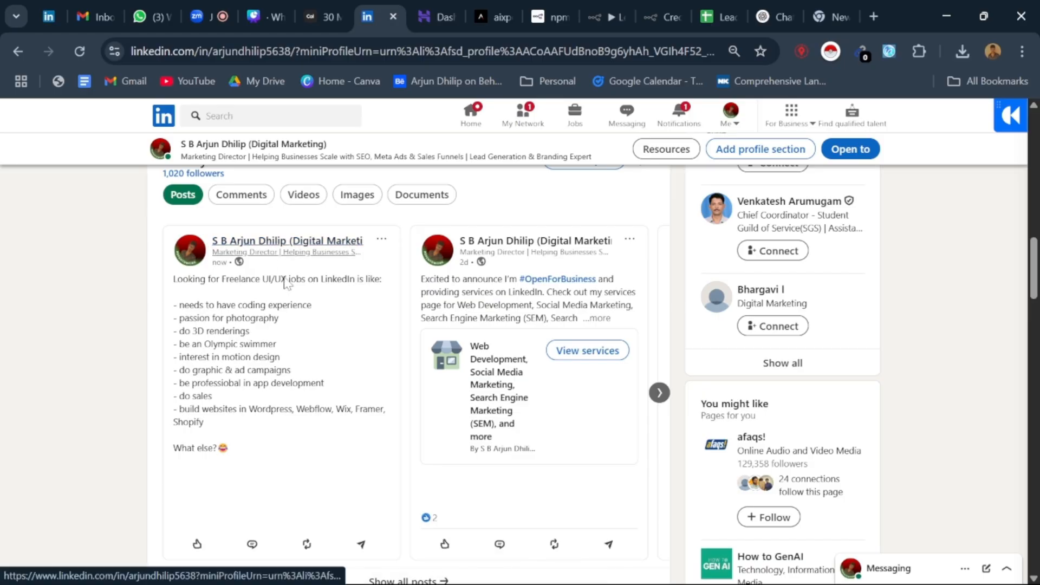
Step: Look through the LinkedIn home feed and reopen the presenter's own profile from there
click(473, 119)
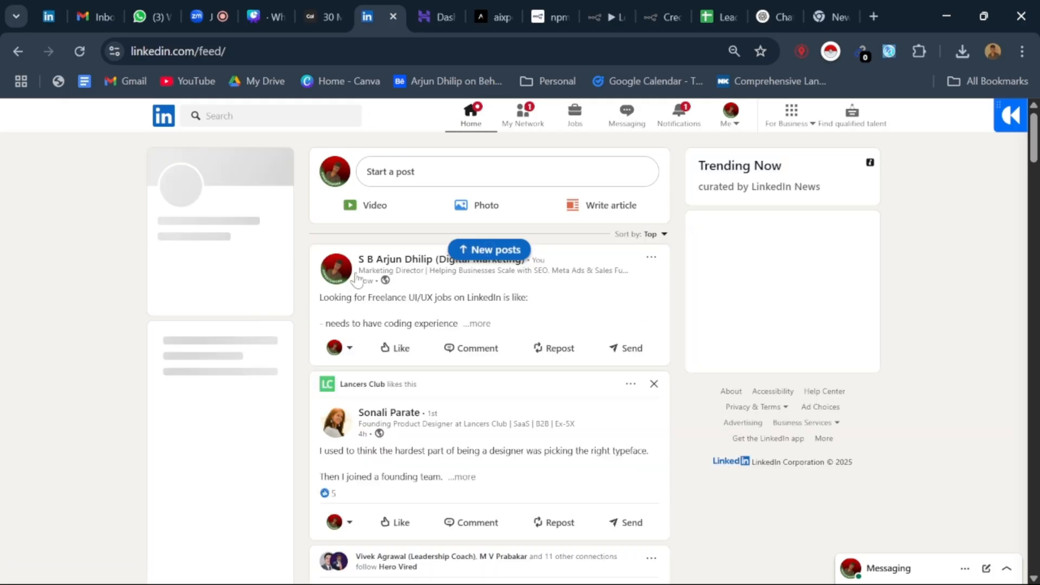
scroll(432, 333, down, 1)
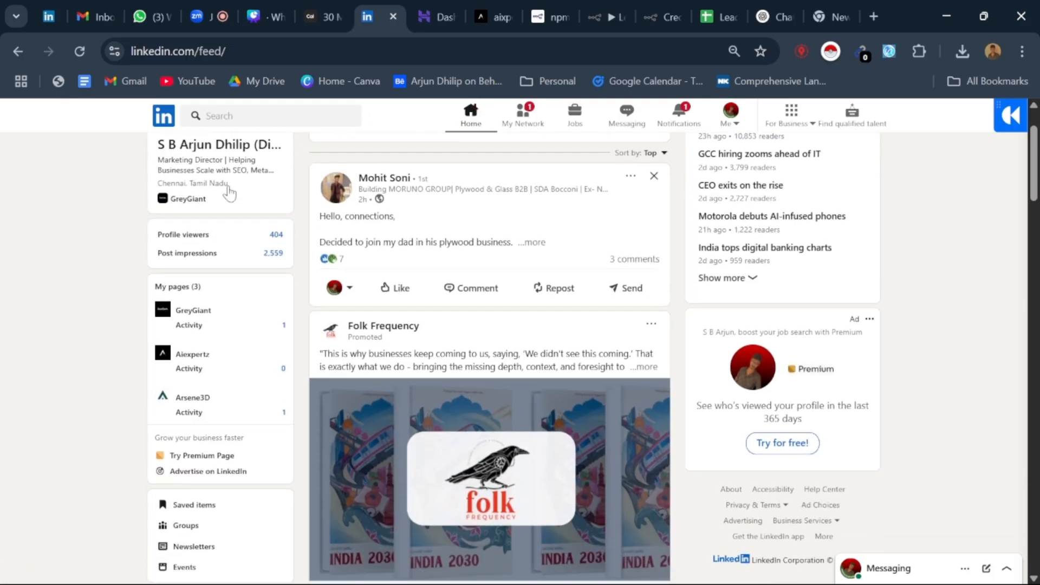
scroll(224, 187, up, 2)
click(195, 227)
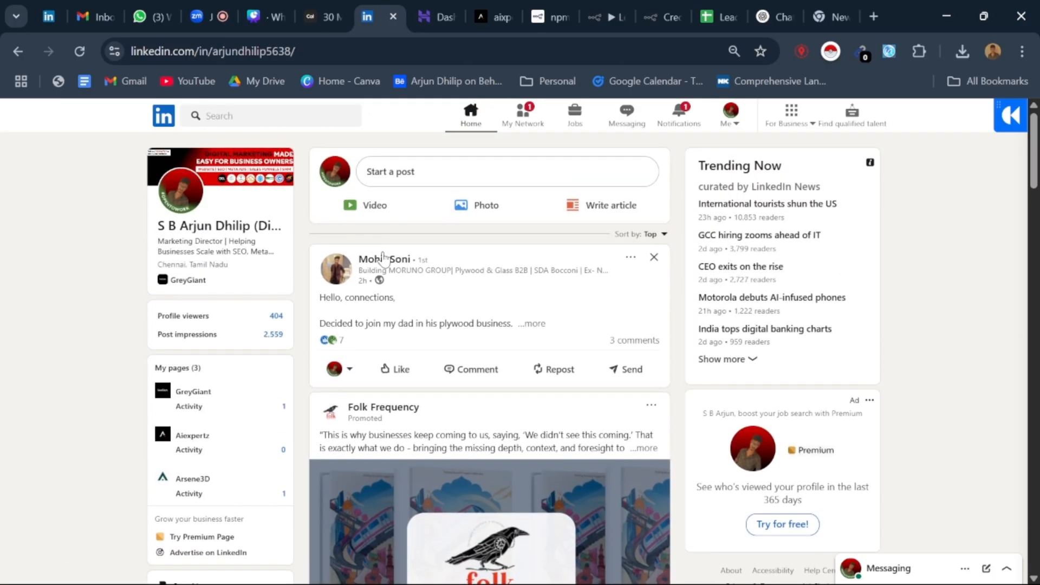
Step: Select the full text of the latest Freelance UI/UX jobs post in the profile's Activity section
scroll(325, 365, down, 8)
scroll(326, 319, down, 10)
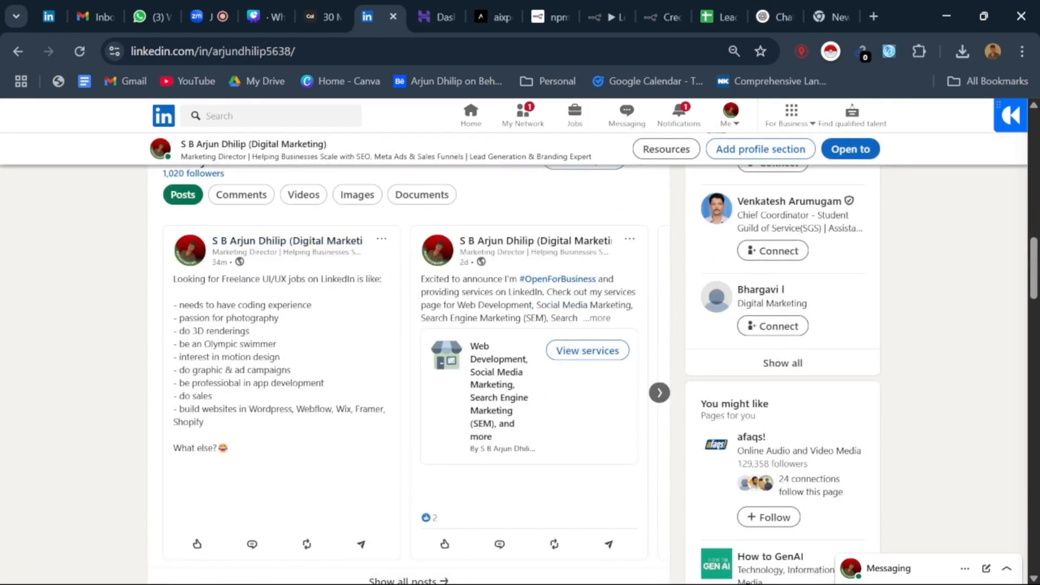
drag(231, 452, 157, 282)
key(ctrl+c)
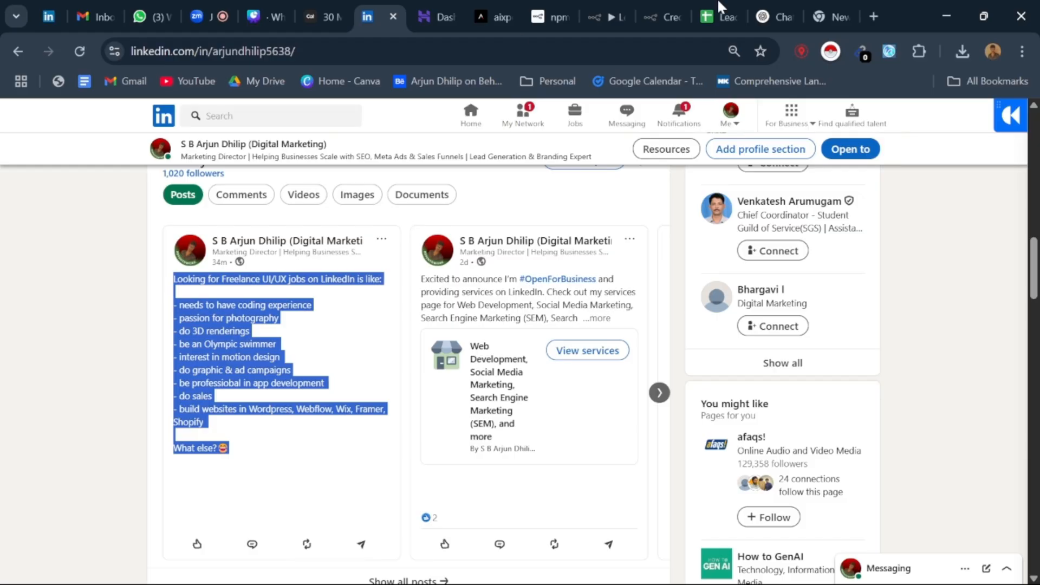
Step: Open Typegrow's LinkedIn Text Formatter in the empty browser tab and show its post editor
click(826, 17)
text(typ)
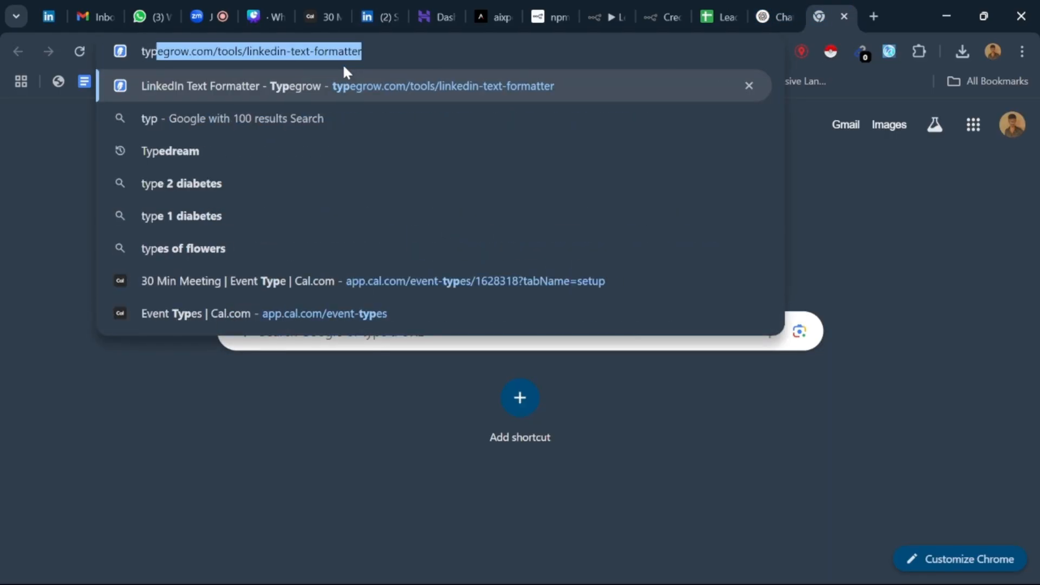
key(Return)
scroll(284, 207, down, 3)
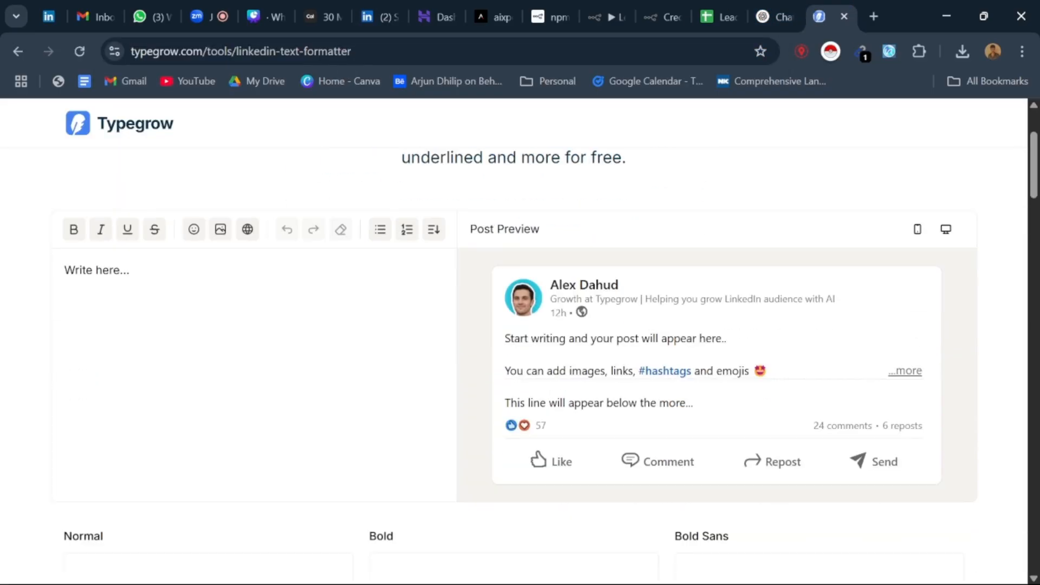
Step: Paste the Freelance UI/UX jobs post into the post editor and highlight the preview's opening lines above the "...more" link
key(ctrl+v)
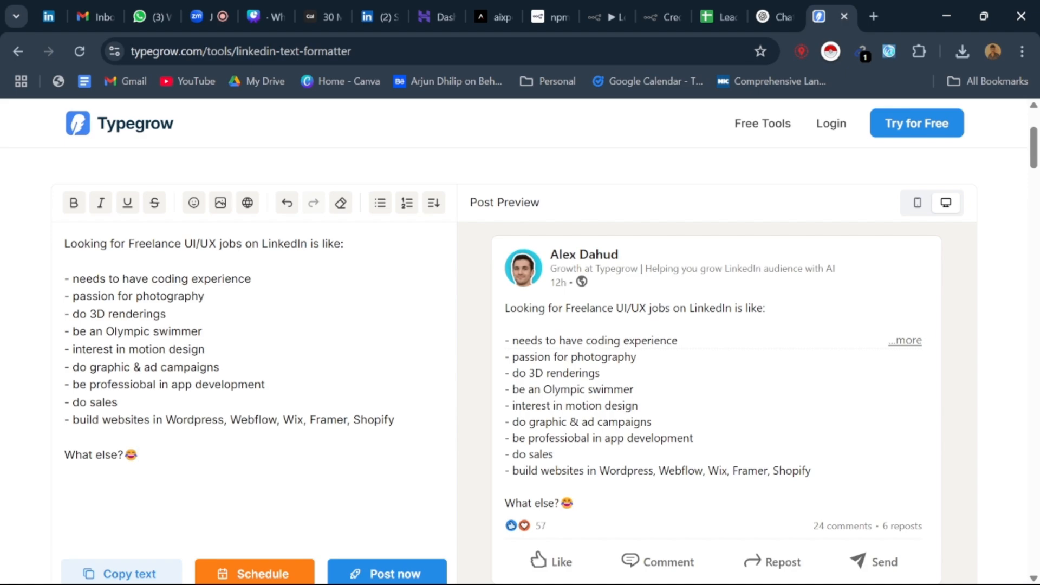
drag(679, 343, 478, 313)
Step: Switch to the LinkedIn profile, look over its Activity and Experience sections, and open the home feed
click(375, 16)
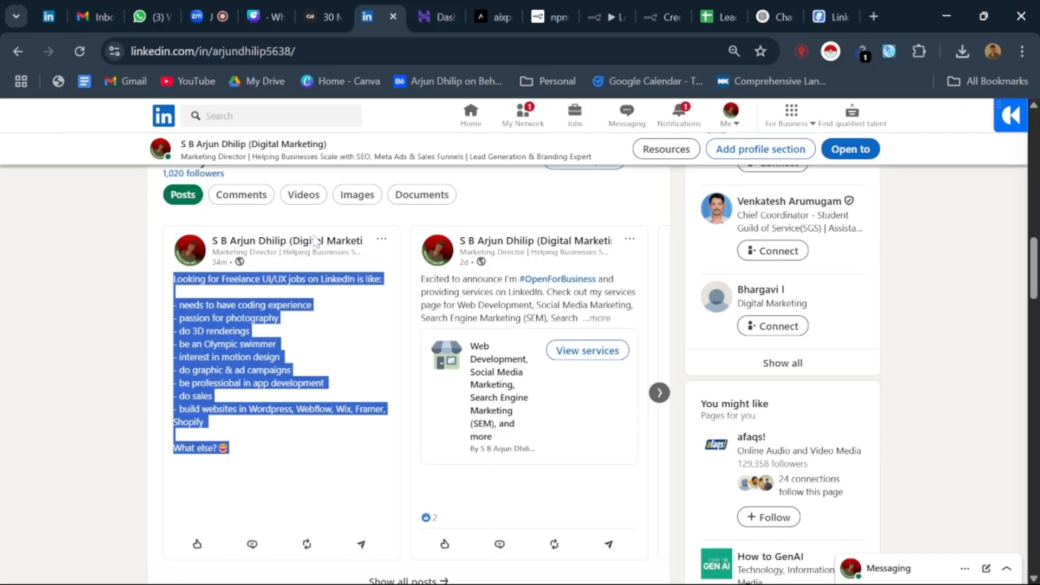
scroll(380, 325, up, 5)
scroll(390, 314, down, 1)
scroll(388, 315, down, 10)
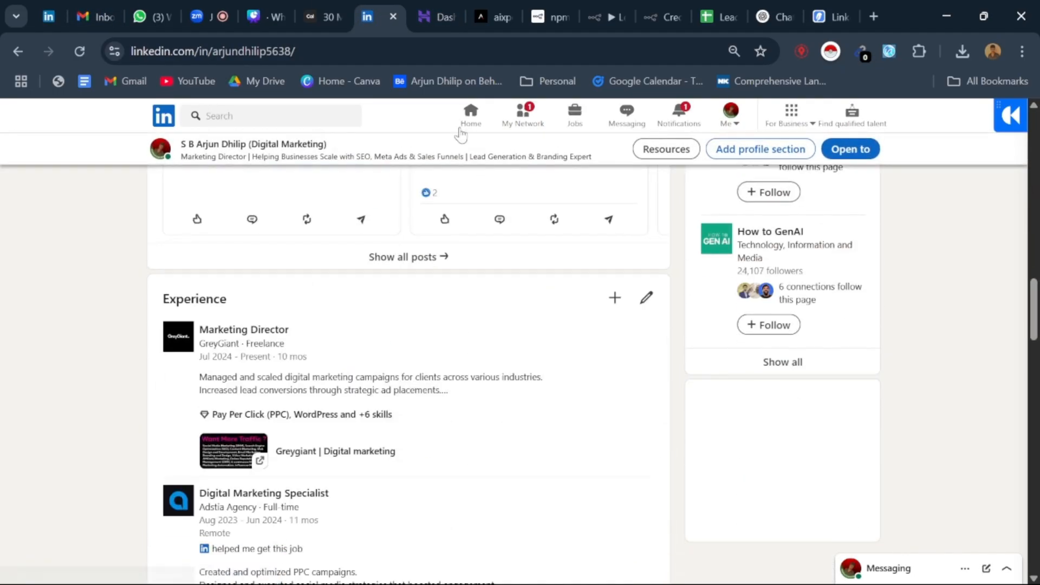
click(469, 116)
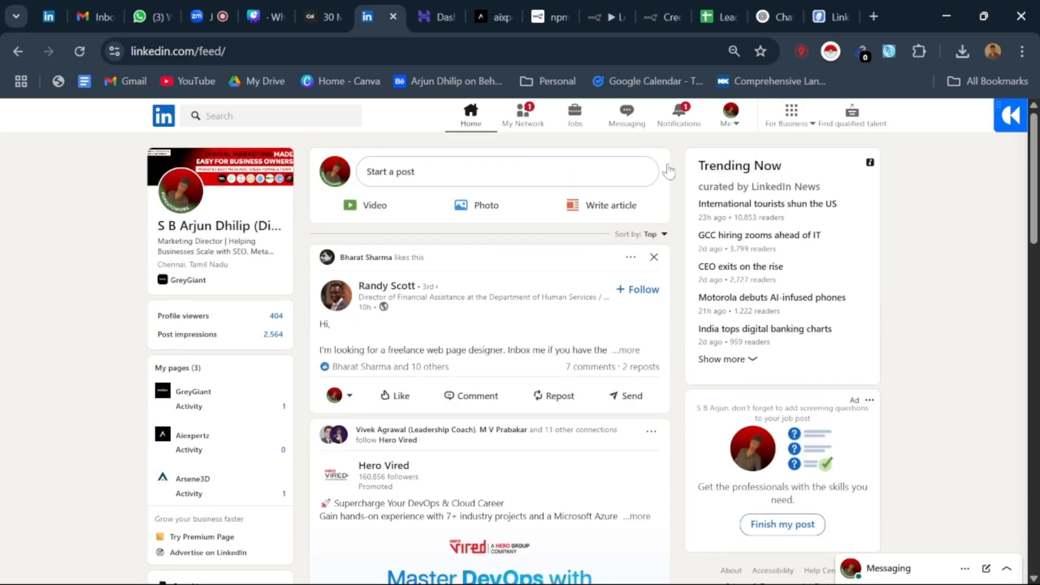
Step: Return to Typegrow and highlight the preview's headline and first bullet to point out what shows before "...more"
click(826, 7)
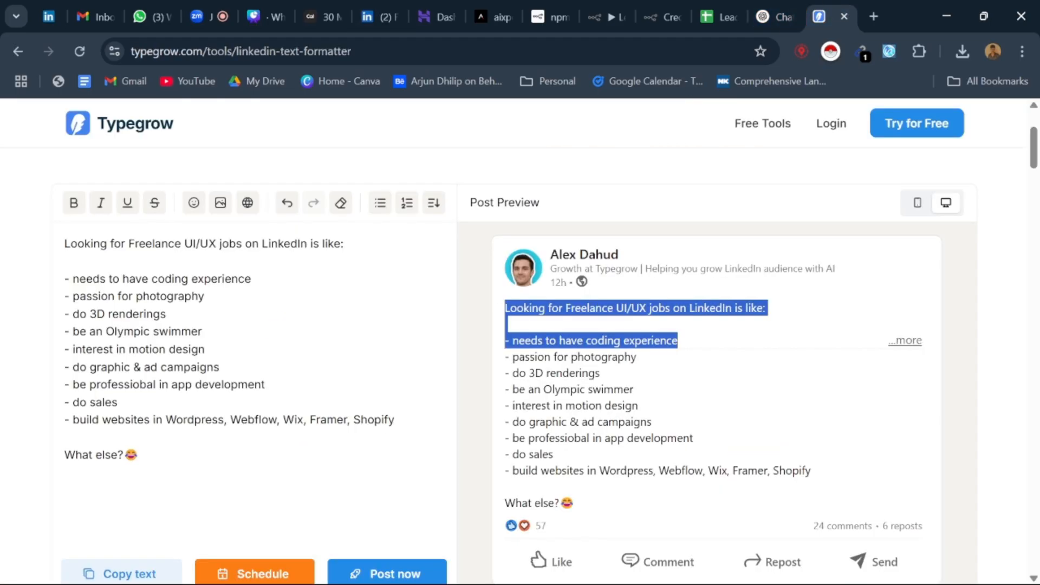
click(511, 334)
drag(504, 308, 773, 309)
click(629, 309)
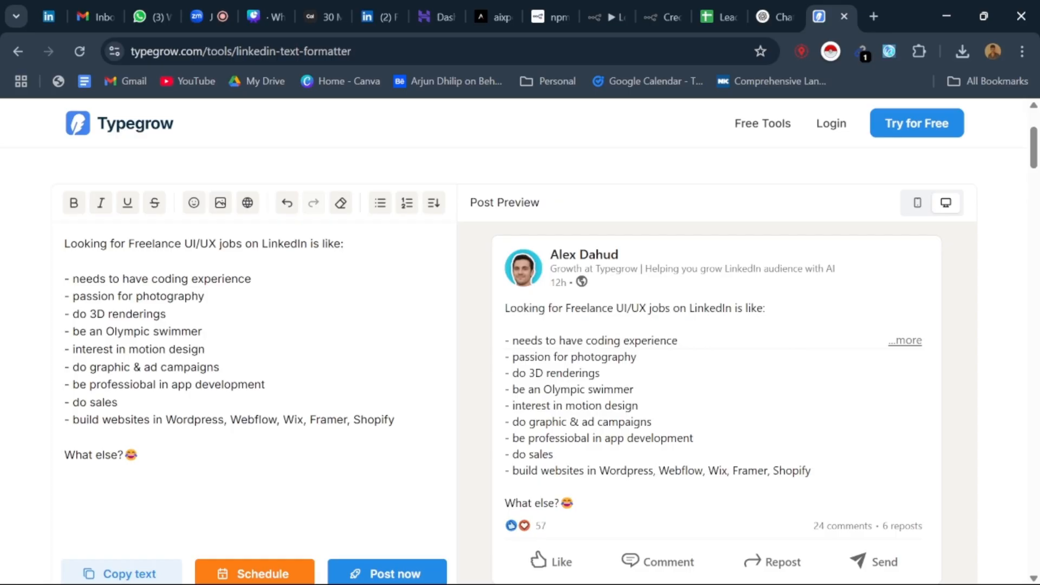
drag(627, 309, 640, 309)
drag(699, 351, 617, 329)
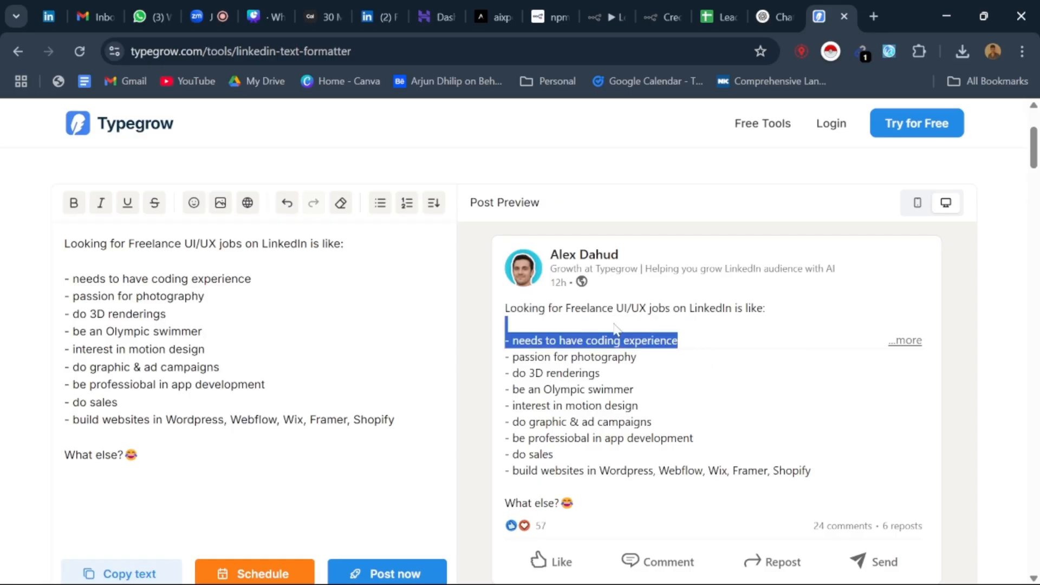
click(716, 344)
drag(692, 344, 519, 304)
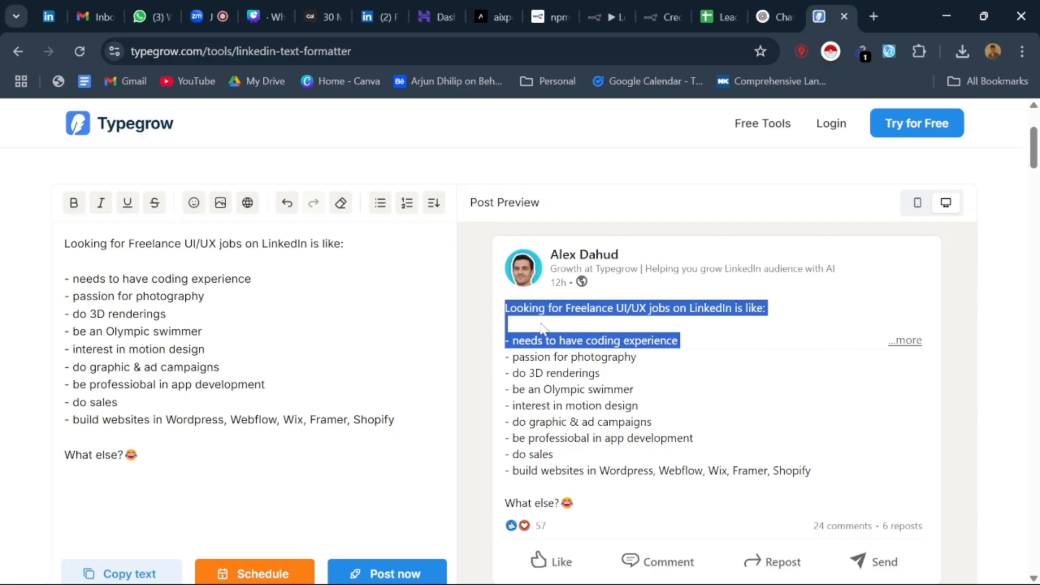
Step: Clear the preview highlight and look over the full post and its Normal, Bold and Bold Sans versions
scroll(542, 328, up, 3)
scroll(542, 329, down, 3)
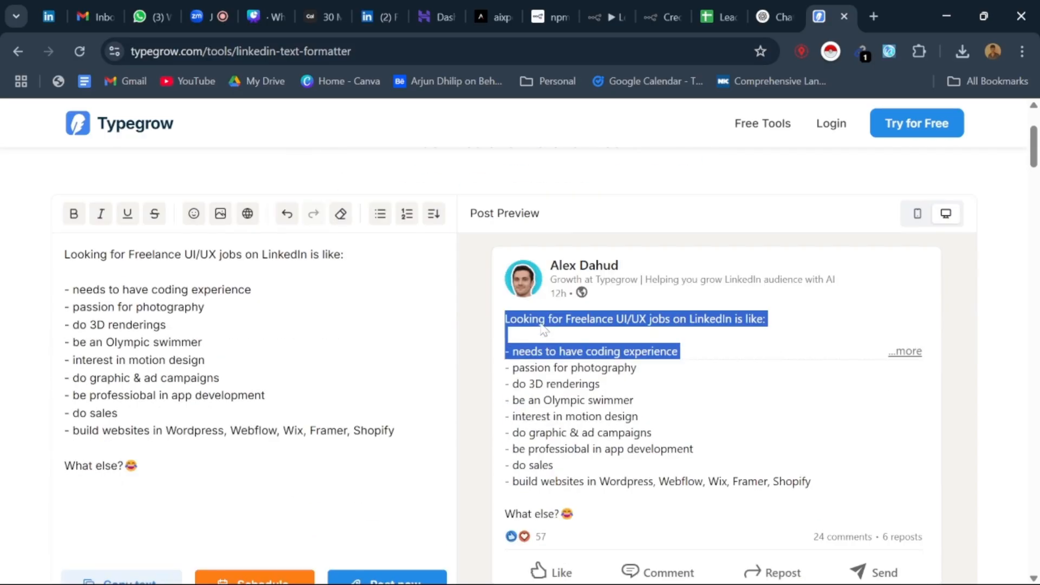
click(699, 340)
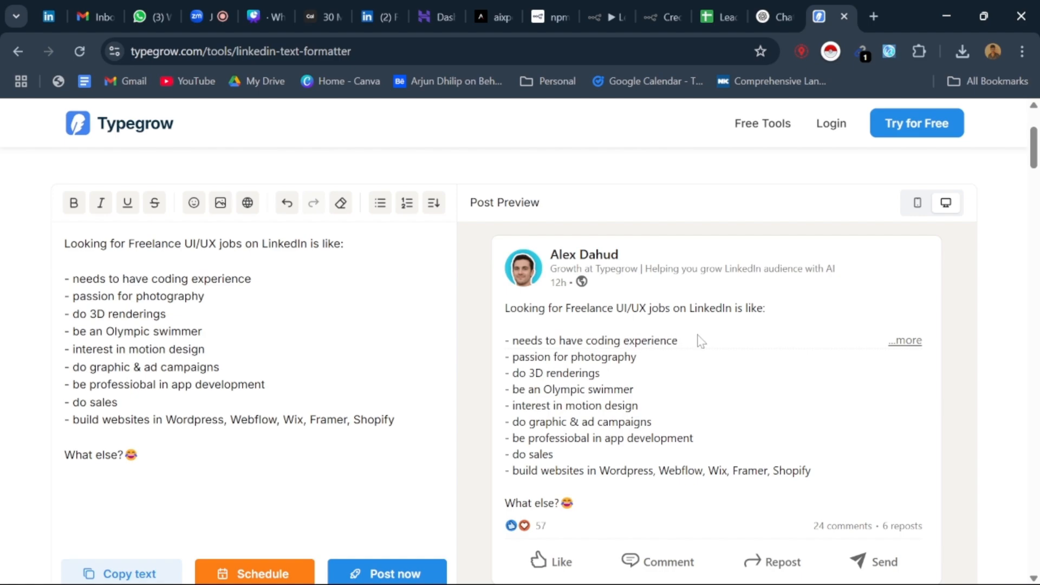
scroll(699, 340, down, 3)
scroll(624, 271, up, 1)
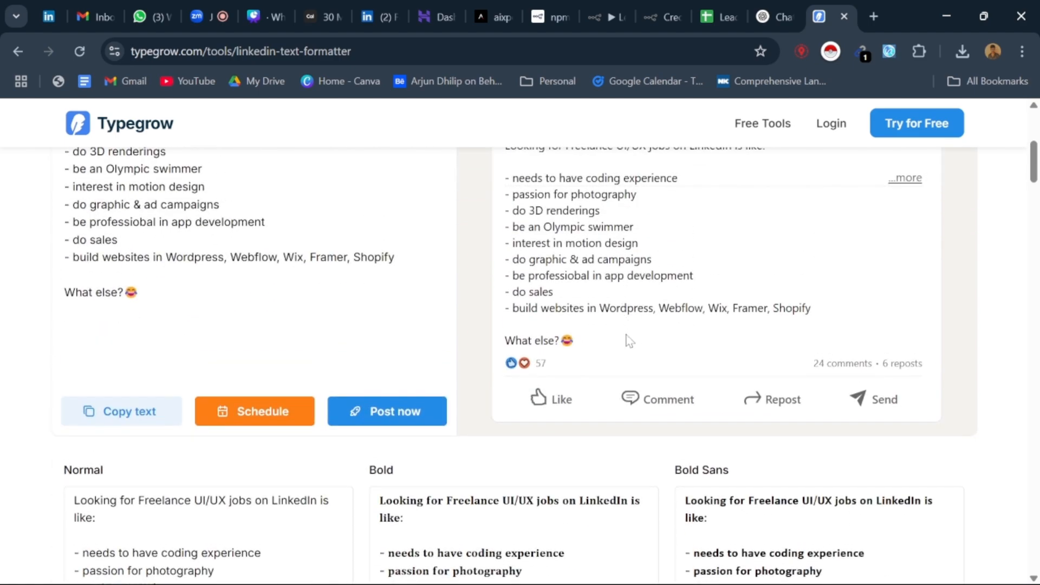
Step: Check the LinkedIn feed and the Canva package slide, then review the presenter's own LinkedIn profile down to its About section
click(399, 1)
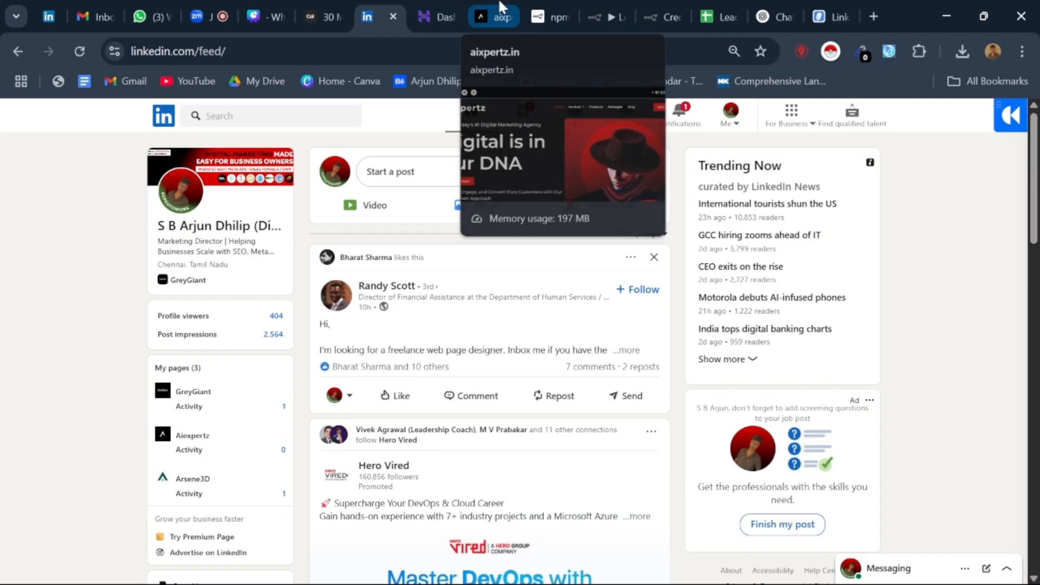
click(266, 12)
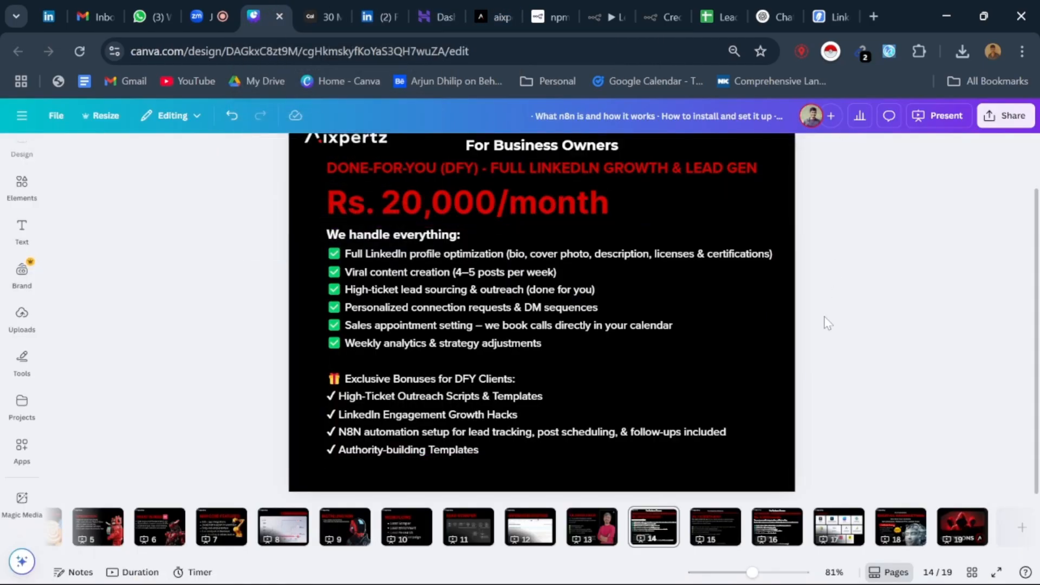
click(370, 18)
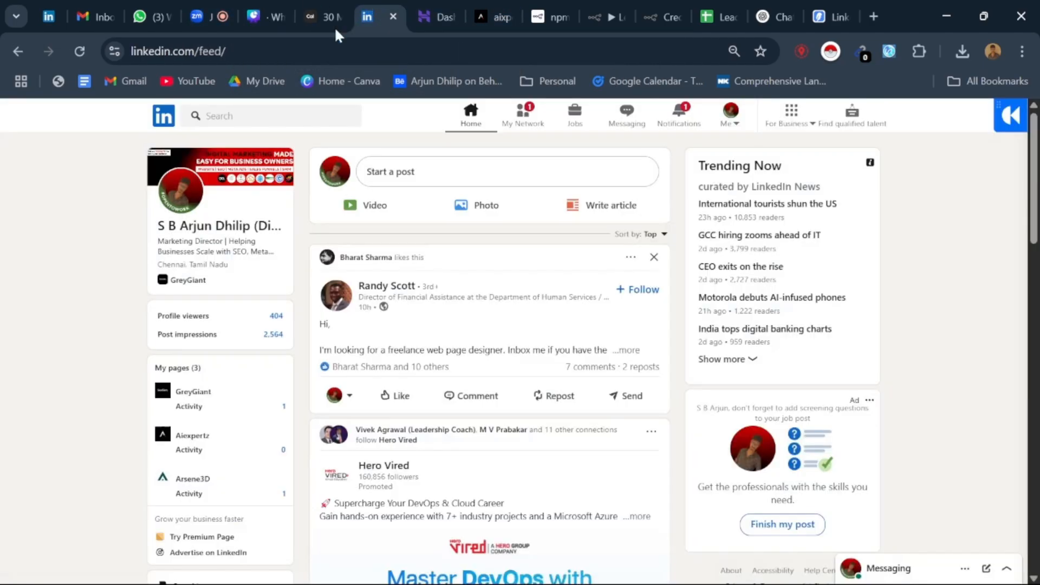
click(233, 225)
scroll(471, 320, down, 1)
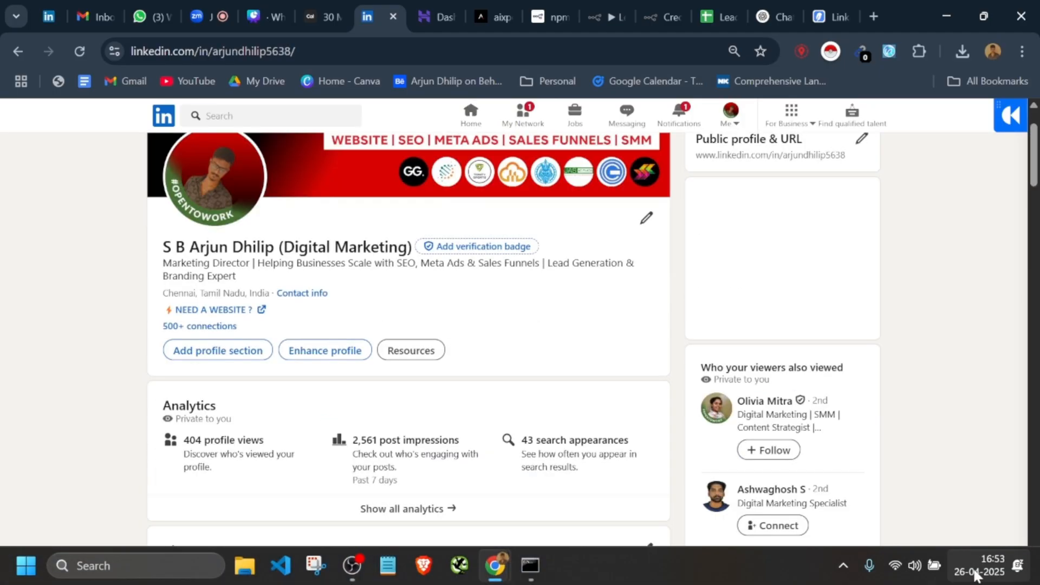
scroll(550, 355, down, 2)
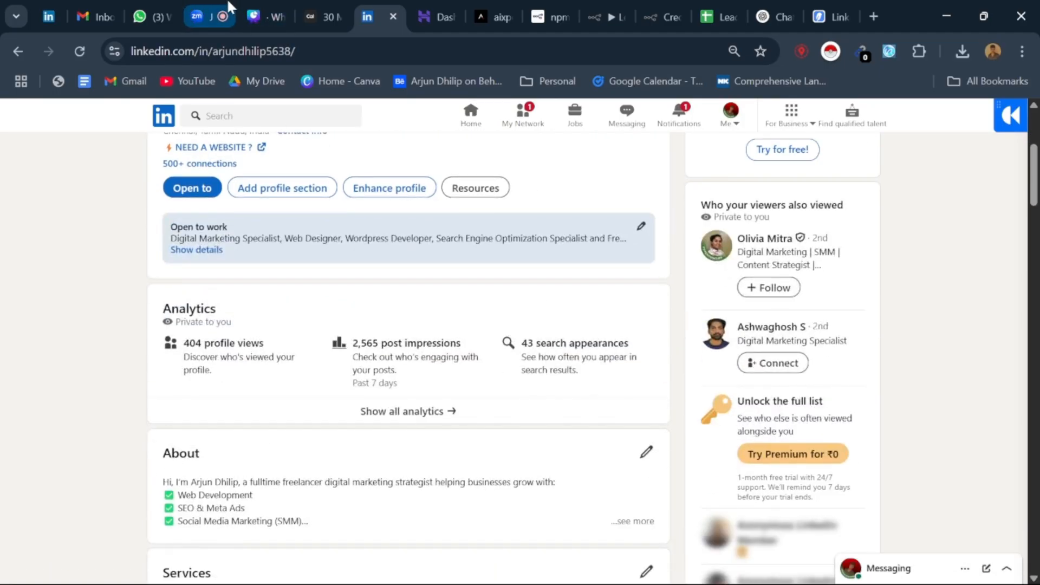
Step: Switch to the Zoom meeting, close the meeting chat, and raise the system volume
click(201, 16)
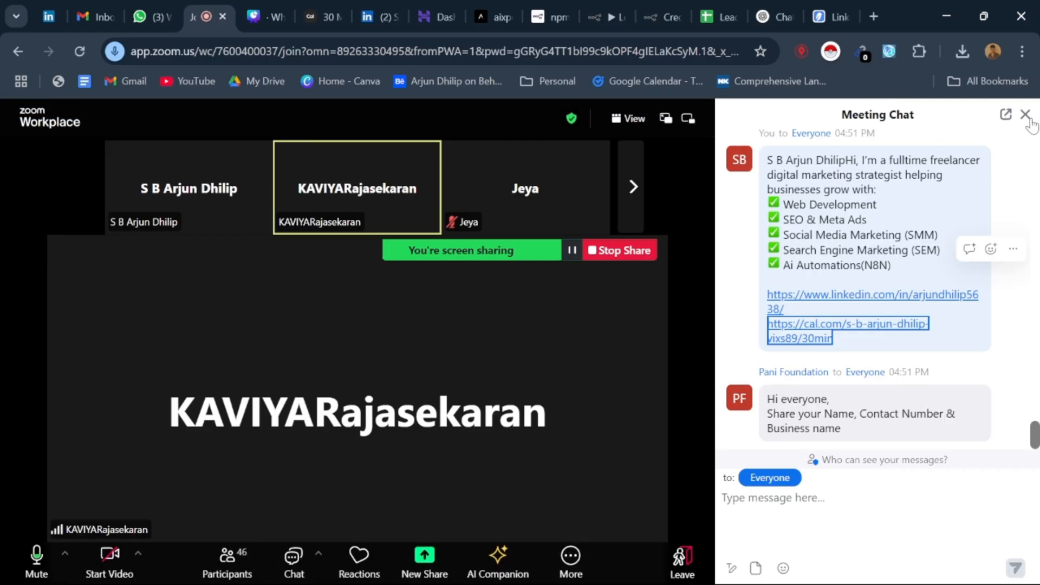
click(1025, 115)
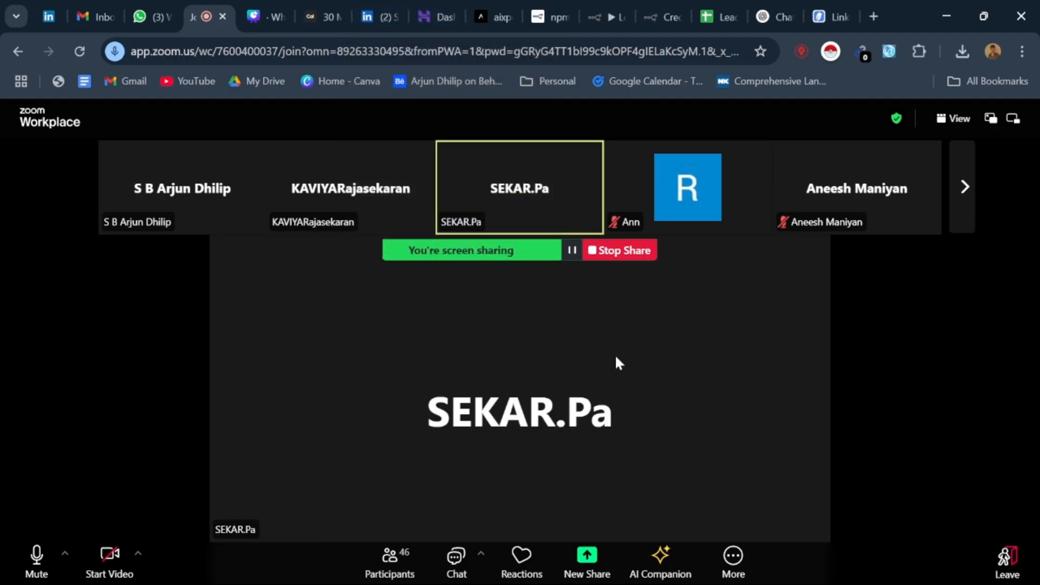
key(XF86AudioRaiseVolume)
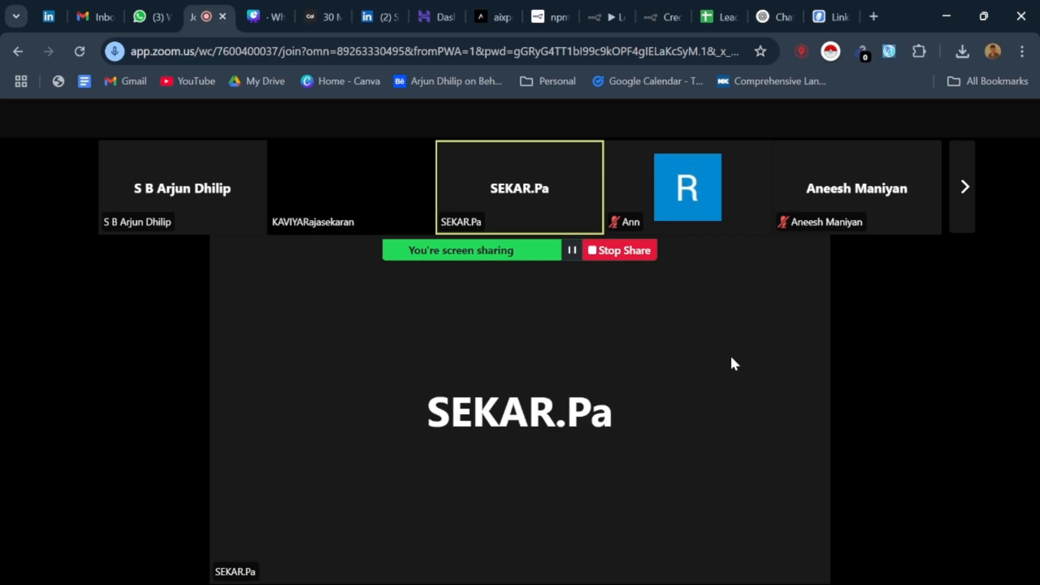
Step: Show the n8n Leads workflow and the Canva slide for the Rs. 20,000/month package, ending on the Zoom meeting
click(606, 16)
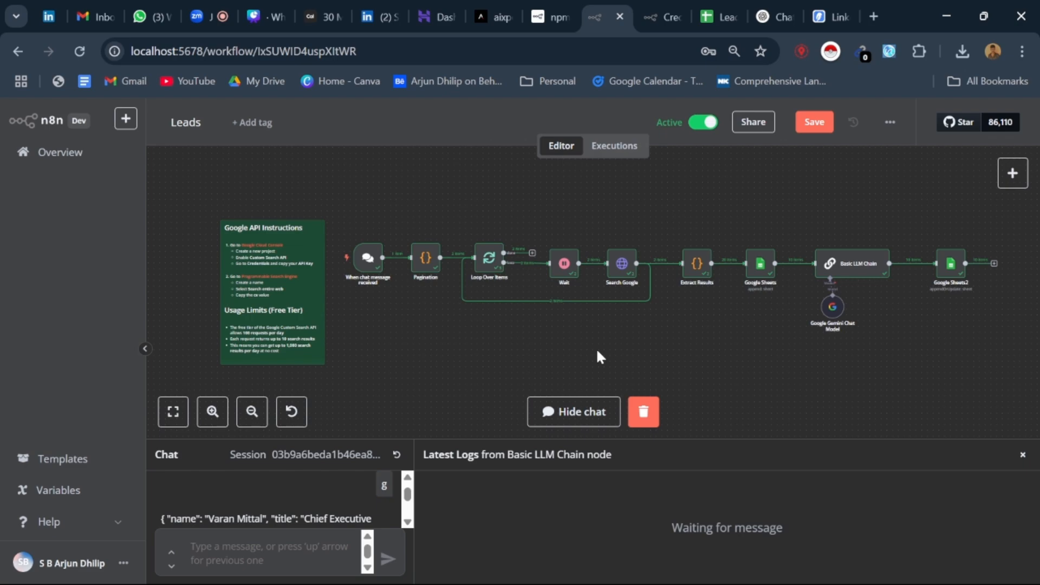
click(230, 8)
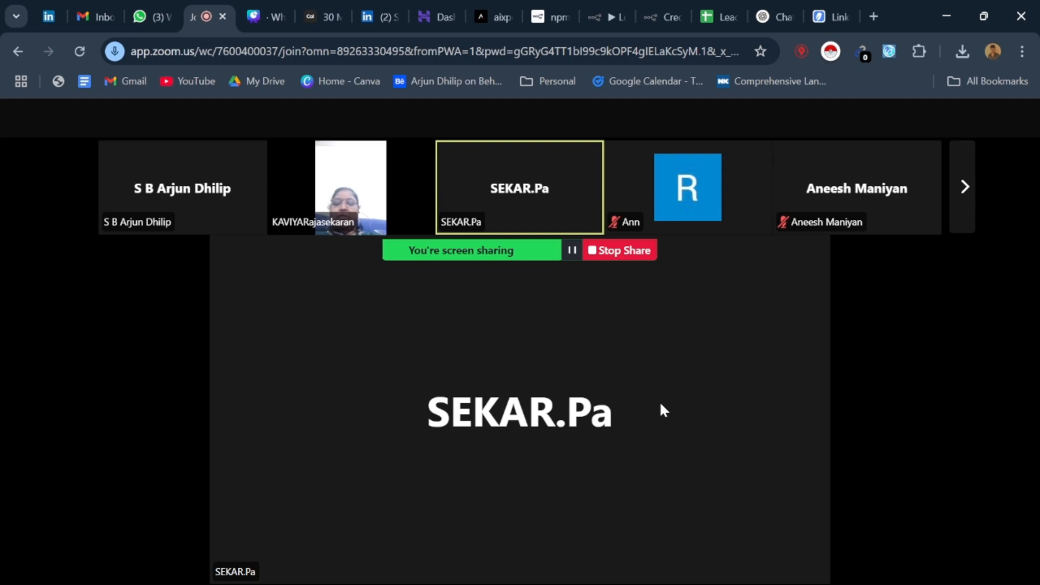
click(274, 9)
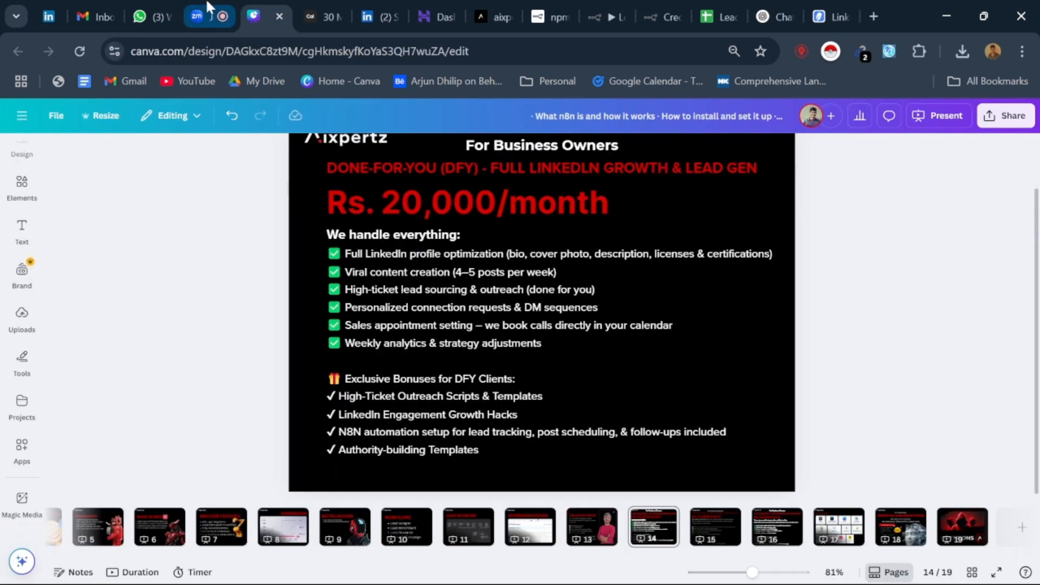
click(208, 7)
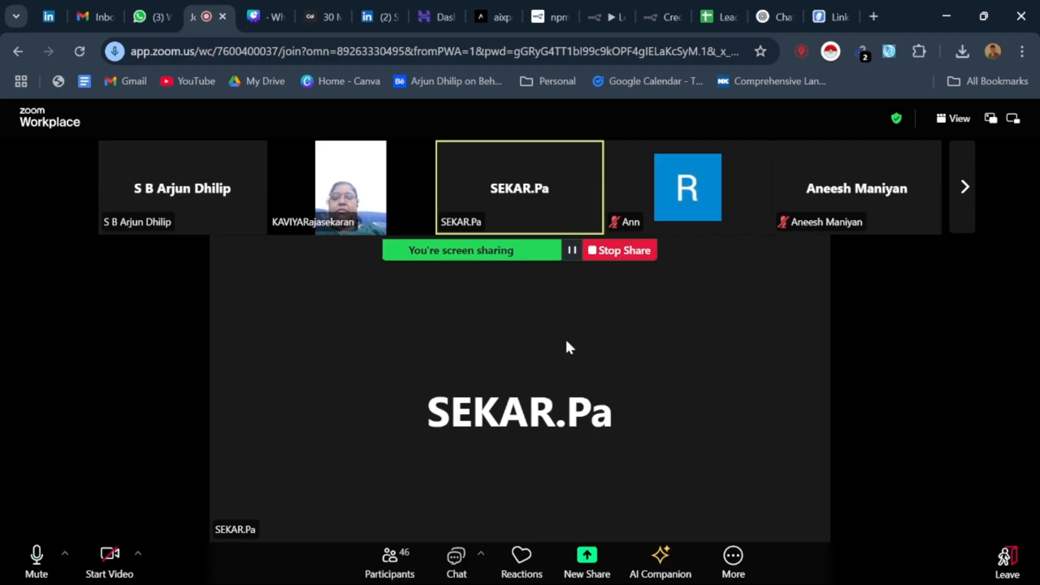
Step: Open LinkedIn's My Network page from the presenter's profile and return to the Zoom meeting
click(378, 12)
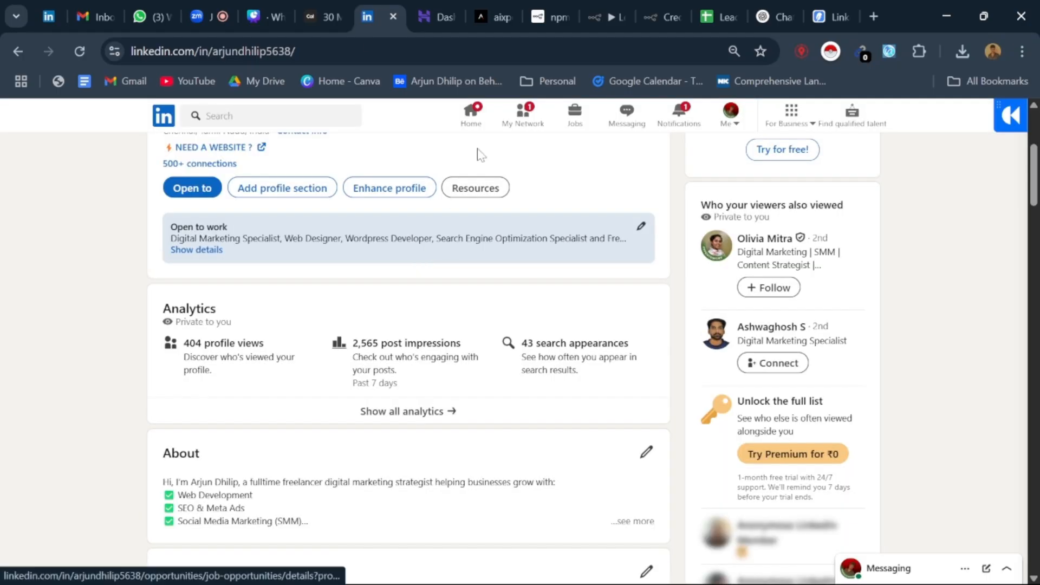
click(524, 115)
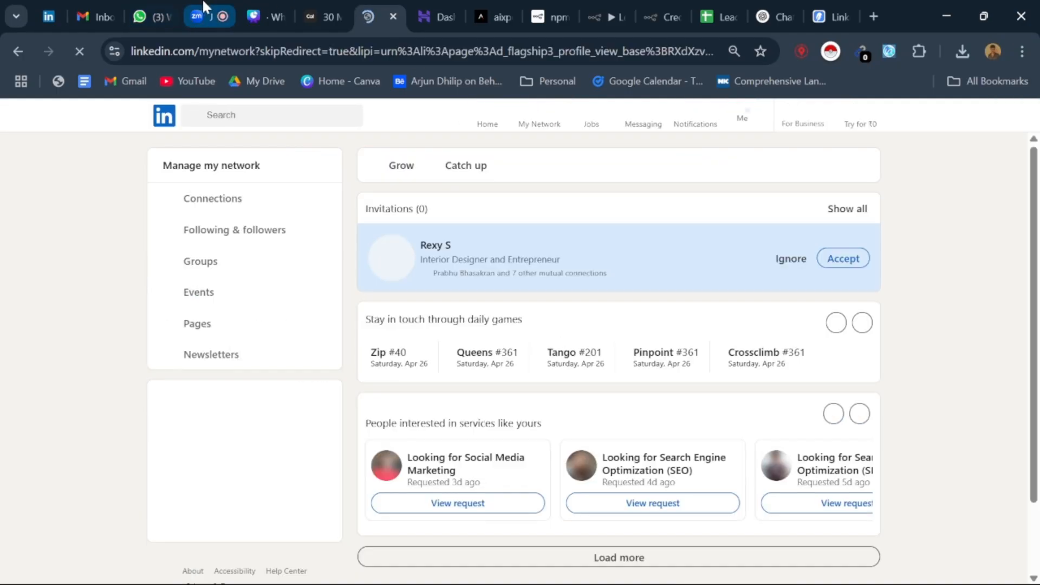
click(203, 7)
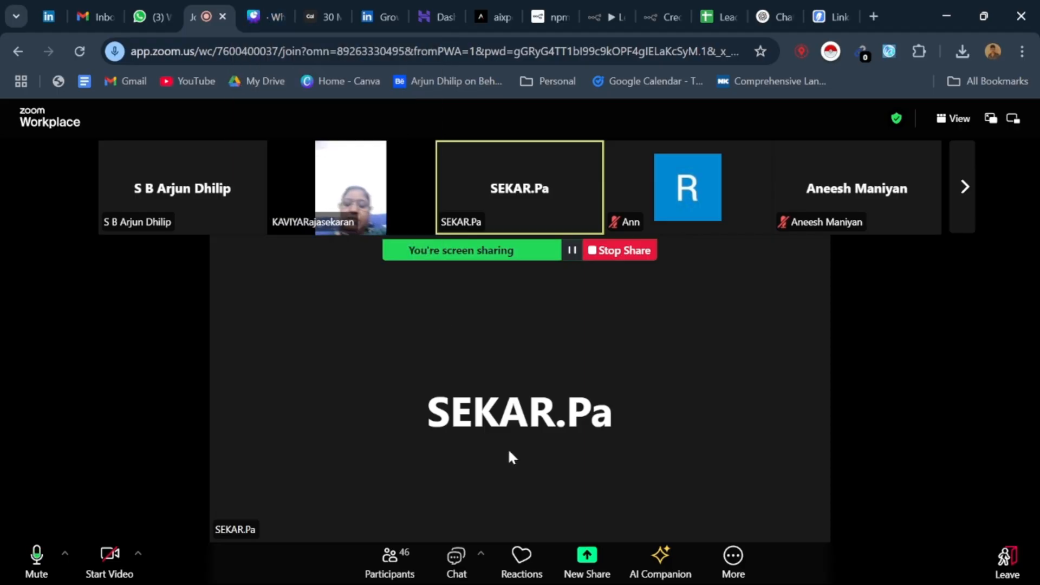
mouse_move(509, 584)
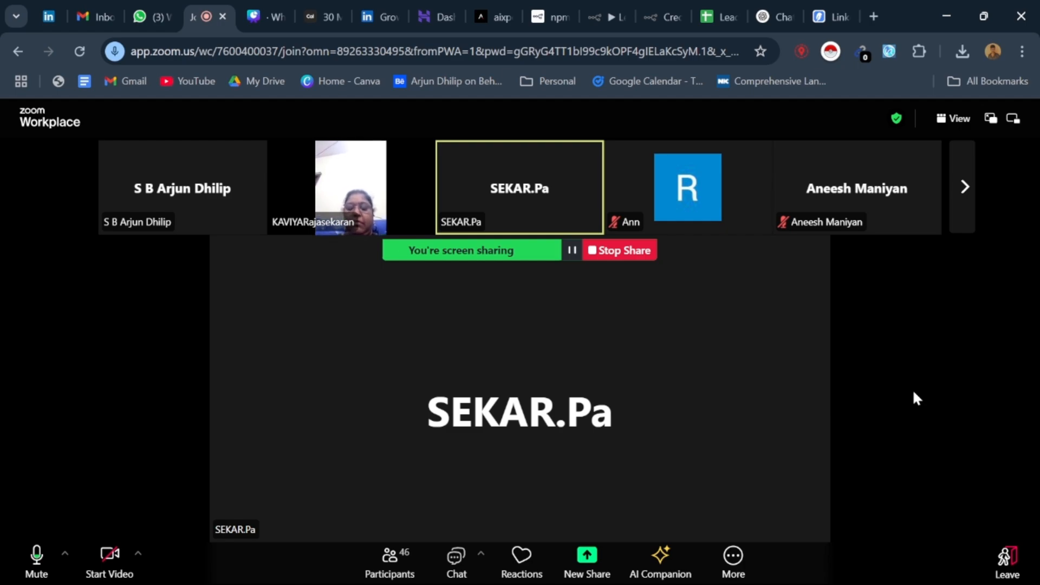
Step: Revisit the n8n Leads workflow and the Canva done-for-you package slide before going back to Zoom
click(596, 15)
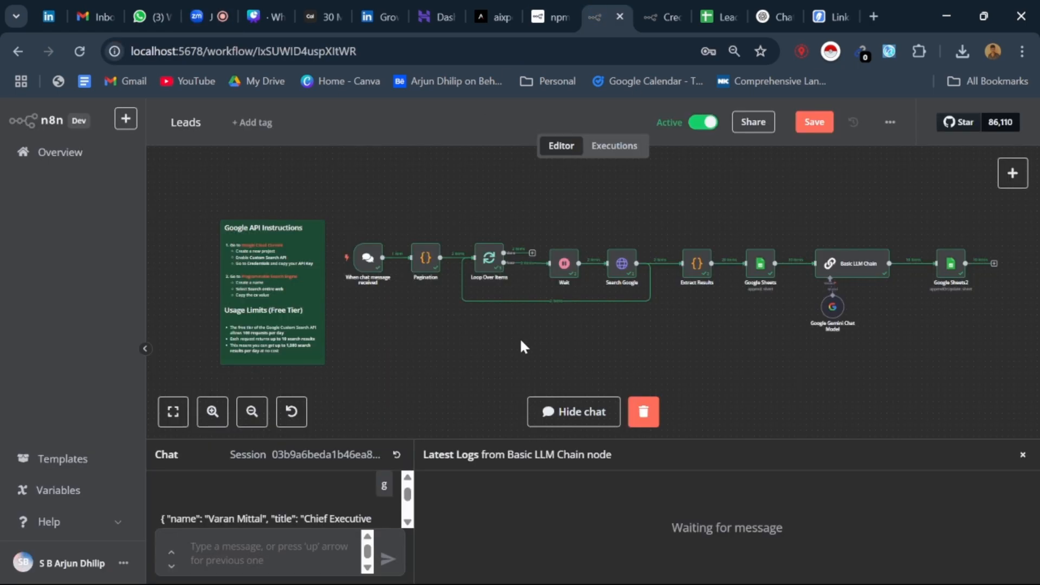
click(281, 7)
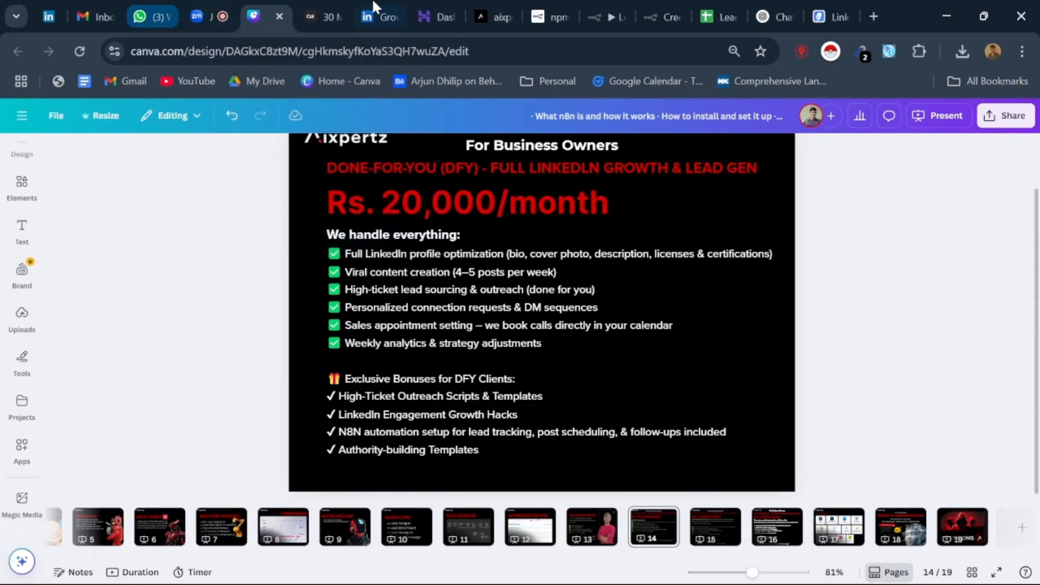
click(211, 6)
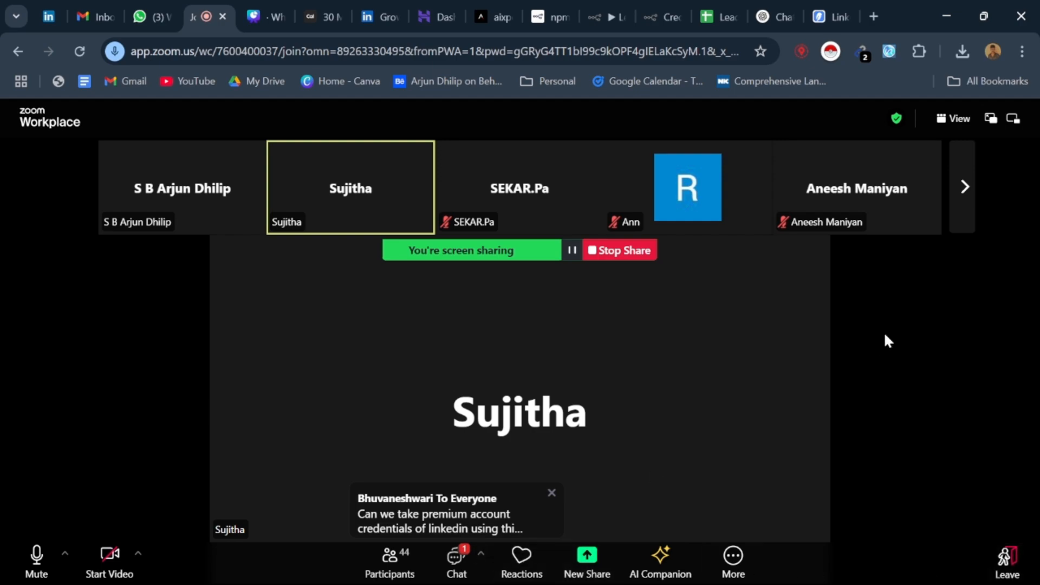
Step: Open the meeting chat, review earlier and recent messages, and highlight the one asking for name, contact number and business name
click(461, 563)
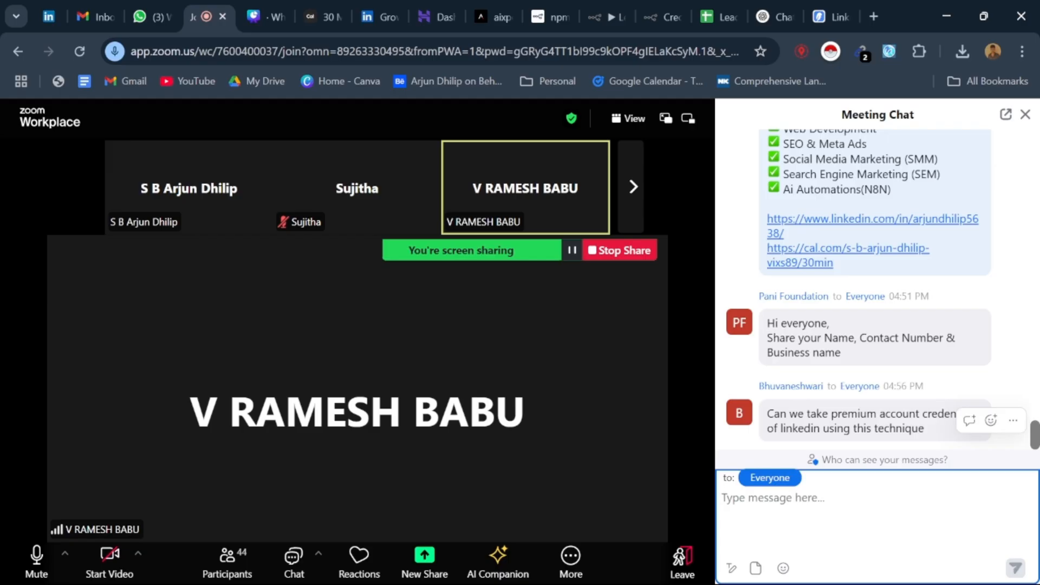
scroll(908, 299, up, 1)
scroll(909, 299, up, 15)
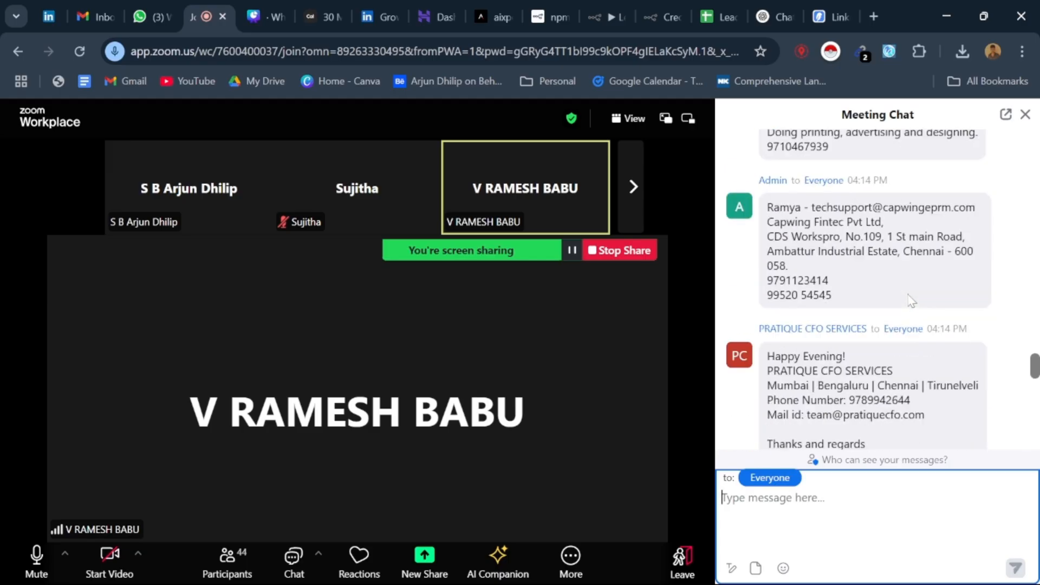
scroll(912, 301, down, 15)
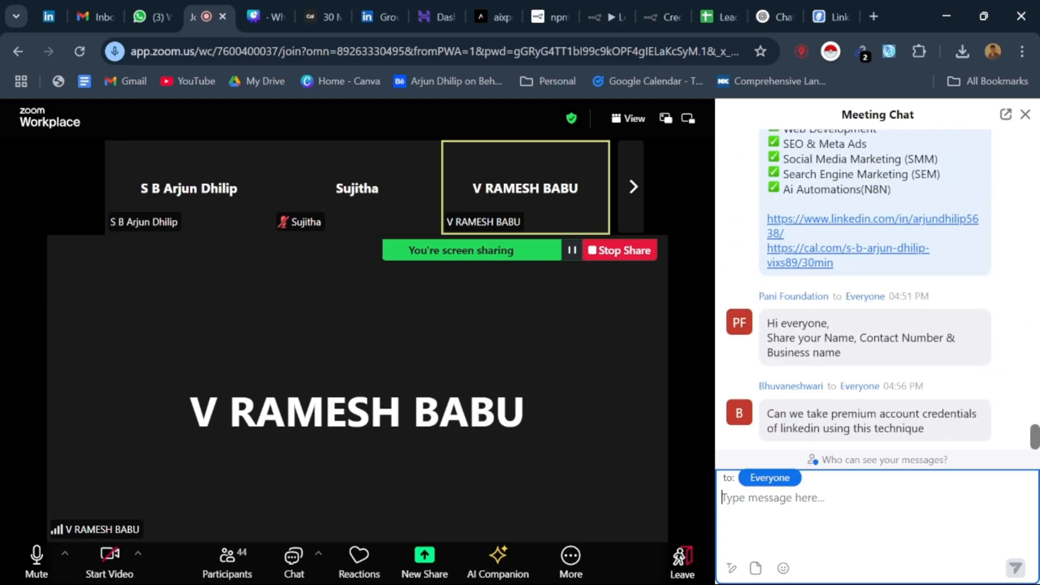
drag(844, 354, 767, 324)
click(768, 325)
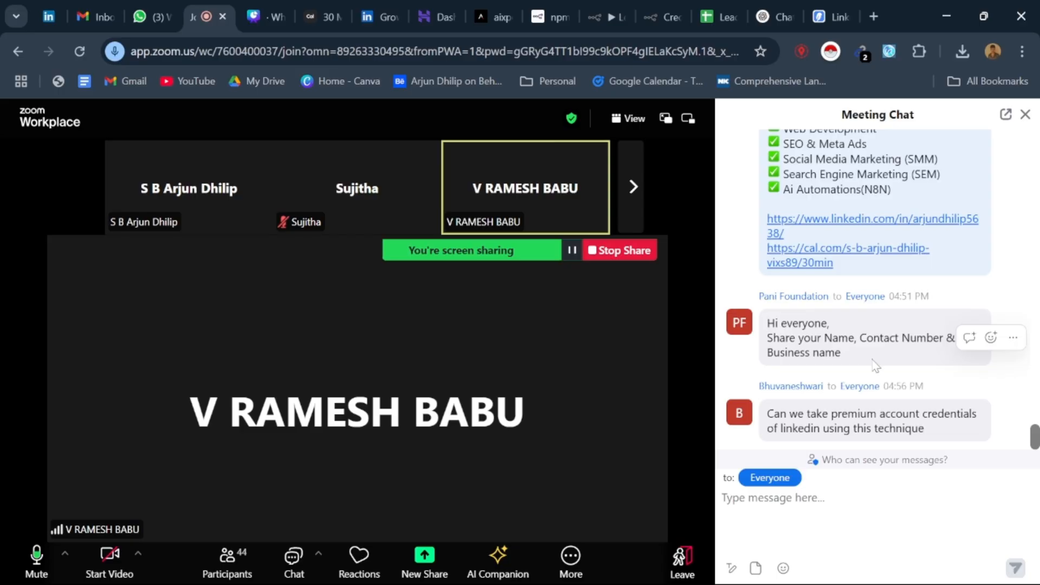
Step: Switch to the Leads_Automation spreadsheet in Google Sheets and show its Linkedin_1 sheet
click(730, 9)
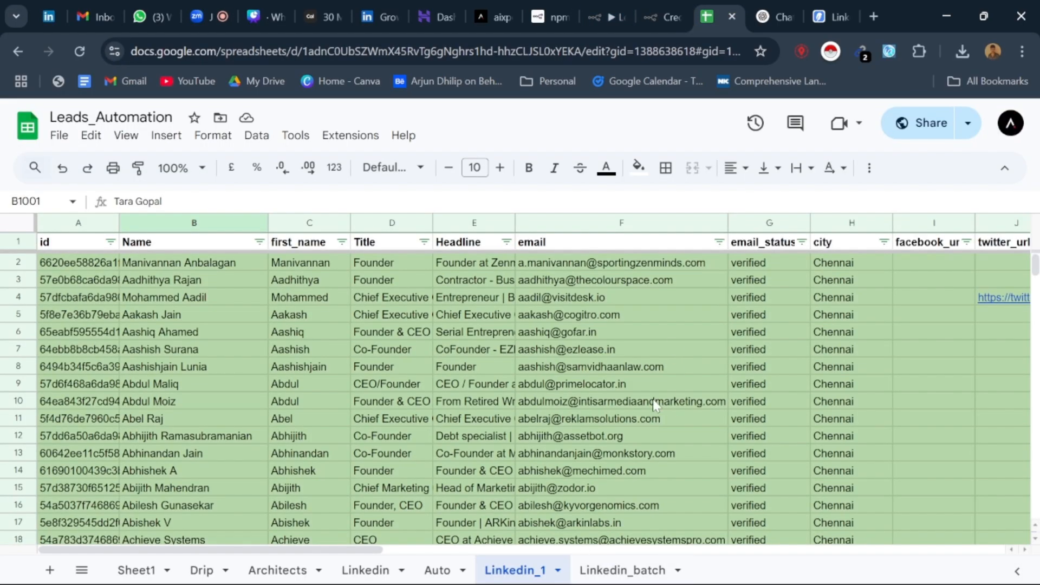
Step: Switch to WhatsApp and read the conversation with the UK-number contact about AI lead generation and LinkedIn work
click(44, 7)
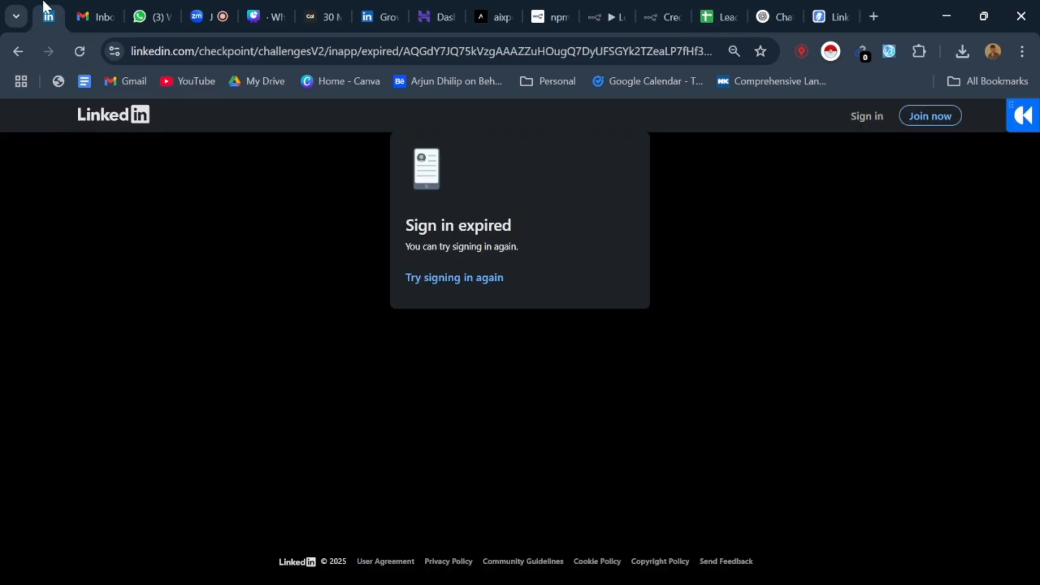
click(146, 15)
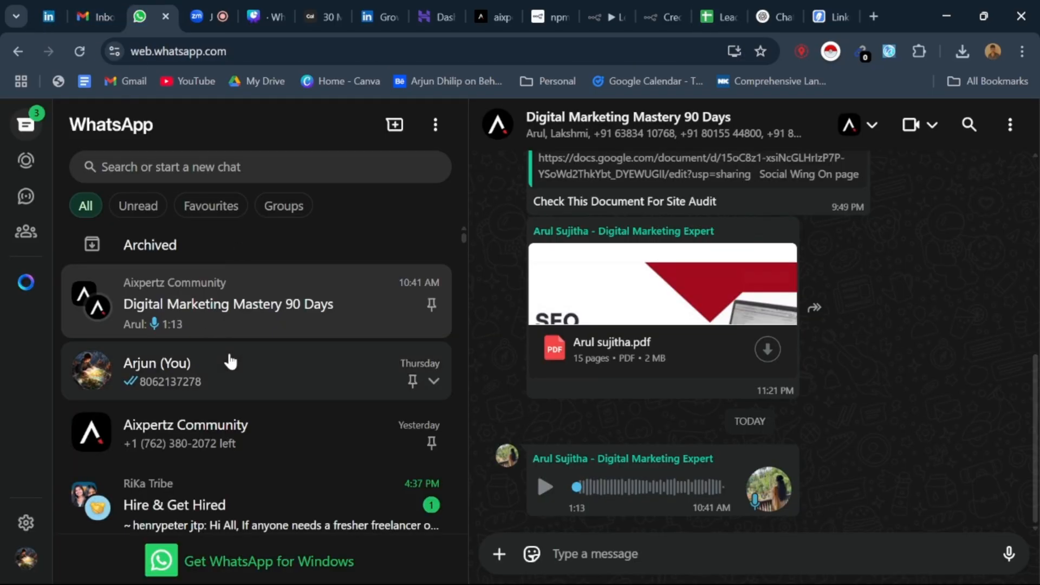
scroll(231, 362, down, 10)
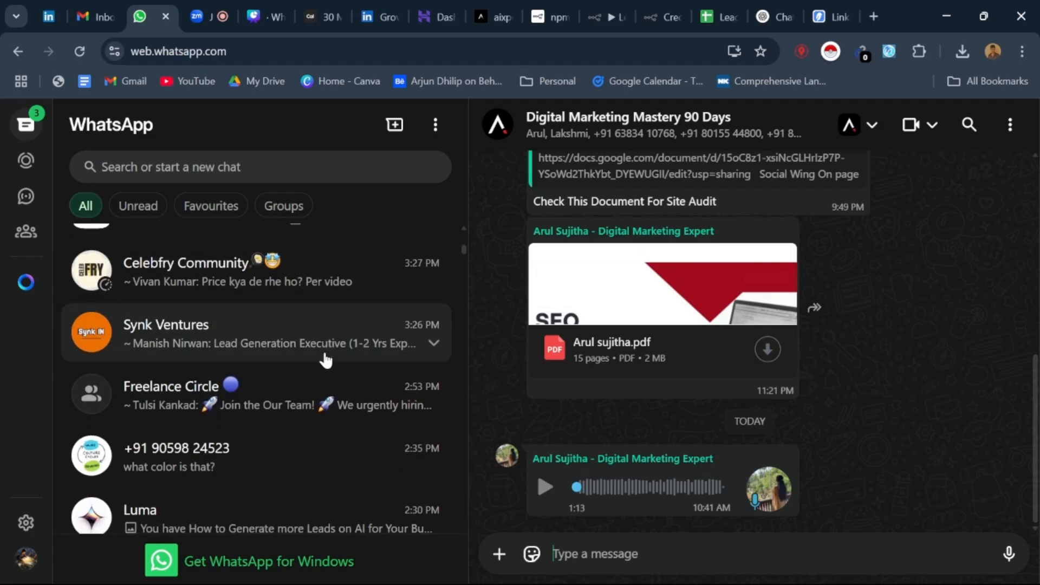
scroll(325, 359, down, 5)
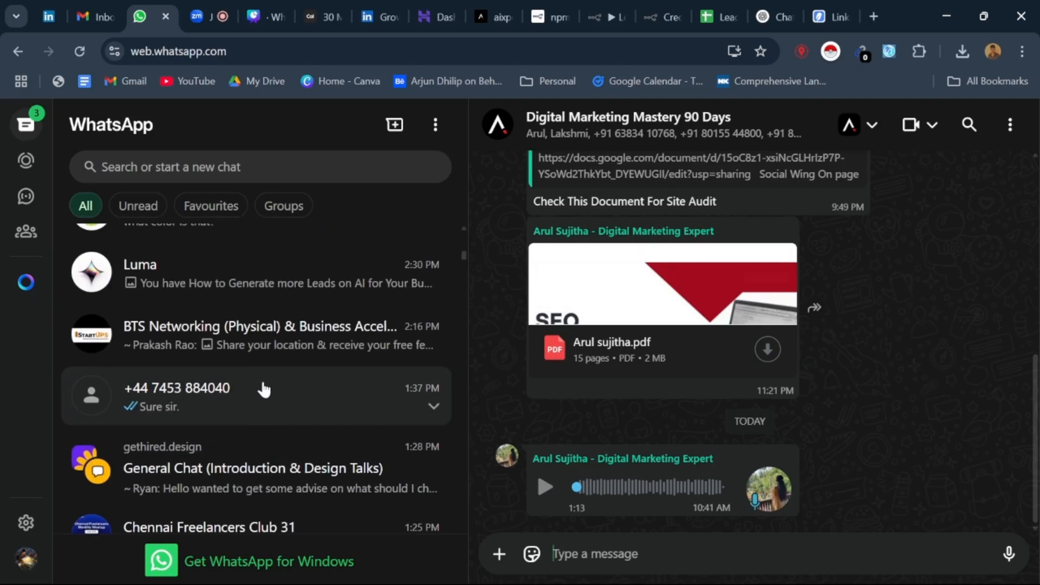
click(264, 389)
scroll(643, 363, up, 15)
scroll(634, 379, down, 10)
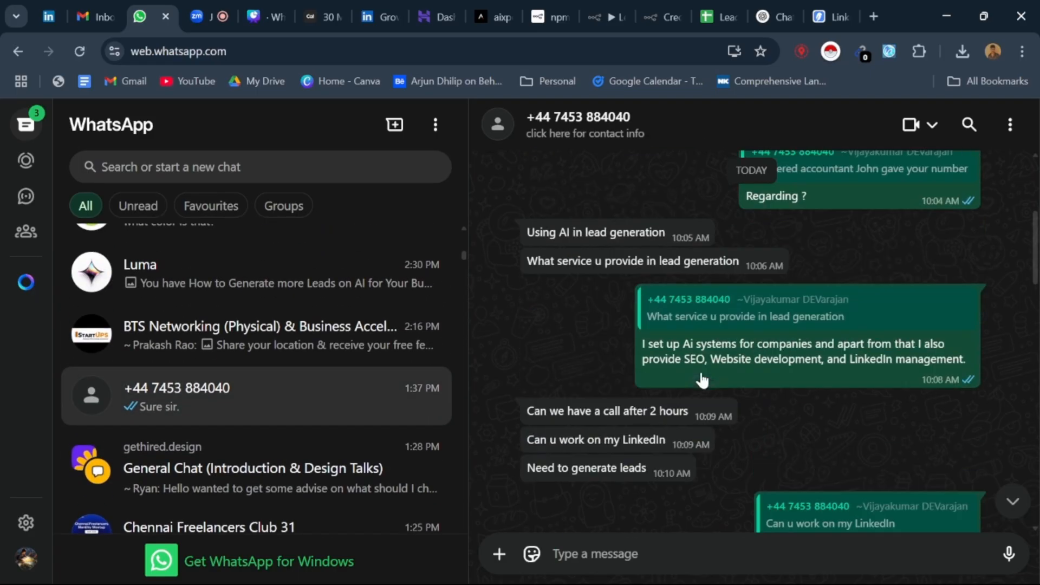
scroll(703, 381, up, 5)
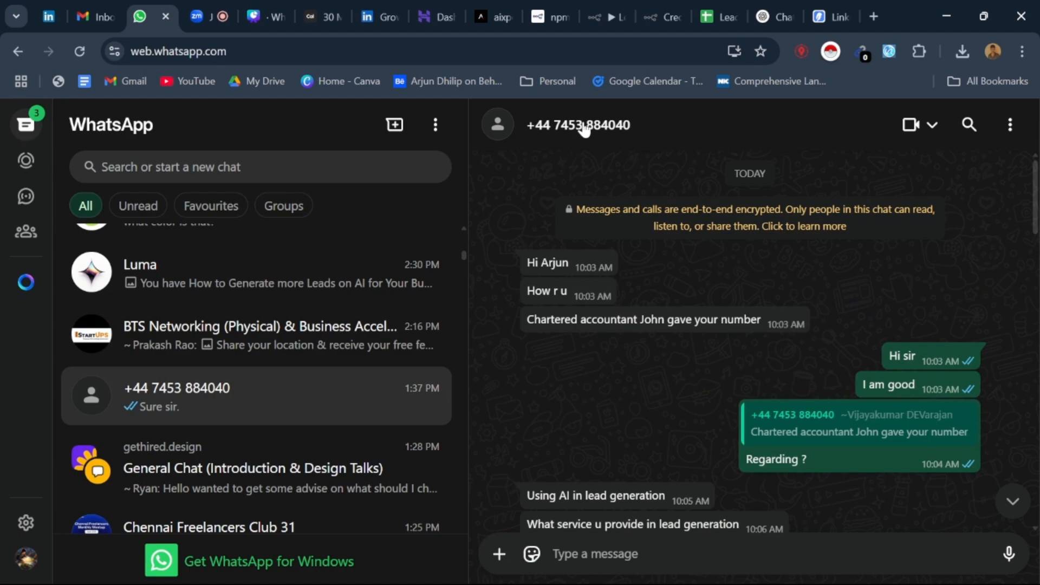
Step: Open that contact's info, highlight the +44 country code in the phone number, and close the info
click(584, 128)
drag(710, 293, 674, 293)
key(ctrl+c)
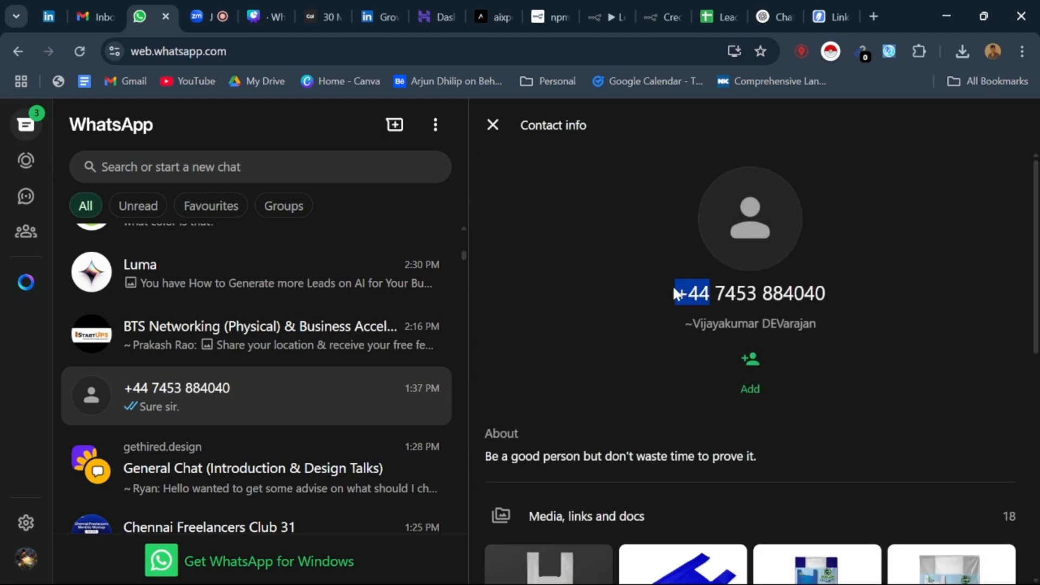
click(492, 128)
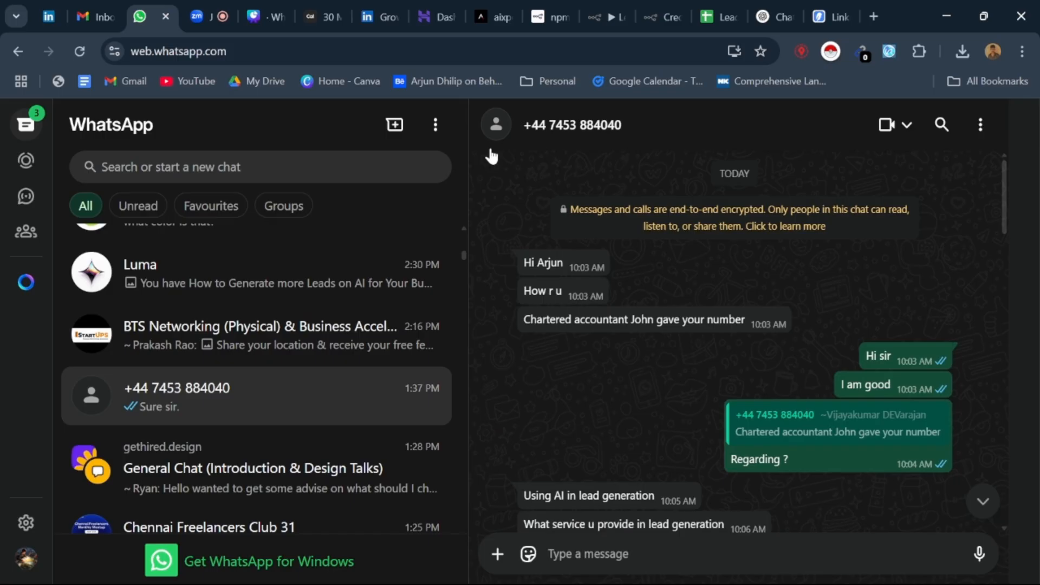
Step: Search Google for +44 in a new tab, look over the results, and return to WhatsApp
key(ctrl+t)
key(ctrl+v)
key(Return)
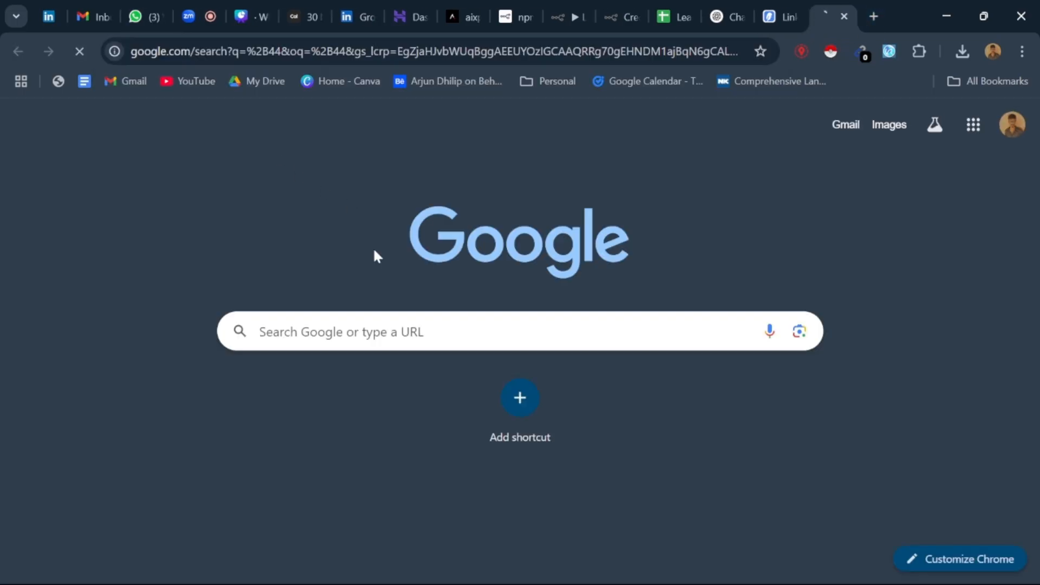
scroll(179, 380, down, 5)
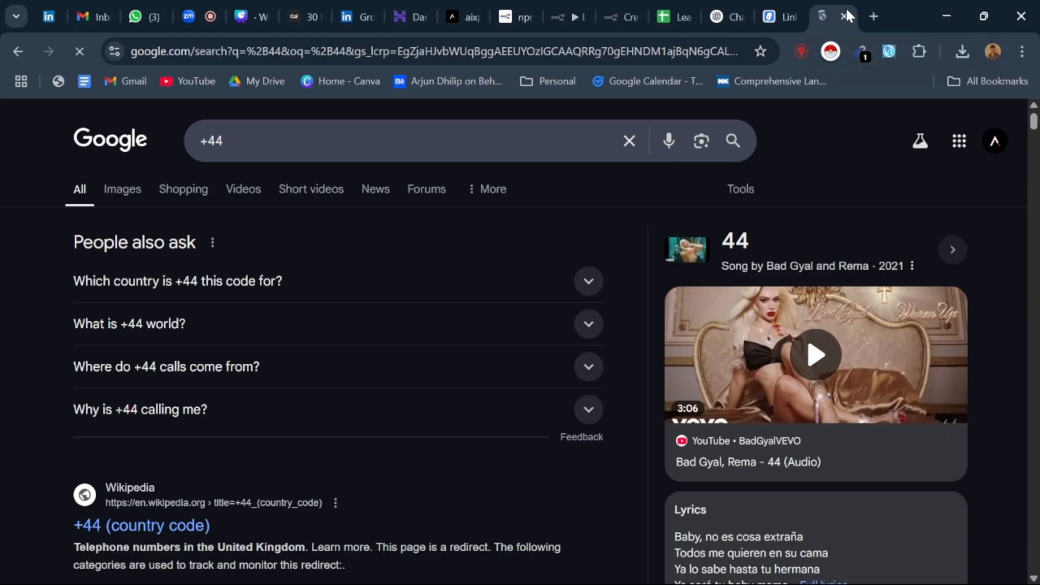
click(846, 14)
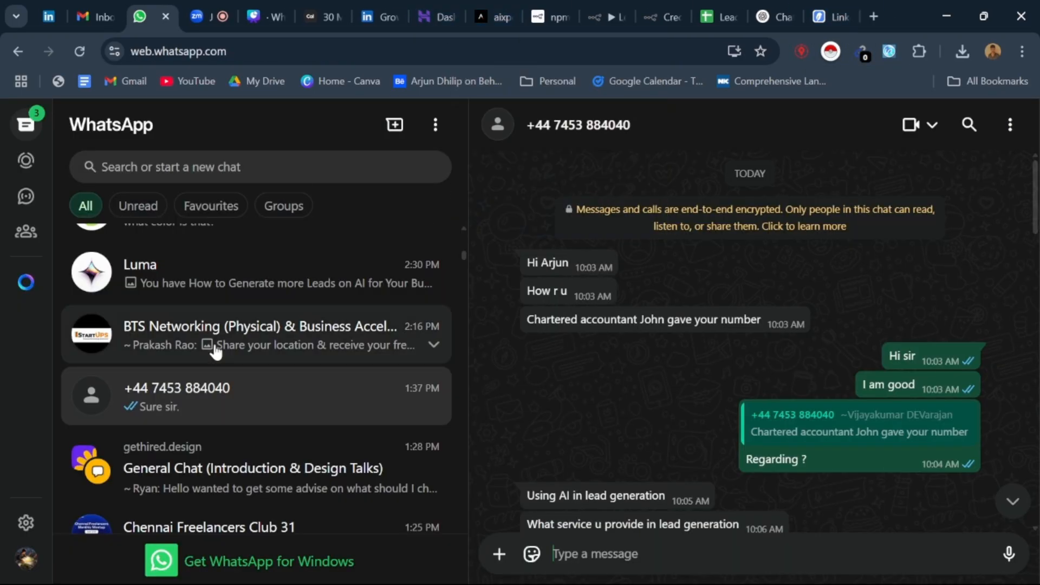
Step: Switch WhatsApp to the presenter's own message-yourself chat, then return to the Zoom meeting and close its chat
scroll(215, 352, up, 5)
click(246, 365)
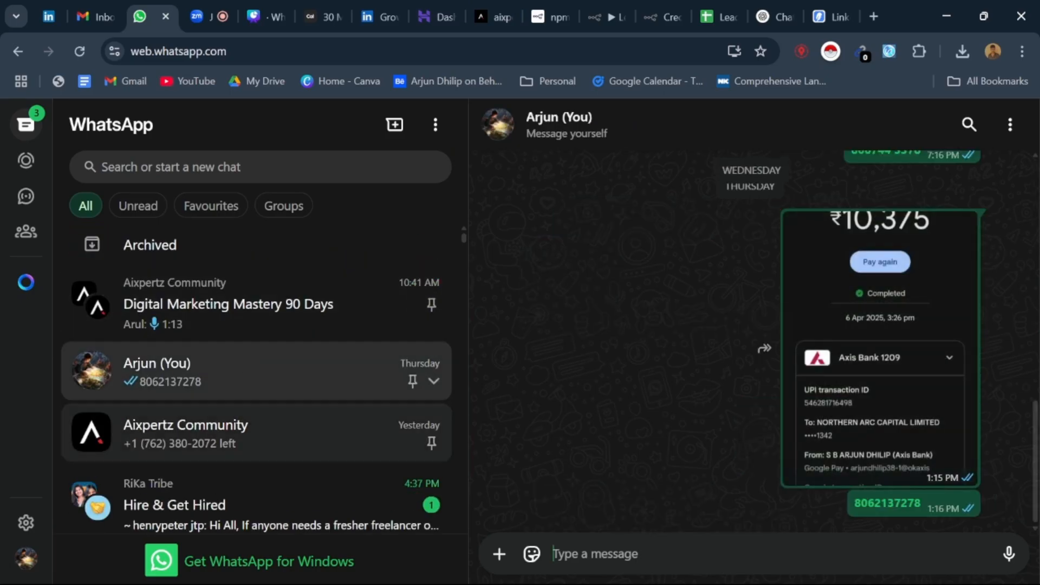
click(205, 8)
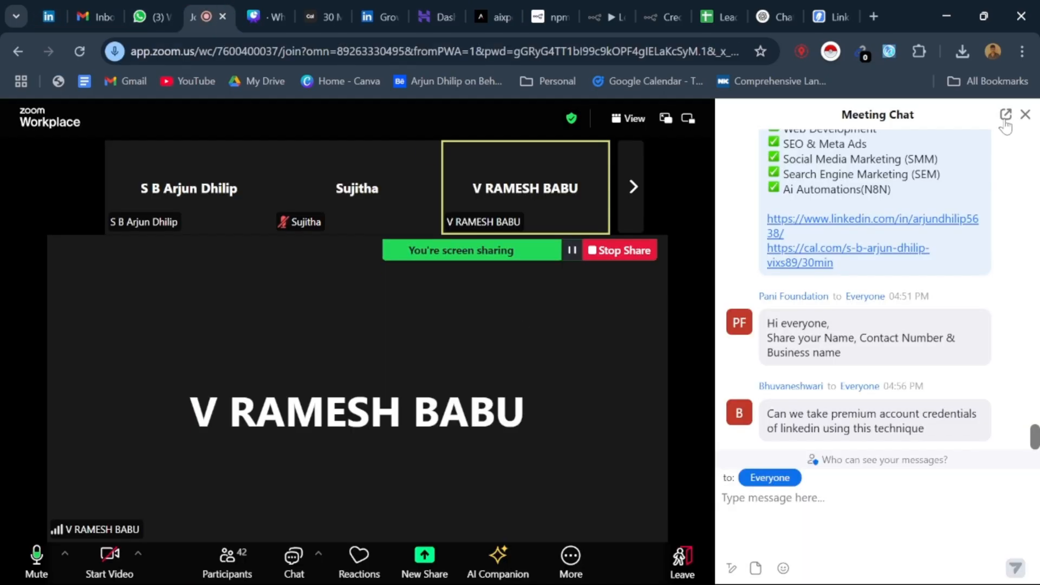
click(1026, 115)
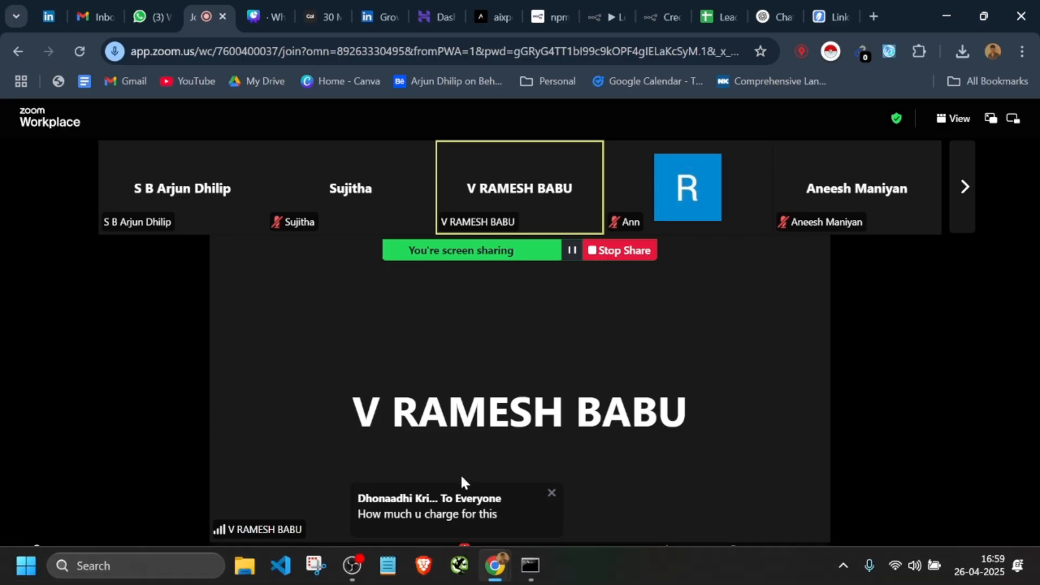
Step: Send the presenter's phone number to Everyone in the Zoom meeting chat and close the chat
click(458, 566)
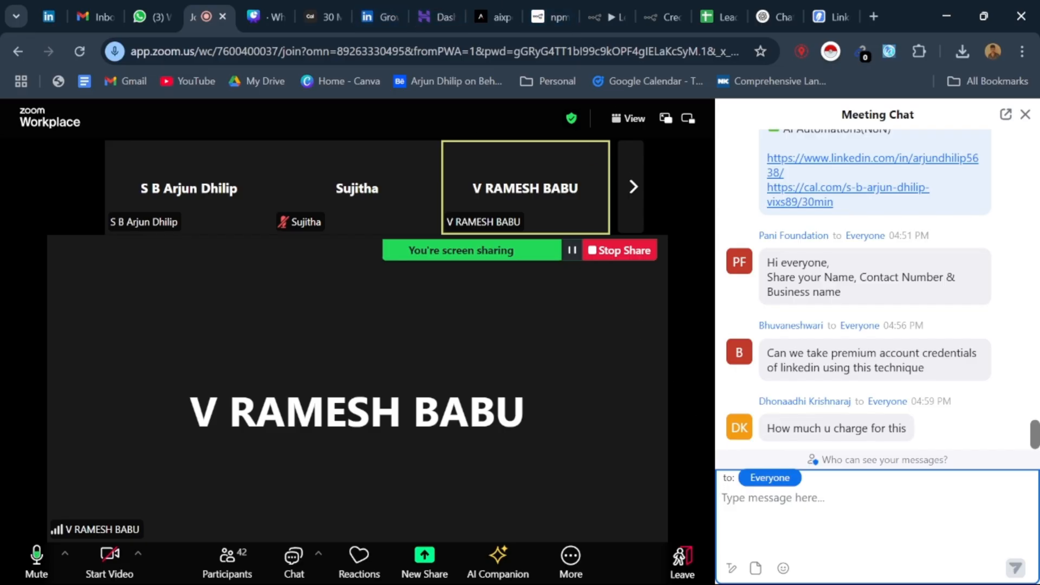
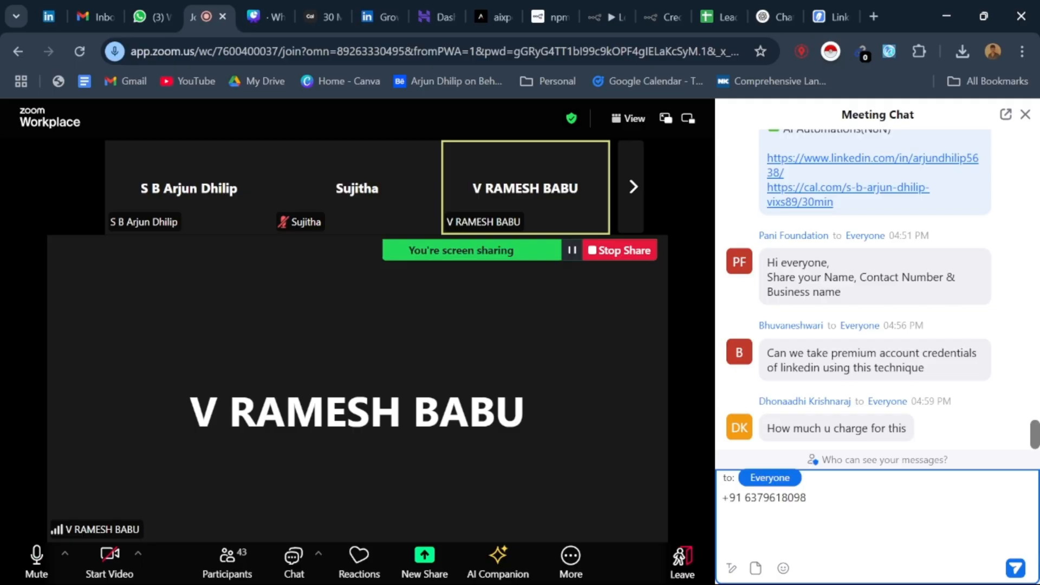
key(Return)
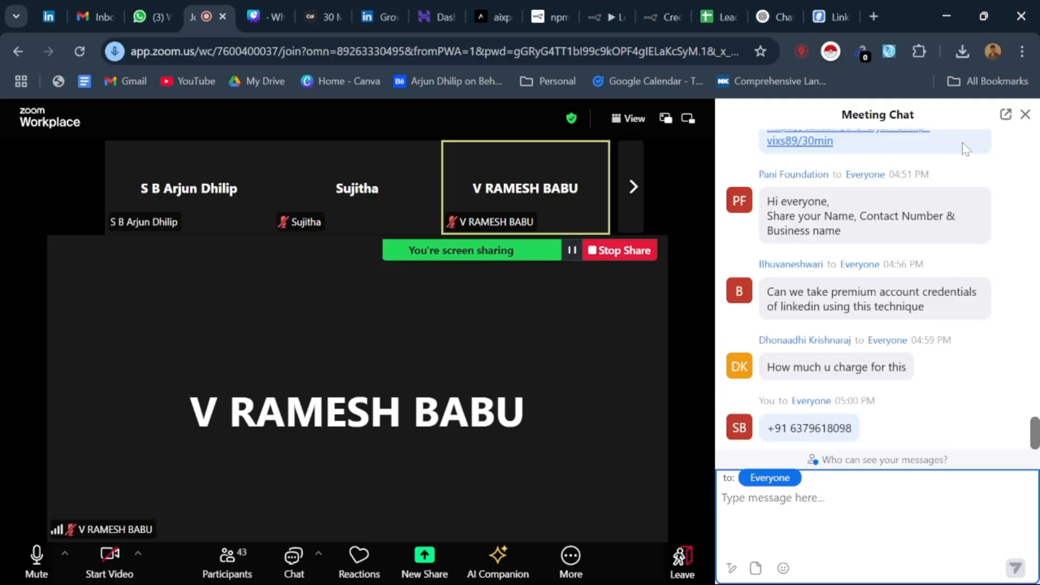
click(1026, 115)
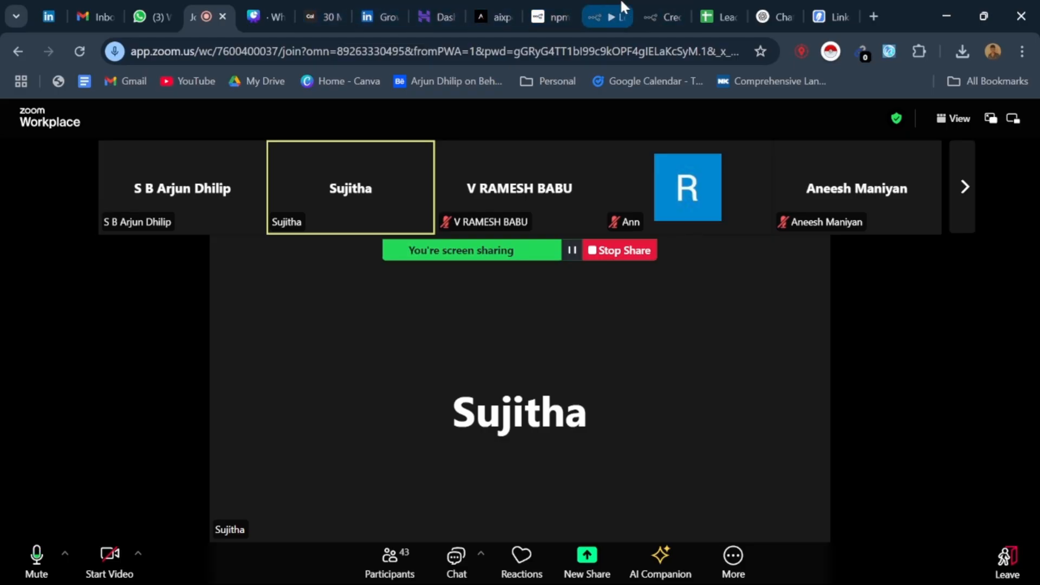
click(610, 8)
click(879, 12)
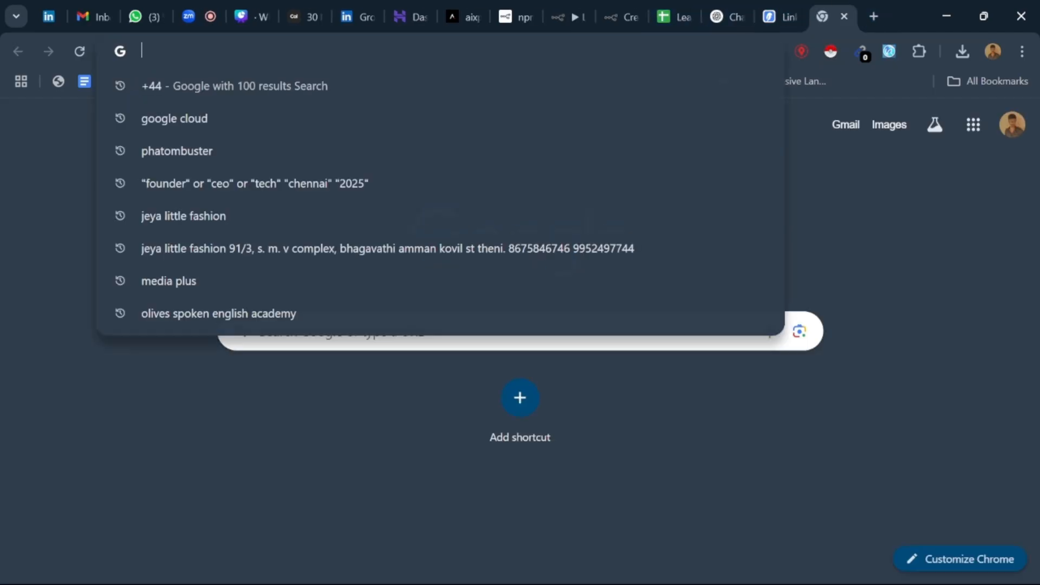
text(phone)
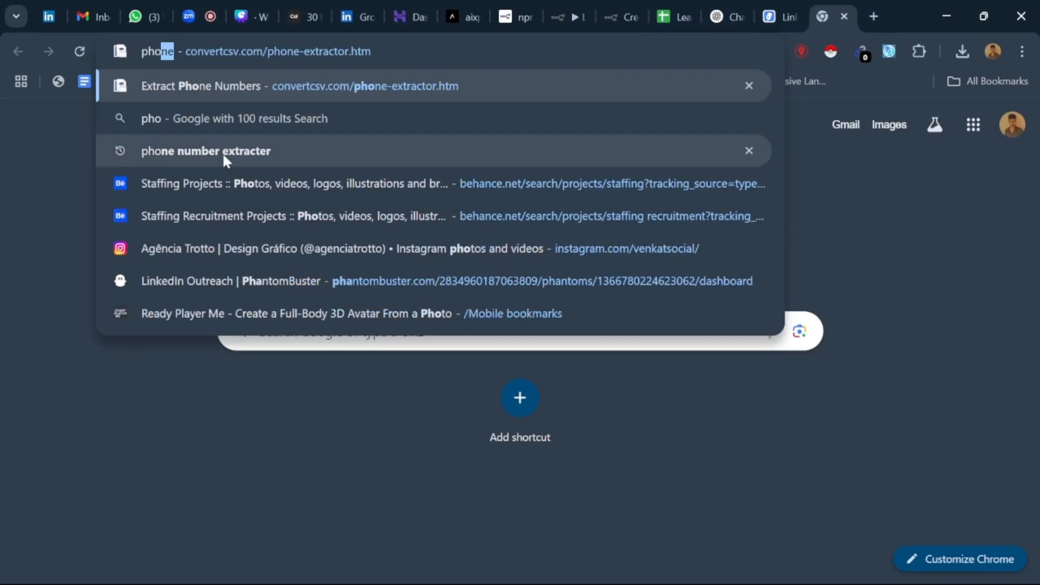
click(61, 152)
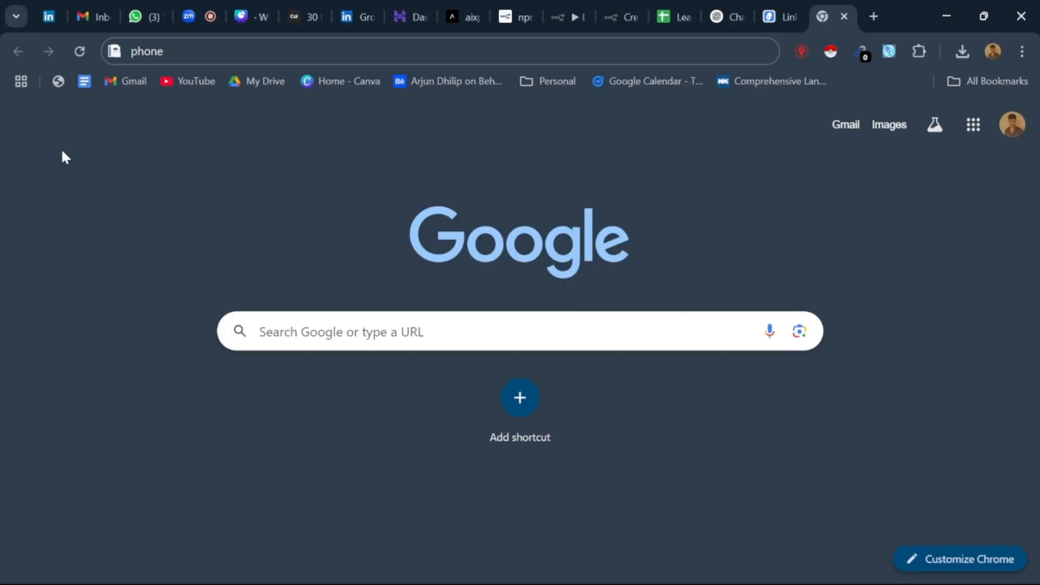
click(61, 82)
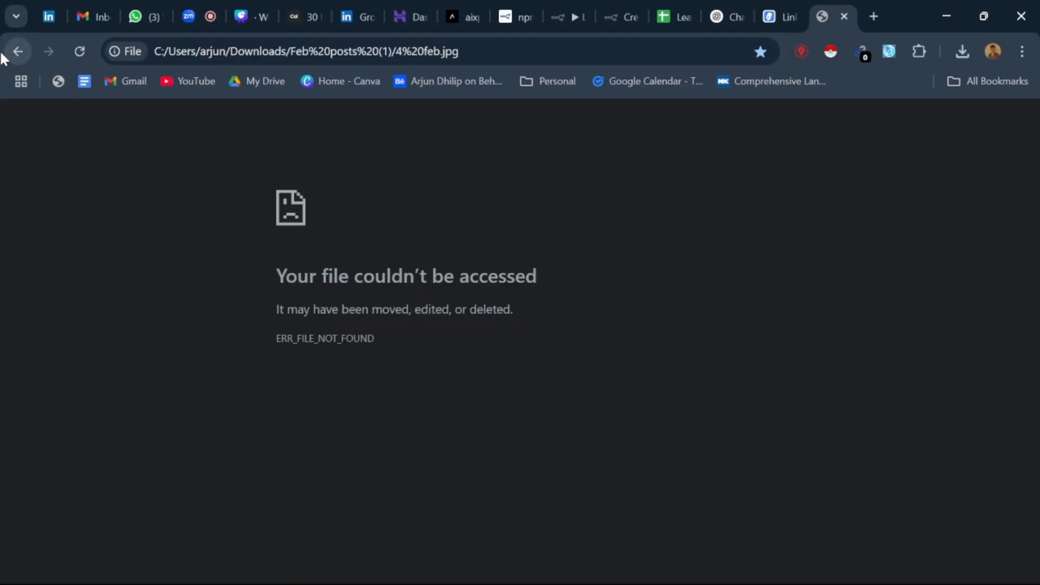
click(18, 51)
Step: Open the bookmarked LinkedIn Outreach | PhantomBuster page in a new tab and close the blank one
click(535, 86)
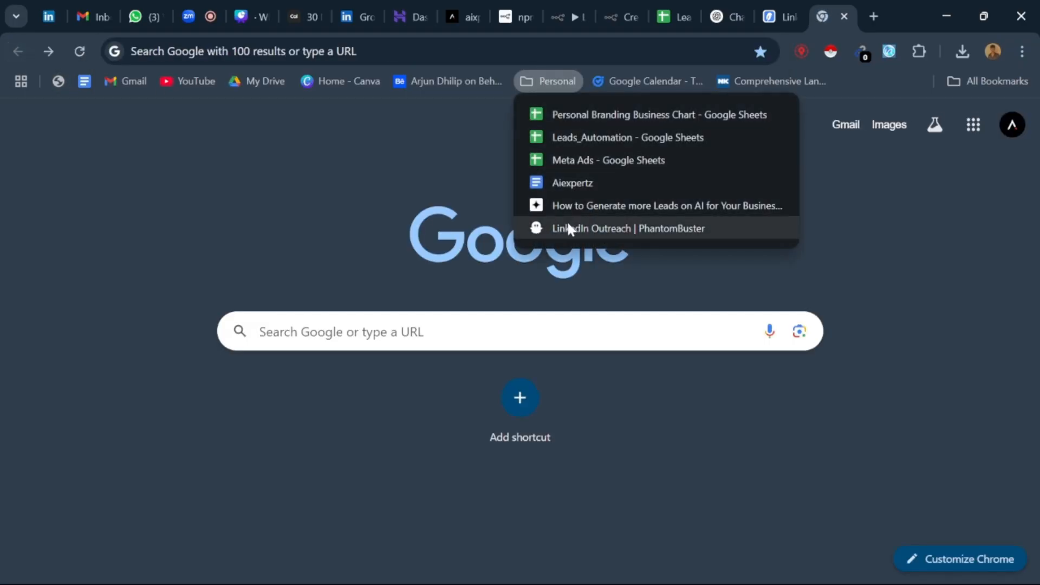
right_click(572, 223)
click(687, 201)
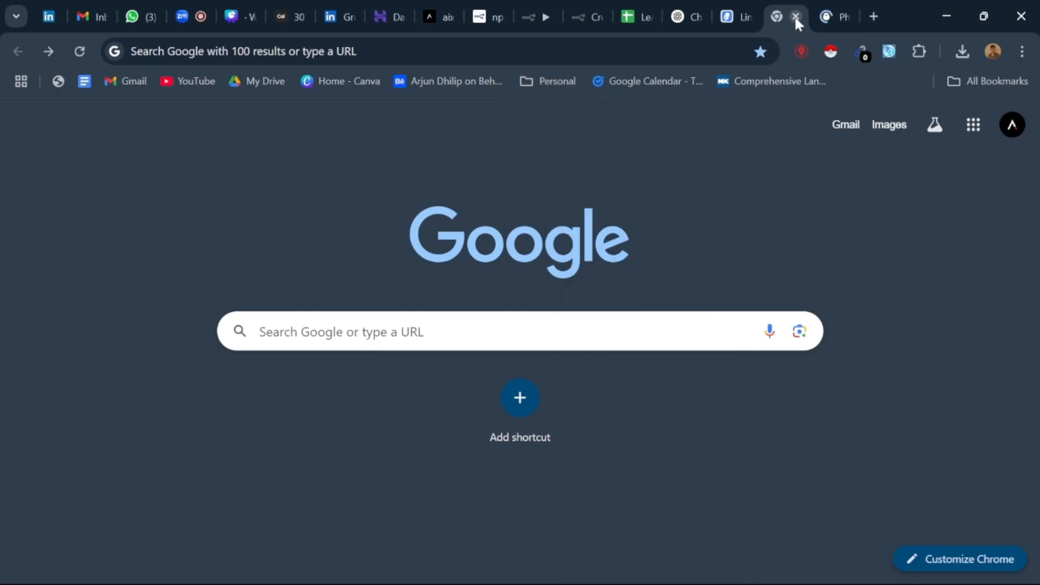
click(795, 16)
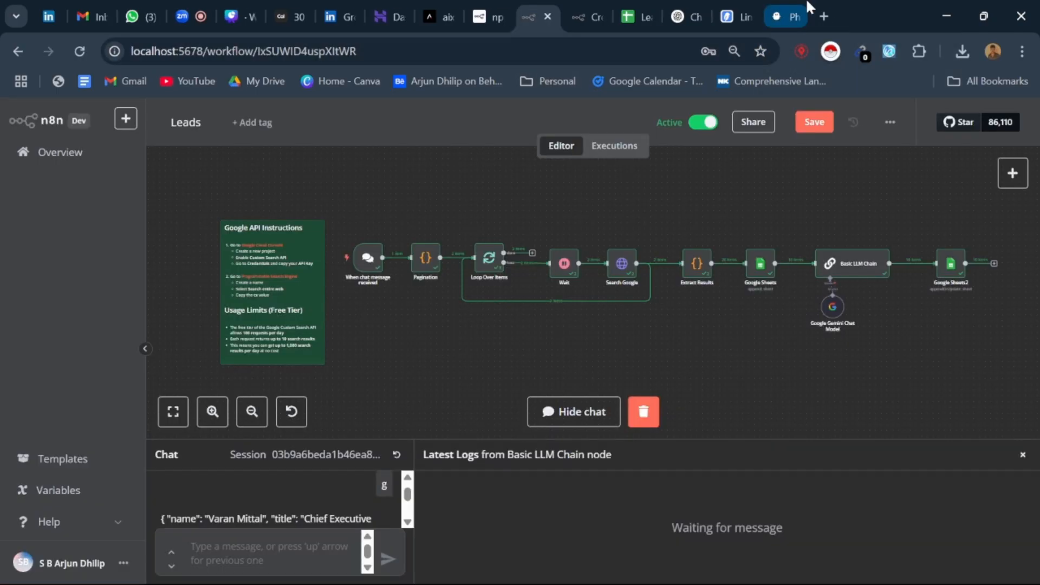
click(786, 16)
Step: Start a new share of the entire screen in the Zoom meeting and hide the browser's sharing notice
click(184, 13)
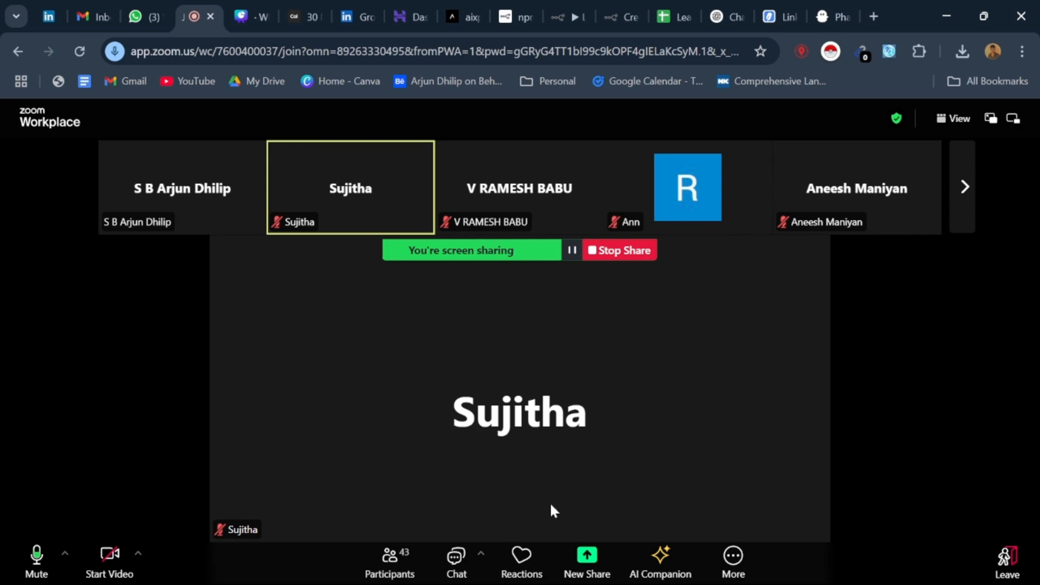
click(604, 568)
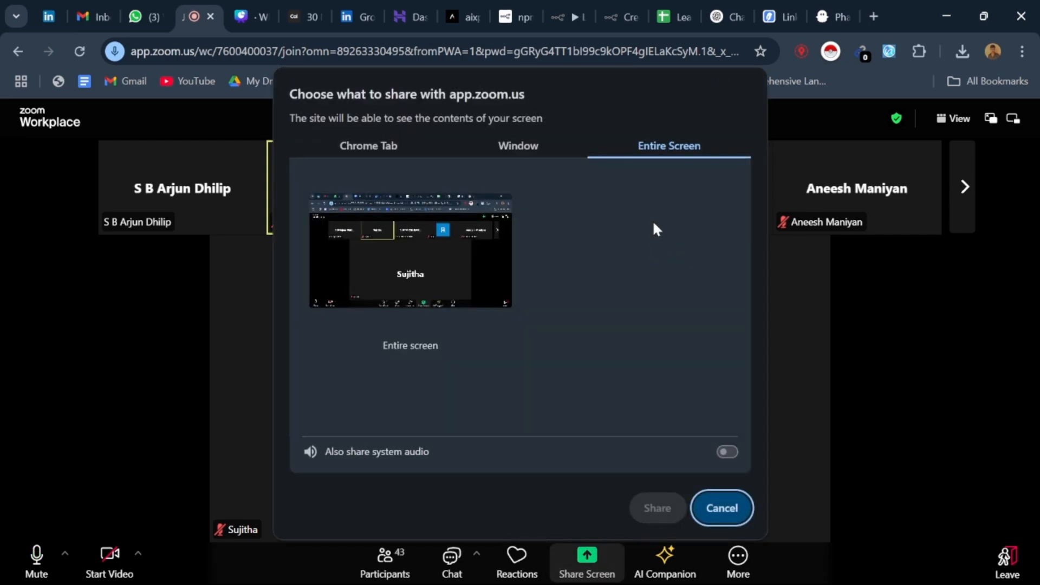
click(312, 265)
click(657, 508)
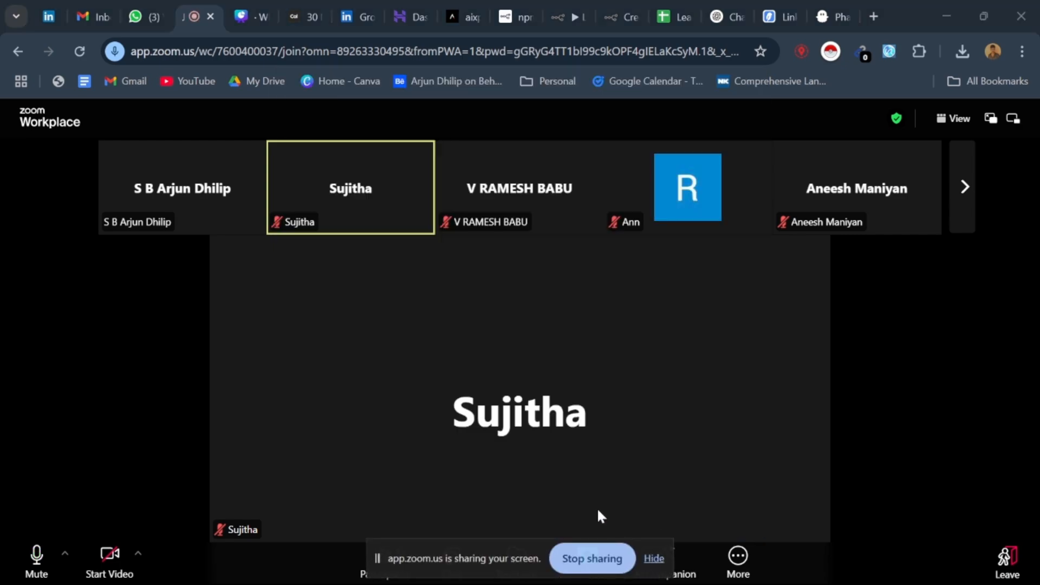
click(654, 558)
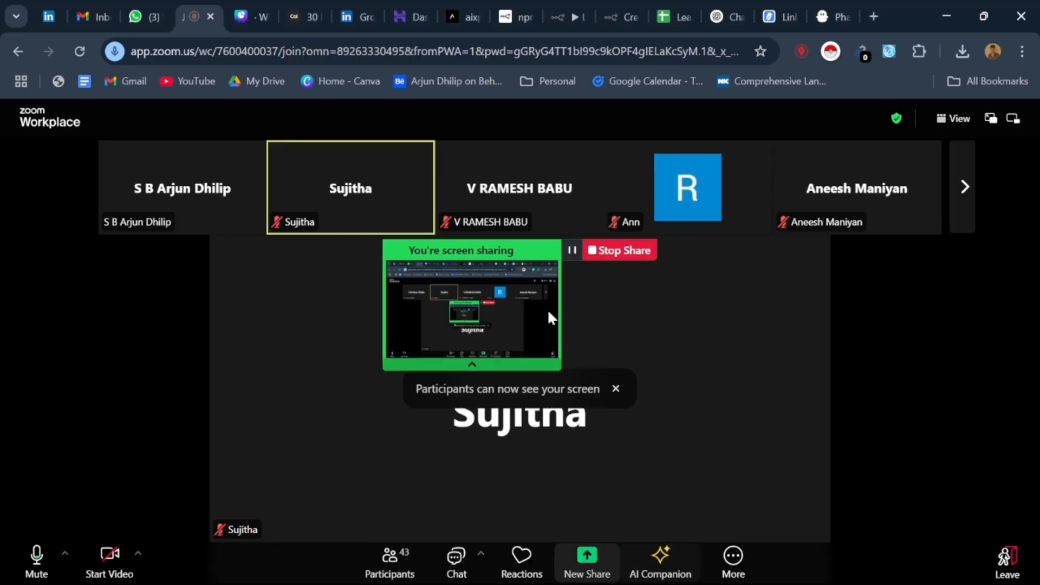
Step: Return to the PhantomBuster LinkedIn Outreach dashboard and examine its leads, including those In queue
click(856, 3)
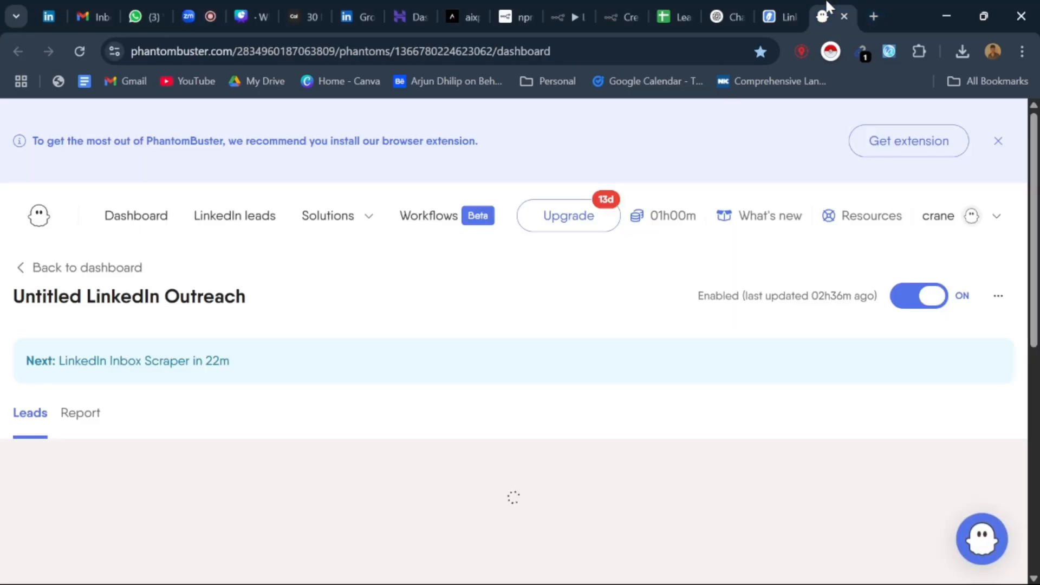
scroll(299, 327, down, 6)
scroll(151, 326, up, 5)
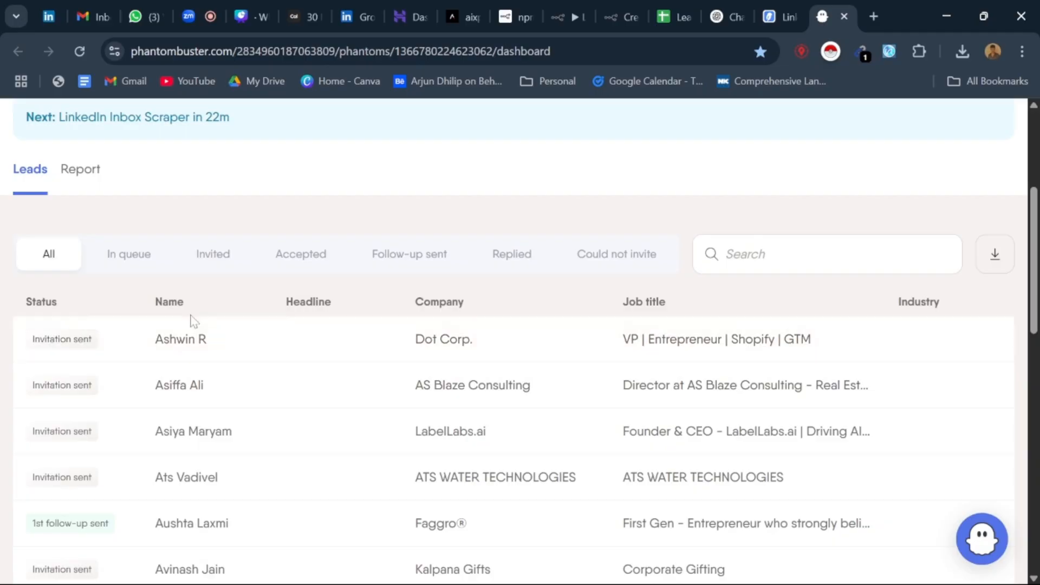
scroll(168, 328, down, 3)
click(115, 264)
scroll(234, 249, down, 9)
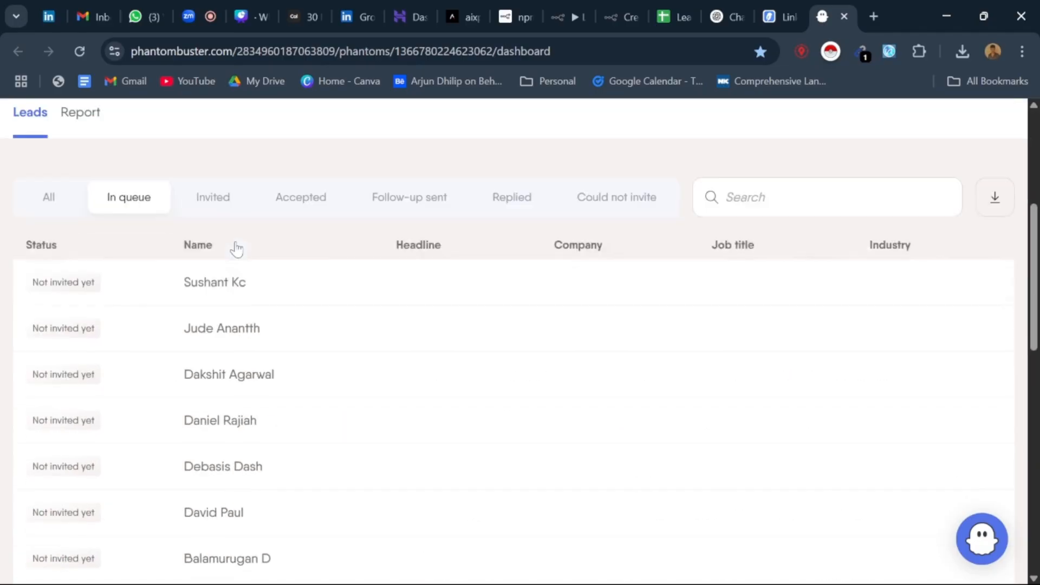
scroll(234, 327, up, 3)
scroll(206, 255, up, 6)
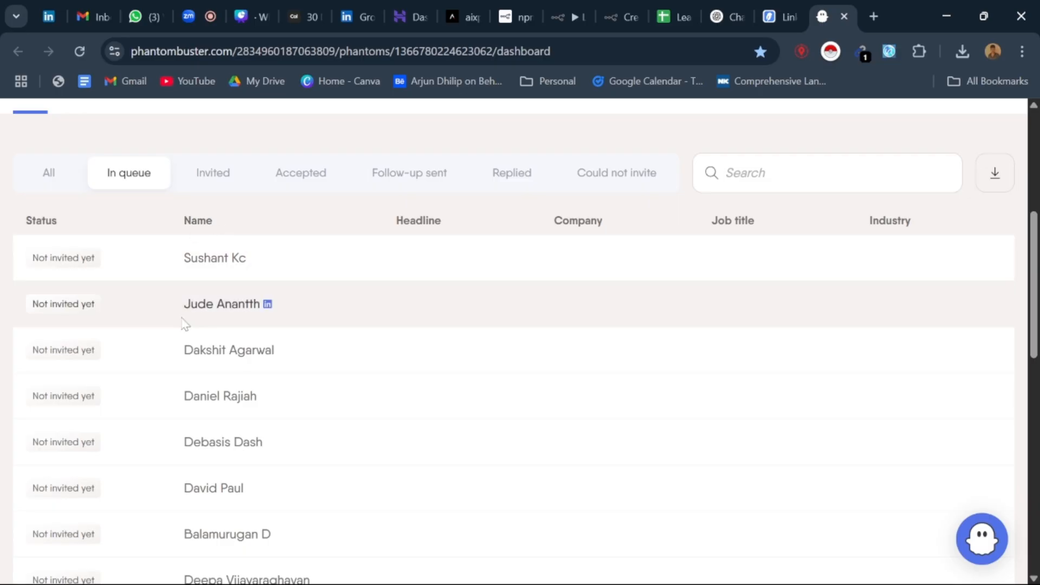
Step: Show All leads again and examine their statuses, companies and job titles down to the end of the list
click(51, 178)
scroll(132, 226, down, 9)
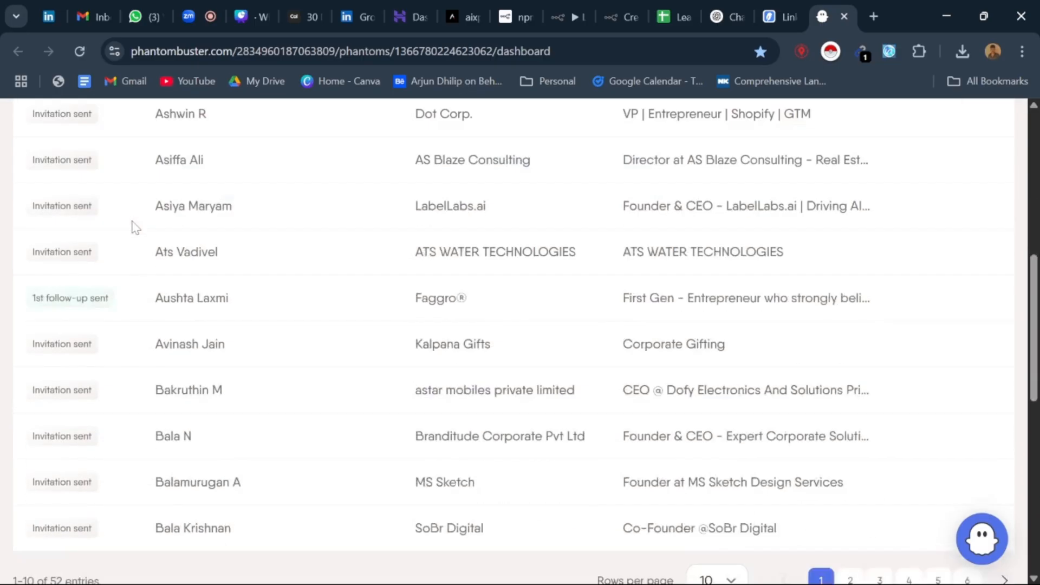
scroll(170, 260, up, 2)
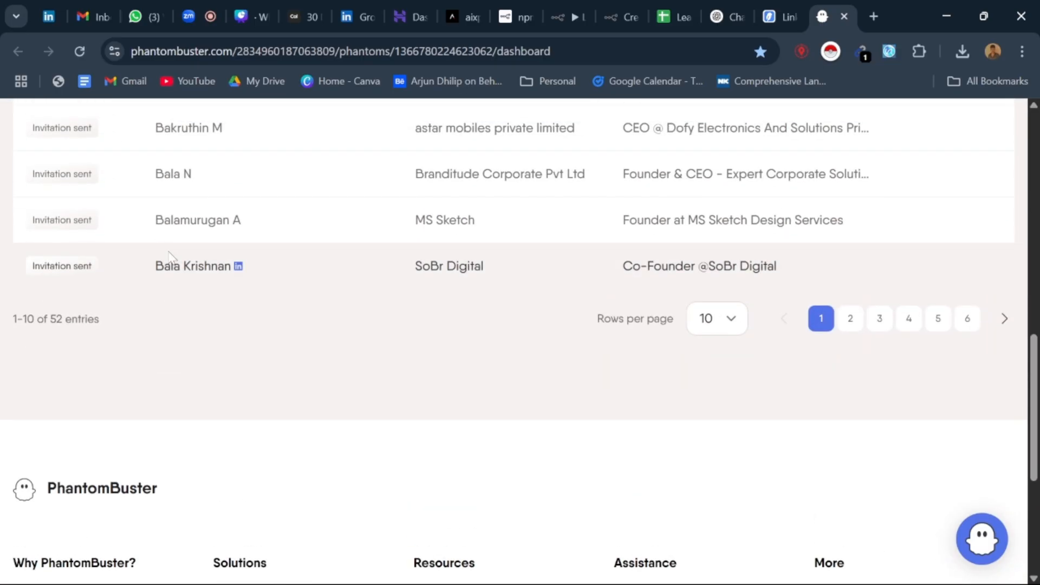
Step: Highlight the lead list's entry count and check it by selecting ids A2:A53 on the Linkedin_batch sheet of Leads_Automation
scroll(170, 256, up, 3)
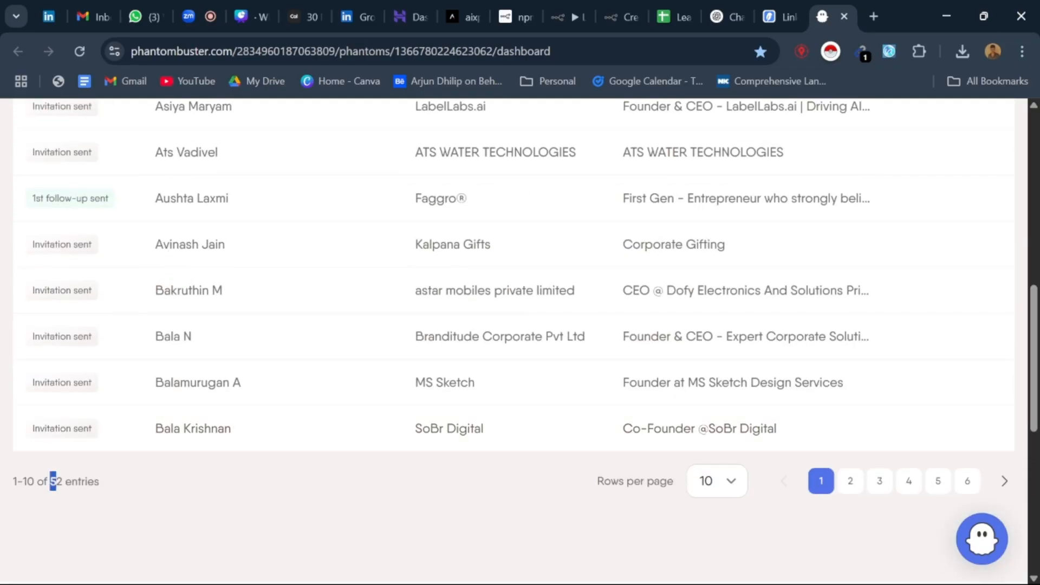
drag(53, 482, 99, 481)
click(677, 16)
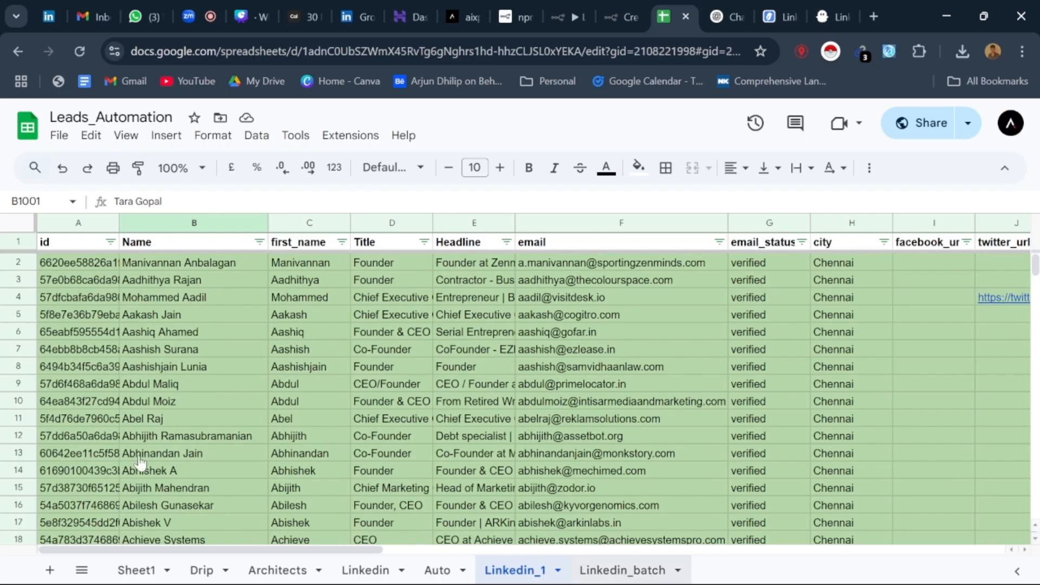
scroll(108, 379, down, 15)
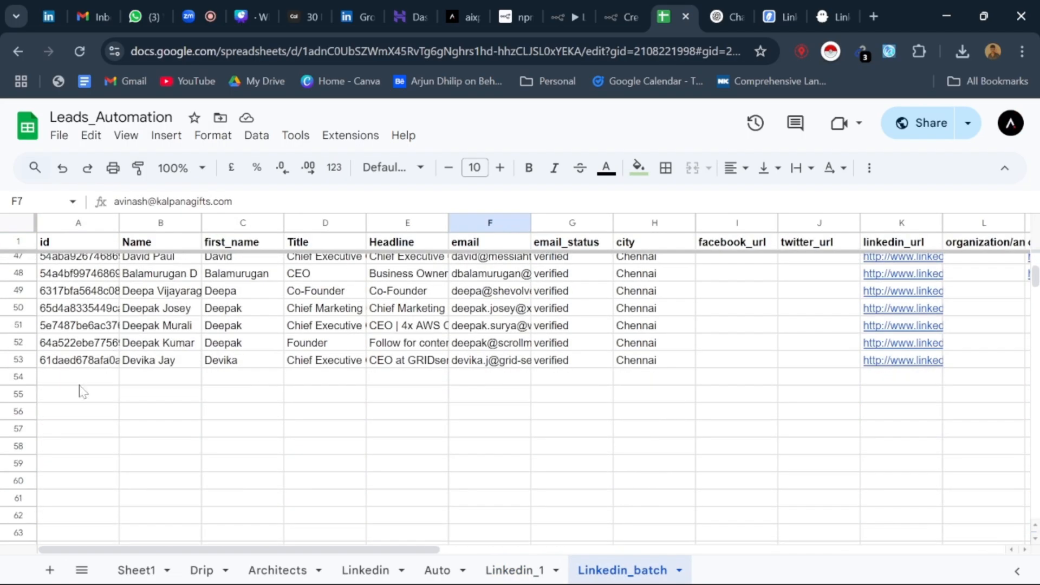
click(77, 362)
scroll(78, 347, up, 15)
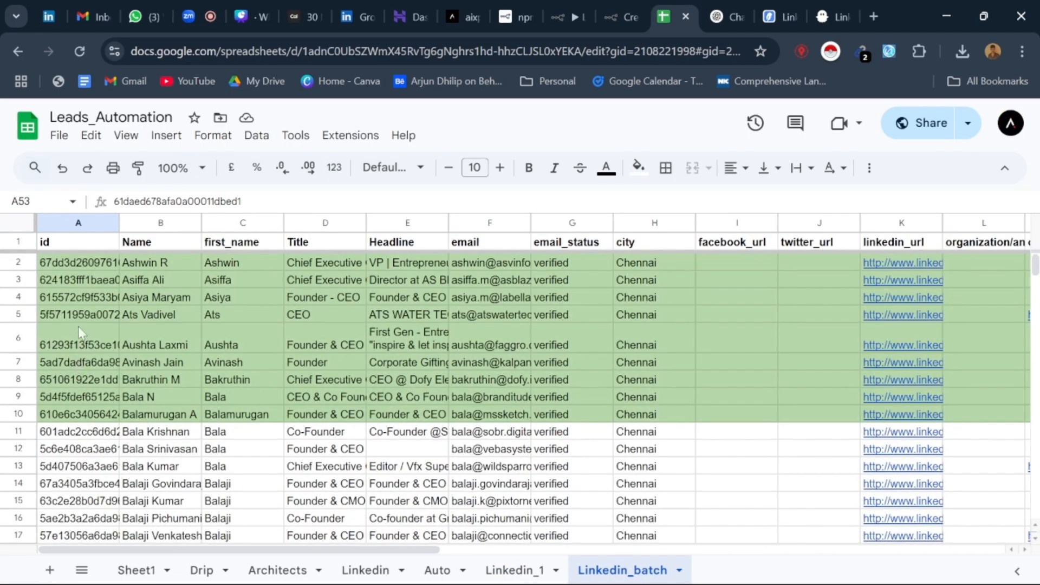
shift+click(76, 264)
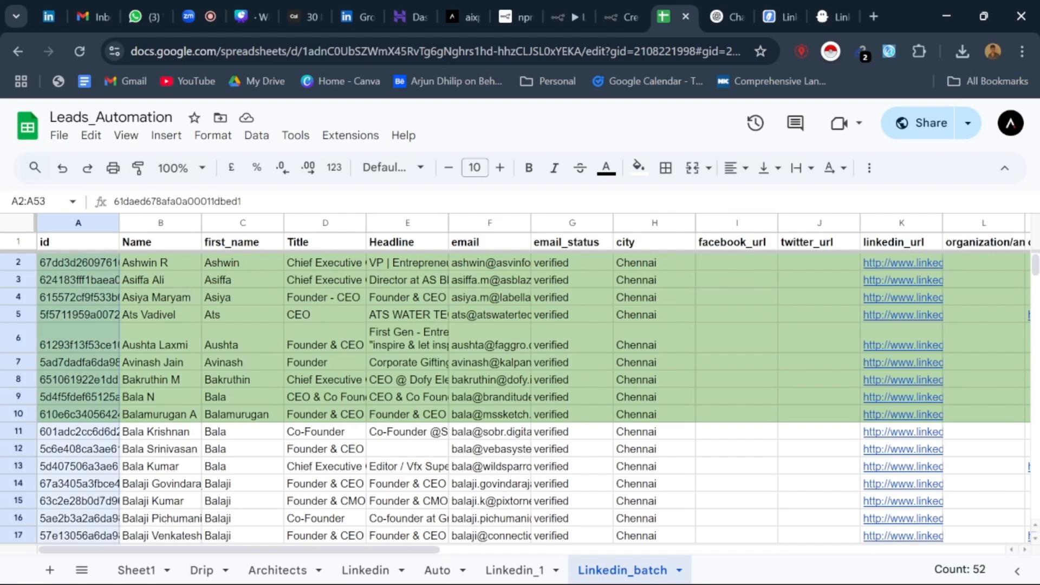
Step: Return to the PhantomBuster LinkedIn Outreach dashboard and review the leads still In queue
click(834, 16)
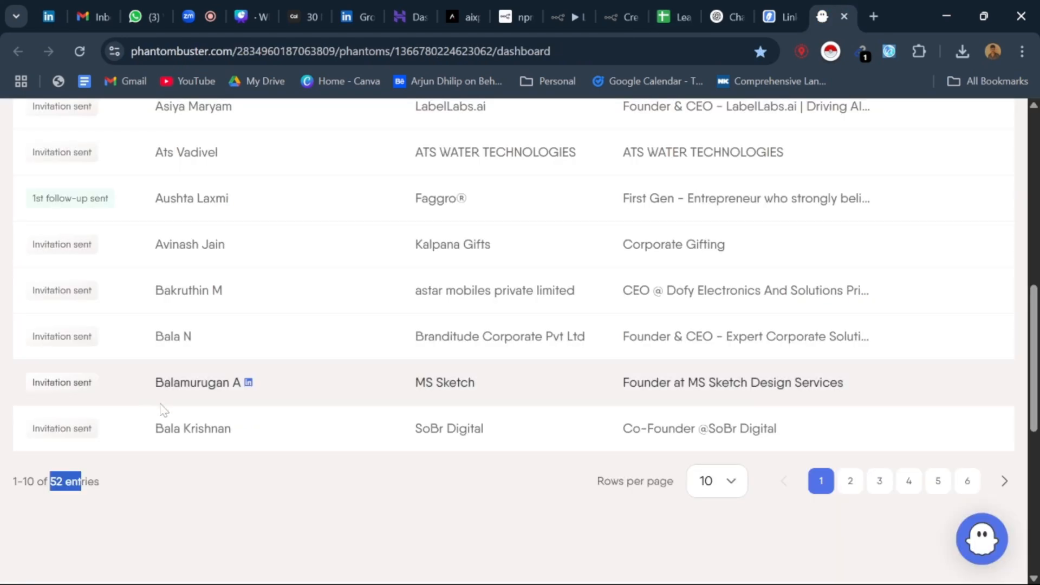
scroll(162, 411, up, 5)
scroll(220, 439, up, 2)
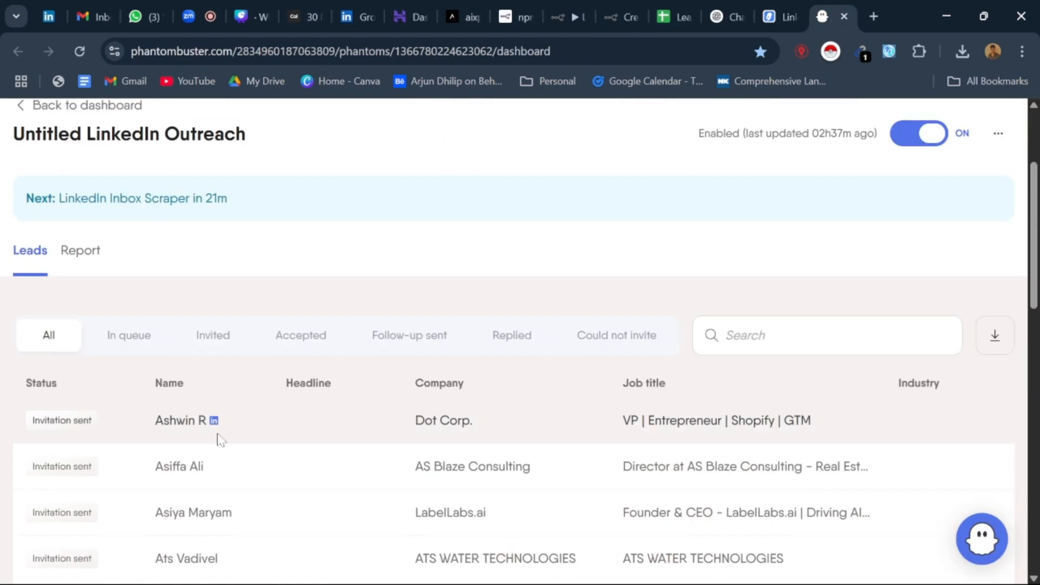
click(147, 342)
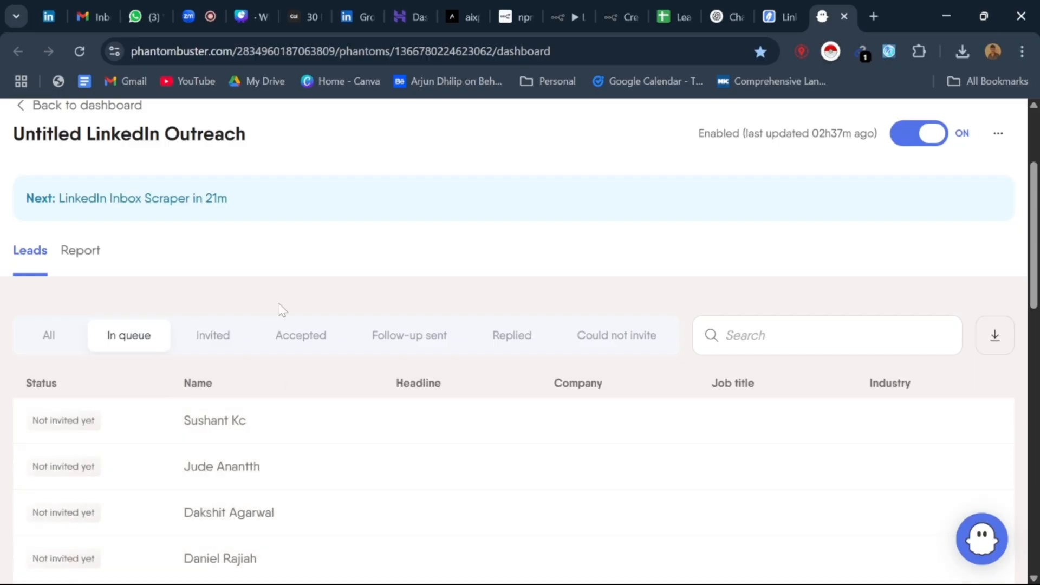
scroll(280, 309, down, 10)
scroll(245, 425, up, 10)
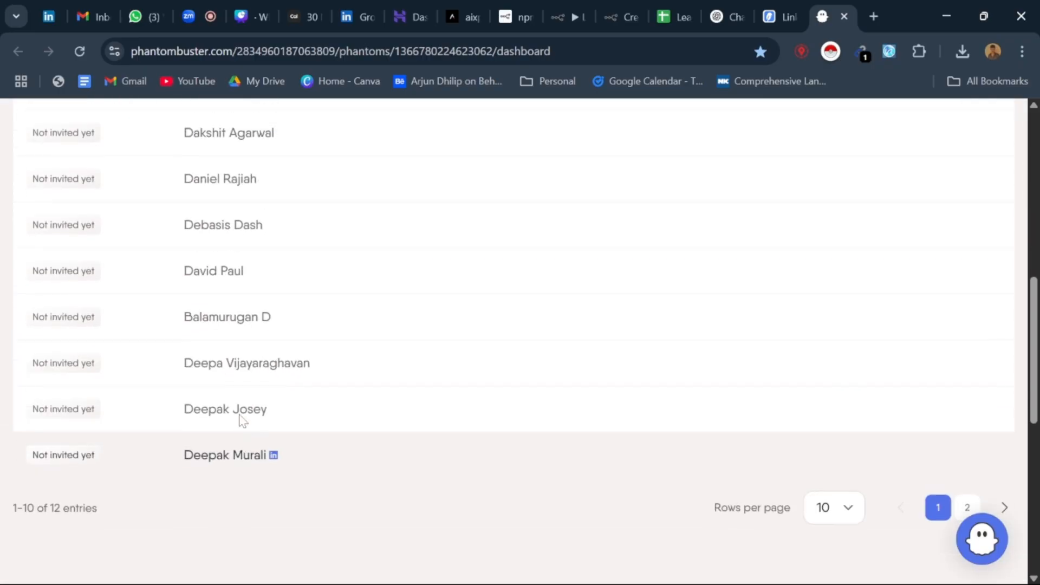
Step: Show the Invited leads, highlight the first lead's invitation status and review the invitation dates down to the end of the list
click(236, 262)
scroll(306, 316, down, 1)
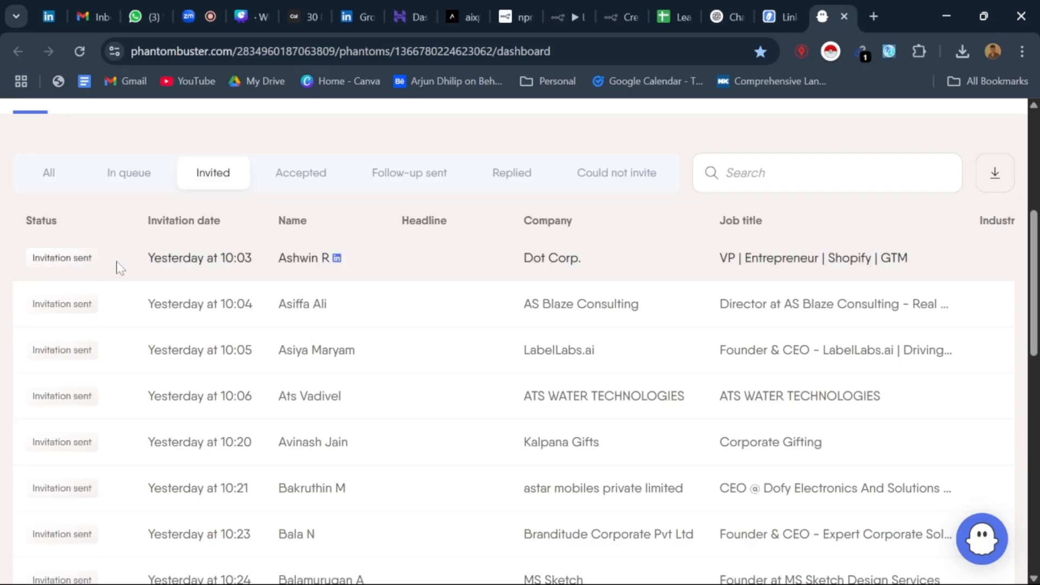
drag(19, 262, 89, 262)
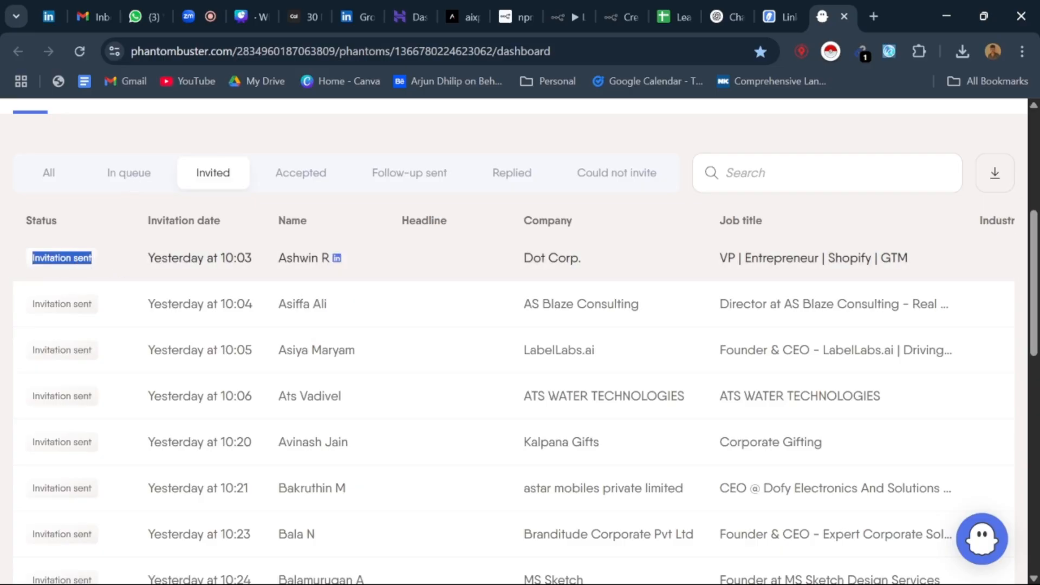
scroll(271, 442, down, 5)
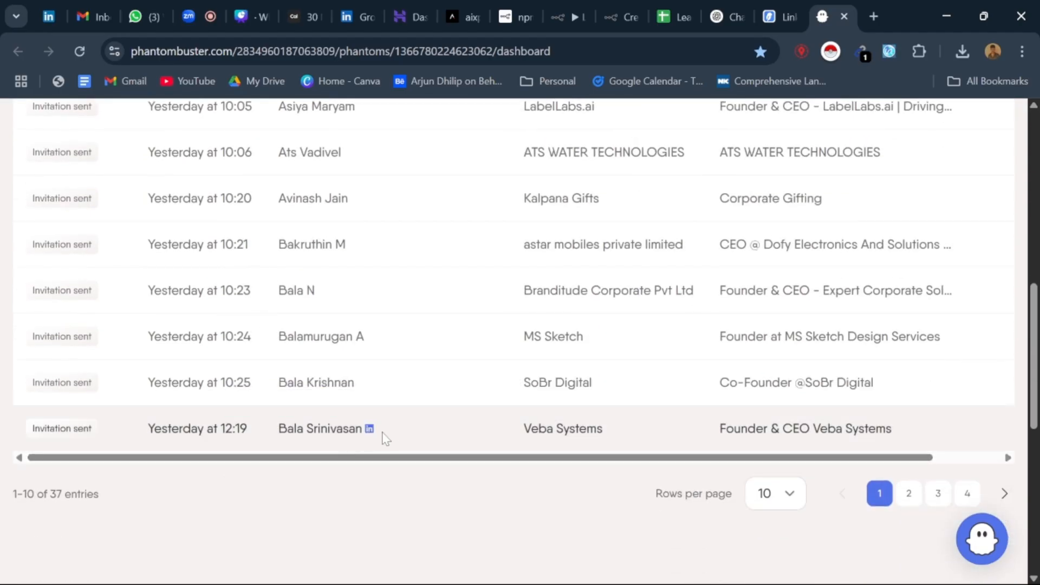
Step: Open the invited Veba Systems founder's LinkedIn profile in a new tab and close the message conversation covering it
right_click(368, 429)
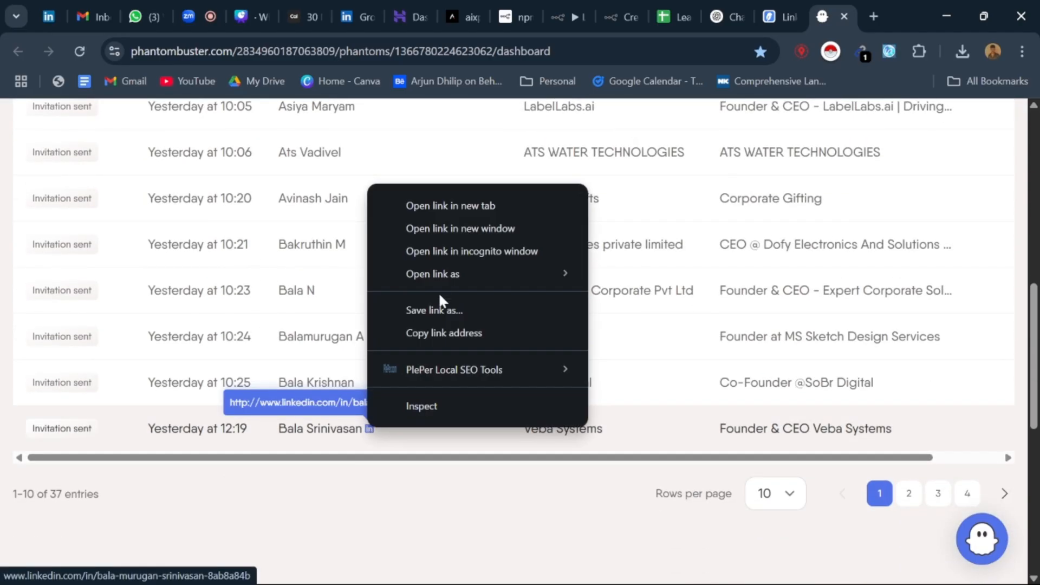
click(458, 207)
click(848, 12)
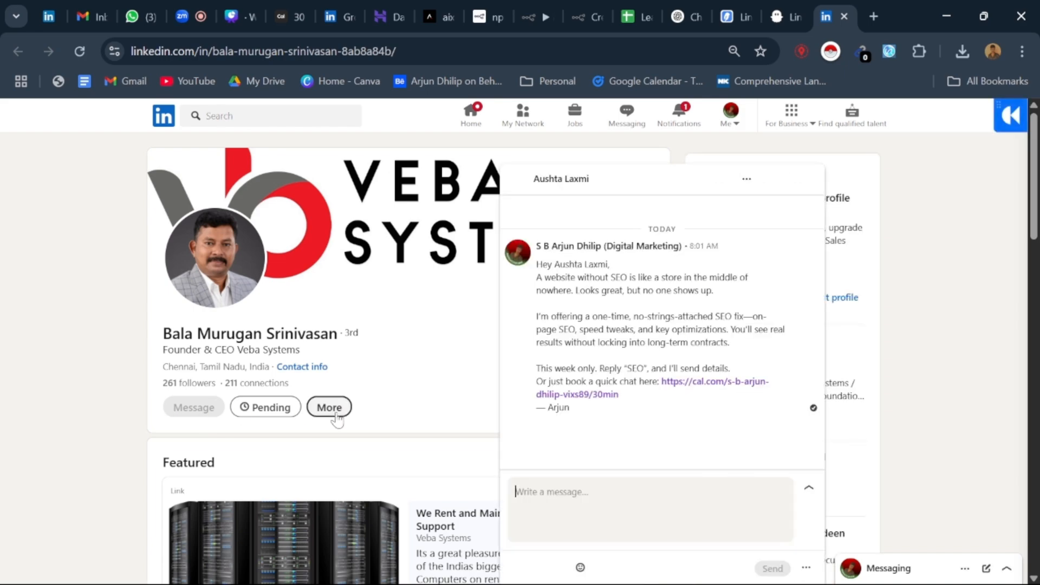
click(335, 417)
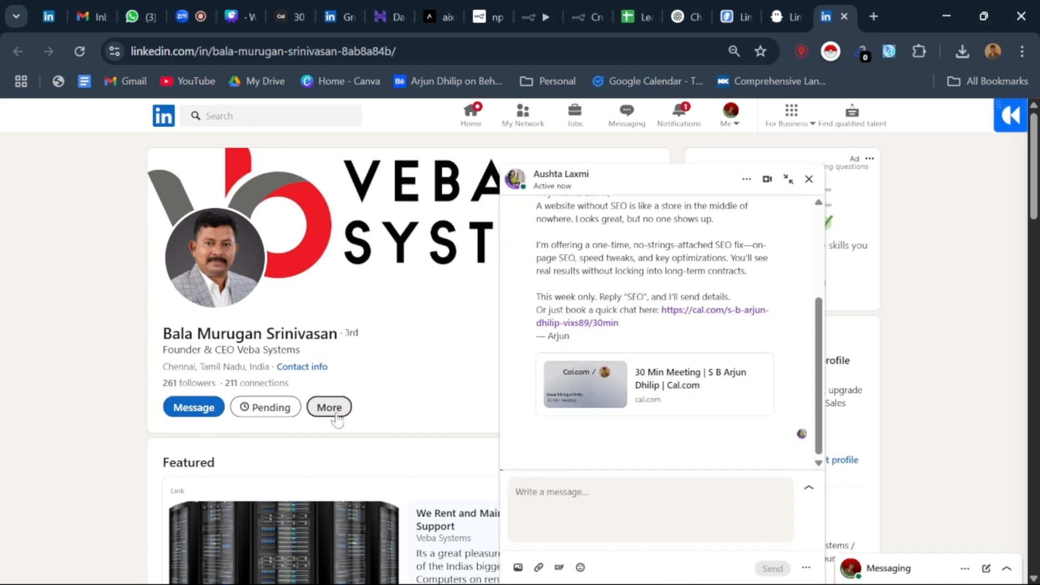
click(809, 179)
Step: Return to the PhantomBuster dashboard, show the In queue leads and highlight the next scheduled LinkedIn Inbox Scraper run
click(799, 8)
scroll(157, 418, up, 10)
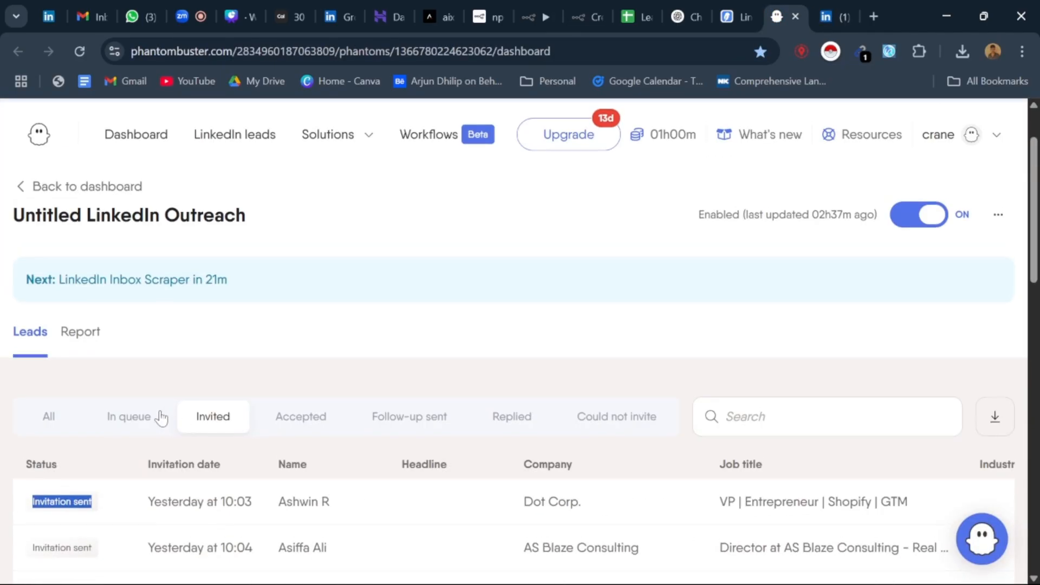
click(120, 428)
scroll(126, 390, down, 3)
scroll(211, 251, up, 2)
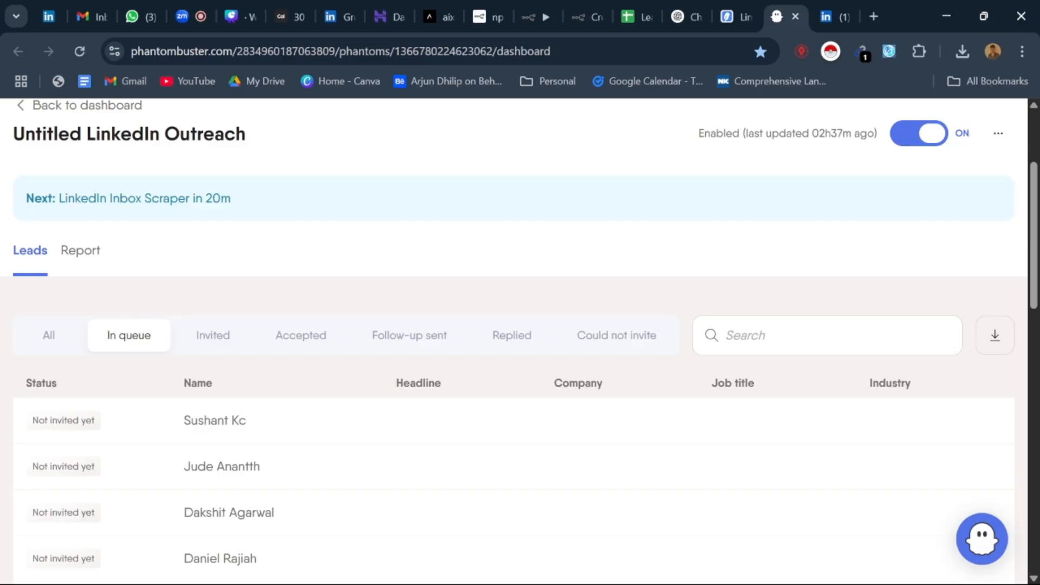
drag(58, 199, 237, 202)
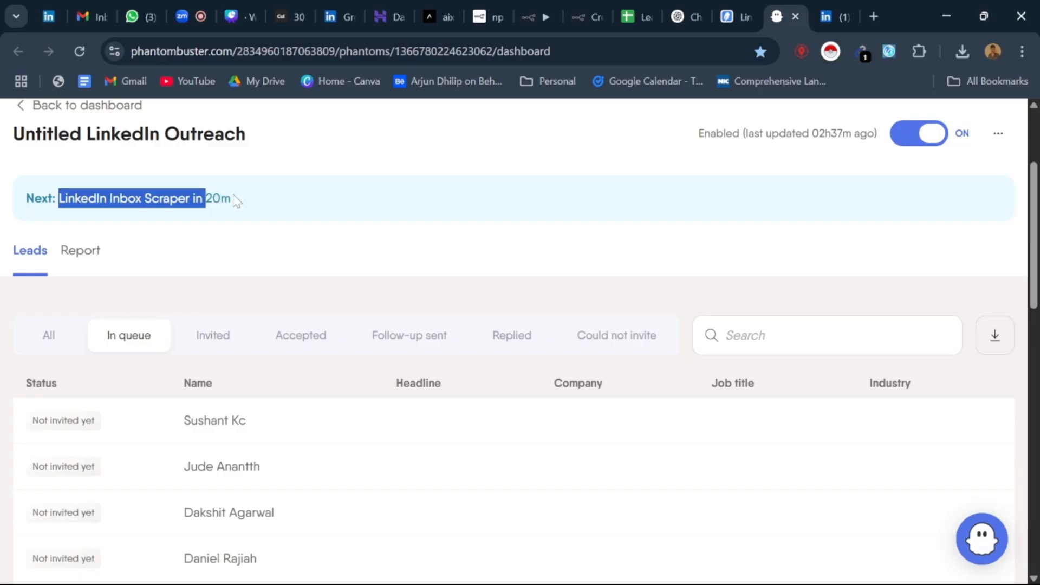
click(237, 233)
scroll(218, 296, up, 3)
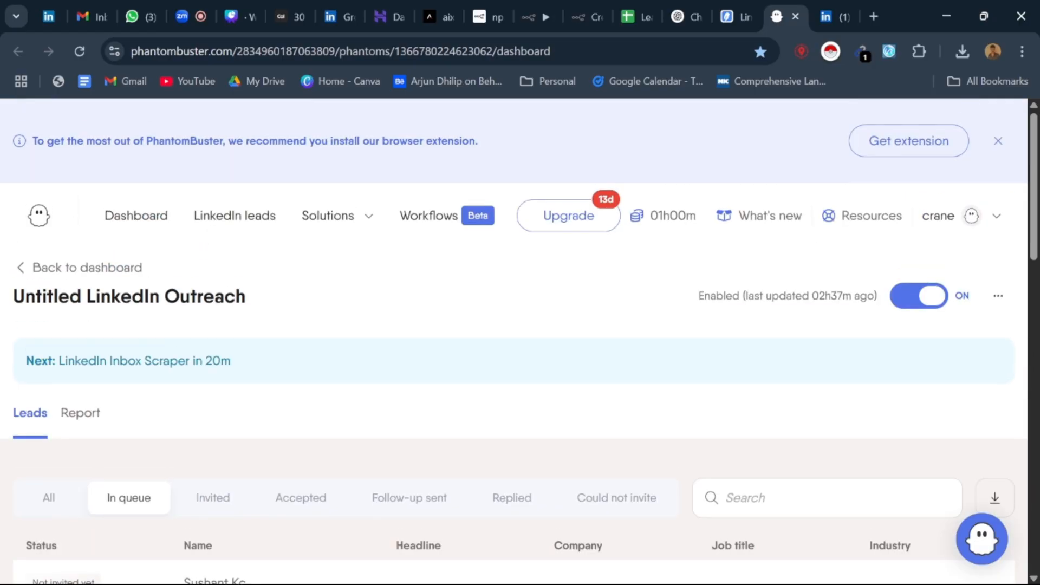
Step: Examine the In queue leads down to the end of the list, and show the Invited and Follow-up sent leads
scroll(219, 296, down, 7)
scroll(219, 295, down, 3)
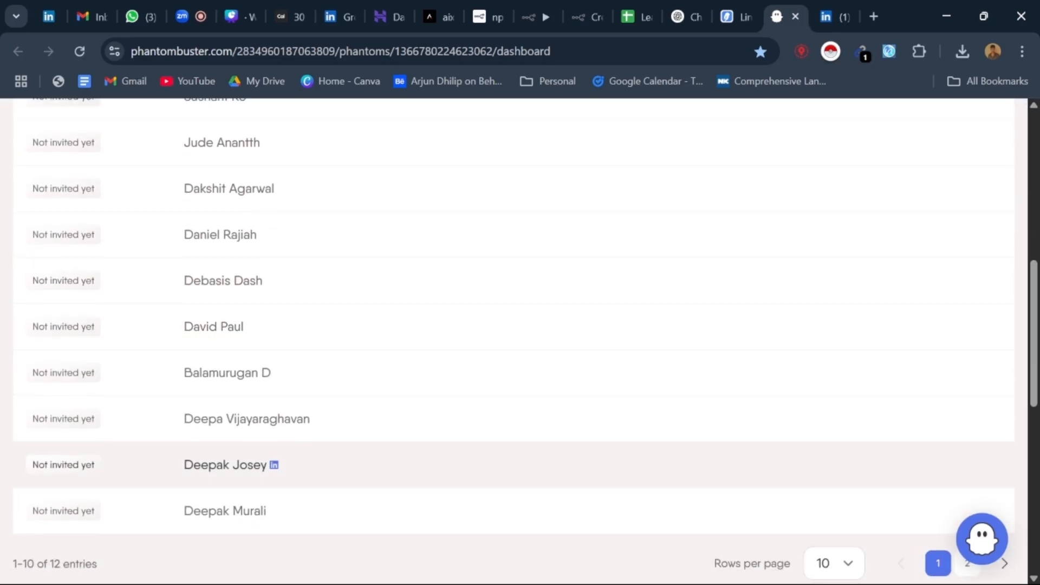
scroll(218, 295, up, 3)
scroll(218, 352, down, 3)
scroll(218, 352, down, 4)
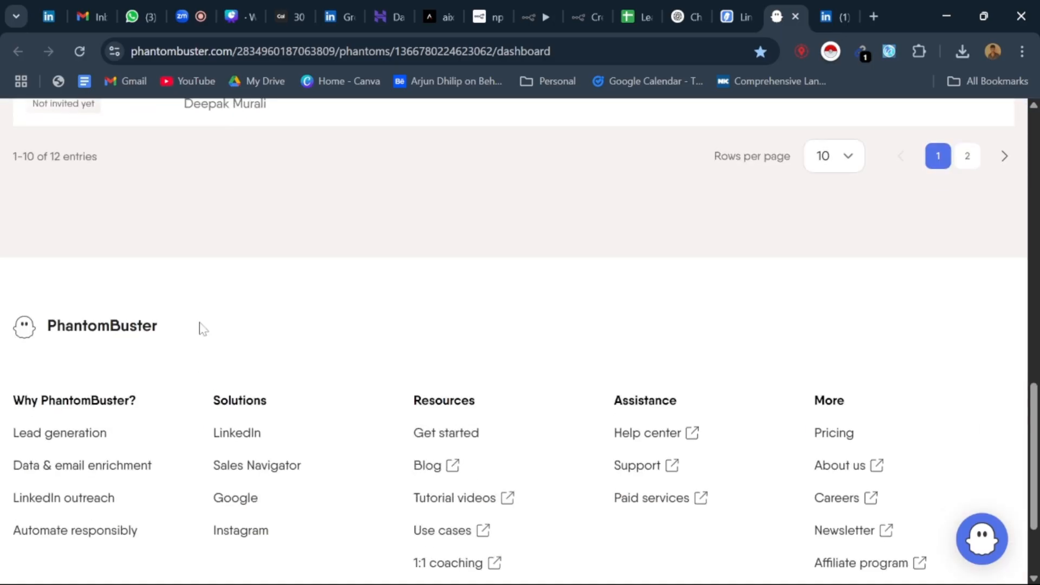
scroll(200, 327, up, 8)
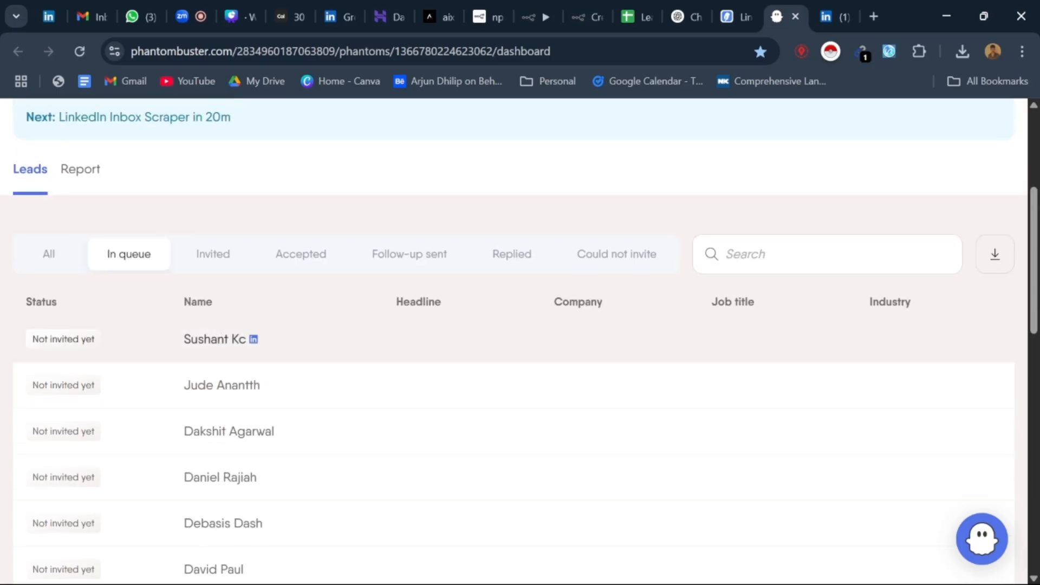
click(213, 254)
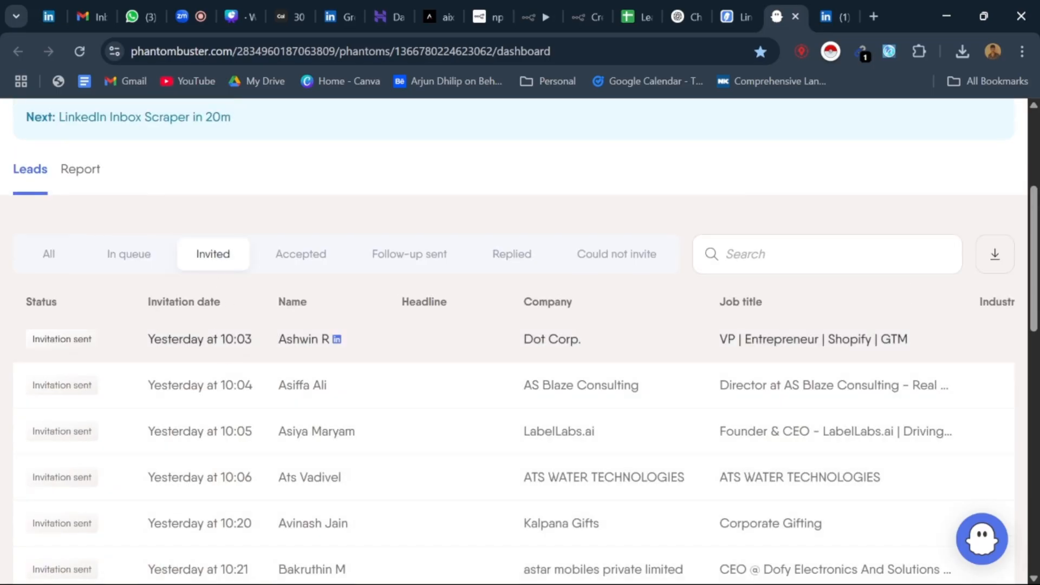
click(397, 258)
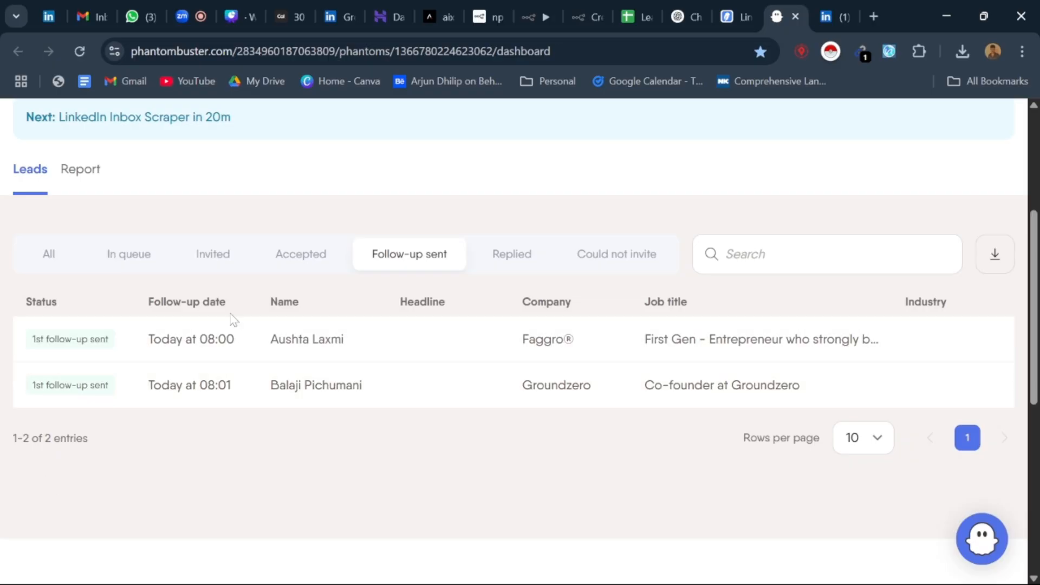
Step: Switch to the Leads_Automation spreadsheet and examine the Linkedin_batch sheet's columns from first_name through show_intent and its rows
click(743, 9)
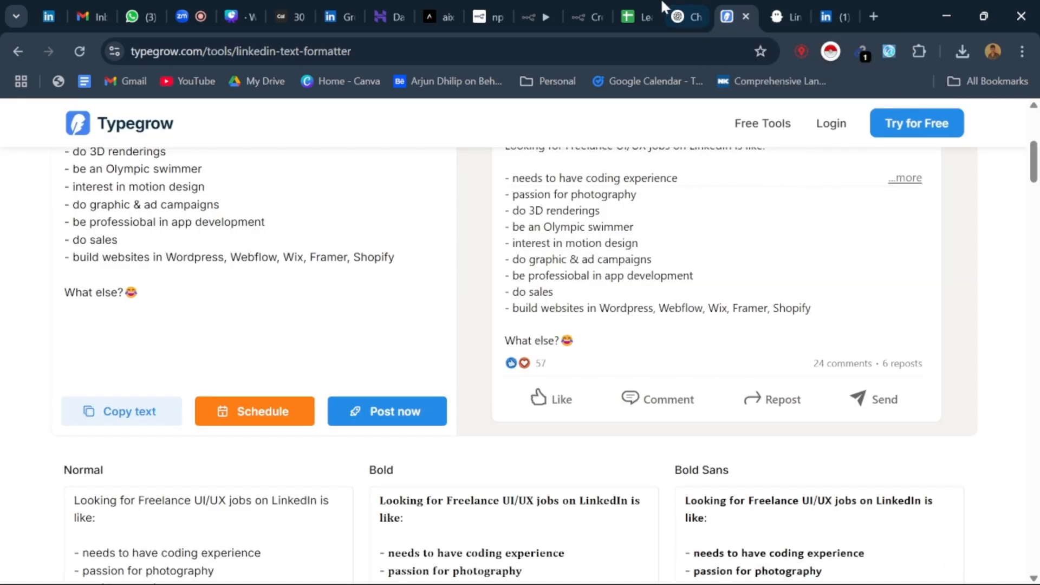
click(634, 16)
click(358, 400)
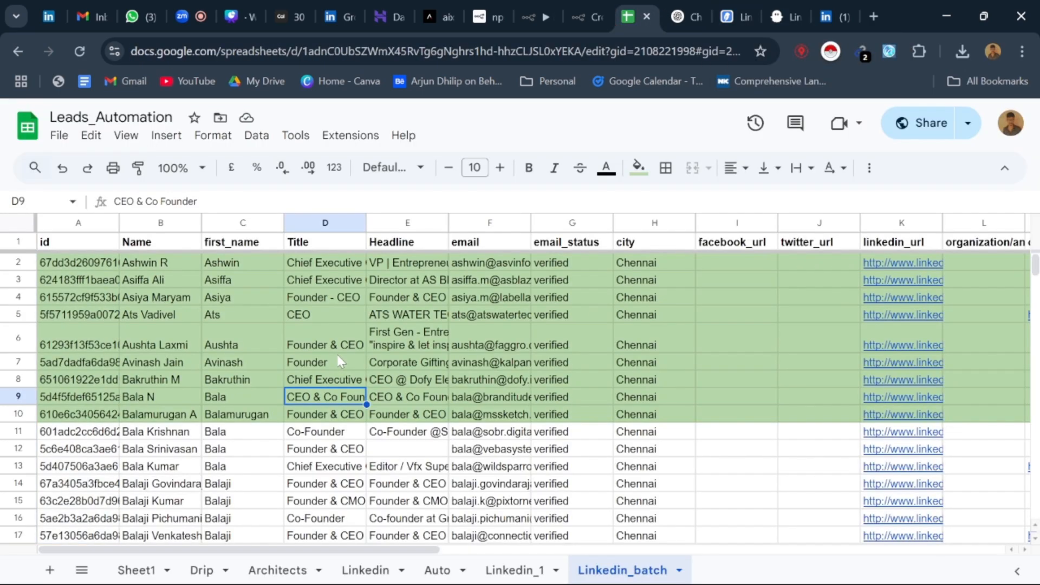
scroll(916, 294, down, 2)
scroll(916, 294, up, 2)
click(243, 246)
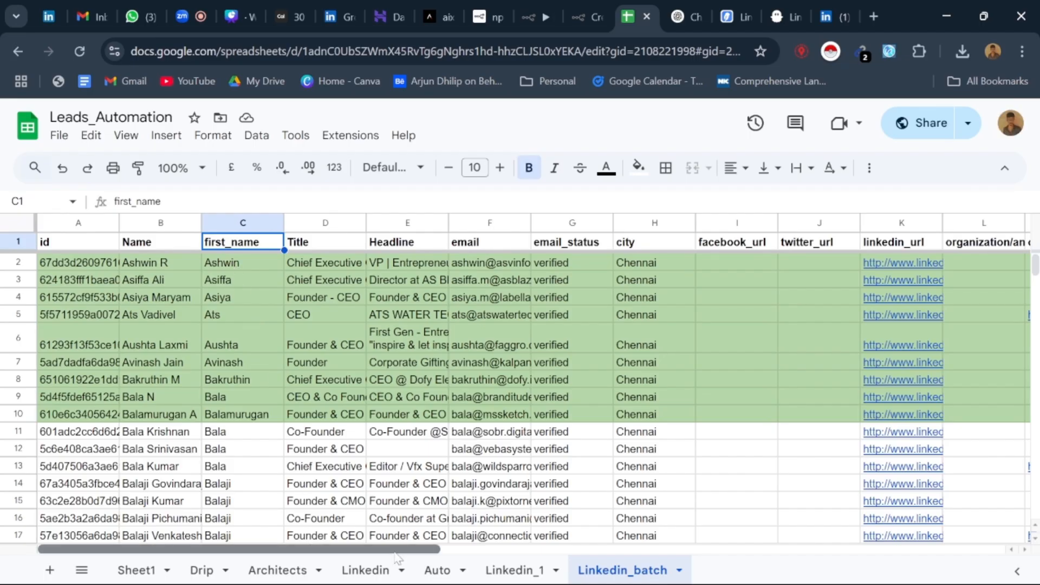
drag(309, 550, 924, 546)
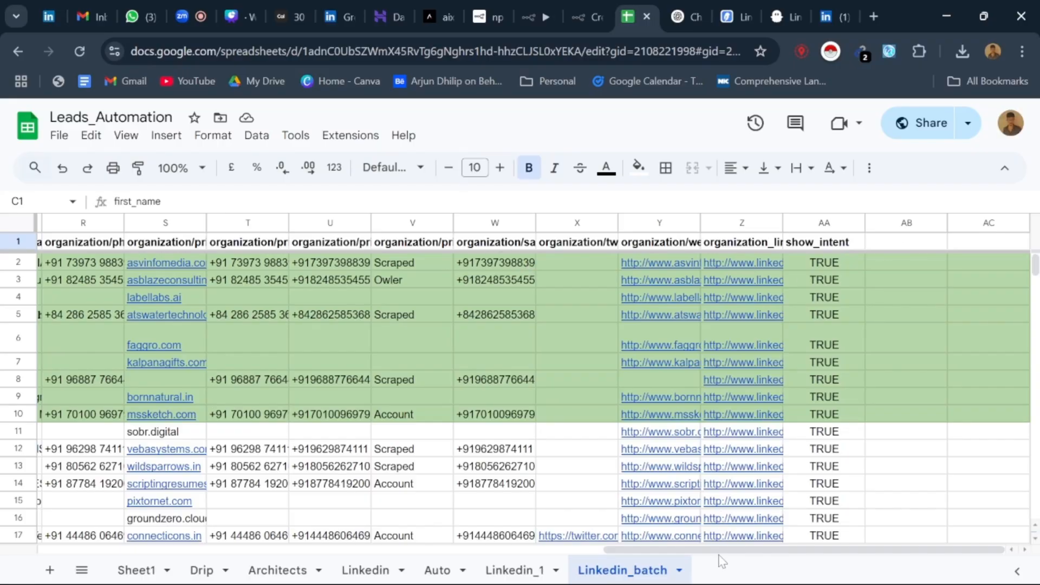
drag(720, 550, 2, 539)
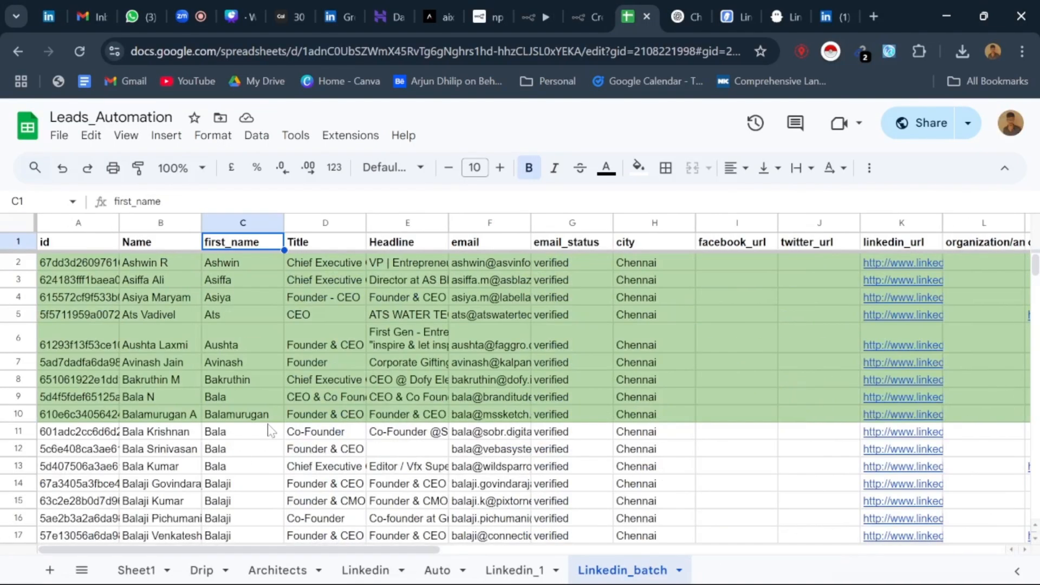
scroll(268, 430, down, 14)
scroll(269, 430, up, 14)
Step: Revisit the open LinkedIn profile, PhantomBuster and spreadsheet tabs, and show the n8n Leads workflow and the Cal.com 30 Min Meeting booking page
click(844, 2)
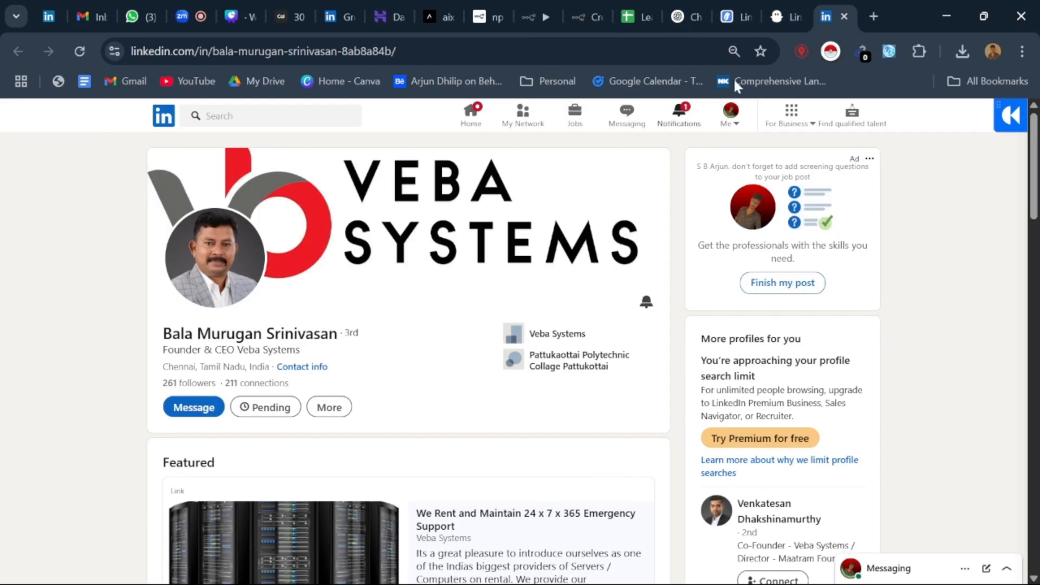
click(776, 8)
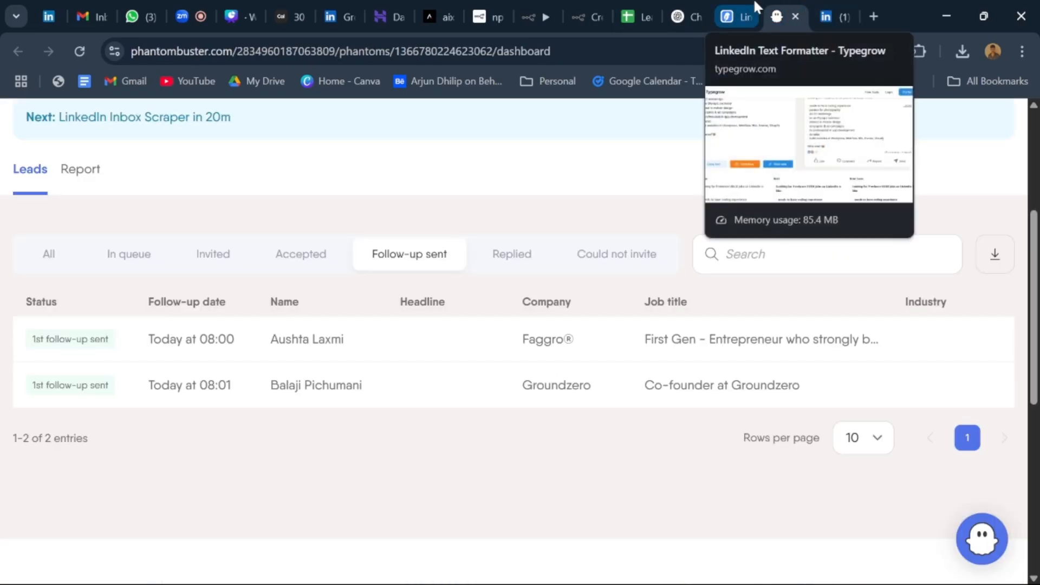
click(757, 7)
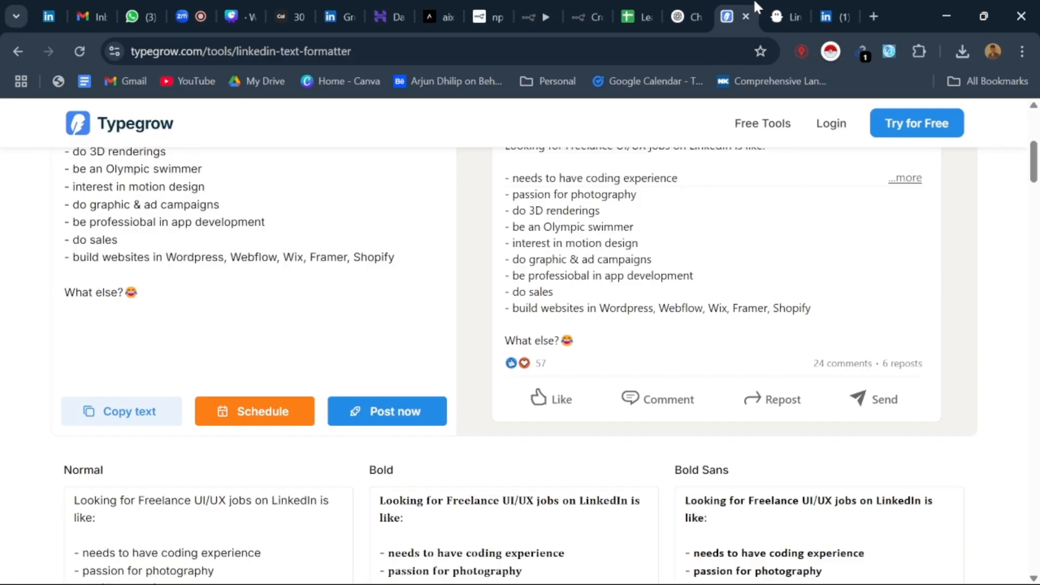
click(634, 15)
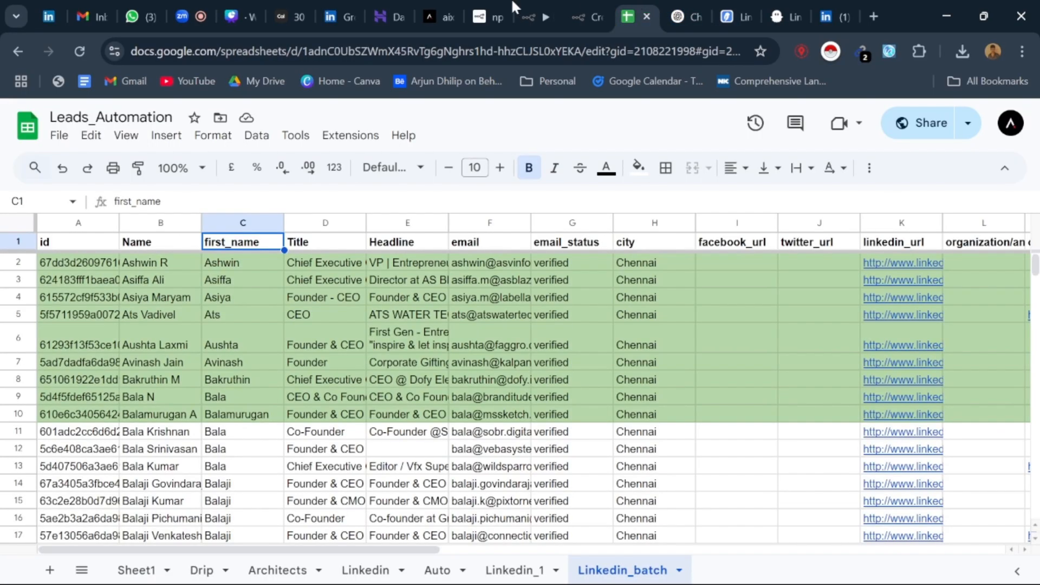
click(550, 2)
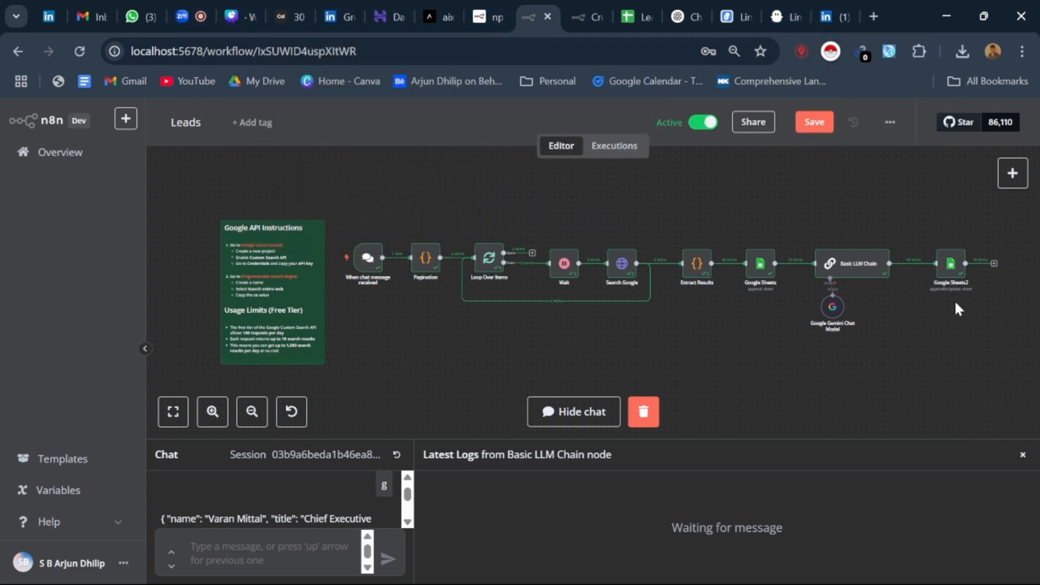
click(285, 14)
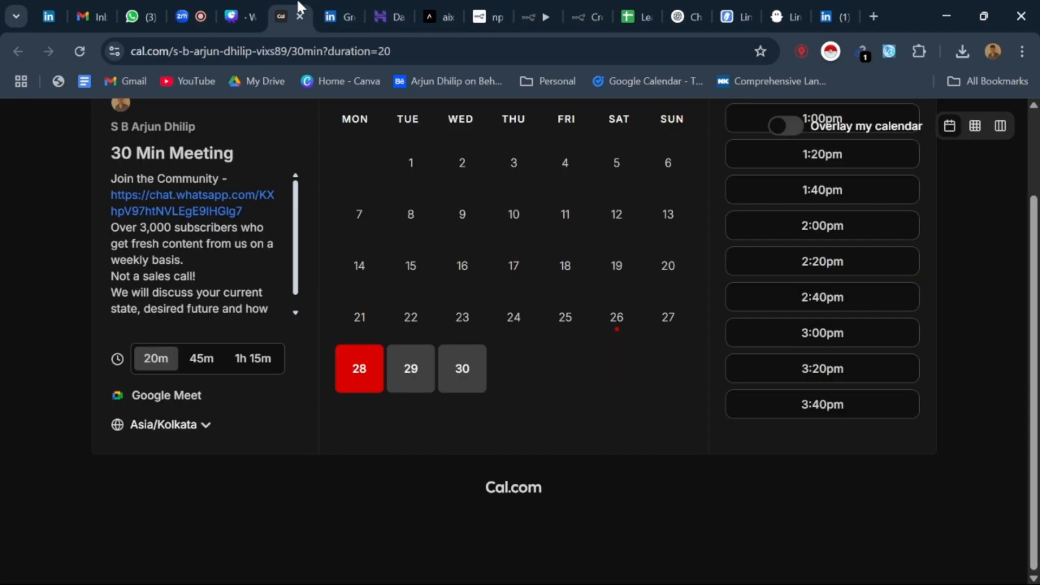
Step: Check the Zoom meeting, and show all leads of PhantomBuster's Untitled LinkedIn Outreach along with the open LinkedIn profile of a pending invitation
click(237, 5)
click(201, 12)
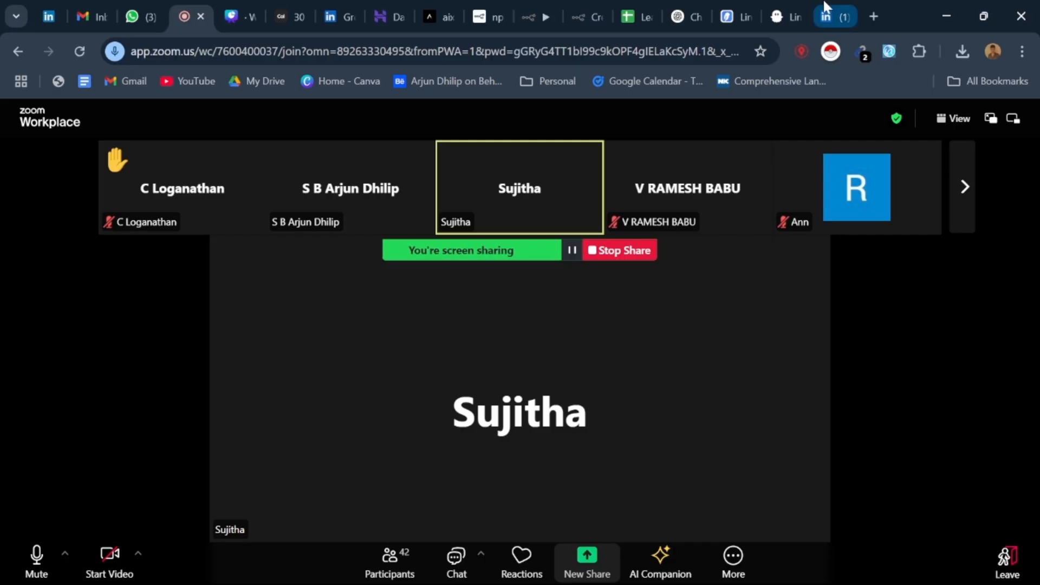
click(783, 15)
scroll(439, 340, down, 1)
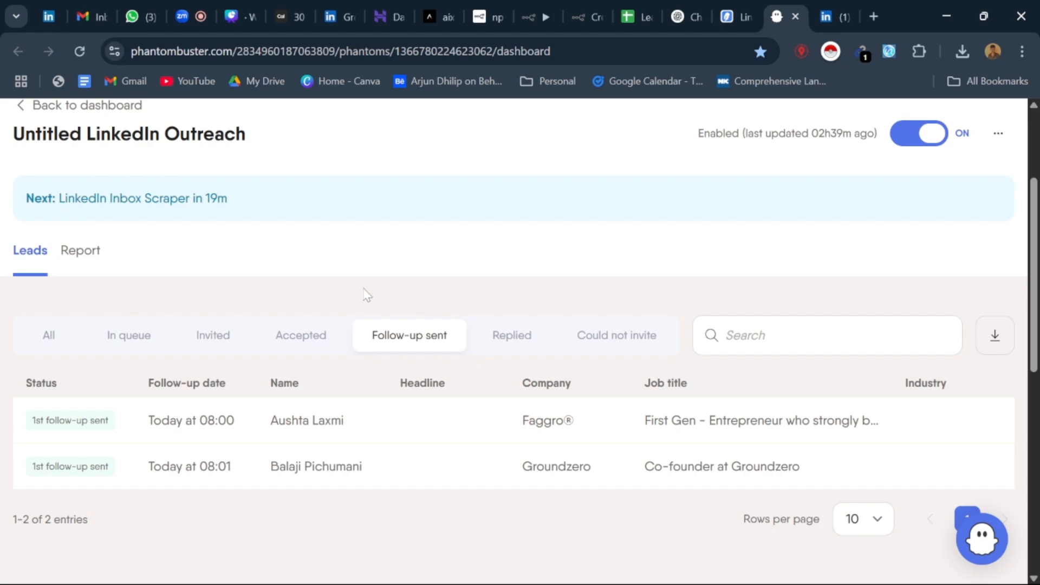
click(61, 333)
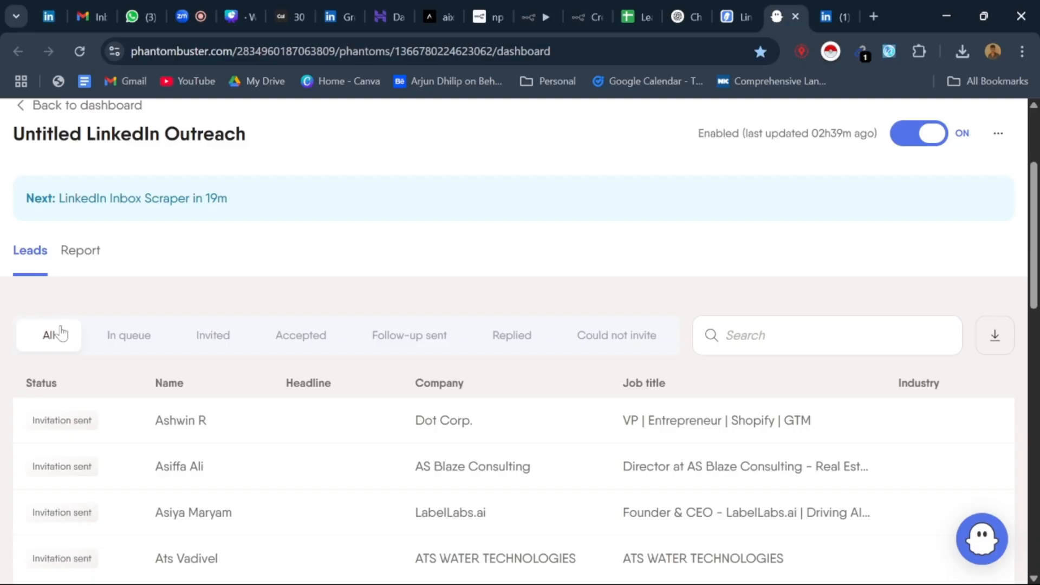
click(831, 15)
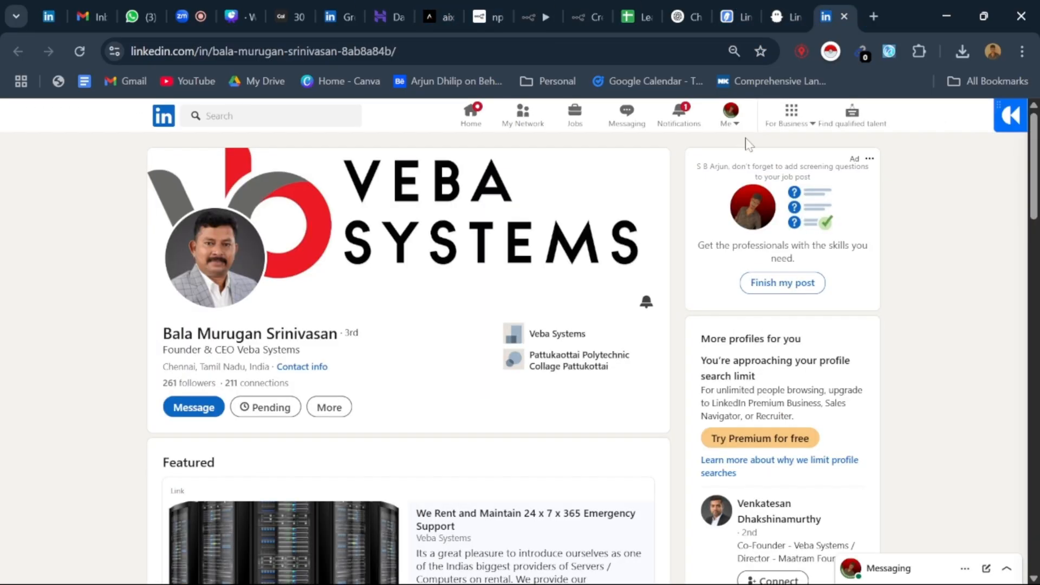
click(787, 16)
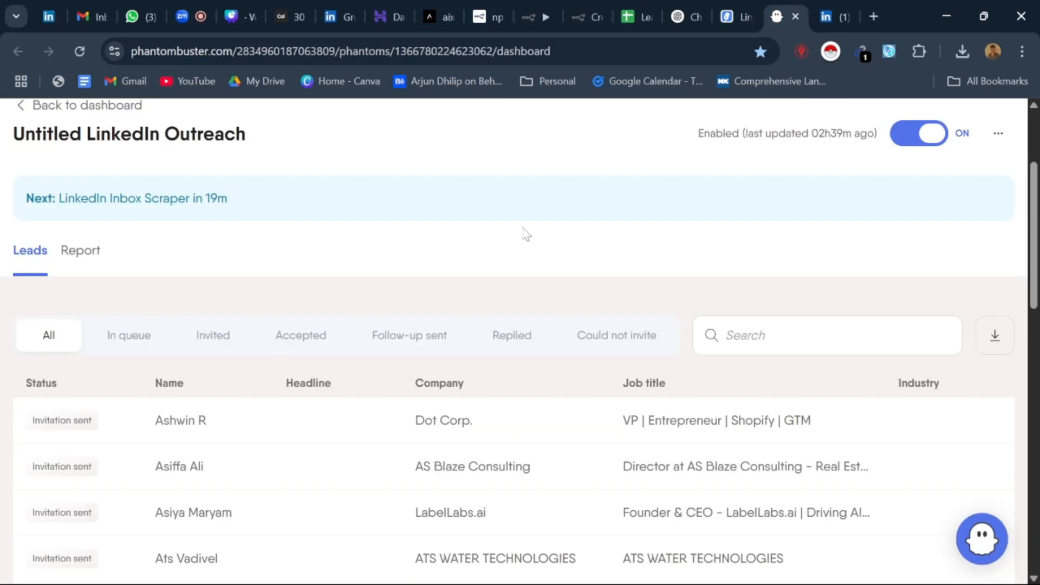
Step: Show the outreach's Follow-up sent leads and the spreadsheet's Linkedin_batch sheet, ending in the Zoom meeting
click(431, 349)
scroll(431, 352, down, 2)
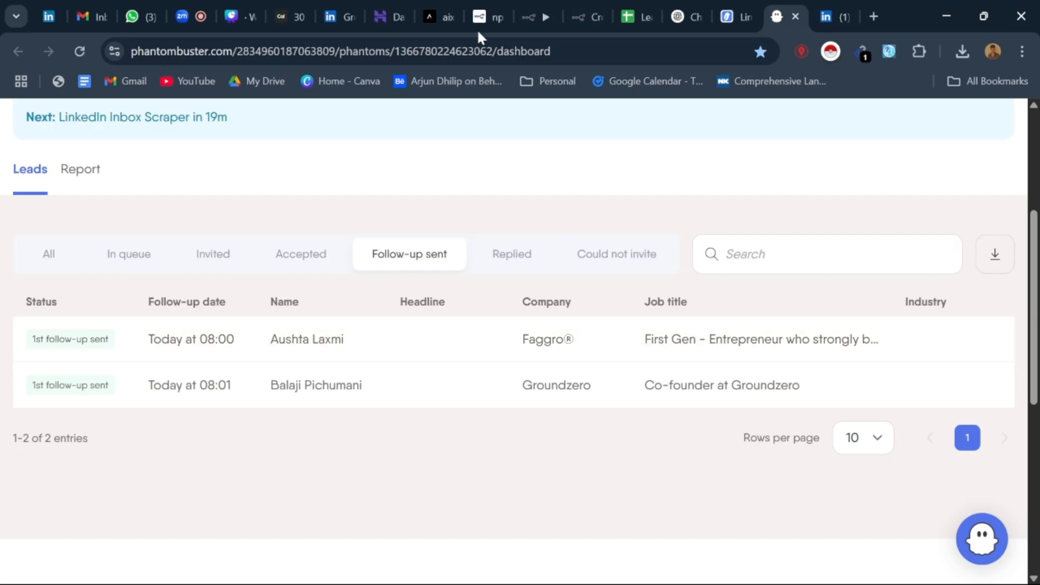
click(629, 15)
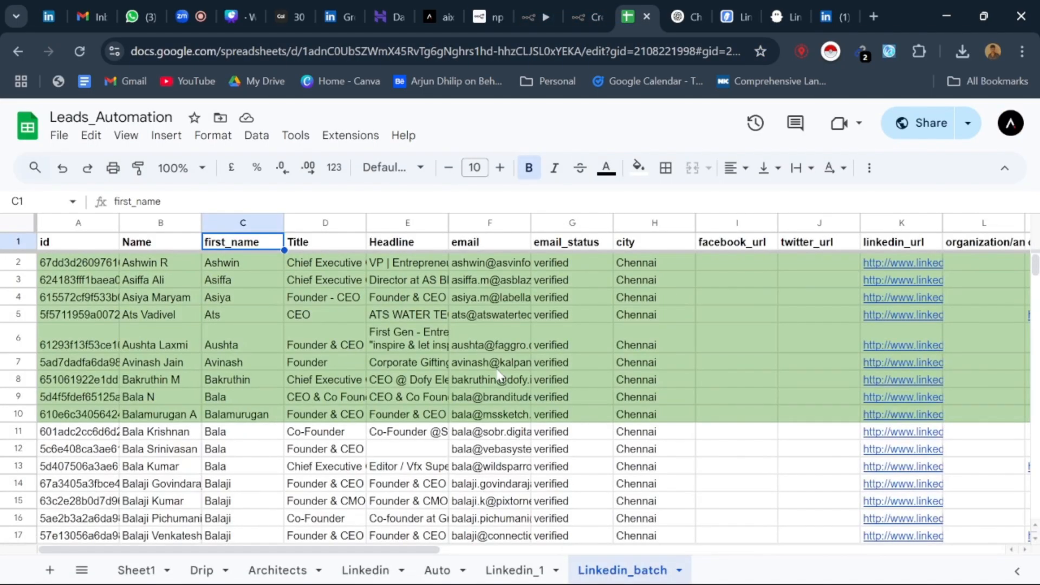
click(193, 5)
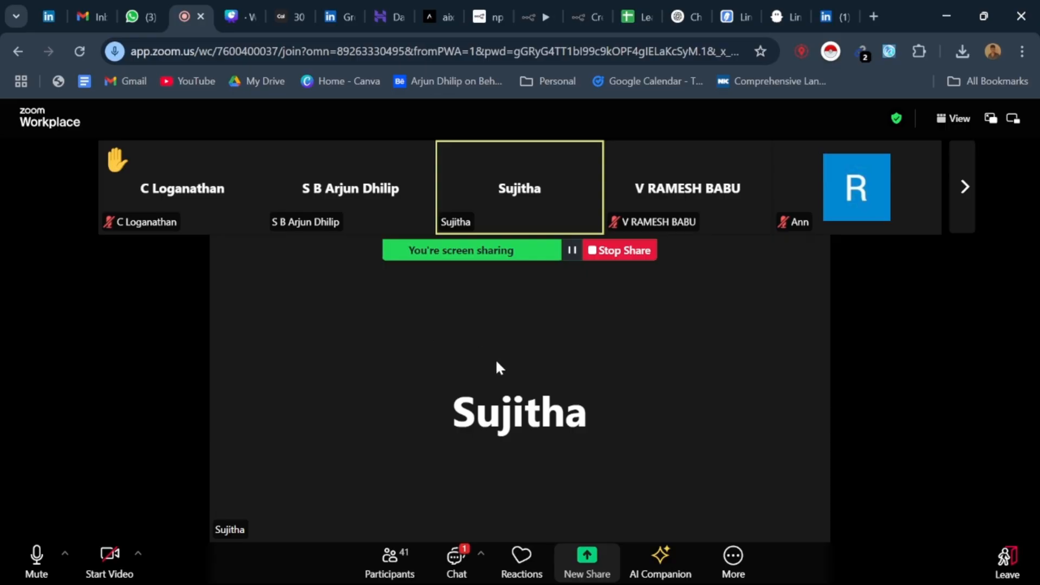
Step: Return to PhantomBuster's Untitled LinkedIn Outreach page and point out the next scheduled LinkedIn Inbox Scraper run above the leads
mouse_move(852, 8)
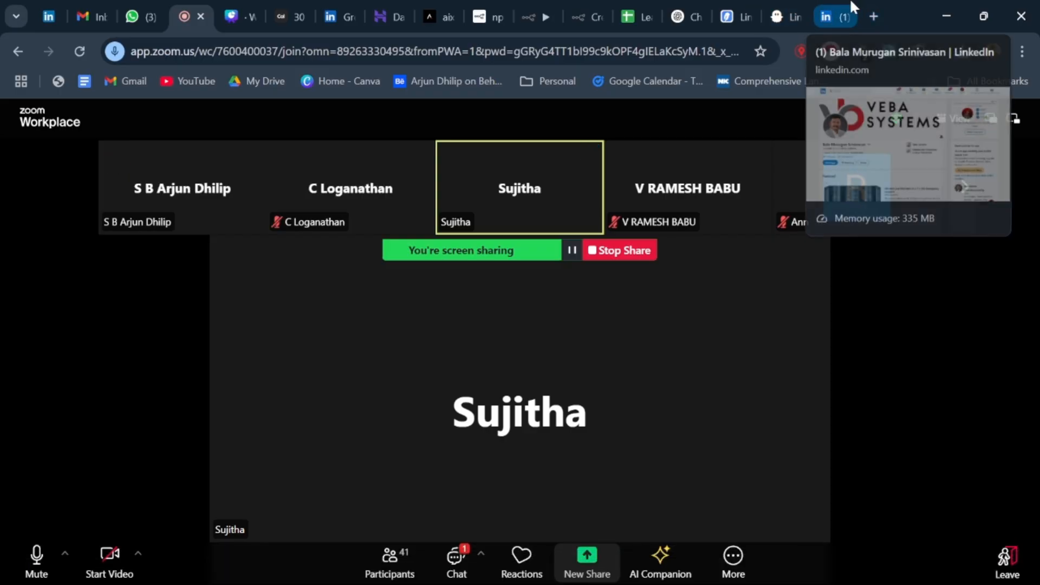
click(786, 12)
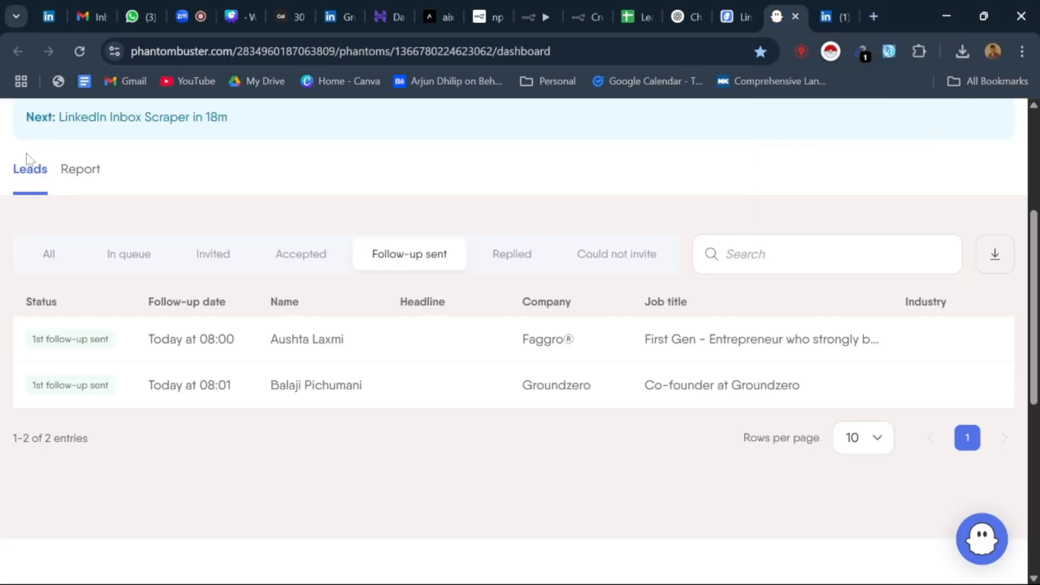
mouse_move(230, 362)
mouse_down()
mouse_move(80, 362)
mouse_move(210, 361)
mouse_up()
click(289, 359)
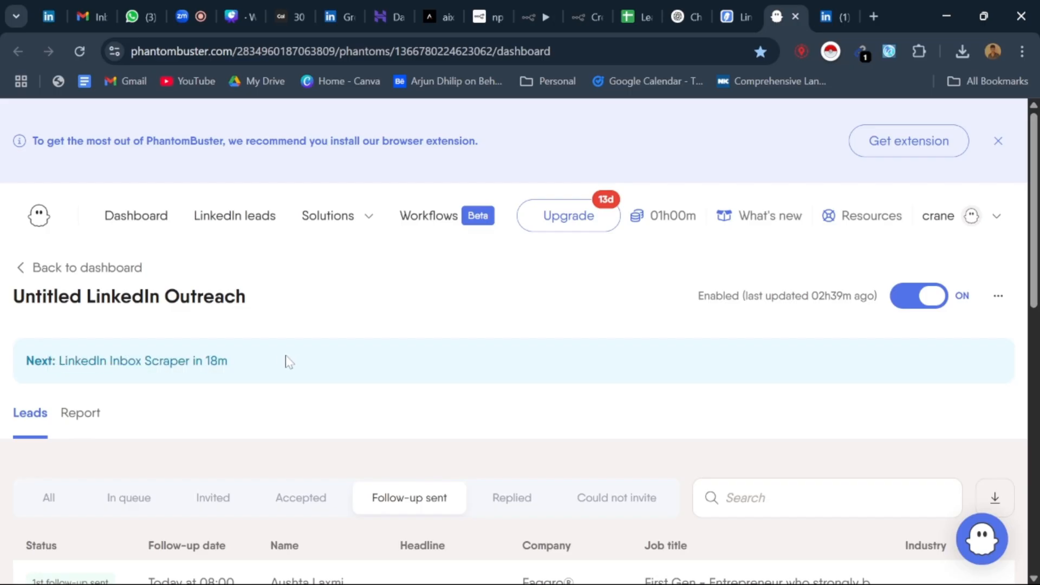
scroll(291, 350, down, 3)
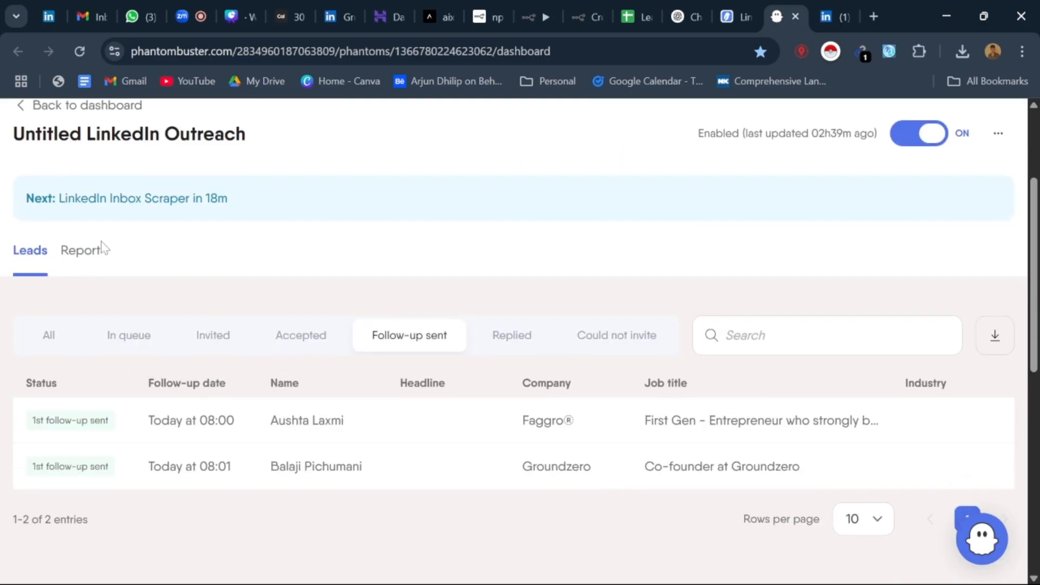
scroll(102, 248, up, 3)
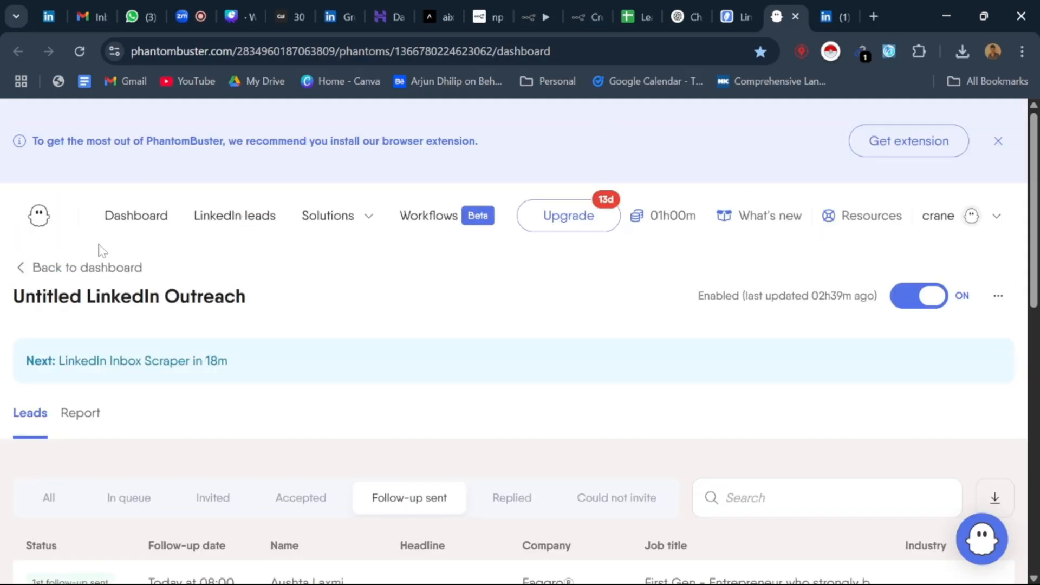
Step: Go back to PhantomBuster's main dashboard and show the available slots and the Untitled LinkedIn Outreach flow
click(25, 269)
scroll(450, 326, down, 6)
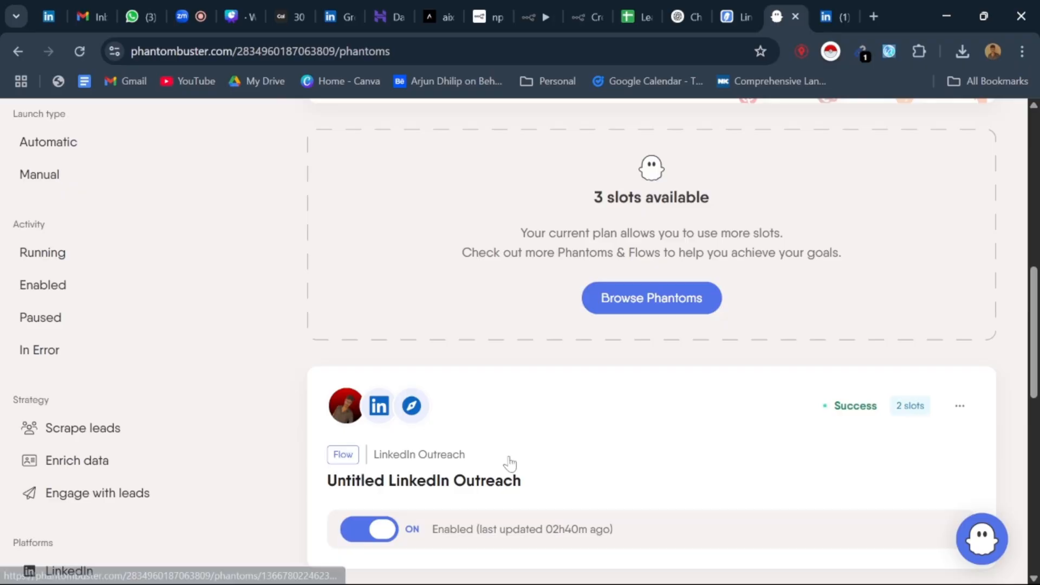
scroll(515, 401, up, 8)
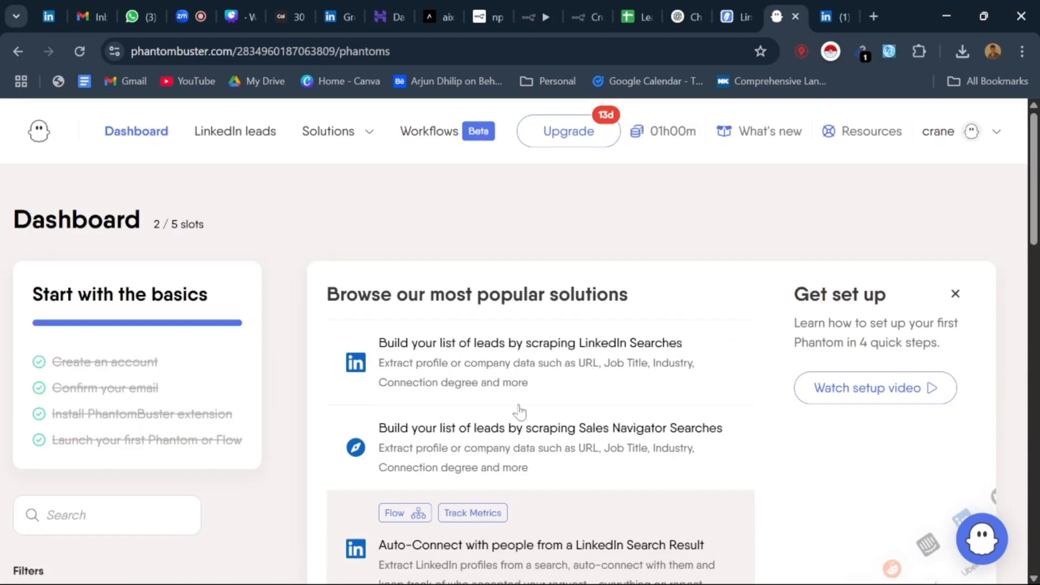
Step: Switch to LinkedIn, open the account owner's own profile and show its headline, Analytics, About and Services sections
click(831, 6)
click(471, 113)
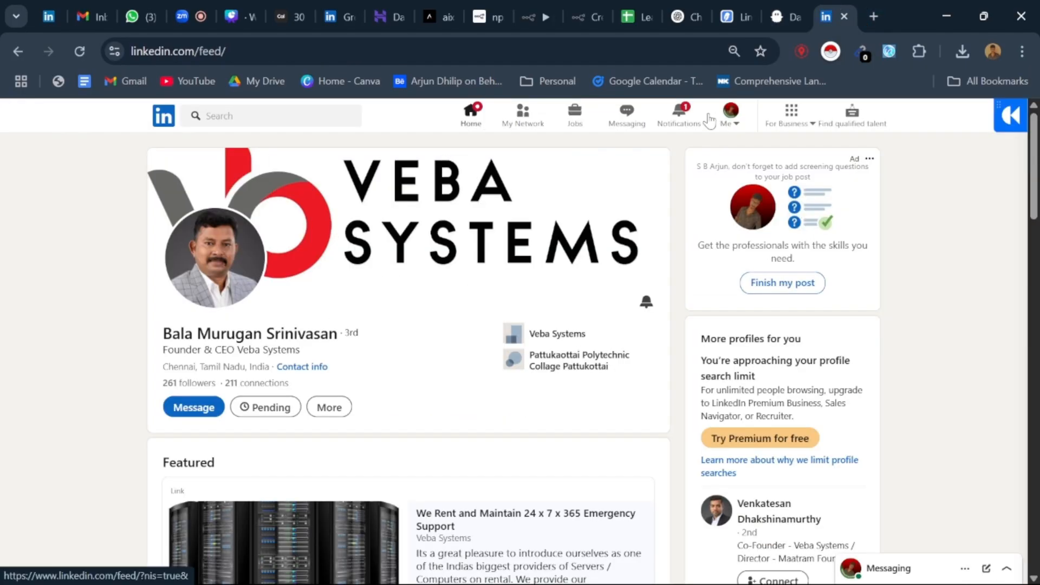
click(317, 176)
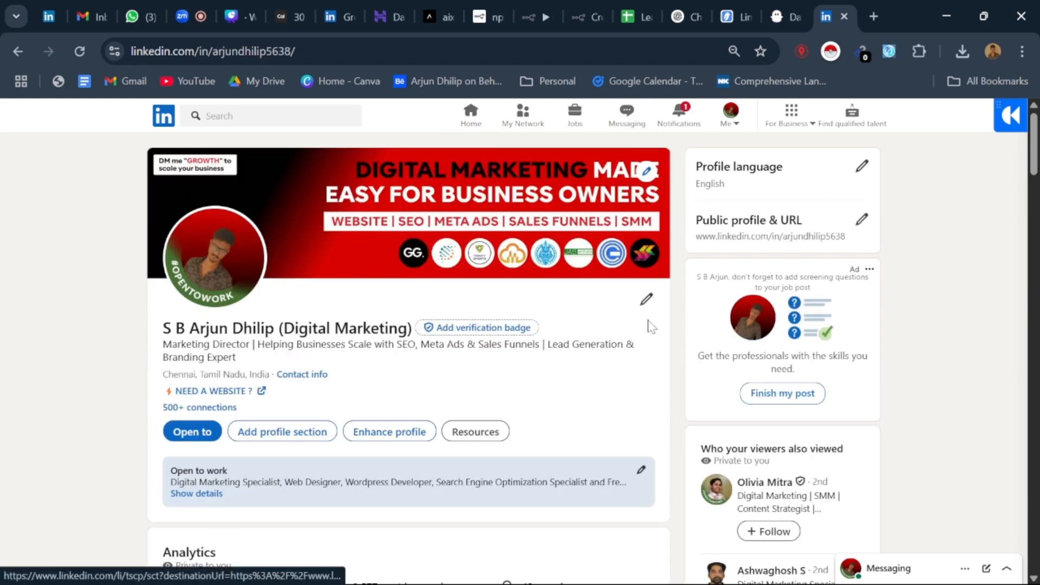
scroll(652, 327, down, 15)
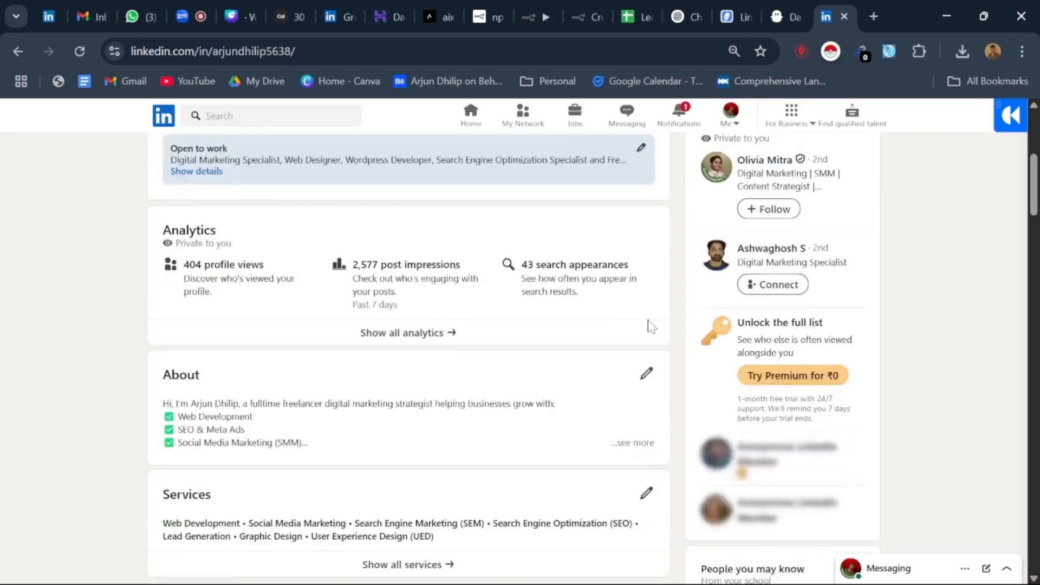
scroll(651, 327, up, 12)
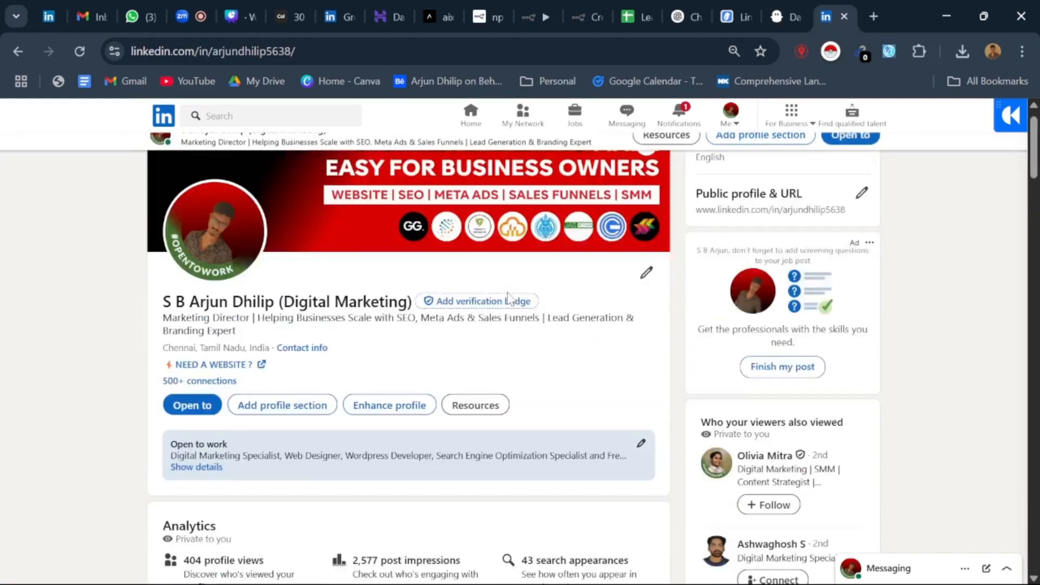
Step: Revisit the PhantomBuster dashboard's slots and the account owner's LinkedIn profile, checking the Zoom meeting in between and at the end
click(800, 8)
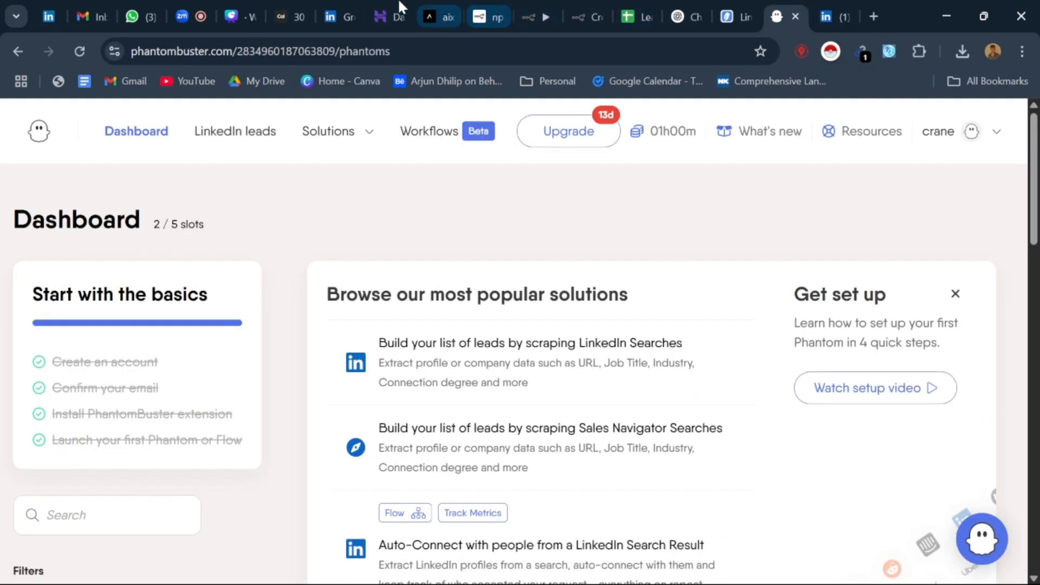
click(200, 6)
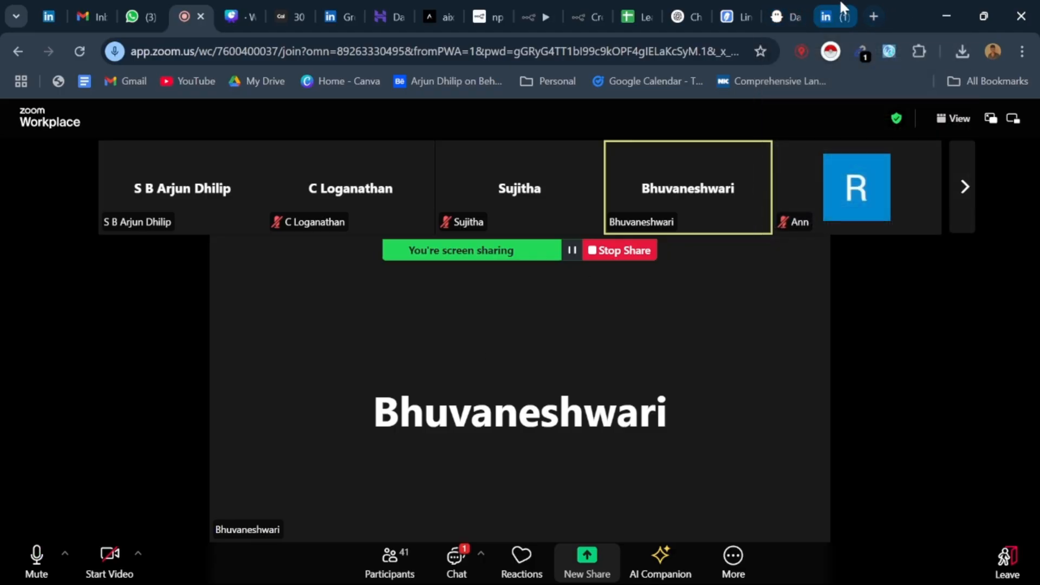
click(837, 14)
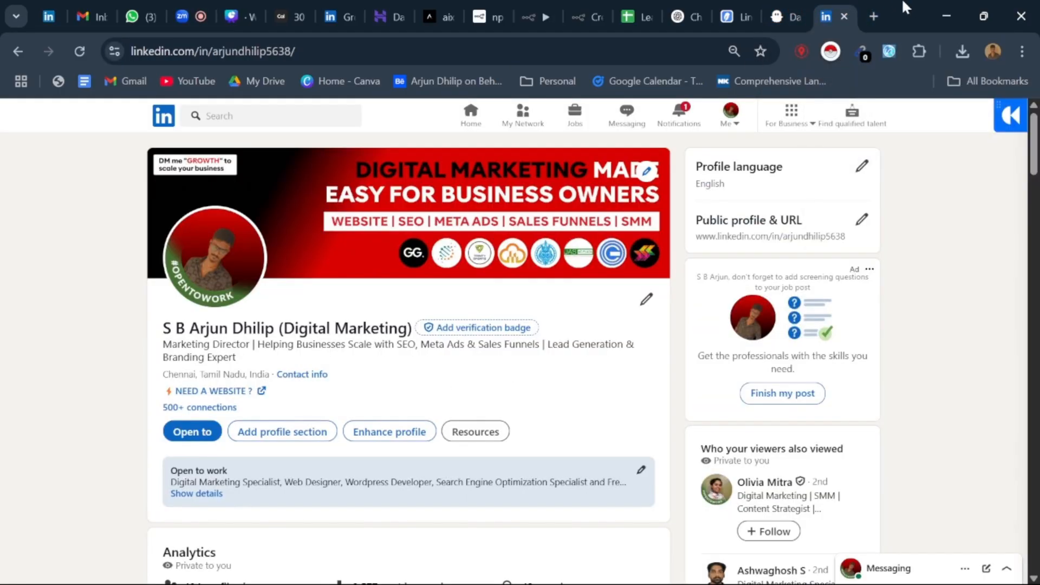
click(792, 8)
click(835, 5)
click(780, 14)
scroll(558, 353, down, 8)
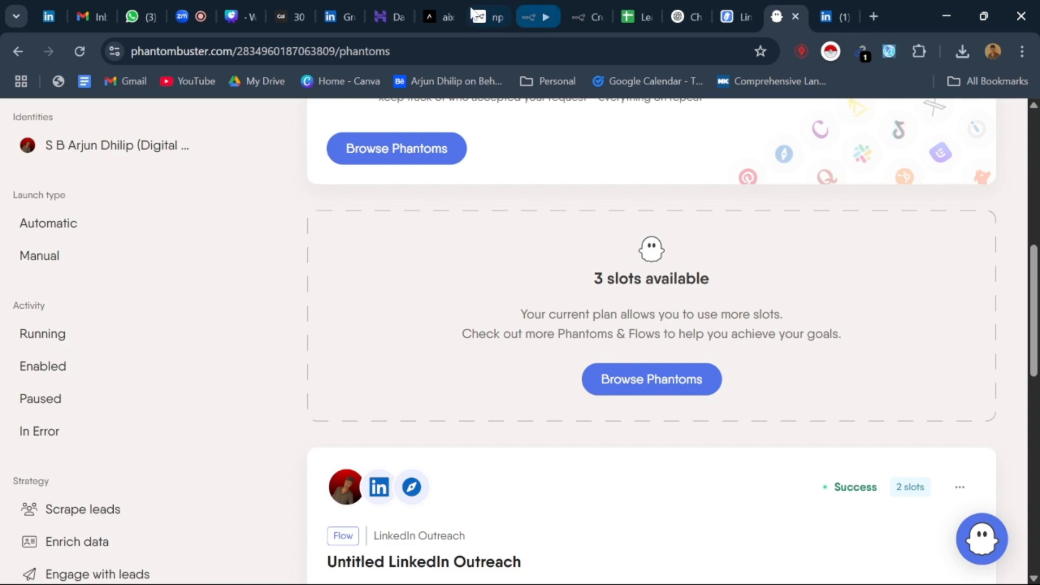
click(207, 6)
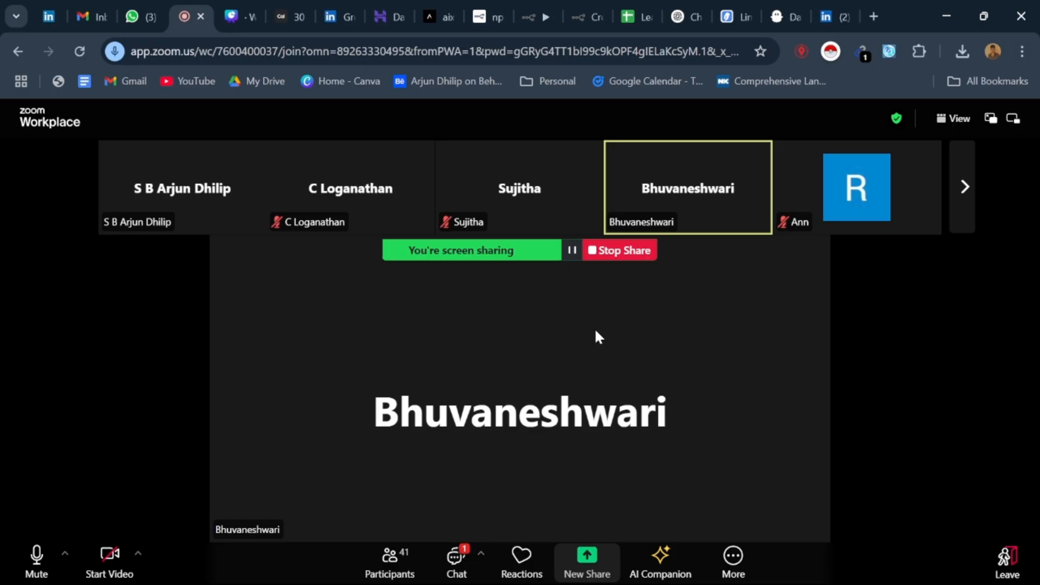
Step: Switch to the Leads_Automation spreadsheet and show its Drip, Architects, Linkedin and Auto sheets, ending on the Linkedin sheet
click(656, 7)
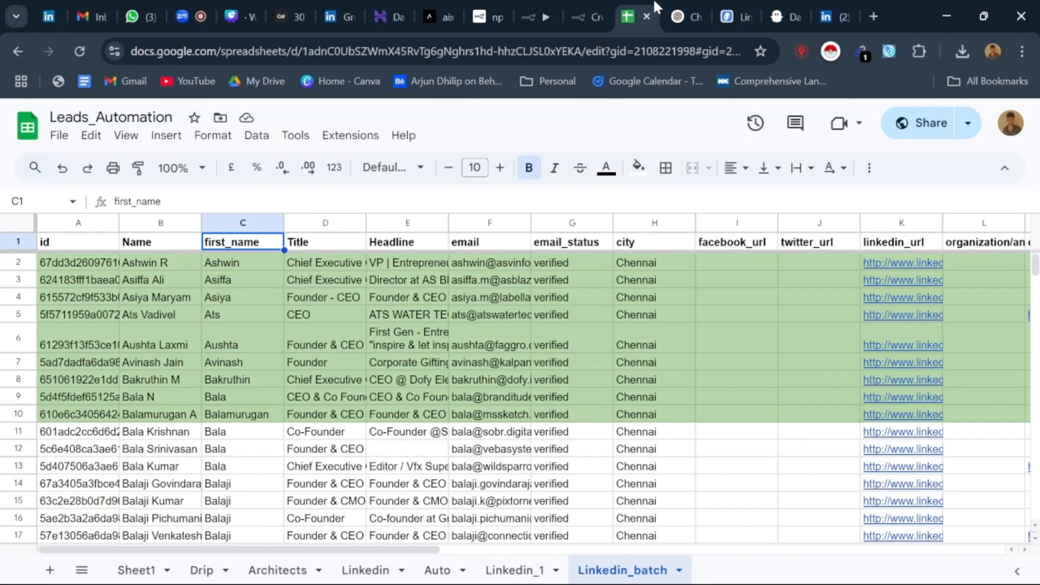
click(270, 569)
click(202, 570)
double_click(137, 570)
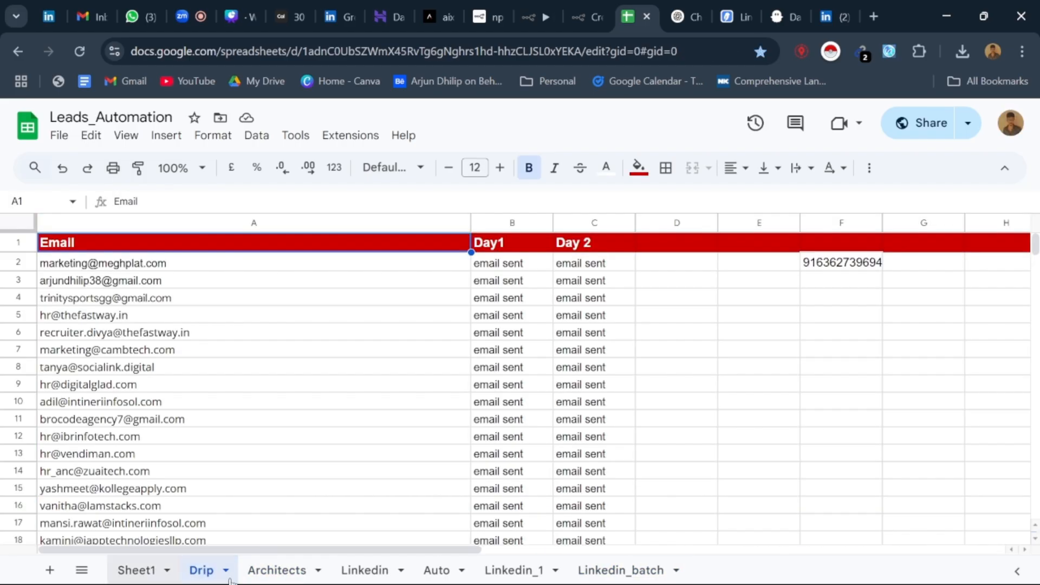
click(278, 570)
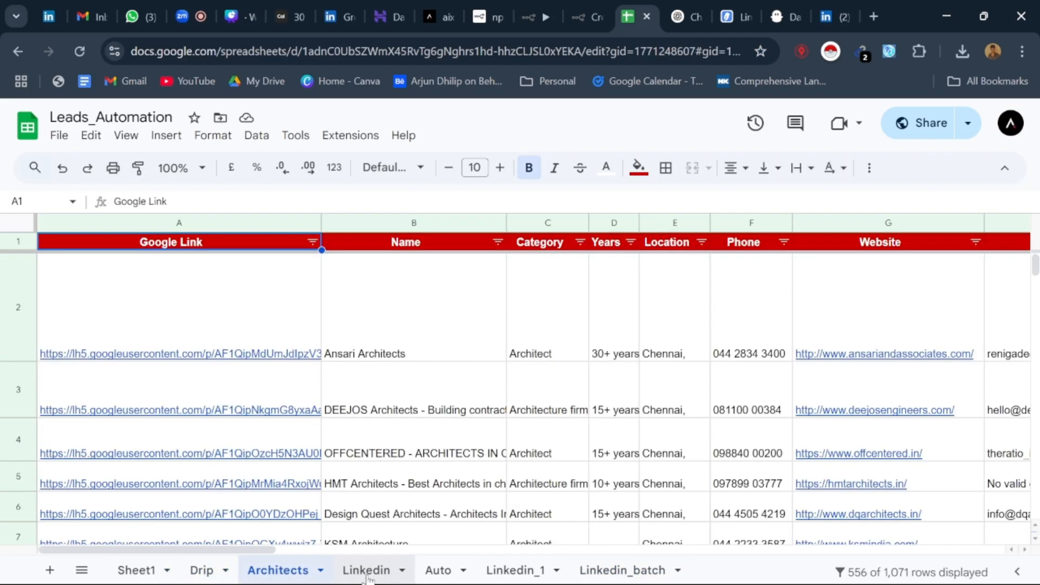
click(366, 570)
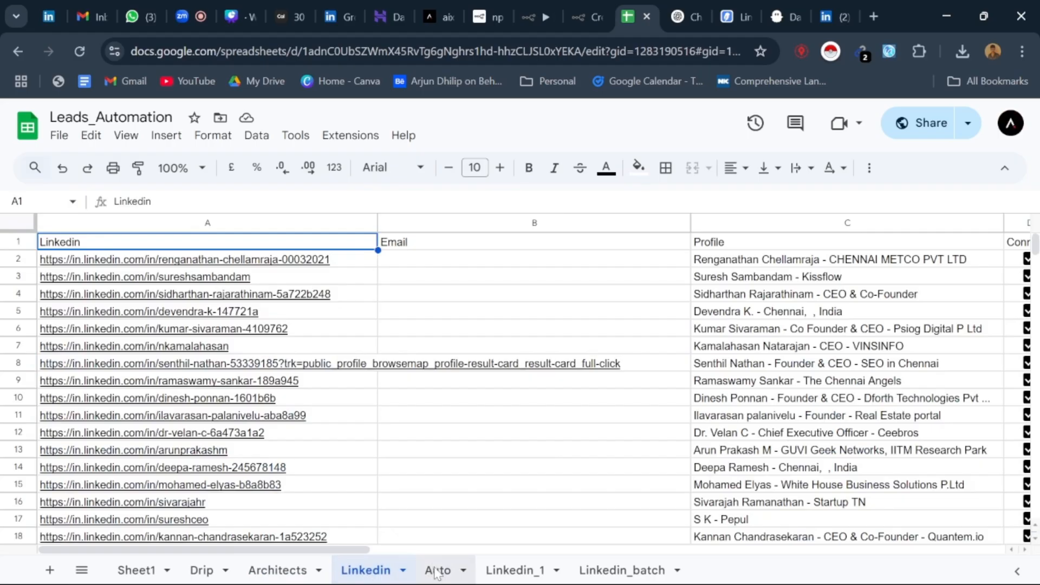
click(438, 571)
click(364, 570)
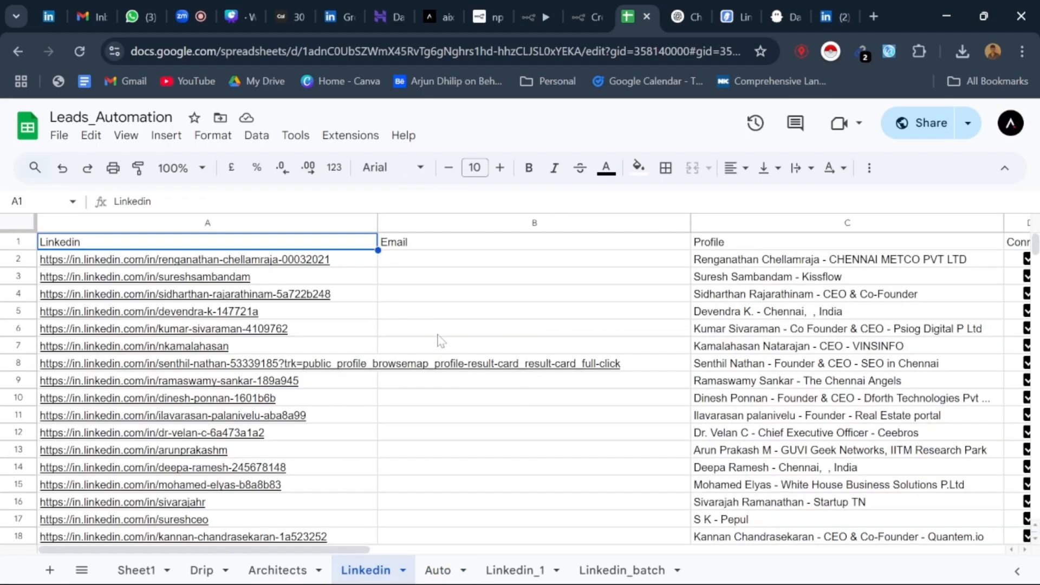
Step: Examine the Linkedin sheet's list of profile links and open the profile linked in cell A6 in a new tab
scroll(440, 340, down, 20)
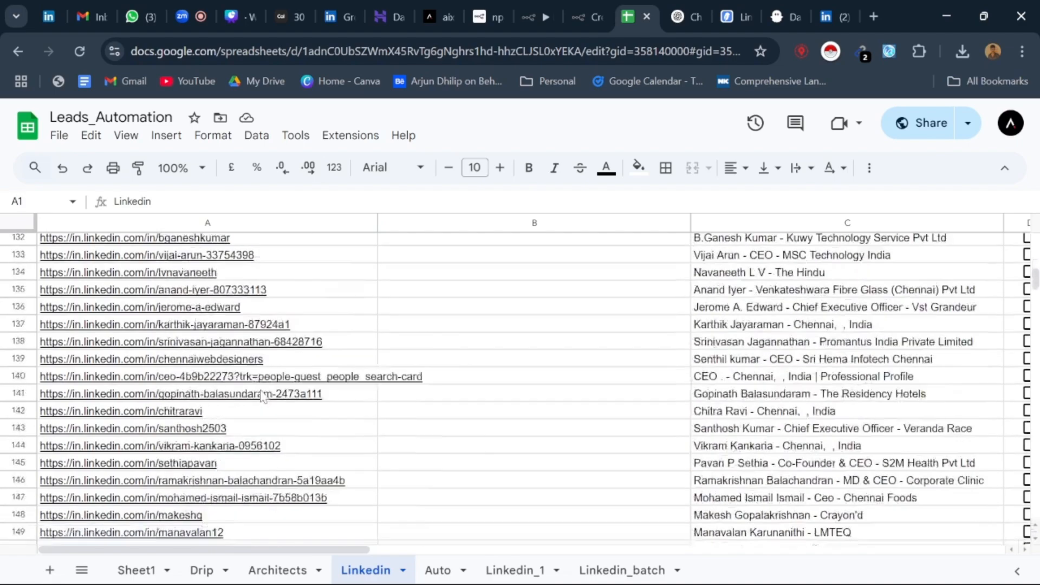
scroll(264, 396, down, 20)
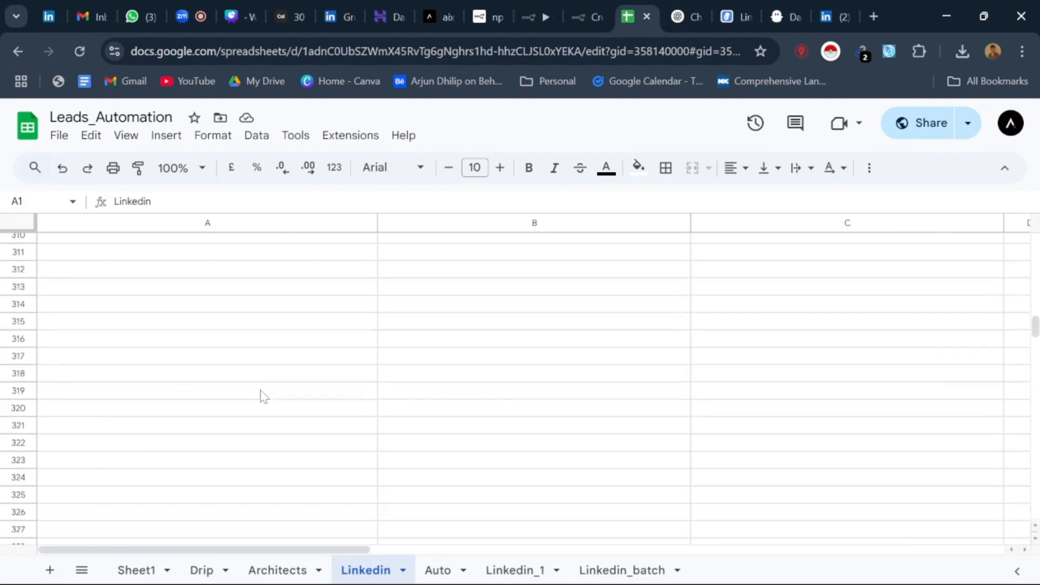
scroll(264, 395, up, 20)
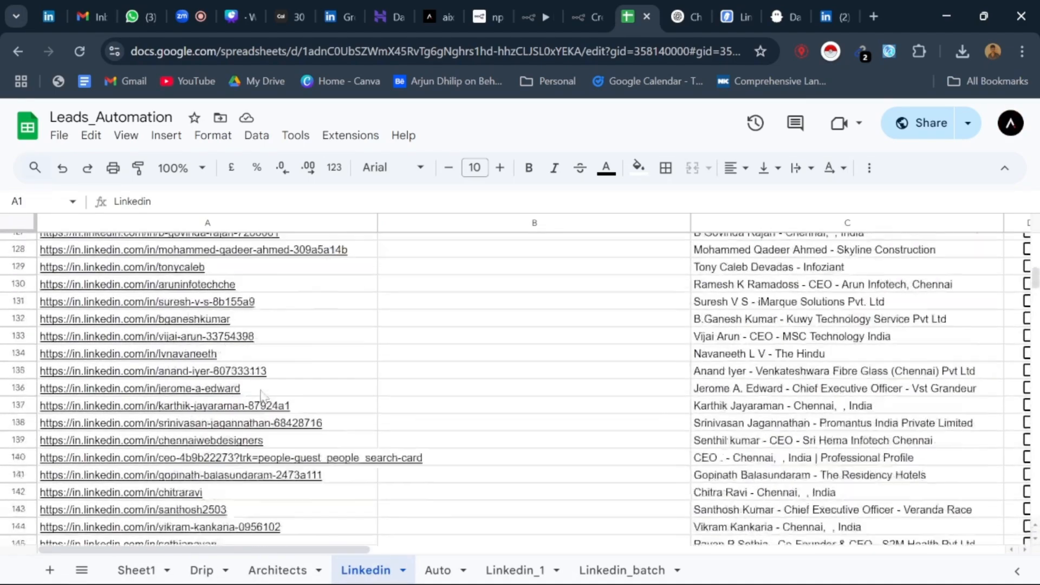
scroll(263, 395, up, 20)
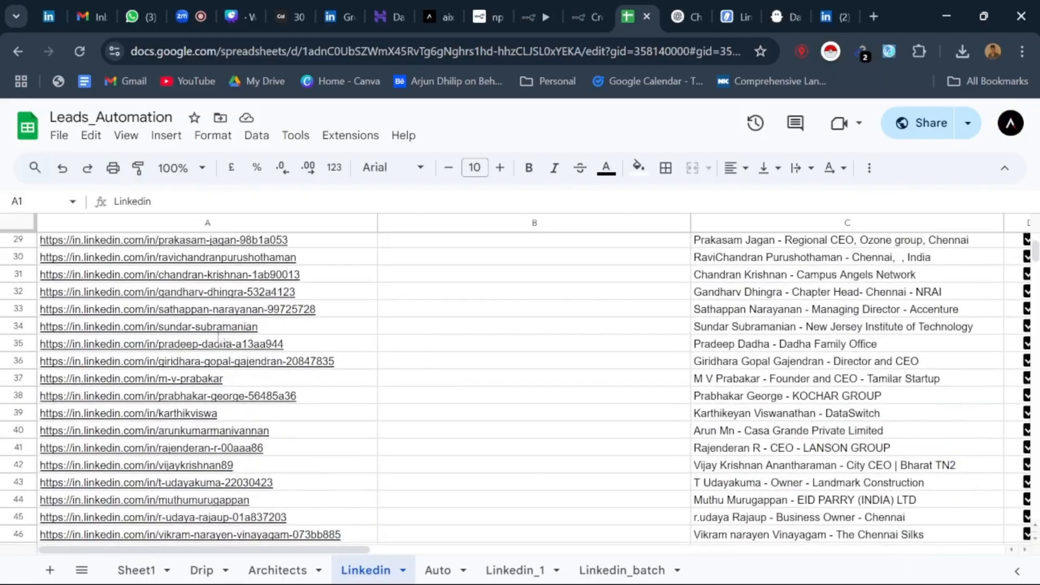
scroll(219, 341, up, 9)
click(211, 330)
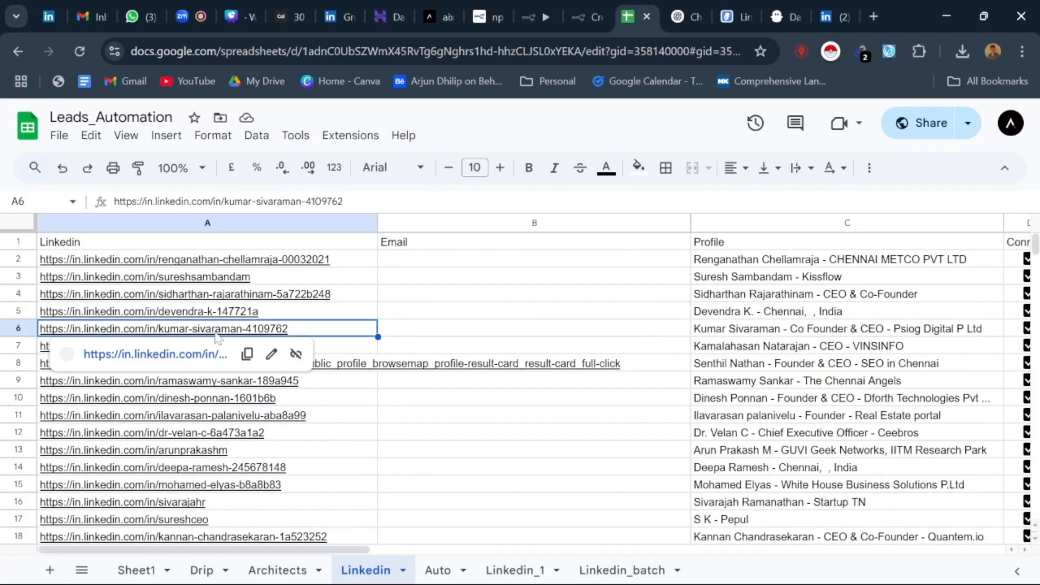
right_click(196, 356)
click(283, 128)
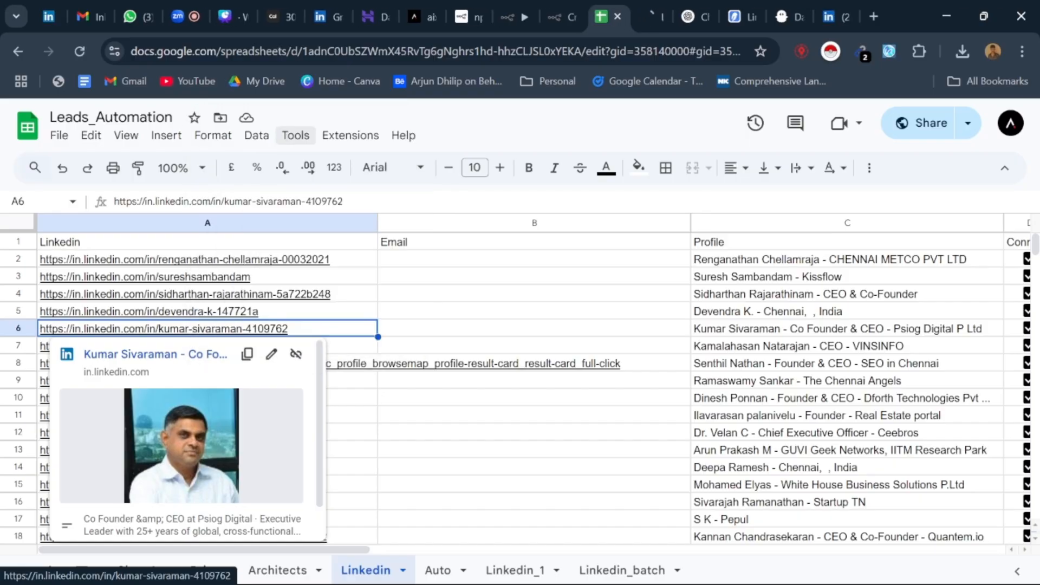
Step: View the LinkedIn profile opened from cell A6, then return to the Linkedin sheet and look through its further profile links
click(651, 13)
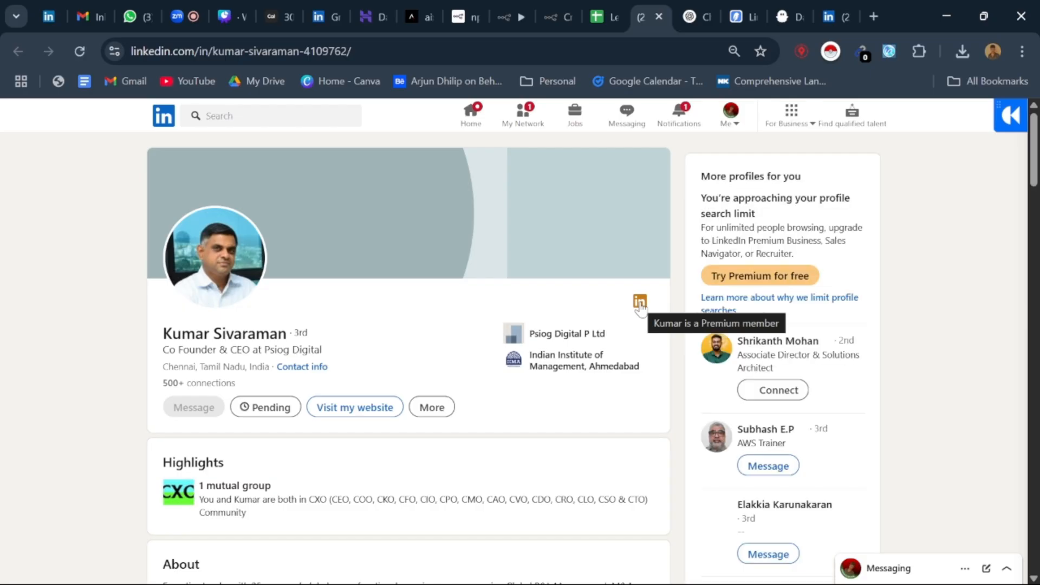
key(ctrl+shift+Tab)
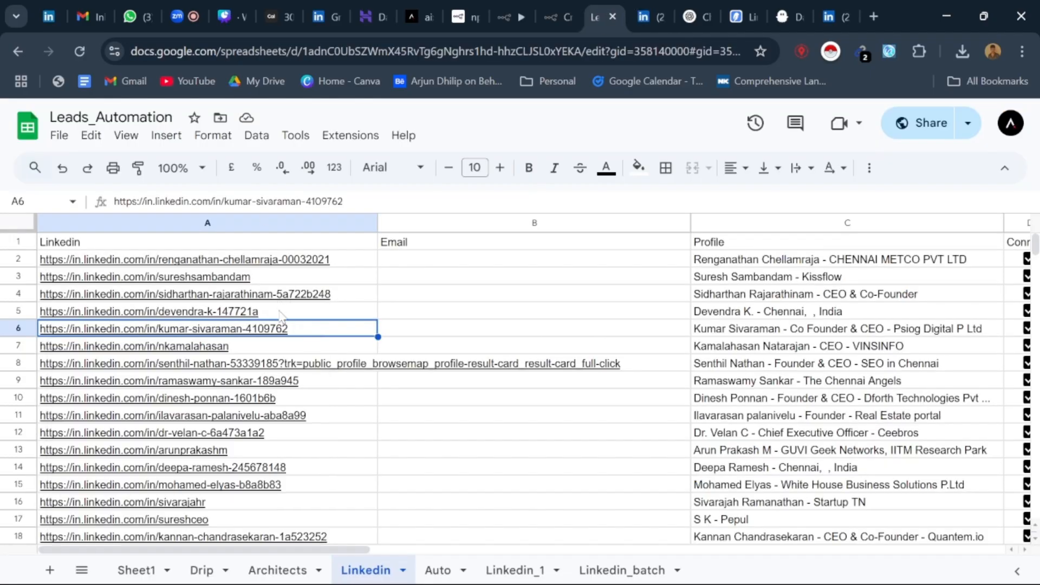
click(281, 300)
scroll(351, 382, down, 4)
scroll(280, 405, down, 6)
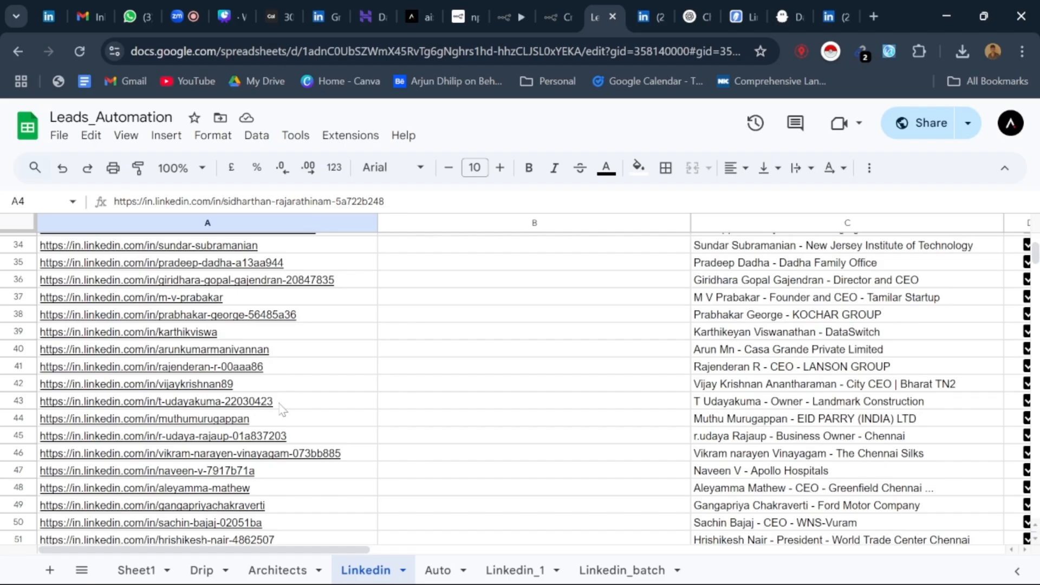
scroll(281, 409, down, 5)
scroll(282, 409, up, 9)
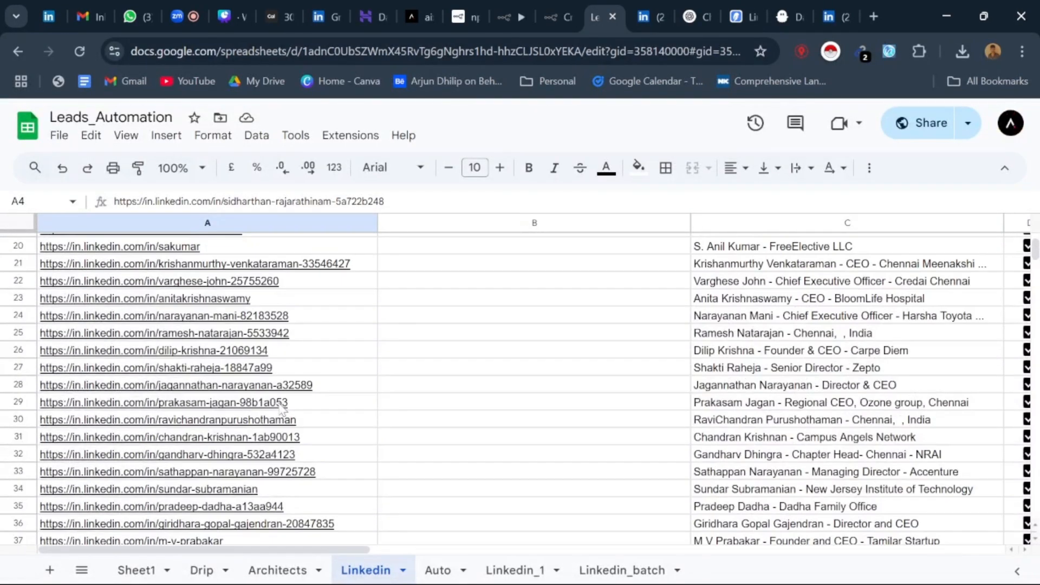
scroll(216, 412, down, 10)
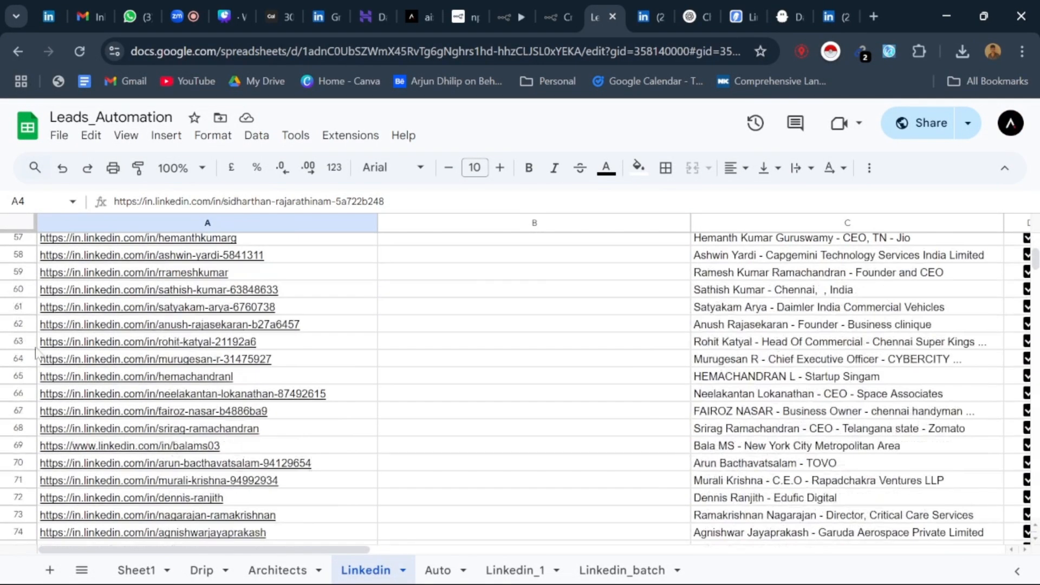
scroll(65, 333, up, 3)
Step: Open the LinkedIn profile linked in cell A52 in a new tab and view its connection request status
click(130, 314)
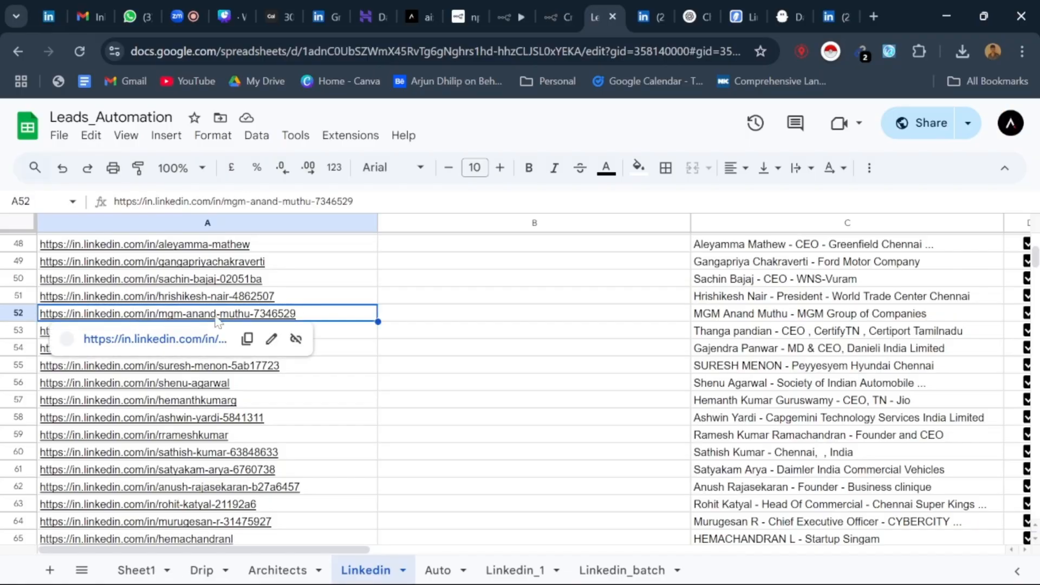
right_click(205, 342)
click(217, 353)
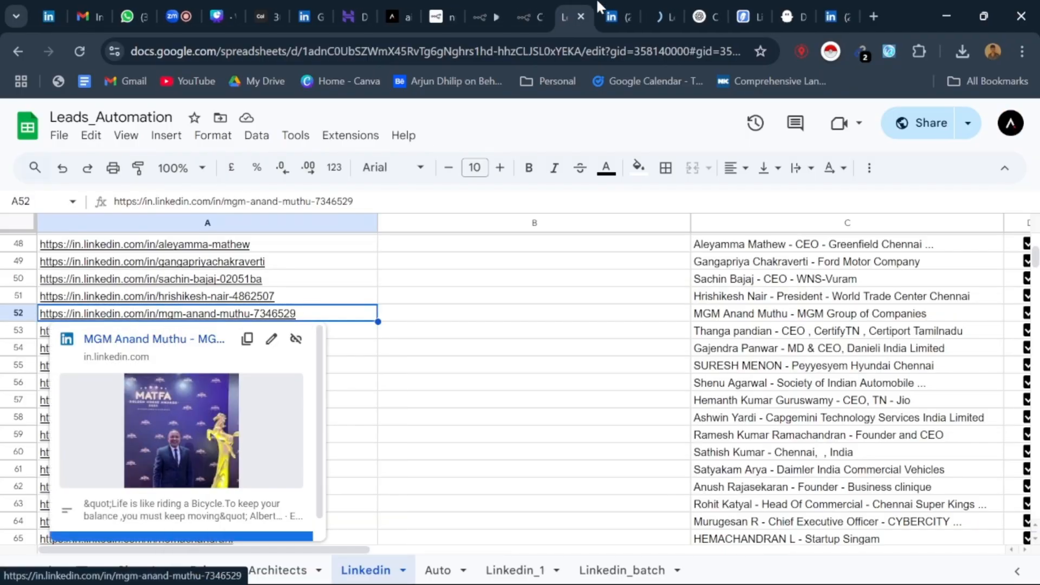
click(657, 16)
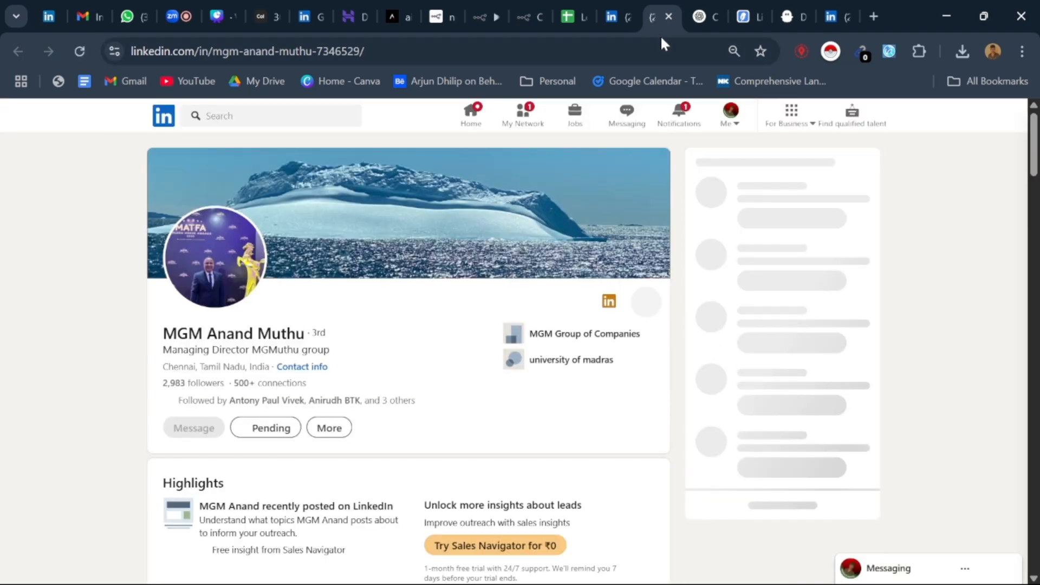
Step: Close both opened LinkedIn profile tabs and return to the Leads_Automation spreadsheet
click(670, 16)
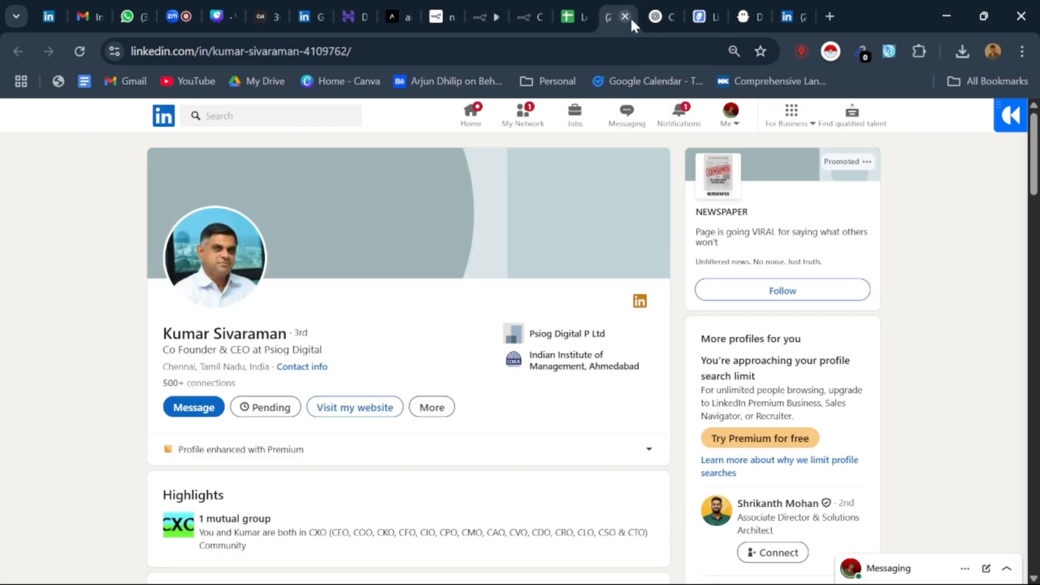
click(626, 14)
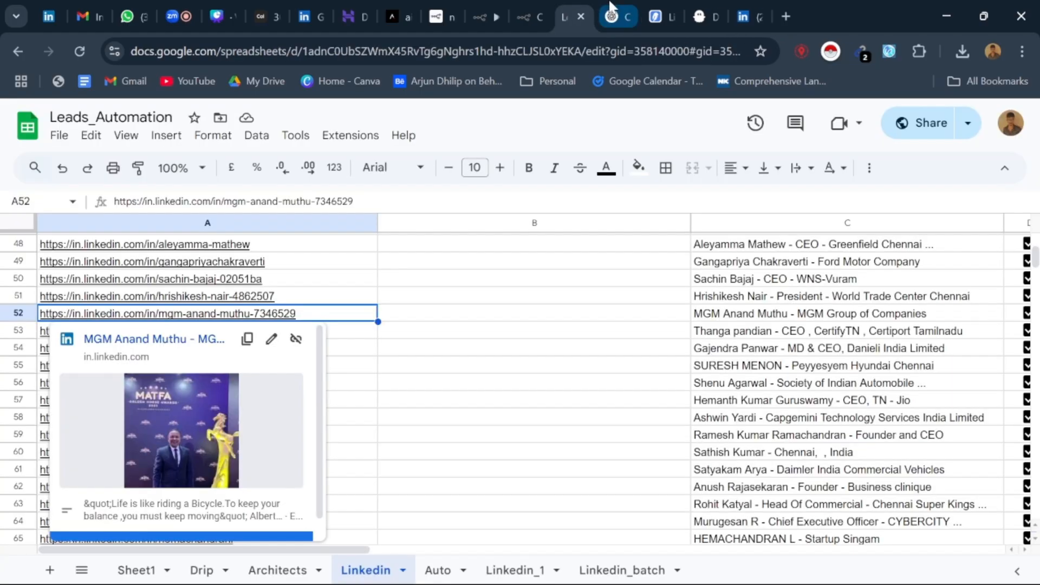
click(611, 6)
click(566, 15)
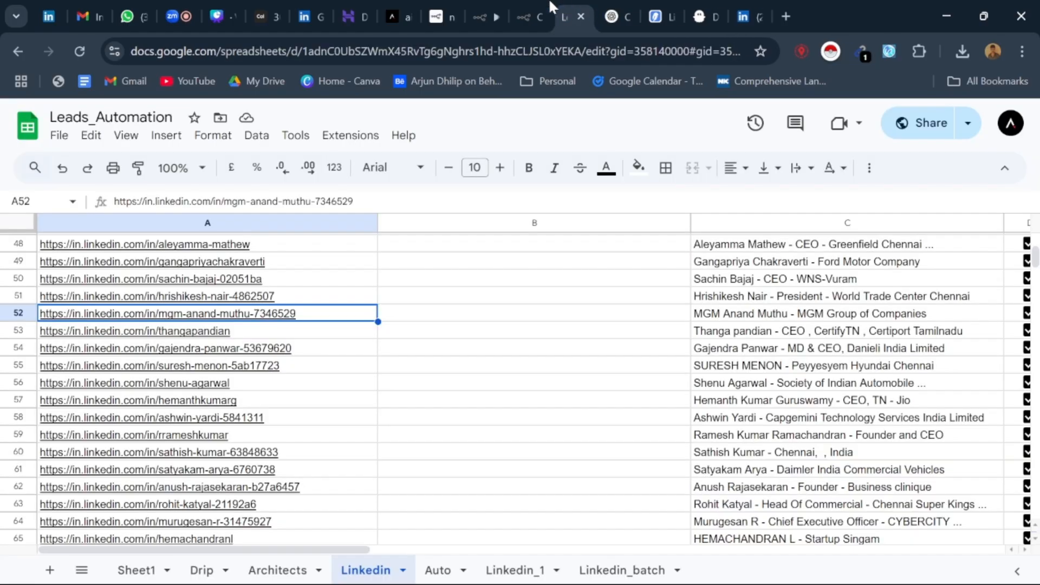
Step: Show the Leads workflow in n8n and switch back to the Zoom meeting
click(484, 8)
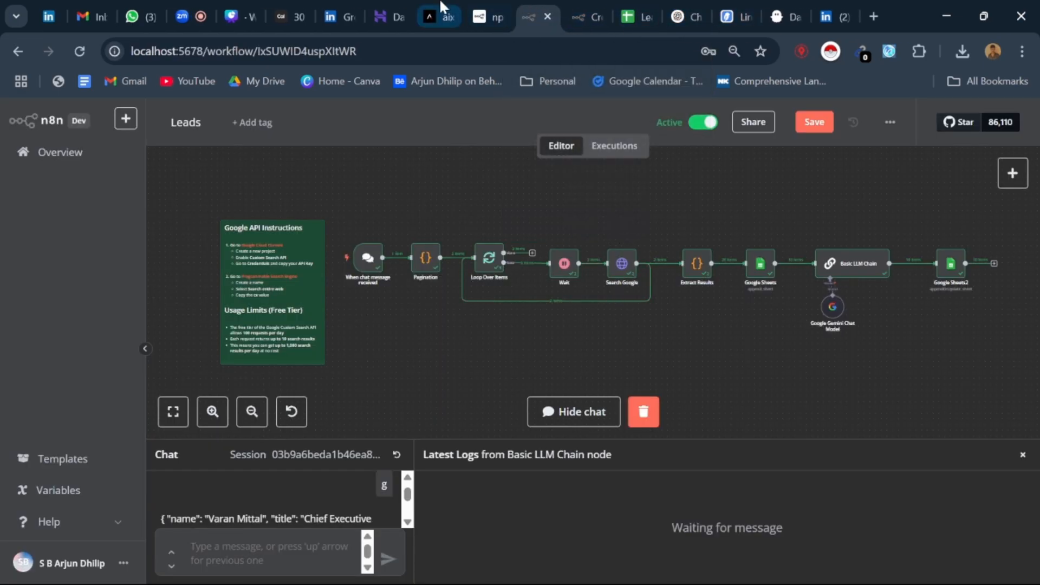
click(191, 16)
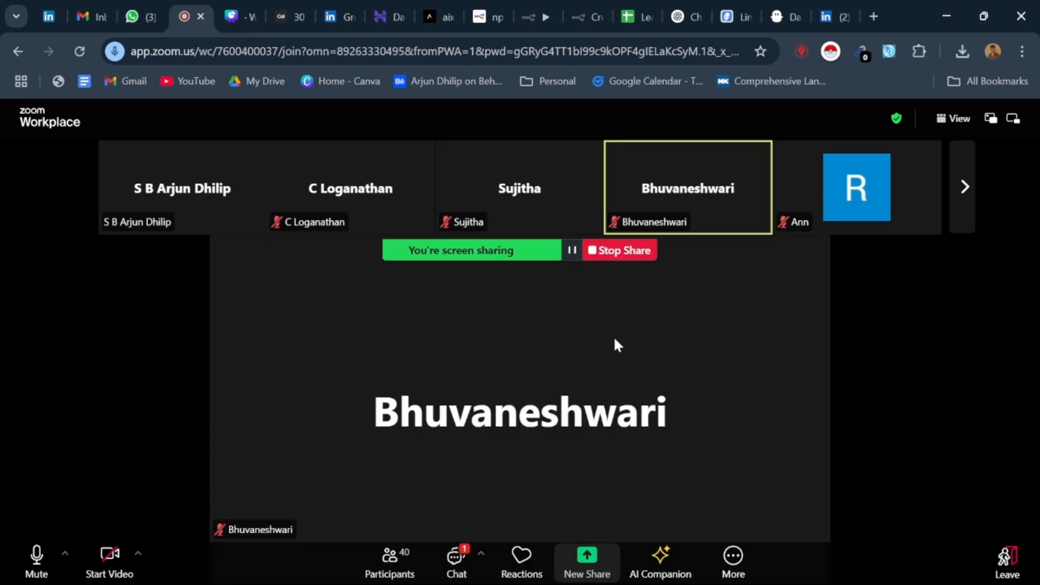
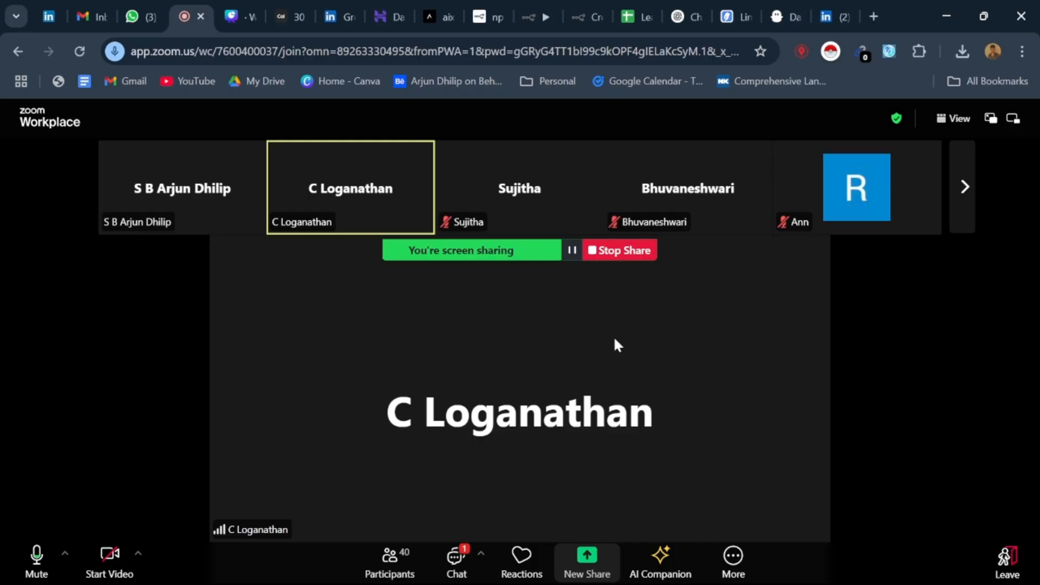
Step: Switch to the Leads_Automation spreadsheet and look through the lead rows in the Linkedin_batch sheet
click(642, 8)
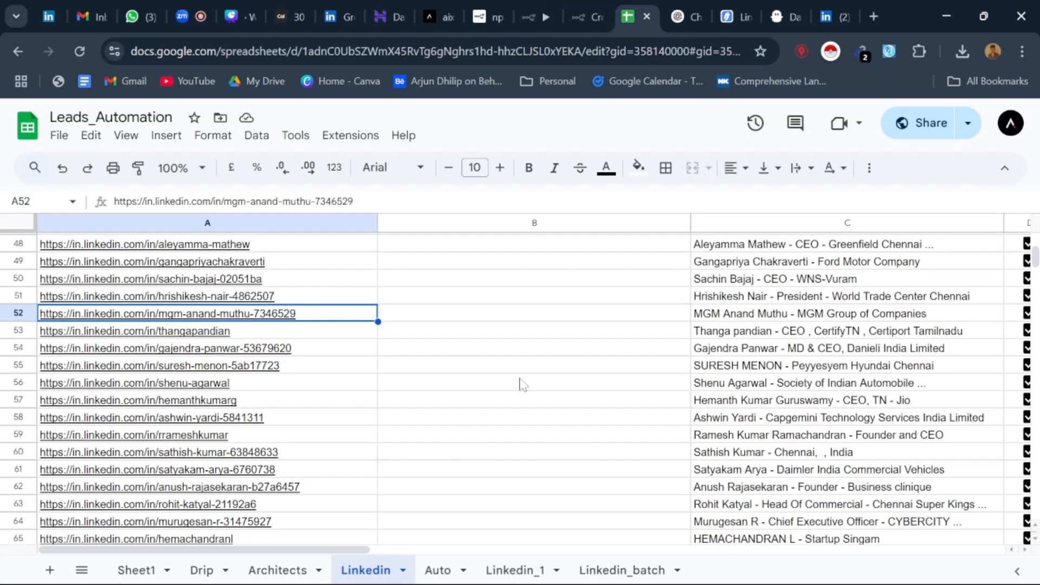
click(608, 571)
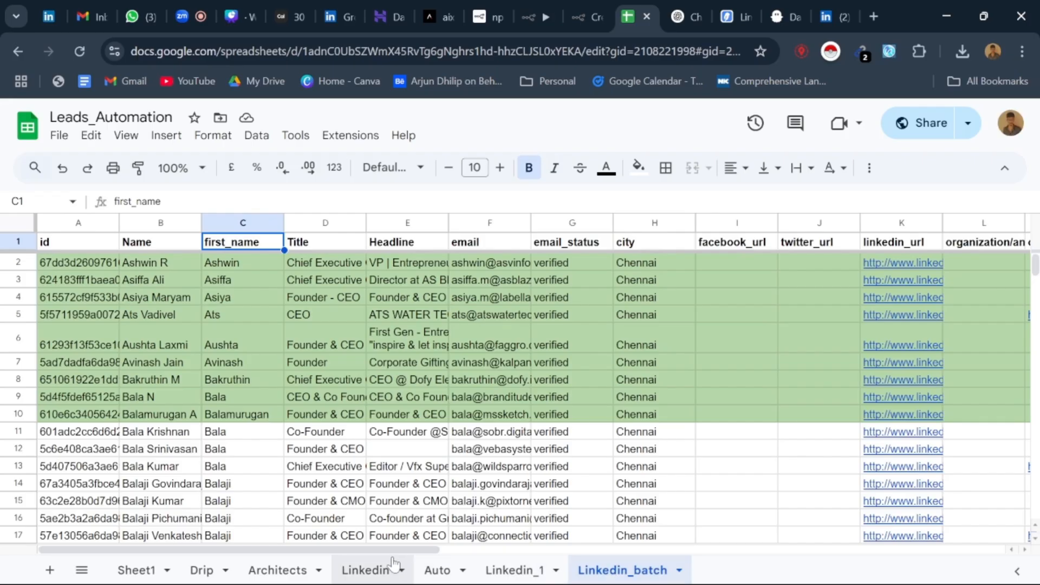
scroll(412, 371, down, 9)
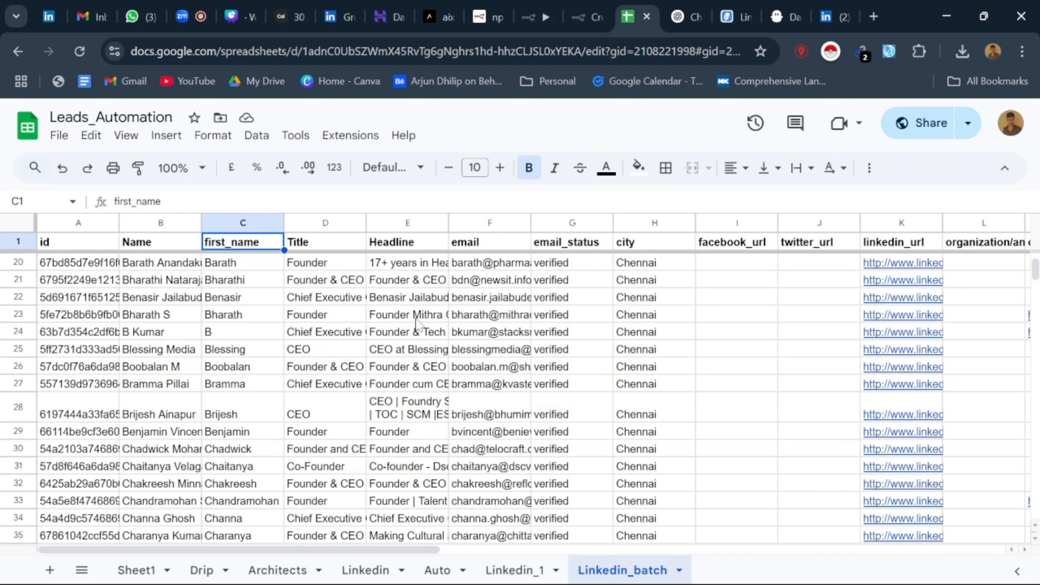
scroll(413, 369, down, 2)
scroll(413, 372, down, 3)
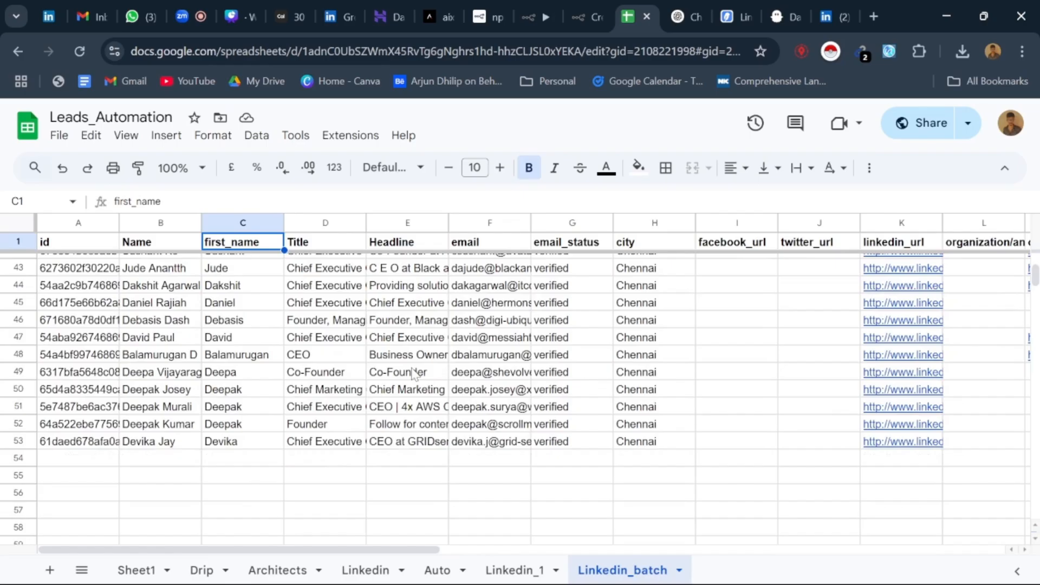
scroll(412, 380, up, 13)
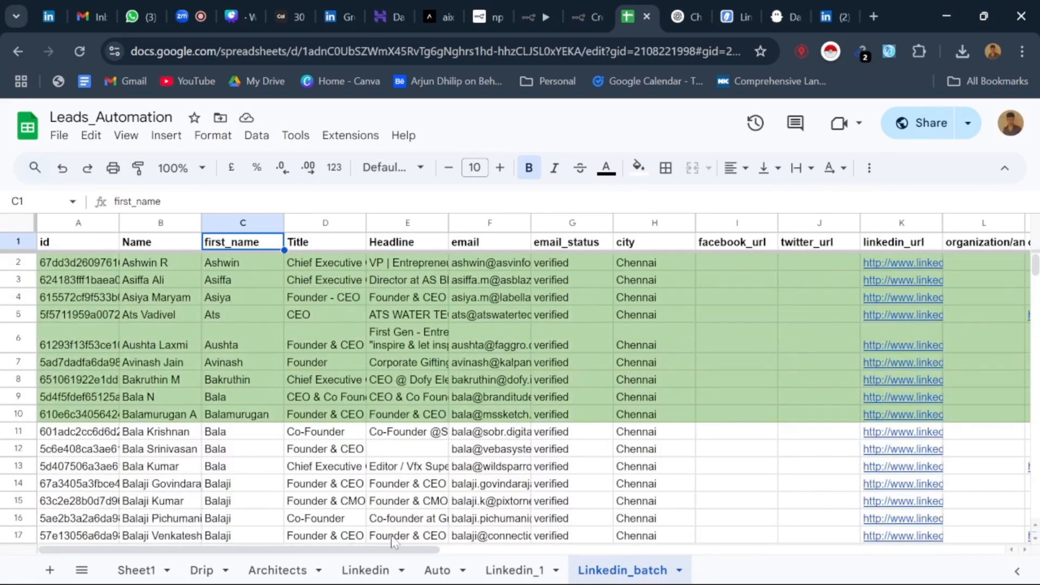
Step: Look across the organization columns of the Linkedin_batch sheet, return to column A and go to the end of its lead list
drag(394, 549, 874, 569)
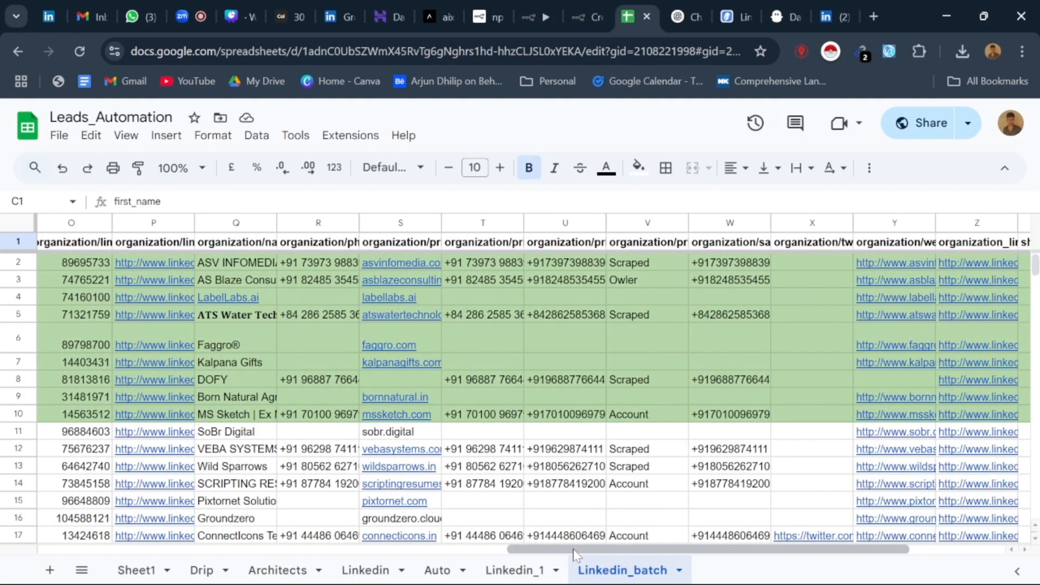
drag(573, 550, 77, 550)
scroll(504, 265, down, 5)
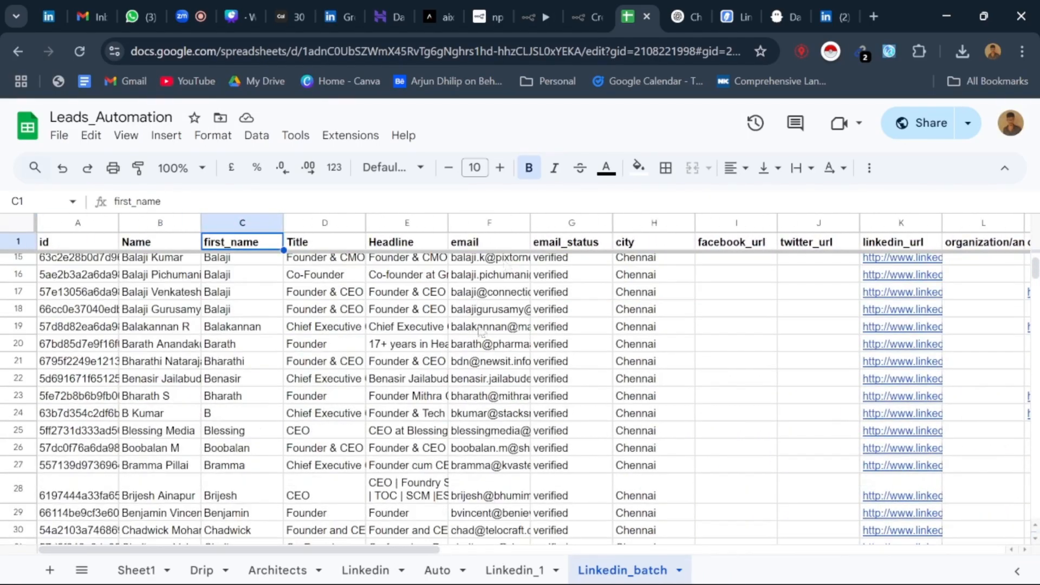
scroll(504, 331, up, 5)
scroll(489, 270, down, 15)
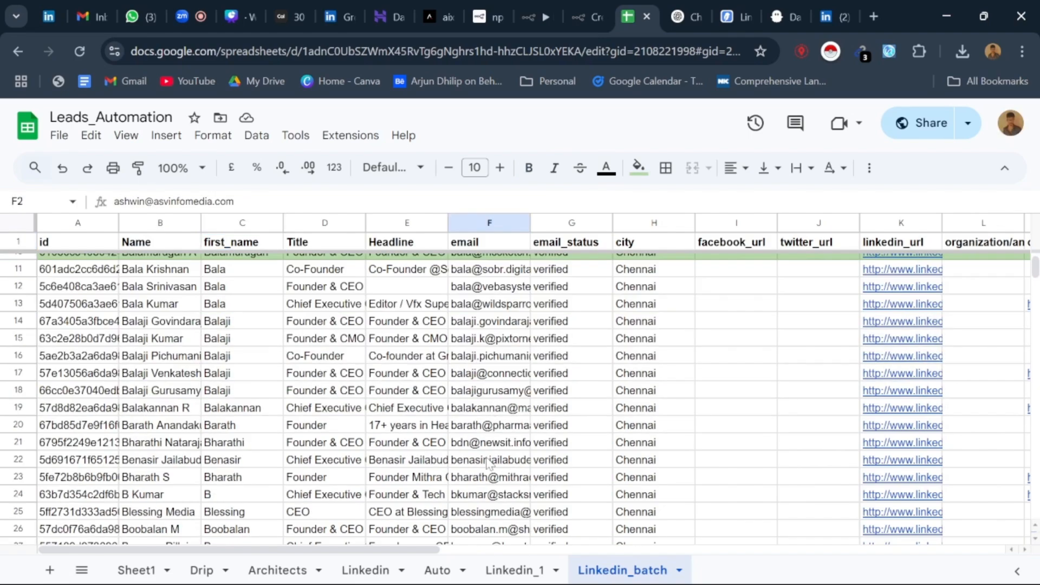
Step: Open the Linkedin_1 sheet and select all the lead emails in cells F2:F762 to count them
click(515, 571)
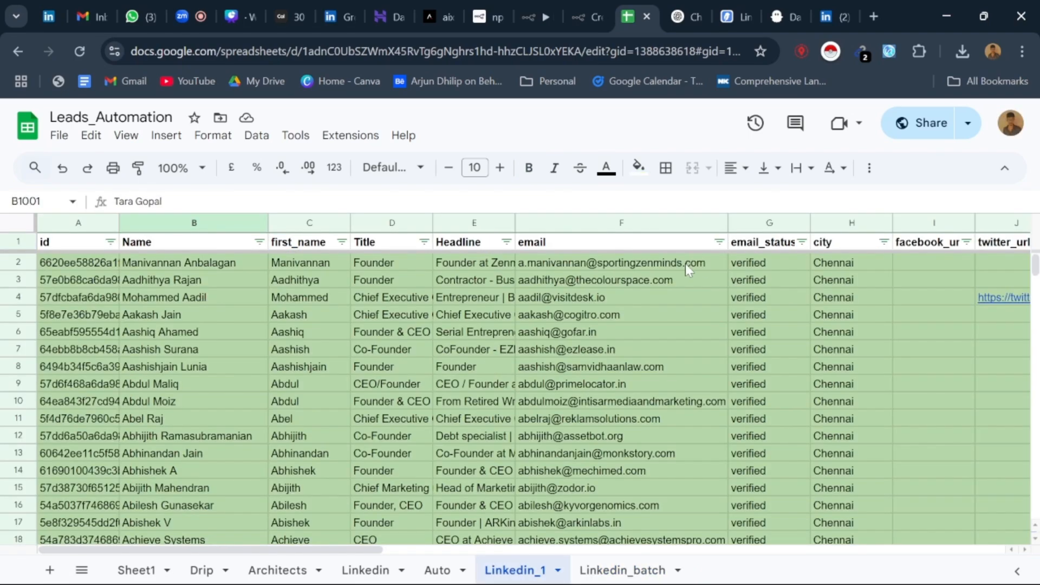
click(613, 259)
scroll(606, 431, down, 20)
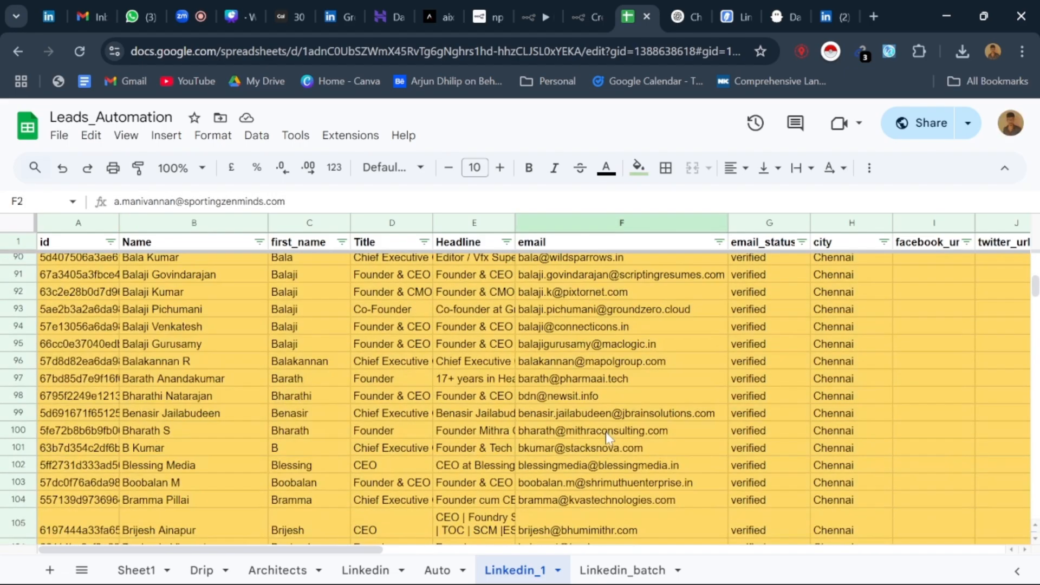
scroll(605, 434, down, 20)
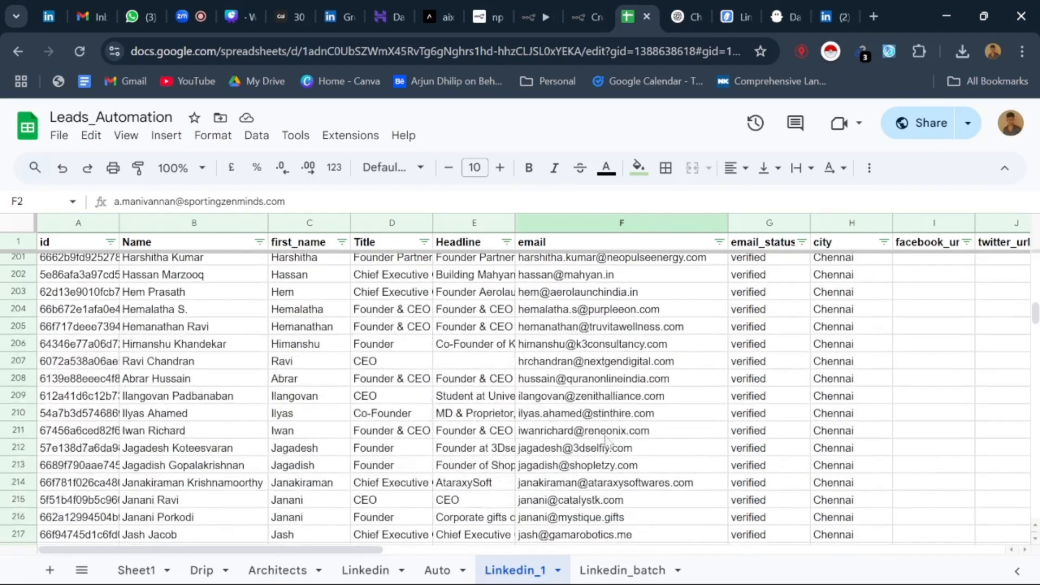
scroll(607, 440, down, 20)
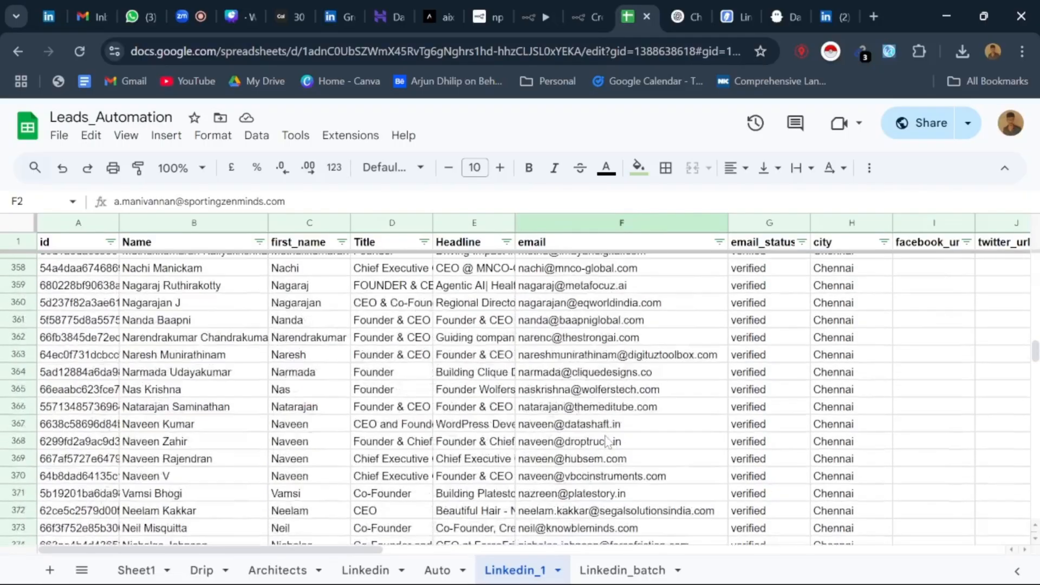
scroll(607, 441, down, 20)
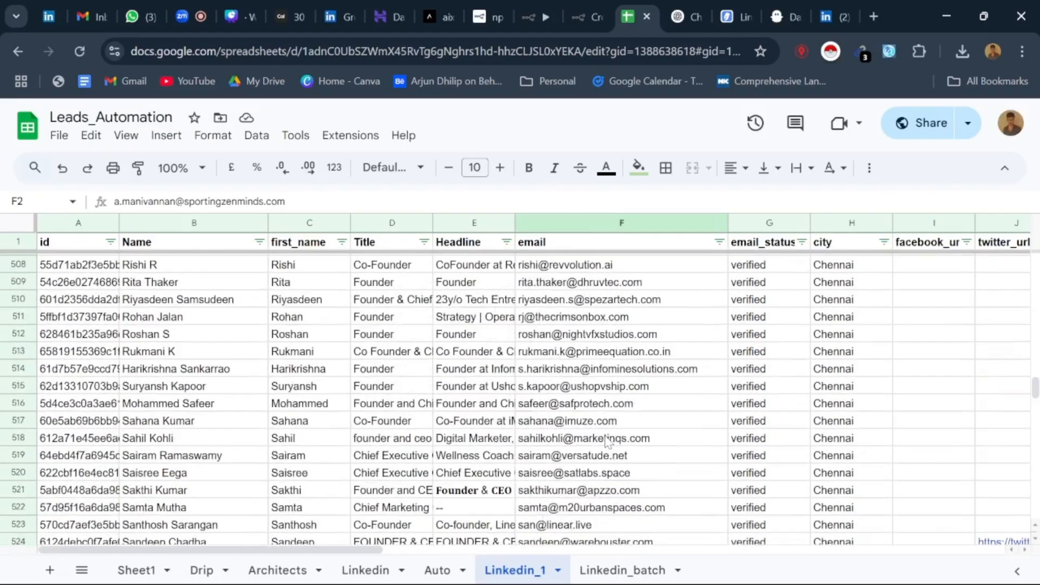
scroll(607, 441, down, 20)
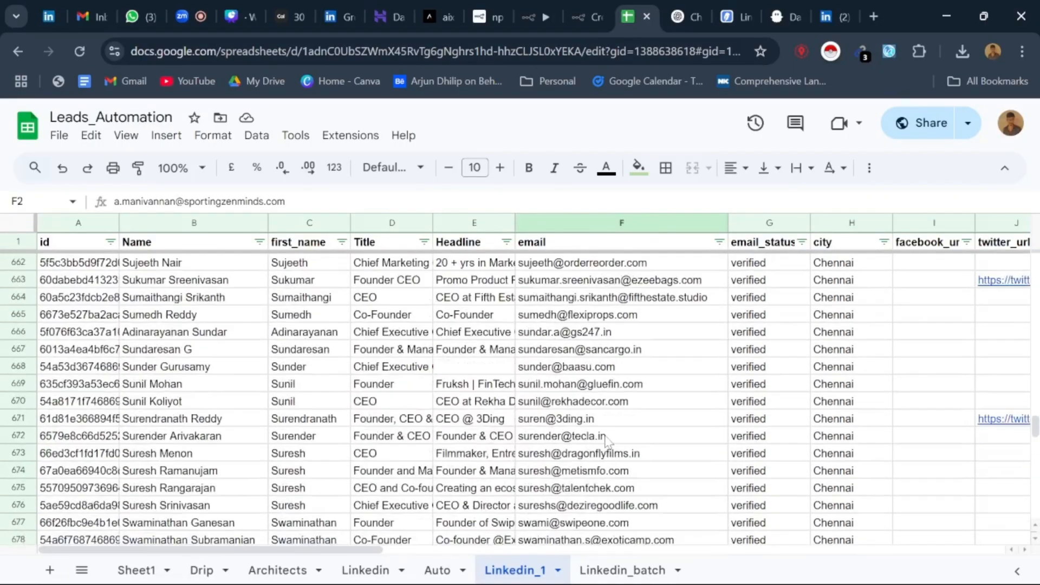
scroll(607, 441, down, 20)
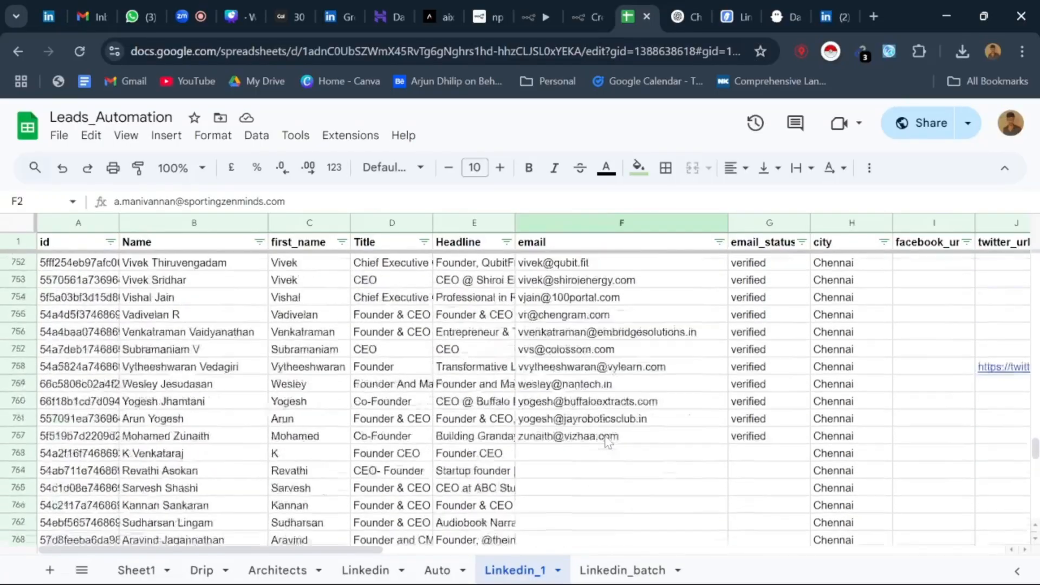
scroll(607, 441, up, 2)
shift+click(593, 519)
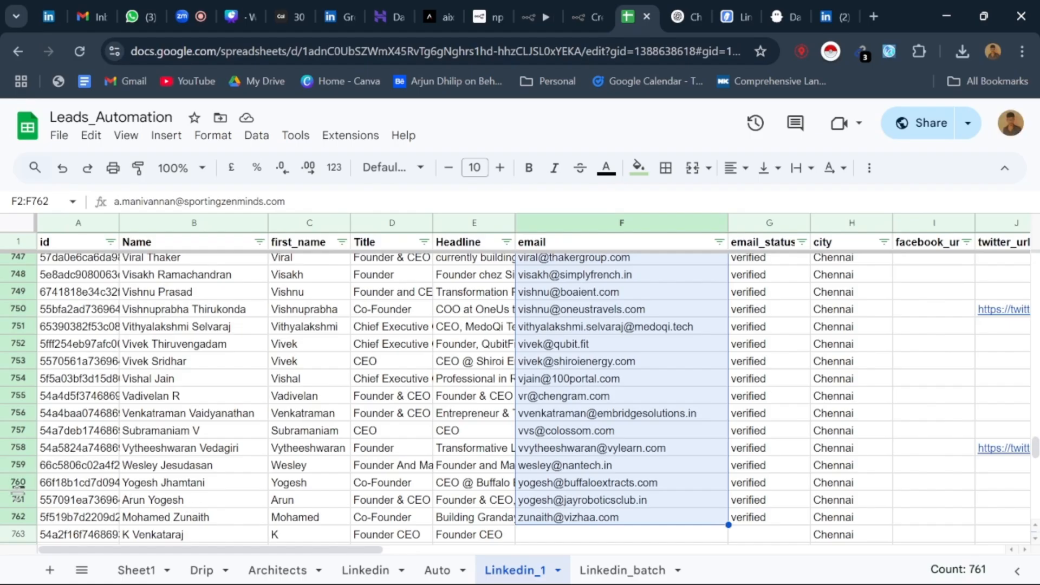
Step: Examine the leads below row 762 in Linkedin_1, including their linkedin_url and organization contact columns
scroll(551, 519, down, 2)
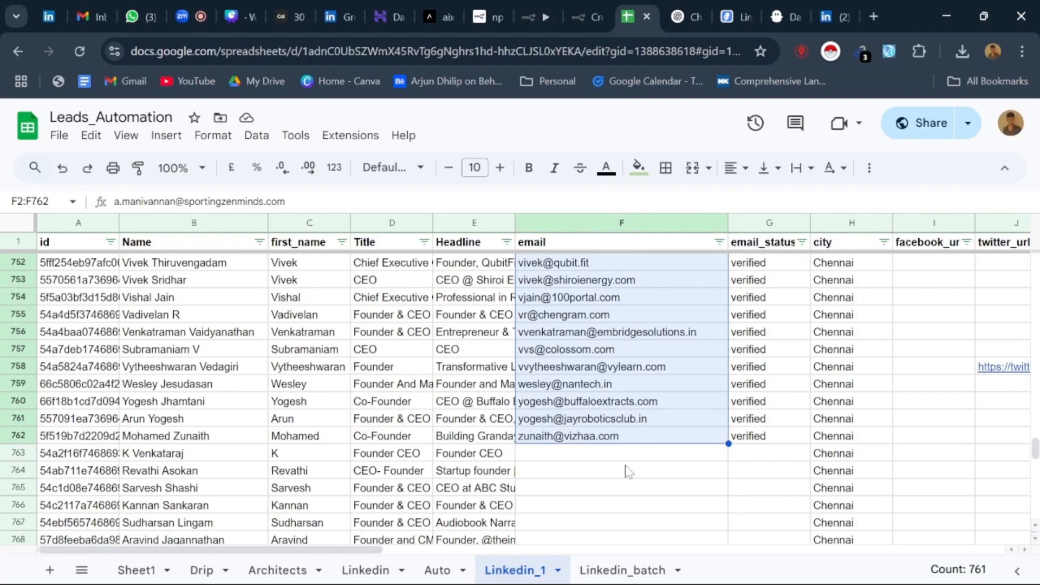
drag(353, 549, 690, 573)
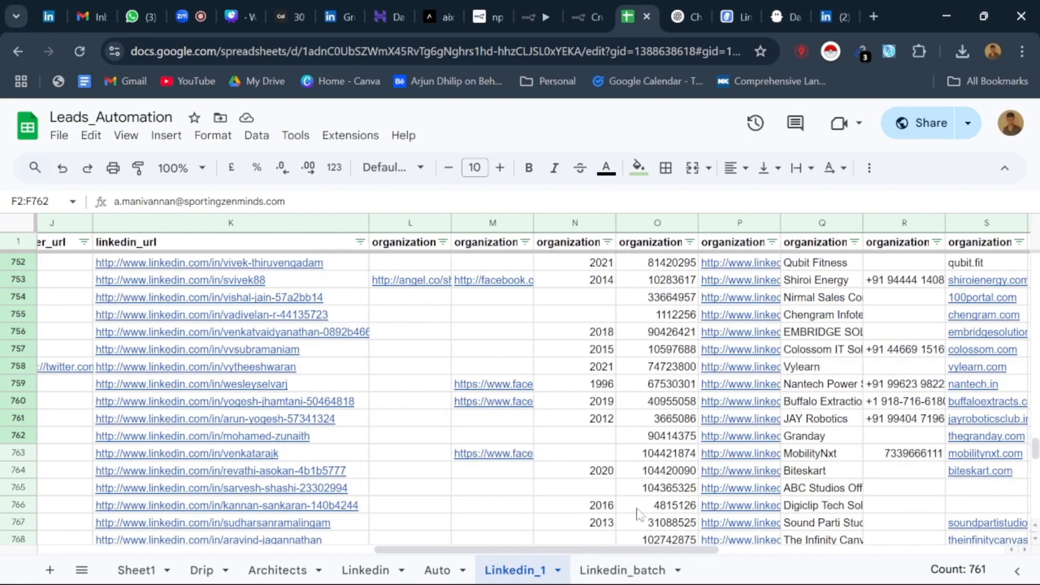
drag(610, 549, 767, 552)
scroll(634, 293, down, 3)
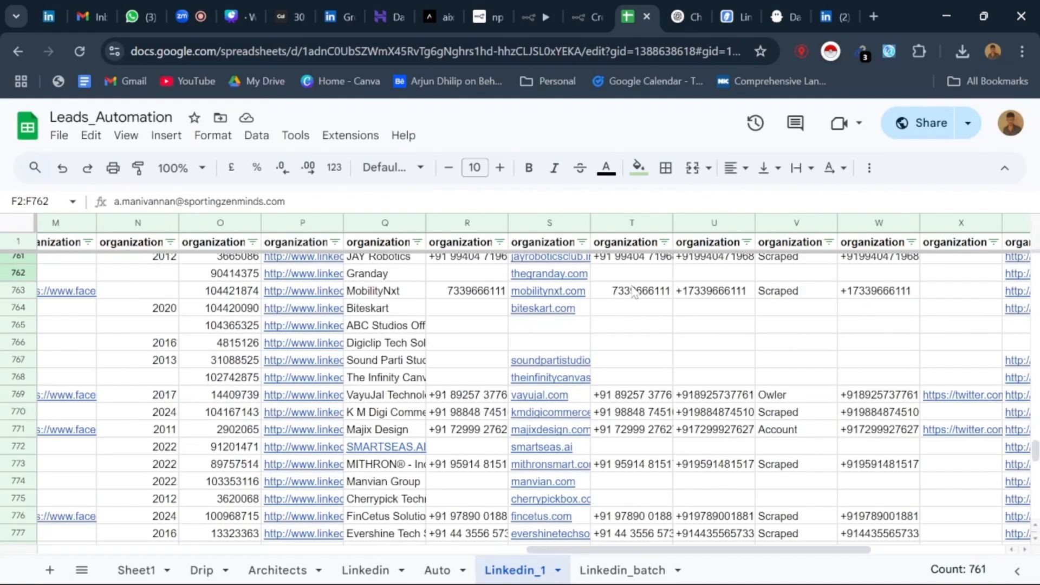
scroll(634, 293, down, 20)
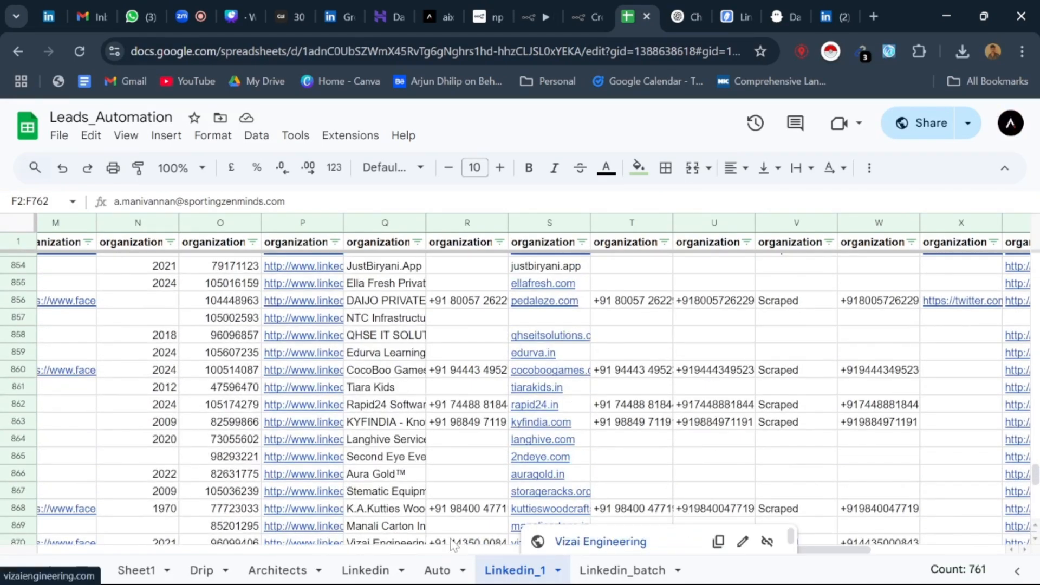
click(383, 550)
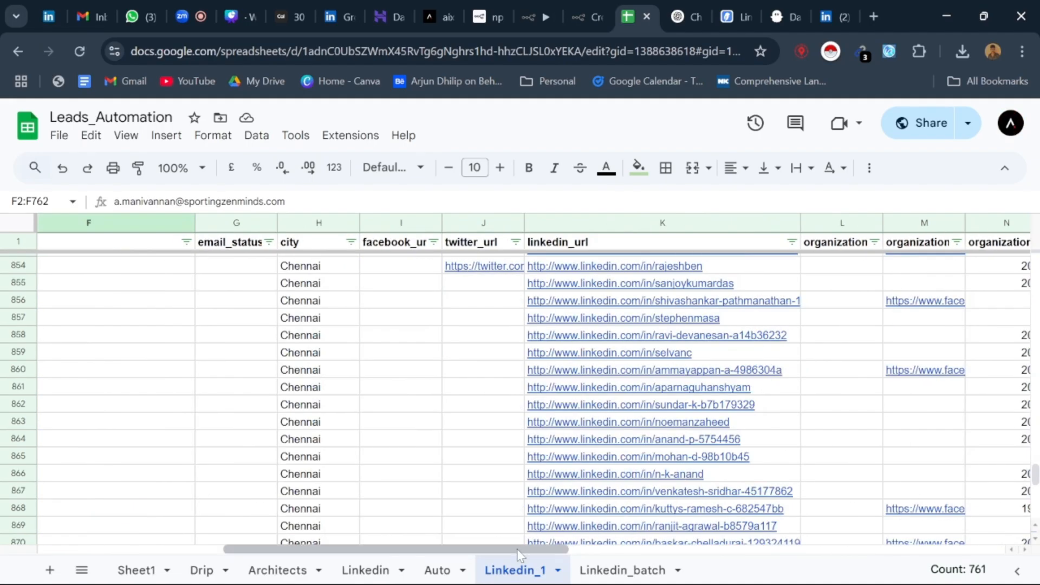
drag(519, 554, 420, 571)
Step: Move the Linkedin sheet between Linkedin_1 and Linkedin_batch, and show its checkbox columns D to F
drag(515, 554, 542, 558)
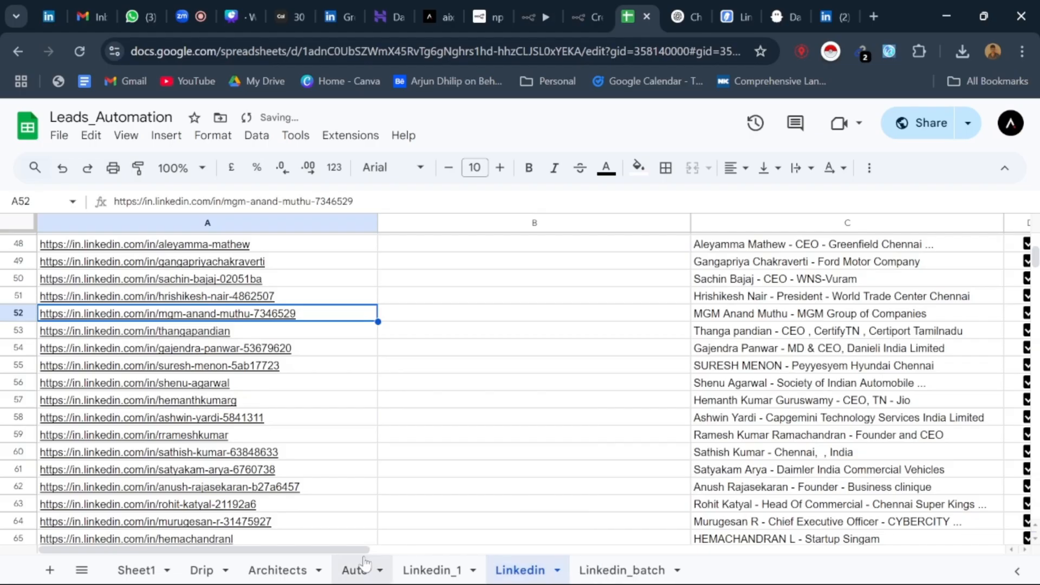
drag(362, 552, 609, 561)
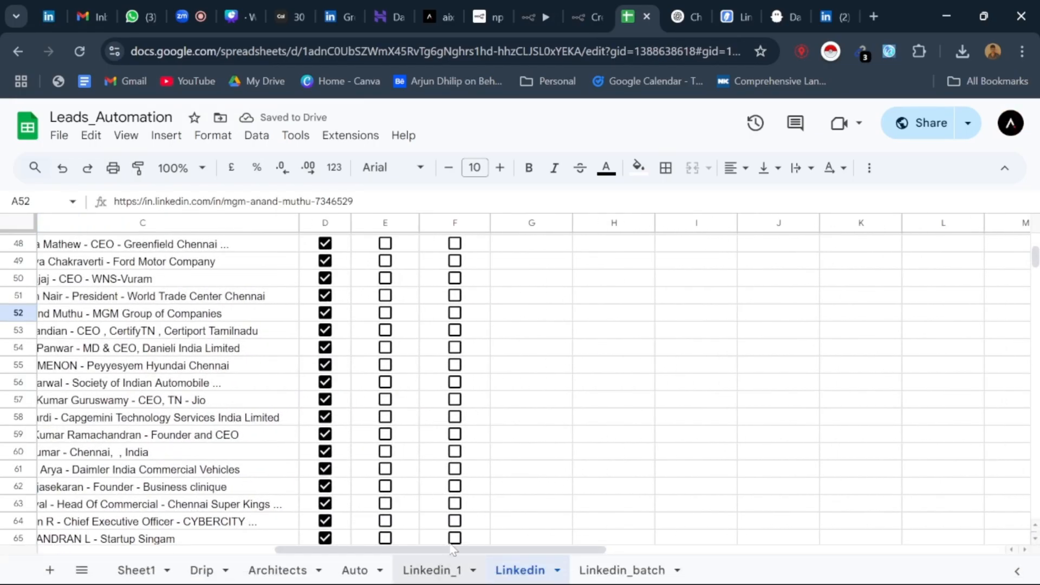
Step: Return to the Linkedin_1 sheet and look through the leads without emails down to about row 985
click(442, 561)
drag(438, 554, 789, 581)
drag(654, 582, 566, 580)
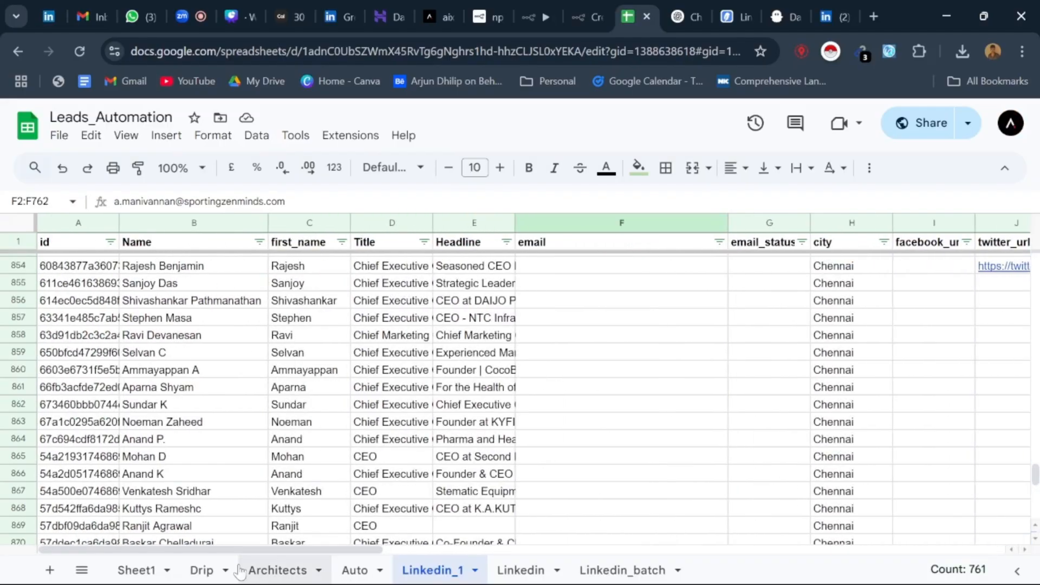
scroll(479, 400, up, 1)
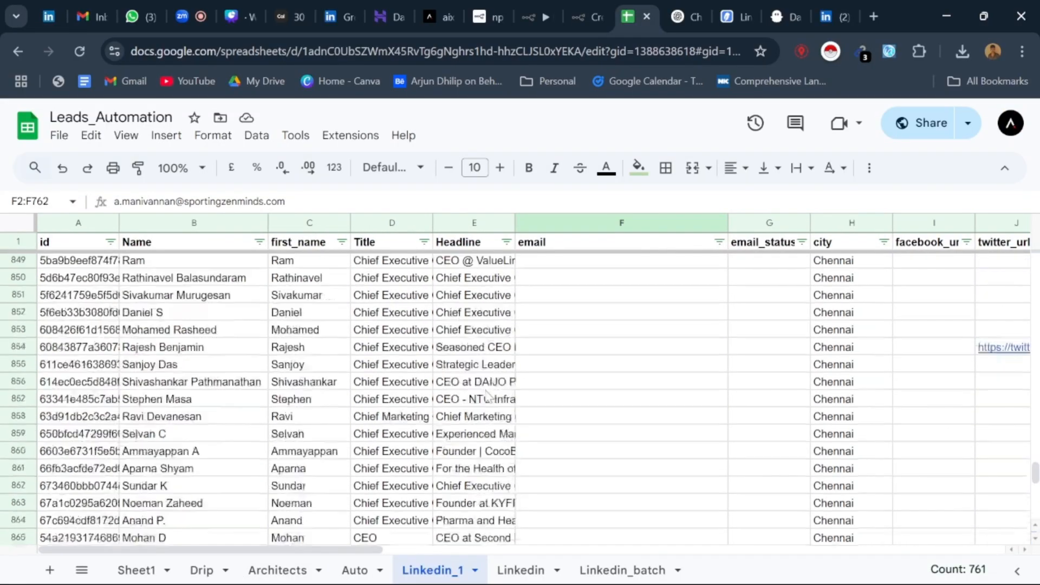
scroll(499, 412, down, 20)
scroll(521, 422, down, 10)
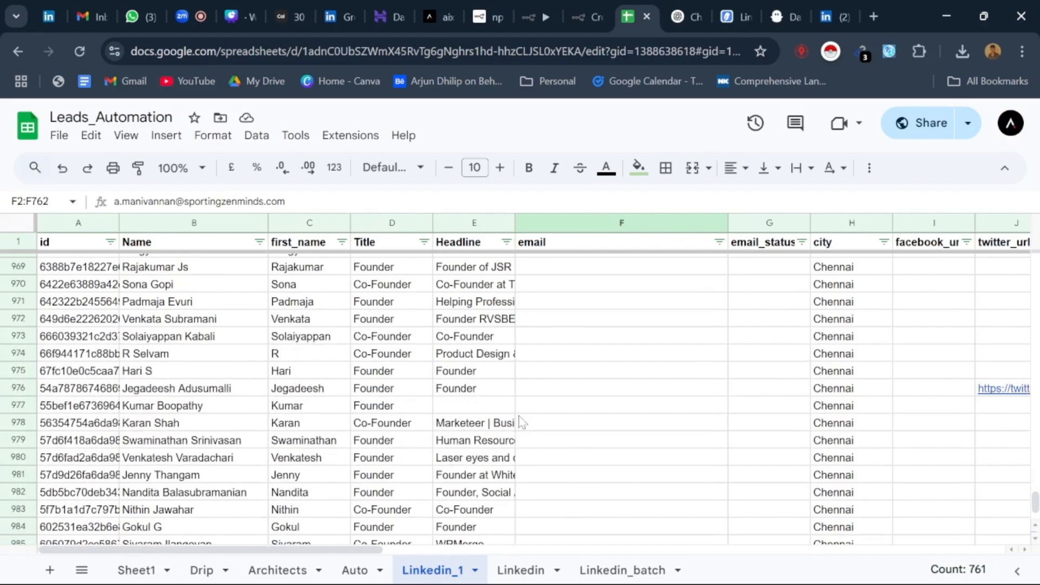
Step: Show the linkedin_url column of Linkedin_1 and look through its profile links back up to row 2
drag(318, 553, 590, 551)
scroll(559, 468, up, 20)
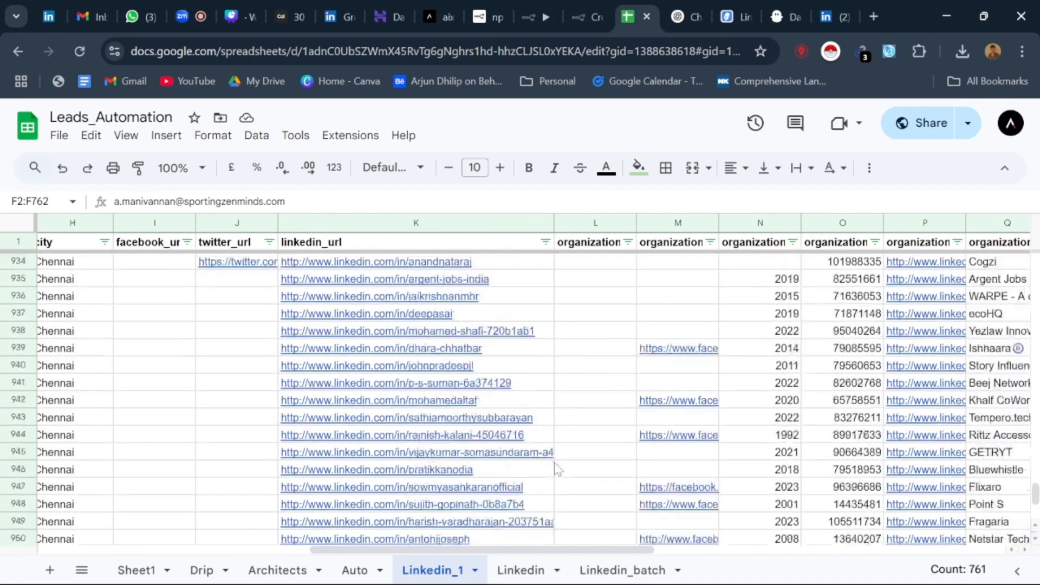
scroll(411, 351, up, 20)
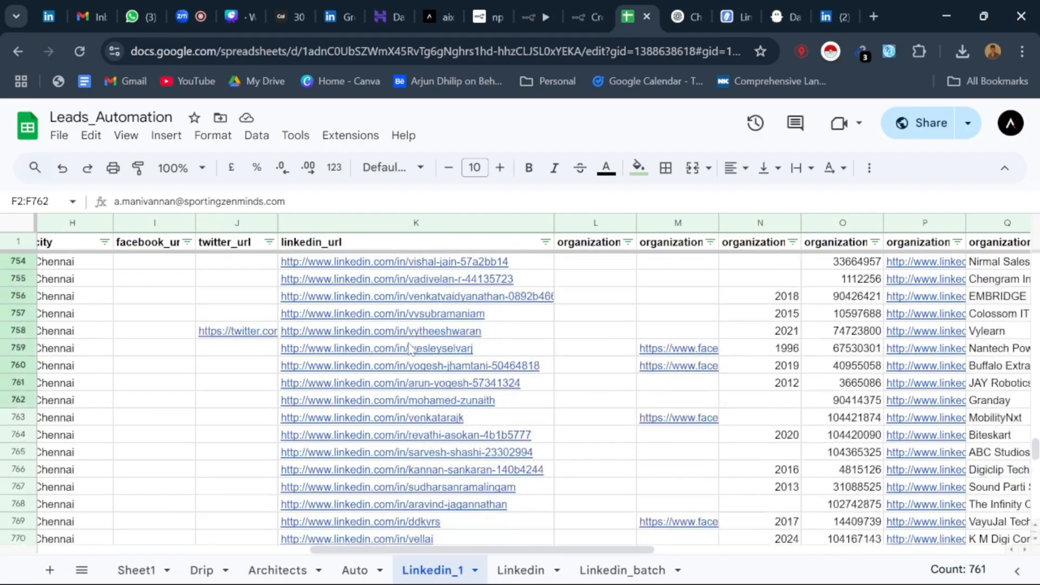
scroll(411, 350, up, 20)
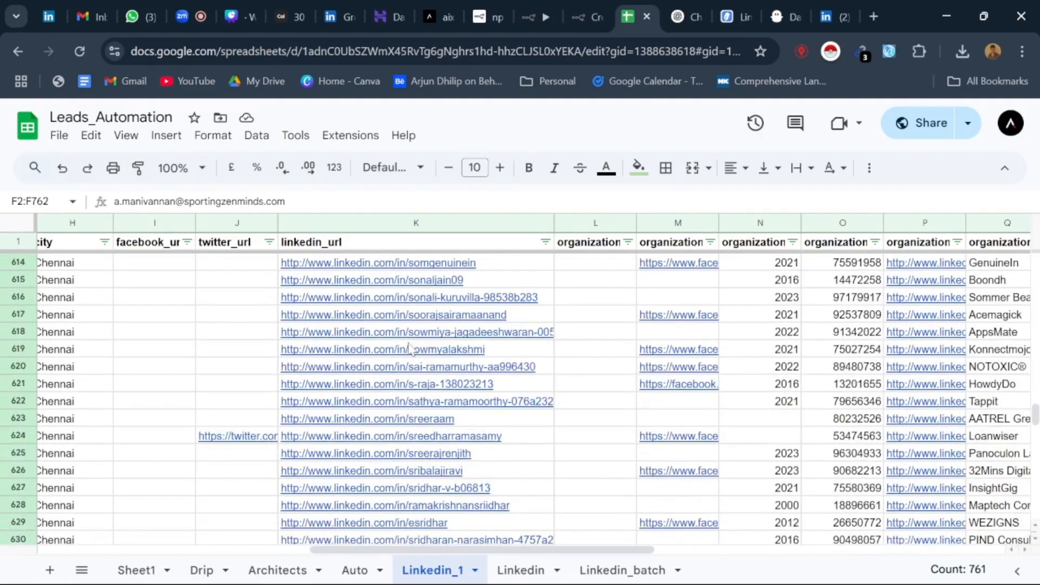
scroll(412, 351, up, 20)
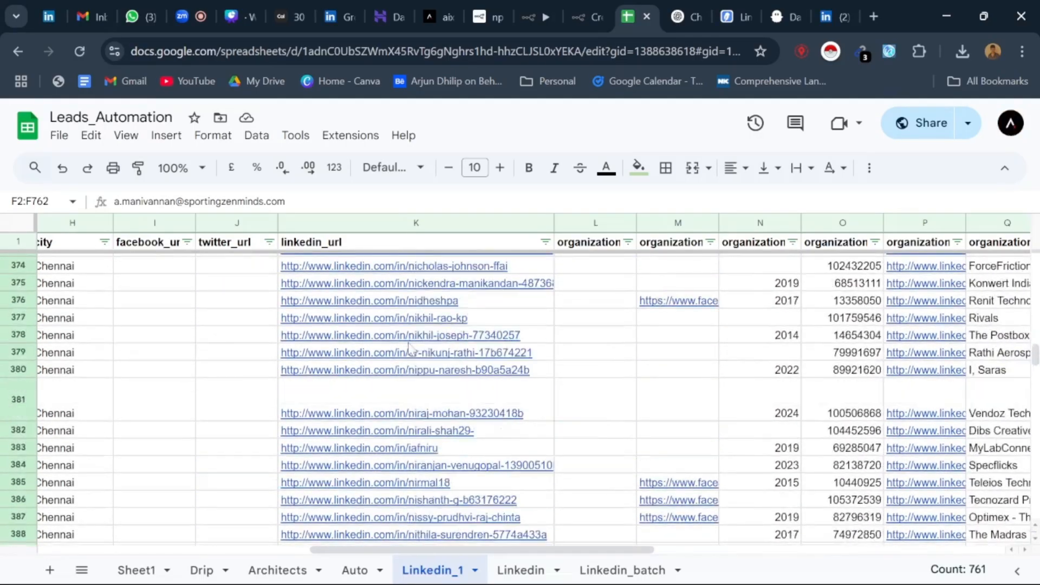
scroll(410, 348, up, 20)
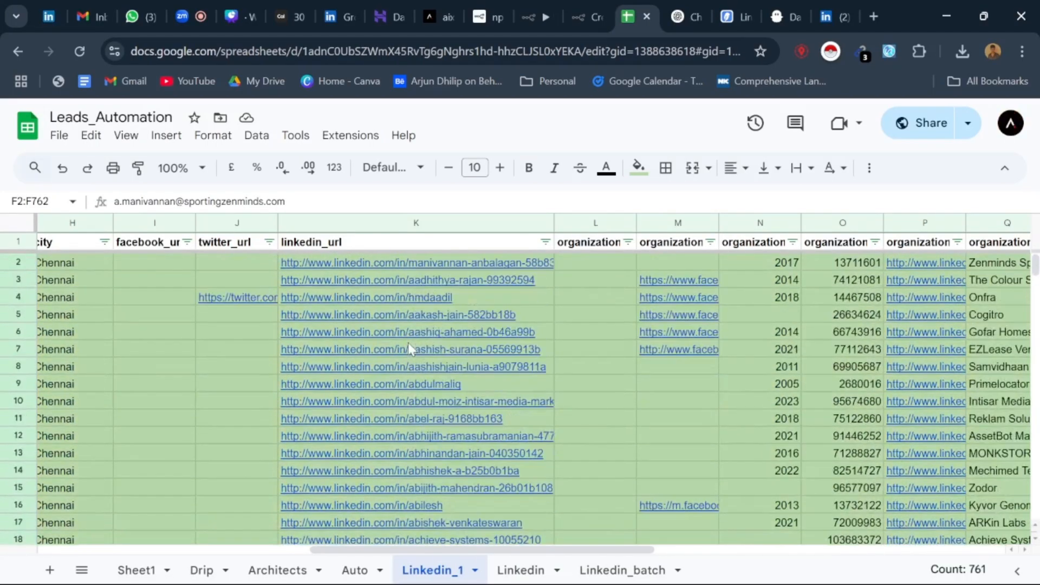
Step: Switch back to the Zoom meeting, open the meeting chat and read through its messages
click(184, 3)
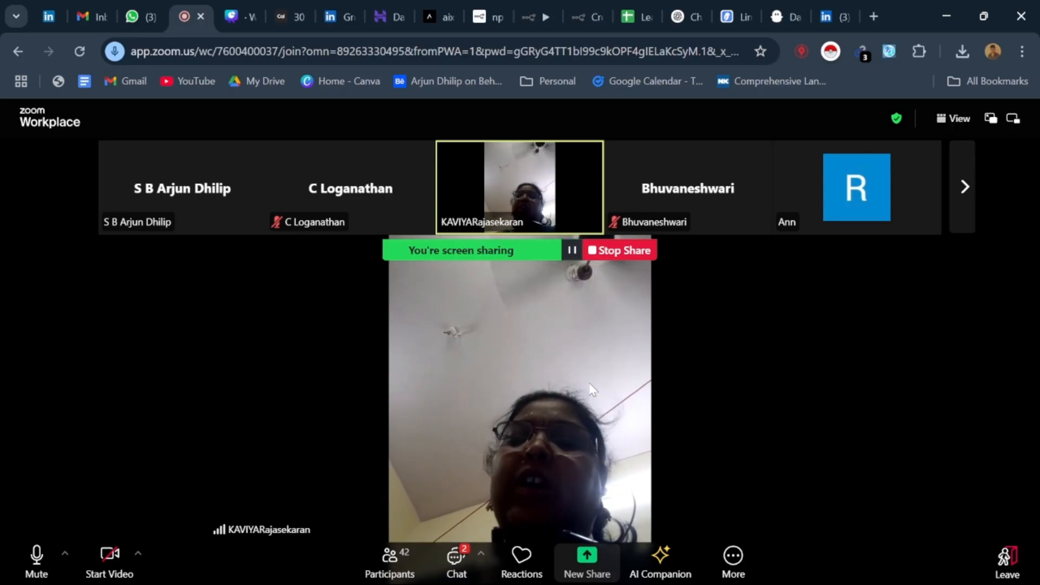
click(457, 561)
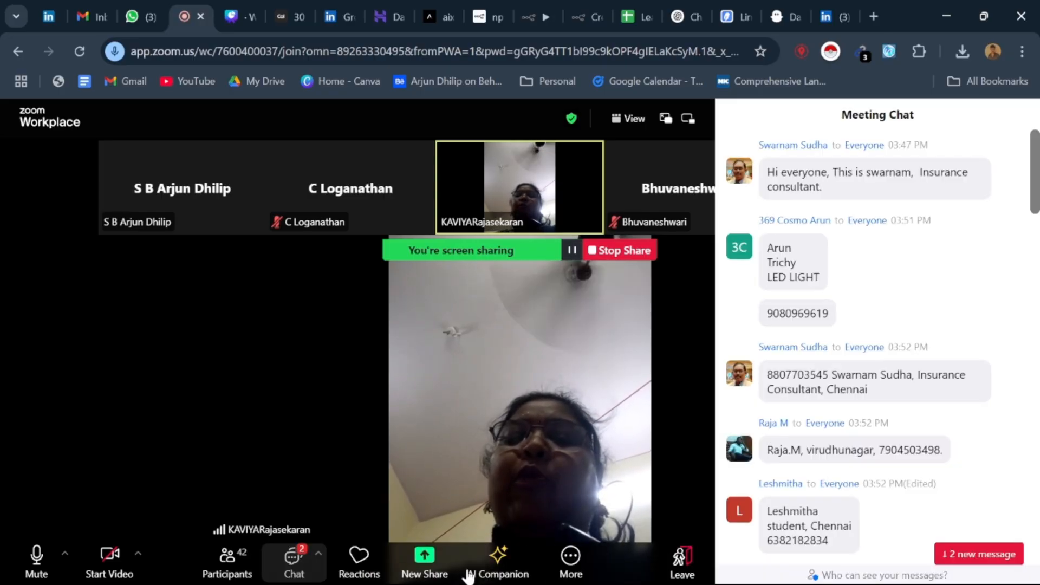
scroll(845, 368, up, 15)
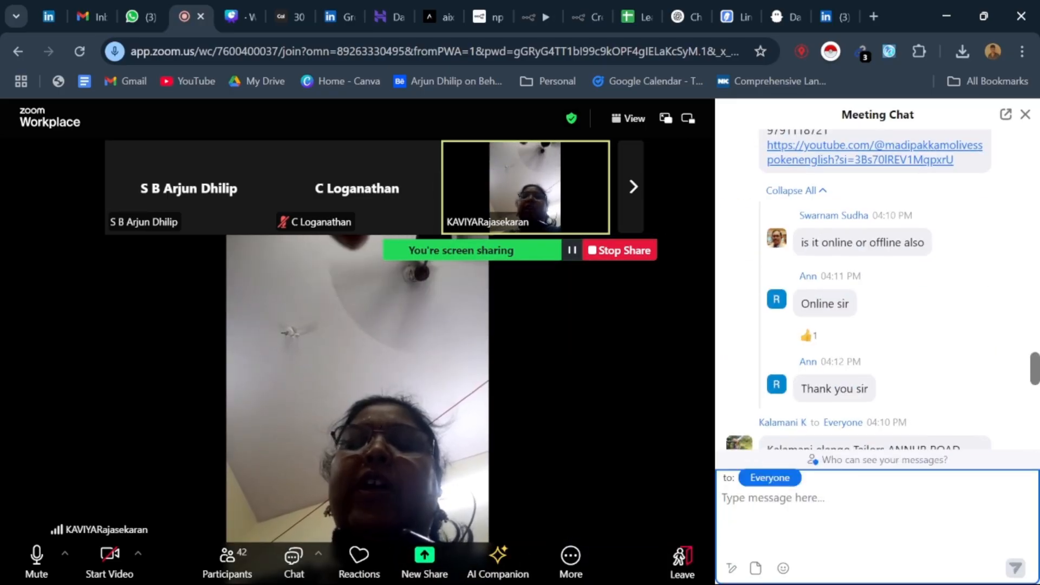
scroll(835, 365, down, 5)
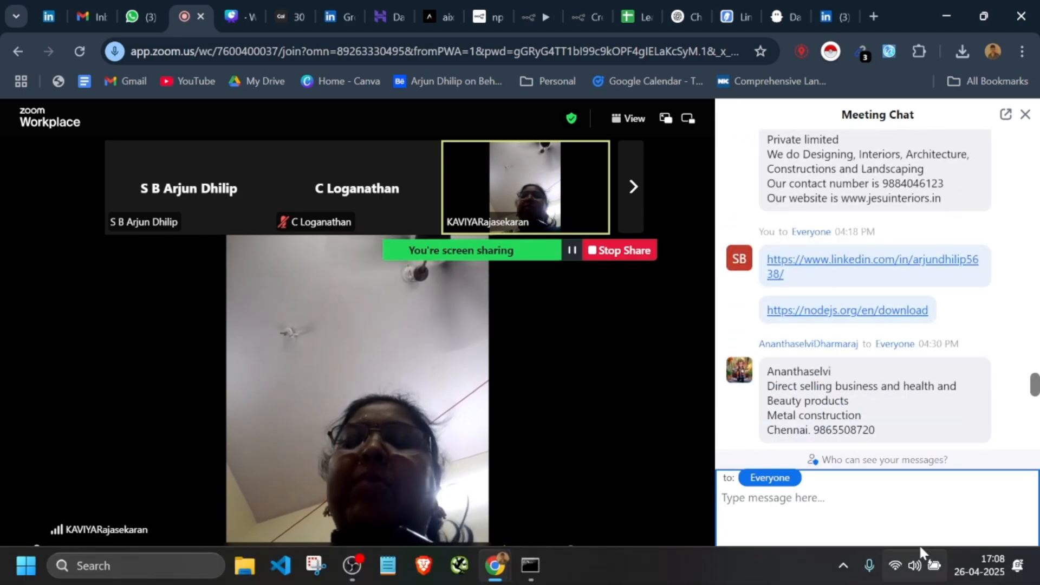
Step: Read the meeting chat down to its latest messages and close the chat
scroll(867, 379, down, 10)
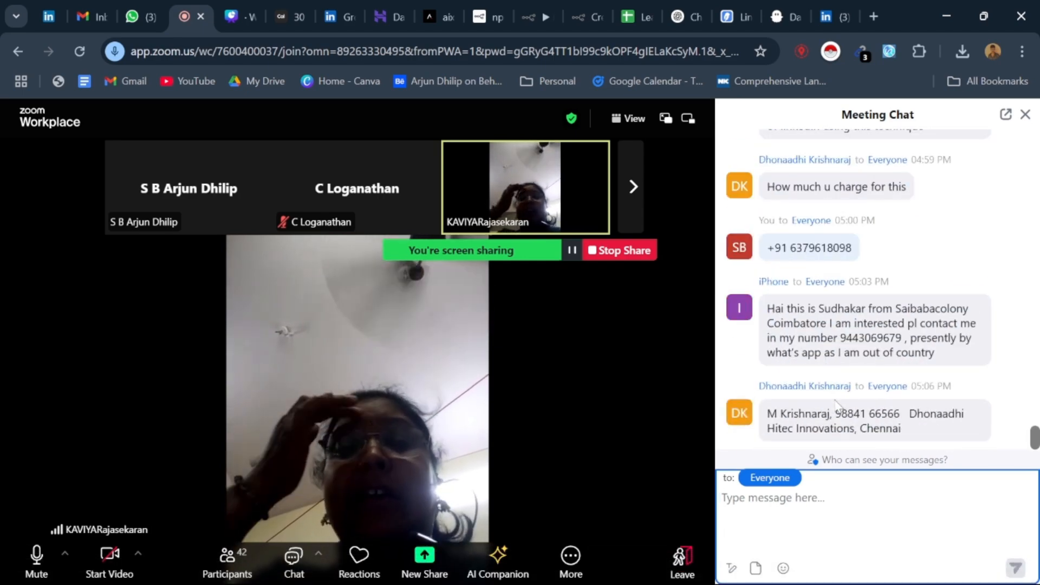
click(1023, 114)
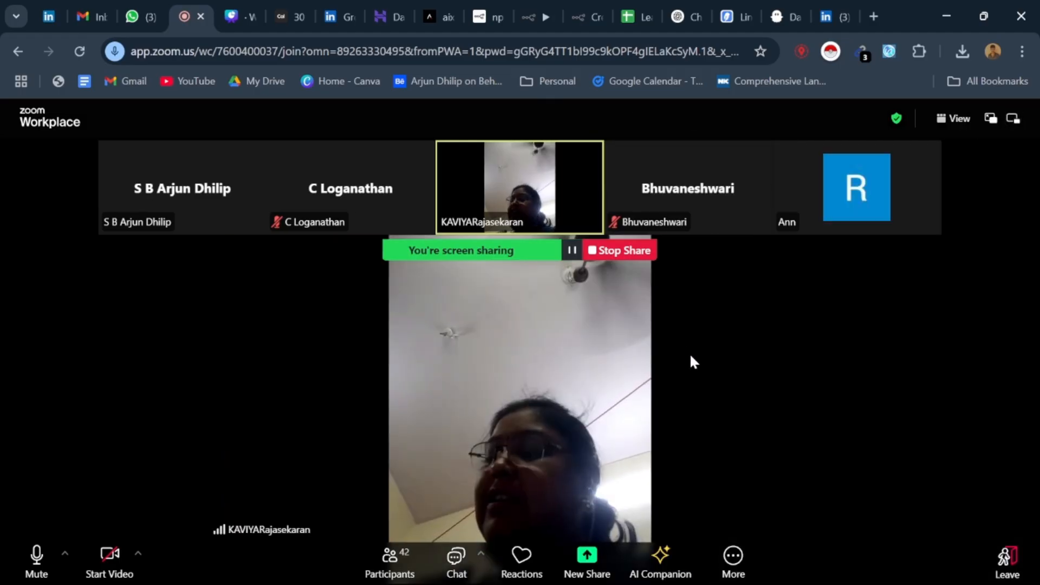
Step: Switch to WhatsApp, view the unread group chats including W25 | Gen AI Mastermind, and return to the Zoom meeting
click(250, 2)
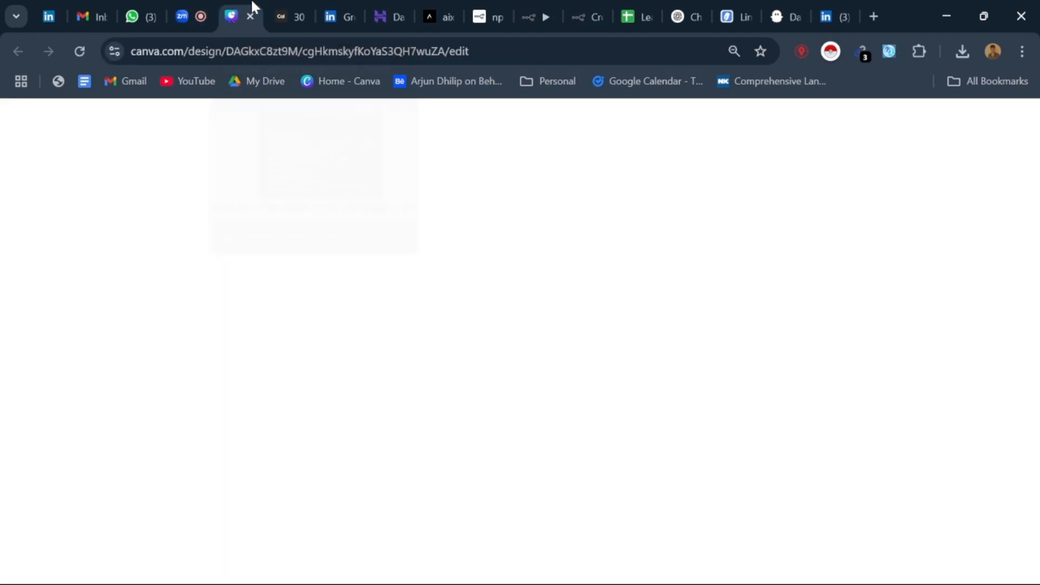
click(152, 7)
scroll(311, 434, down, 5)
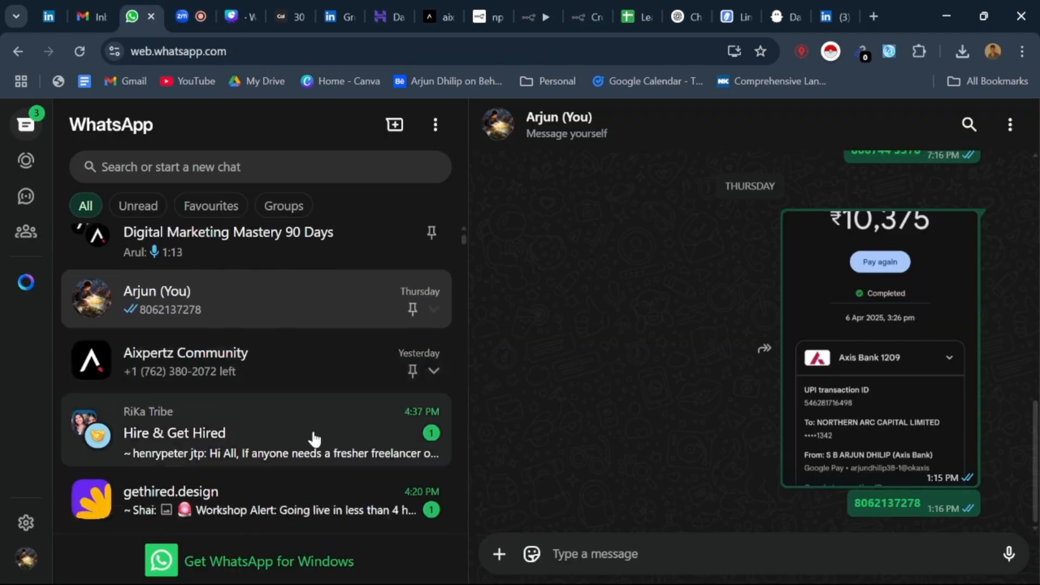
click(308, 360)
click(309, 455)
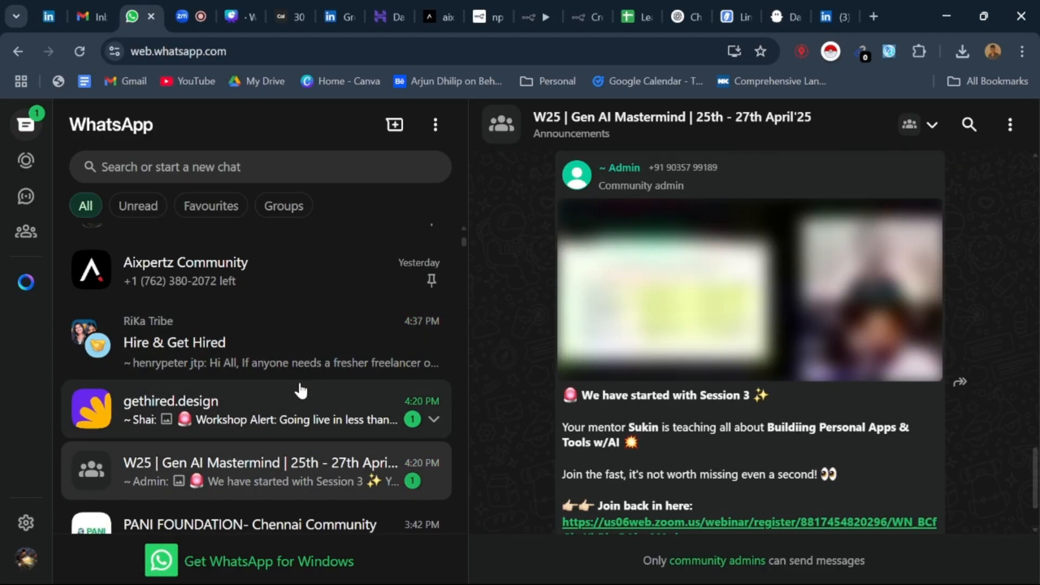
scroll(298, 390, up, 3)
click(244, 310)
click(292, 17)
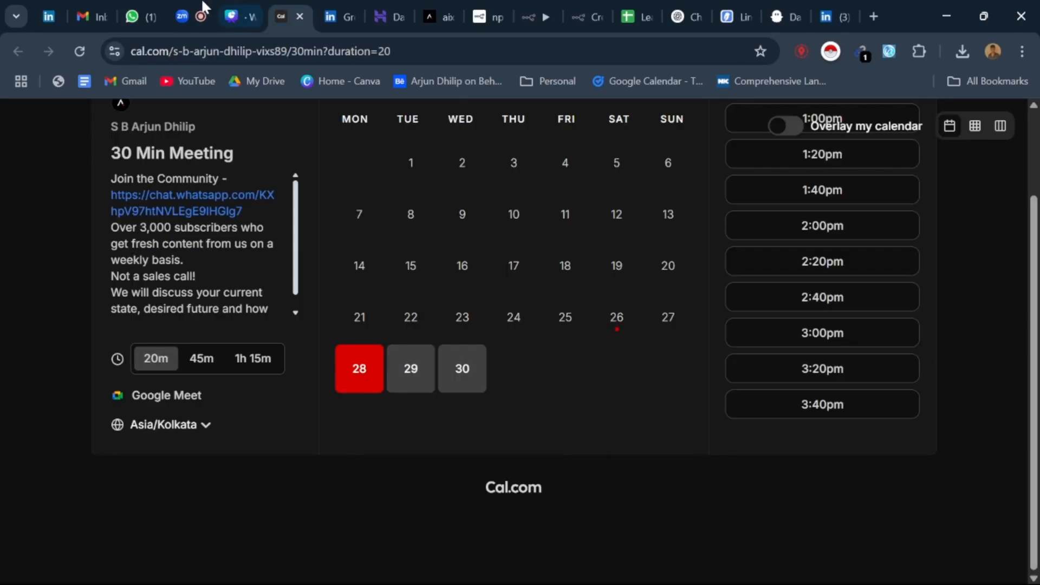
click(192, 13)
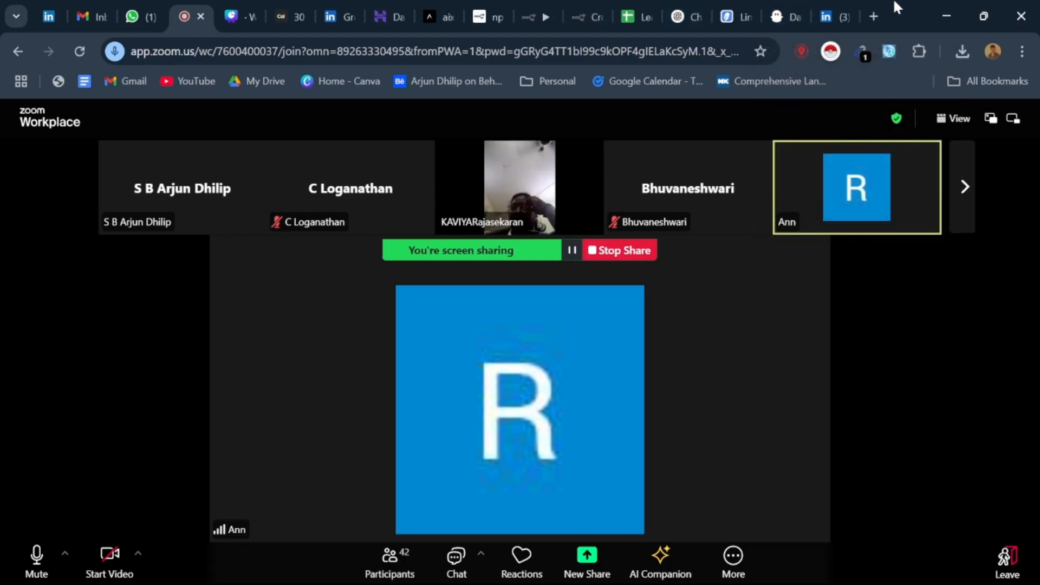
Step: Search Google for Olives Spoken English Academy in a new browser tab
click(871, 17)
click(498, 332)
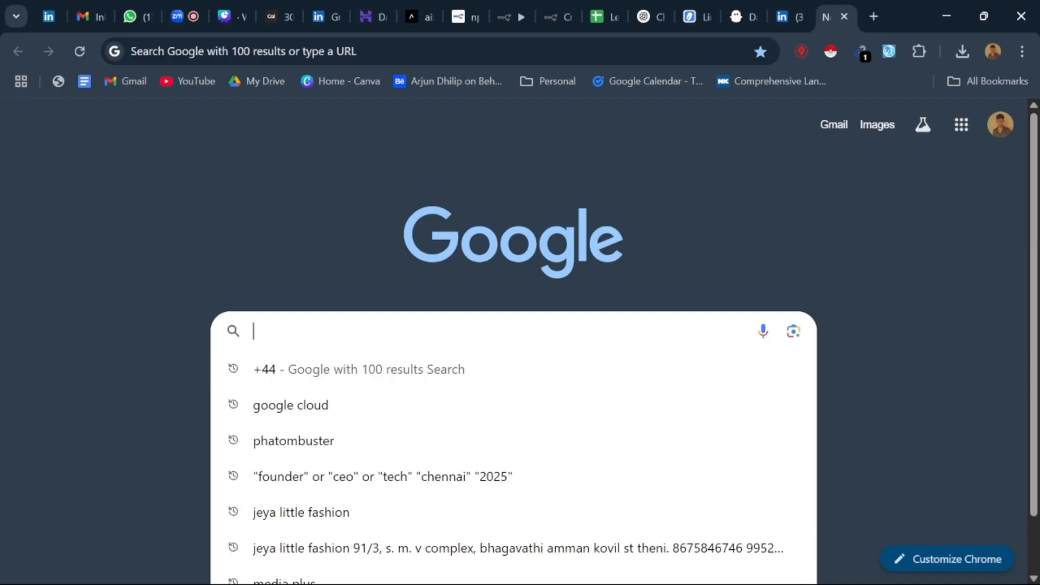
scroll(513, 336, down, 1)
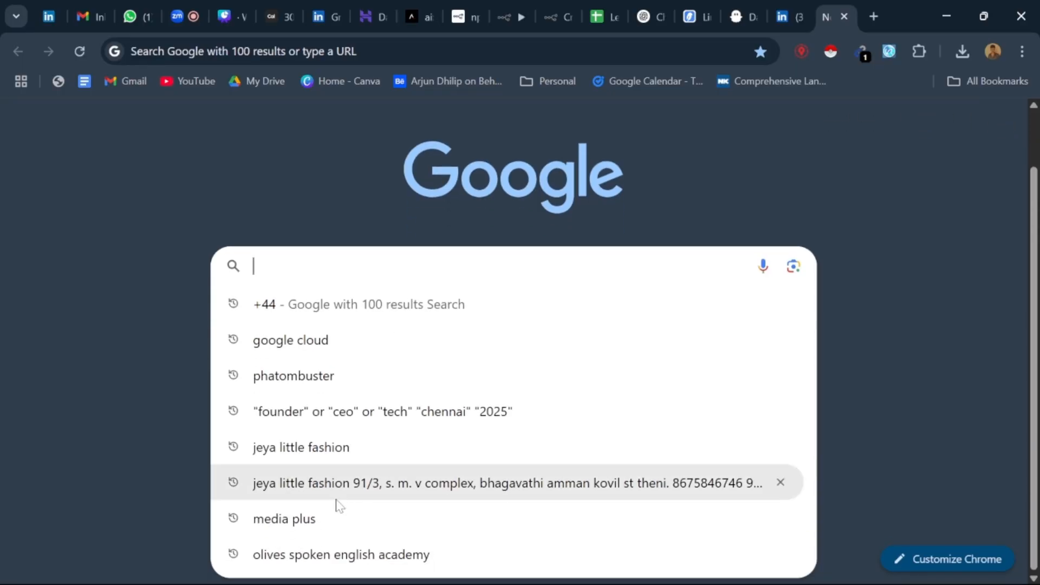
scroll(325, 268, up, 1)
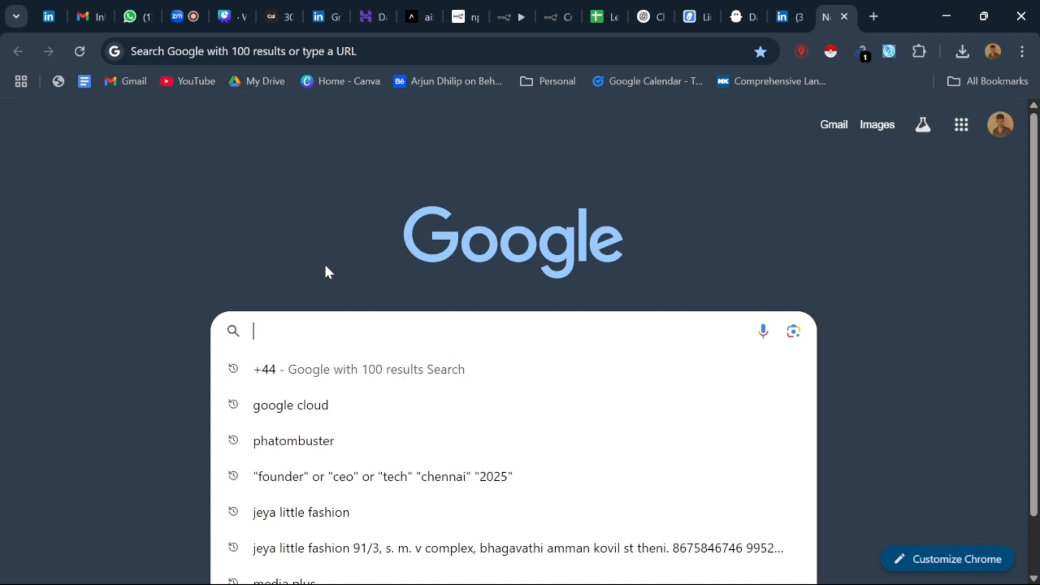
text(olives)
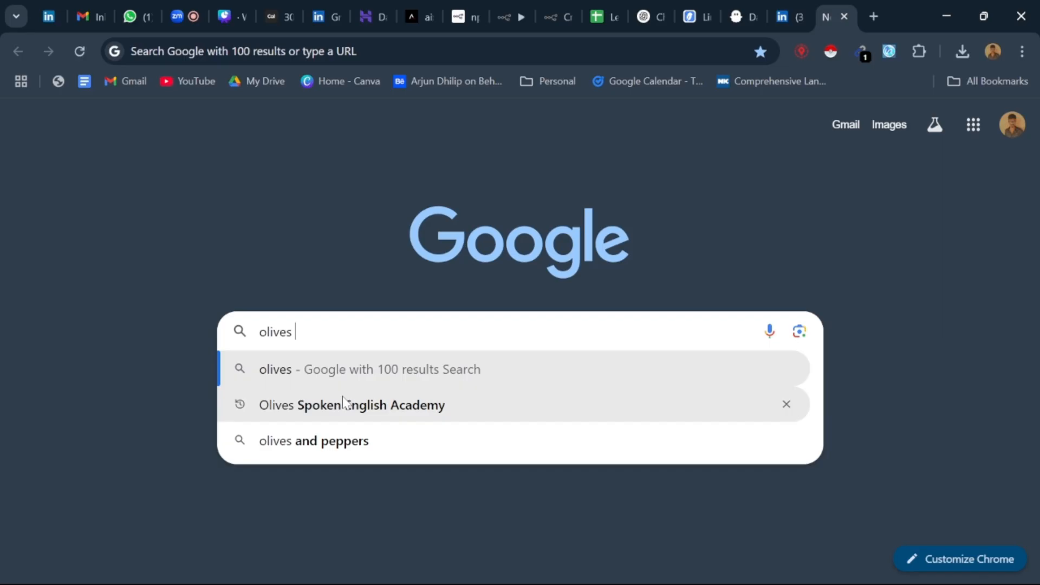
click(308, 405)
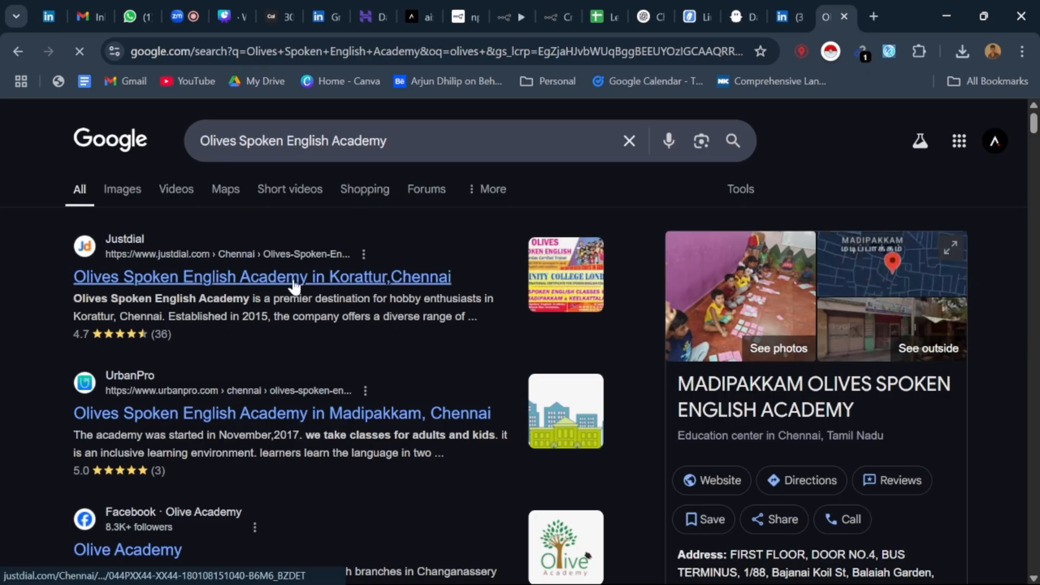
Step: Open the academy's Justdial listing for Korattur, look over its contact options and classes, and return to the search results
click(294, 277)
scroll(294, 287, down, 1)
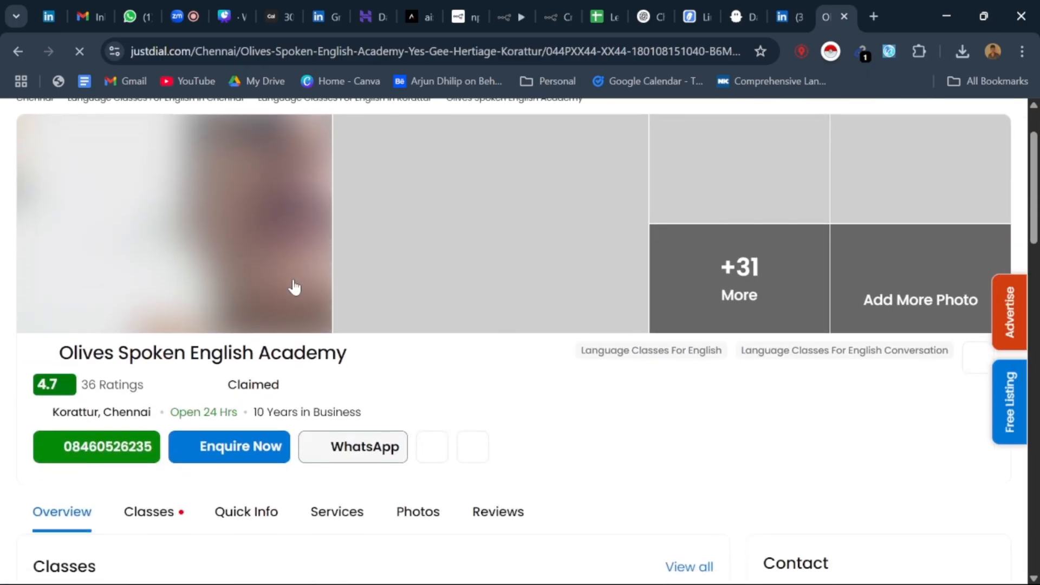
scroll(294, 287, down, 9)
scroll(373, 276, up, 6)
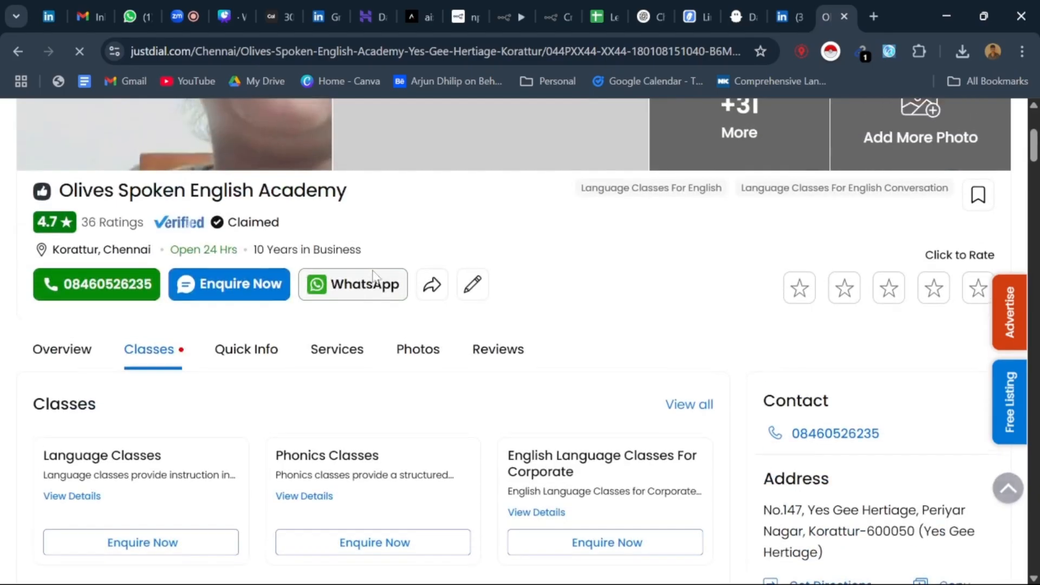
right_click(368, 291)
key(Escape)
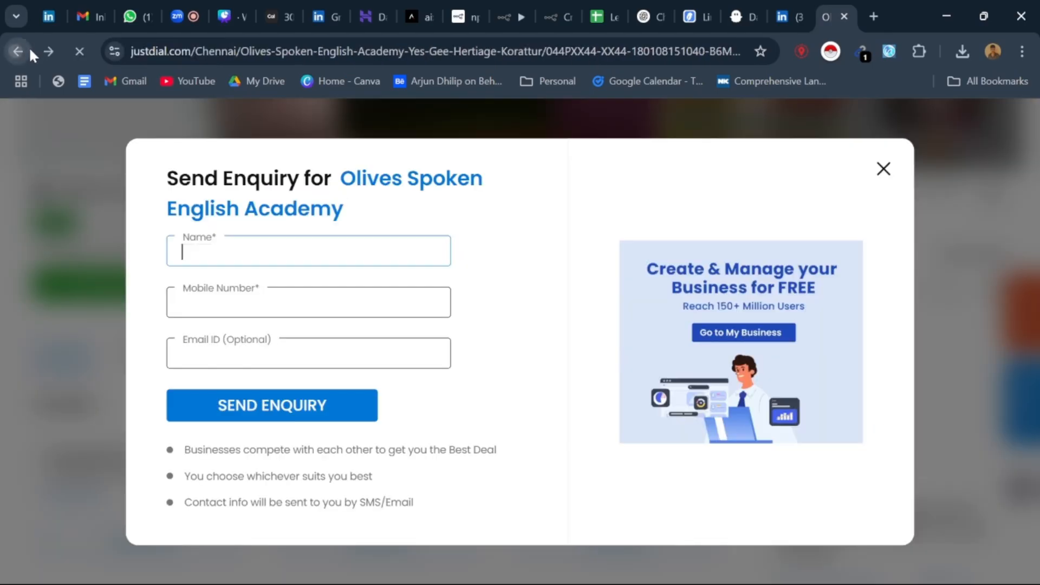
click(28, 47)
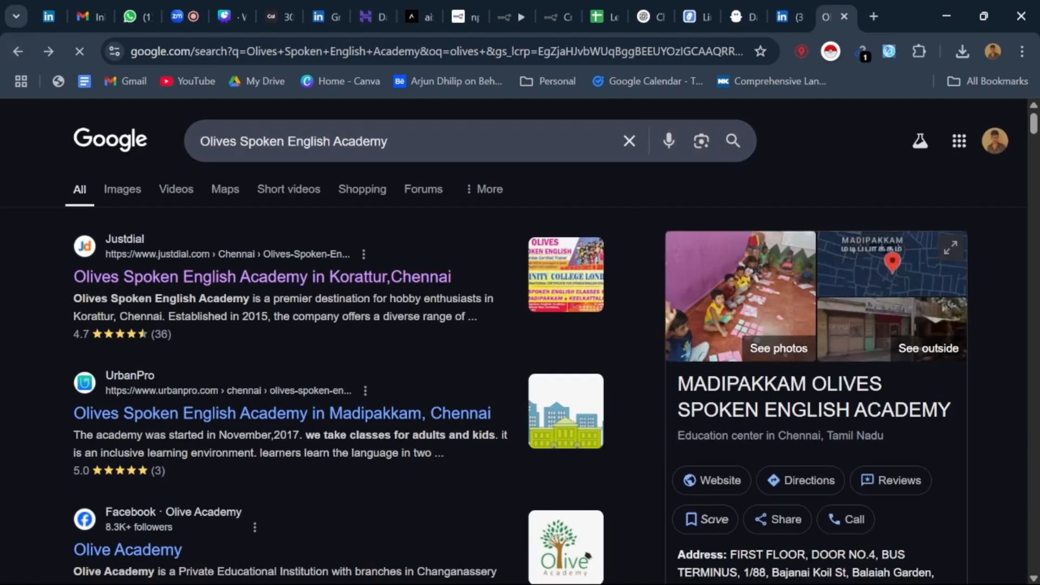
Step: Look through the search results and show the academy's UrbanPro listing for Madipakkam in a new tab
scroll(374, 288, down, 3)
scroll(378, 291, down, 2)
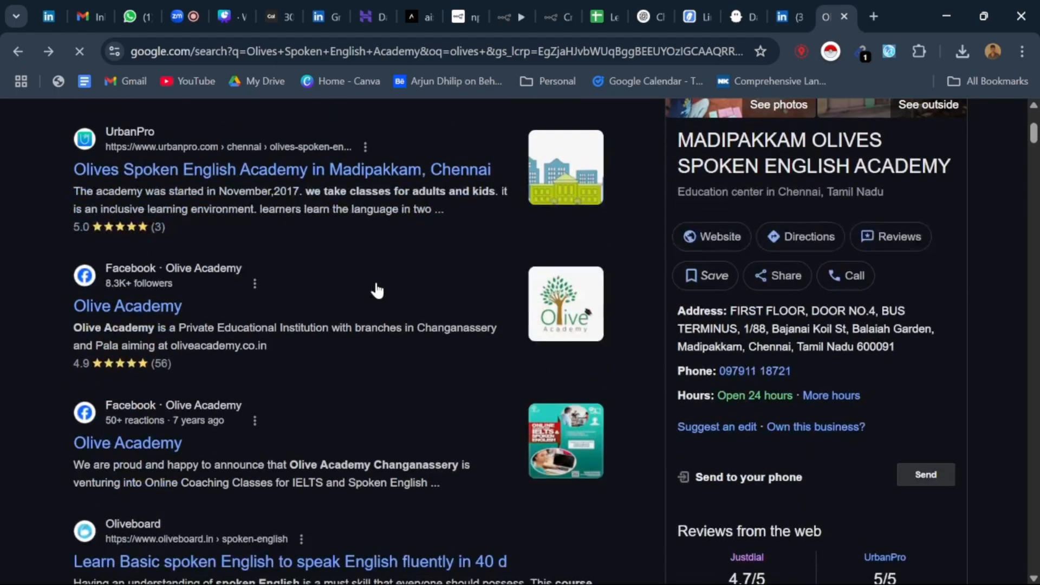
scroll(378, 291, down, 10)
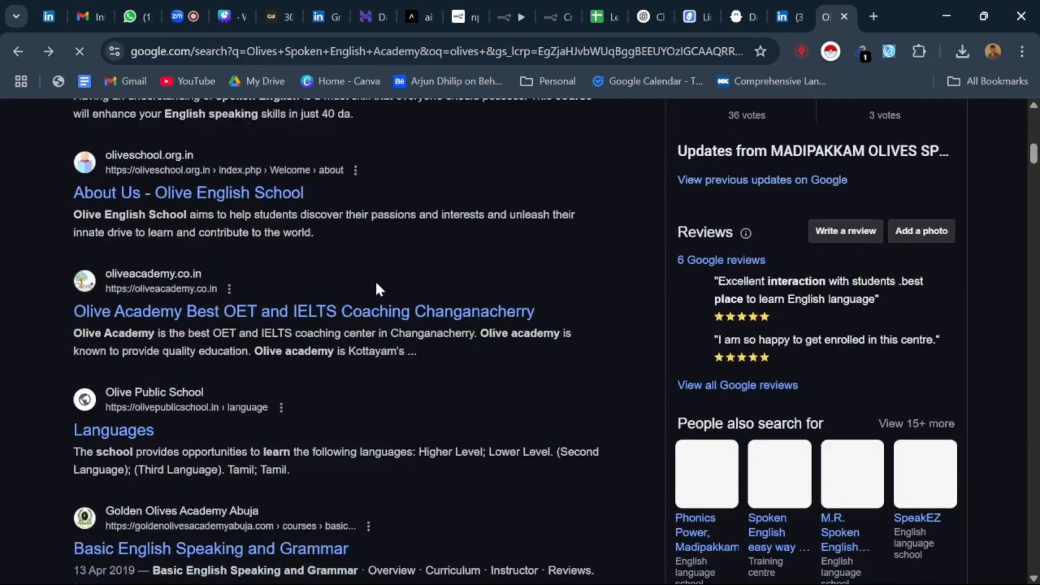
scroll(378, 290, down, 5)
scroll(378, 290, up, 15)
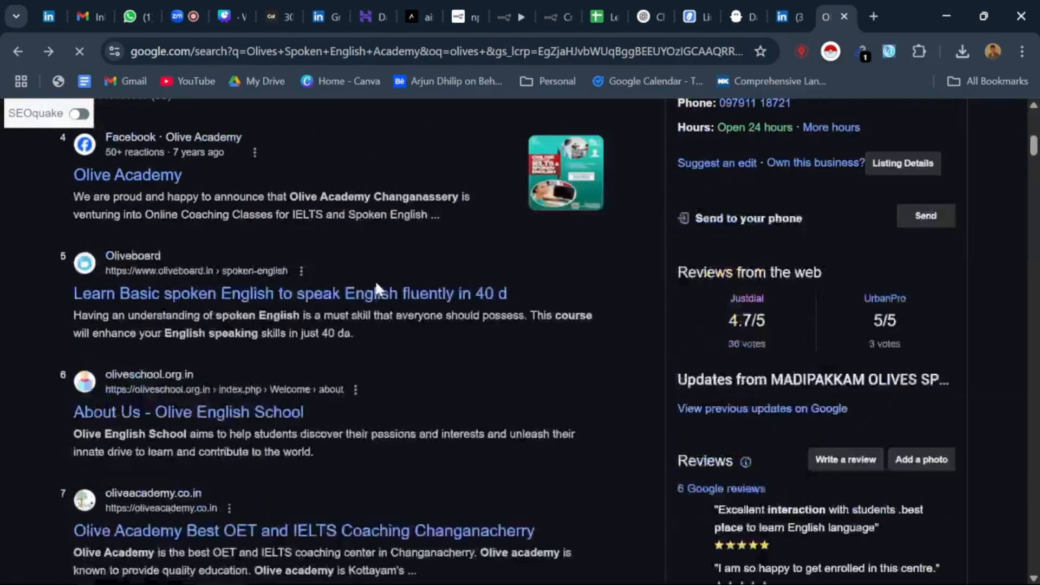
scroll(378, 289, up, 4)
scroll(377, 291, down, 2)
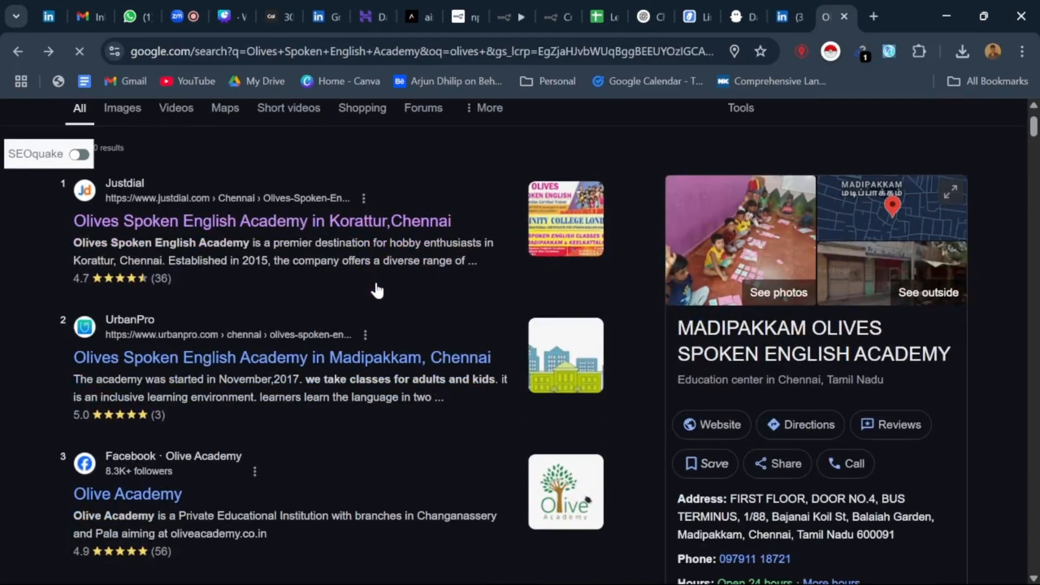
right_click(242, 365)
click(350, 142)
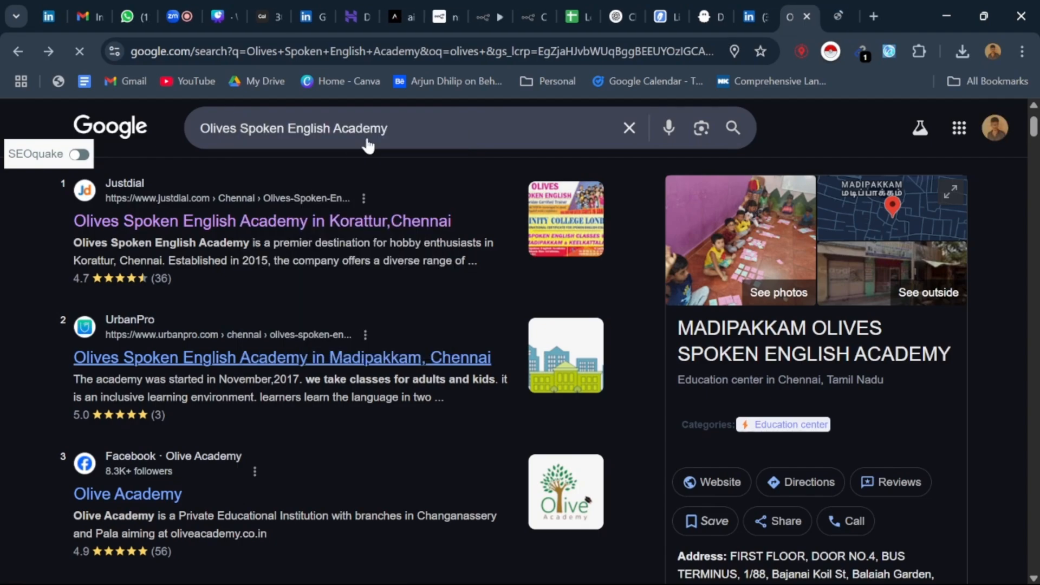
click(850, 8)
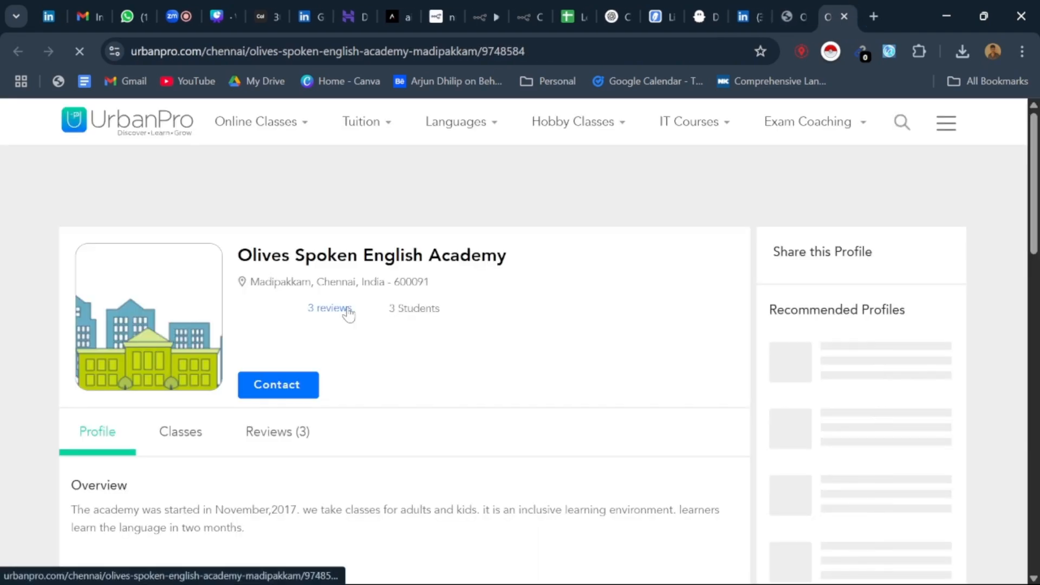
Step: Examine the academy's UrbanPro page, viewing its profile, classes and reviews
scroll(347, 312, down, 6)
scroll(351, 313, up, 6)
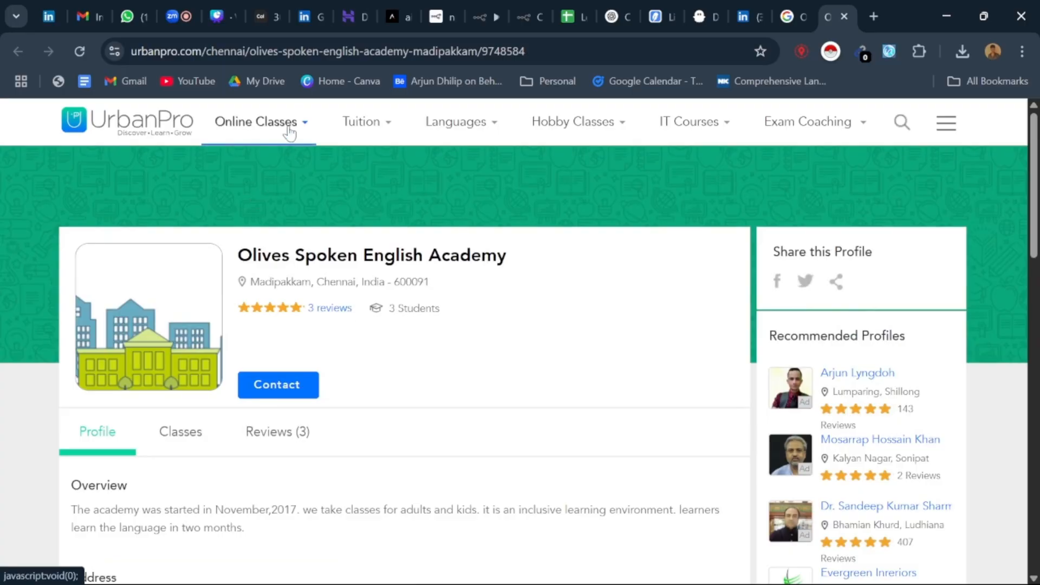
scroll(357, 355, down, 2)
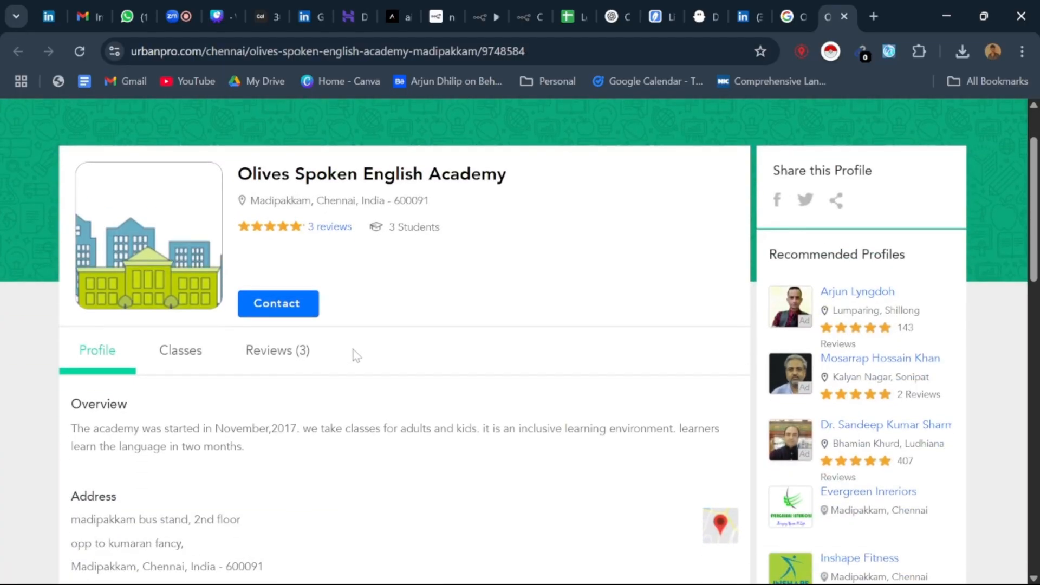
click(185, 353)
click(296, 355)
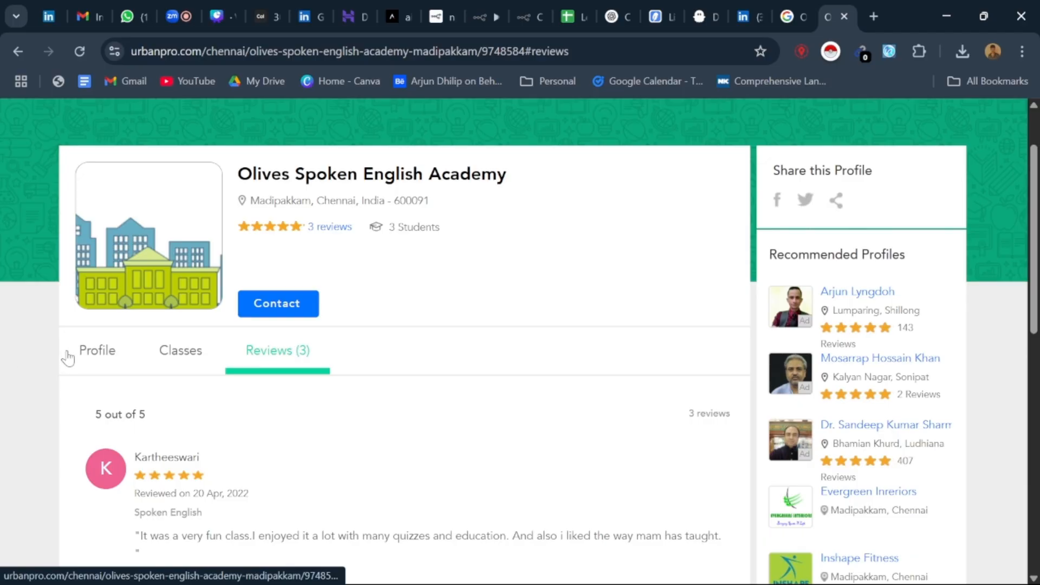
click(103, 353)
scroll(242, 339, down, 7)
scroll(245, 339, down, 4)
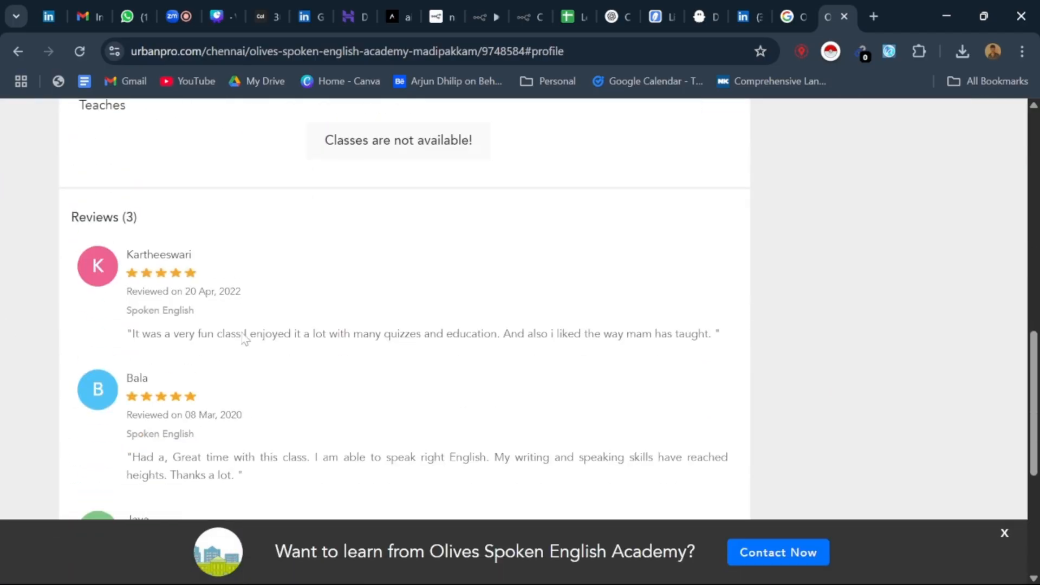
scroll(244, 340, down, 5)
Step: Return to the Google results, look through the listings down to about the eleventh, and close the UrbanPro tab
click(791, 16)
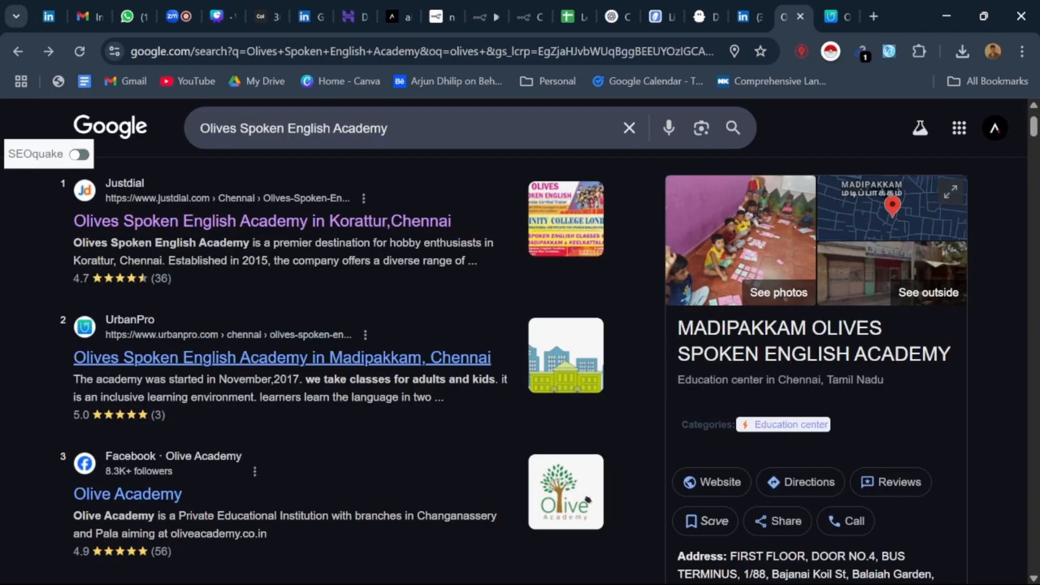
scroll(190, 349, down, 8)
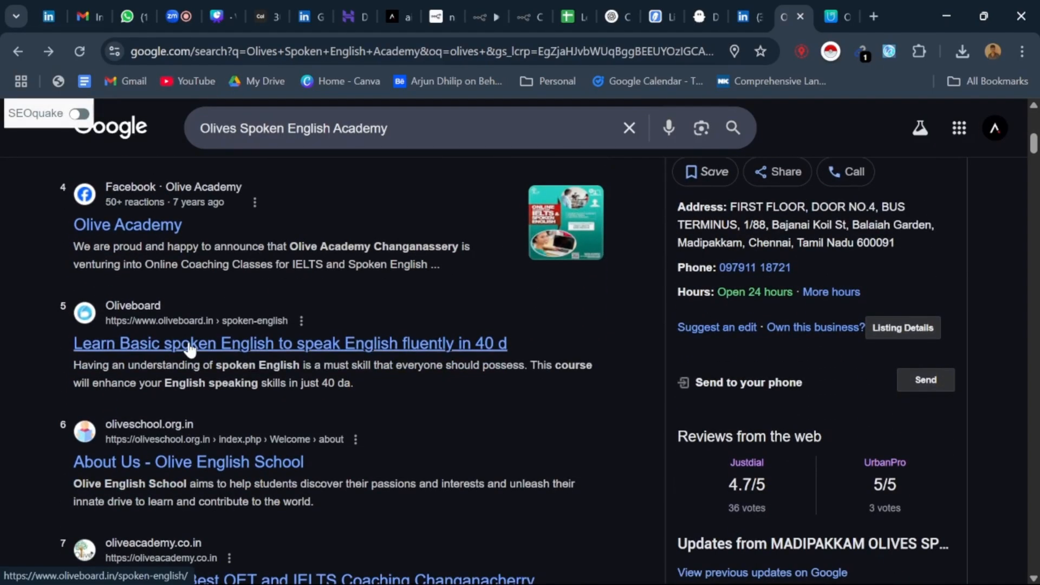
scroll(190, 349, down, 2)
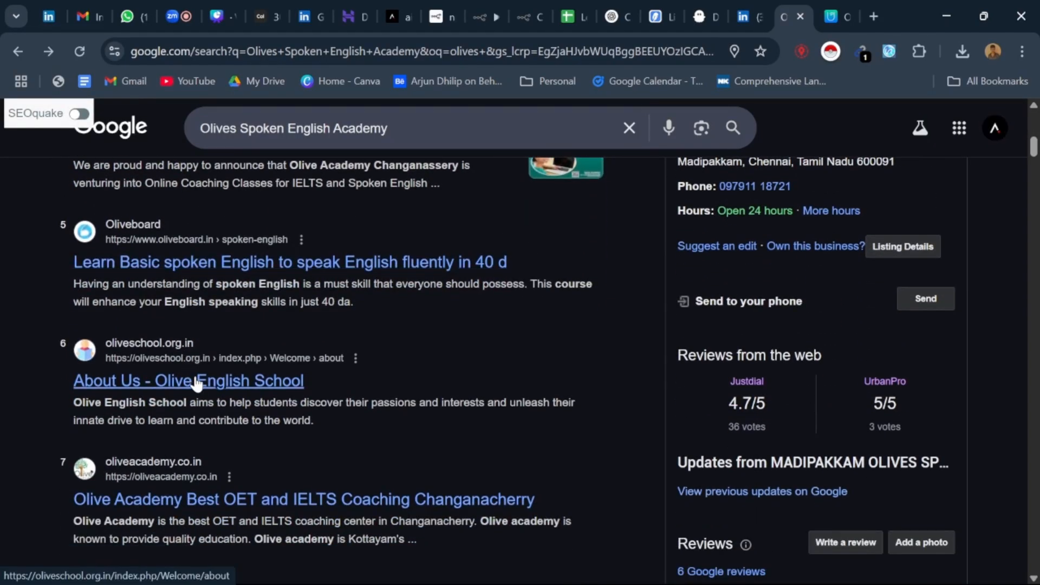
scroll(197, 382, down, 6)
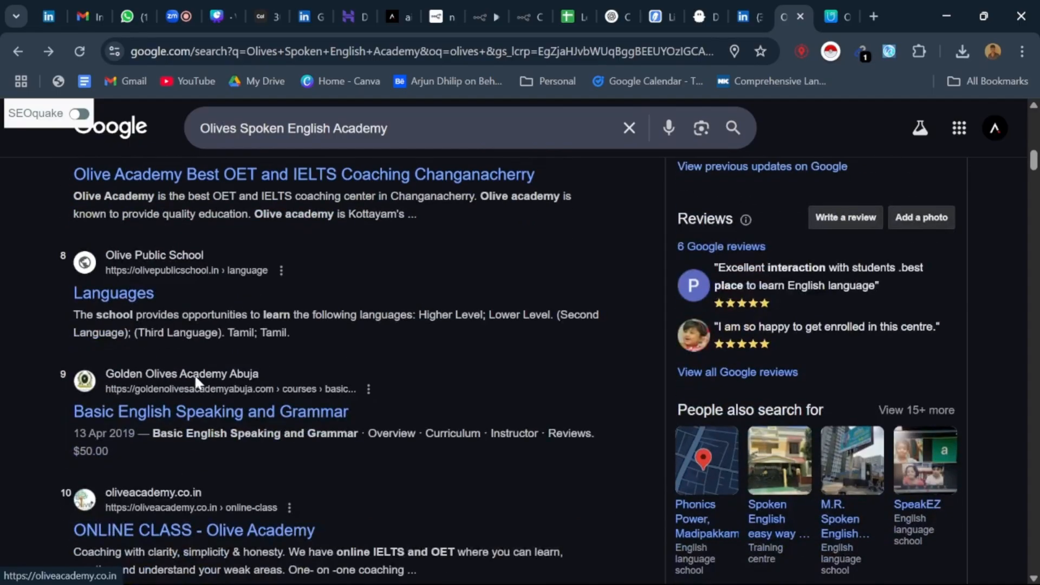
scroll(194, 374, down, 2)
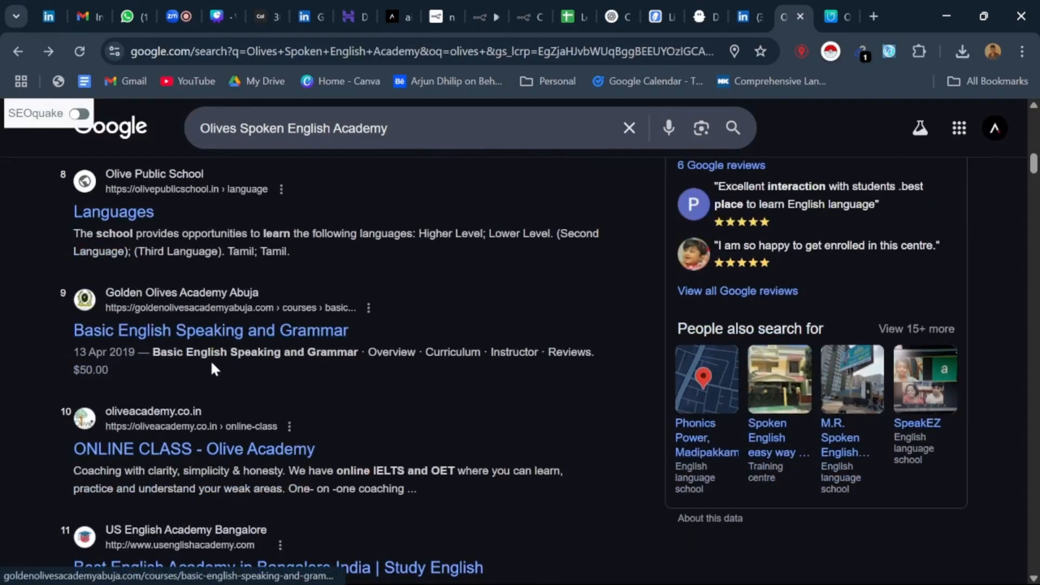
scroll(212, 370, down, 3)
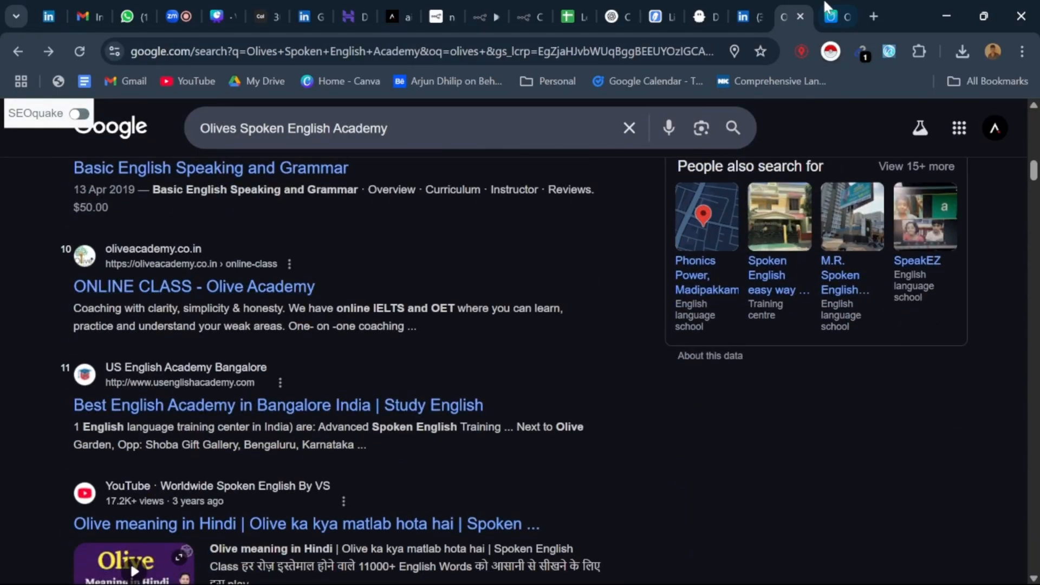
click(829, 12)
click(848, 12)
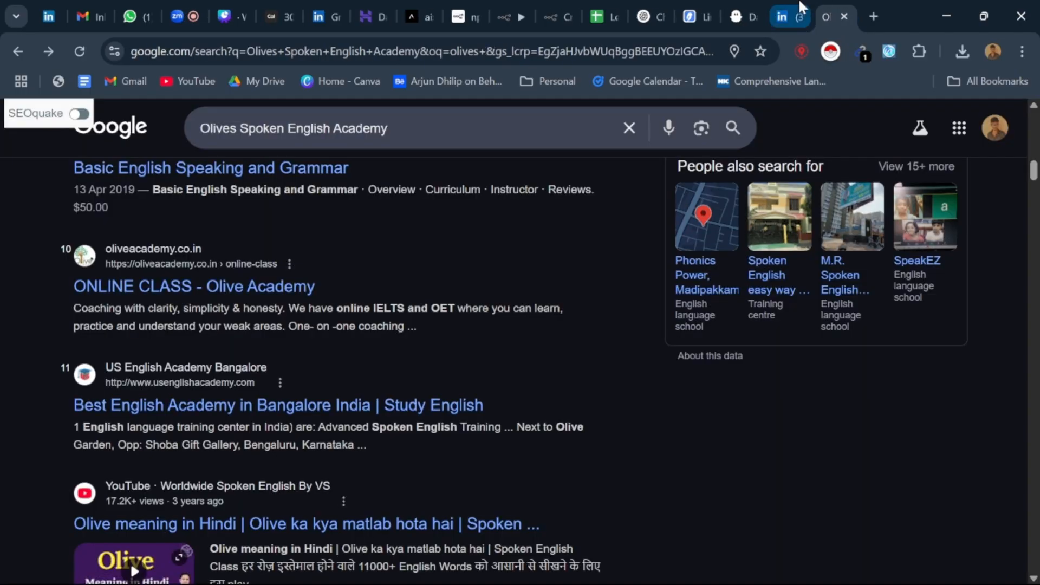
Step: Continue looking through the academy's Google results down to the Sulekha listing for The Olives Ark
click(800, 4)
click(826, 4)
scroll(434, 291, down, 3)
scroll(434, 291, down, 4)
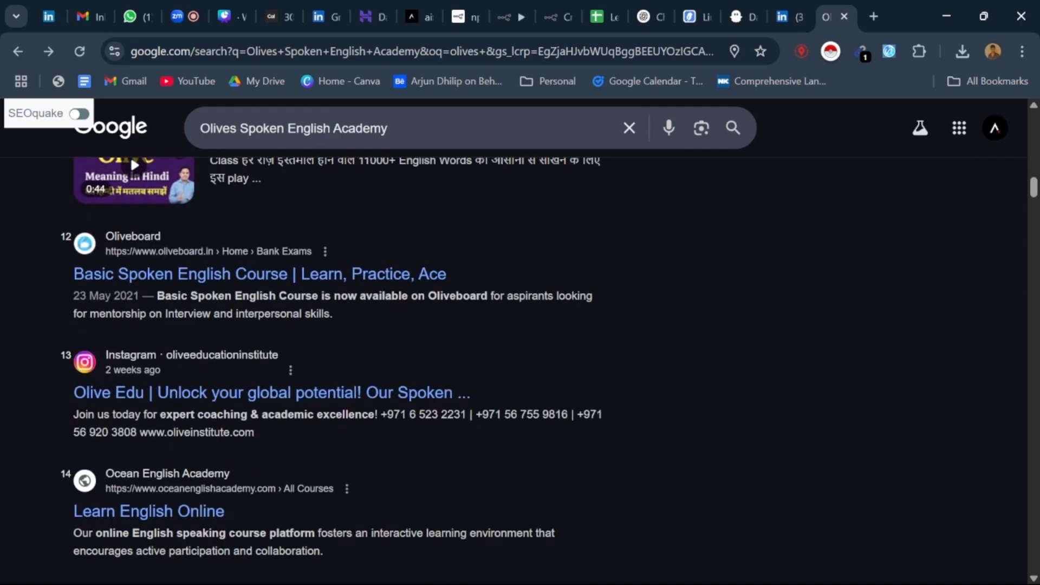
scroll(200, 281, down, 1)
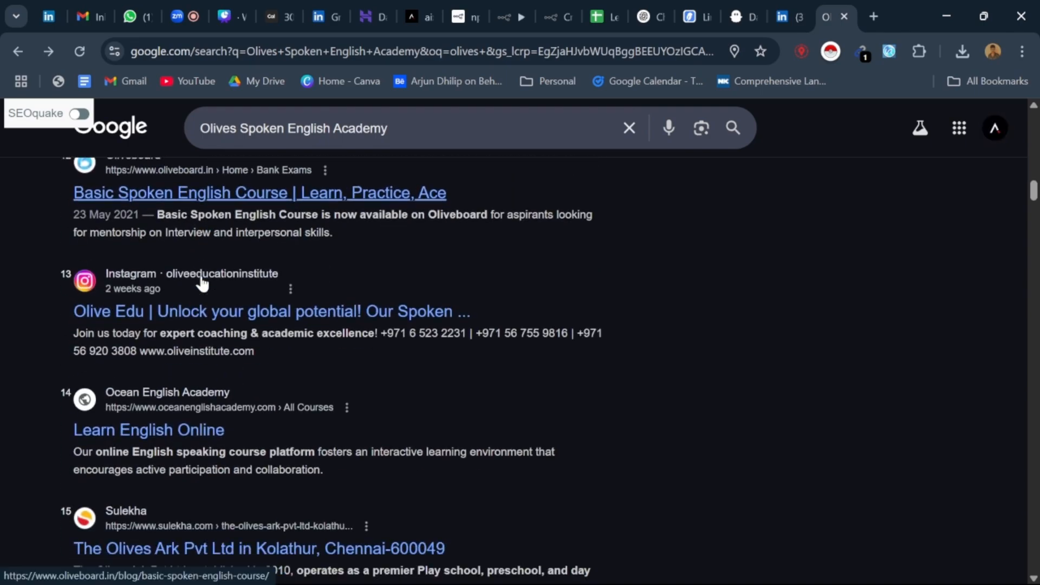
Step: Look through the remaining academy search results down to the Images section and preview the Justdial flyer mentioning Trinity College London
scroll(201, 282, down, 1)
scroll(202, 282, down, 3)
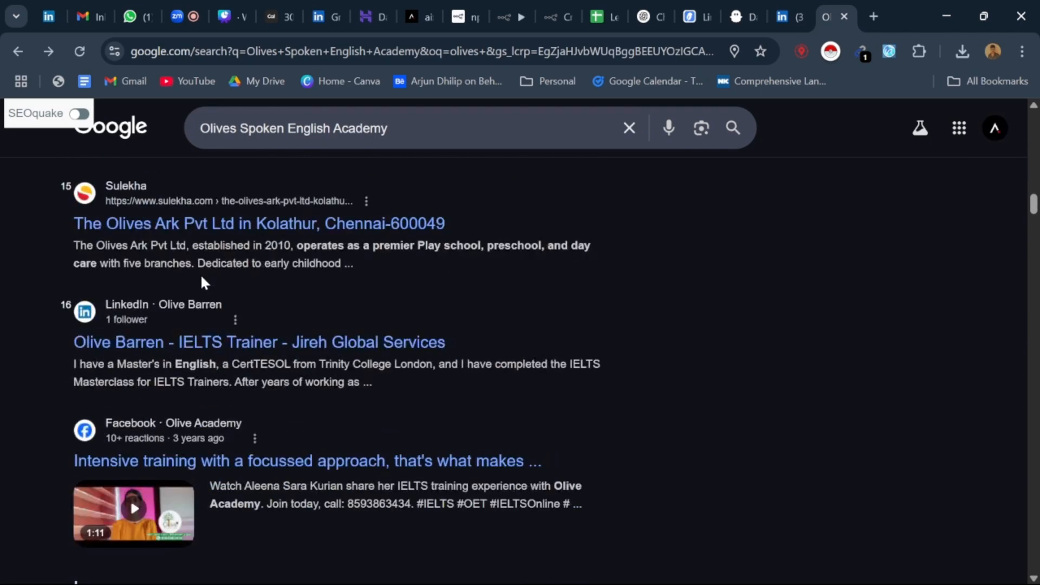
scroll(202, 282, up, 1)
scroll(202, 281, down, 4)
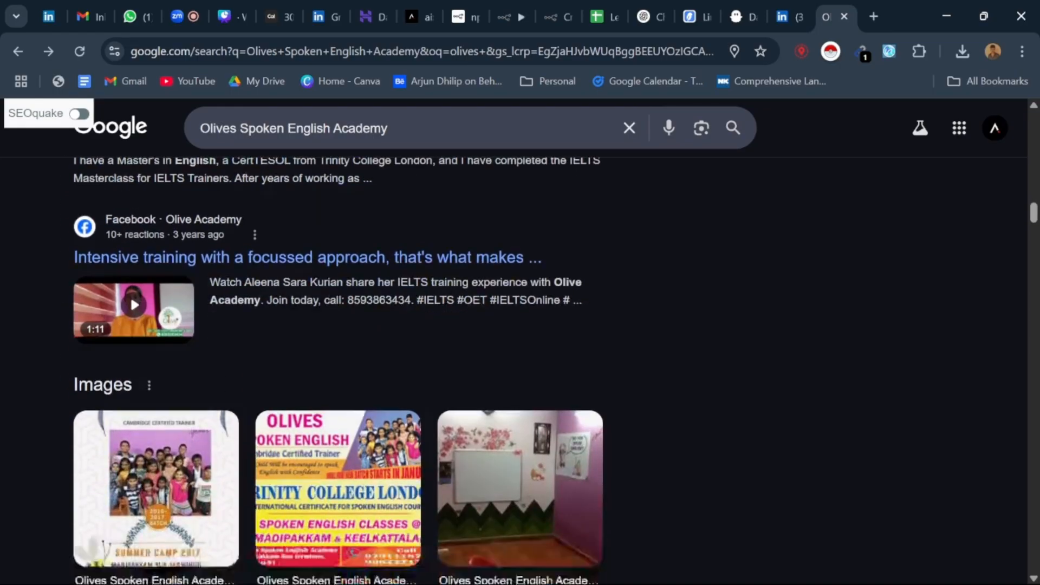
scroll(202, 282, down, 3)
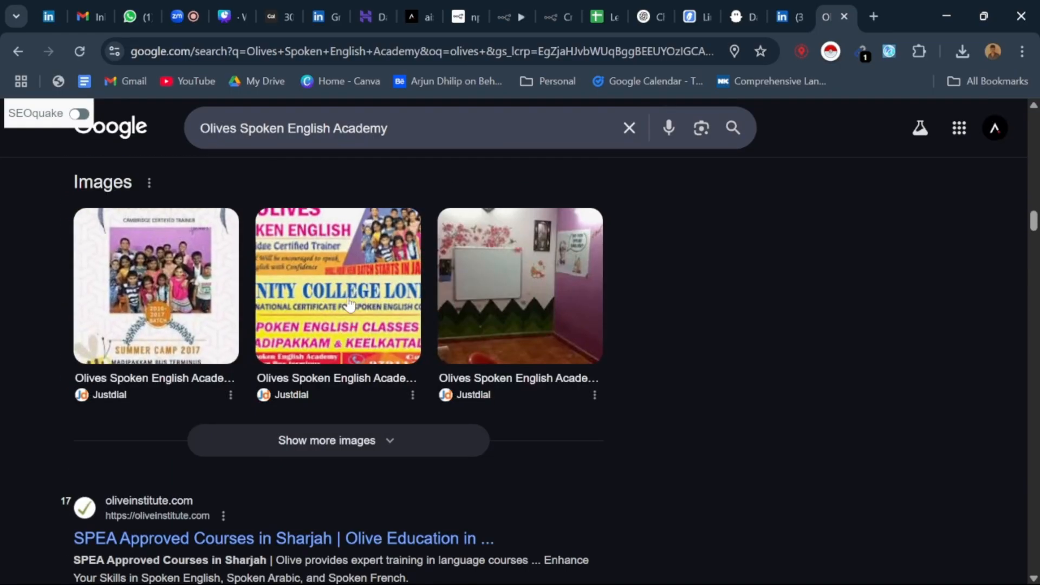
click(349, 305)
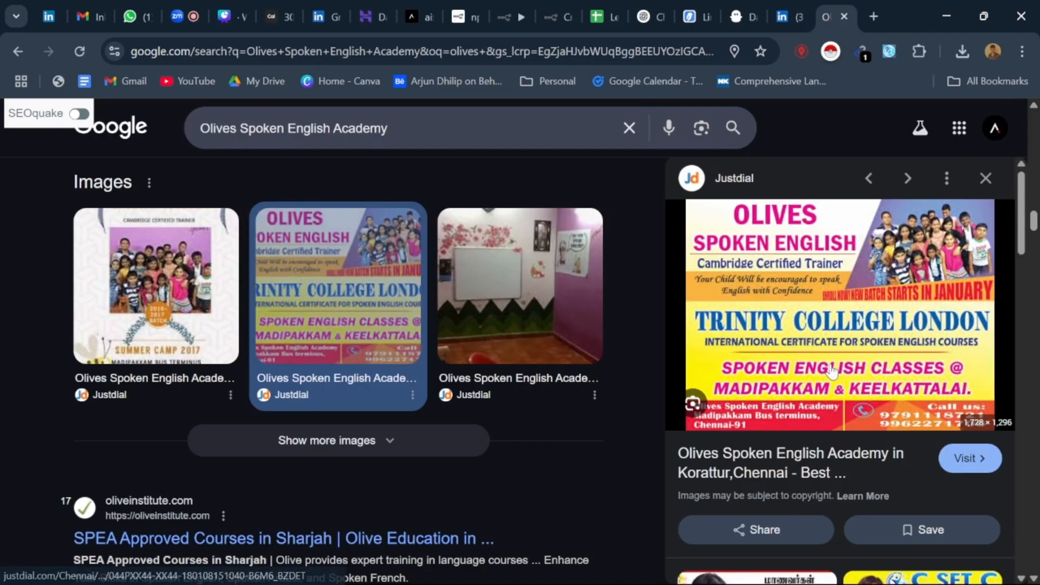
Step: Examine the flyer preview and its related images, return to the start of the search results, and close the preview
scroll(832, 371, down, 3)
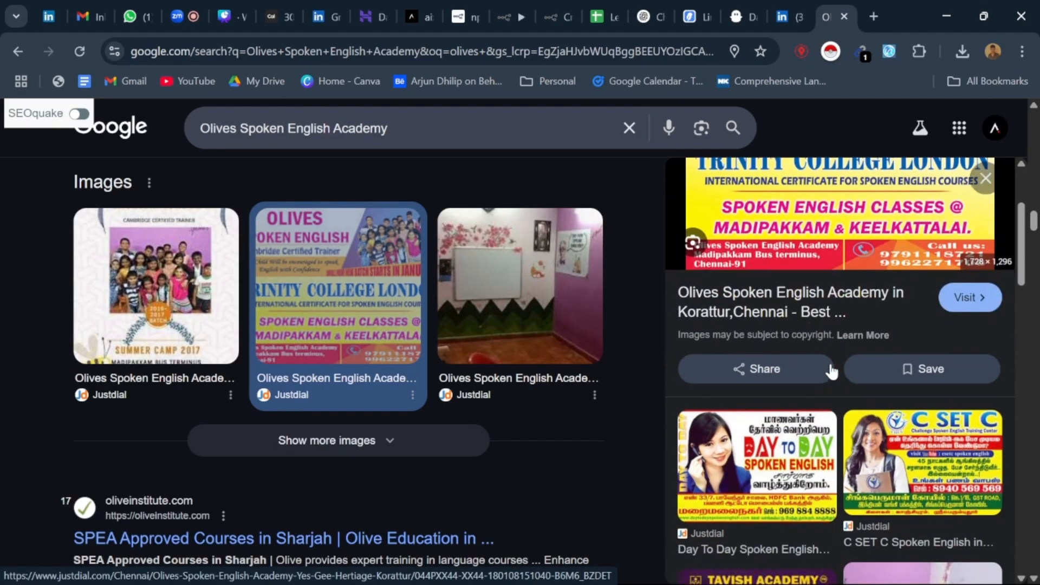
scroll(833, 371, up, 3)
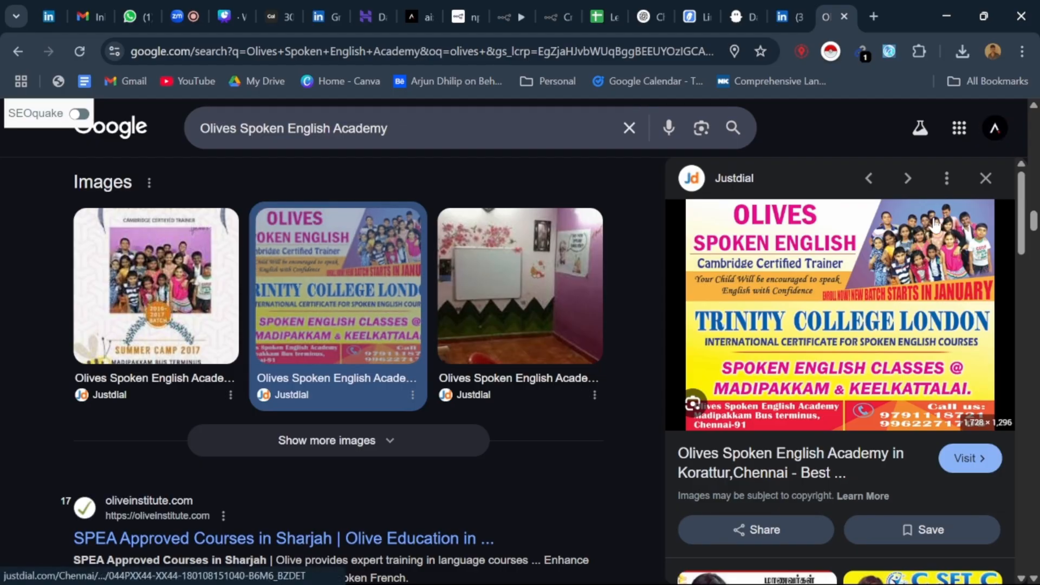
scroll(502, 308, up, 10)
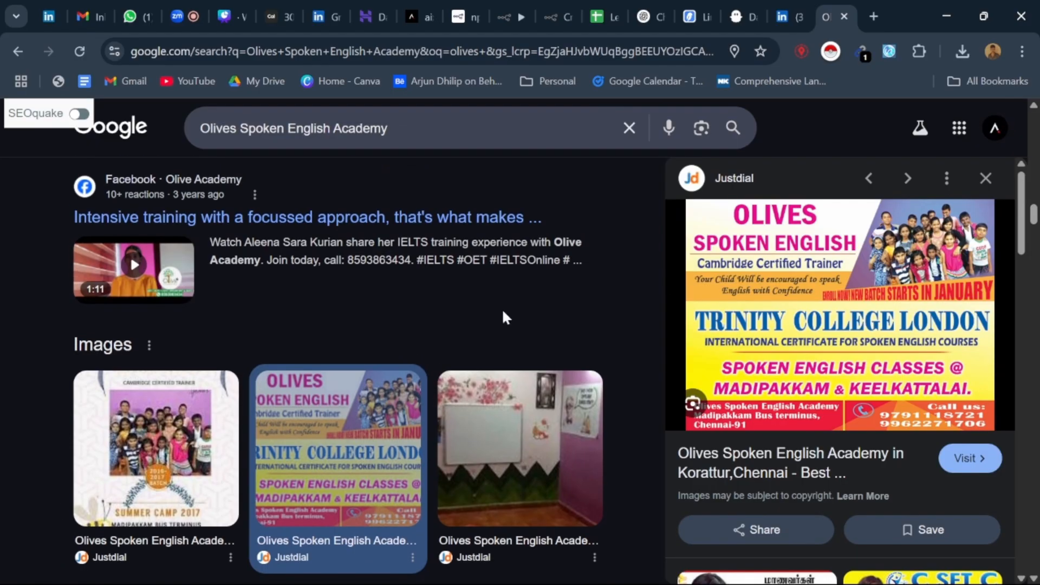
scroll(485, 308, up, 15)
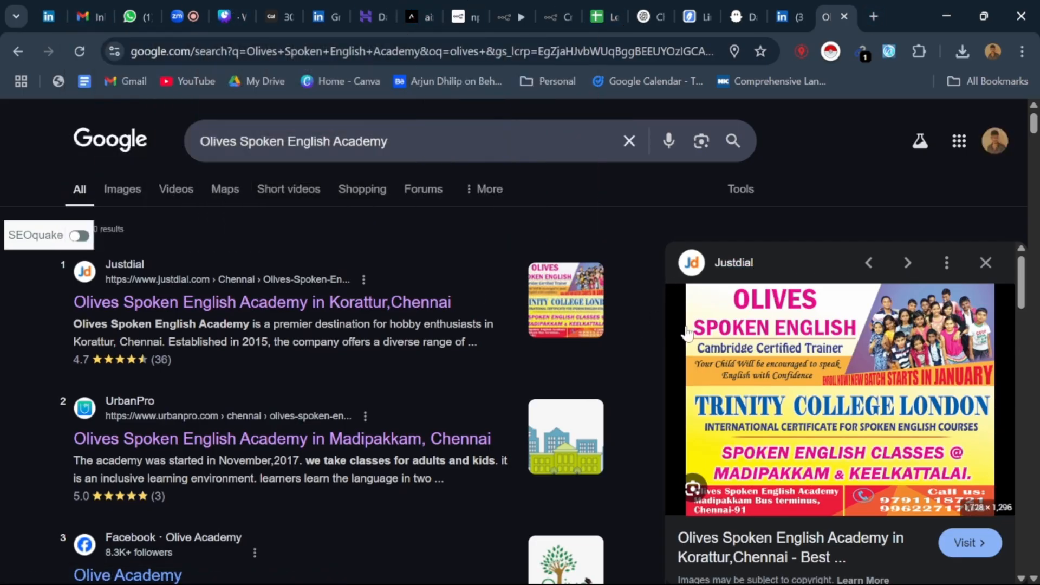
click(986, 265)
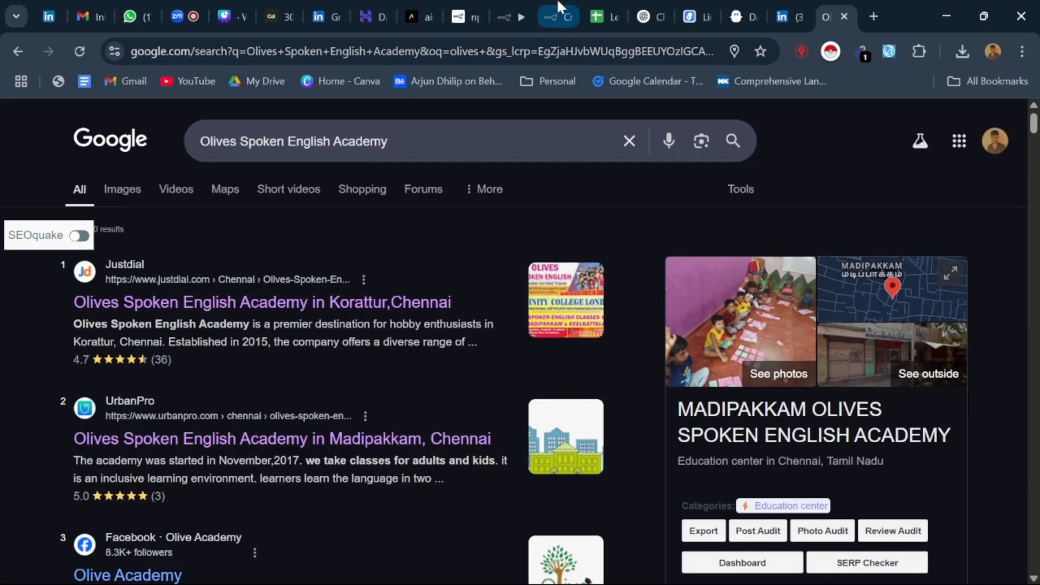
Step: Switch to the Leads_Automation spreadsheet and show the name, title and email columns of the Linkedin_1 sheet
click(603, 4)
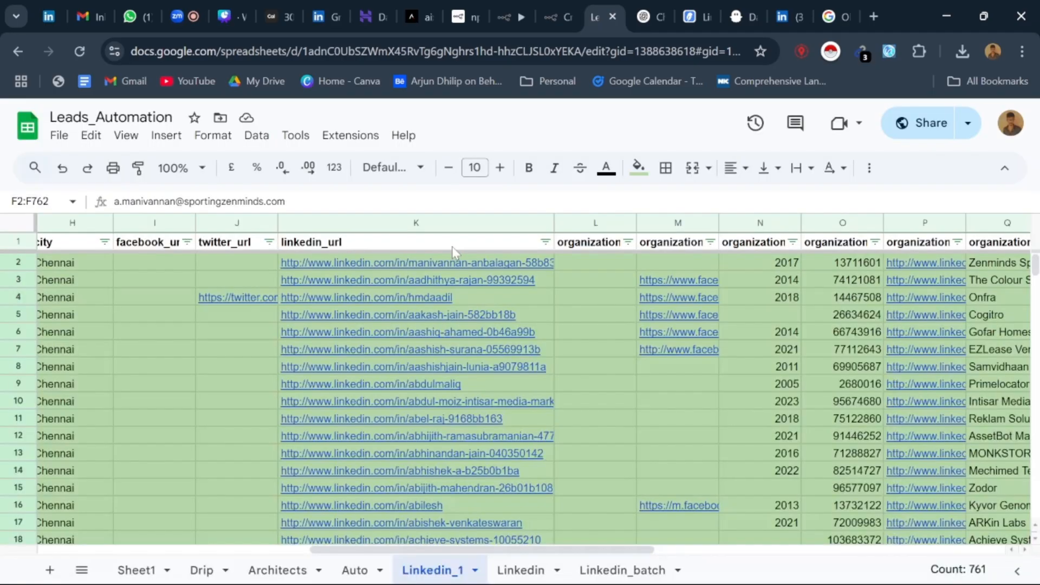
scroll(557, 307, up, 5)
drag(414, 549, 198, 558)
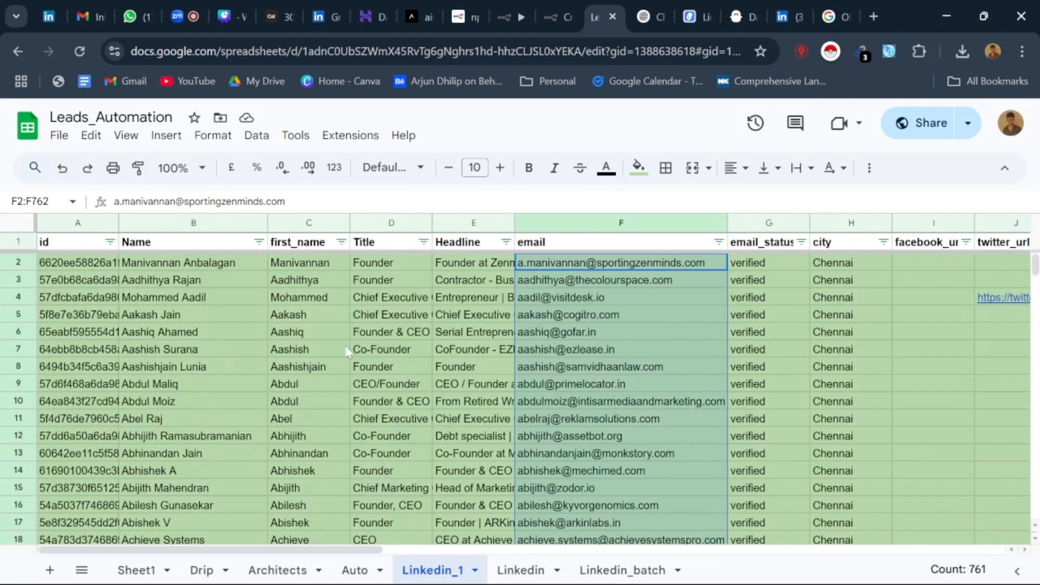
click(345, 350)
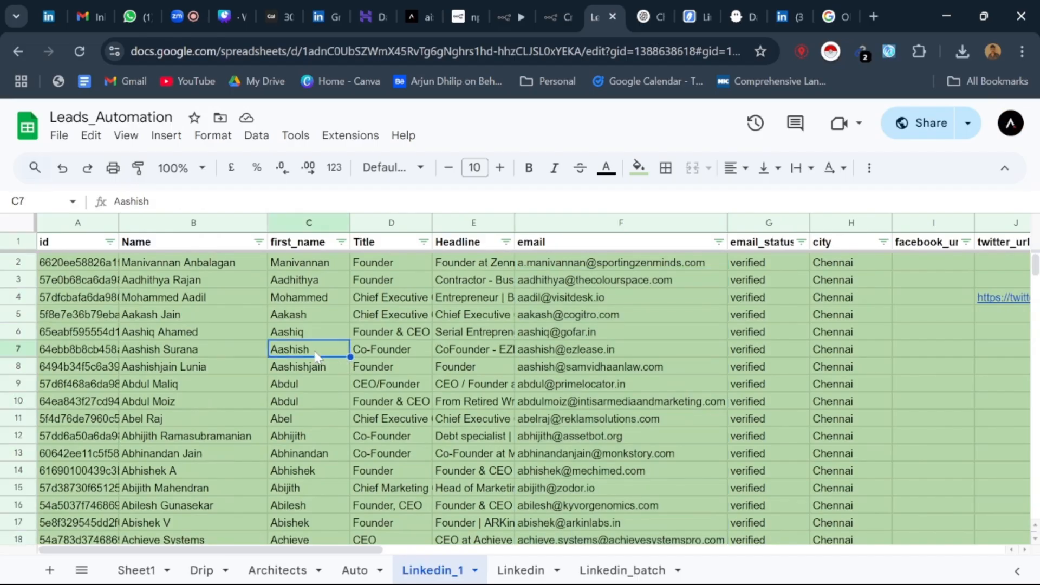
click(307, 401)
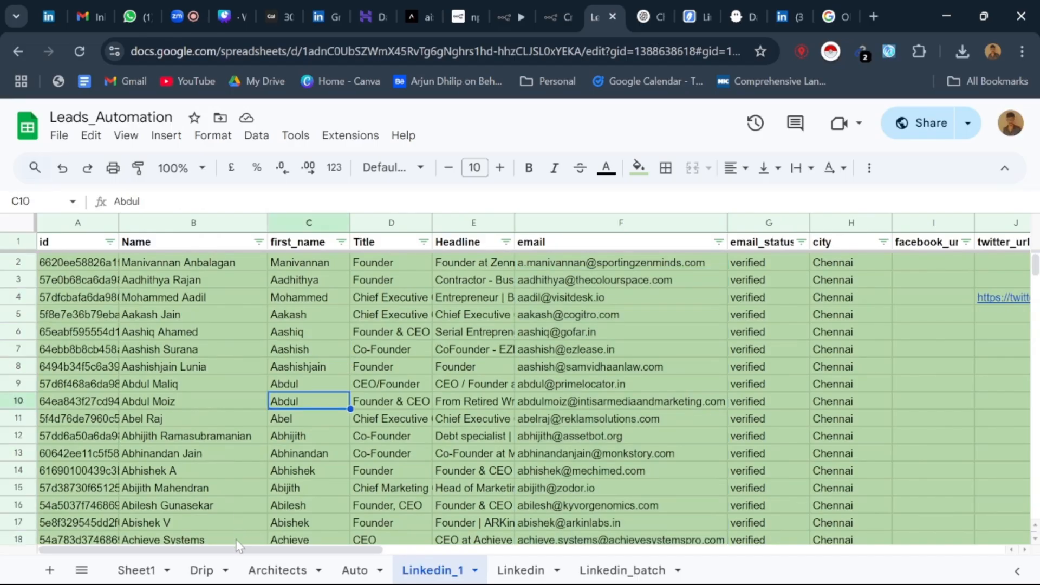
Step: Examine the lead rows in Linkedin_1, including the linkedin_url and organization columns and the link preview in row 6
scroll(584, 335, down, 5)
scroll(585, 335, down, 9)
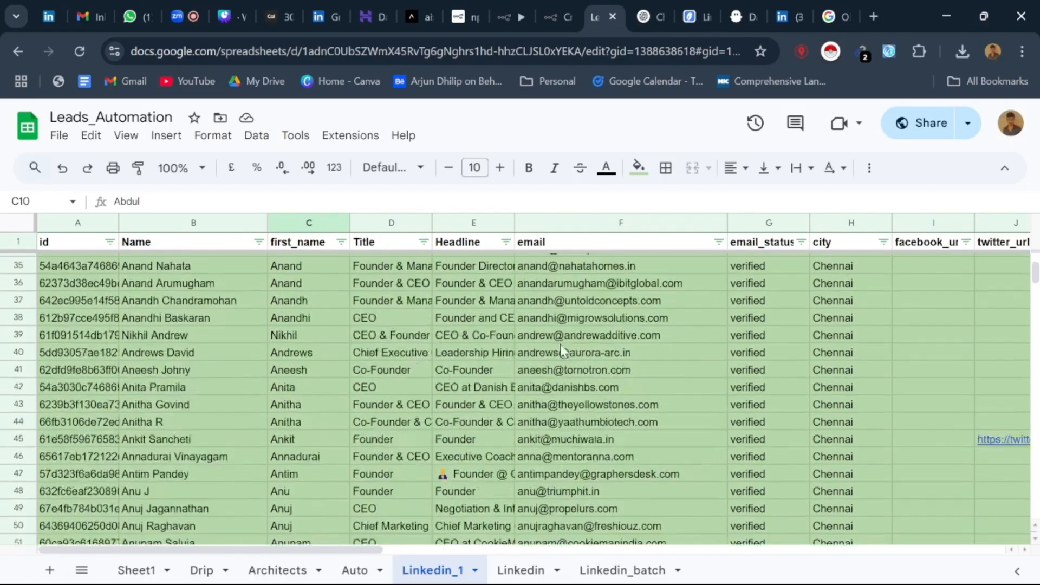
scroll(434, 558, right, 2)
scroll(433, 558, right, 5)
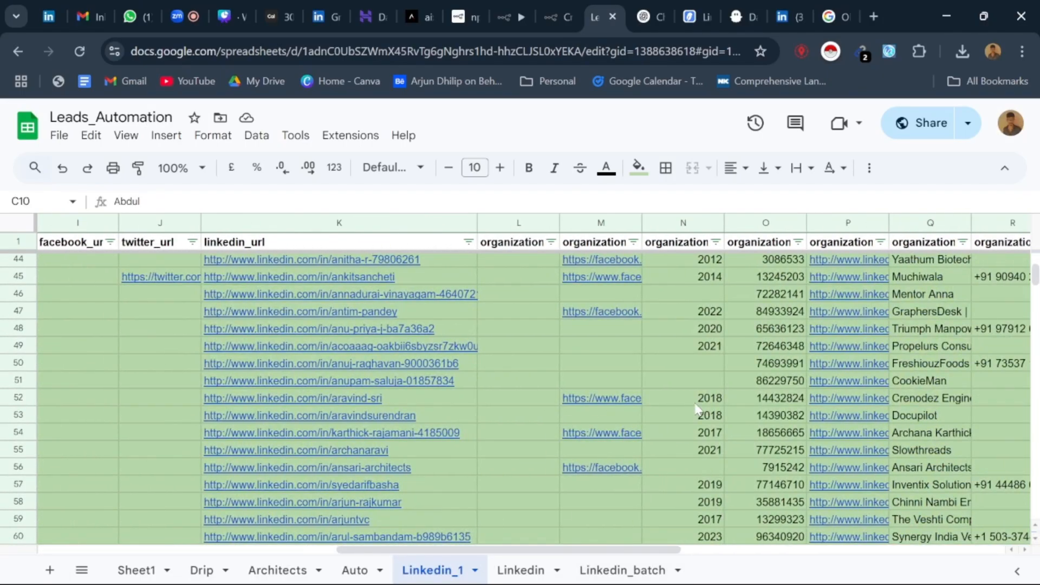
scroll(336, 339, up, 14)
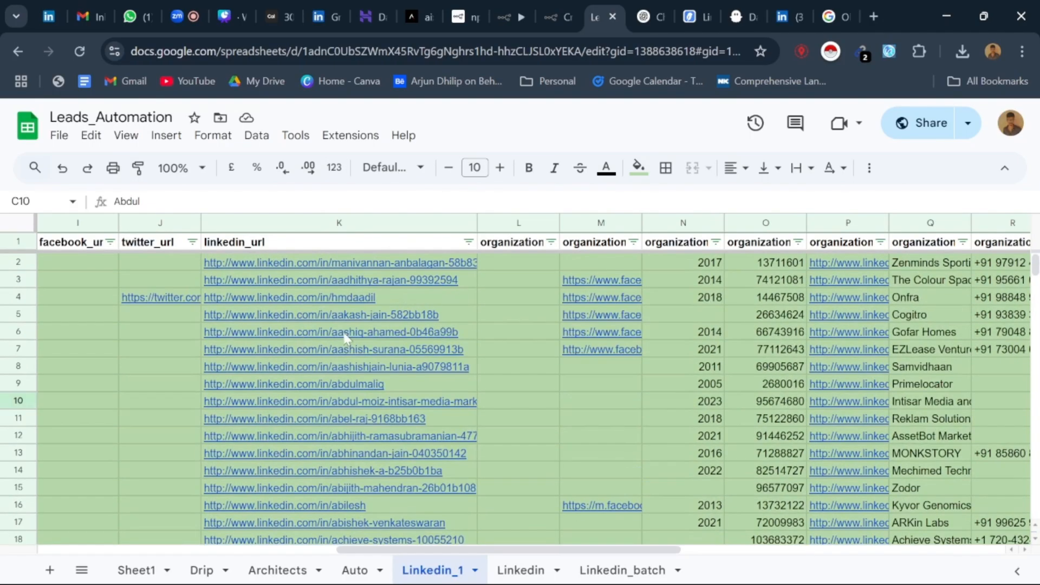
mouse_move(360, 336)
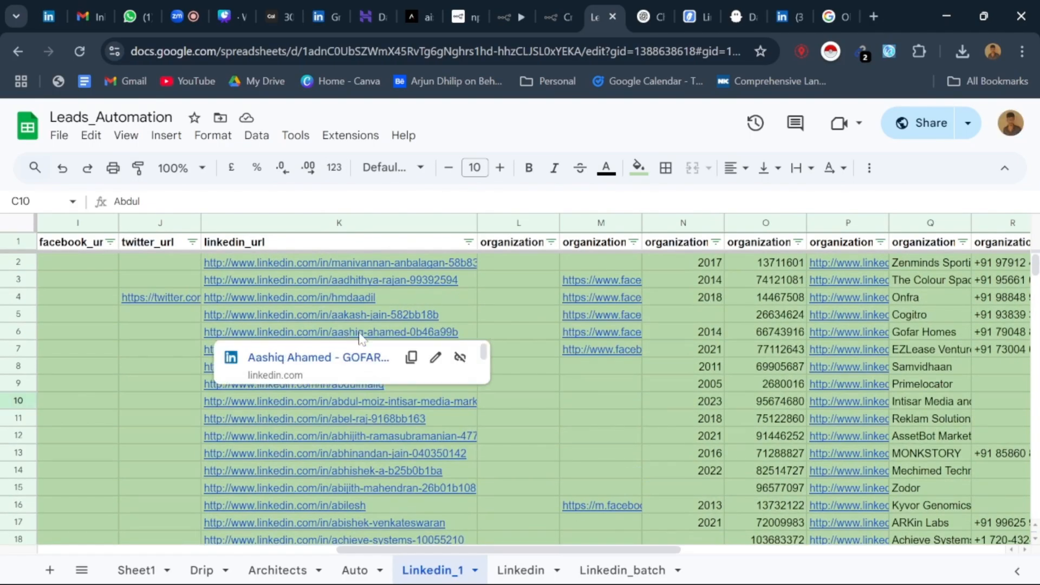
click(494, 285)
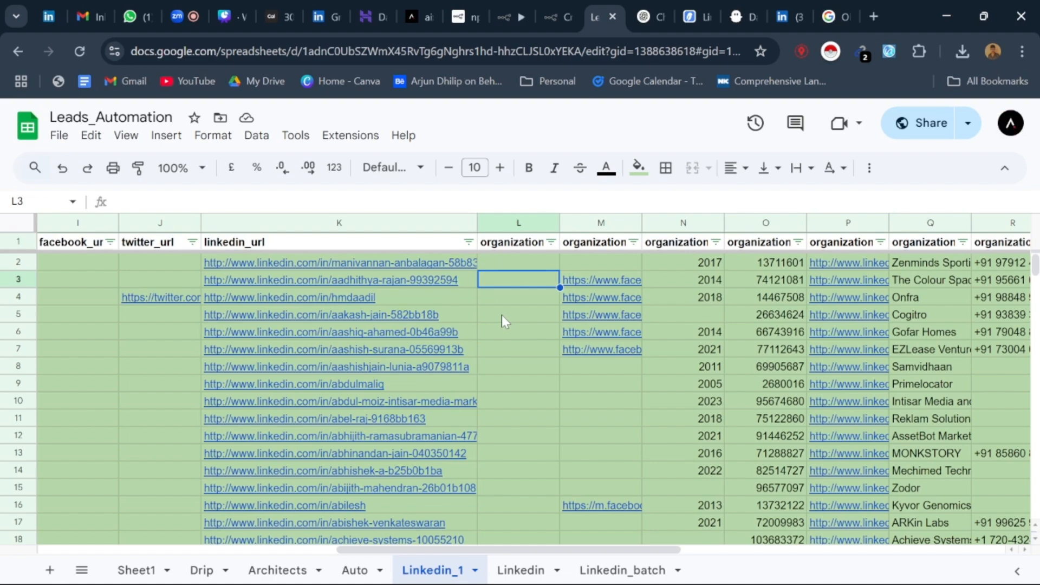
Step: Switch to LinkedIn, open the messaging inbox, and read the SEO outreach message in the second conversation
click(328, 11)
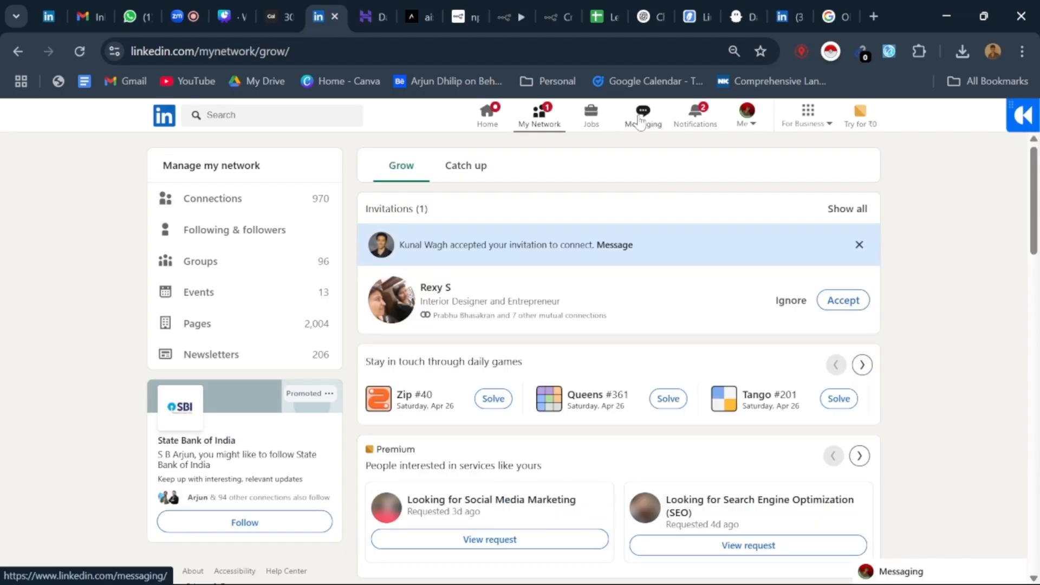
click(642, 120)
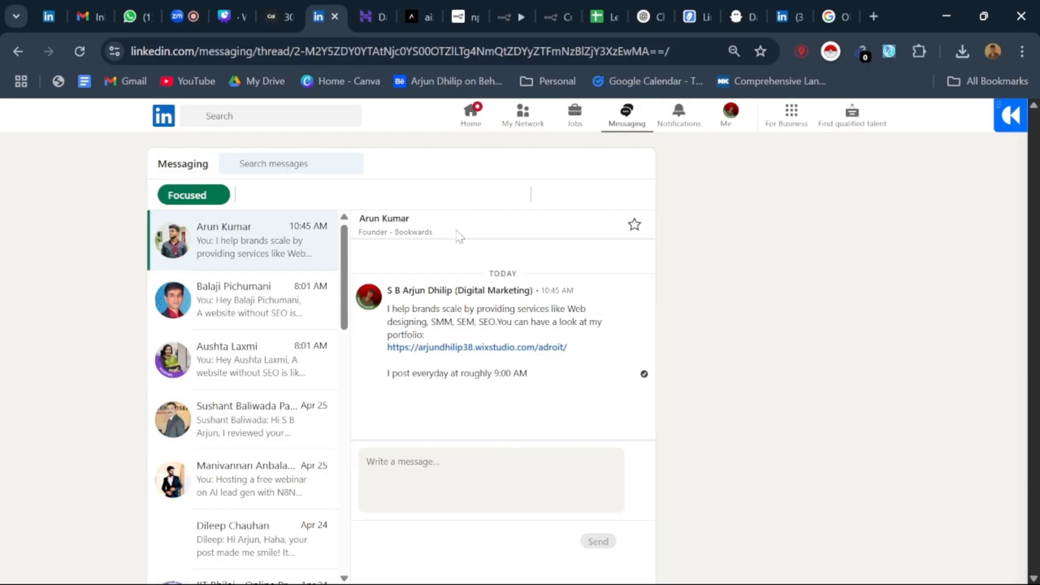
click(239, 304)
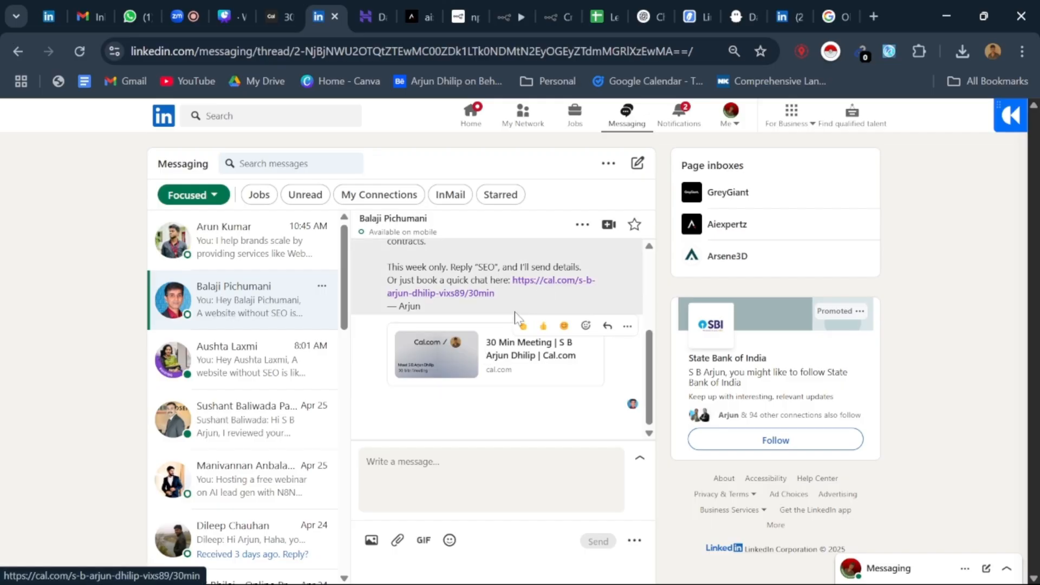
scroll(515, 311, up, 3)
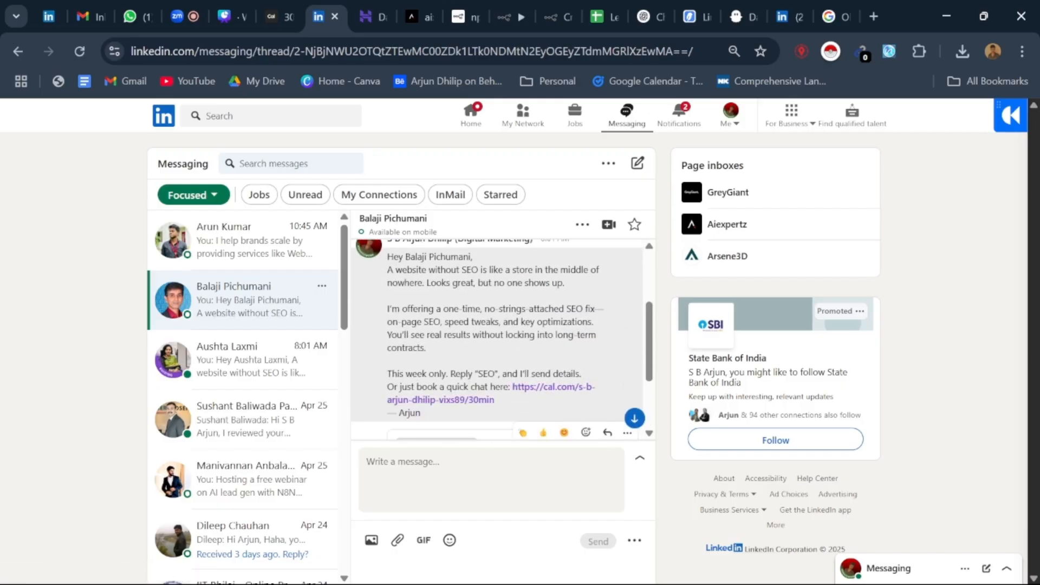
scroll(463, 294, down, 3)
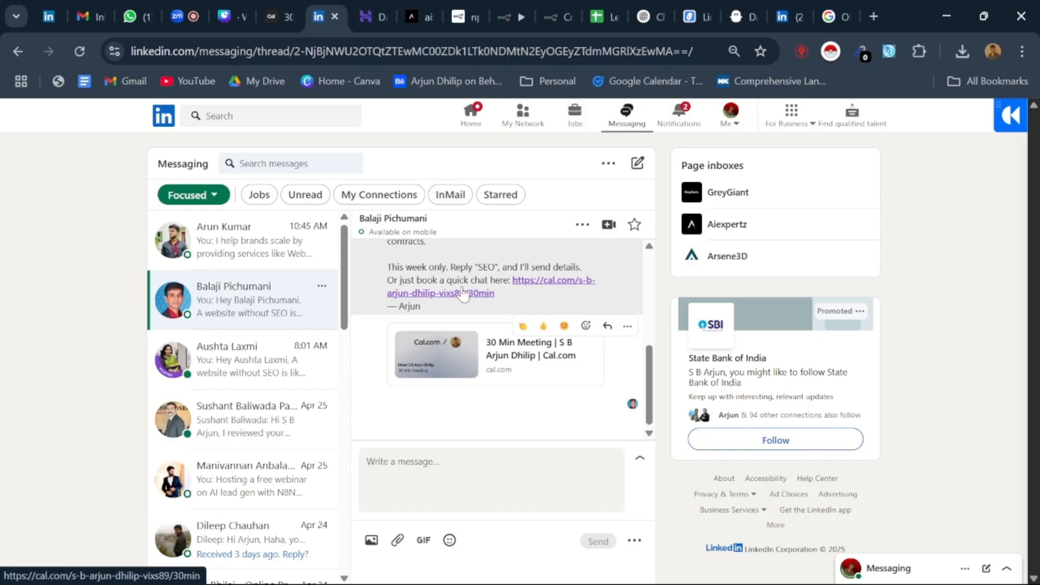
scroll(464, 295, up, 3)
scroll(494, 307, down, 3)
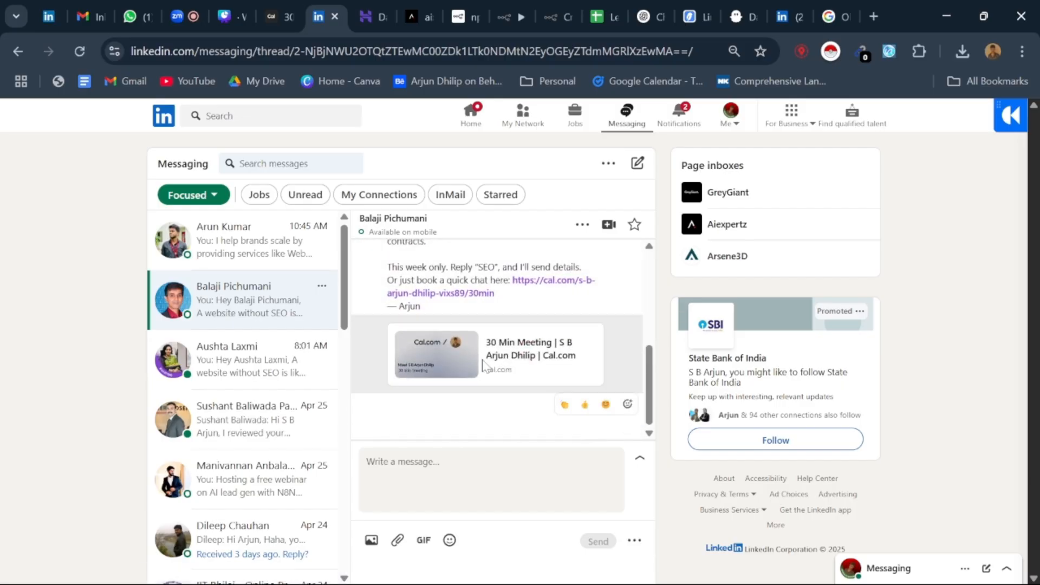
Step: Show the LinkedIn home feed, return to the Zoom meeting, and dismiss the chat notification
click(479, 130)
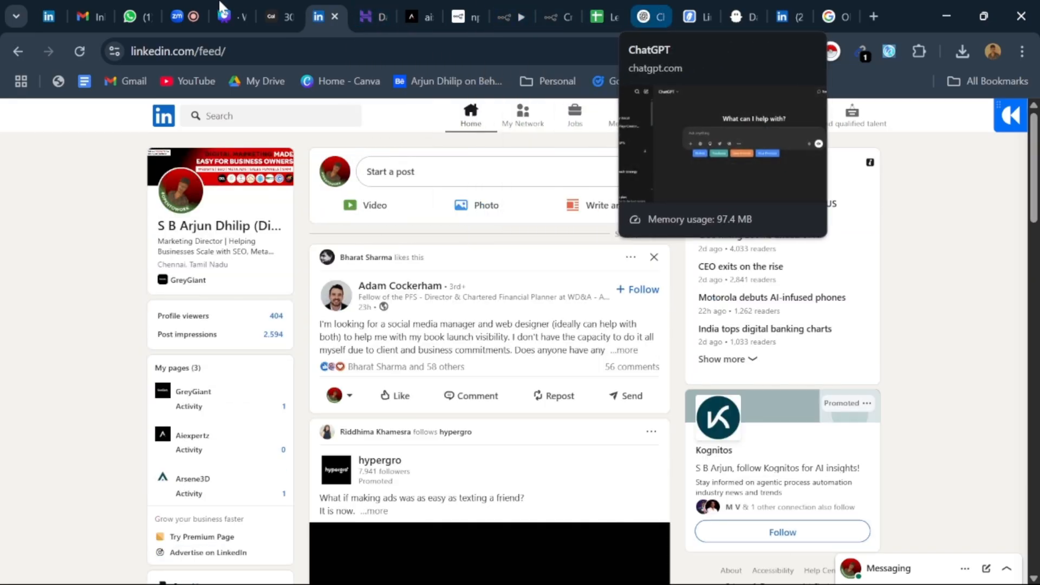
click(182, 16)
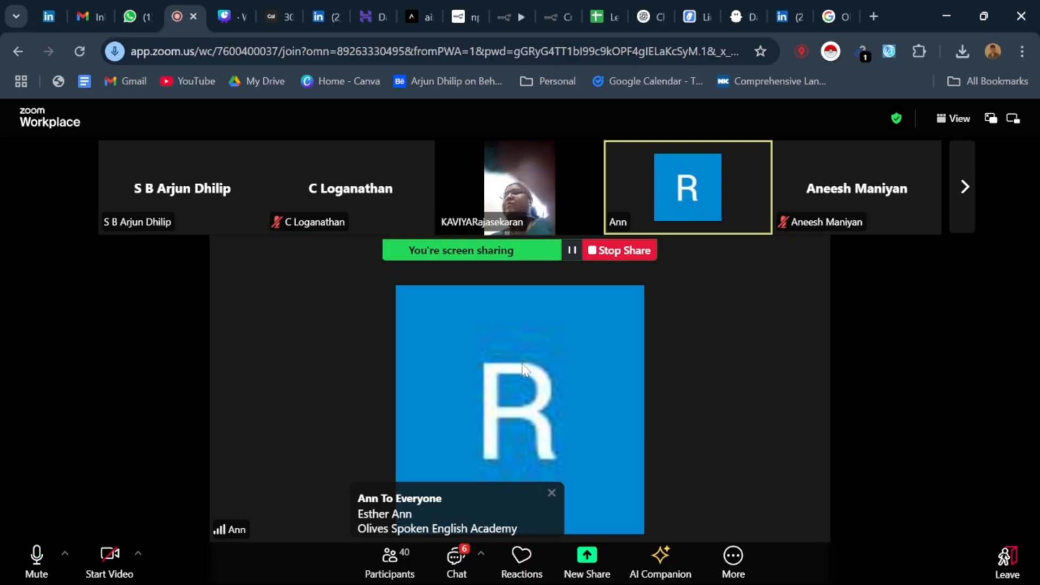
click(550, 492)
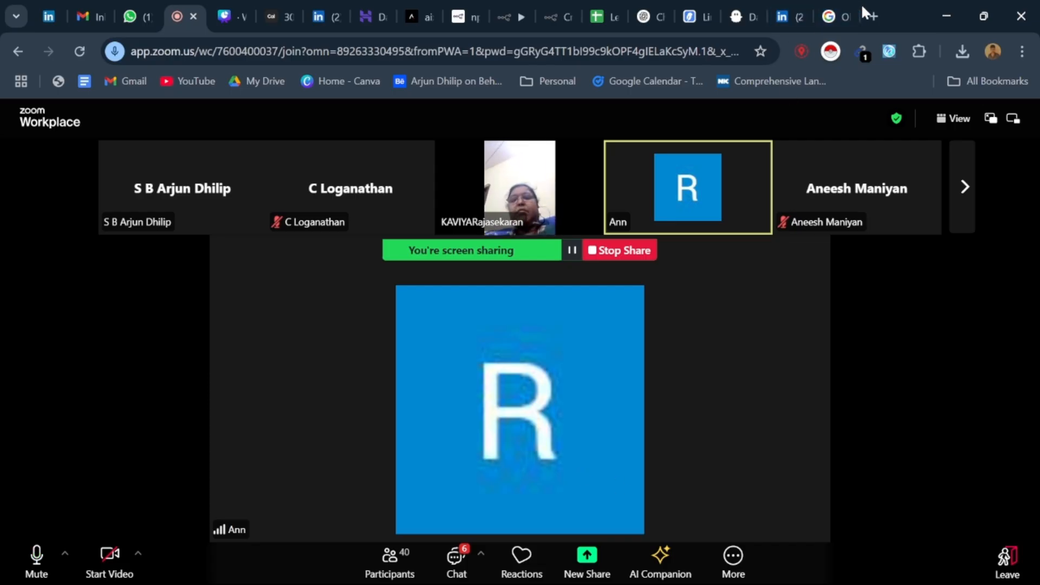
Step: Open Instagram in a new tab, log in to the account, and decline saving the login info and turning on notifications
click(871, 16)
text(ins)
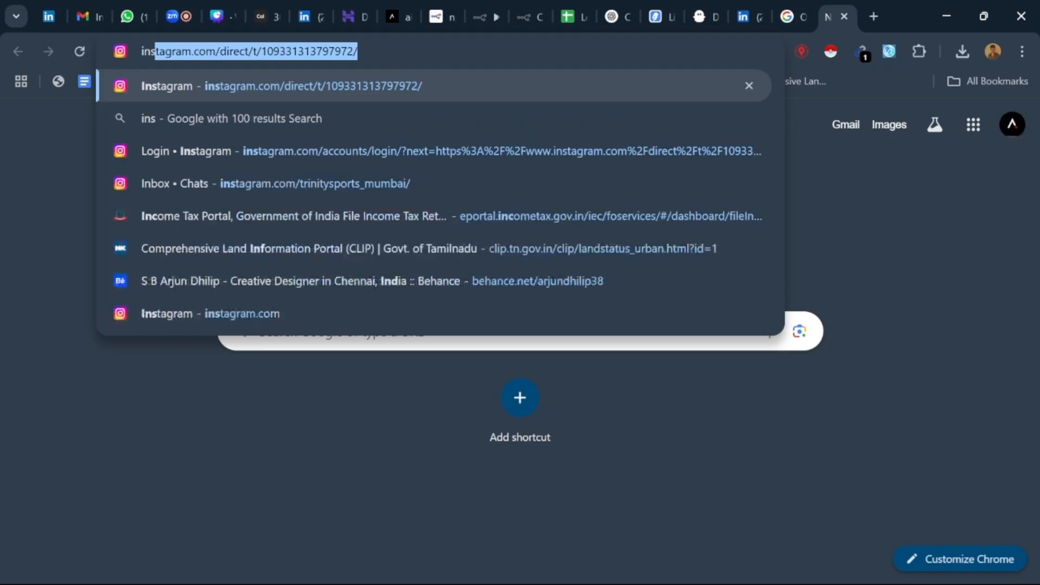
key(Return)
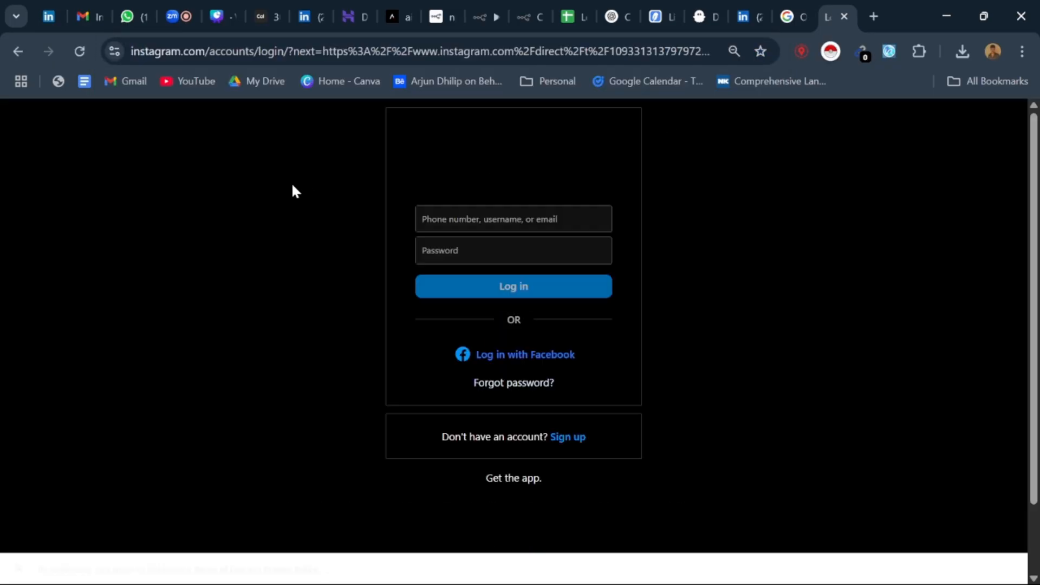
click(553, 292)
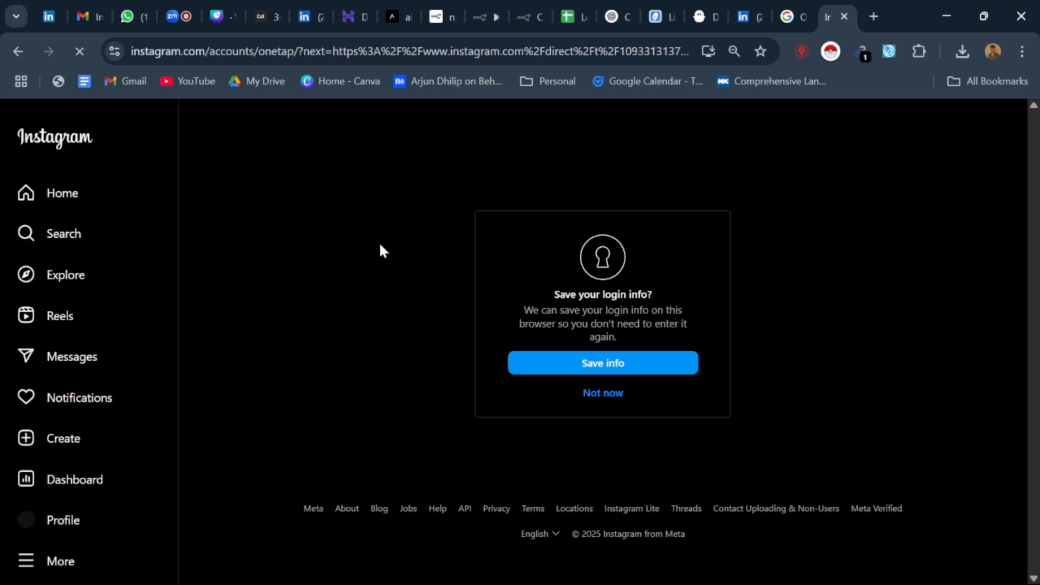
click(606, 393)
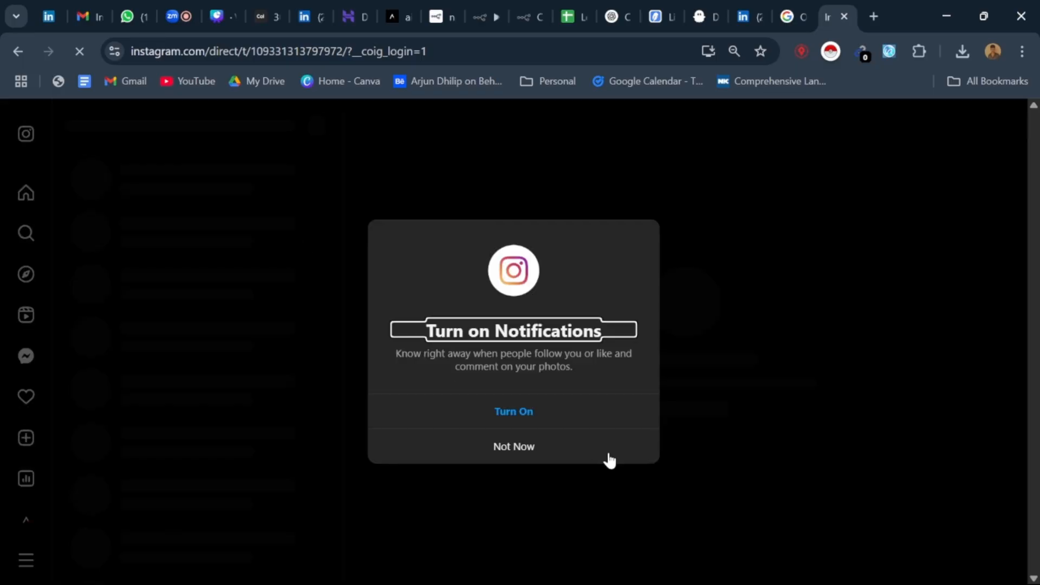
click(517, 449)
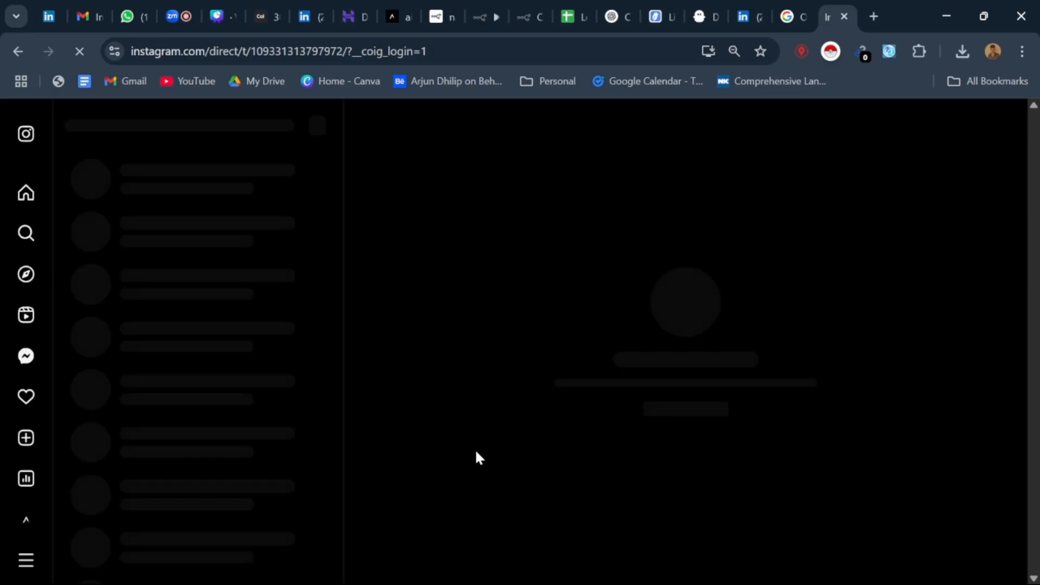
Step: Show the Instagram home feed, find the sponsored PhantomBuster post, and open its sign-up link
click(27, 193)
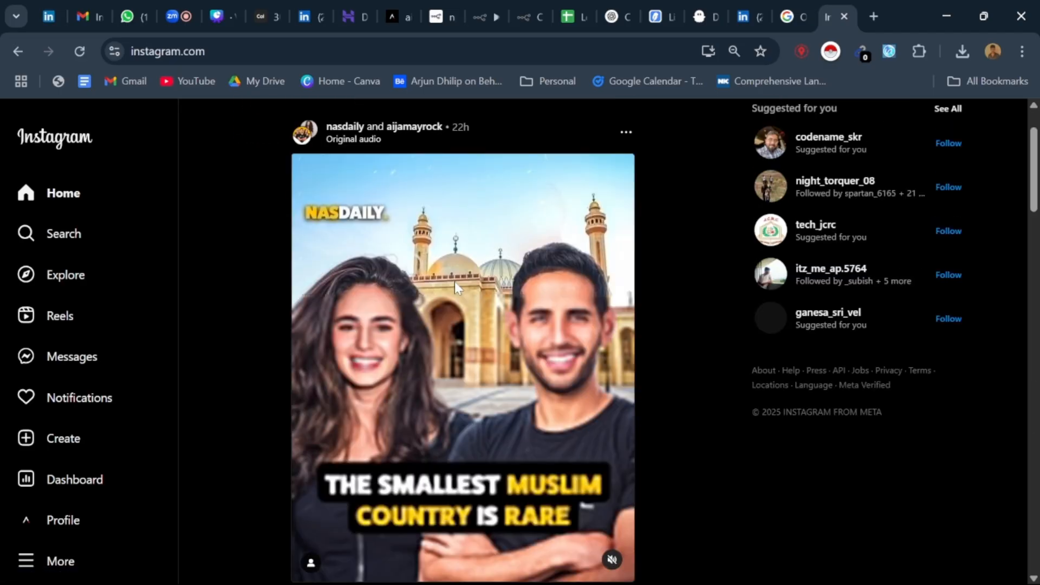
scroll(455, 287, down, 4)
scroll(454, 304, down, 20)
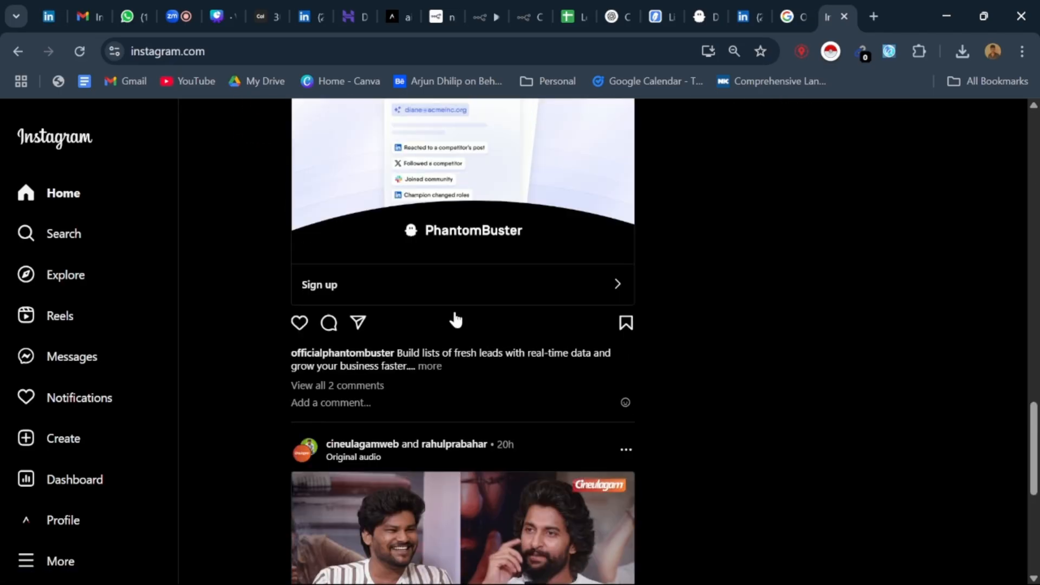
scroll(378, 313, up, 4)
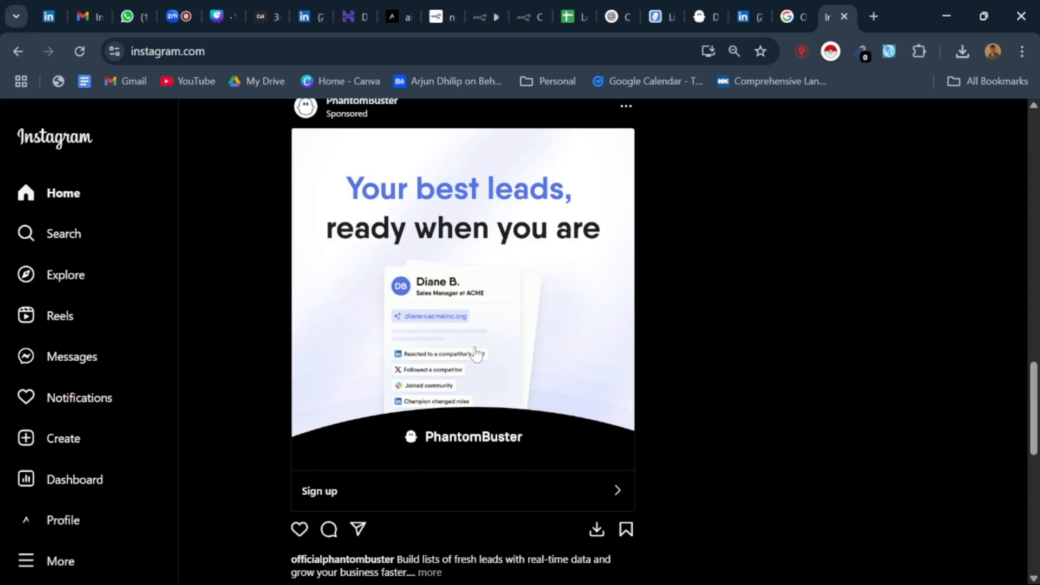
click(380, 503)
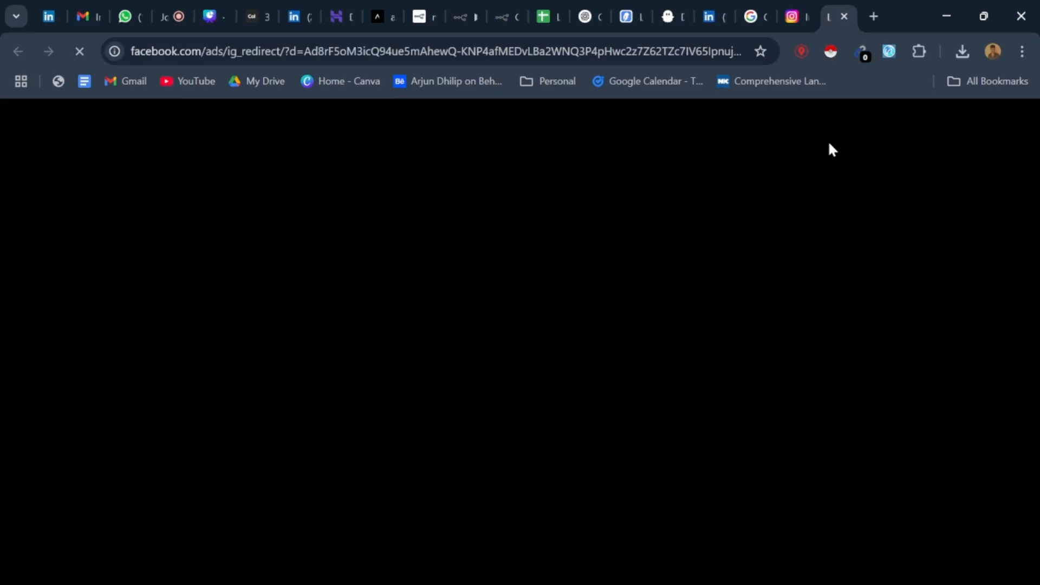